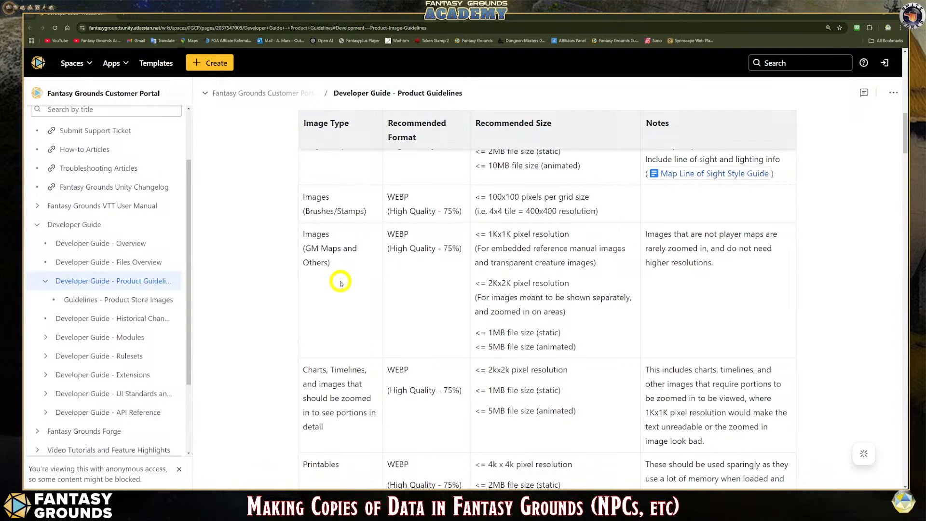
- Review the recommended image formats and sizes table and dismiss the anonymous-access notice
{"action": "scroll", "coordinate": [381, 220], "scroll_direction": "up", "scroll_amount": 3}
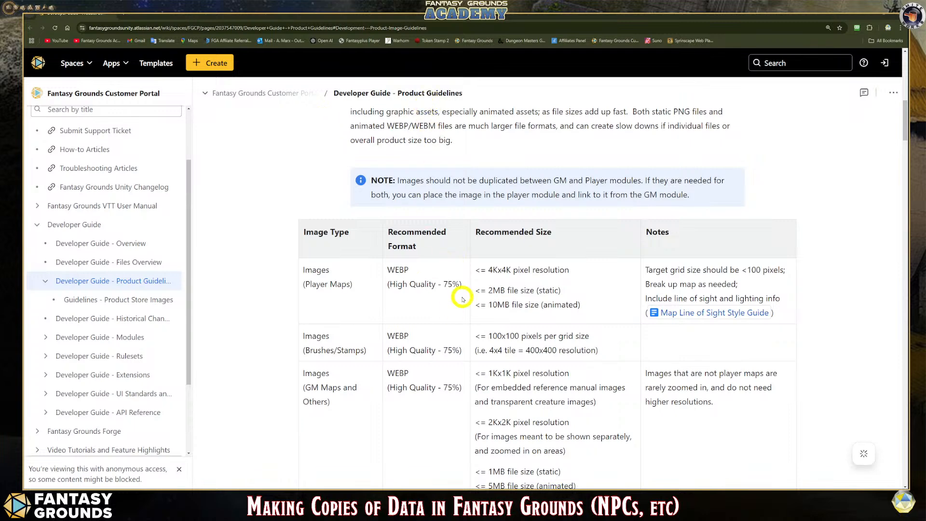
{"action": "scroll", "coordinate": [425, 265], "scroll_direction": "down", "scroll_amount": 2}
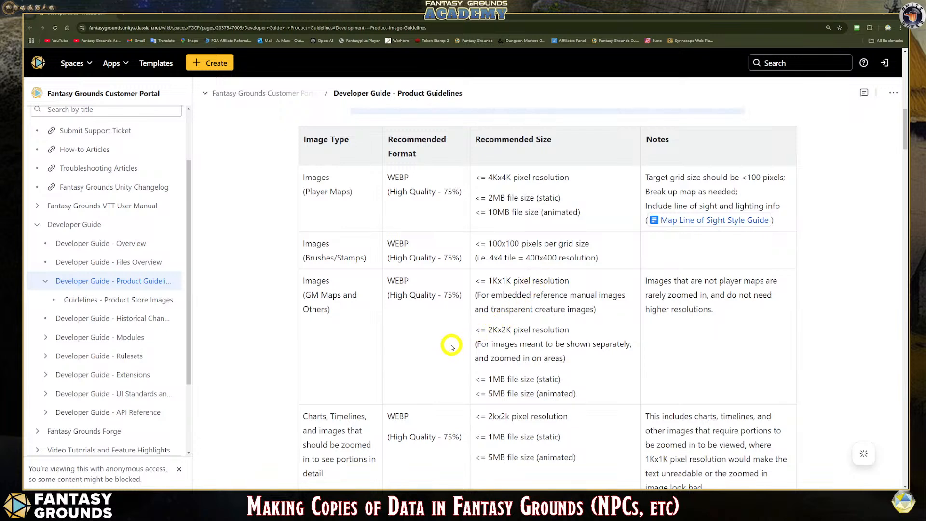
{"action": "left_click", "coordinate": [179, 469]}
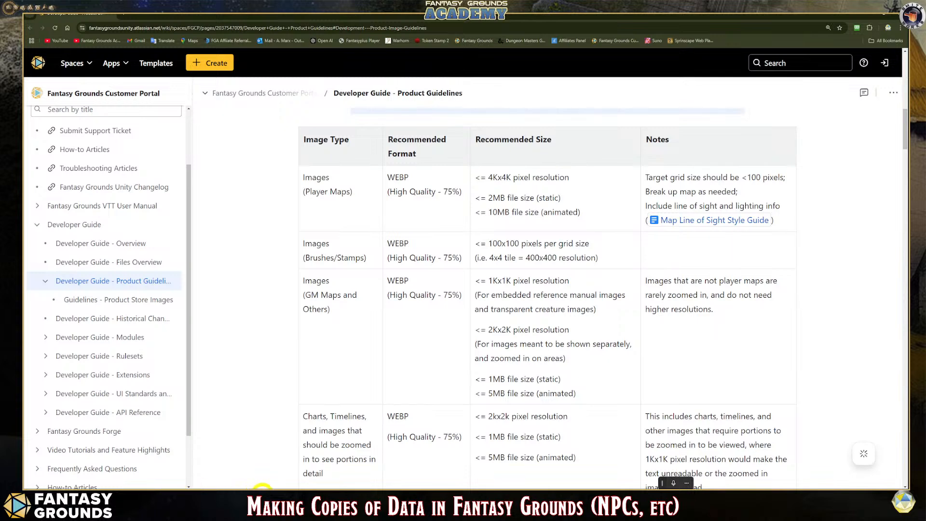
- Close the running ChromaCam window
{"action": "mouse_move", "coordinate": [341, 488]}
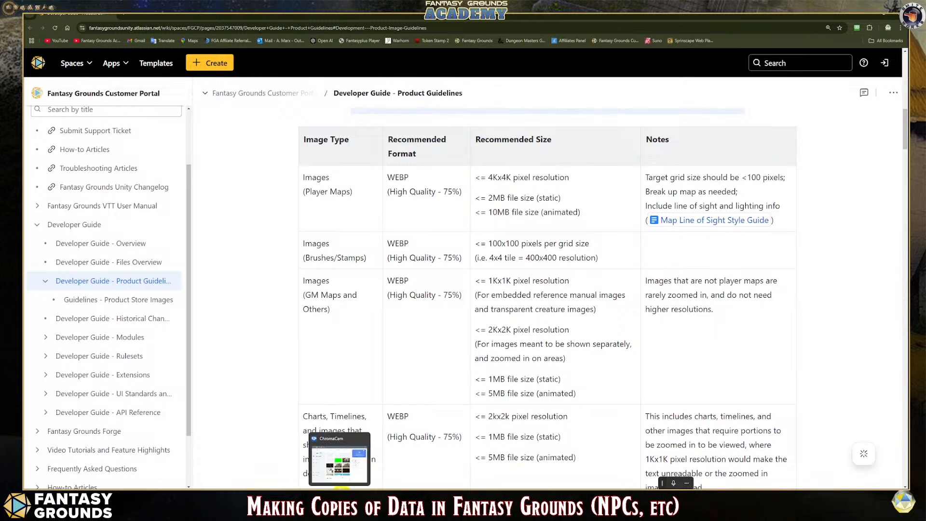
{"action": "right_click", "coordinate": [340, 488]}
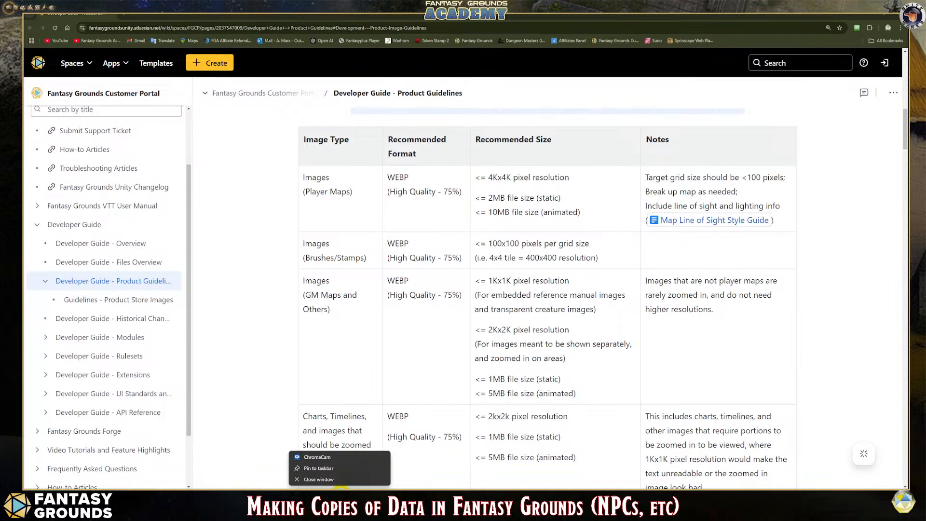
{"action": "left_click", "coordinate": [322, 480]}
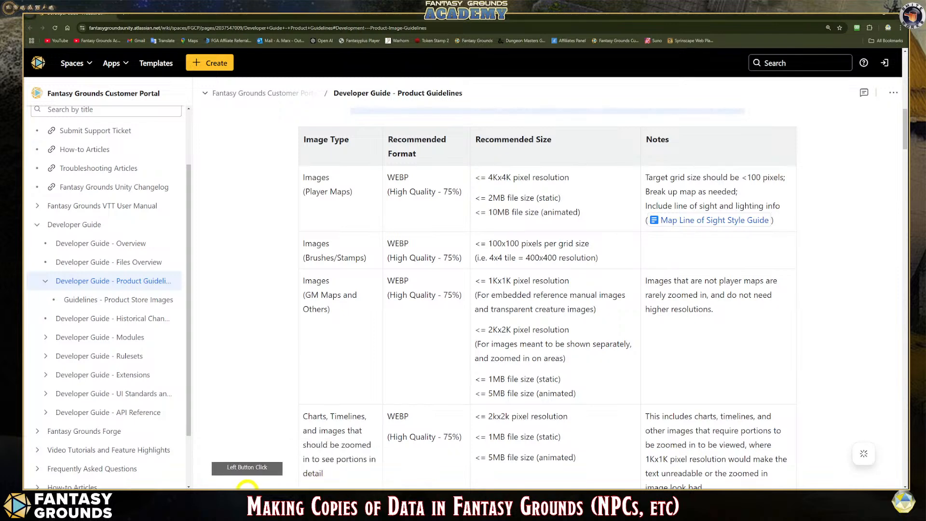
- Open the Fantasy Grounds website in a new browser tab and go to its Dungeons & Dragons 5E modules
{"action": "left_click", "coordinate": [148, 489]}
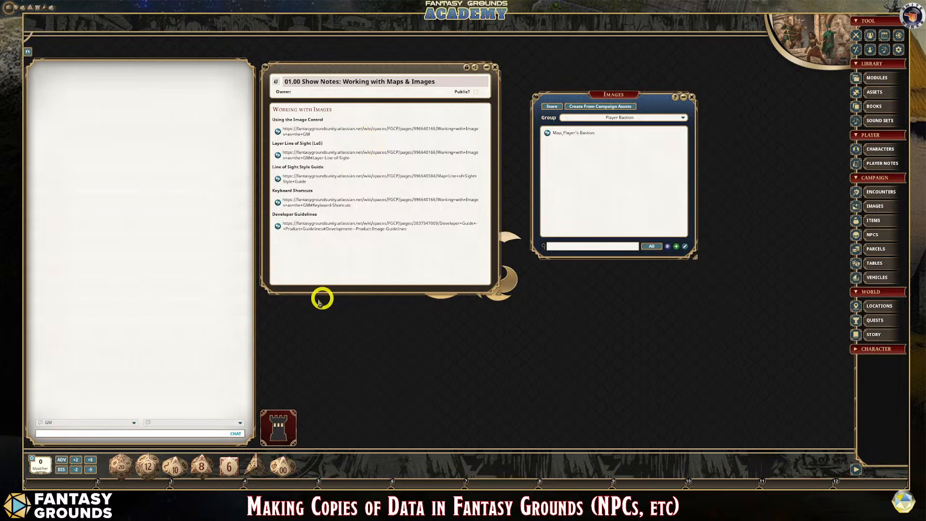
{"action": "left_click", "coordinate": [185, 486]}
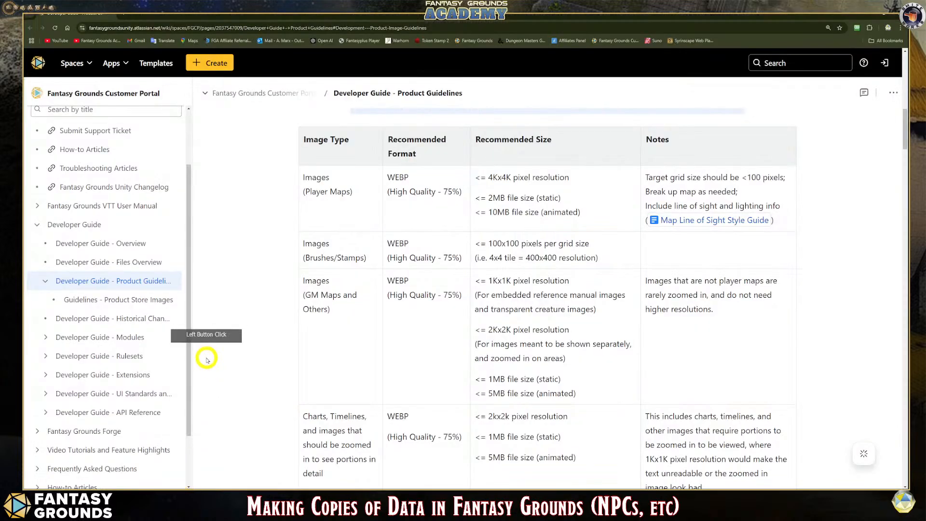
{"action": "left_click", "coordinate": [122, 13]}
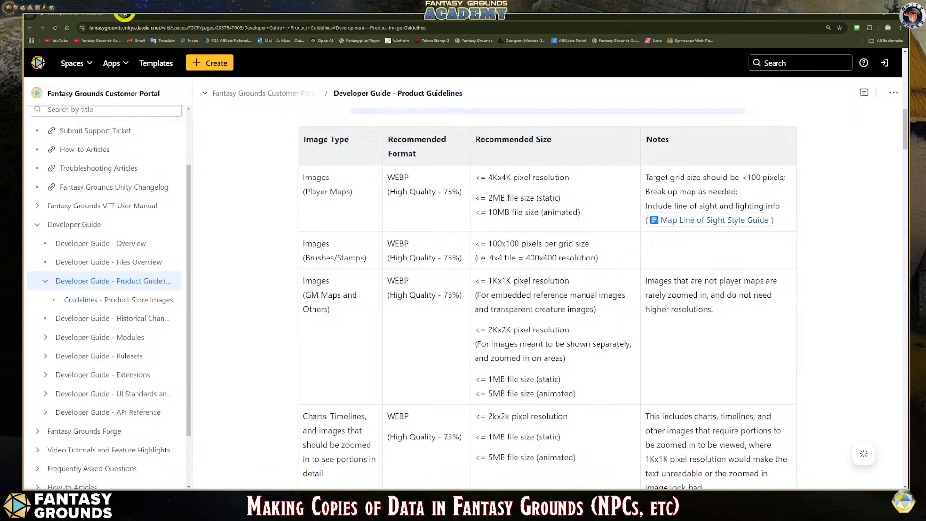
{"action": "left_click", "coordinate": [416, 210]}
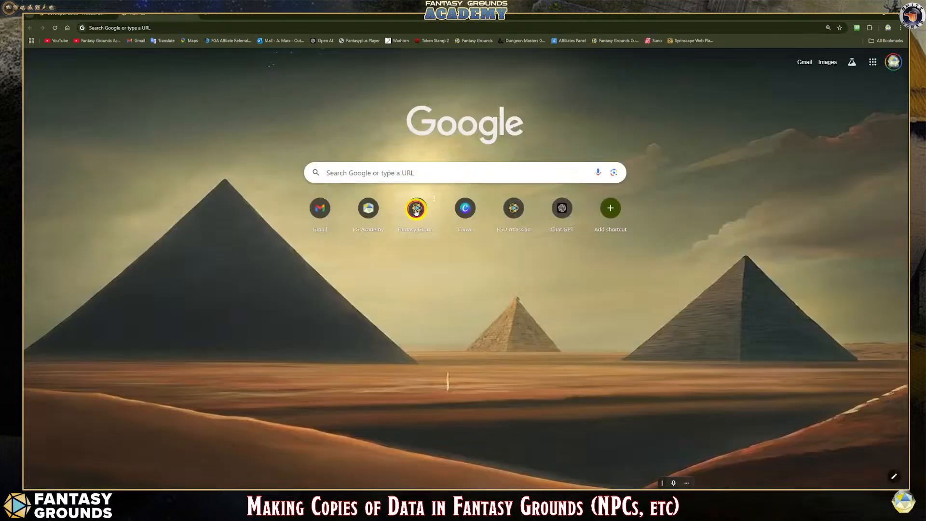
{"action": "scroll", "coordinate": [414, 261], "scroll_direction": "down", "scroll_amount": 8}
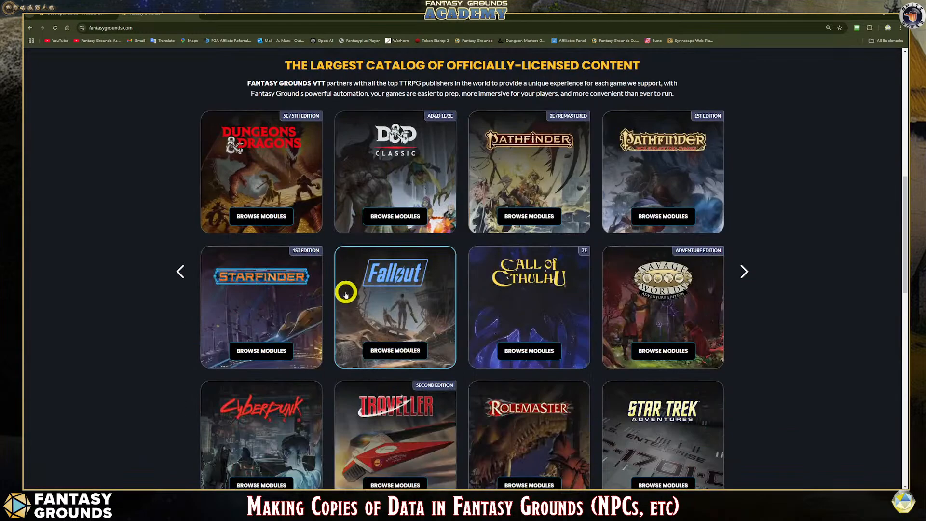
{"action": "scroll", "coordinate": [346, 288], "scroll_direction": "up", "scroll_amount": 8}
{"action": "scroll", "coordinate": [323, 279], "scroll_direction": "down", "scroll_amount": 7}
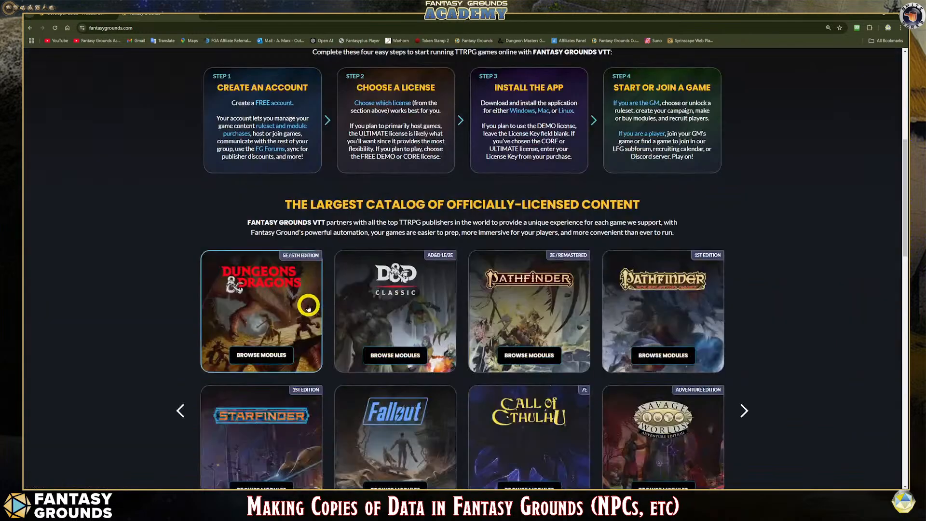
{"action": "left_click", "coordinate": [298, 285]}
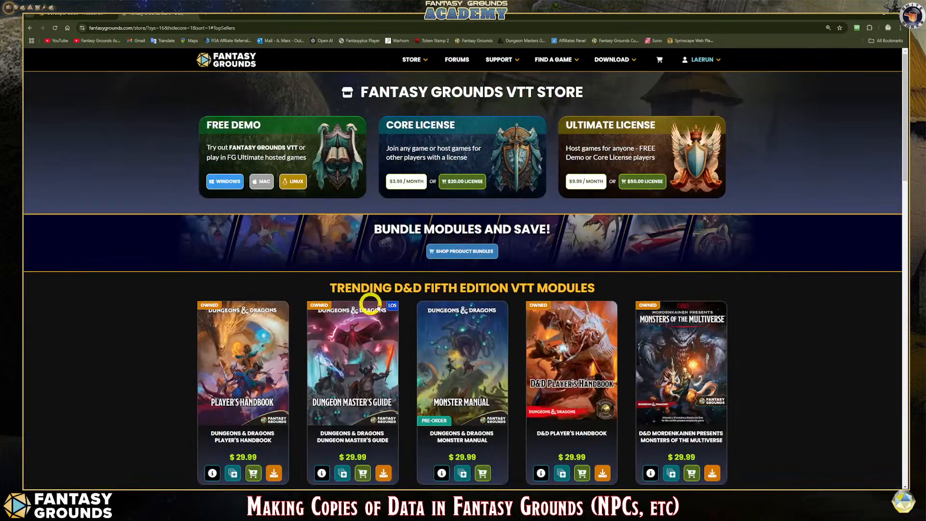
- Browse the trending D&D Fifth Edition modules and the officially licensed add-ons in the store
{"action": "scroll", "coordinate": [393, 299], "scroll_direction": "down", "scroll_amount": 2}
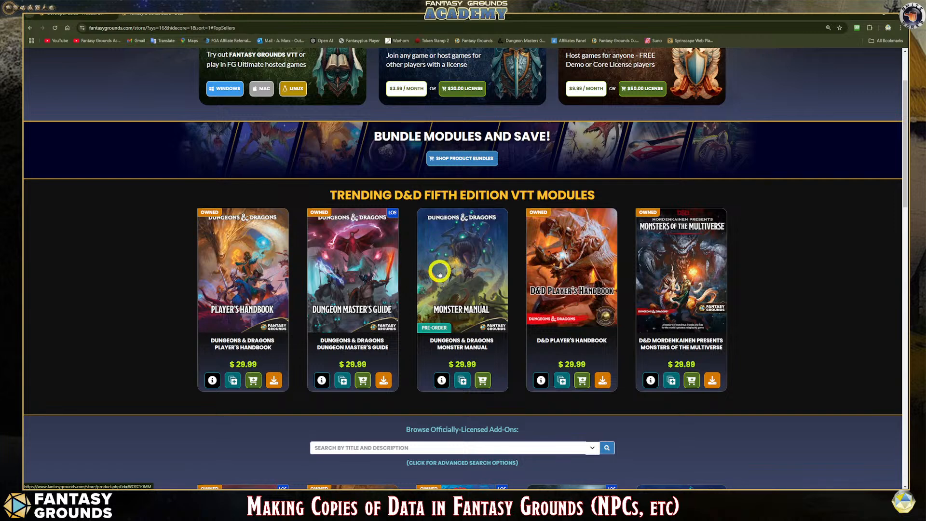
{"action": "scroll", "coordinate": [438, 268], "scroll_direction": "down", "scroll_amount": 4}
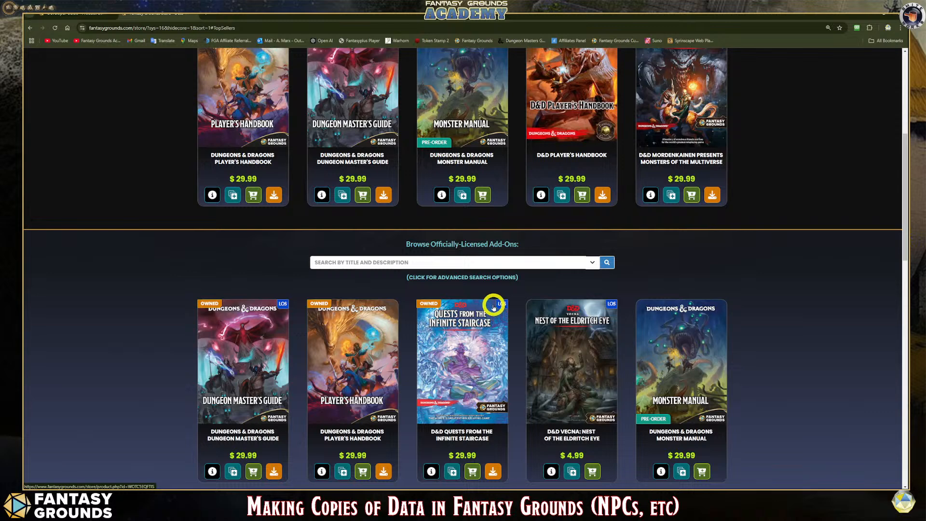
{"action": "scroll", "coordinate": [493, 307], "scroll_direction": "down", "scroll_amount": 2}
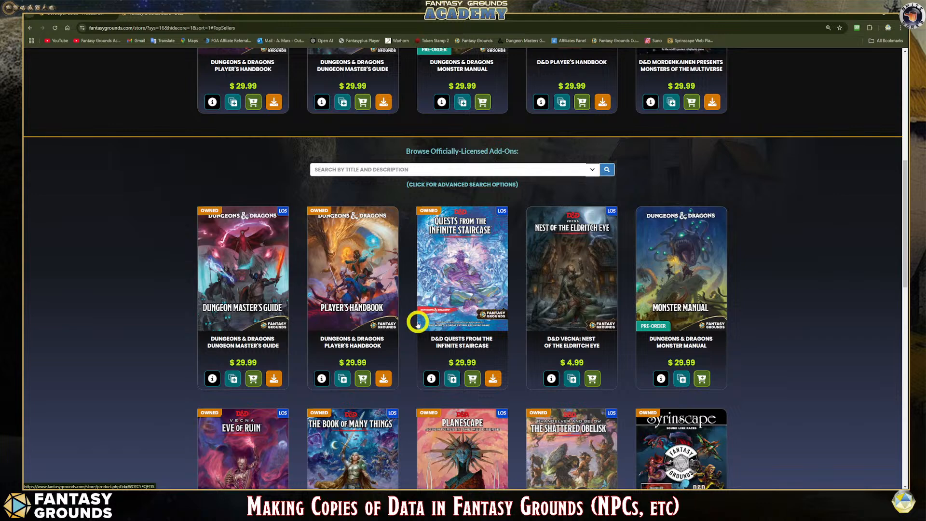
{"action": "scroll", "coordinate": [416, 316], "scroll_direction": "down", "scroll_amount": 3}
{"action": "scroll", "coordinate": [416, 316], "scroll_direction": "down", "scroll_amount": 1}
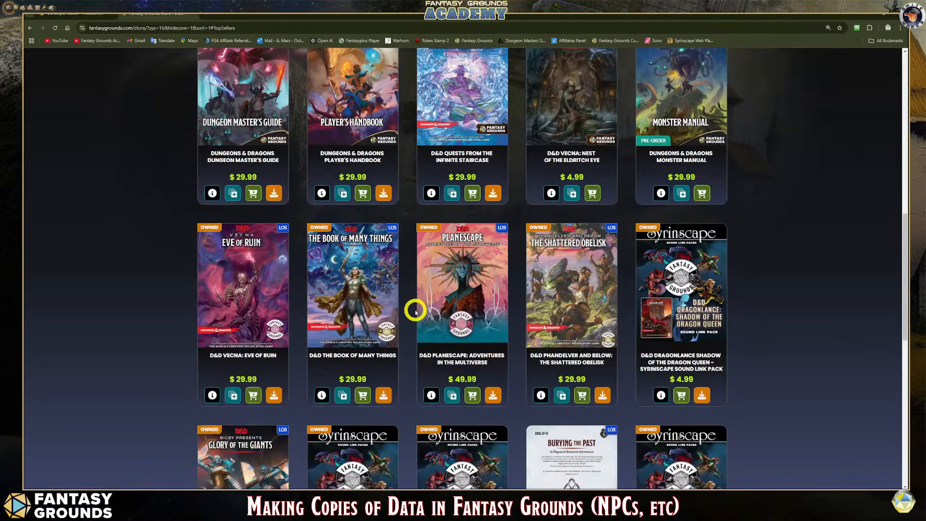
{"action": "scroll", "coordinate": [414, 308], "scroll_direction": "up", "scroll_amount": 3}
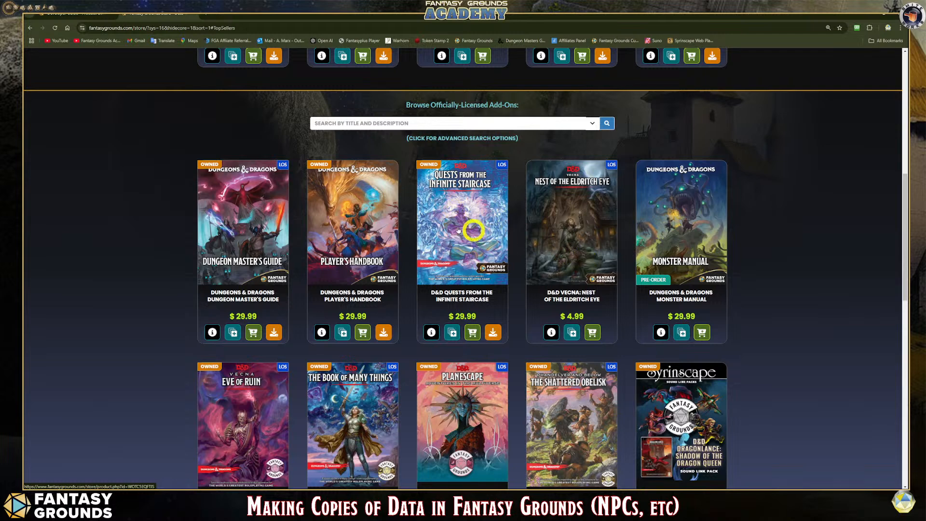
- Leave the store page, switch to Fantasy Grounds and close the Working with Maps & Images show notes
{"action": "left_click", "coordinate": [194, 17]}
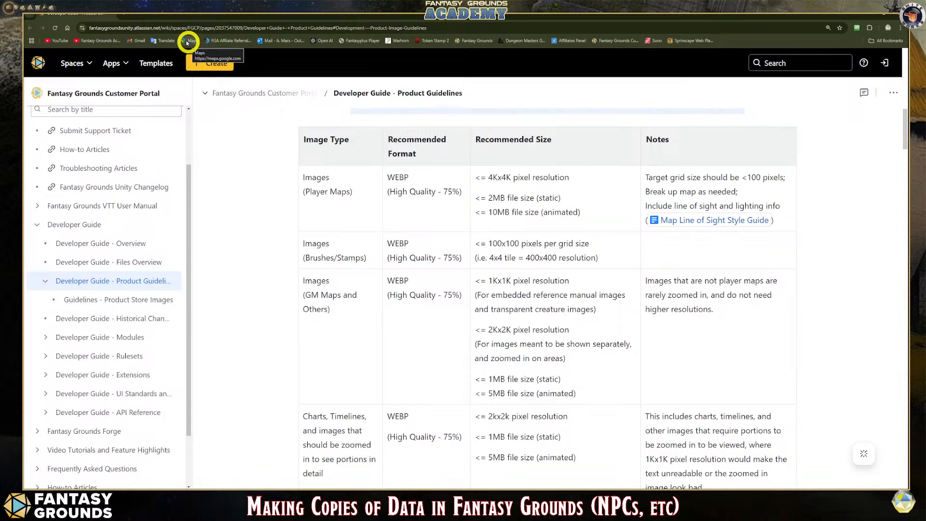
{"action": "left_click", "coordinate": [112, 18]}
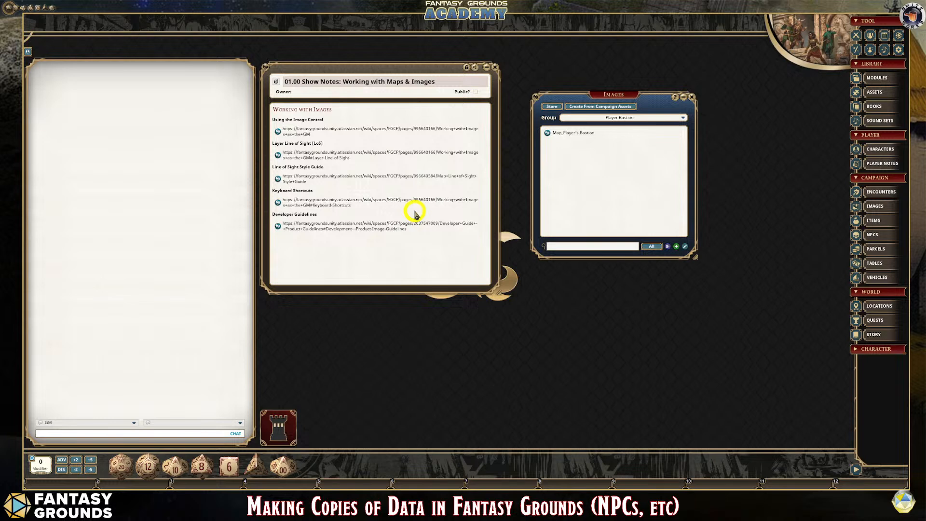
{"action": "left_click", "coordinate": [495, 67]}
- Move the Images window next to the chat area and enlarge it
{"action": "left_click", "coordinate": [622, 95]}
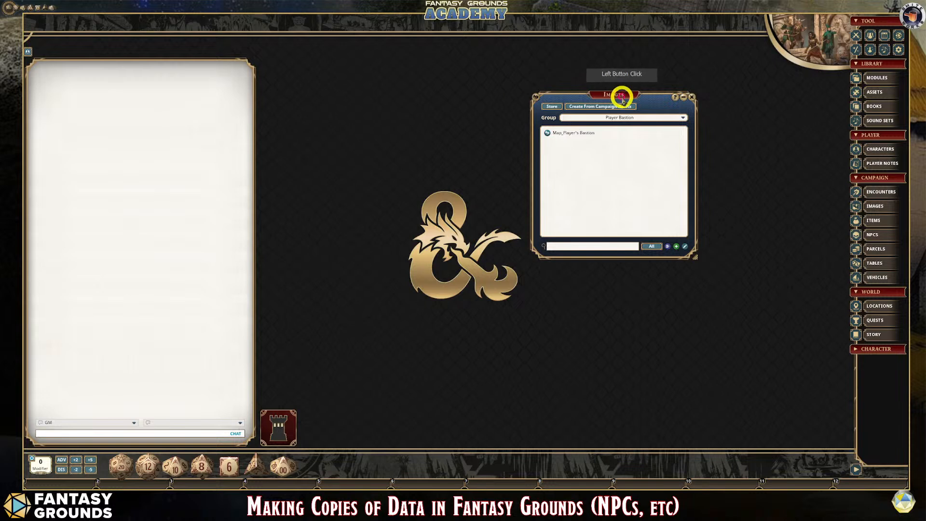
{"action": "left_click_drag", "start_coordinate": [622, 96], "coordinate": [350, 62]}
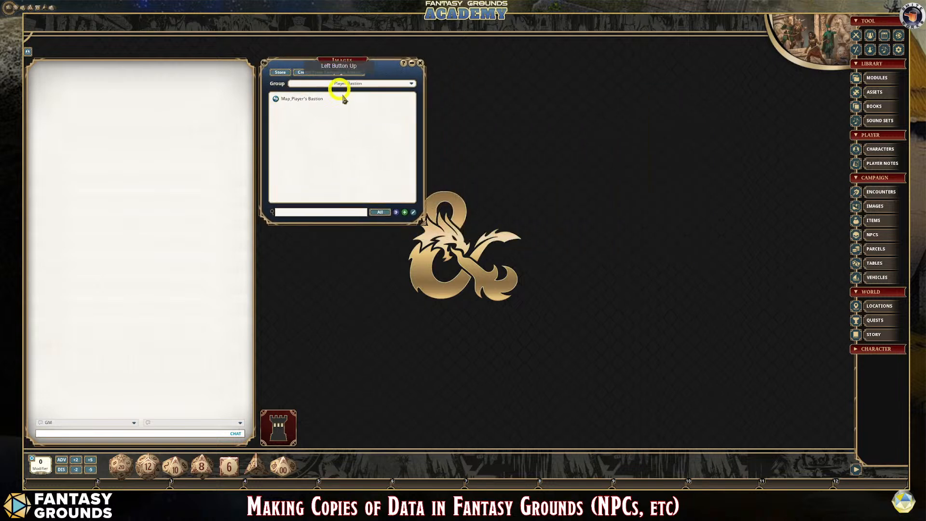
{"action": "left_click_drag", "start_coordinate": [424, 223], "coordinate": [535, 365]}
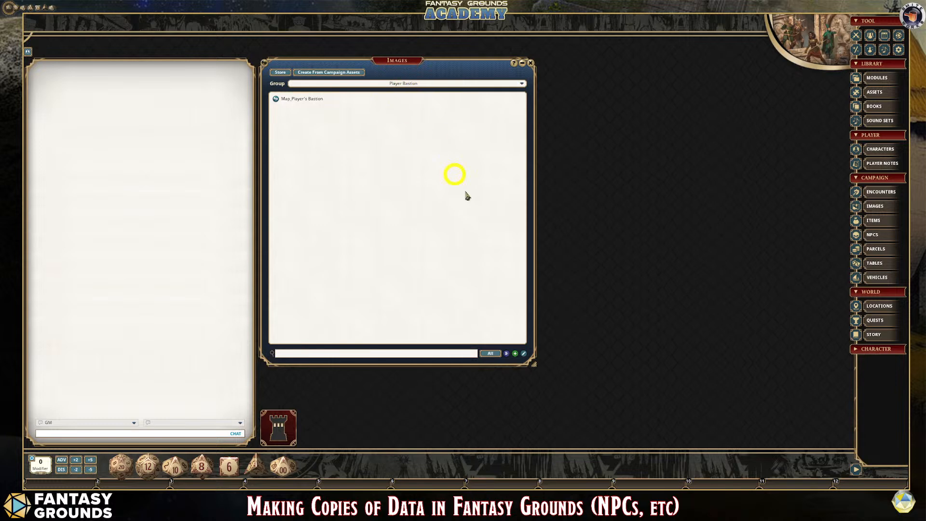
- Create a new image record in the Player Bastion group, close the Images list and enlarge the new record's window
{"action": "left_click", "coordinate": [515, 355]}
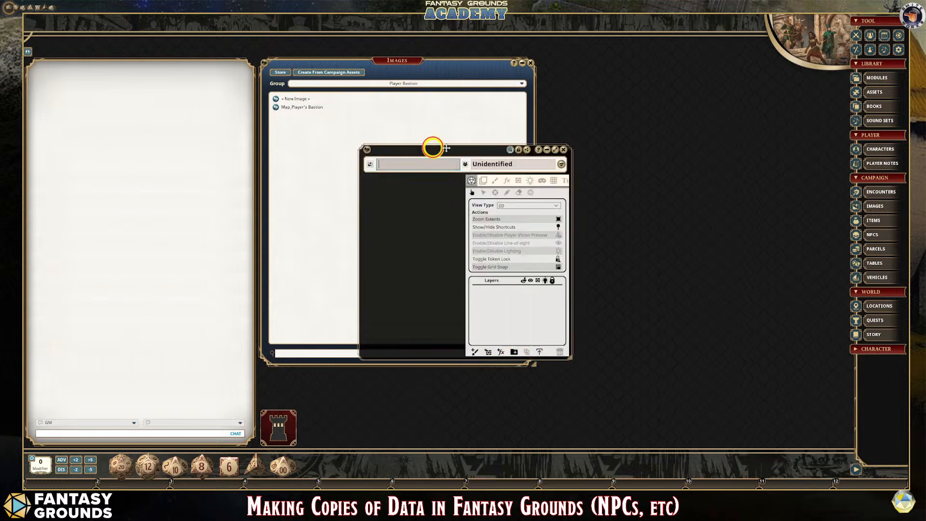
{"action": "left_click_drag", "start_coordinate": [433, 145], "coordinate": [332, 45]}
{"action": "left_click", "coordinate": [531, 63]}
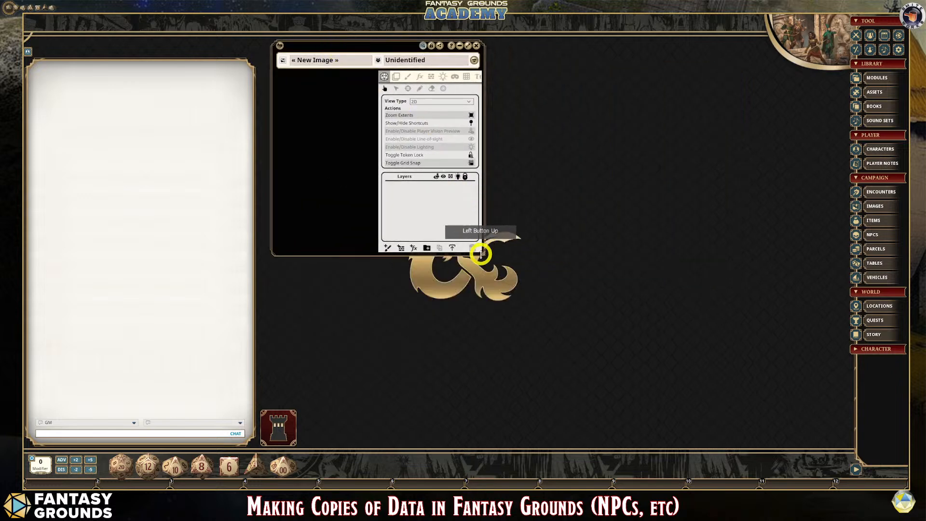
{"action": "left_click_drag", "start_coordinate": [483, 257], "coordinate": [673, 416]}
- Name the new image record "Map_Test Map"
{"action": "left_click", "coordinate": [345, 60]}
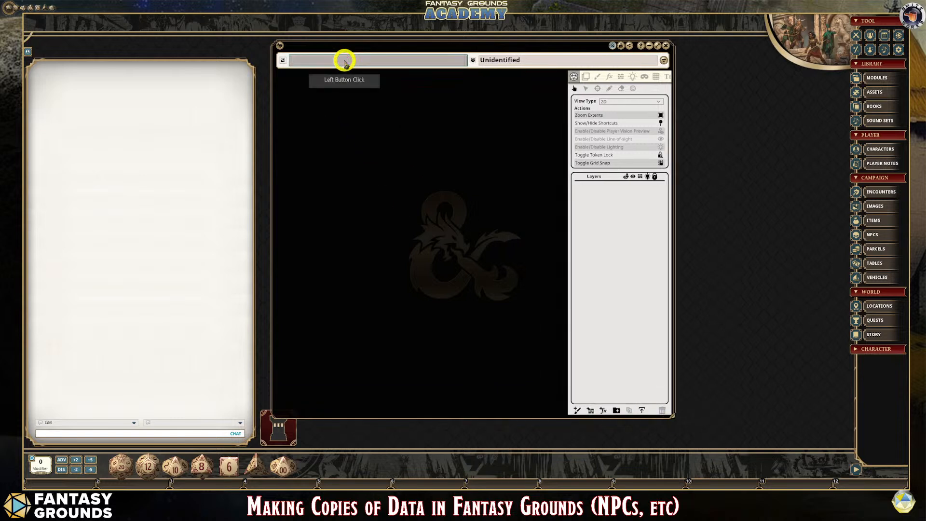
{"action": "type", "text": "Test"}
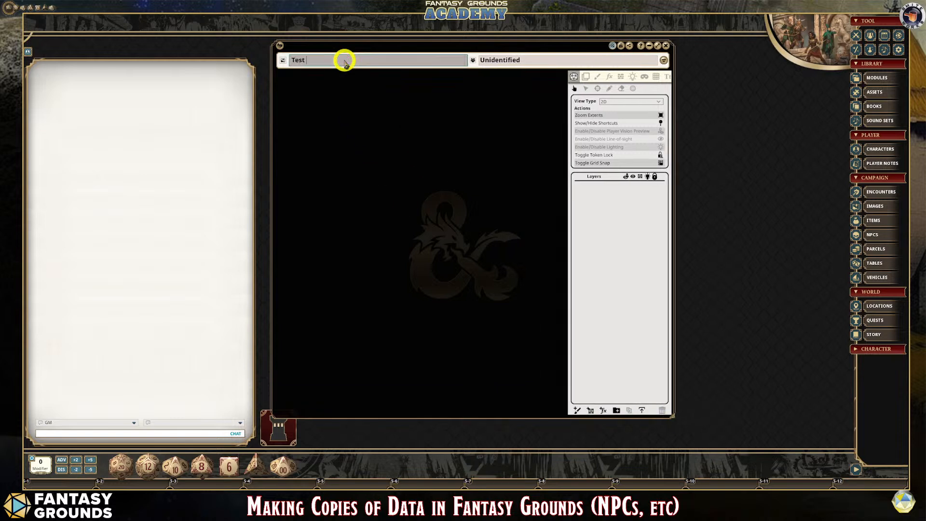
{"action": "type", "text": " Map"}
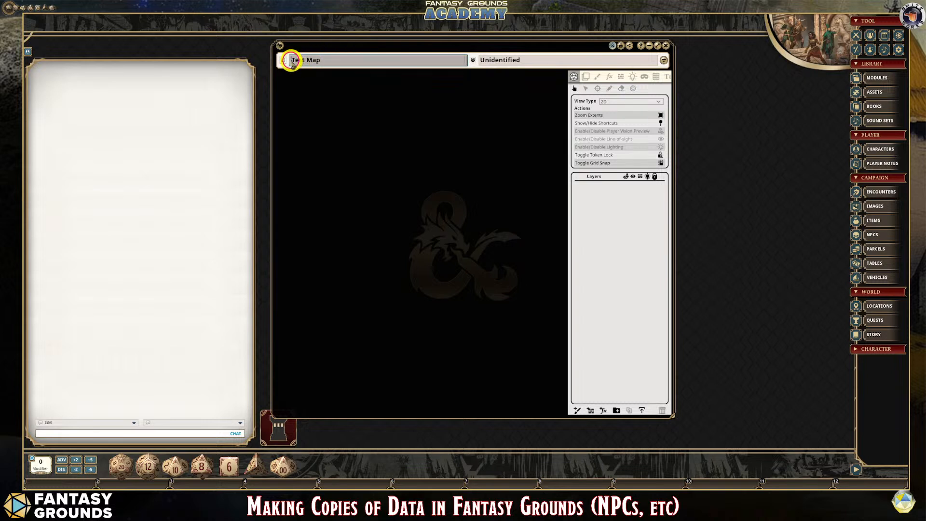
{"action": "left_click", "coordinate": [328, 59]}
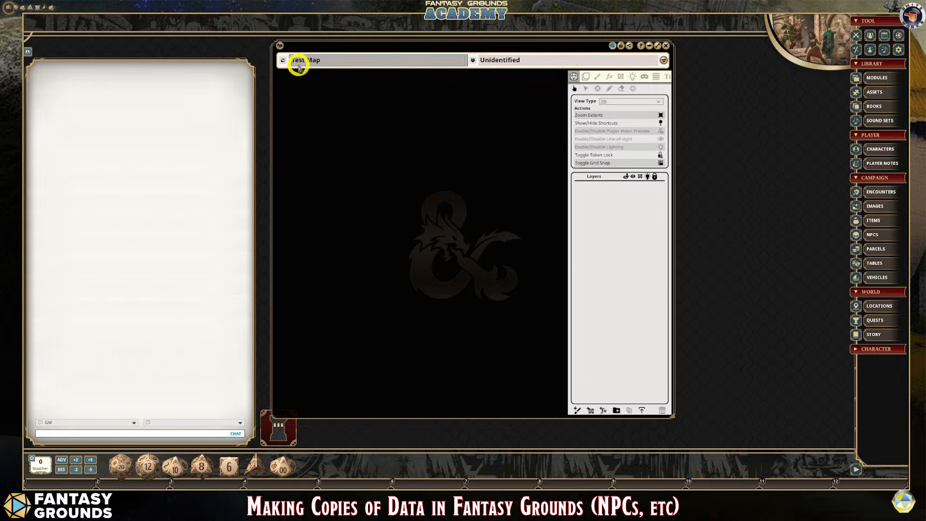
{"action": "type", "text": "Map_"}
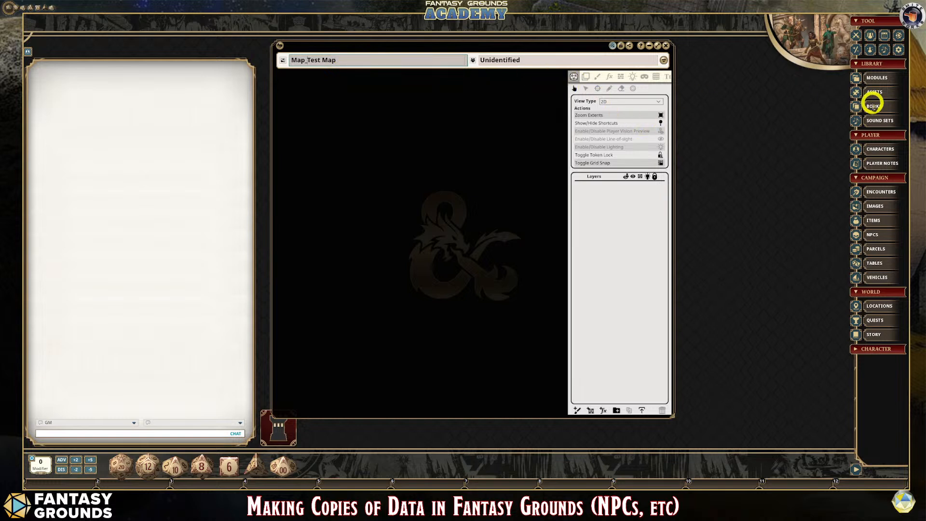
- Check the new map's entry in the Images list and close the list again
{"action": "left_click", "coordinate": [888, 206]}
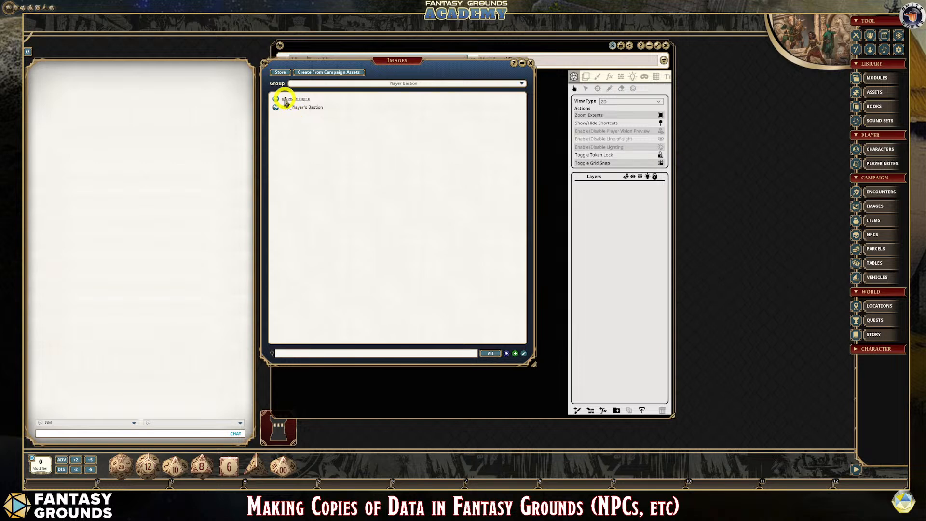
{"action": "left_click", "coordinate": [391, 112]}
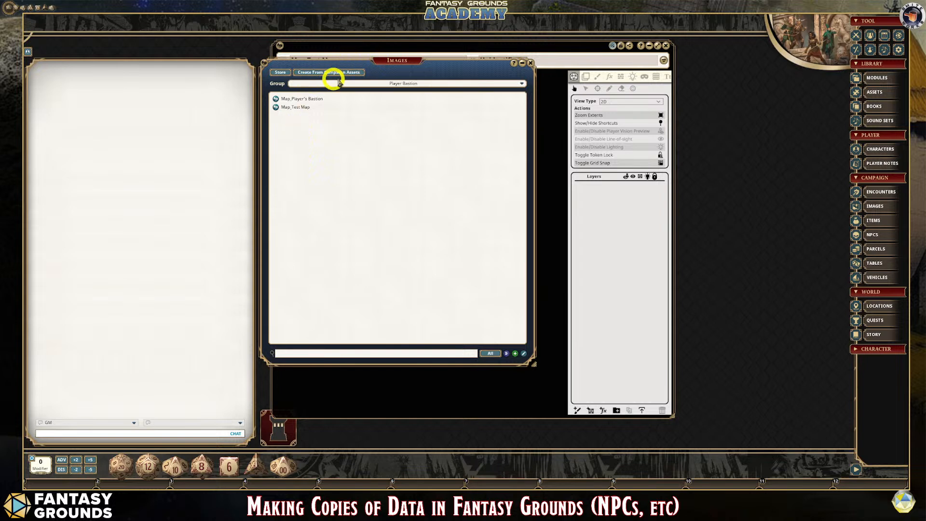
{"action": "left_click", "coordinate": [530, 63]}
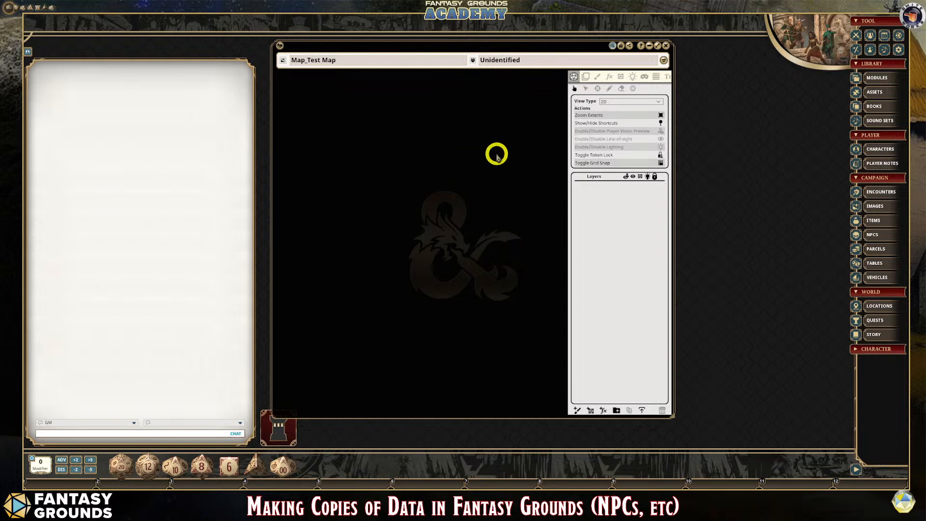
- Shift the Map_Test Map window slightly away from the chat area and widen it toward the sidebar
{"action": "mouse_move", "coordinate": [470, 49]}
{"action": "left_mouse_down"}
{"action": "mouse_move", "coordinate": [499, 46]}
{"action": "mouse_move", "coordinate": [480, 48]}
{"action": "left_mouse_up"}
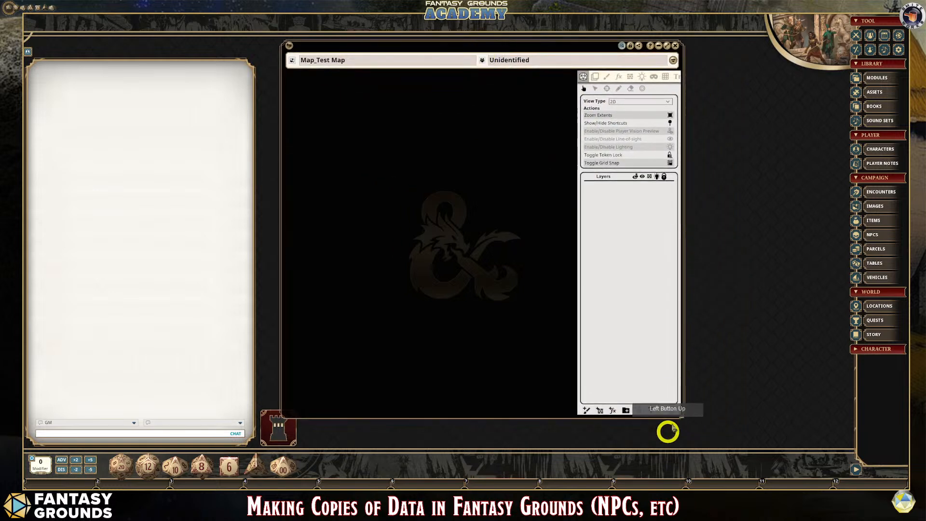
{"action": "left_click_drag", "start_coordinate": [682, 406], "coordinate": [758, 404]}
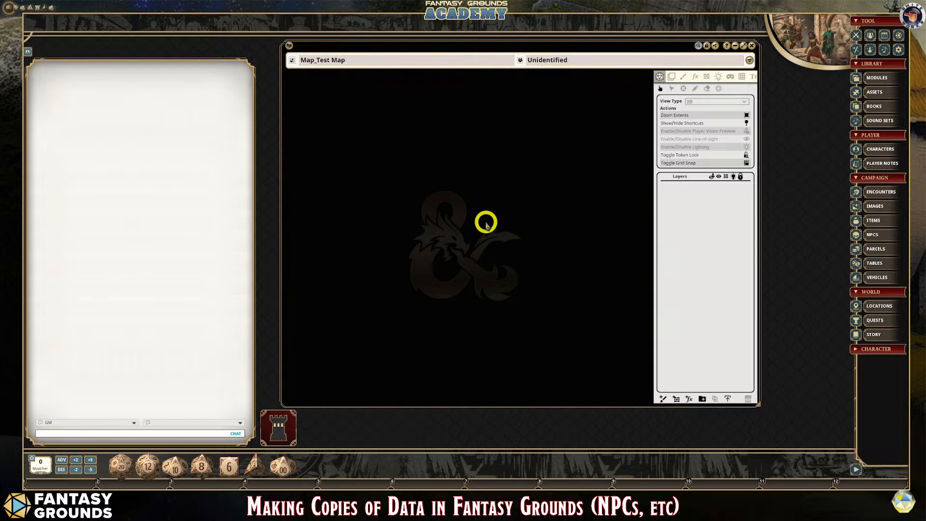
- Turn on the grid for Map_Test Map and shift the map window slightly toward the sidebar
{"action": "left_click", "coordinate": [744, 79]}
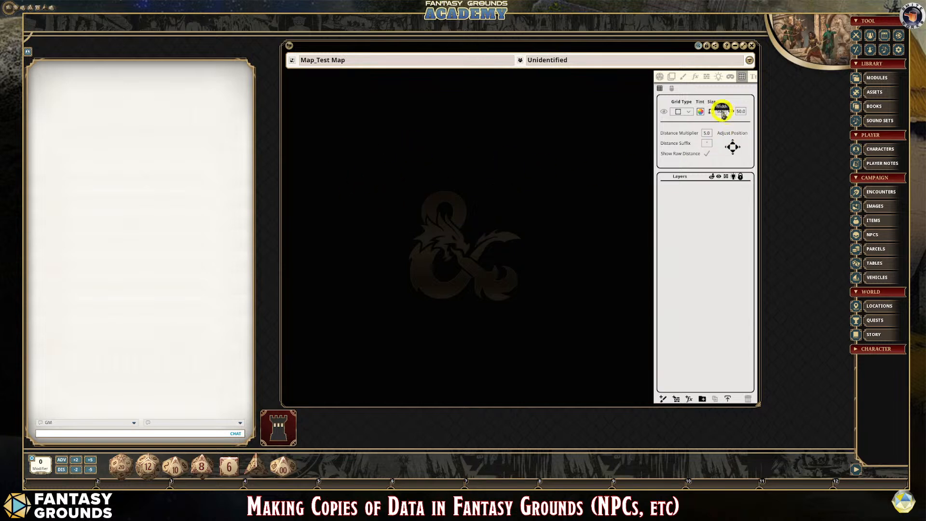
{"action": "left_click", "coordinate": [666, 112]}
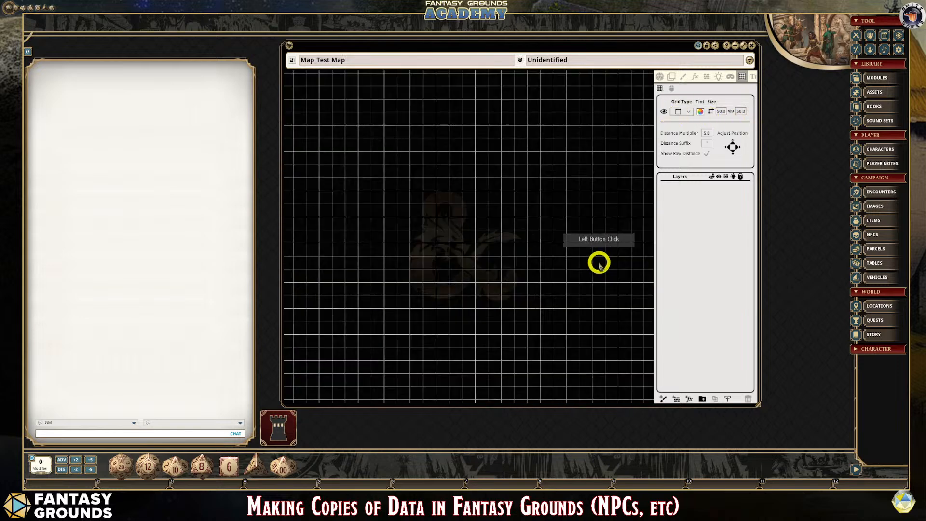
{"action": "scroll", "coordinate": [600, 264], "scroll_direction": "down", "scroll_amount": 3}
{"action": "scroll", "coordinate": [538, 260], "scroll_direction": "up", "scroll_amount": 6}
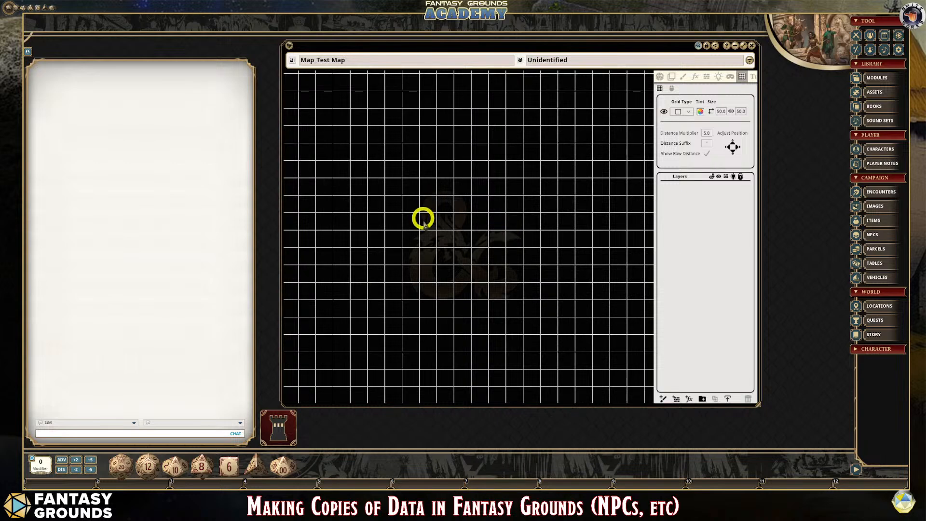
{"action": "scroll", "coordinate": [472, 244], "scroll_direction": "down", "scroll_amount": 1}
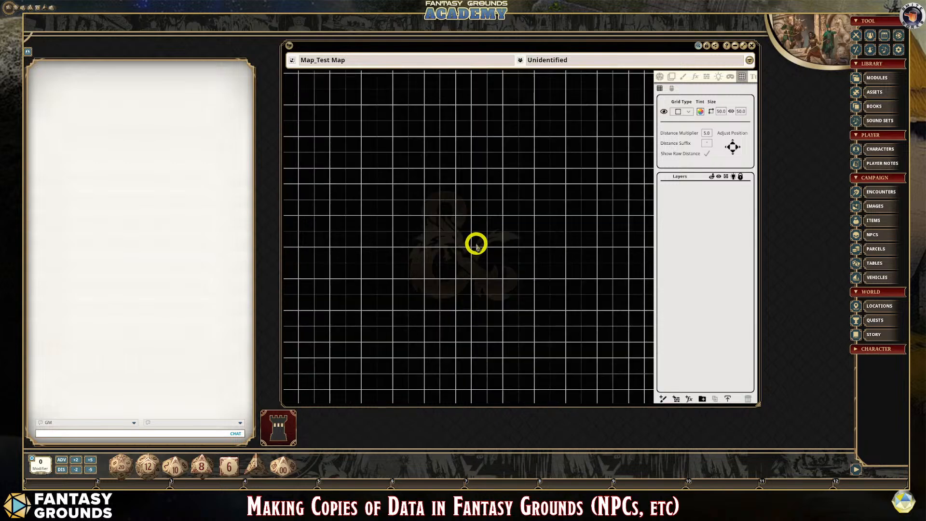
{"action": "scroll", "coordinate": [530, 145], "scroll_direction": "down", "scroll_amount": 1}
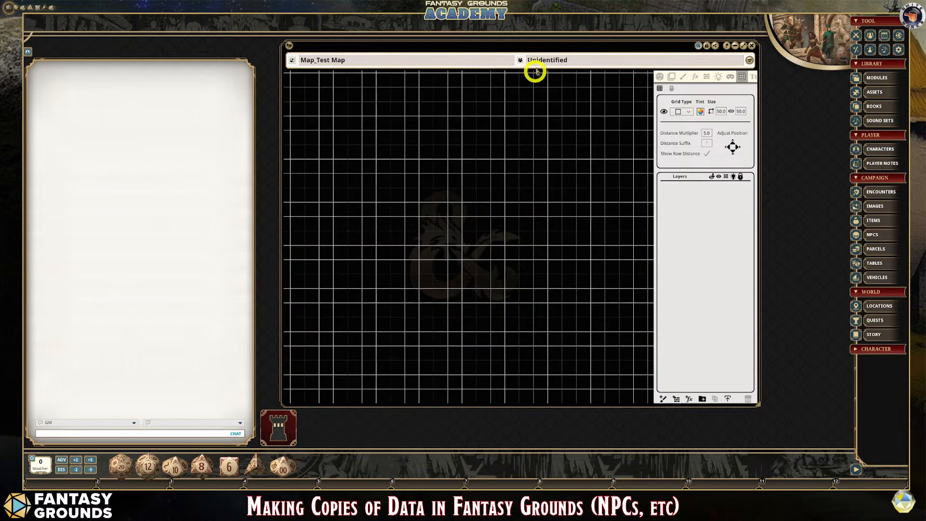
{"action": "mouse_move", "coordinate": [543, 47]}
{"action": "left_mouse_down"}
{"action": "mouse_move", "coordinate": [587, 42]}
{"action": "mouse_move", "coordinate": [549, 45]}
{"action": "left_mouse_up"}
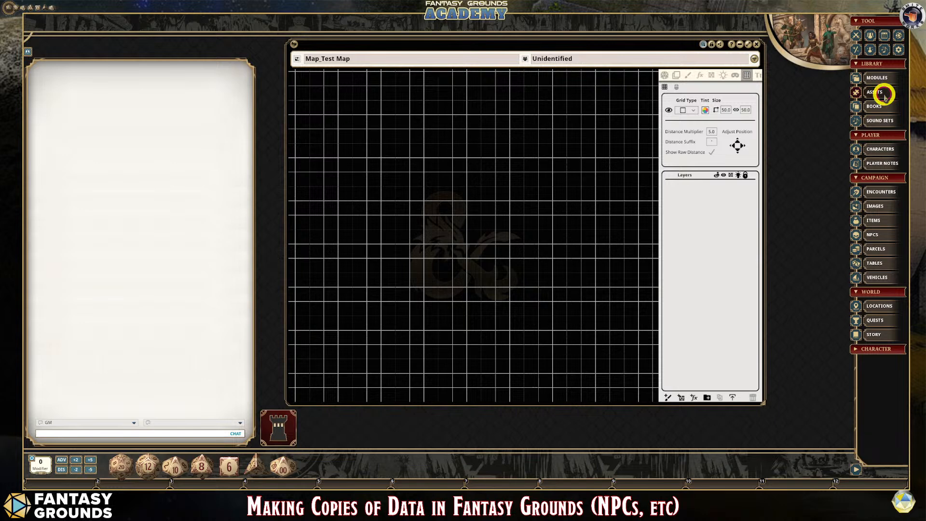
- Open the Assets window, go to the Bastions Assets_Webp image folder, and move the window off most of the map
{"action": "left_click", "coordinate": [892, 95]}
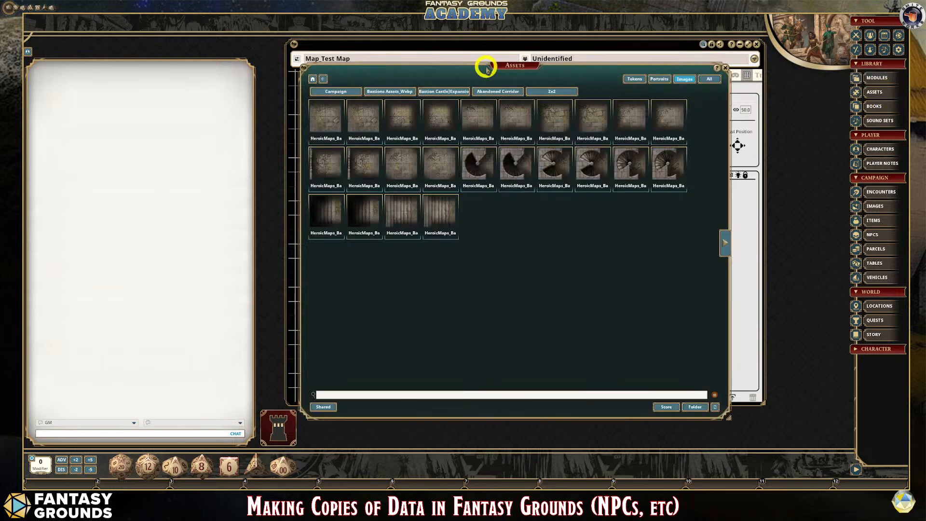
{"action": "left_click_drag", "start_coordinate": [507, 66], "coordinate": [415, 78]}
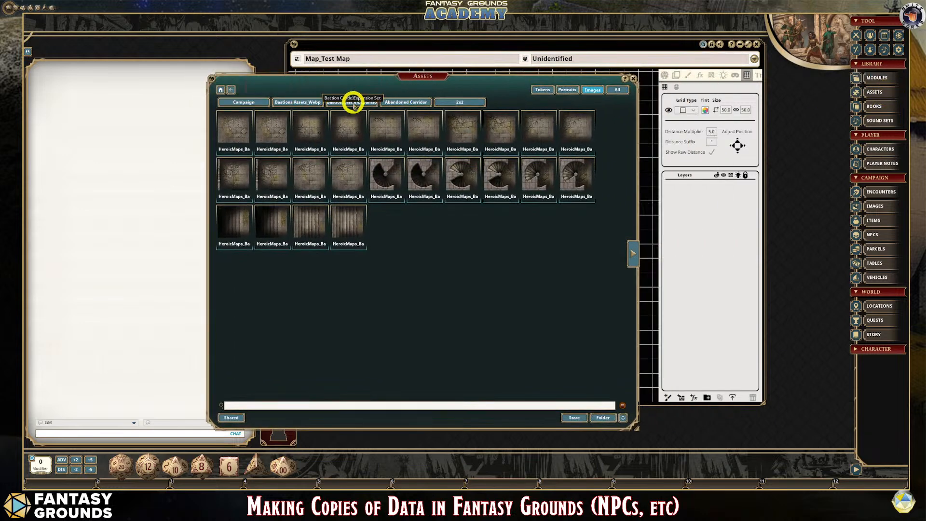
{"action": "left_click", "coordinate": [305, 103]}
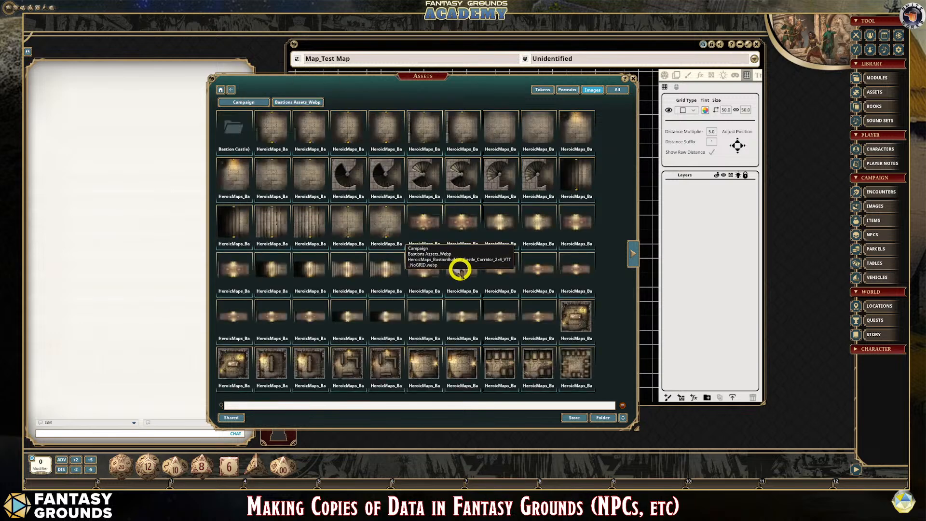
{"action": "left_click_drag", "start_coordinate": [422, 76], "coordinate": [293, 69]}
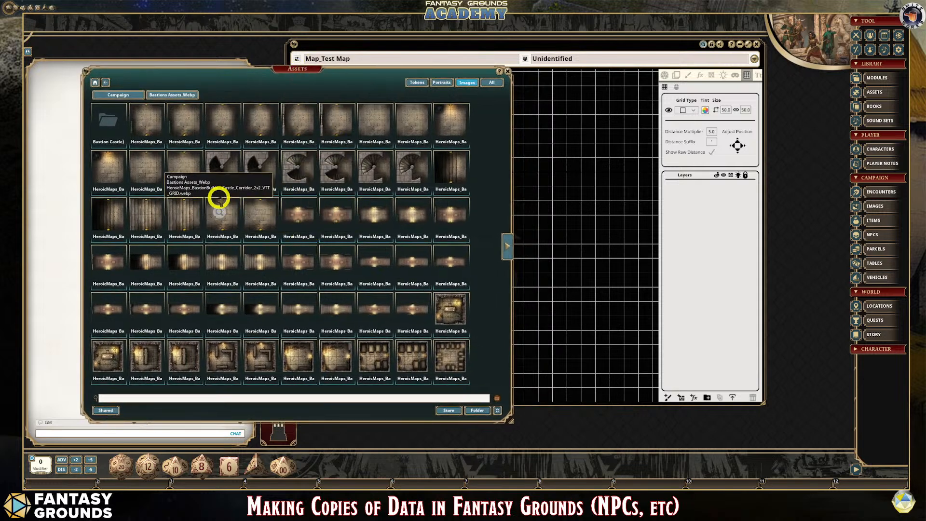
- Open the Roomy folder in the Bastion Castle Expansion set and position the Assets window so the map stays accessible
{"action": "left_click", "coordinate": [110, 124]}
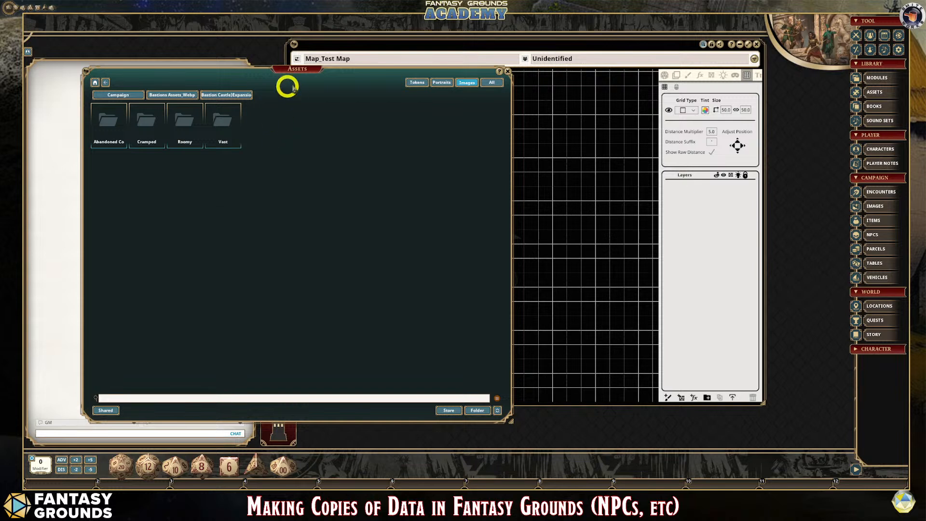
{"action": "left_click_drag", "start_coordinate": [299, 70], "coordinate": [350, 71]}
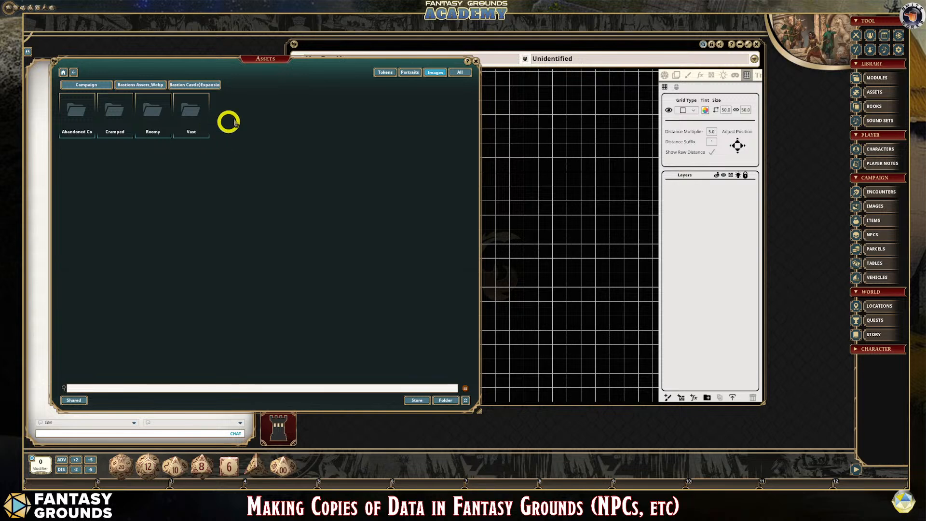
{"action": "left_click", "coordinate": [153, 116]}
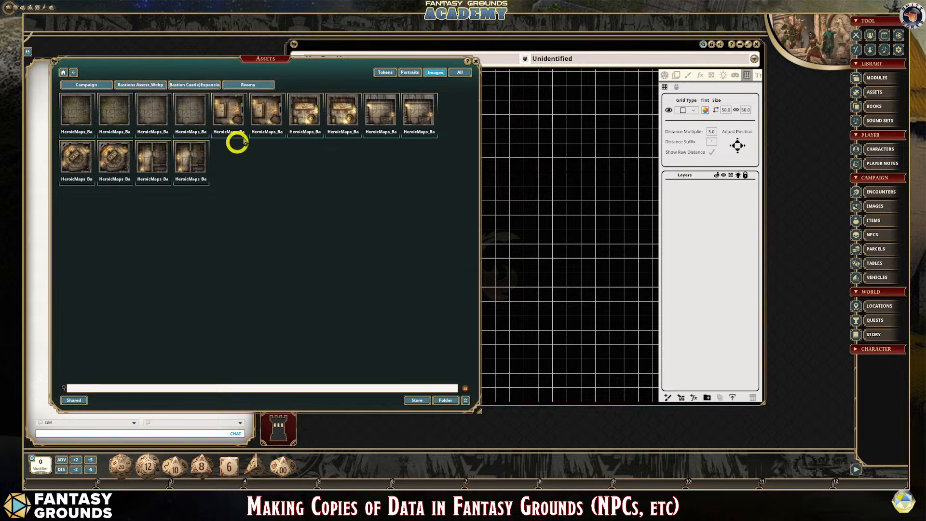
{"action": "left_click_drag", "start_coordinate": [270, 59], "coordinate": [349, 54]}
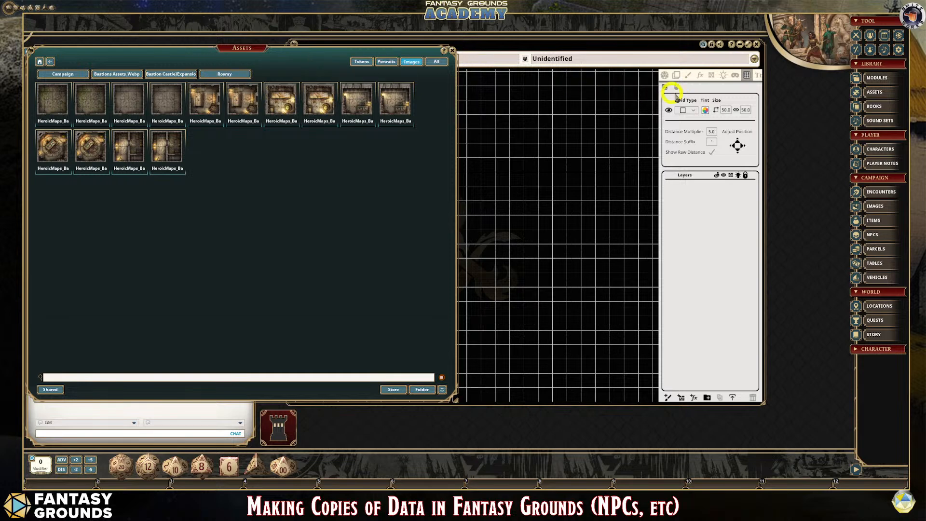
- Activate the tile stamp in the map's tile tools and load the first abandoned room tile from the Roomy folder
{"action": "left_click", "coordinate": [677, 75]}
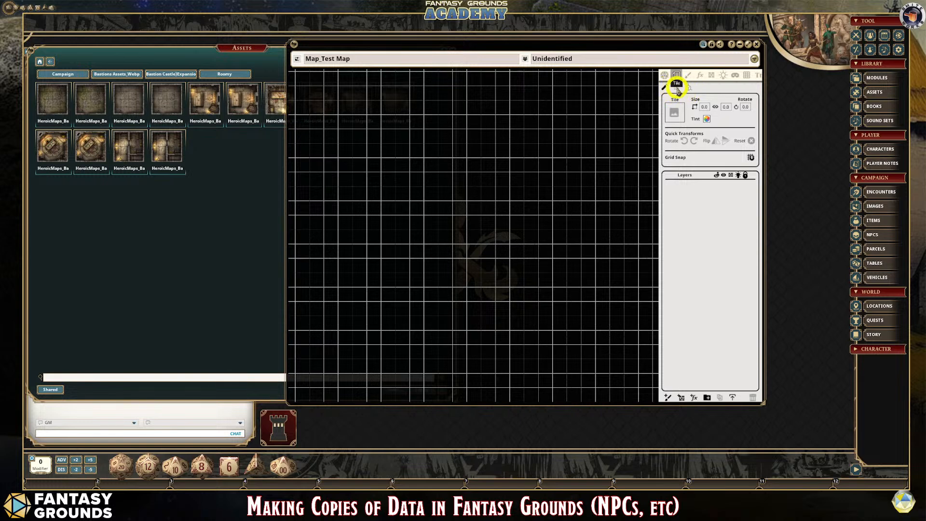
{"action": "left_click", "coordinate": [677, 88]}
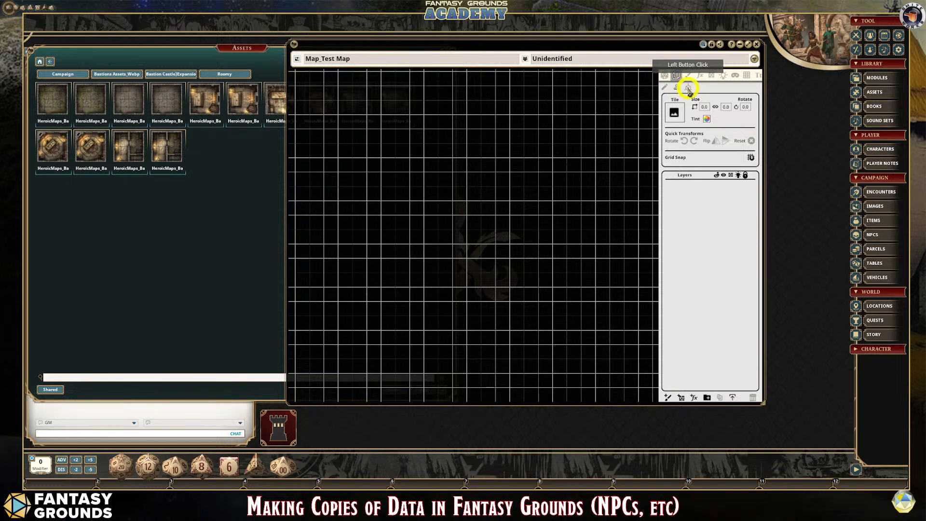
{"action": "left_click", "coordinate": [688, 88]}
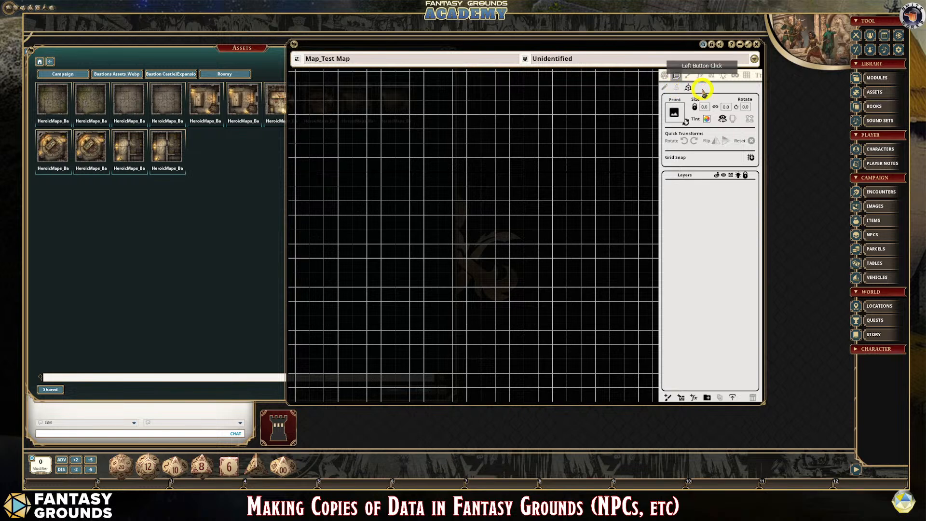
{"action": "left_click", "coordinate": [712, 88]}
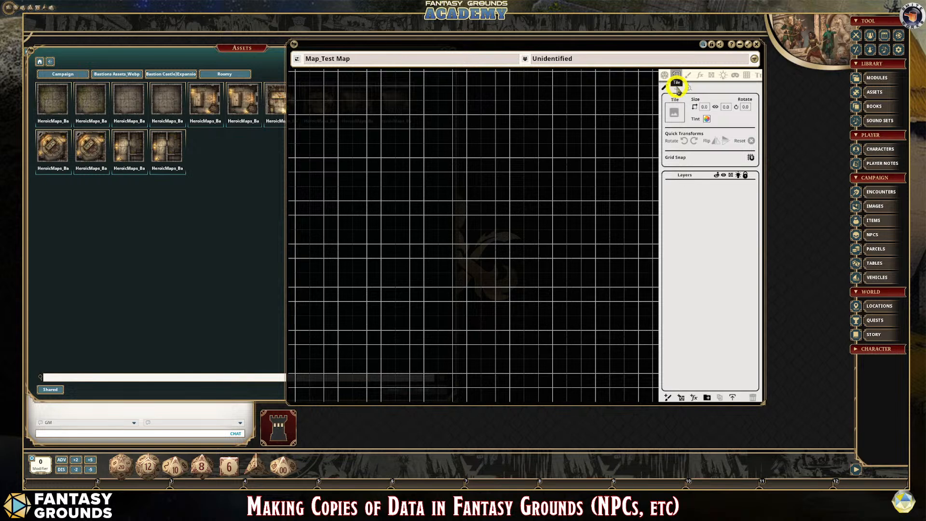
{"action": "left_click", "coordinate": [678, 89]}
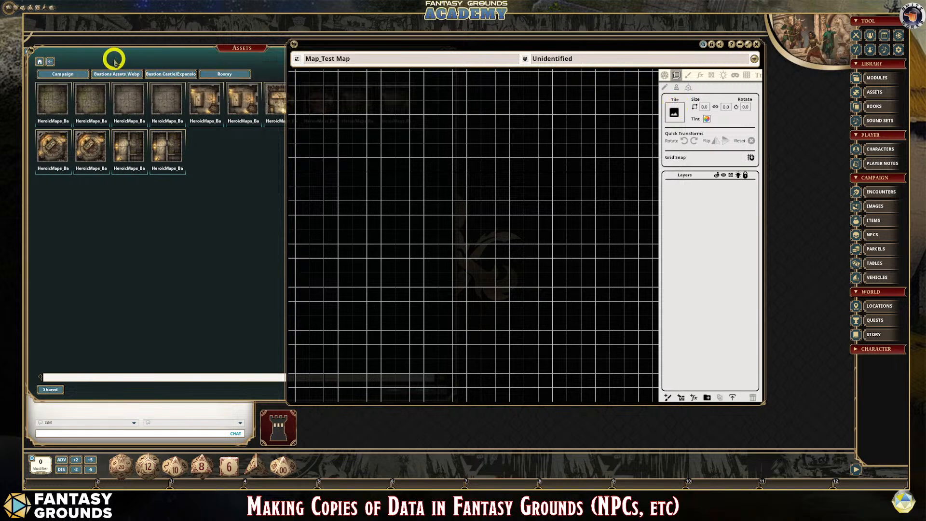
{"action": "mouse_move", "coordinate": [117, 50]}
{"action": "left_mouse_down"}
{"action": "mouse_move", "coordinate": [136, 53]}
{"action": "mouse_move", "coordinate": [111, 52]}
{"action": "left_mouse_up"}
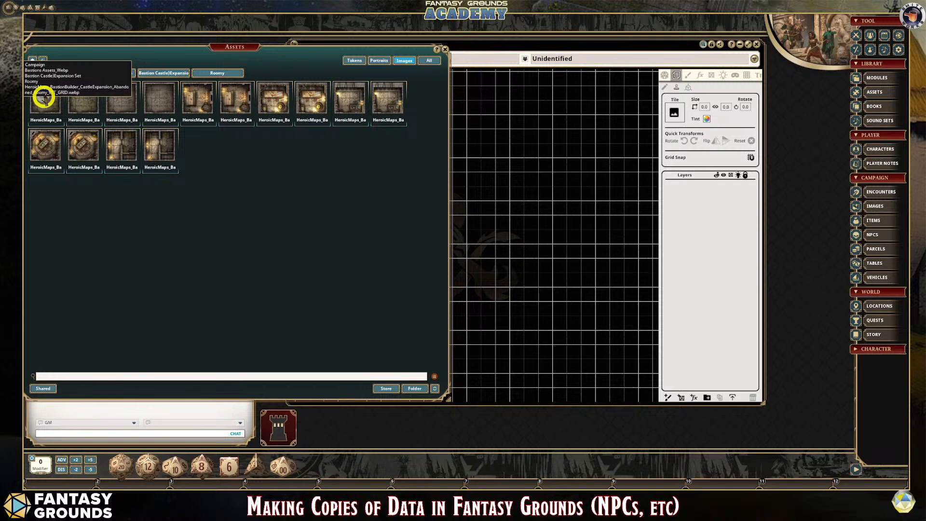
{"action": "left_click_drag", "start_coordinate": [44, 99], "coordinate": [673, 108]}
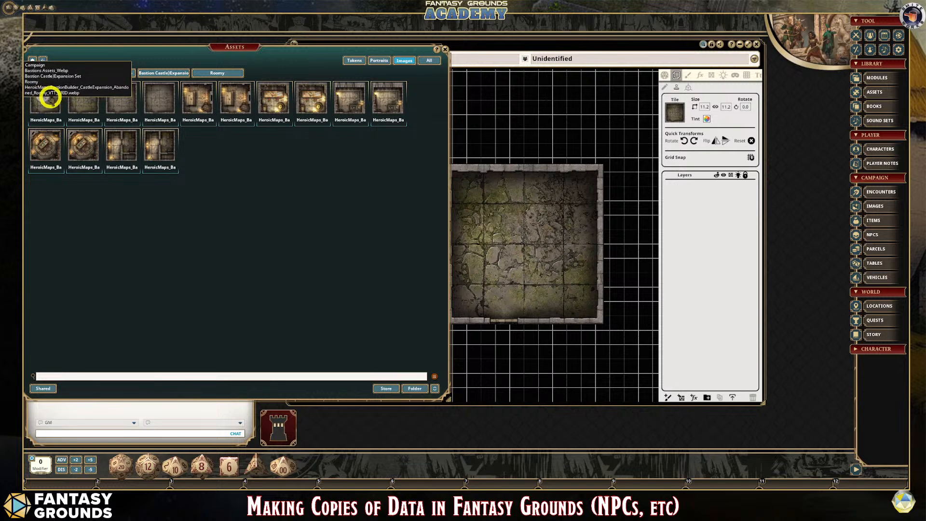
- Narrow the Assets window to seven thumbnails per row to uncover more of the map
{"action": "left_click", "coordinate": [309, 186]}
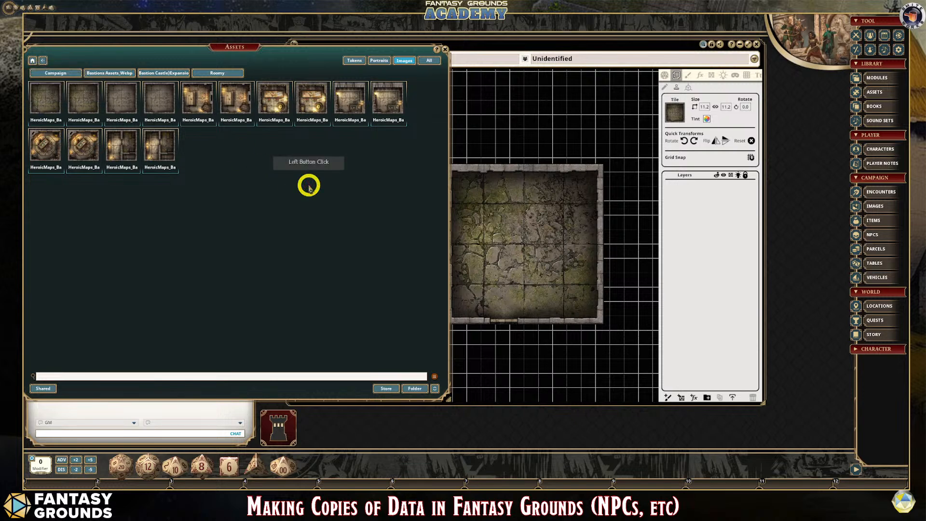
{"action": "right_click", "coordinate": [308, 186]}
{"action": "right_click", "coordinate": [310, 186]}
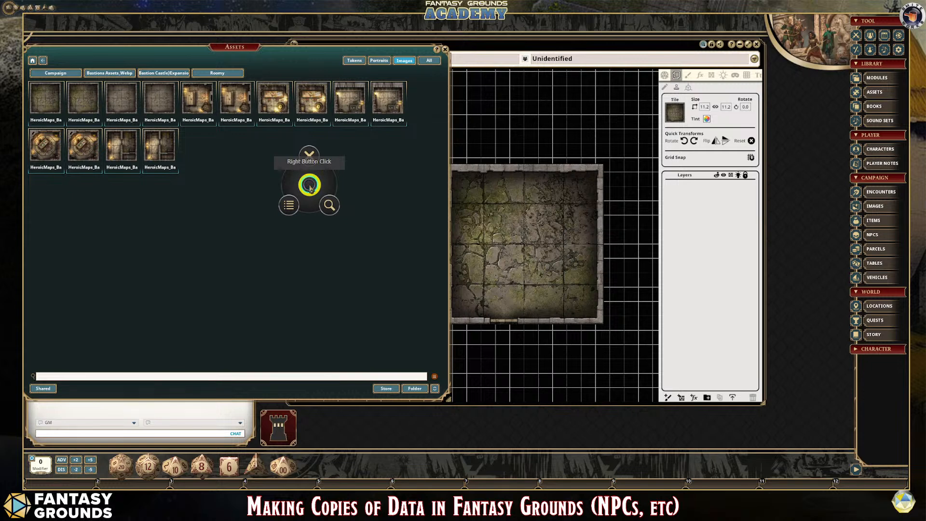
{"action": "right_click", "coordinate": [310, 186]}
{"action": "right_click", "coordinate": [310, 186]}
{"action": "right_click", "coordinate": [310, 187]}
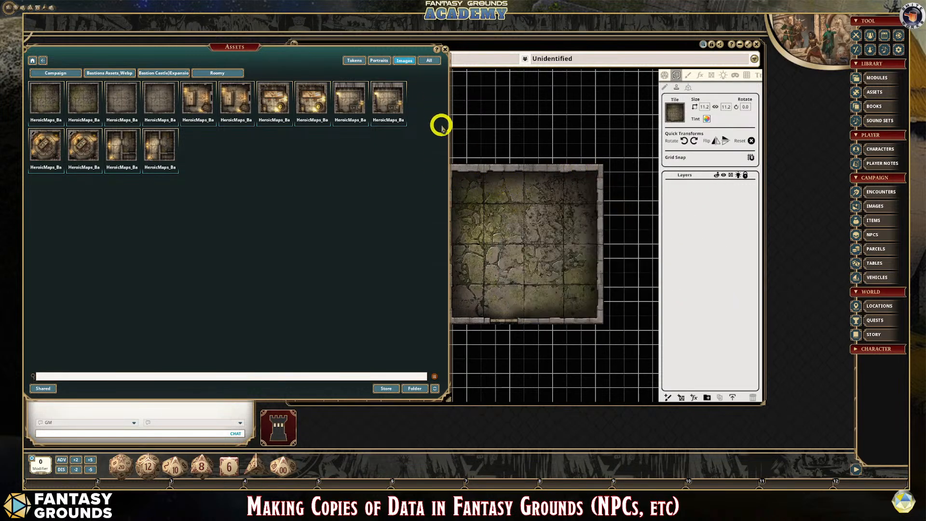
{"action": "left_click_drag", "start_coordinate": [451, 128], "coordinate": [333, 121]}
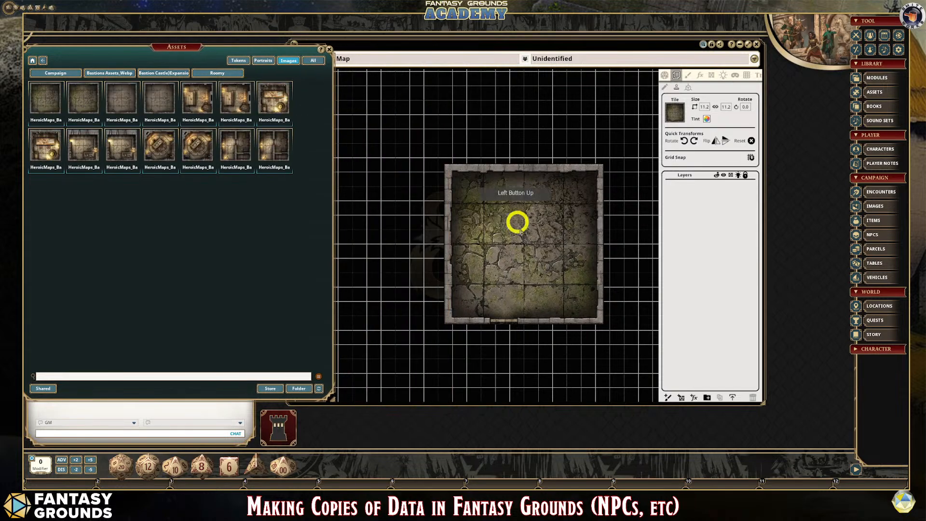
- Preview the room tile over the map and compare its squares with the grid
{"action": "left_click_drag", "start_coordinate": [517, 219], "coordinate": [547, 270]}
{"action": "scroll", "coordinate": [576, 269], "scroll_direction": "up", "scroll_amount": 4}
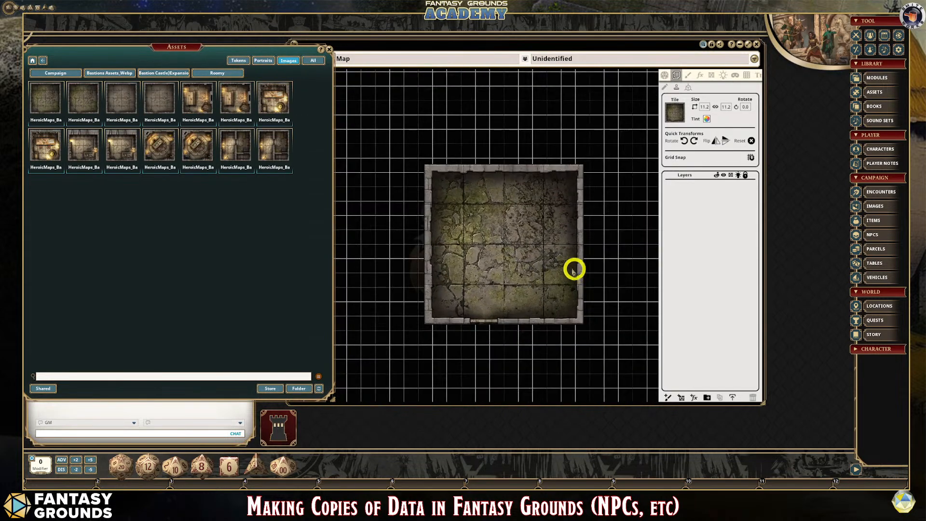
{"action": "scroll", "coordinate": [495, 246], "scroll_direction": "up", "scroll_amount": 1}
{"action": "scroll", "coordinate": [433, 210], "scroll_direction": "down", "scroll_amount": 2}
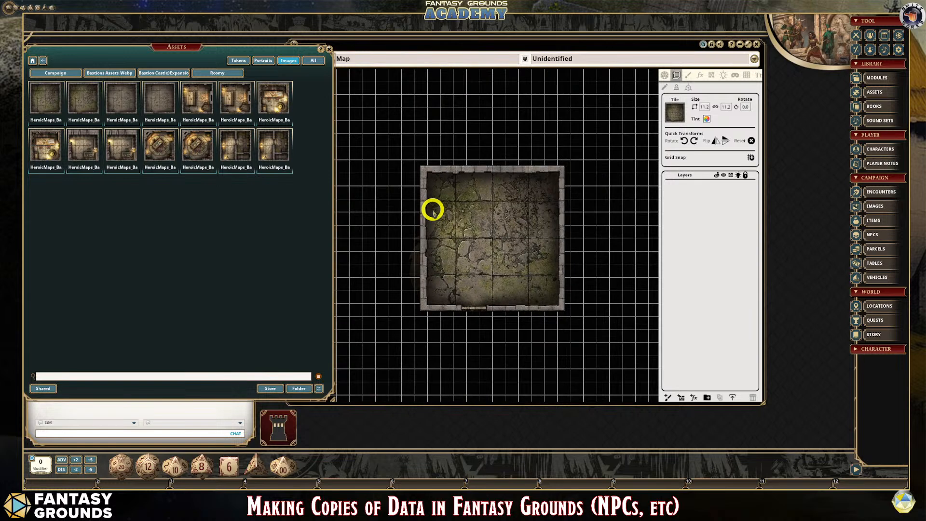
{"action": "scroll", "coordinate": [455, 232], "scroll_direction": "up", "scroll_amount": 2}
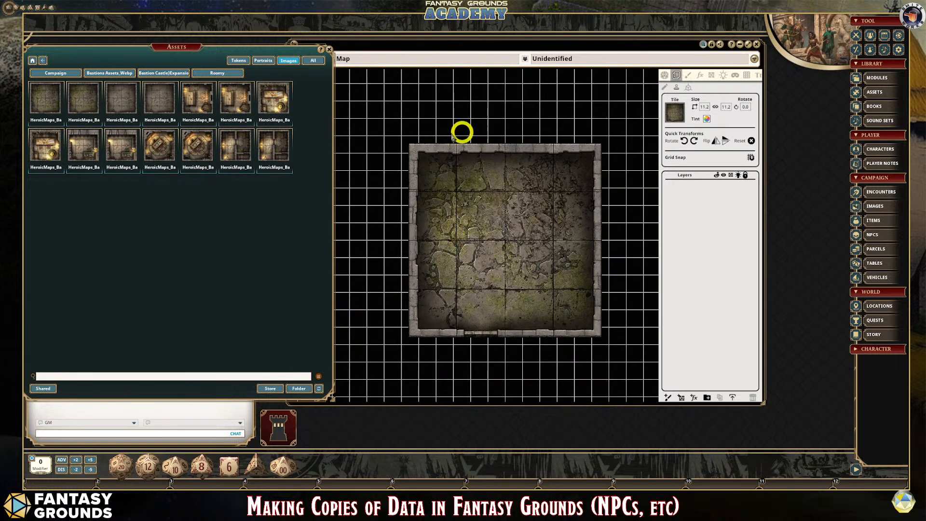
{"action": "left_click", "coordinate": [748, 76]}
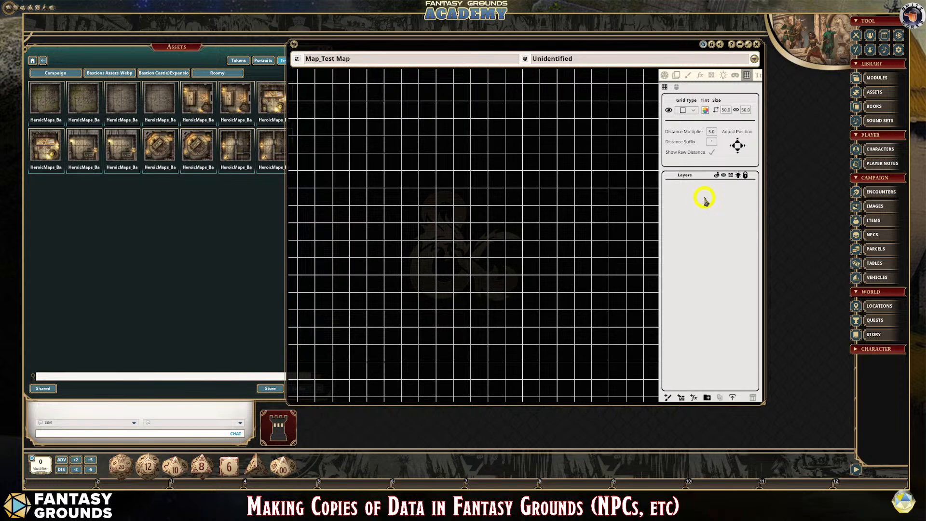
{"action": "scroll", "coordinate": [572, 198], "scroll_direction": "down", "scroll_amount": 5}
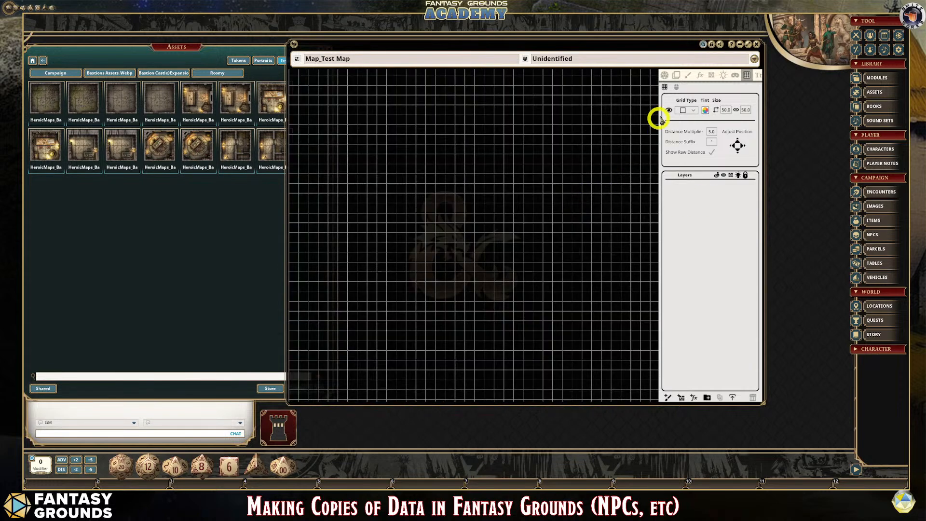
{"action": "left_click", "coordinate": [677, 76]}
{"action": "scroll", "coordinate": [574, 230], "scroll_direction": "down", "scroll_amount": 3}
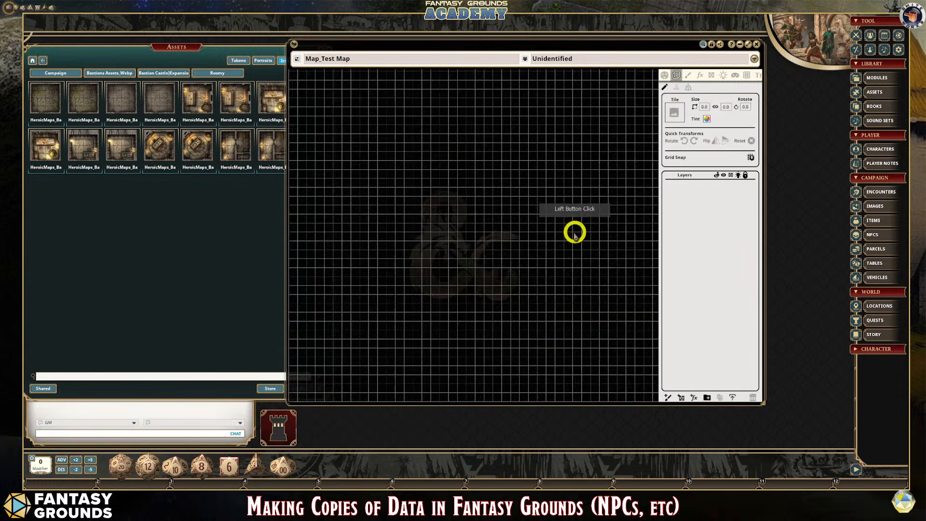
{"action": "scroll", "coordinate": [570, 230], "scroll_direction": "up", "scroll_amount": 4}
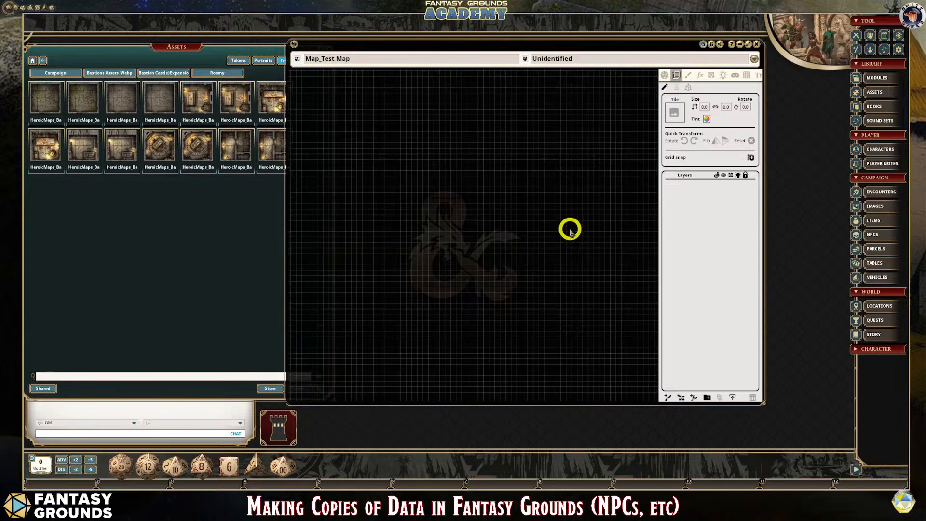
- Set the map's grid size to 70 by 70 and return to the tile tools
{"action": "left_click", "coordinate": [747, 76]}
{"action": "left_click", "coordinate": [727, 110]}
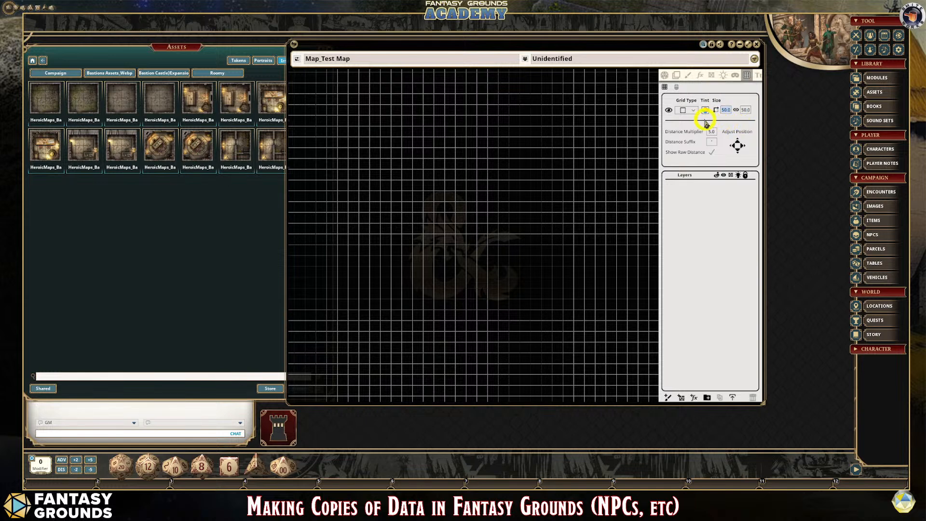
{"action": "type", "text": "70"}
{"action": "left_click", "coordinate": [743, 110]}
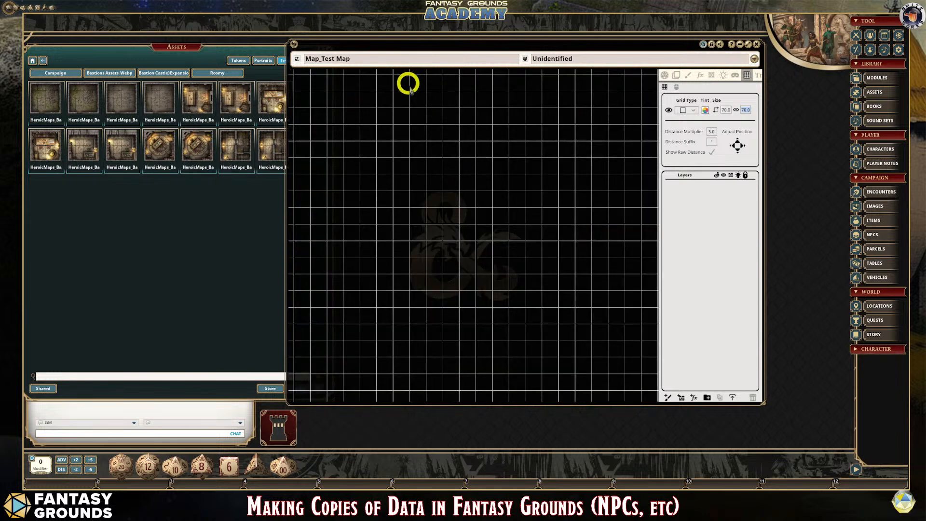
{"action": "left_click", "coordinate": [676, 75]}
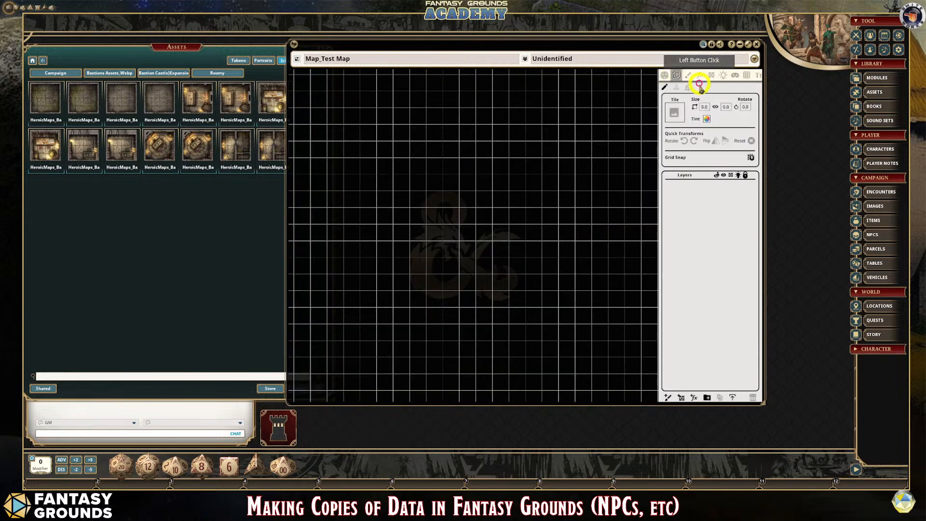
- Load the first abandoned room tile into the tile stamp and compare its squares with the map grid
{"action": "left_click_drag", "start_coordinate": [44, 103], "coordinate": [674, 111]}
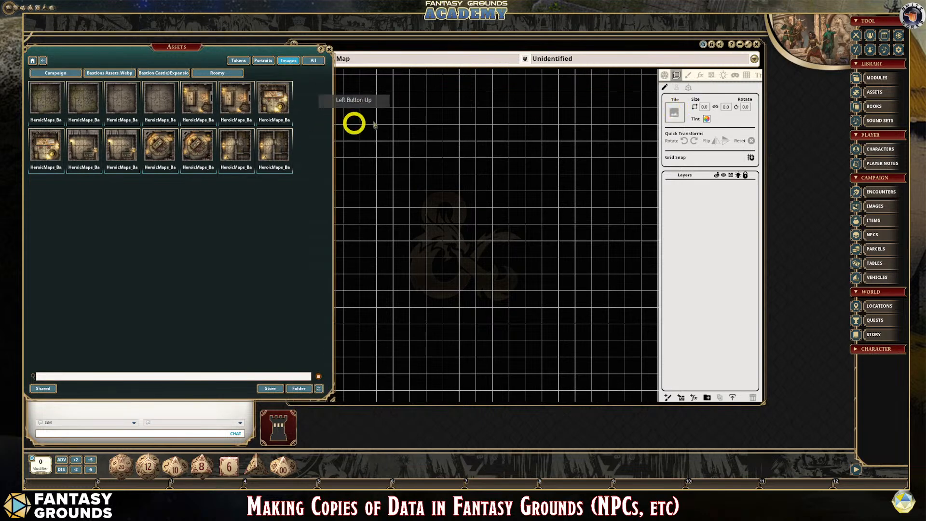
{"action": "left_click", "coordinate": [678, 90]}
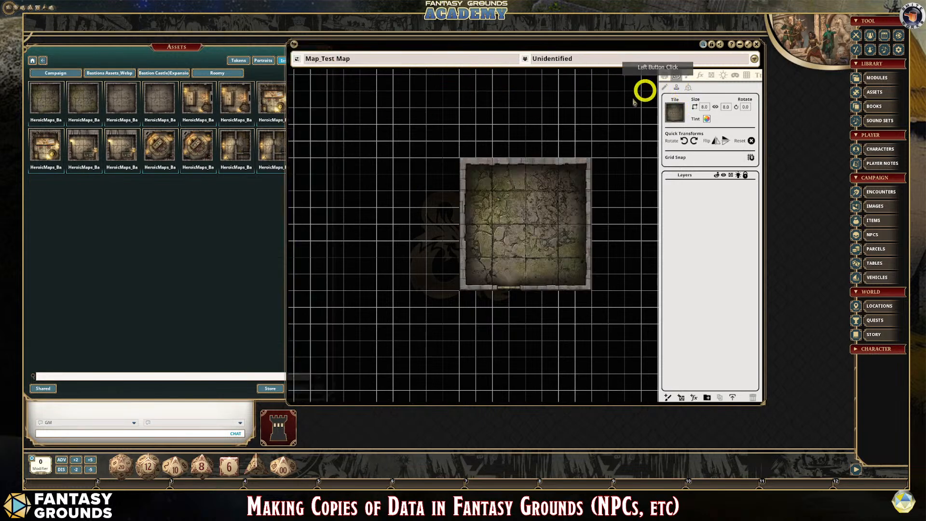
{"action": "scroll", "coordinate": [603, 216], "scroll_direction": "up", "scroll_amount": 2}
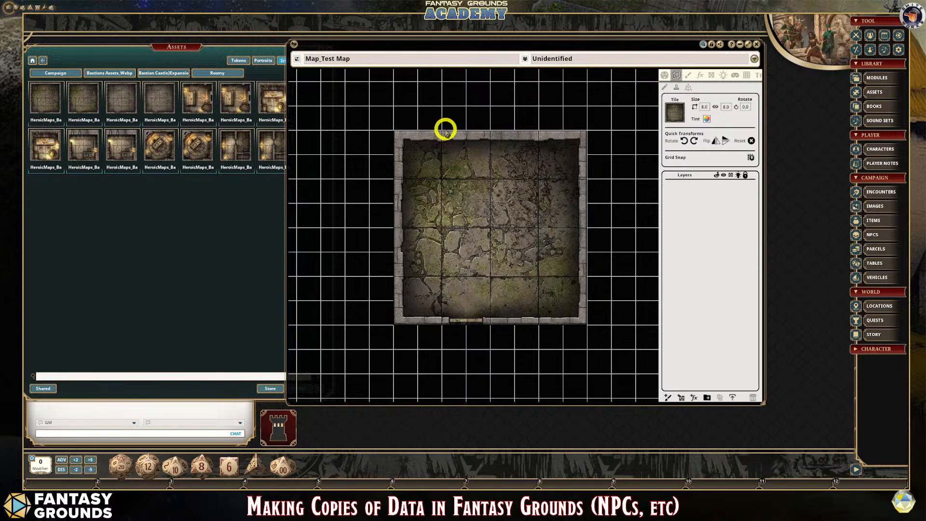
{"action": "scroll", "coordinate": [459, 228], "scroll_direction": "down", "scroll_amount": 1}
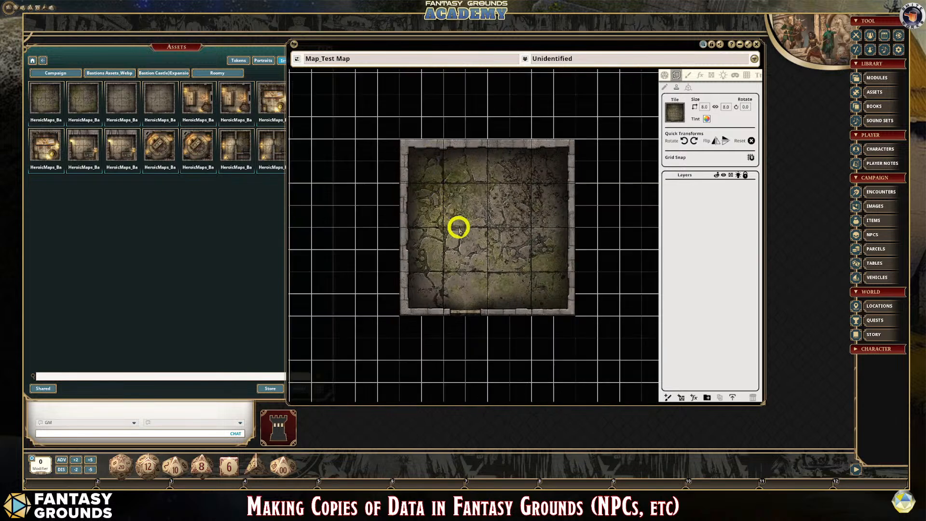
{"action": "scroll", "coordinate": [457, 227], "scroll_direction": "up", "scroll_amount": 1}
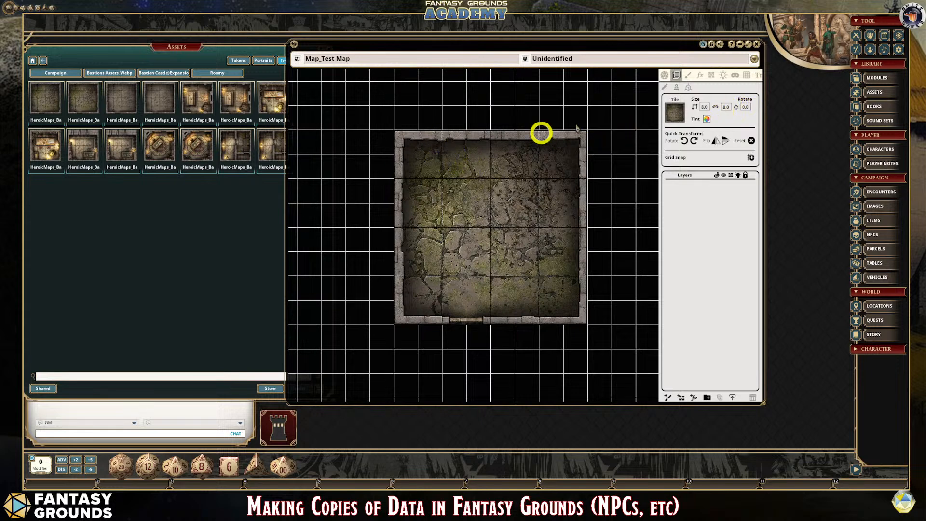
- Set the map's grid size to 140 by 140
{"action": "left_click", "coordinate": [747, 76]}
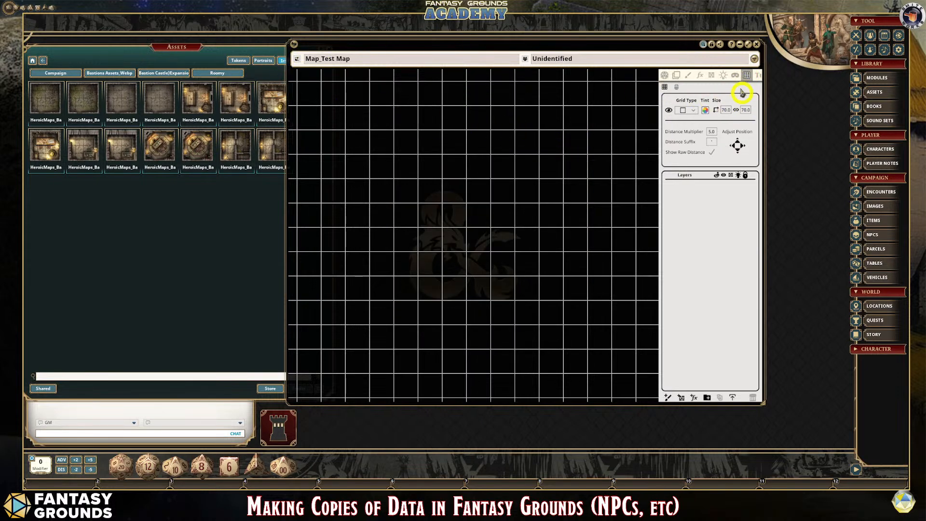
{"action": "left_click", "coordinate": [727, 110]}
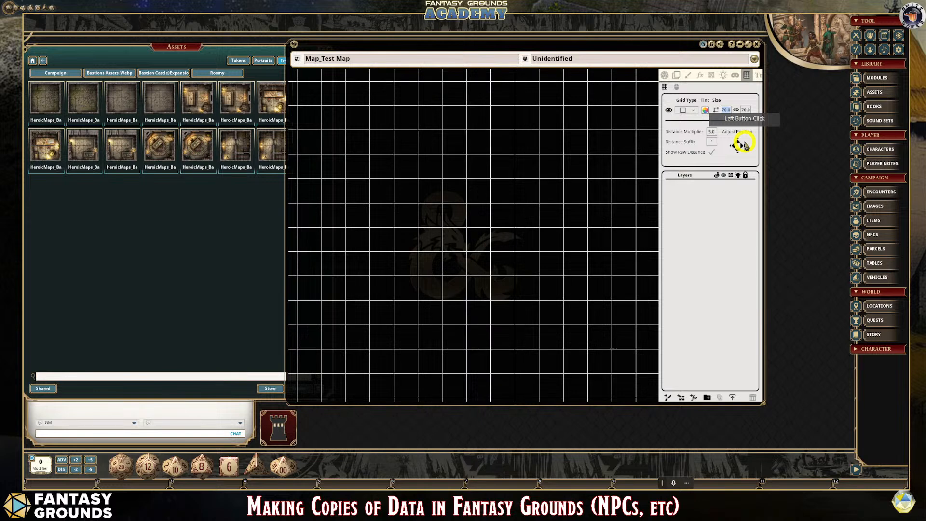
{"action": "type", "text": "140"}
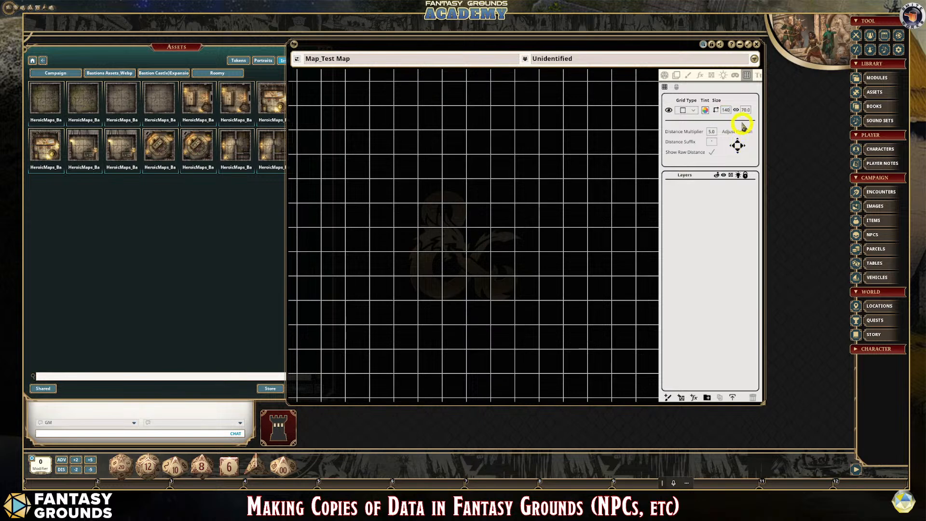
{"action": "left_click", "coordinate": [746, 112]}
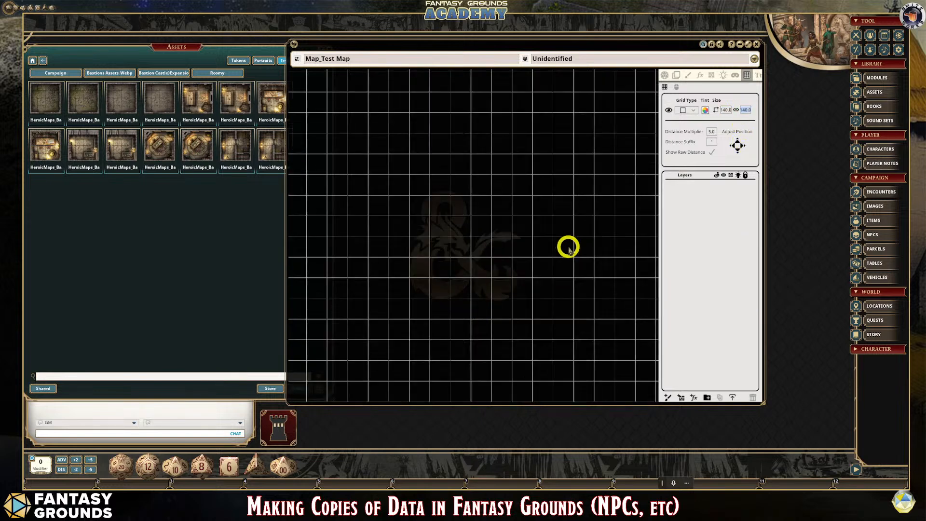
{"action": "scroll", "coordinate": [590, 307], "scroll_direction": "up", "scroll_amount": 2}
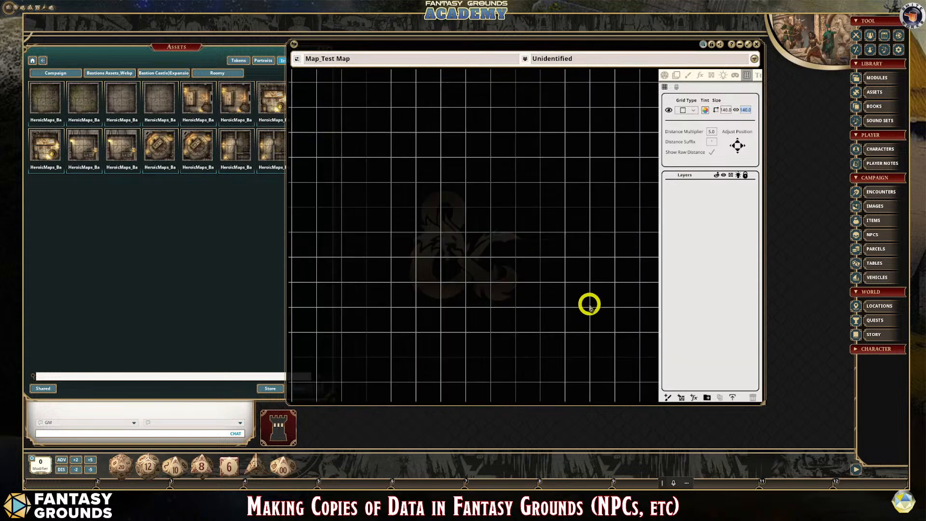
{"action": "scroll", "coordinate": [590, 305], "scroll_direction": "down", "scroll_amount": 3}
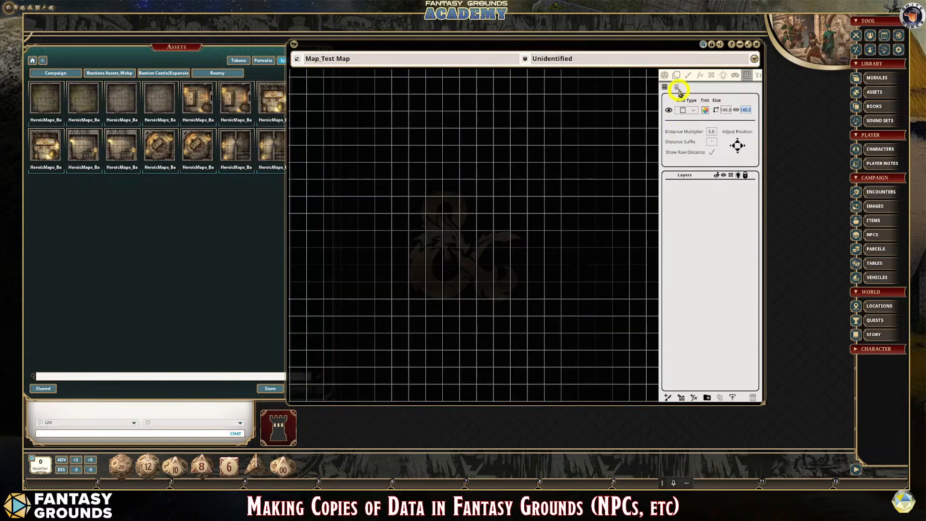
- Load the first abandoned room tile from the Roomy folder into the map's tile stamp
{"action": "left_click", "coordinate": [677, 74]}
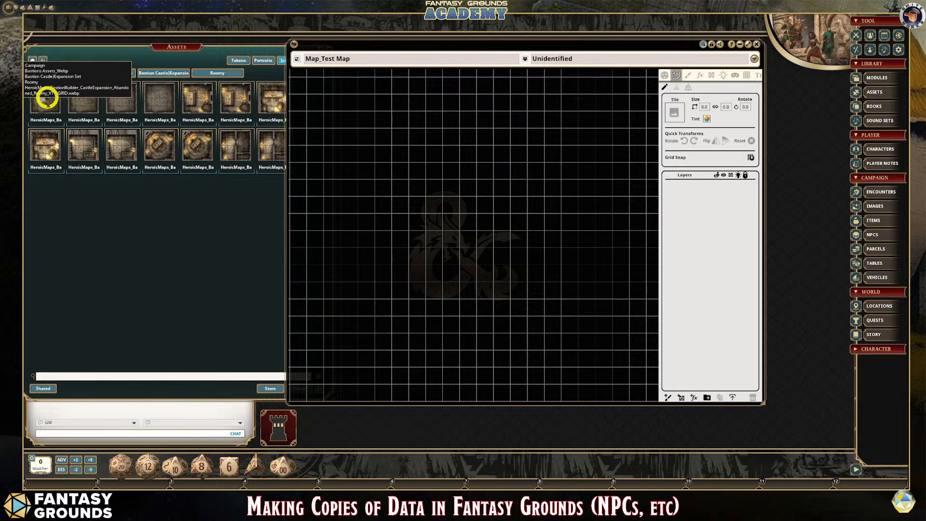
{"action": "left_click", "coordinate": [47, 98]}
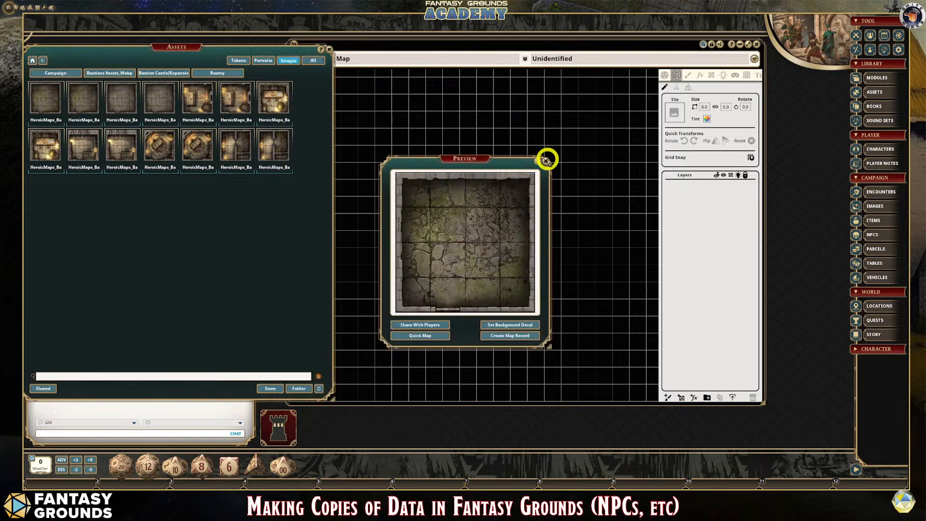
{"action": "left_click", "coordinate": [546, 161]}
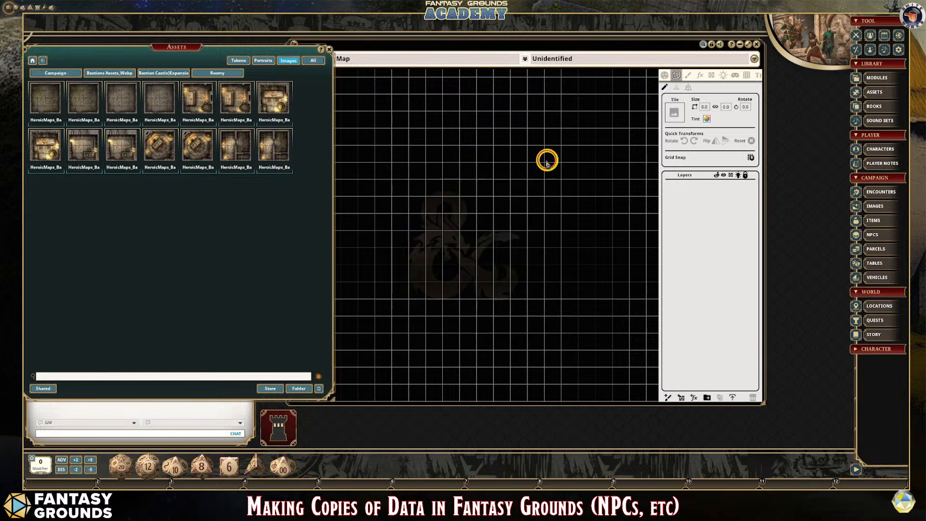
{"action": "left_click", "coordinate": [677, 89]}
{"action": "scroll", "coordinate": [618, 240], "scroll_direction": "up", "scroll_amount": 5}
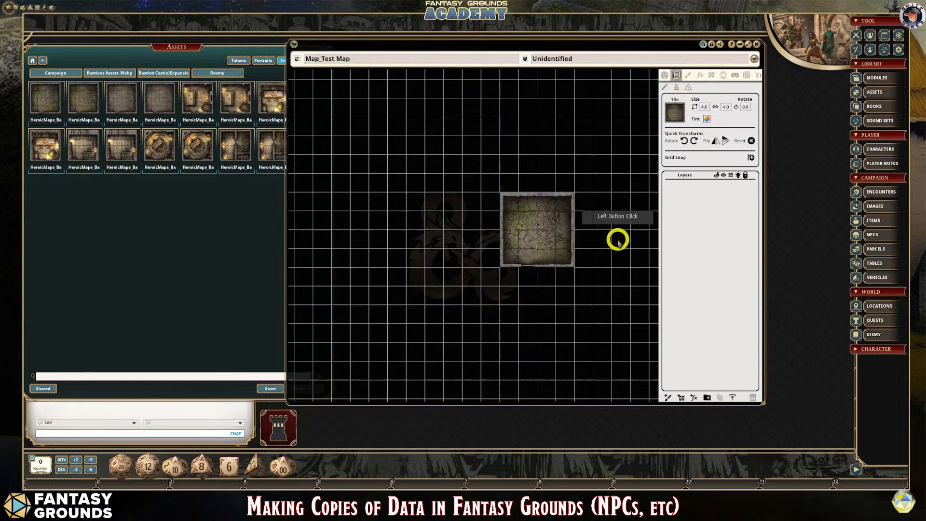
{"action": "scroll", "coordinate": [618, 240], "scroll_direction": "up", "scroll_amount": 1}
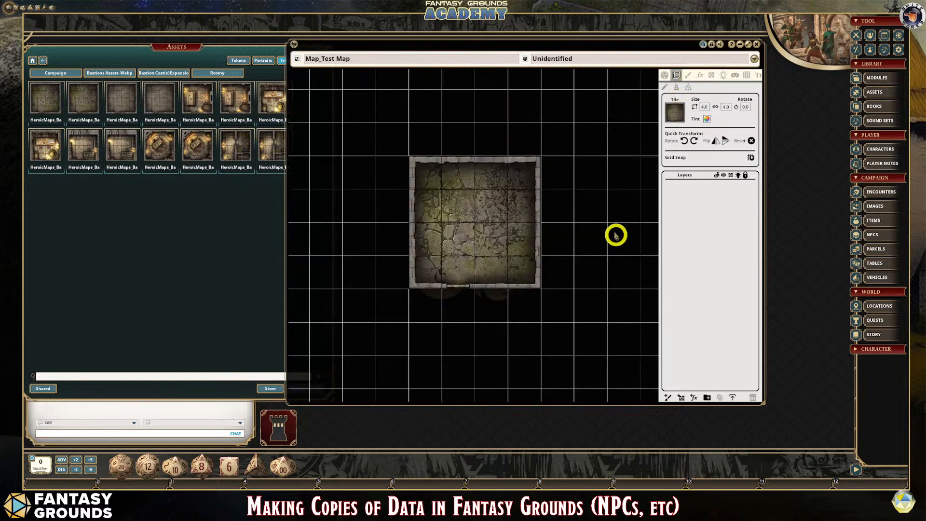
- Stamp one copy of the abandoned room tile onto the upper middle of the map
{"action": "left_click", "coordinate": [666, 87]}
{"action": "left_click", "coordinate": [677, 87]}
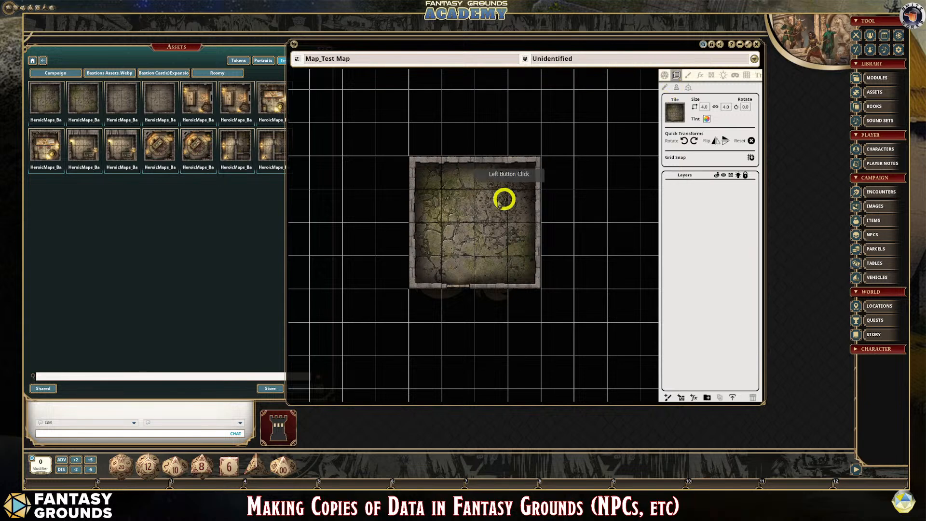
{"action": "left_click", "coordinate": [468, 207]}
{"action": "left_click", "coordinate": [474, 209]}
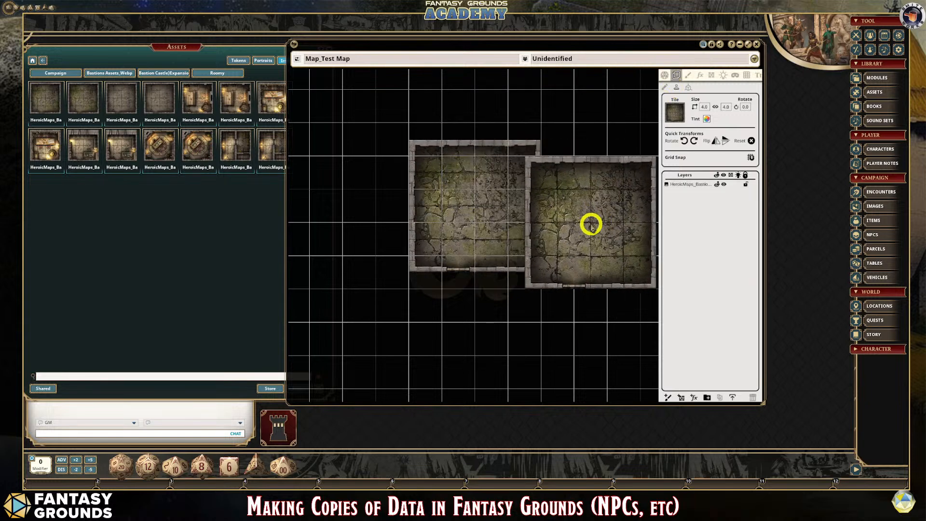
- Select the placed abandoned room tile and move it so its outer walls line up with the grid lines
{"action": "left_click", "coordinate": [666, 89]}
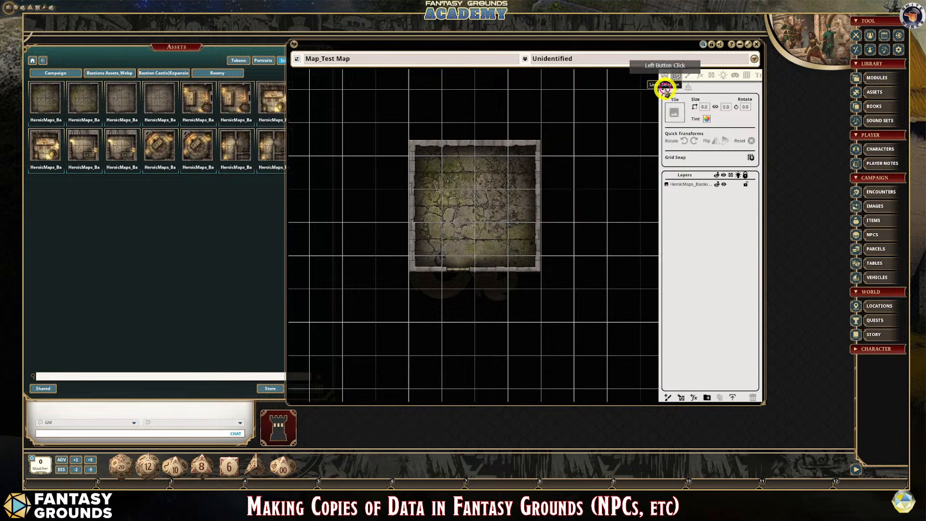
{"action": "left_click", "coordinate": [449, 178]}
{"action": "mouse_move", "coordinate": [450, 180]}
{"action": "left_mouse_down"}
{"action": "mouse_move", "coordinate": [468, 186]}
{"action": "mouse_move", "coordinate": [461, 177]}
{"action": "left_mouse_up"}
{"action": "scroll", "coordinate": [528, 246], "scroll_direction": "up", "scroll_amount": 2}
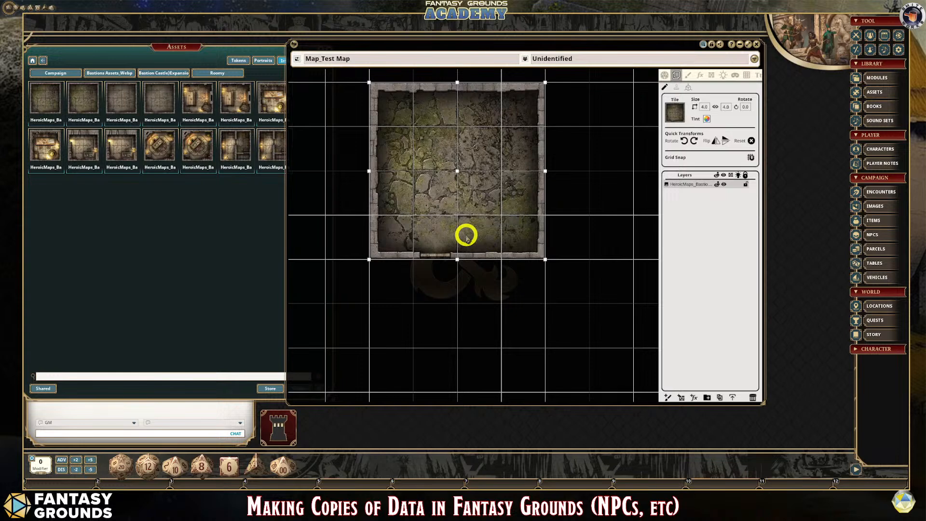
{"action": "scroll", "coordinate": [453, 230], "scroll_direction": "up", "scroll_amount": 1}
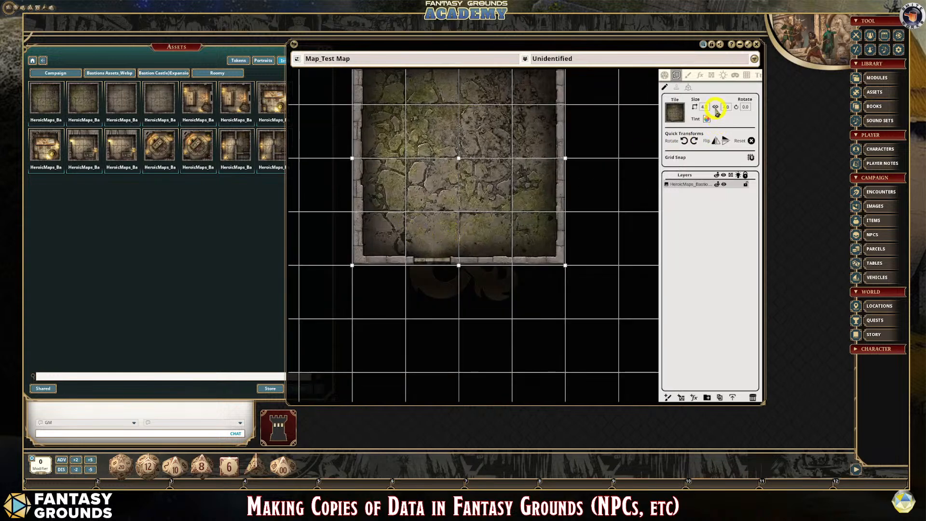
- Review the map's grid settings and examine how the room tile's walls, door and floor squares fit the grid
{"action": "left_click", "coordinate": [744, 76]}
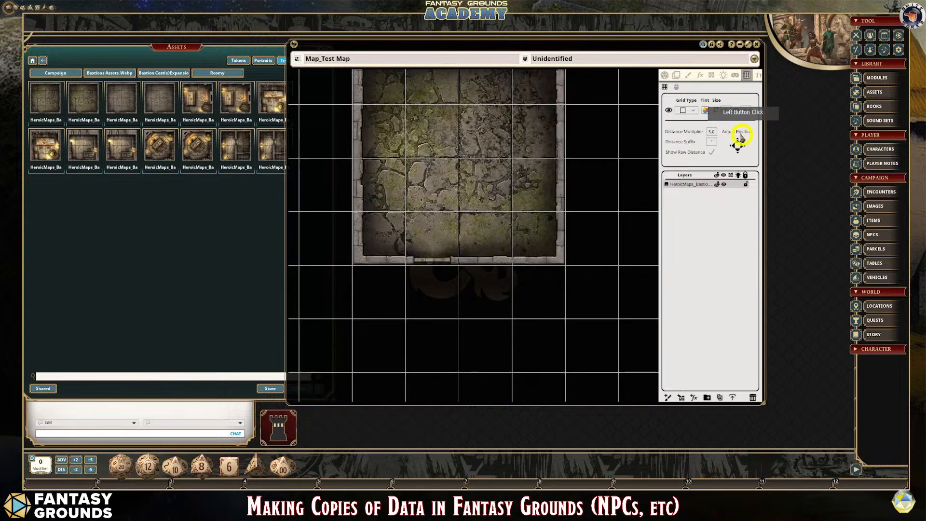
{"action": "scroll", "coordinate": [470, 221], "scroll_direction": "down", "scroll_amount": 2}
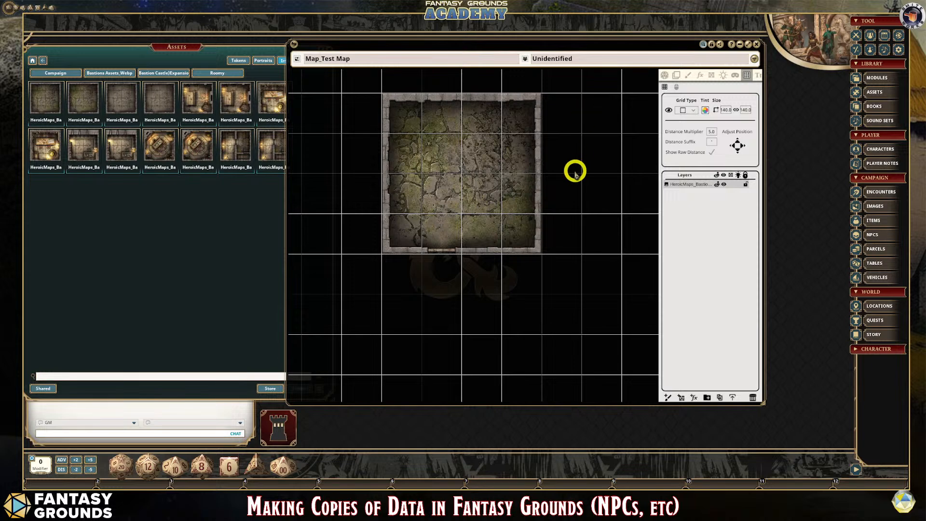
{"action": "scroll", "coordinate": [577, 175], "scroll_direction": "down", "scroll_amount": 5}
{"action": "scroll", "coordinate": [593, 182], "scroll_direction": "up", "scroll_amount": 2}
{"action": "scroll", "coordinate": [592, 181], "scroll_direction": "down", "scroll_amount": 2}
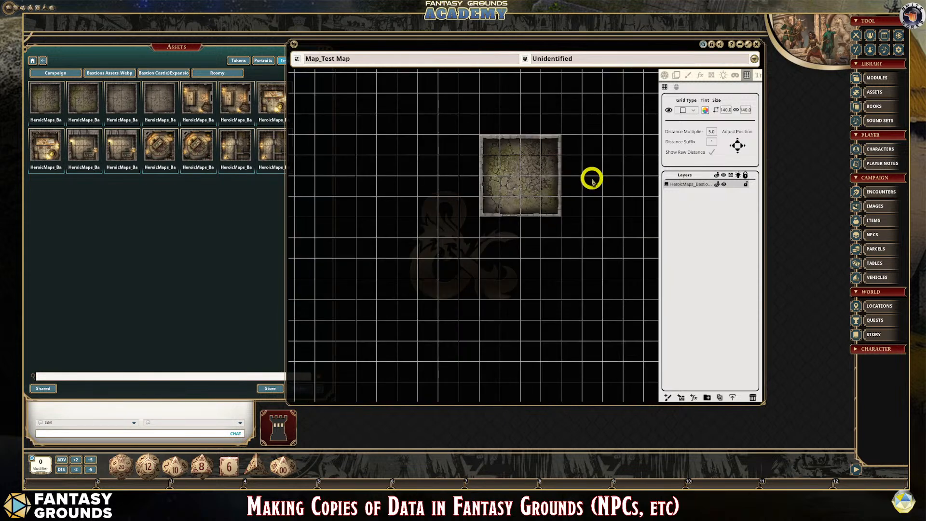
{"action": "scroll", "coordinate": [592, 180], "scroll_direction": "up", "scroll_amount": 3}
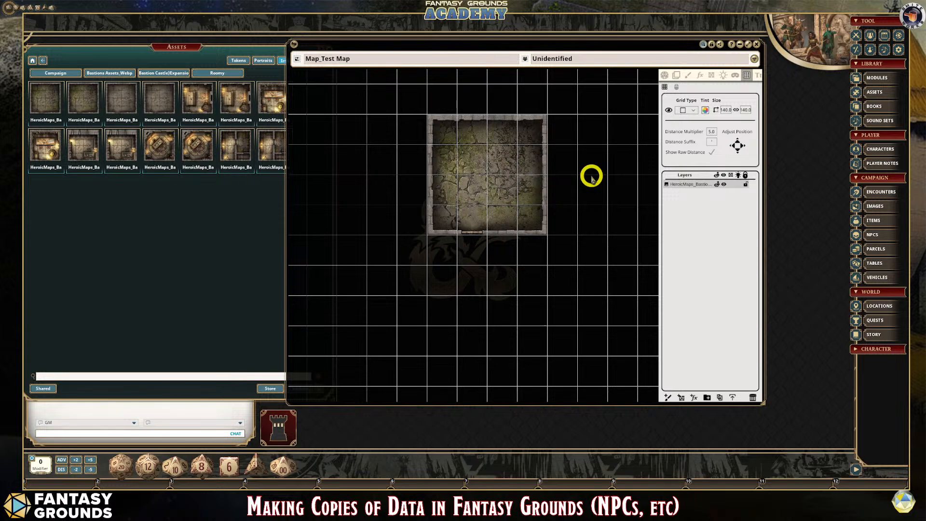
{"action": "scroll", "coordinate": [529, 195], "scroll_direction": "down", "scroll_amount": 2}
{"action": "scroll", "coordinate": [536, 188], "scroll_direction": "up", "scroll_amount": 3}
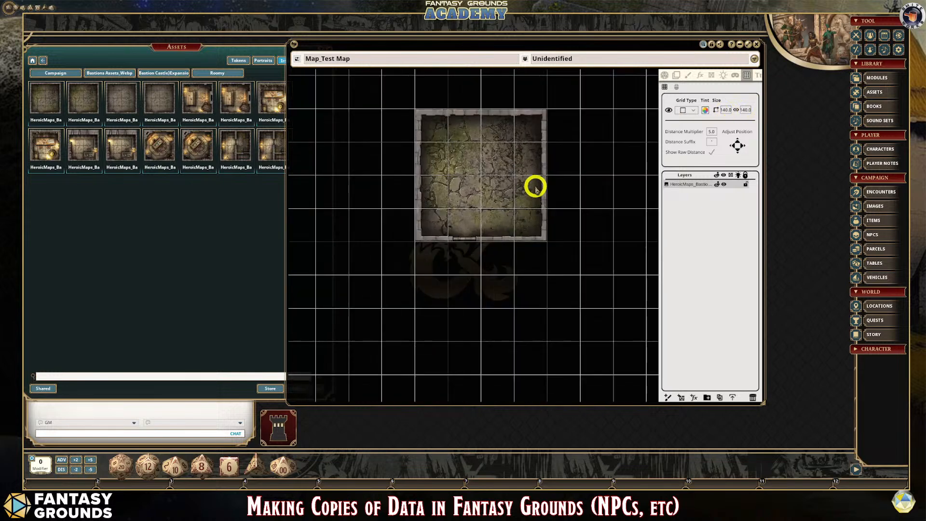
{"action": "scroll", "coordinate": [466, 170], "scroll_direction": "up", "scroll_amount": 2}
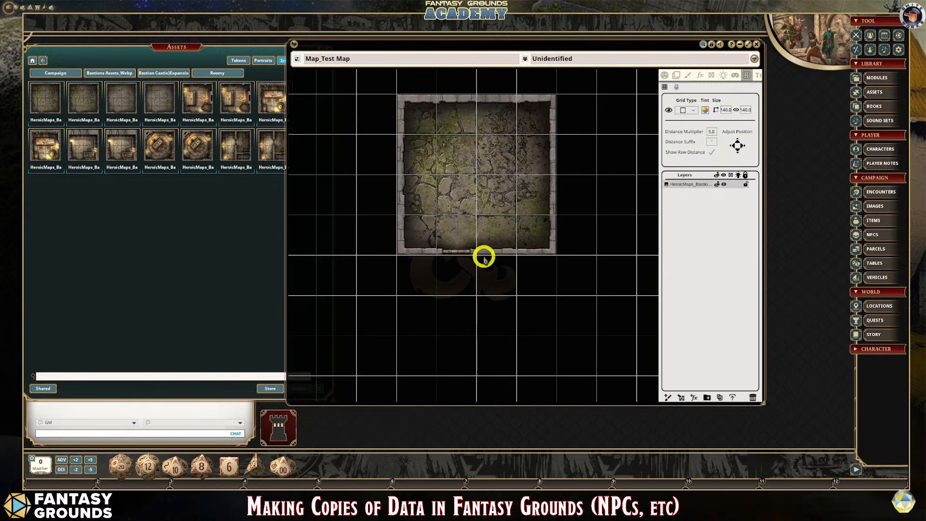
{"action": "scroll", "coordinate": [482, 257], "scroll_direction": "up", "scroll_amount": 2}
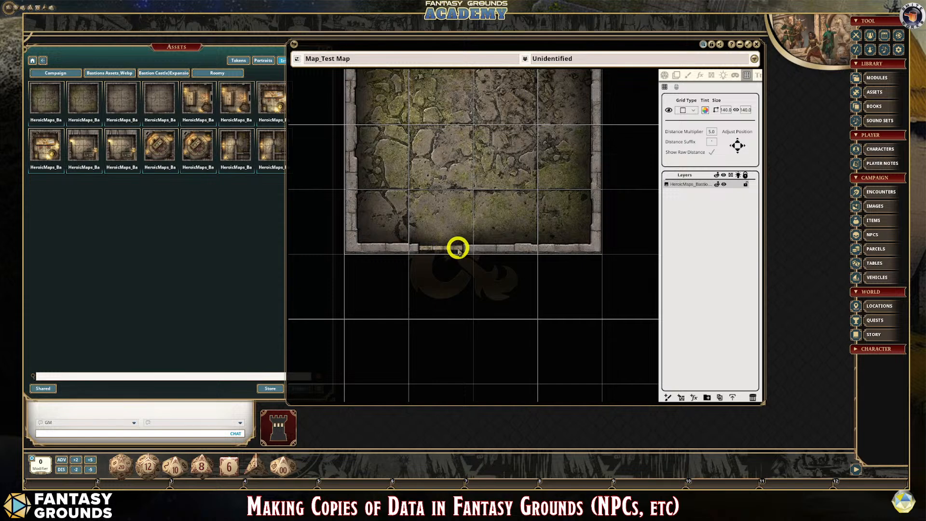
{"action": "scroll", "coordinate": [457, 250], "scroll_direction": "down", "scroll_amount": 2}
{"action": "scroll", "coordinate": [456, 248], "scroll_direction": "up", "scroll_amount": 1}
{"action": "scroll", "coordinate": [456, 248], "scroll_direction": "down", "scroll_amount": 1}
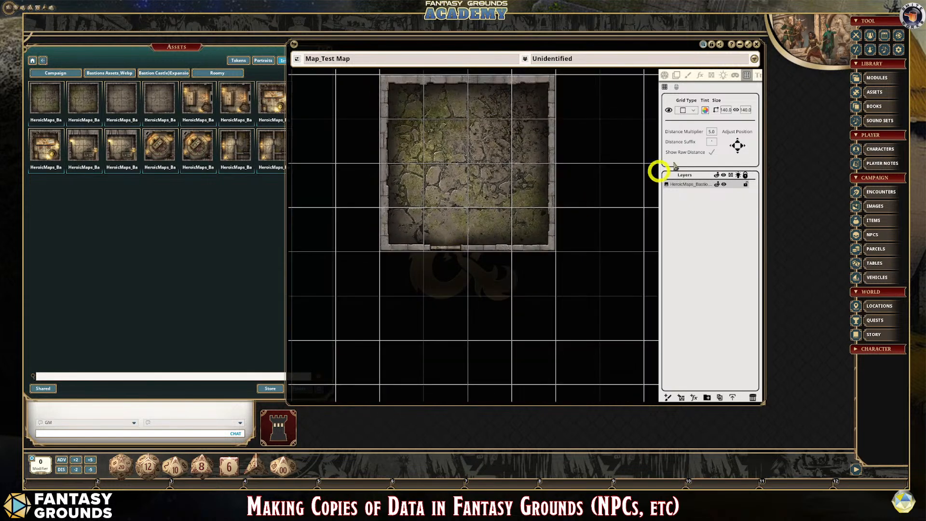
{"action": "scroll", "coordinate": [469, 153], "scroll_direction": "up", "scroll_amount": 2}
{"action": "scroll", "coordinate": [469, 153], "scroll_direction": "down", "scroll_amount": 4}
{"action": "scroll", "coordinate": [452, 149], "scroll_direction": "up", "scroll_amount": 1}
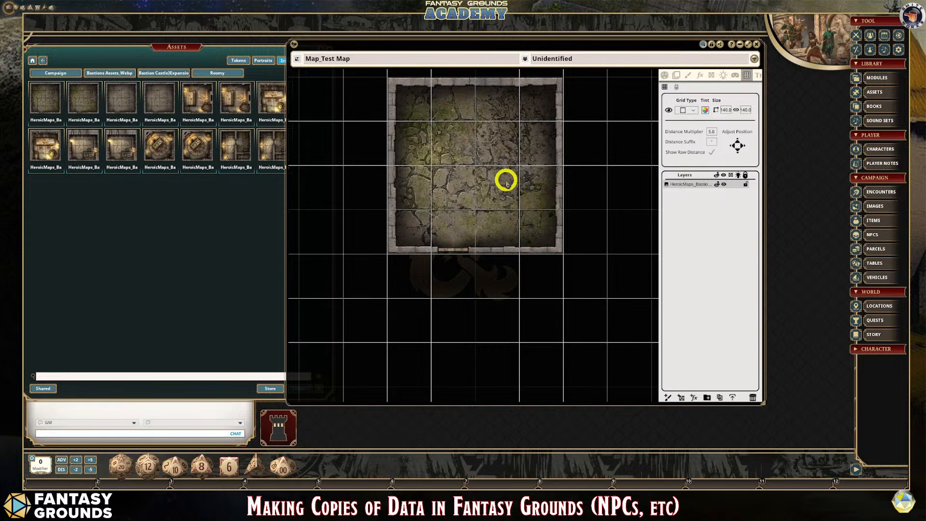
{"action": "scroll", "coordinate": [504, 179], "scroll_direction": "up", "scroll_amount": 1}
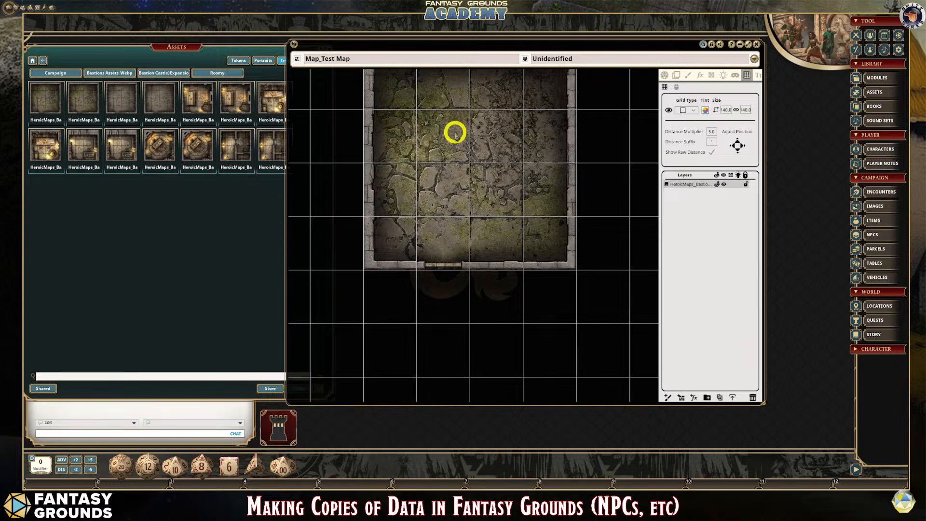
{"action": "scroll", "coordinate": [492, 207], "scroll_direction": "down", "scroll_amount": 1}
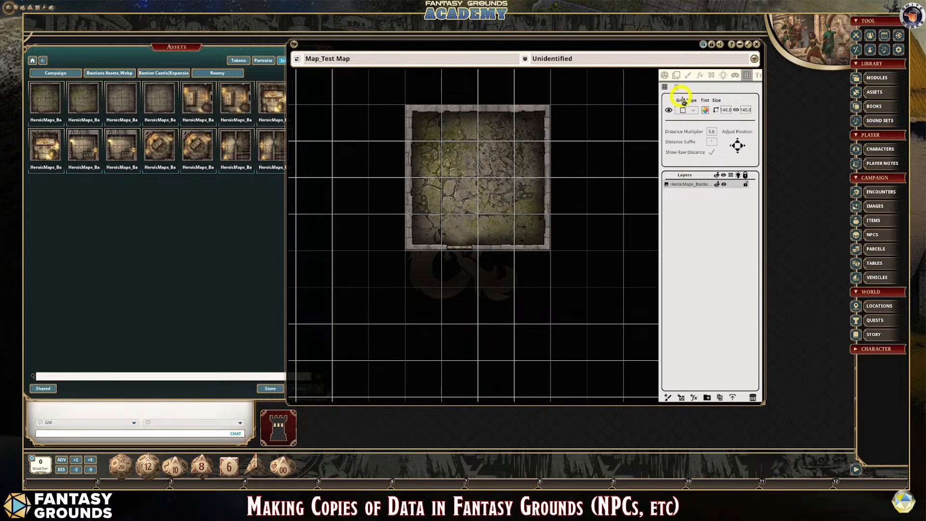
- Replace the placed room's tile image with the first GuardRoom Roomy tile and rotate it 45 degrees counter-clockwise
{"action": "left_click", "coordinate": [677, 76]}
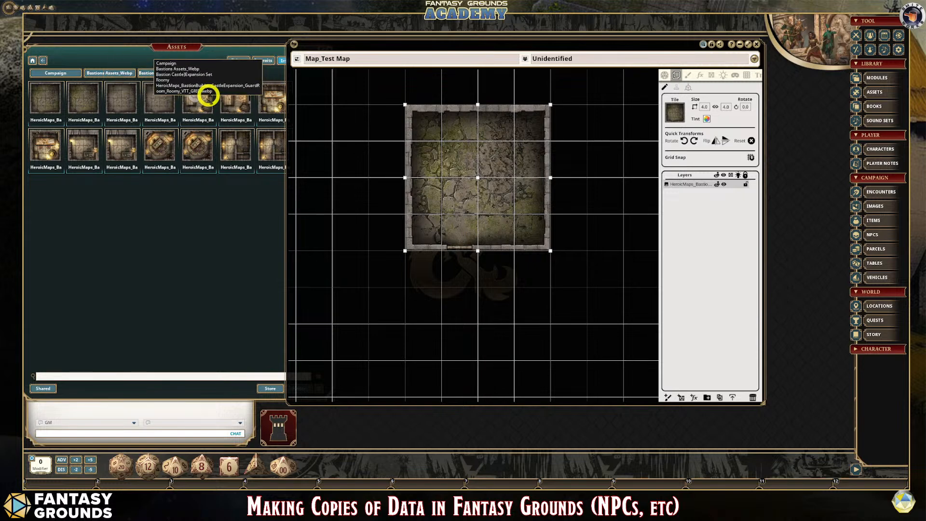
{"action": "left_click_drag", "start_coordinate": [206, 98], "coordinate": [677, 112]}
{"action": "scroll", "coordinate": [517, 197], "scroll_direction": "down", "scroll_amount": 3}
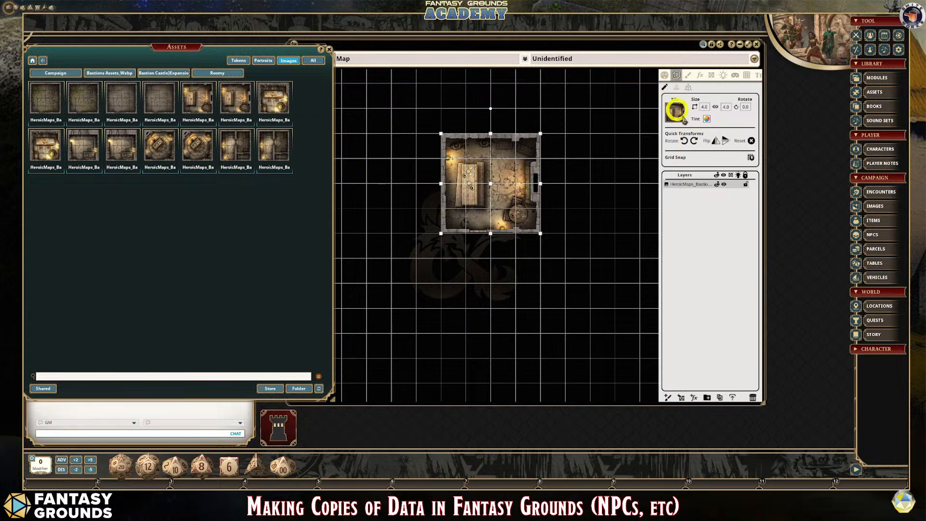
{"action": "left_click", "coordinate": [685, 140]}
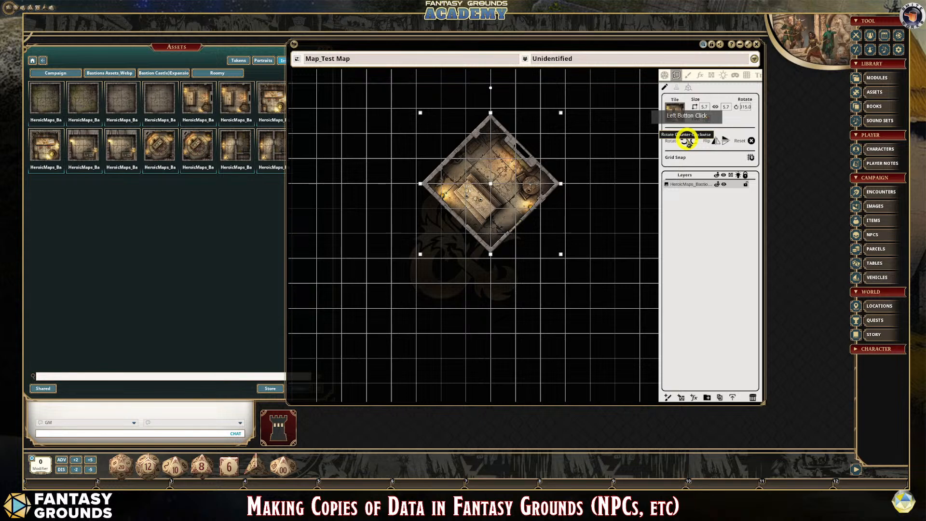
- Rotate the guard room tile another 45 degrees counter-clockwise, to 270 degrees, so its walls follow the grid lines
{"action": "left_click", "coordinate": [686, 141]}
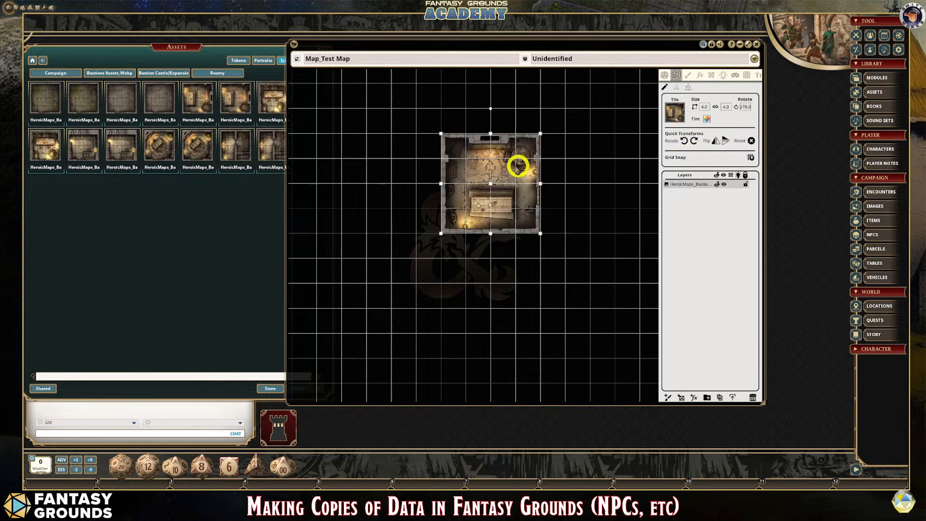
{"action": "left_click_drag", "start_coordinate": [519, 166], "coordinate": [530, 194]}
{"action": "scroll", "coordinate": [603, 228], "scroll_direction": "down", "scroll_amount": 2}
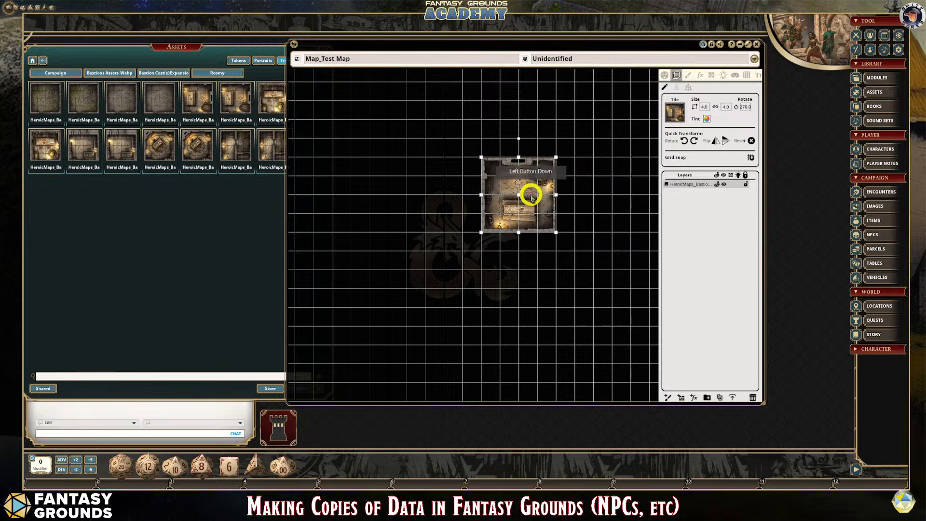
{"action": "scroll", "coordinate": [589, 211], "scroll_direction": "up", "scroll_amount": 2}
- Stamp a copy of the abandoned room tile directly against the right wall of the guard room
{"action": "left_click", "coordinate": [676, 87]}
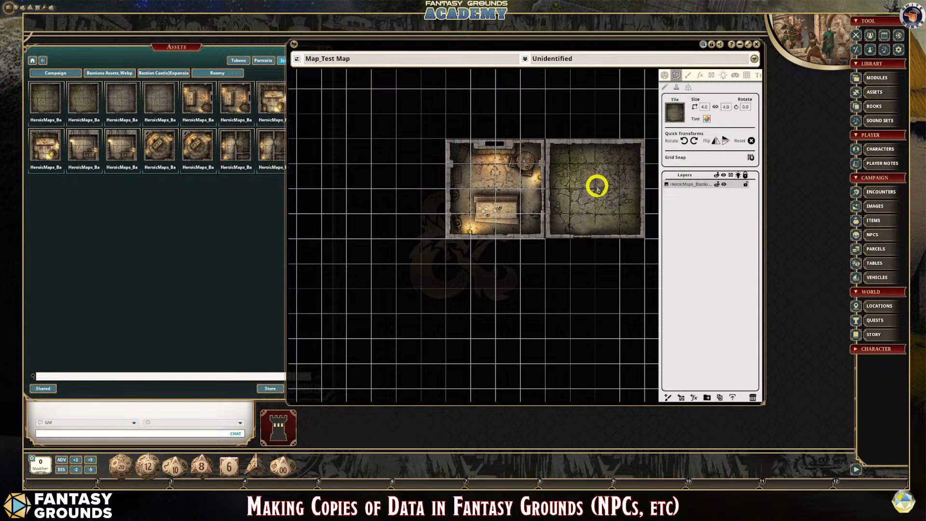
{"action": "left_click", "coordinate": [598, 192]}
{"action": "scroll", "coordinate": [597, 188], "scroll_direction": "down", "scroll_amount": 1}
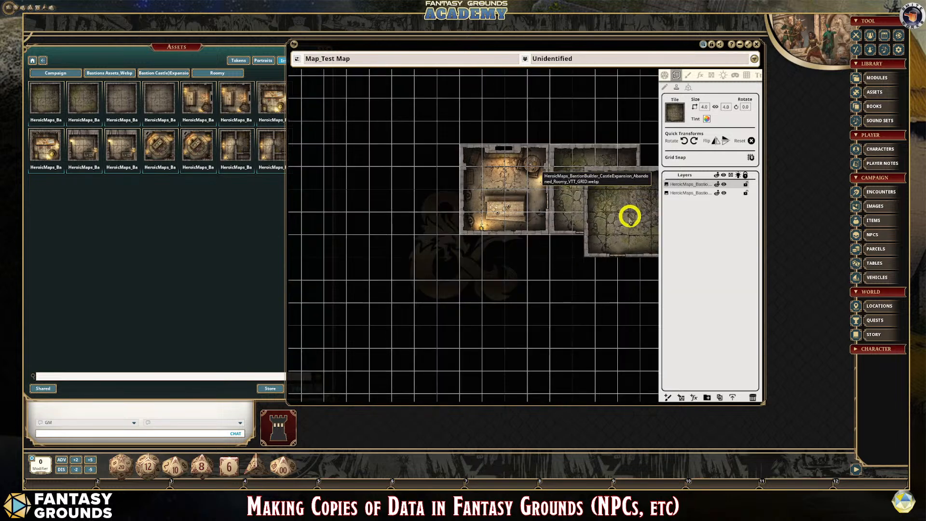
{"action": "scroll", "coordinate": [614, 210], "scroll_direction": "up", "scroll_amount": 2}
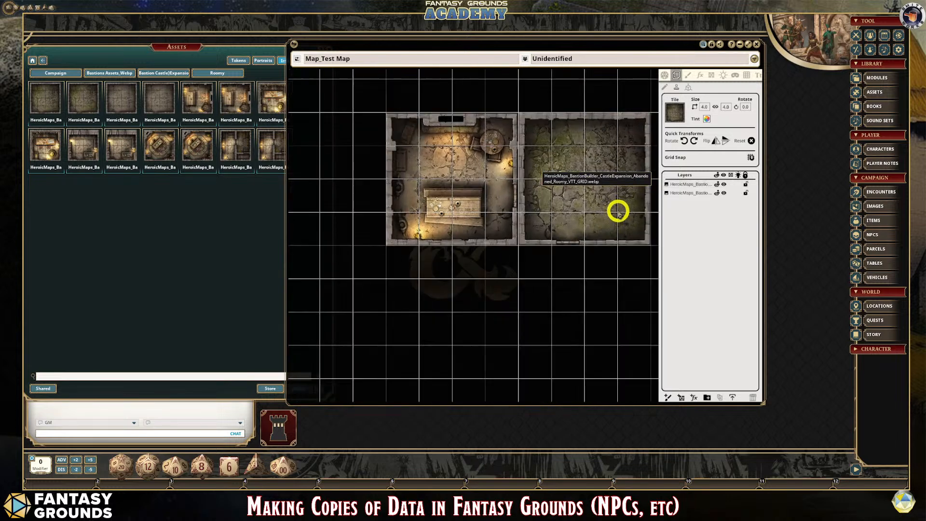
- Select the newly stamped abandoned room's layer for editing and widen the map window to show the whole room
{"action": "left_click", "coordinate": [664, 88]}
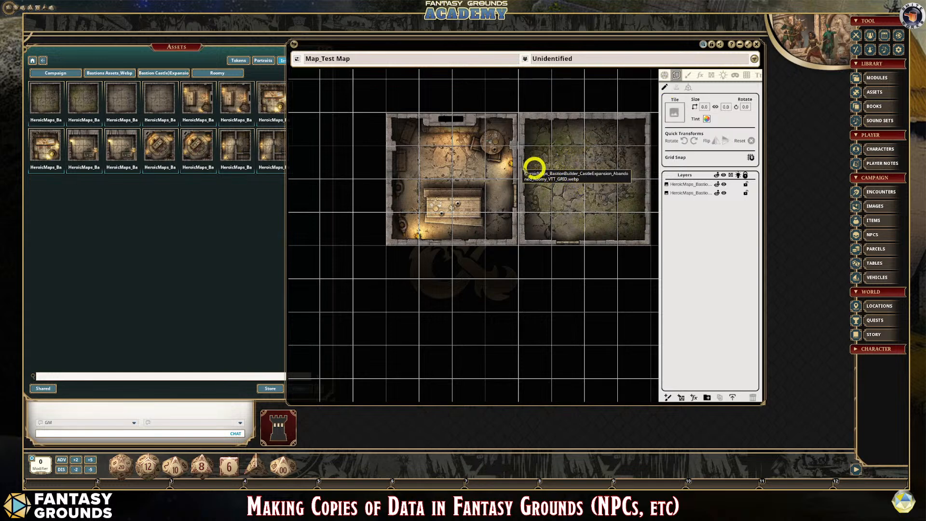
{"action": "scroll", "coordinate": [528, 205], "scroll_direction": "up", "scroll_amount": 1}
{"action": "scroll", "coordinate": [625, 154], "scroll_direction": "down", "scroll_amount": 2}
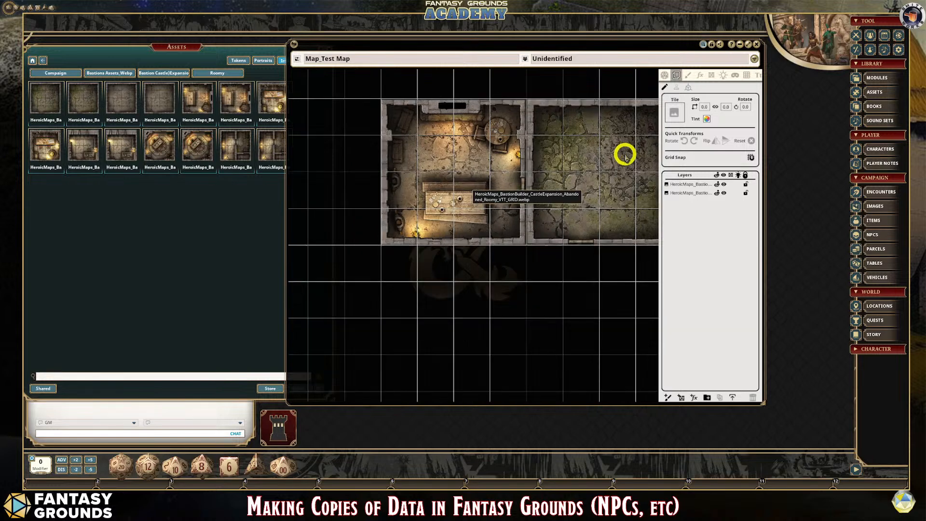
{"action": "left_click", "coordinate": [688, 185]}
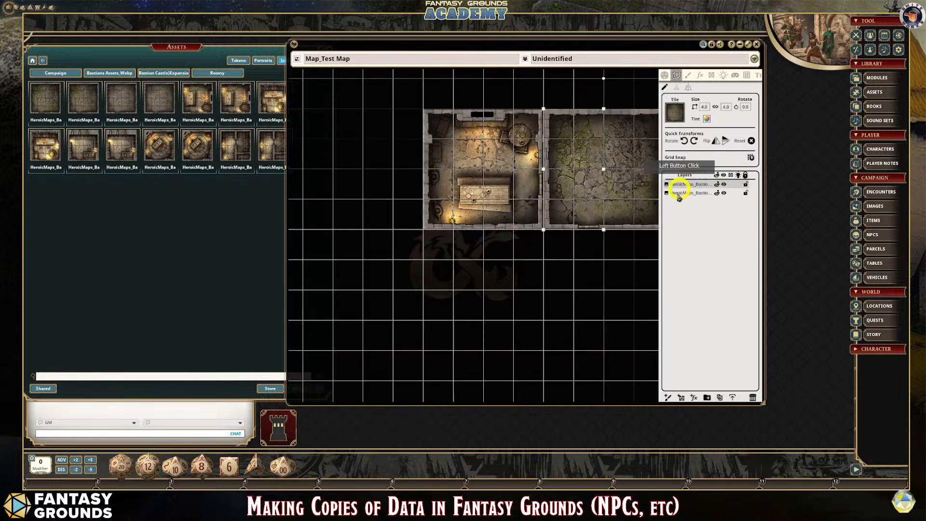
{"action": "mouse_move", "coordinate": [626, 186]}
{"action": "left_mouse_down"}
{"action": "mouse_move", "coordinate": [648, 185]}
{"action": "mouse_move", "coordinate": [623, 186]}
{"action": "left_mouse_up"}
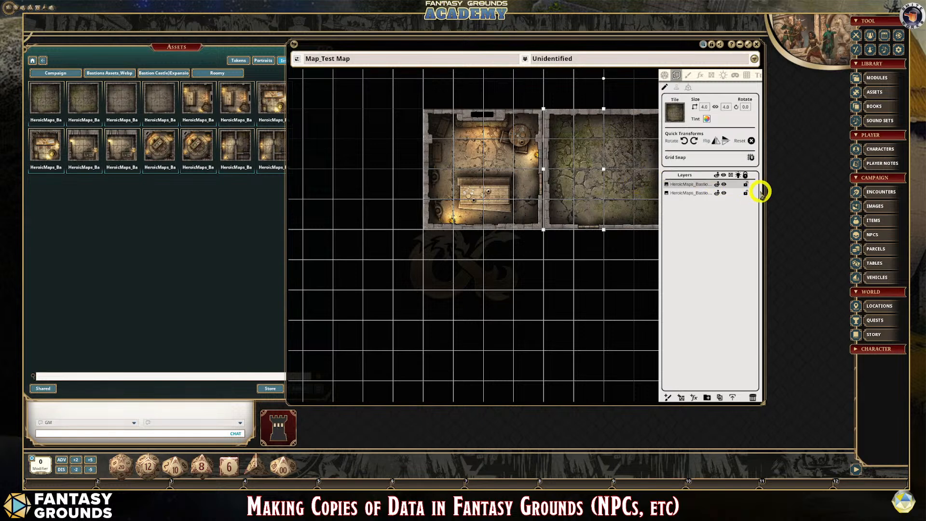
{"action": "left_click_drag", "start_coordinate": [762, 193], "coordinate": [834, 191]}
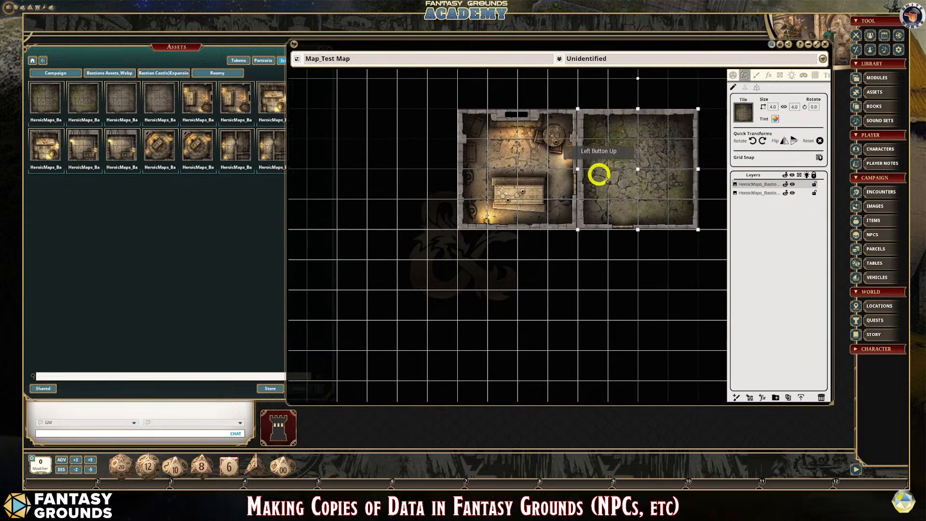
- Rotate the abandoned room tile counter-clockwise to 90 degrees so its door is on the wall shared with the guard room
{"action": "left_click", "coordinate": [753, 140]}
{"action": "left_click", "coordinate": [753, 140]}
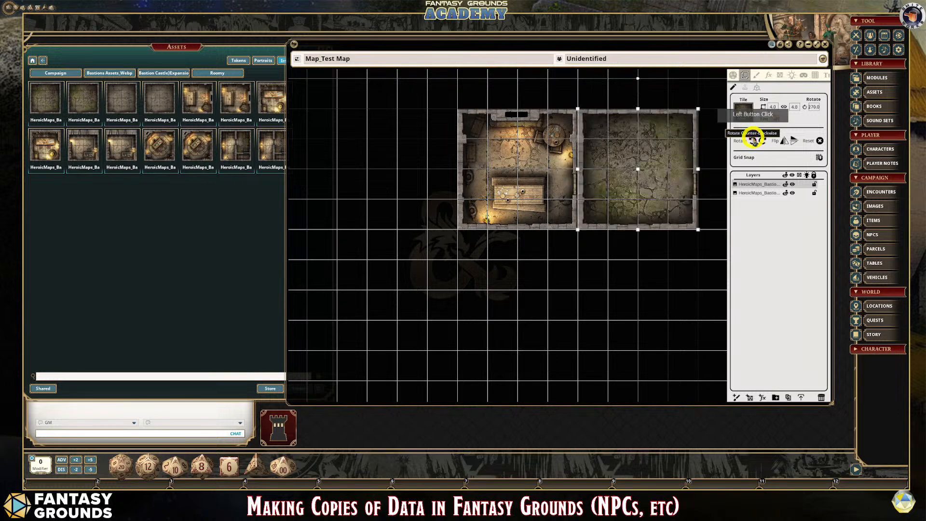
{"action": "left_click", "coordinate": [754, 140]}
{"action": "left_click", "coordinate": [754, 140]}
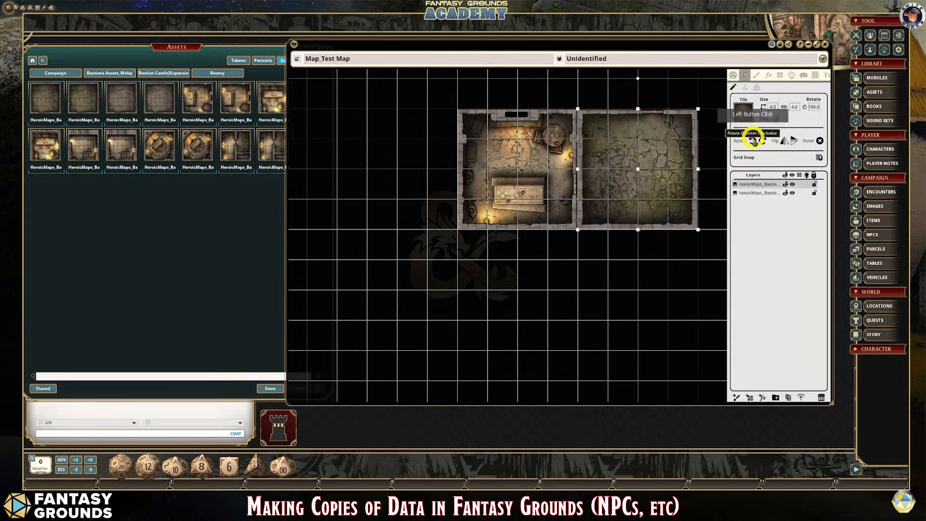
{"action": "left_click", "coordinate": [753, 140]}
{"action": "left_click", "coordinate": [753, 140]}
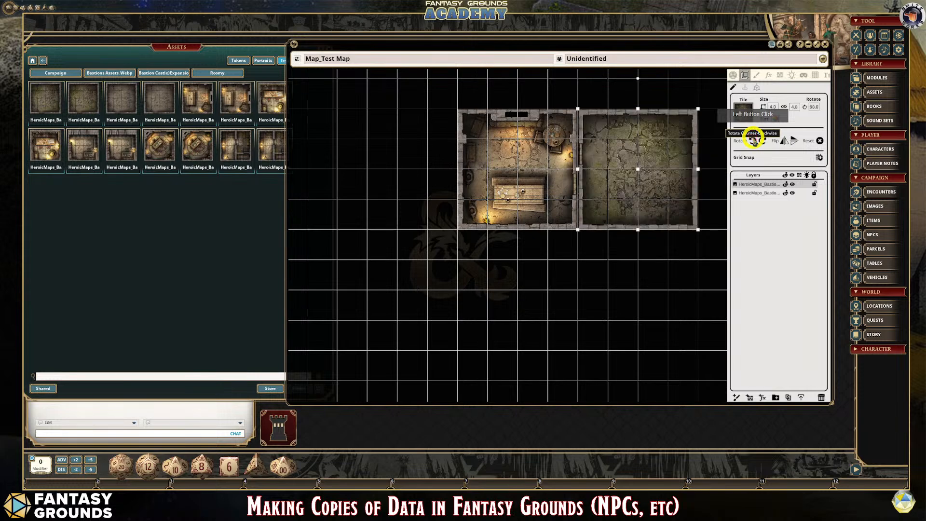
- Flip the abandoned room tile vertically so its door sits lower on the wall shared with the guard room
{"action": "scroll", "coordinate": [595, 178], "scroll_direction": "up", "scroll_amount": 3}
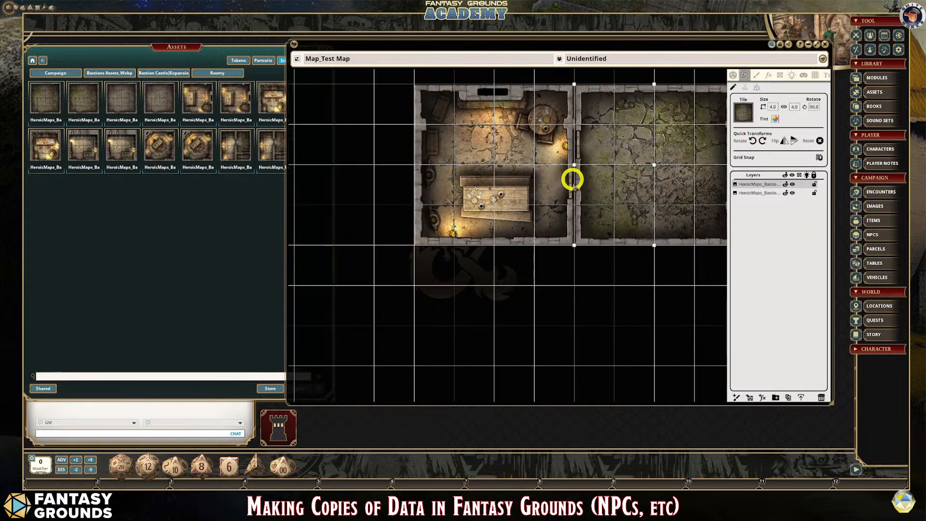
{"action": "left_click", "coordinate": [783, 144]}
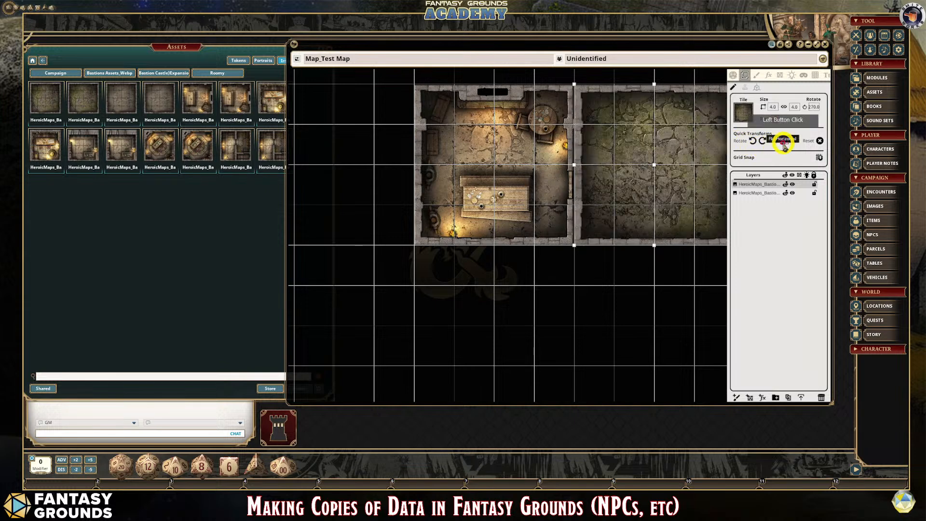
{"action": "left_click", "coordinate": [794, 141]}
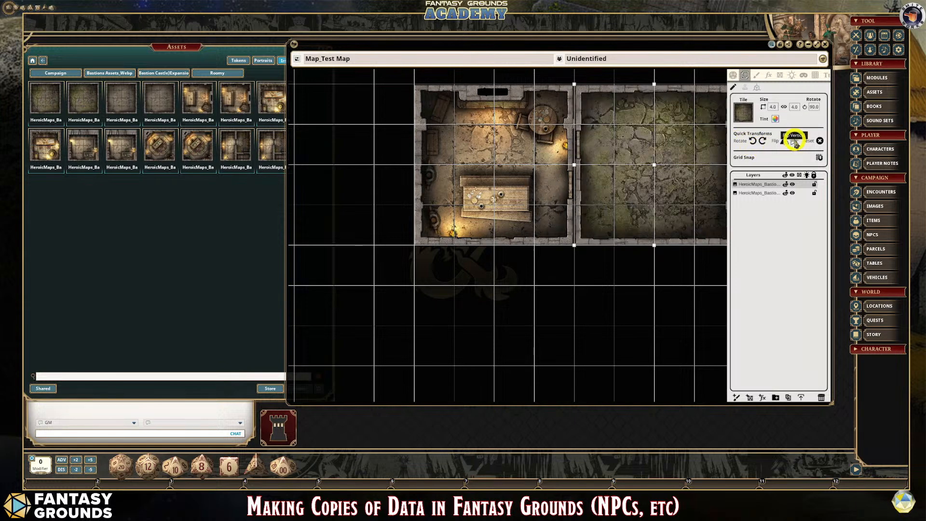
{"action": "left_click", "coordinate": [793, 141]}
{"action": "left_click", "coordinate": [741, 164]}
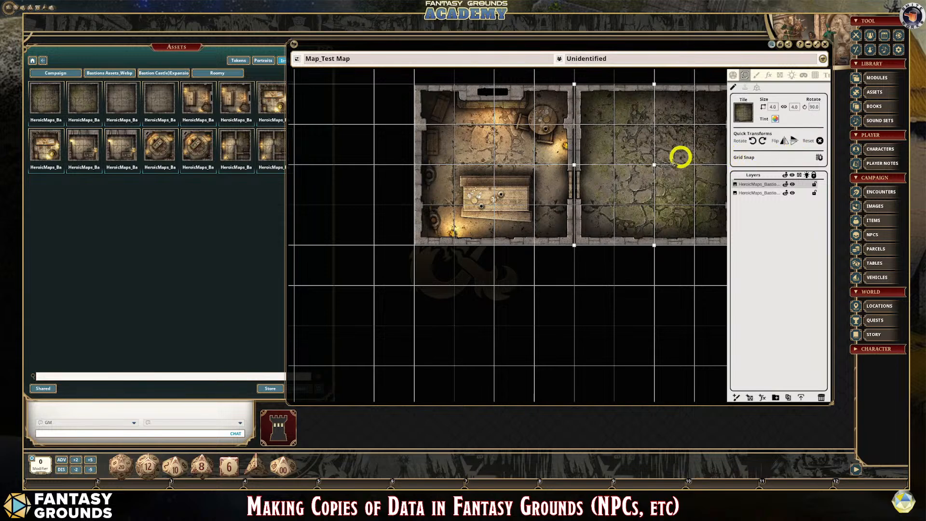
- Examine how the doors and walls of the two rooms meet along their shared edge
{"action": "scroll", "coordinate": [637, 220], "scroll_direction": "down", "scroll_amount": 2}
{"action": "scroll", "coordinate": [598, 200], "scroll_direction": "up", "scroll_amount": 3}
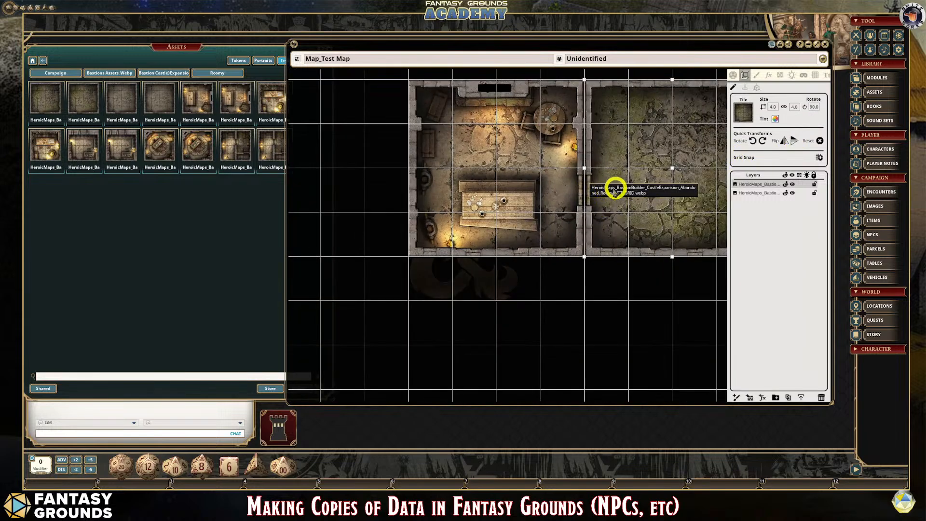
{"action": "scroll", "coordinate": [596, 200], "scroll_direction": "down", "scroll_amount": 1}
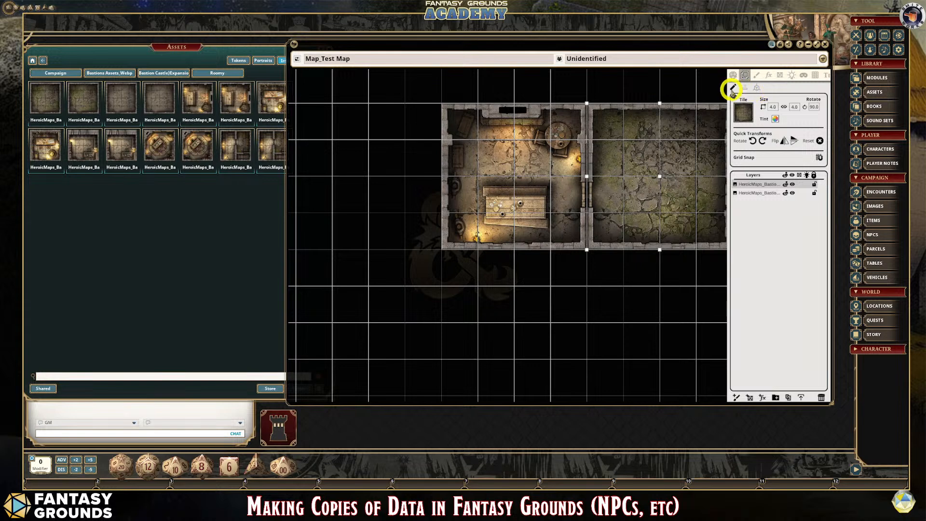
{"action": "scroll", "coordinate": [647, 267], "scroll_direction": "down", "scroll_amount": 1}
{"action": "scroll", "coordinate": [705, 326], "scroll_direction": "up", "scroll_amount": 1}
{"action": "scroll", "coordinate": [705, 330], "scroll_direction": "up", "scroll_amount": 1}
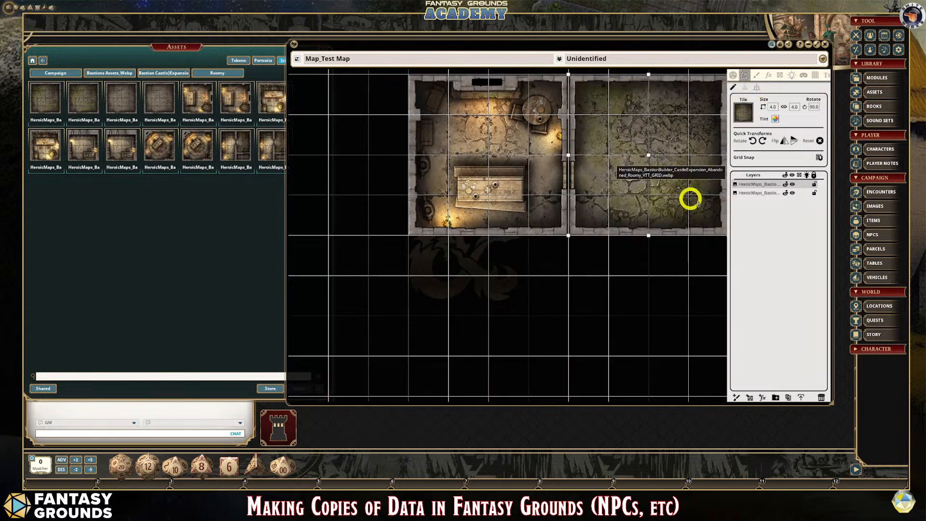
{"action": "scroll", "coordinate": [603, 197], "scroll_direction": "down", "scroll_amount": 1}
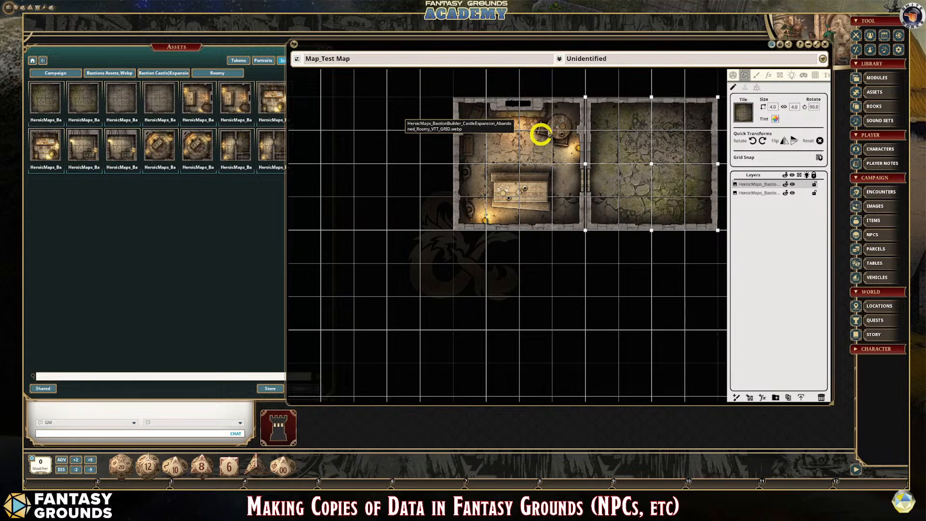
- Select the two room layers in turn, ending on the guard room, and review both rooms within the wider map
{"action": "left_click", "coordinate": [759, 185]}
{"action": "left_click", "coordinate": [758, 185]}
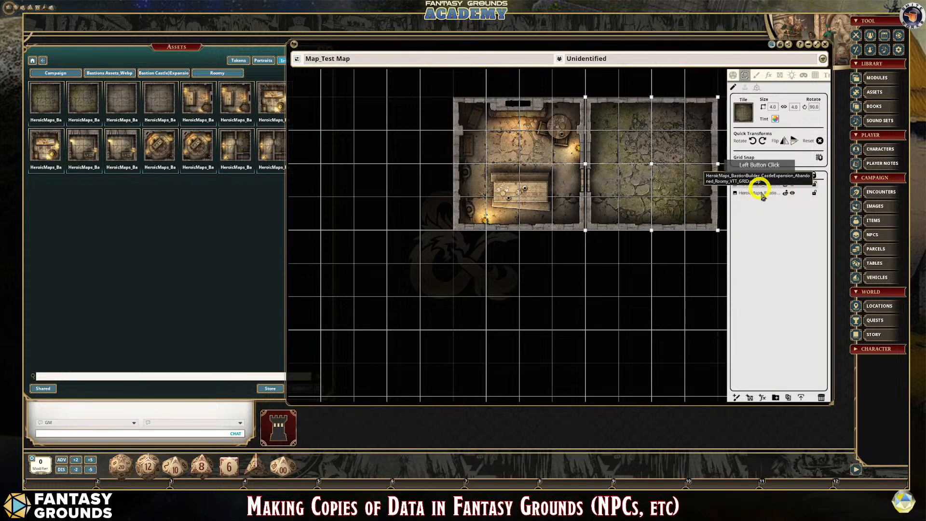
{"action": "left_click", "coordinate": [763, 194]}
{"action": "left_click", "coordinate": [754, 185]}
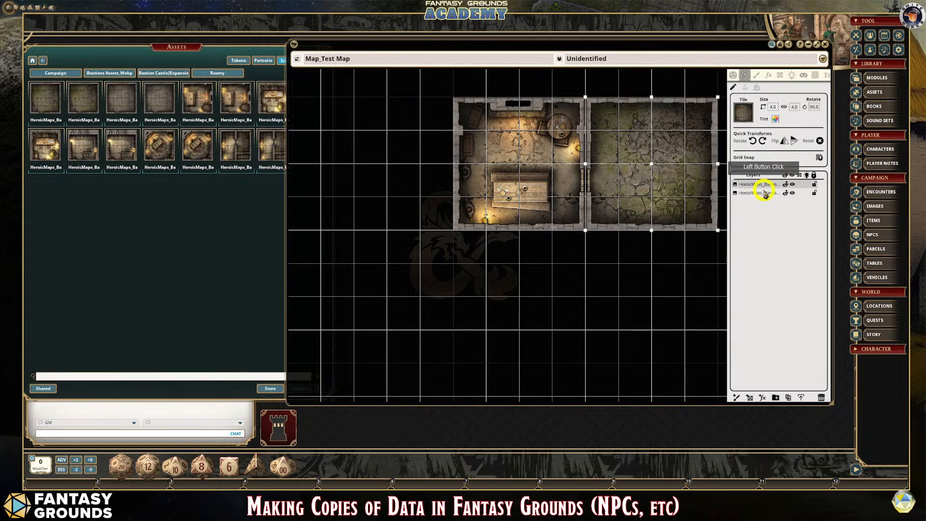
{"action": "left_click", "coordinate": [762, 193]}
{"action": "scroll", "coordinate": [665, 221], "scroll_direction": "up", "scroll_amount": 1}
{"action": "scroll", "coordinate": [665, 221], "scroll_direction": "down", "scroll_amount": 1}
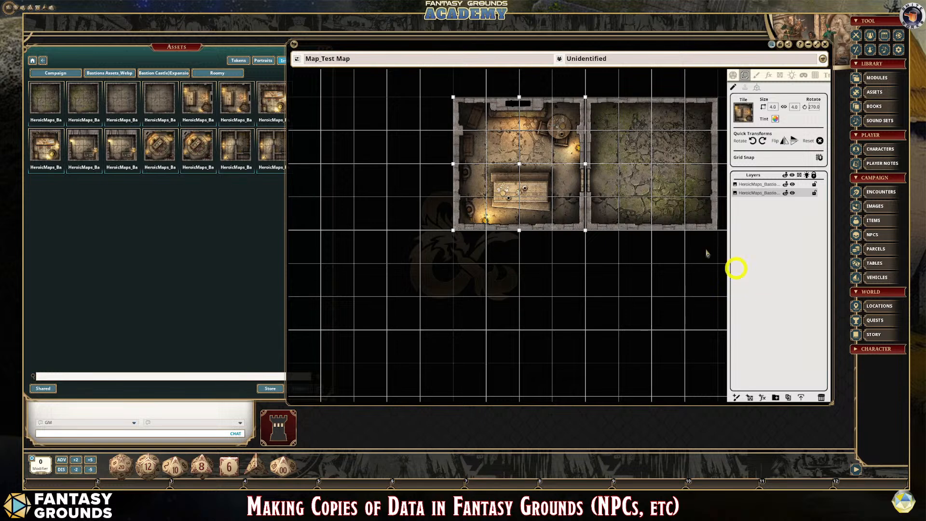
{"action": "scroll", "coordinate": [646, 268], "scroll_direction": "down", "scroll_amount": 1}
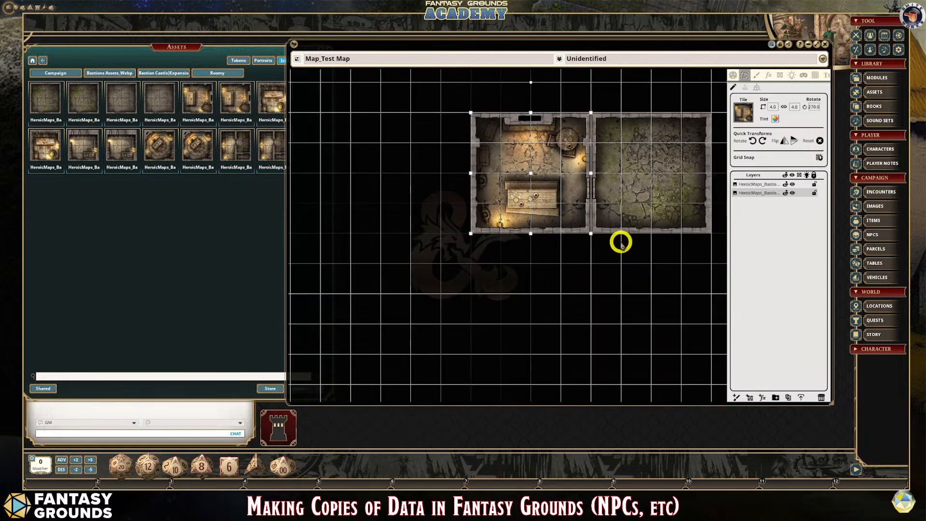
{"action": "scroll", "coordinate": [601, 250], "scroll_direction": "down", "scroll_amount": 2}
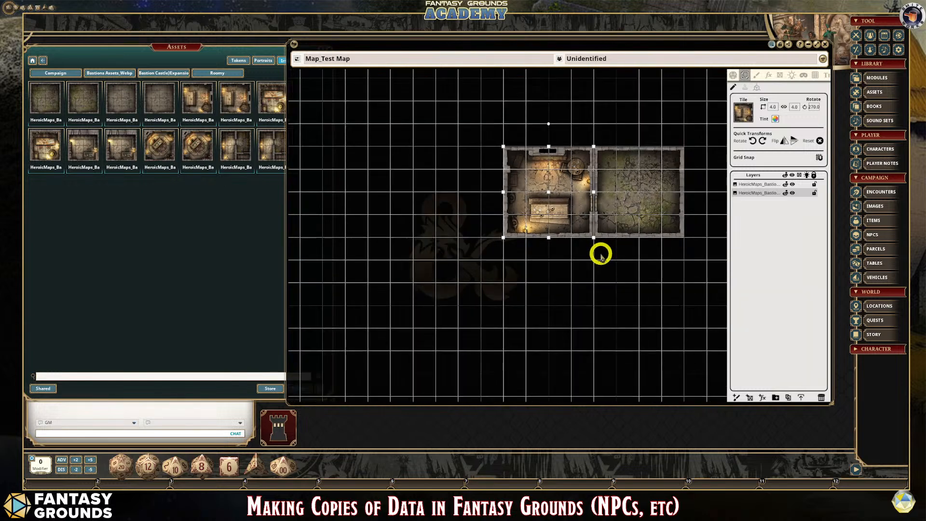
{"action": "scroll", "coordinate": [613, 245], "scroll_direction": "up", "scroll_amount": 1}
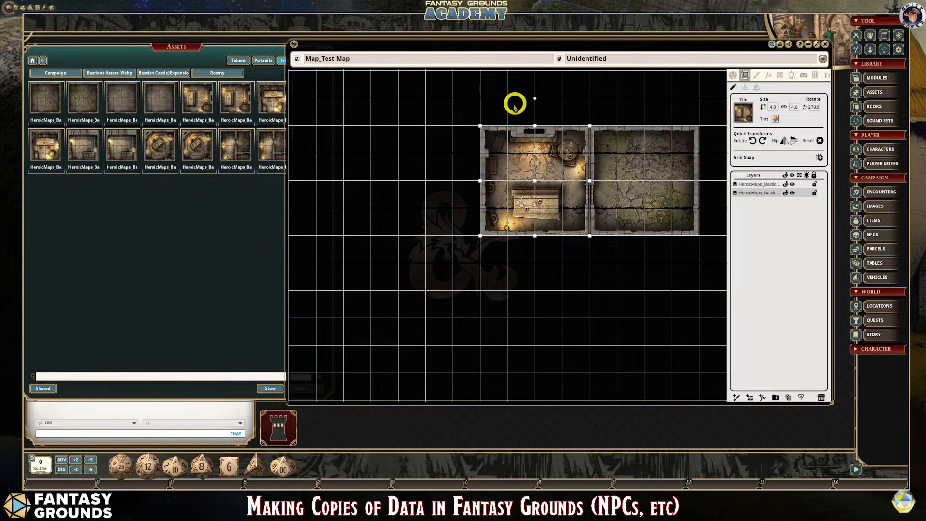
{"action": "scroll", "coordinate": [635, 231], "scroll_direction": "down", "scroll_amount": 2}
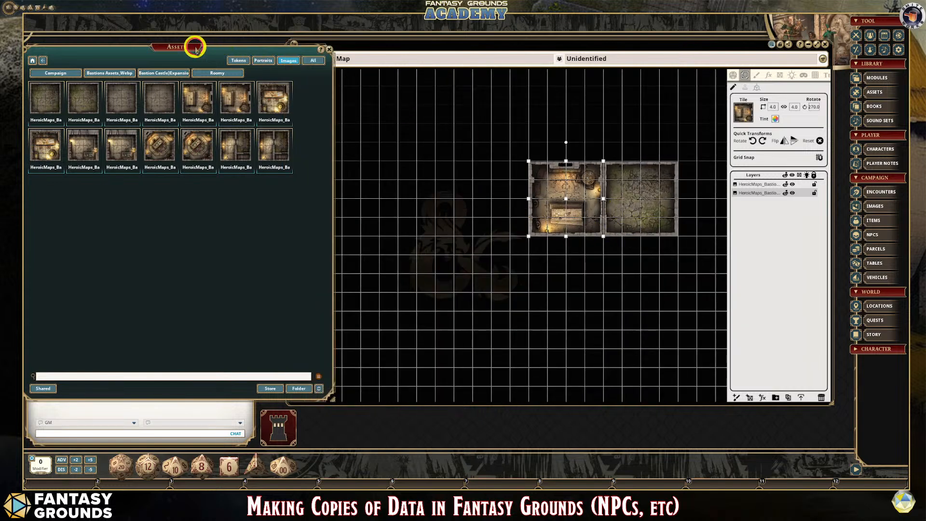
- Search the image assets across all folders for "dirt" and go to the second page of matches
{"action": "left_click_drag", "start_coordinate": [193, 43], "coordinate": [254, 58]}
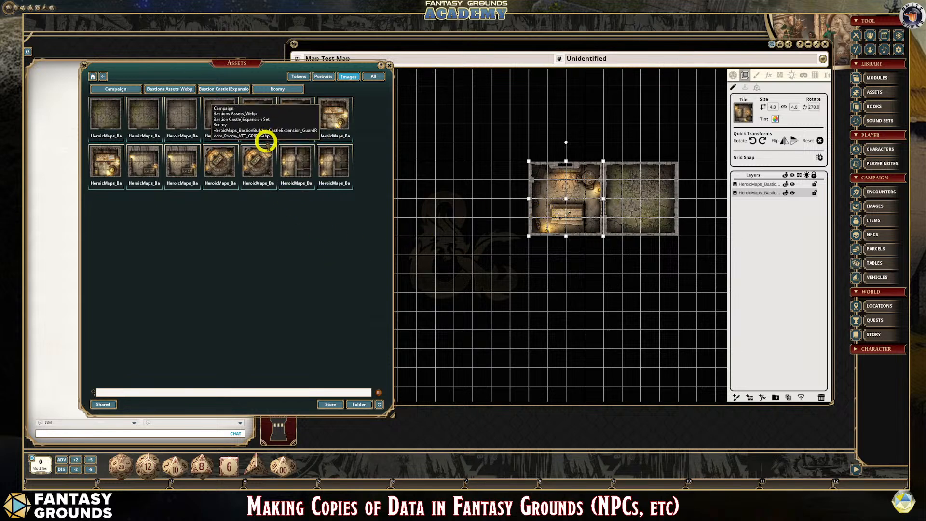
{"action": "left_click", "coordinate": [92, 76]}
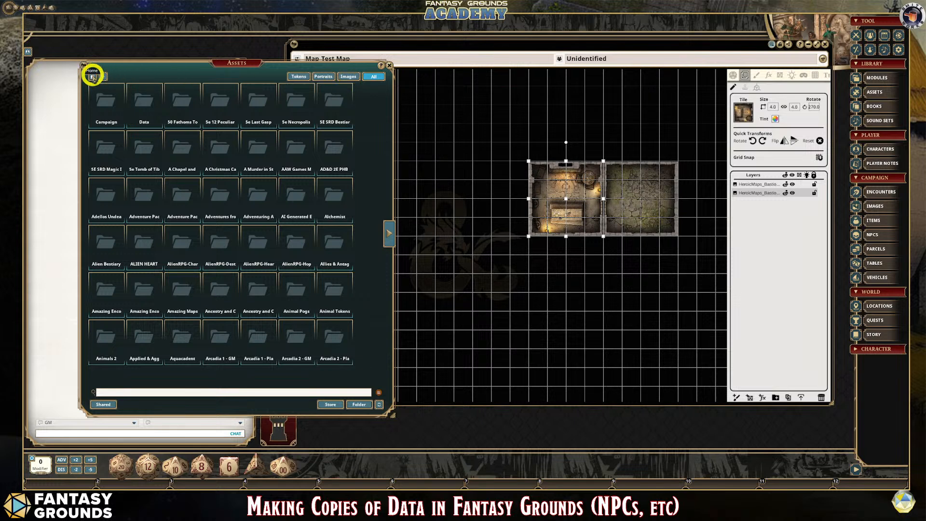
{"action": "left_click", "coordinate": [348, 77]}
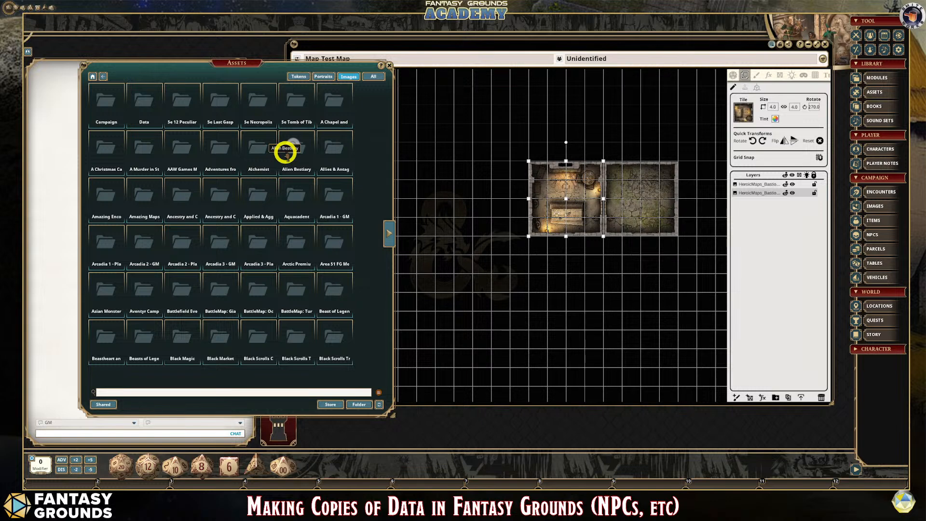
{"action": "left_click", "coordinate": [130, 391]}
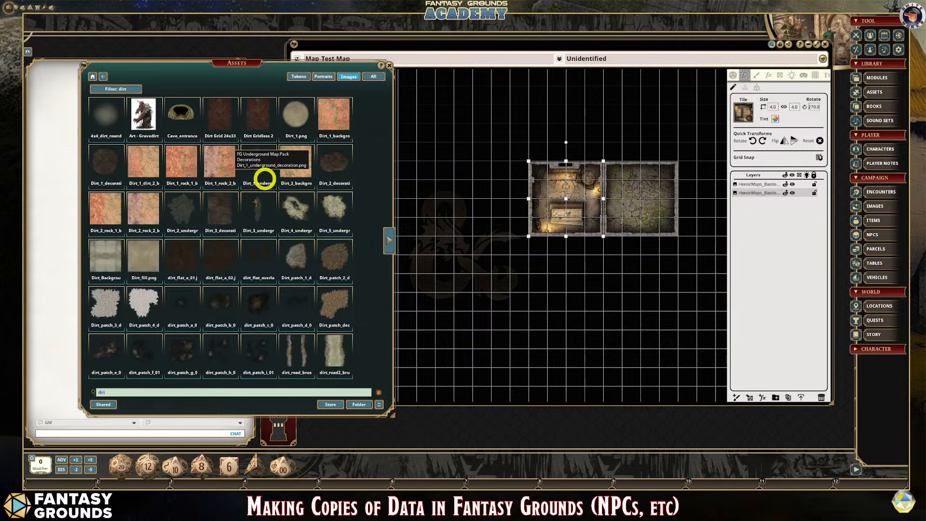
{"action": "left_click", "coordinate": [387, 237]}
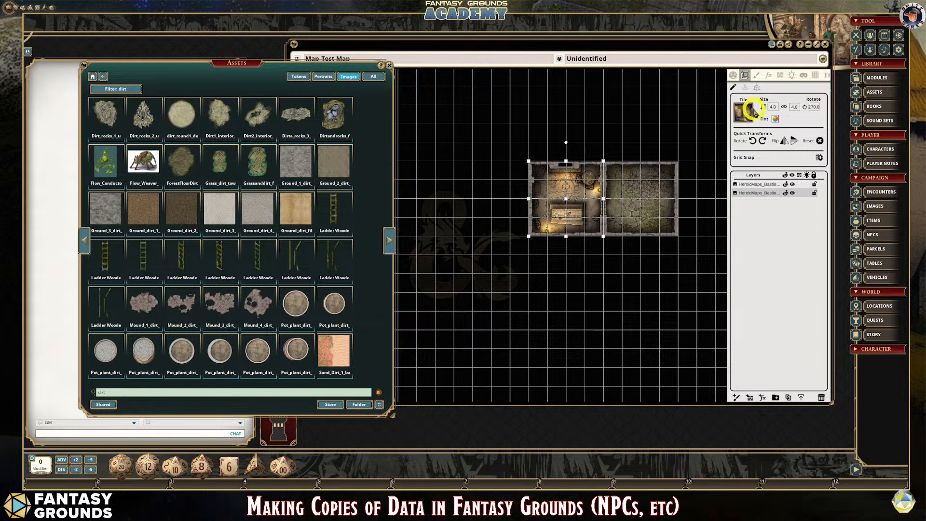
- Stamp a Ground_dirt_1 fill tile on the empty grid just below the two rooms
{"action": "left_click", "coordinate": [745, 87]}
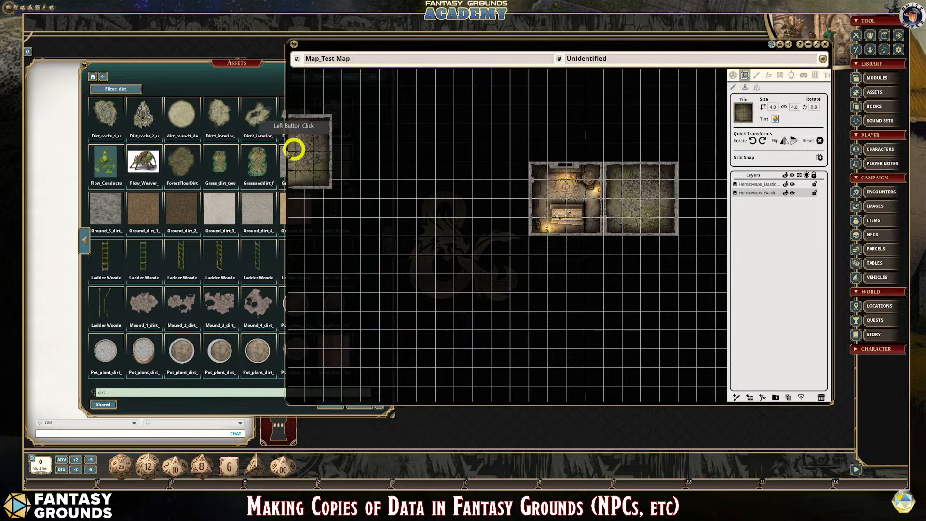
{"action": "left_click", "coordinate": [144, 211]}
{"action": "left_click", "coordinate": [257, 206]}
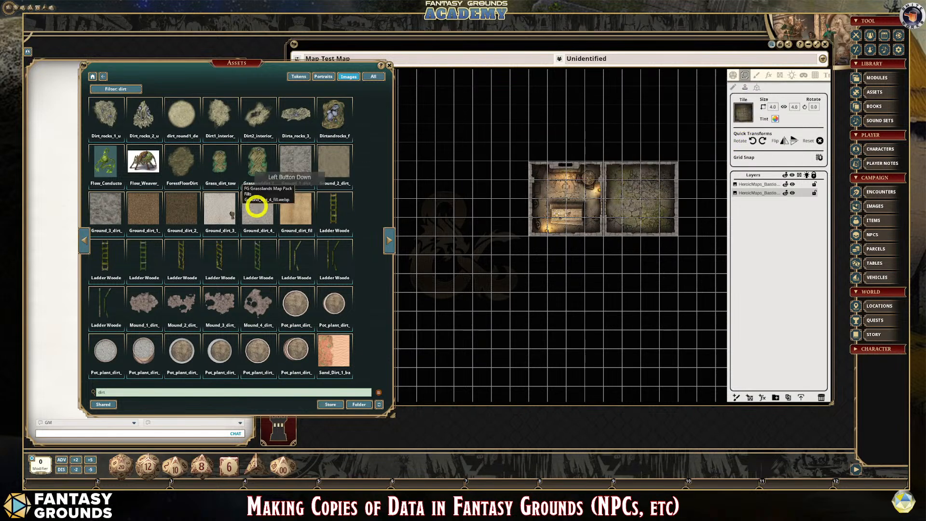
{"action": "left_click_drag", "start_coordinate": [257, 206], "coordinate": [745, 114]}
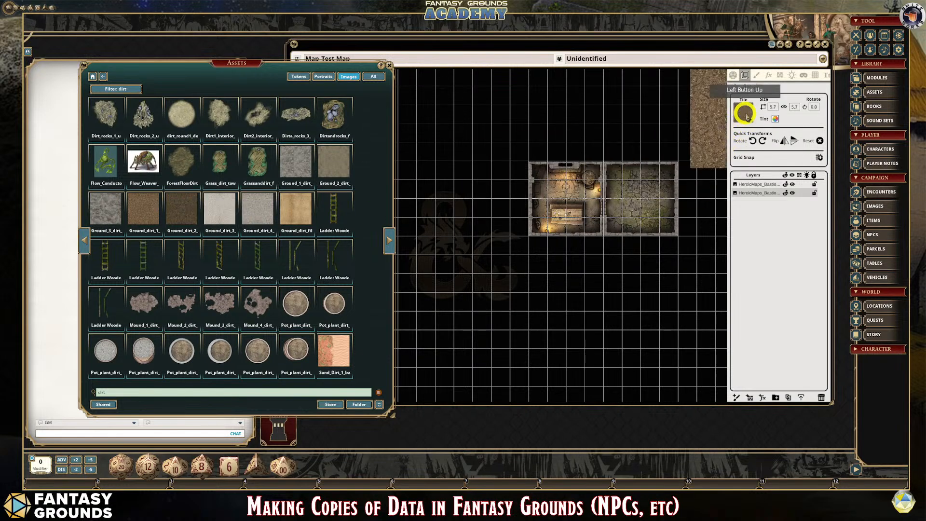
{"action": "scroll", "coordinate": [591, 222], "scroll_direction": "down", "scroll_amount": 2}
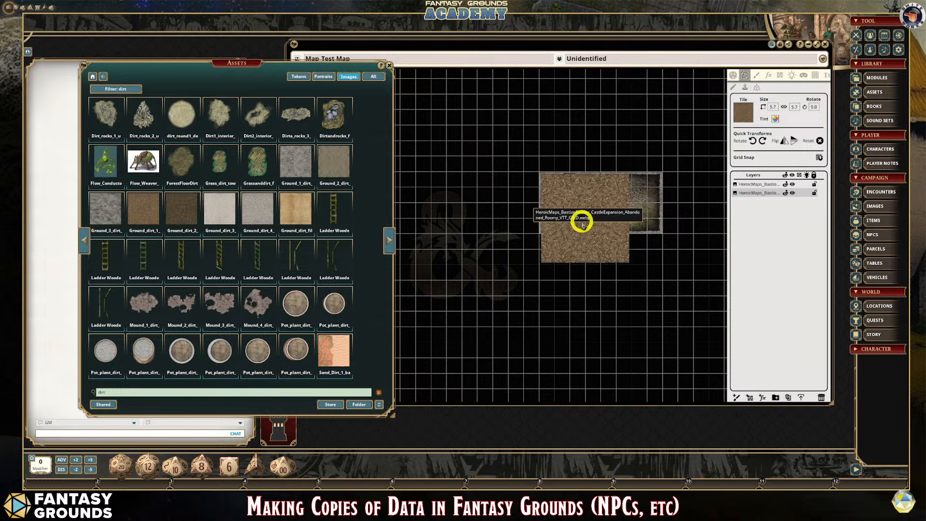
{"action": "scroll", "coordinate": [591, 230], "scroll_direction": "up", "scroll_amount": 1}
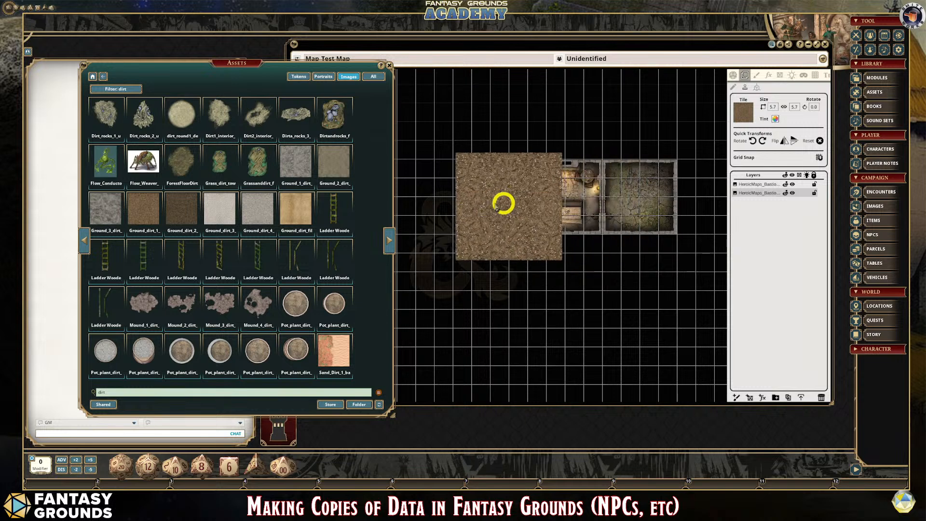
{"action": "scroll", "coordinate": [461, 218], "scroll_direction": "down", "scroll_amount": 2}
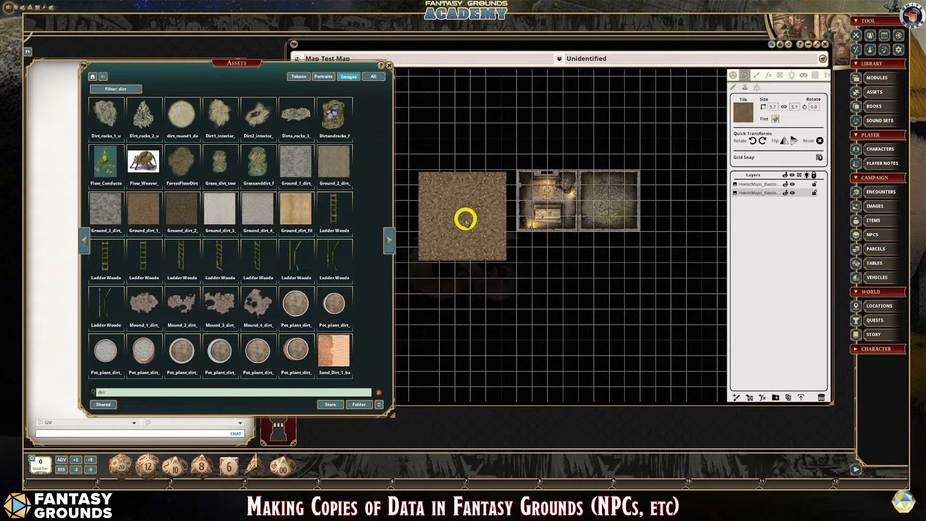
{"action": "scroll", "coordinate": [593, 273], "scroll_direction": "up", "scroll_amount": 1}
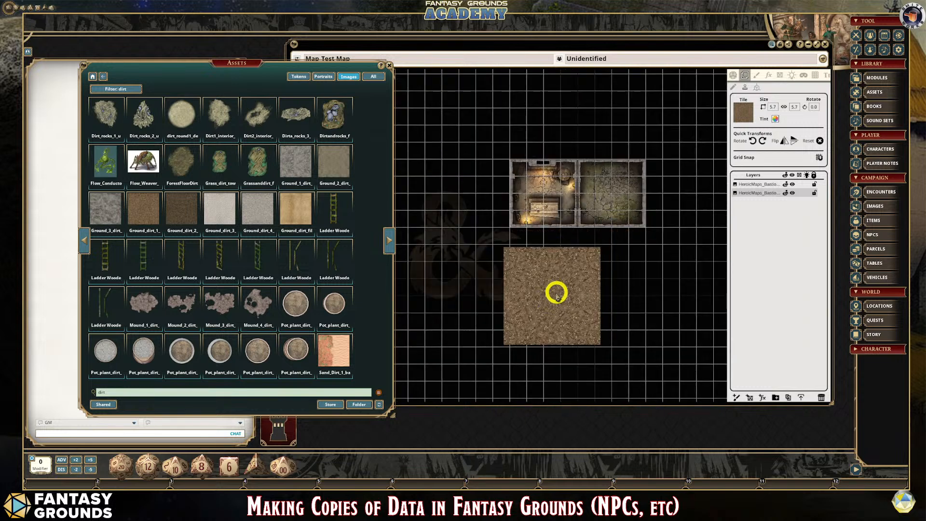
{"action": "left_click", "coordinate": [558, 292]}
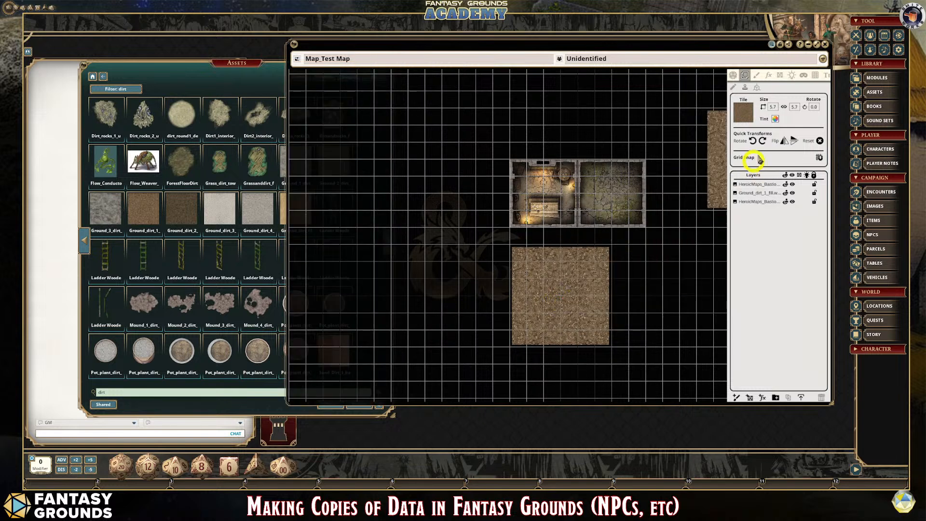
- Leave tile stamping and move the dirt fill layer beneath both room layers in the layer order
{"action": "left_click", "coordinate": [733, 75]}
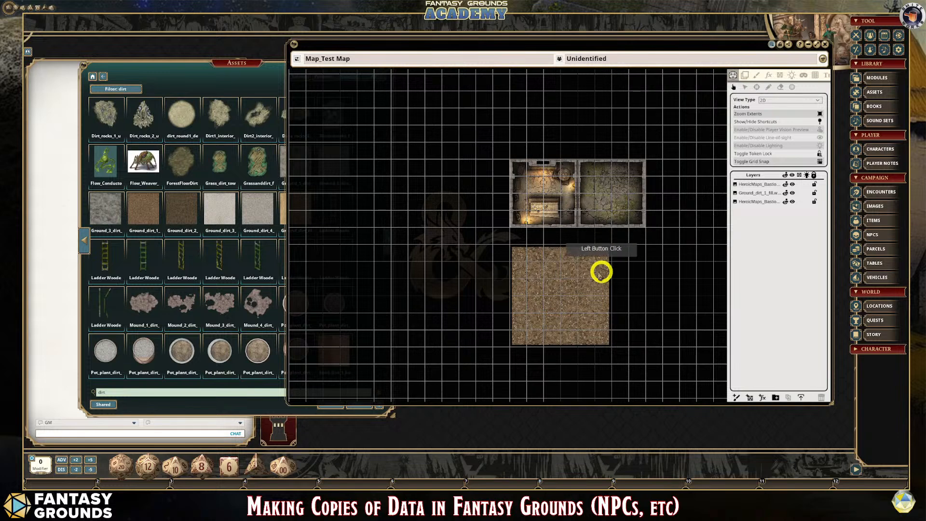
{"action": "left_click", "coordinate": [745, 75]}
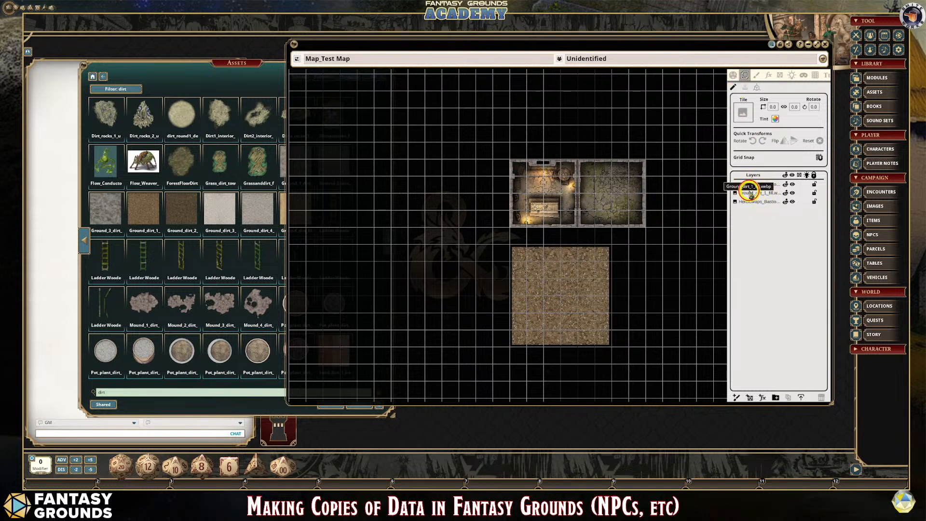
{"action": "left_click_drag", "start_coordinate": [751, 193], "coordinate": [772, 204]}
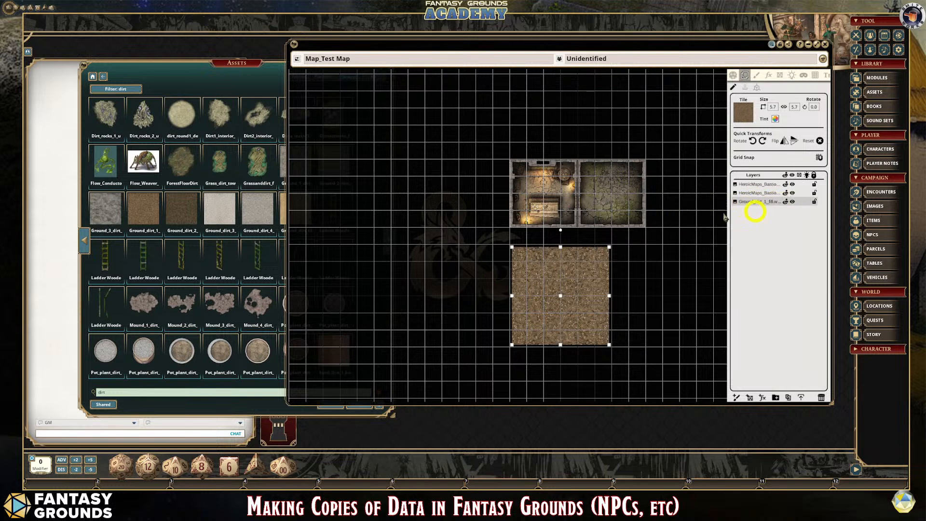
- Slide the dirt tile up partly beneath the rooms and resize it to 6 by 6 grid squares
{"action": "left_click_drag", "start_coordinate": [552, 267], "coordinate": [555, 191]}
{"action": "scroll", "coordinate": [687, 244], "scroll_direction": "up", "scroll_amount": 3}
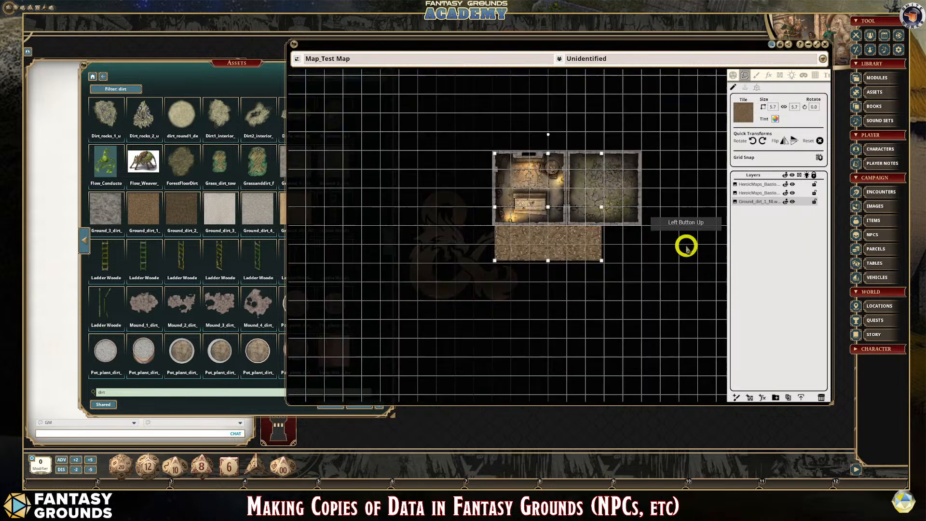
{"action": "scroll", "coordinate": [649, 261], "scroll_direction": "up", "scroll_amount": 1}
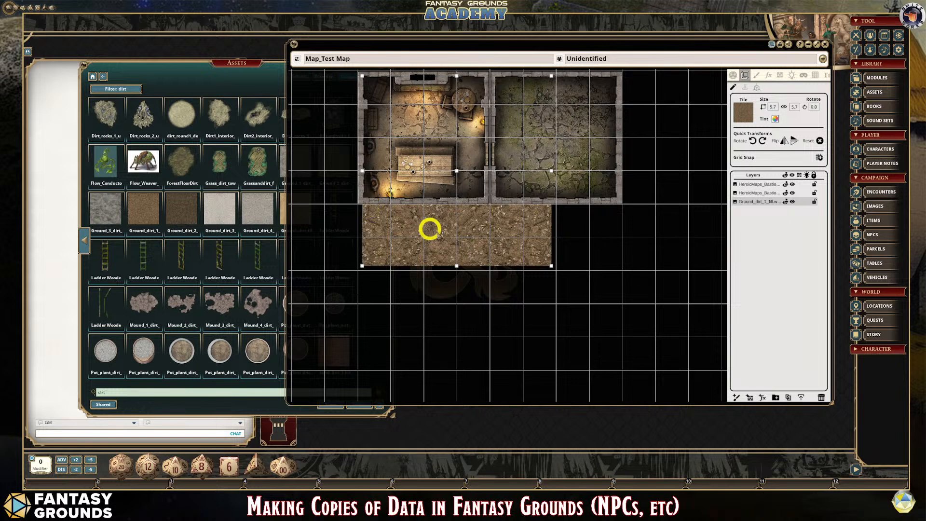
{"action": "left_click_drag", "start_coordinate": [458, 234], "coordinate": [452, 273]}
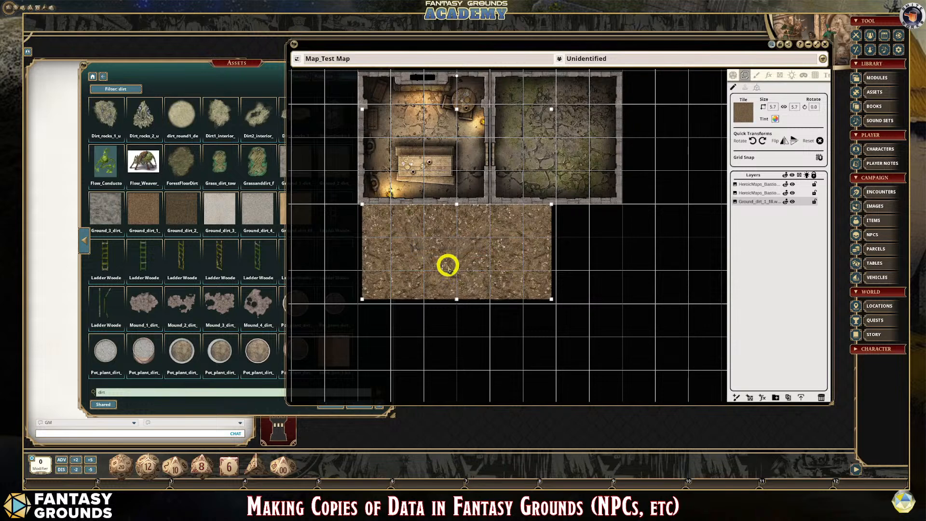
{"action": "scroll", "coordinate": [499, 274], "scroll_direction": "down", "scroll_amount": 3}
{"action": "scroll", "coordinate": [417, 257], "scroll_direction": "up", "scroll_amount": 2}
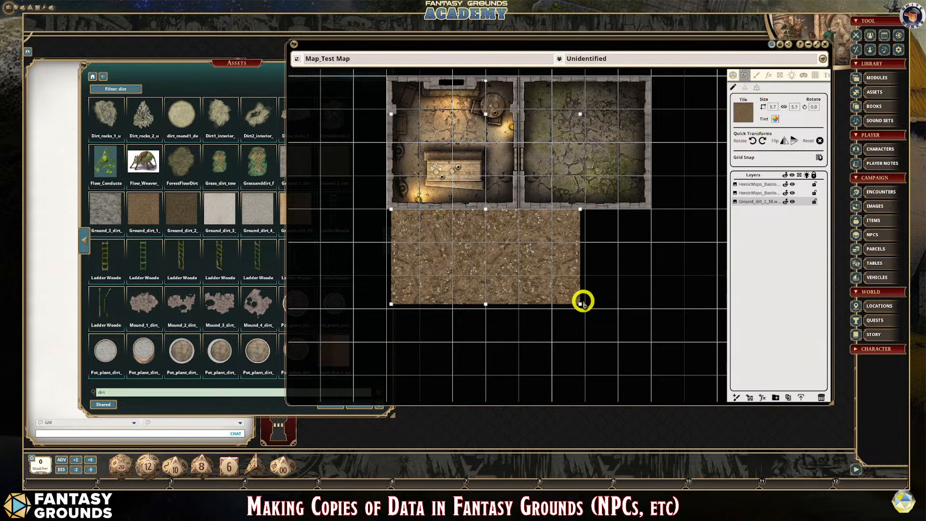
{"action": "left_click_drag", "start_coordinate": [580, 304], "coordinate": [584, 308]}
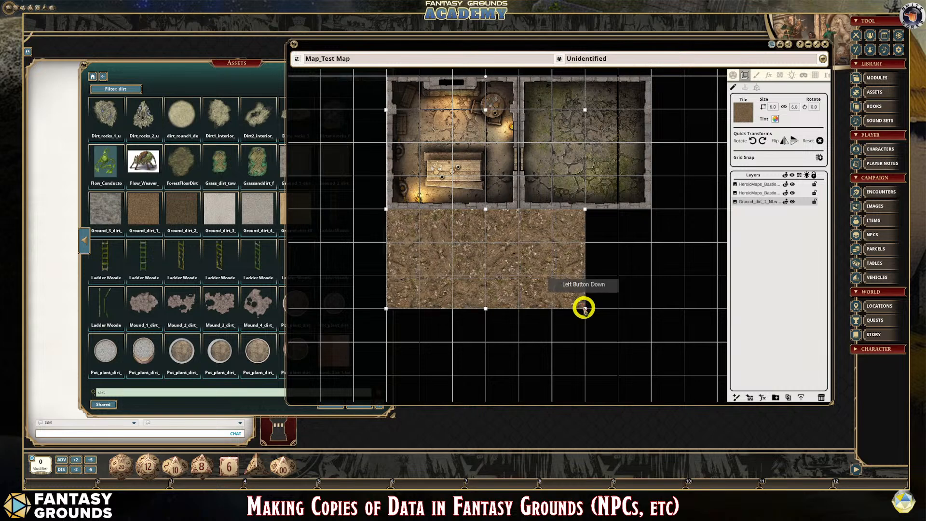
- Reposition the dirt tile so it extends two squares beyond the guard room's outer side wall and lower wall
{"action": "scroll", "coordinate": [572, 333], "scroll_direction": "down", "scroll_amount": 4}
{"action": "scroll", "coordinate": [504, 281], "scroll_direction": "up", "scroll_amount": 2}
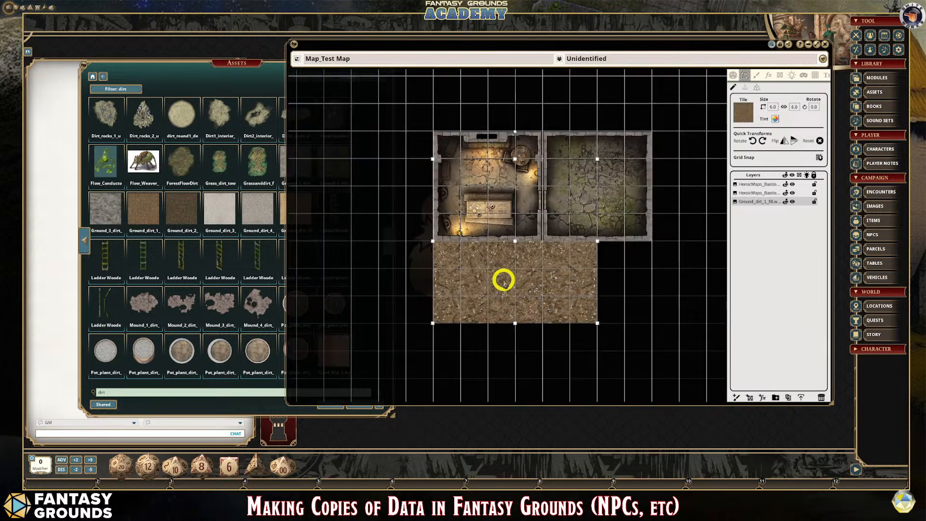
{"action": "left_click_drag", "start_coordinate": [495, 270], "coordinate": [434, 242]}
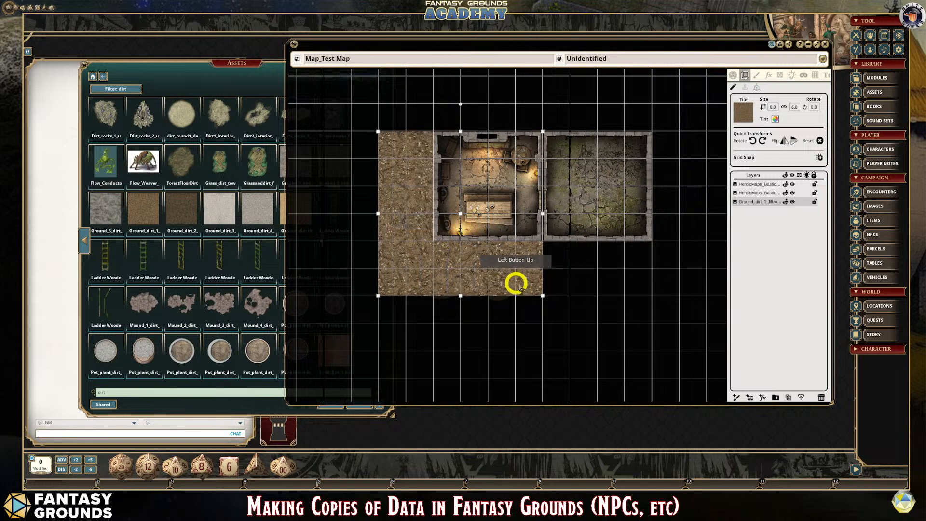
{"action": "scroll", "coordinate": [541, 291], "scroll_direction": "down", "scroll_amount": 2}
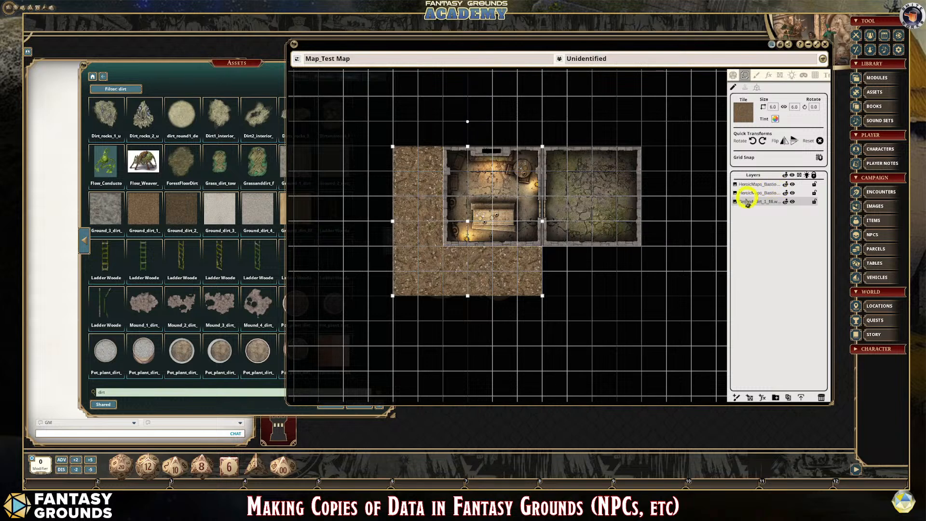
- Duplicate the dirt layer and place the copy flush beside the original, beneath the abandoned room
{"action": "left_click", "coordinate": [790, 398]}
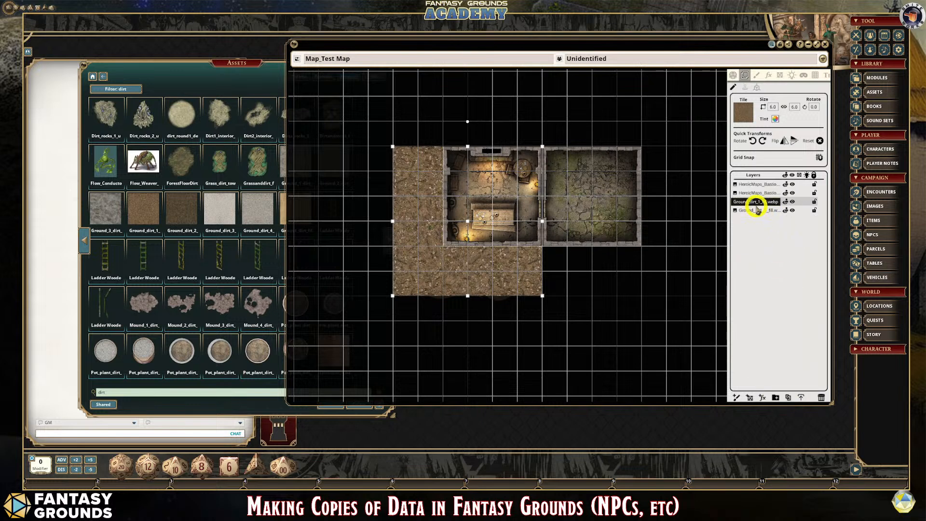
{"action": "left_click_drag", "start_coordinate": [443, 261], "coordinate": [636, 320]}
{"action": "scroll", "coordinate": [636, 320], "scroll_direction": "up", "scroll_amount": 1}
{"action": "scroll", "coordinate": [636, 319], "scroll_direction": "down", "scroll_amount": 1}
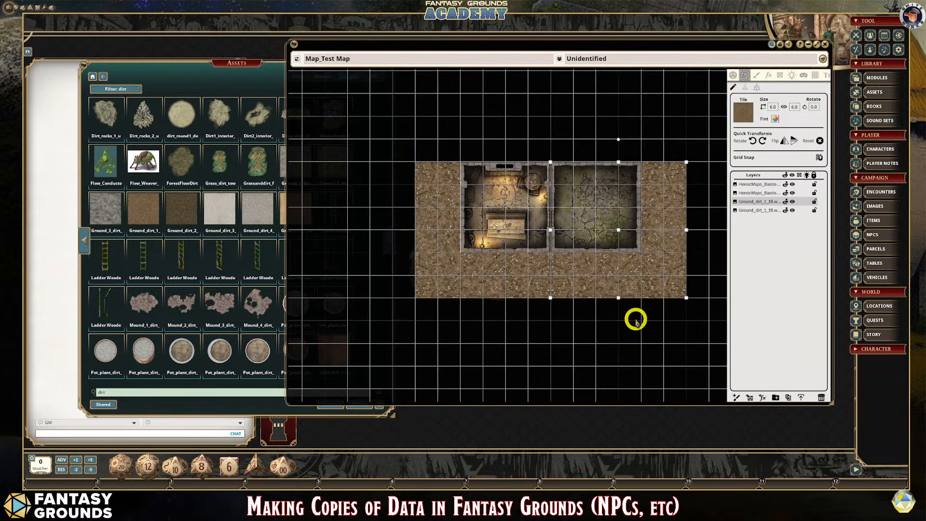
- Duplicate the dirt layer twice more and place the copies side by side above the rooms, forming a 12 by 12 square ground
{"action": "scroll", "coordinate": [546, 207], "scroll_direction": "down", "scroll_amount": 2}
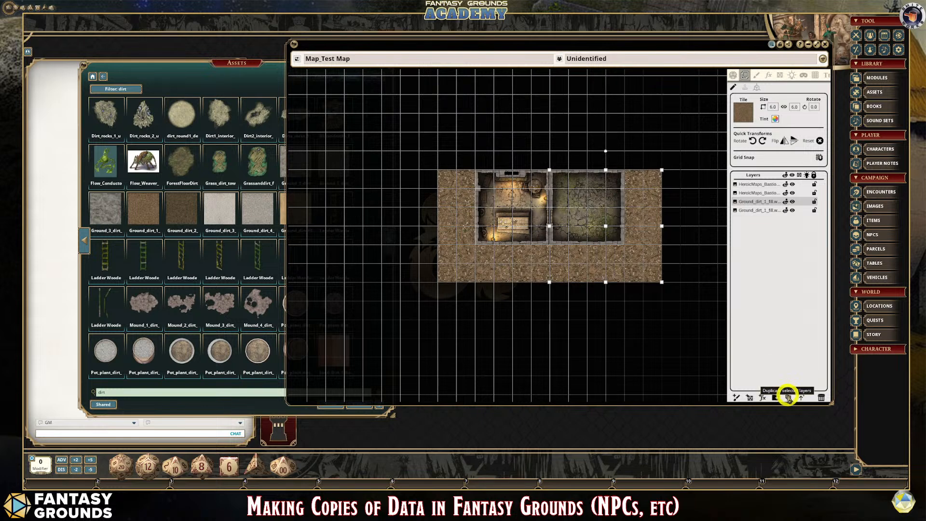
{"action": "left_click", "coordinate": [790, 397]}
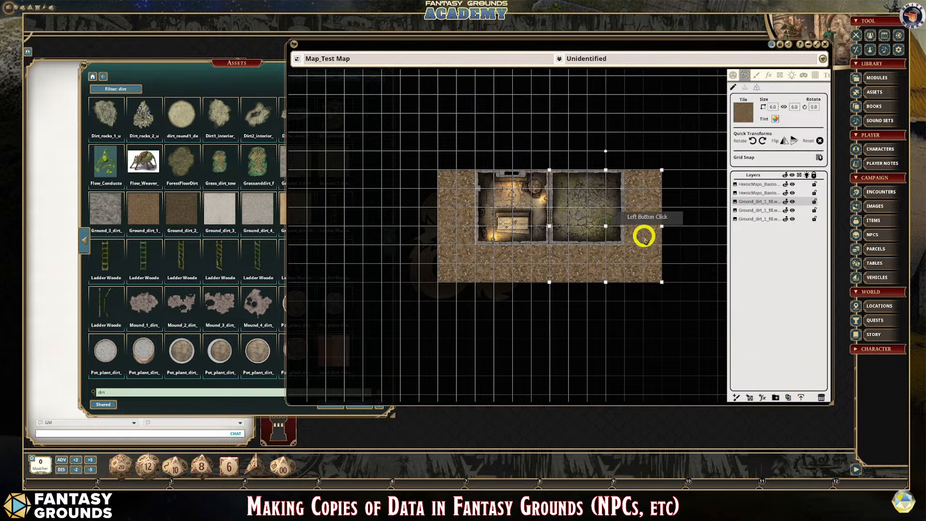
{"action": "left_click_drag", "start_coordinate": [643, 233], "coordinate": [643, 136]}
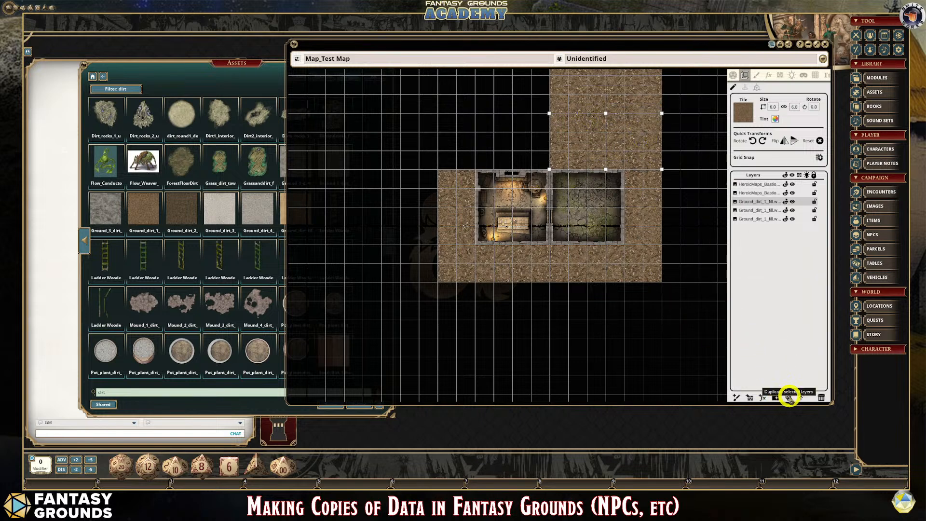
{"action": "left_click", "coordinate": [788, 397]}
{"action": "left_click_drag", "start_coordinate": [627, 129], "coordinate": [521, 128]}
{"action": "scroll", "coordinate": [666, 316], "scroll_direction": "down", "scroll_amount": 2}
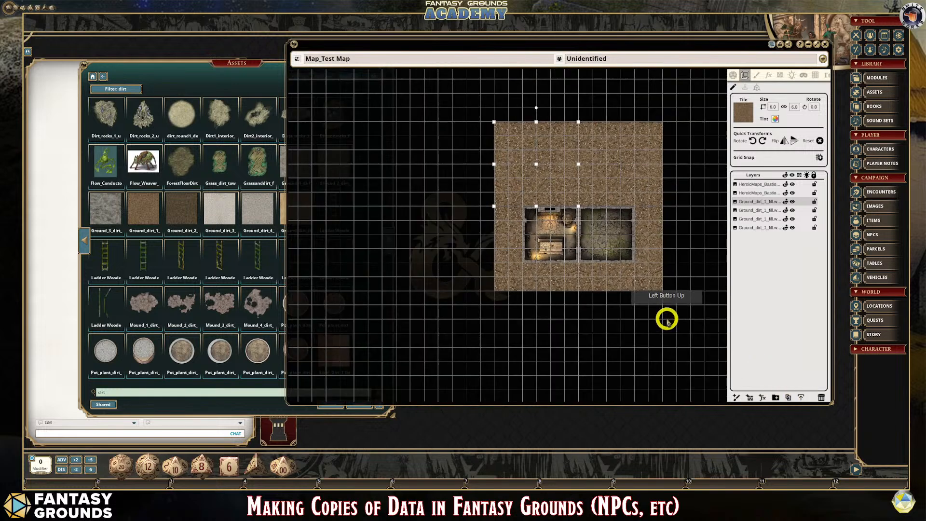
- Select the dirt layers in turn to check which part of the ground each one covers
{"action": "left_click", "coordinate": [757, 210]}
{"action": "left_click", "coordinate": [757, 219]}
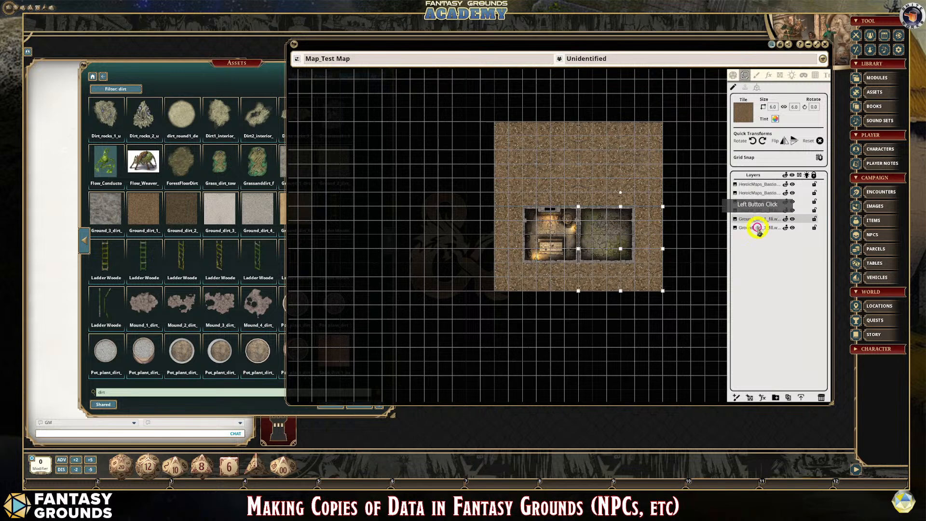
{"action": "left_click", "coordinate": [757, 201]}
{"action": "left_click", "coordinate": [594, 220]}
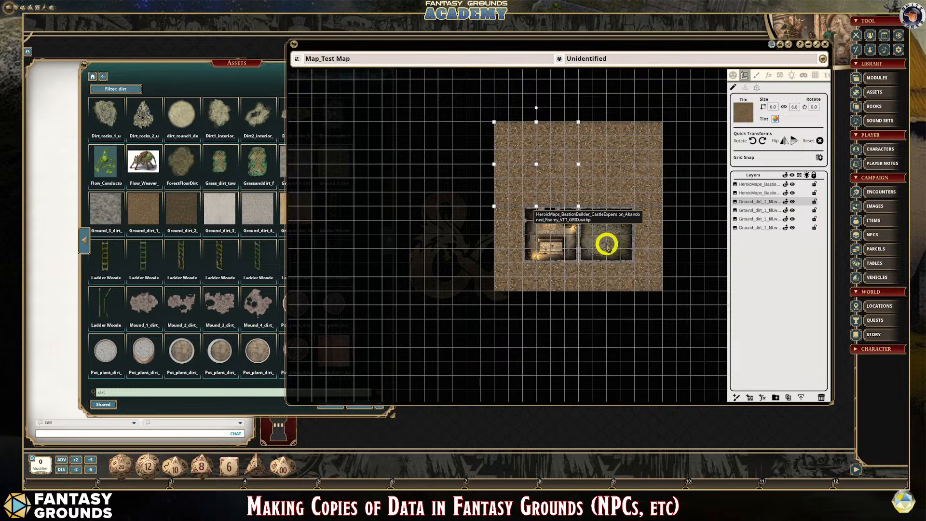
- Add a layer folder above the dirt layers and name it "Base Layer Ground"
{"action": "scroll", "coordinate": [607, 238], "scroll_direction": "up", "scroll_amount": 2}
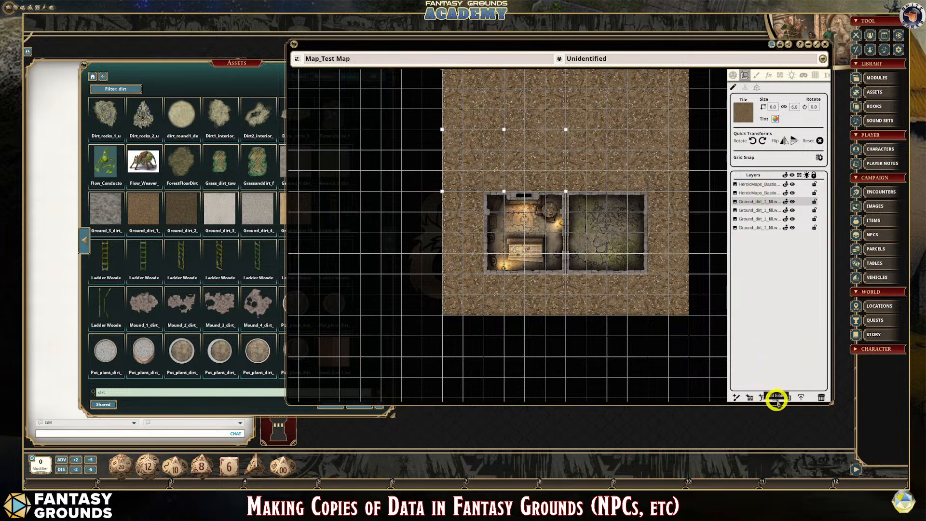
{"action": "left_click", "coordinate": [779, 398]}
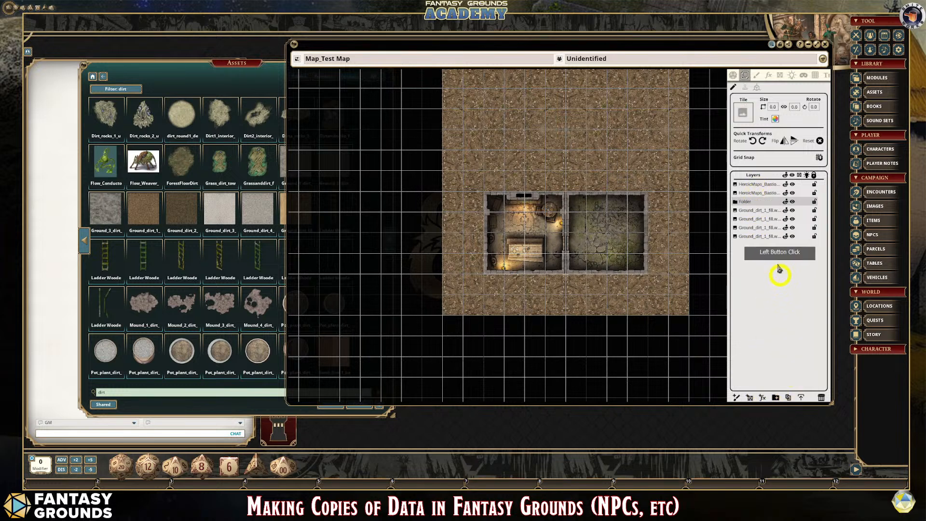
{"action": "double_click", "coordinate": [747, 203]}
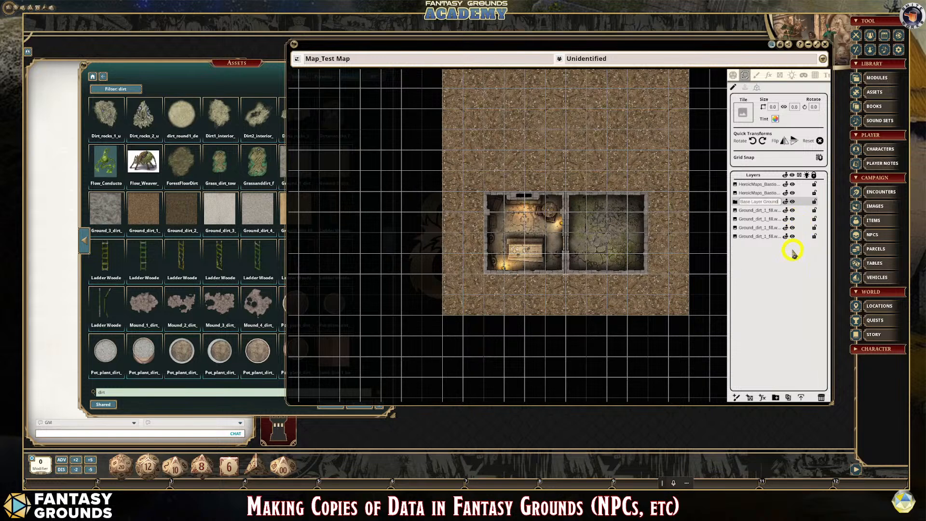
- Move all four dirt layers into the Base Layer Ground folder, then collapse and select the folder
{"action": "left_click_drag", "start_coordinate": [786, 236], "coordinate": [758, 235]}
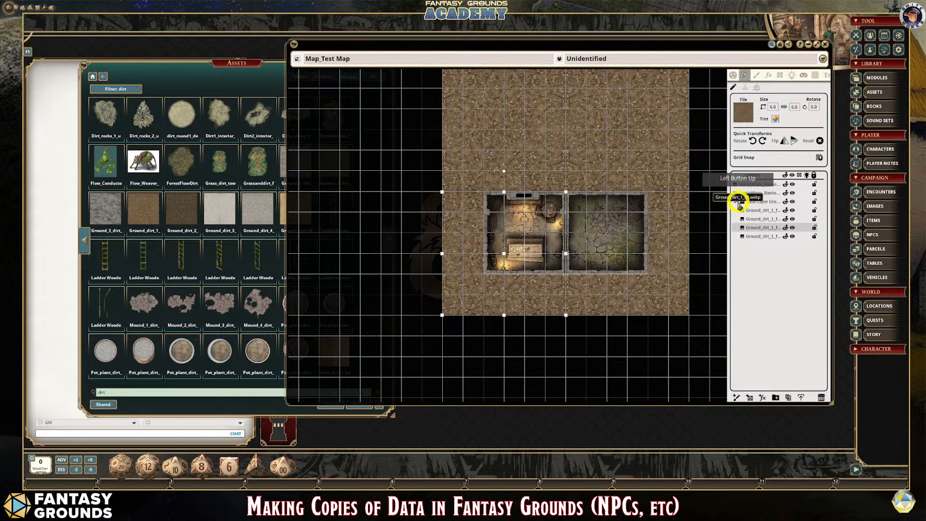
{"action": "left_click", "coordinate": [736, 201]}
{"action": "left_click", "coordinate": [767, 203]}
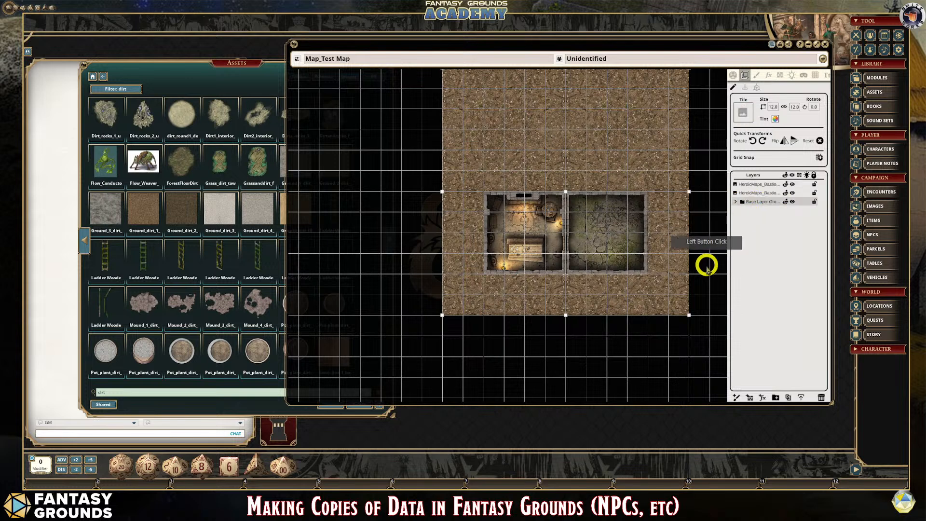
- Try moving the grouped ground tiles around the map as a single block
{"action": "scroll", "coordinate": [708, 265], "scroll_direction": "down", "scroll_amount": 1}
{"action": "mouse_move", "coordinate": [596, 149]}
{"action": "left_mouse_down"}
{"action": "mouse_move", "coordinate": [563, 151]}
{"action": "mouse_move", "coordinate": [600, 148]}
{"action": "left_mouse_up"}
{"action": "left_click_drag", "start_coordinate": [674, 194], "coordinate": [654, 150]}
- Lock the Base Layer Ground folder to test selecting a dirt tile, then unlock and reselect the folder
{"action": "left_click", "coordinate": [767, 203]}
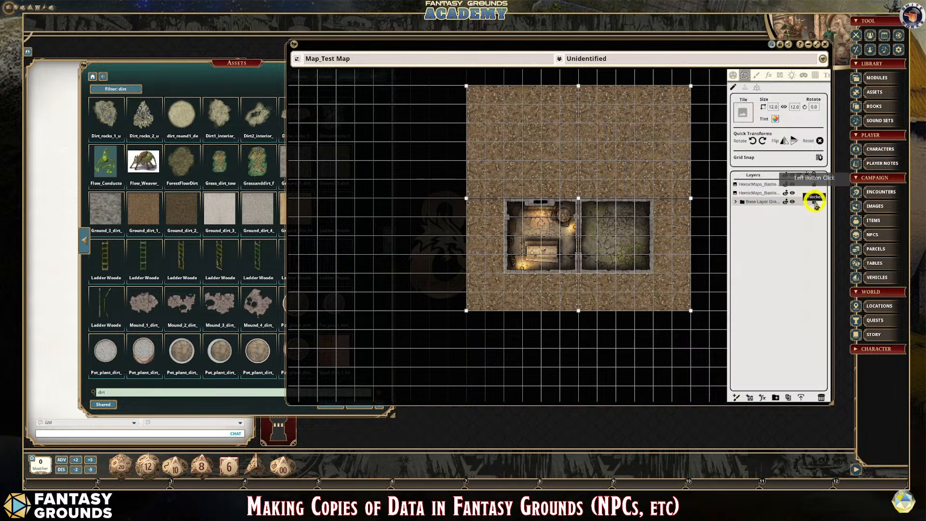
{"action": "left_click", "coordinate": [636, 154]}
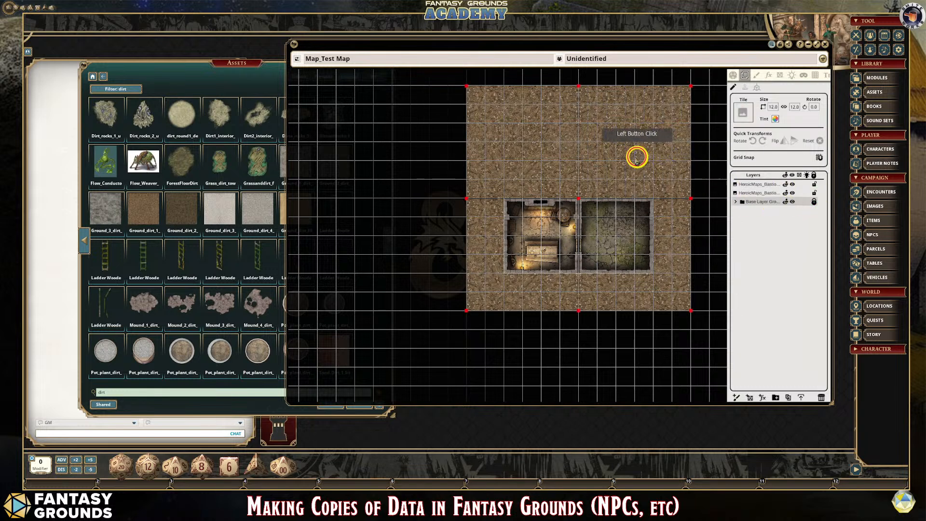
{"action": "left_click", "coordinate": [815, 202]}
{"action": "left_click", "coordinate": [749, 204]}
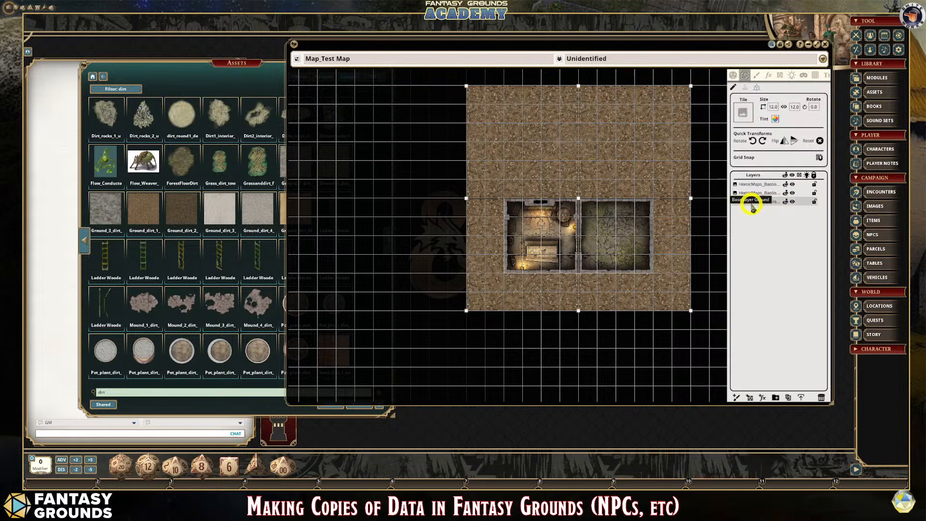
- Switch to tile stamping, then return to tile selection and reselect the Base Layer Ground folder
{"action": "left_click", "coordinate": [750, 201]}
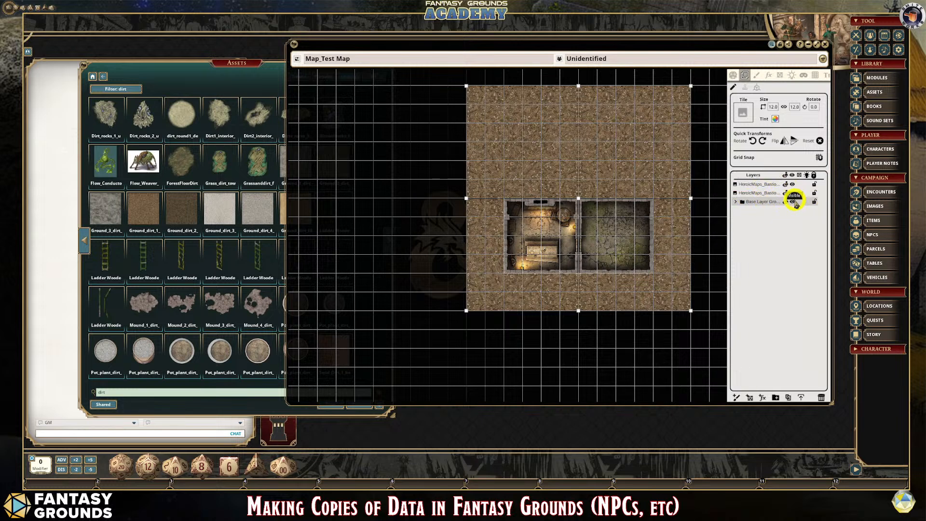
{"action": "left_click", "coordinate": [746, 88]}
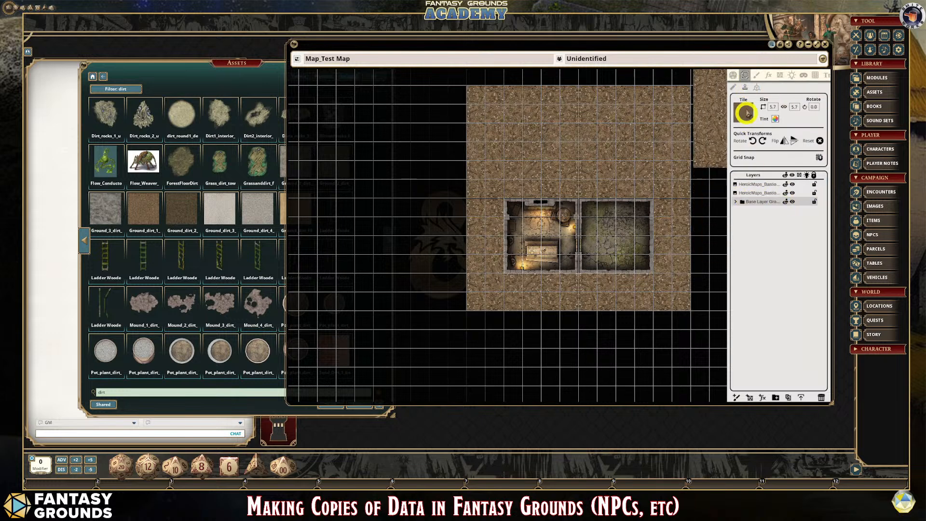
{"action": "left_click", "coordinate": [745, 88]}
{"action": "left_click", "coordinate": [758, 202]}
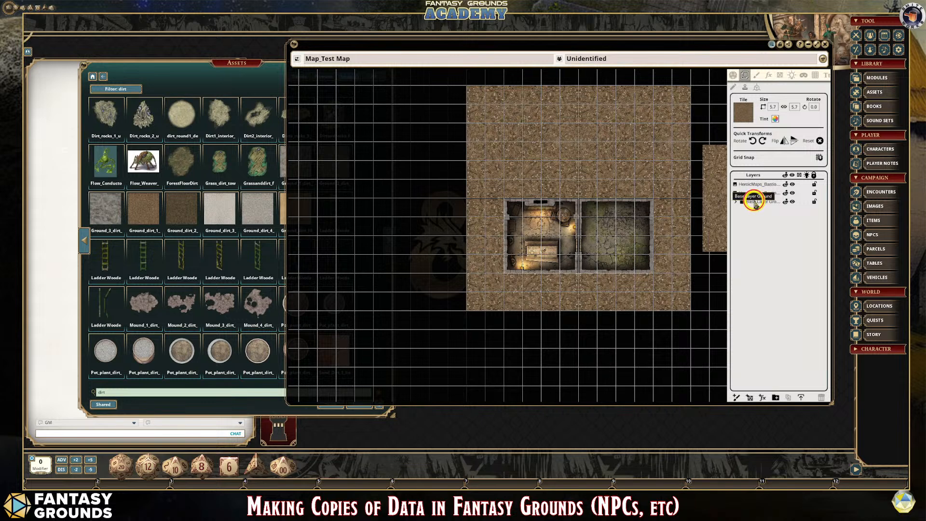
{"action": "left_click", "coordinate": [627, 165]}
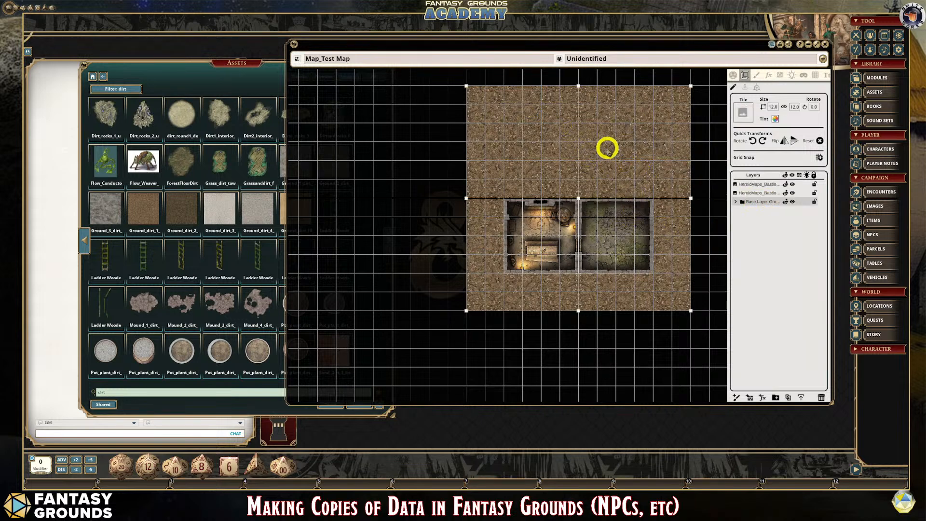
{"action": "left_click_drag", "start_coordinate": [596, 145], "coordinate": [596, 165]}
{"action": "scroll", "coordinate": [723, 282], "scroll_direction": "up", "scroll_amount": 2}
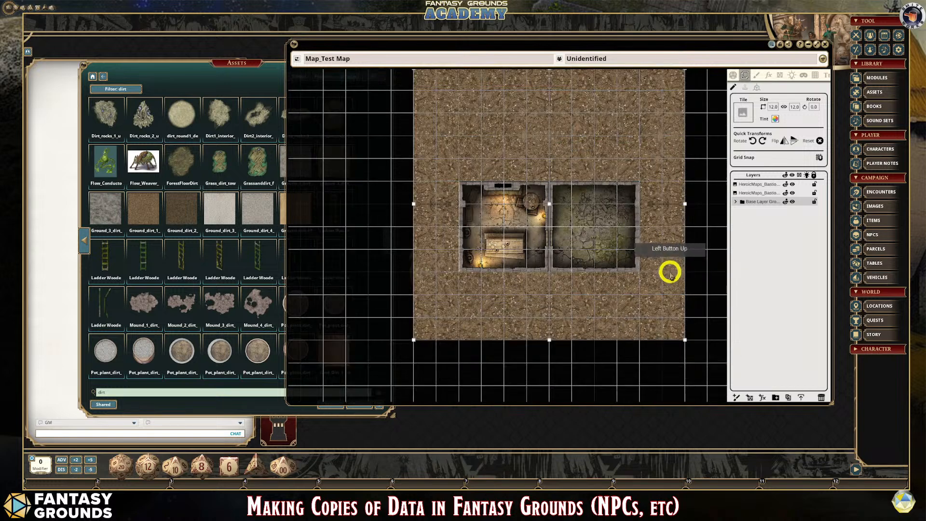
{"action": "scroll", "coordinate": [631, 257], "scroll_direction": "down", "scroll_amount": 3}
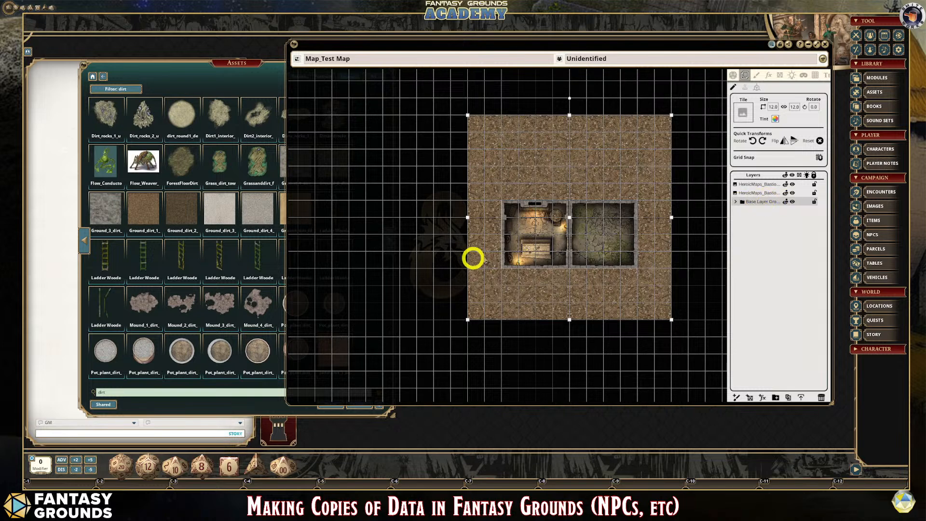
{"action": "scroll", "coordinate": [658, 276], "scroll_direction": "up", "scroll_amount": 2}
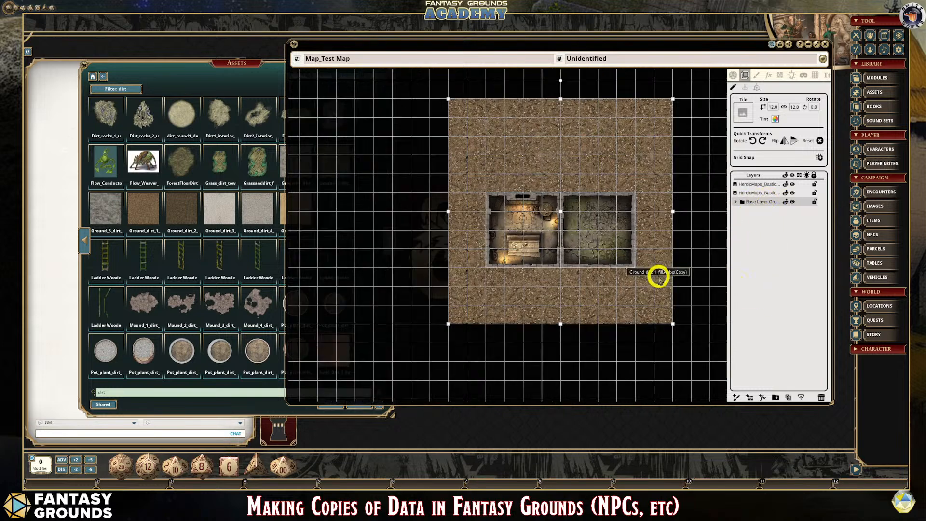
{"action": "scroll", "coordinate": [583, 278], "scroll_direction": "down", "scroll_amount": 1}
{"action": "scroll", "coordinate": [550, 292], "scroll_direction": "up", "scroll_amount": 1}
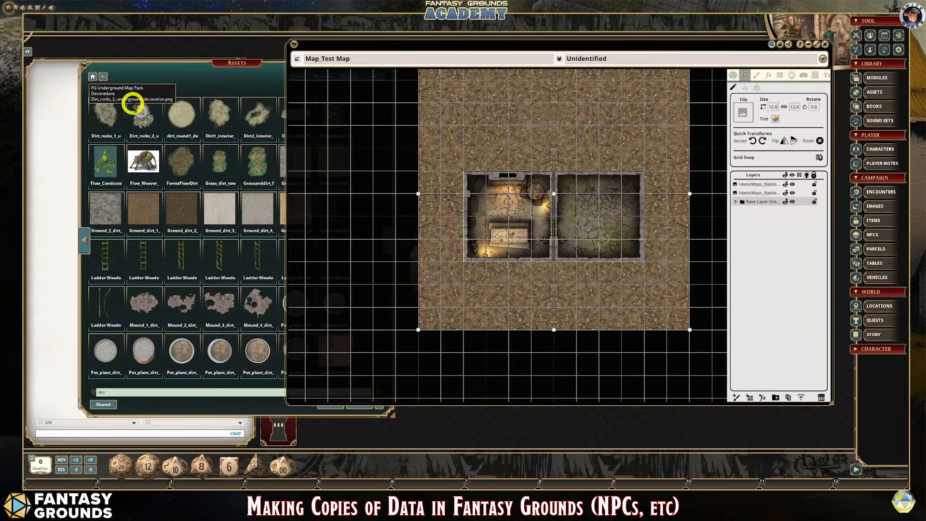
- Replace the asset filter with "tree" to search the image assets for trees
{"action": "left_click", "coordinate": [113, 393]}
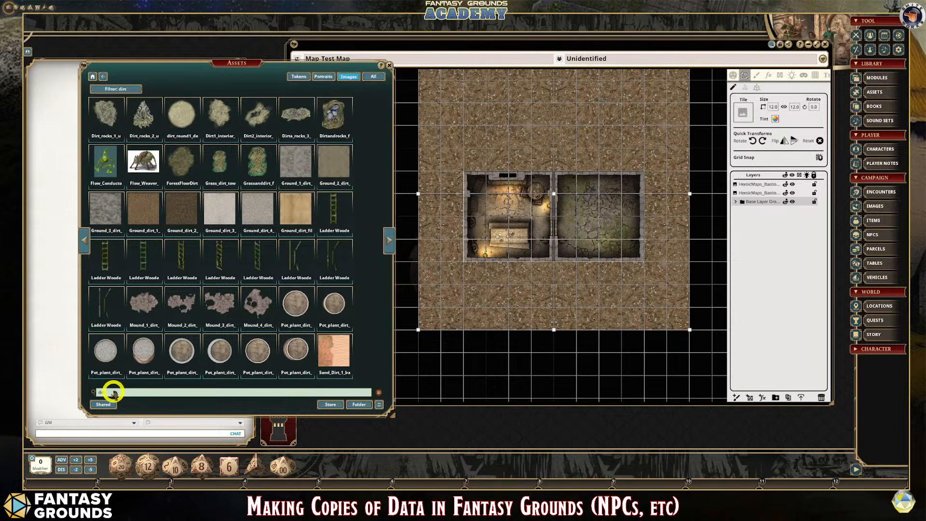
{"action": "key", "text": "BackSpace"}
{"action": "key", "text": "BackSpace"}
{"action": "key", "text": "BackSpace"}
{"action": "key", "text": "BackSpace"}
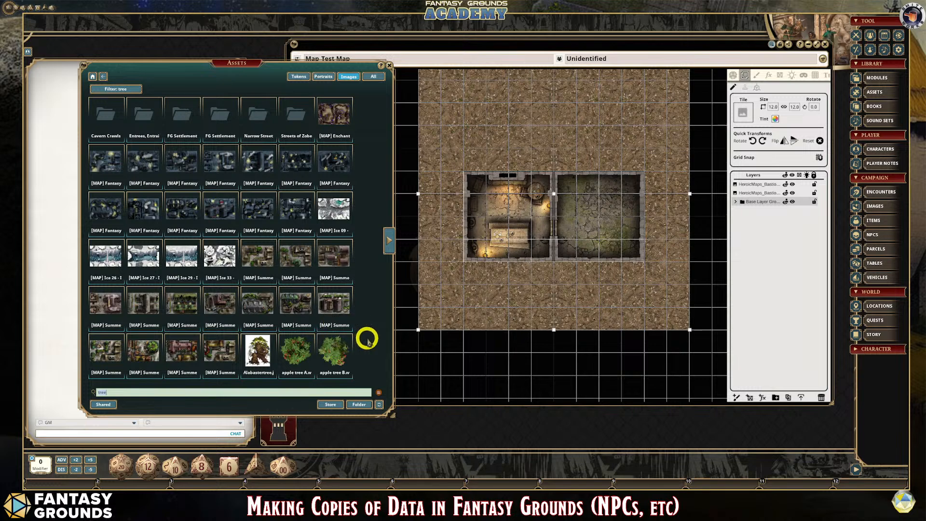
- Load the apple tree A image as the stamp tile and reduce its size to 1.8 by 1.8
{"action": "left_click", "coordinate": [745, 87]}
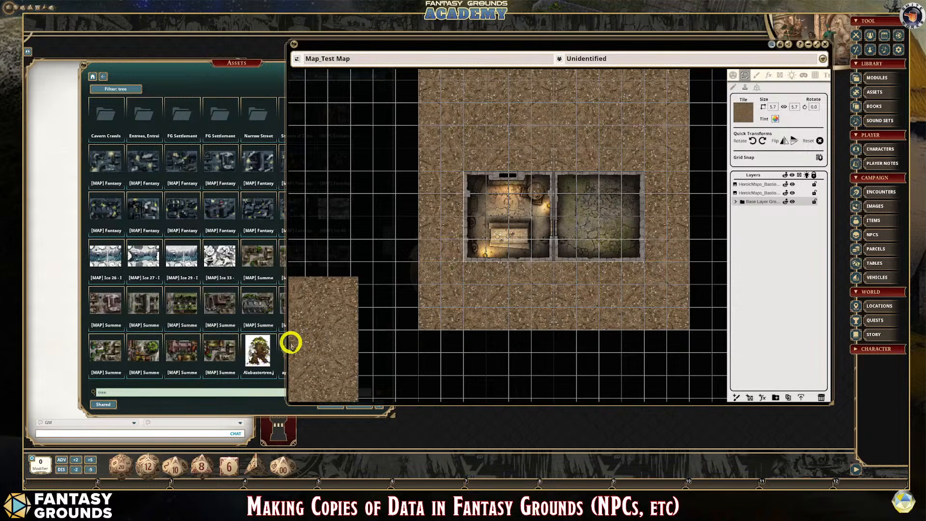
{"action": "left_click", "coordinate": [222, 78]}
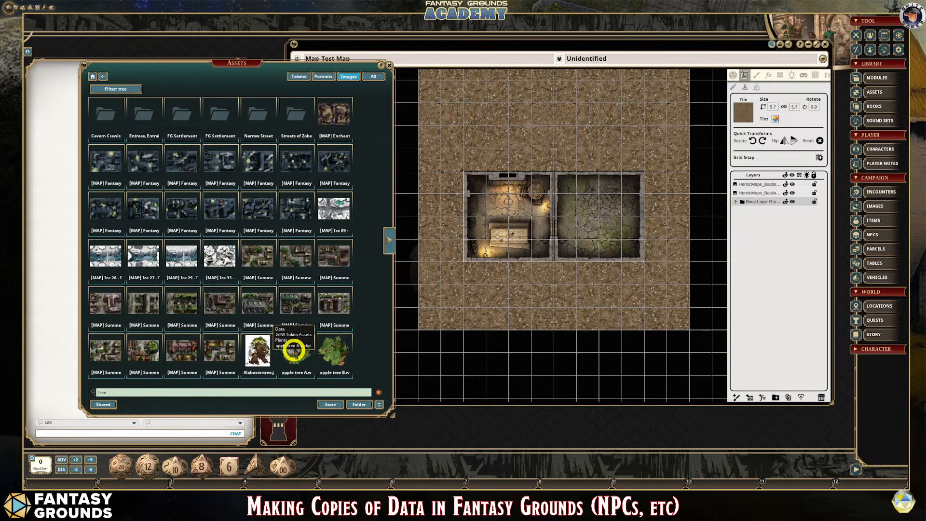
{"action": "left_click", "coordinate": [741, 111]}
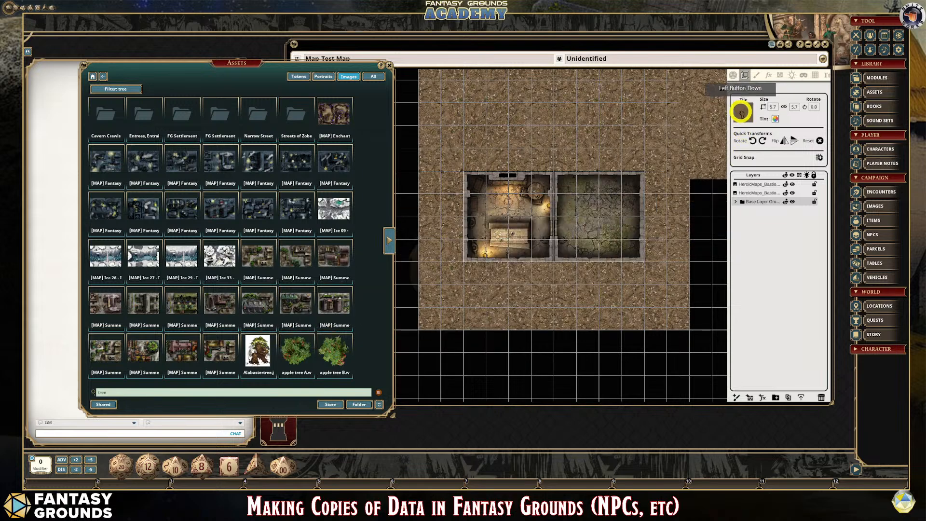
{"action": "left_click_drag", "start_coordinate": [742, 112], "coordinate": [742, 112]}
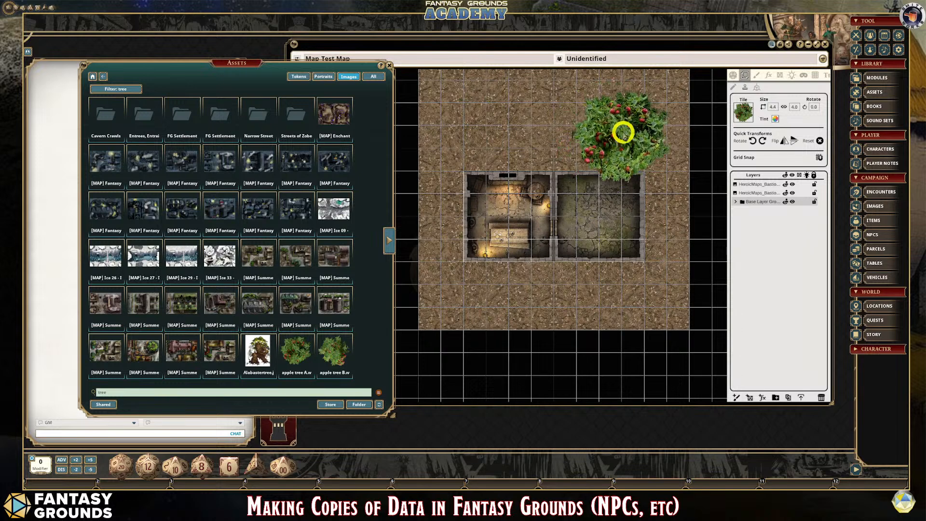
{"action": "left_click", "coordinate": [773, 108]}
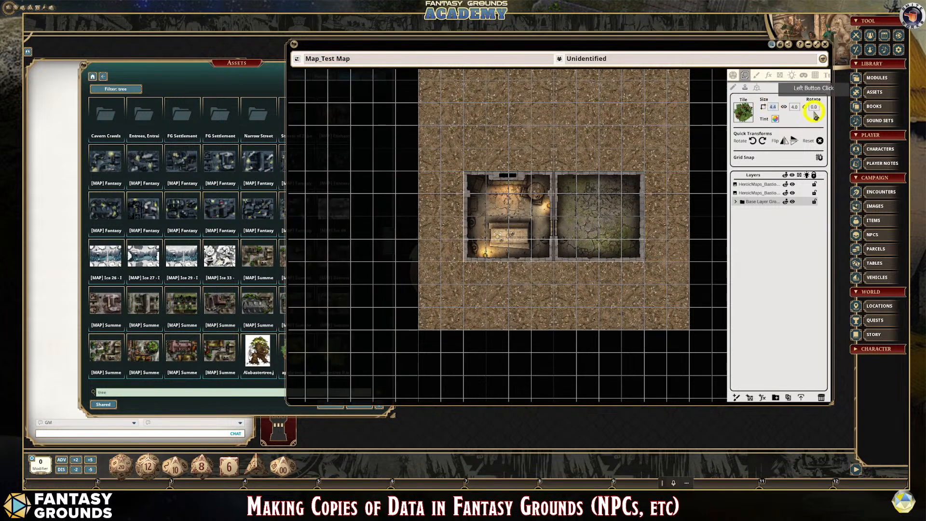
{"action": "left_click", "coordinate": [796, 107]}
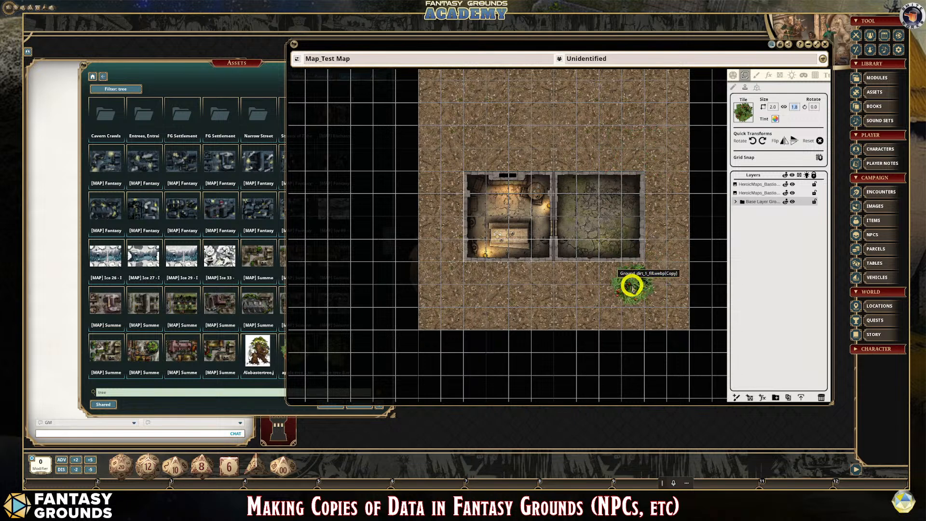
- Stamp three apple trees on the dirt ground below the two rooms
{"action": "left_click", "coordinate": [632, 286]}
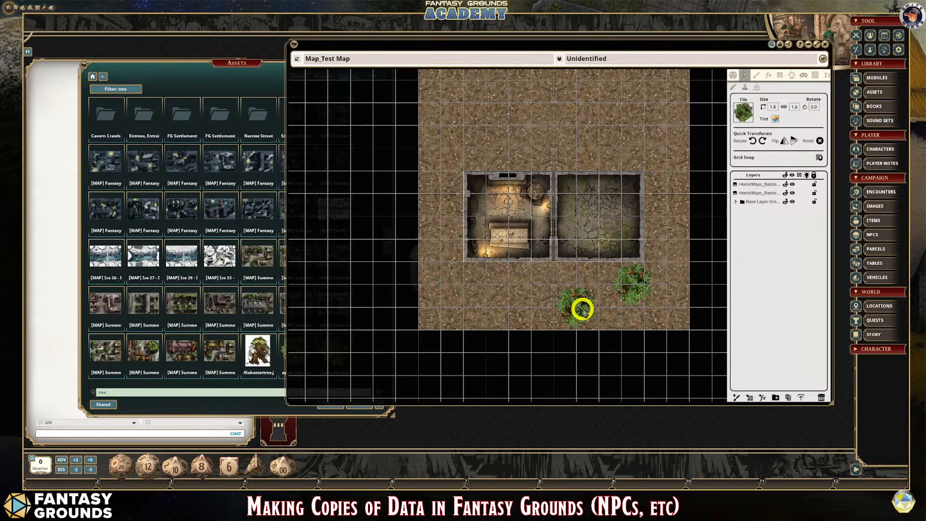
{"action": "left_click", "coordinate": [575, 305]}
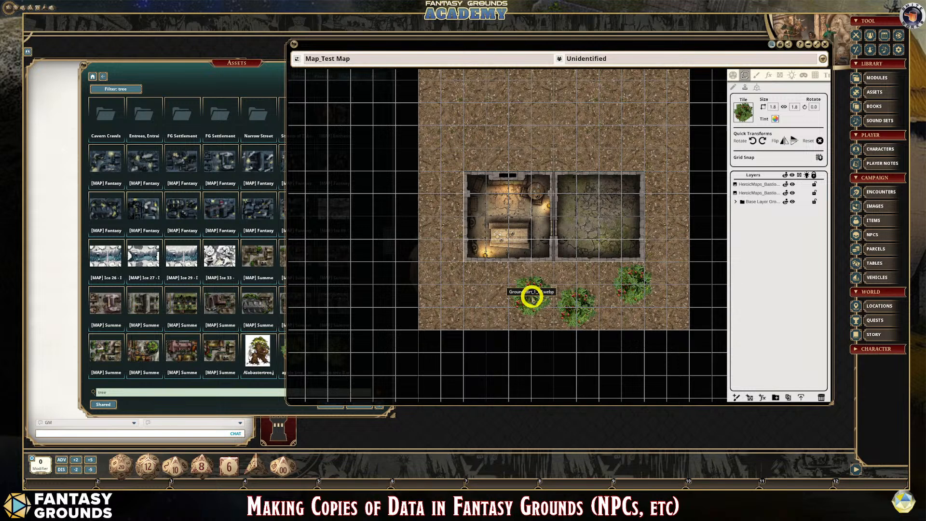
{"action": "left_click", "coordinate": [531, 296]}
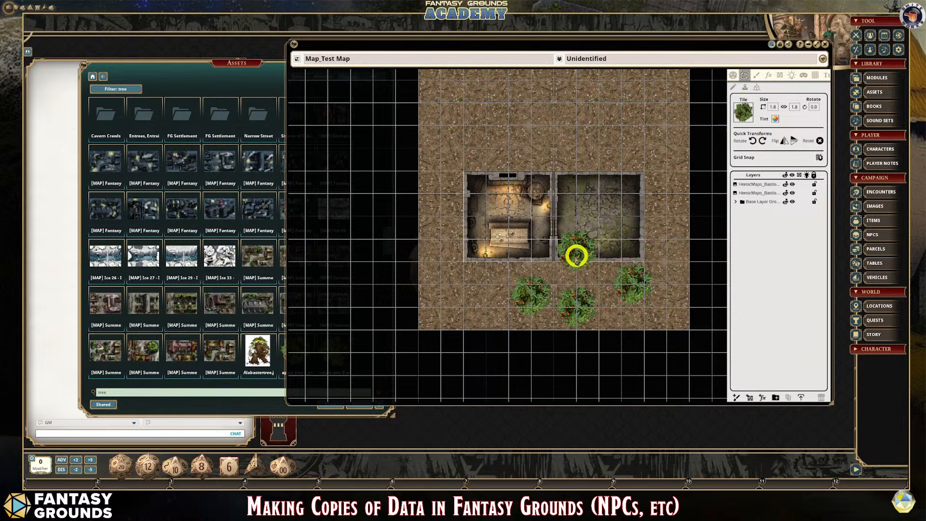
{"action": "scroll", "coordinate": [605, 309], "scroll_direction": "up", "scroll_amount": 2}
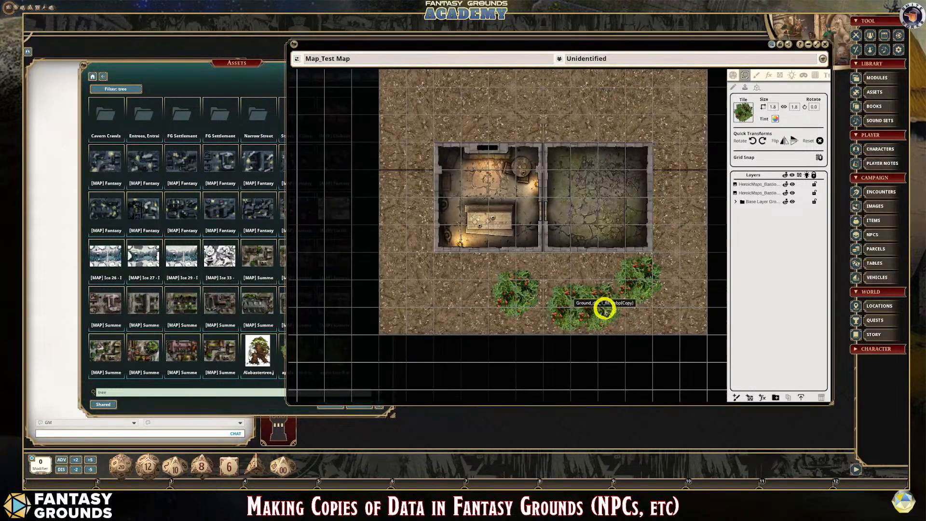
{"action": "scroll", "coordinate": [605, 309], "scroll_direction": "down", "scroll_amount": 1}
{"action": "scroll", "coordinate": [606, 308], "scroll_direction": "up", "scroll_amount": 1}
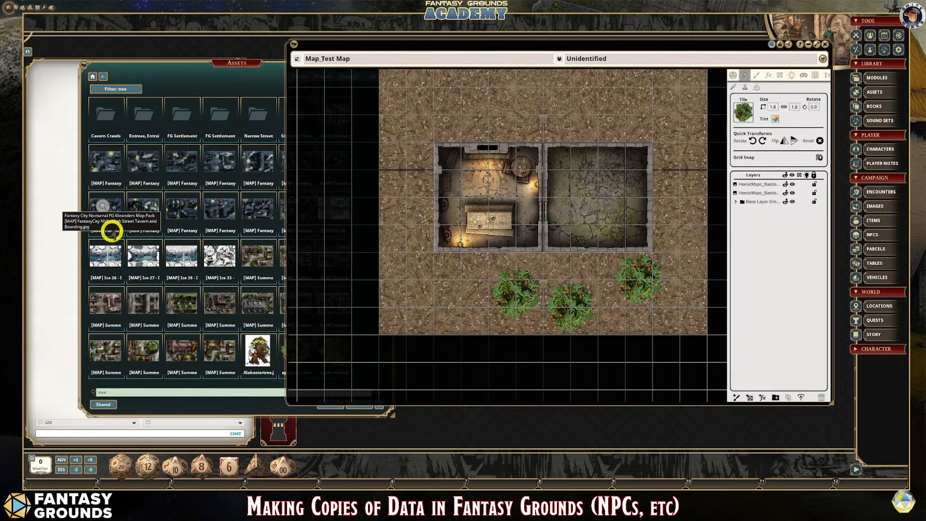
- Replace the asset filter with "door" to search the image assets for doors
{"action": "left_click", "coordinate": [108, 392]}
{"action": "left_click", "coordinate": [108, 392]}
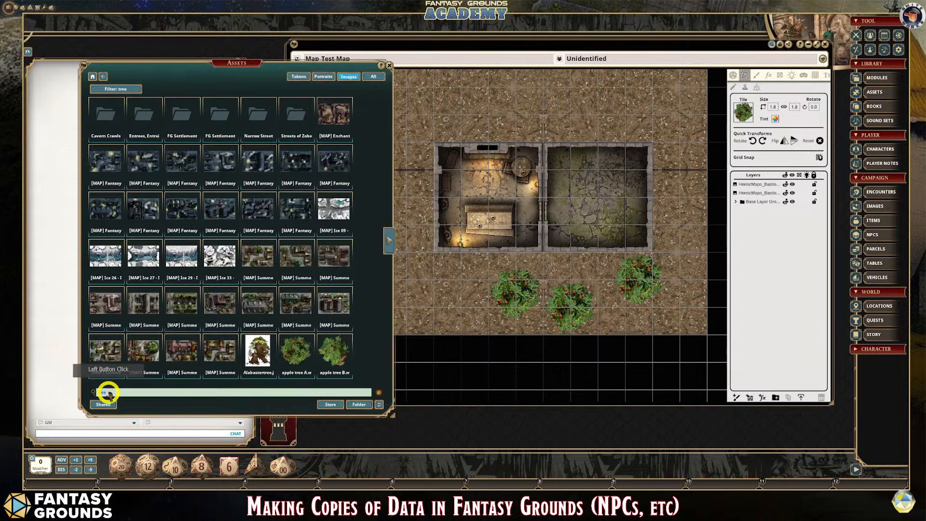
{"action": "key", "text": "BackSpace"}
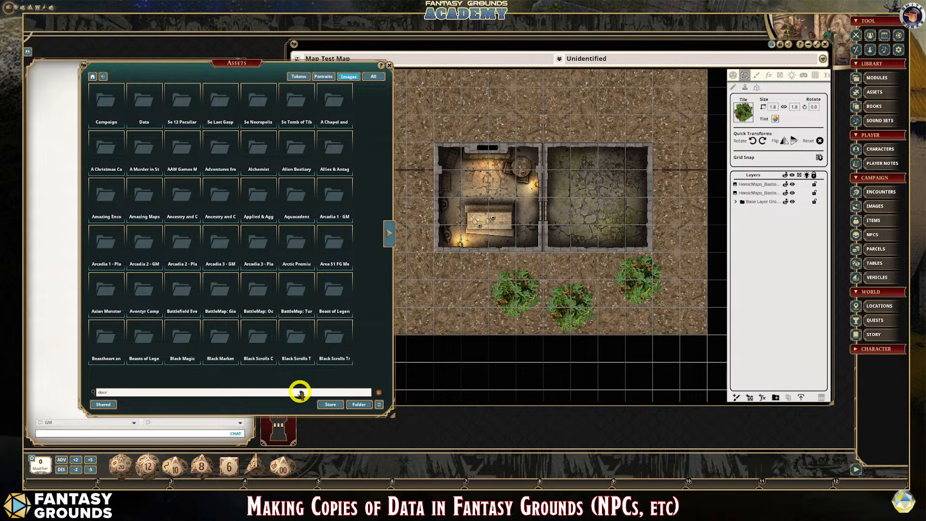
{"action": "key", "text": "Return"}
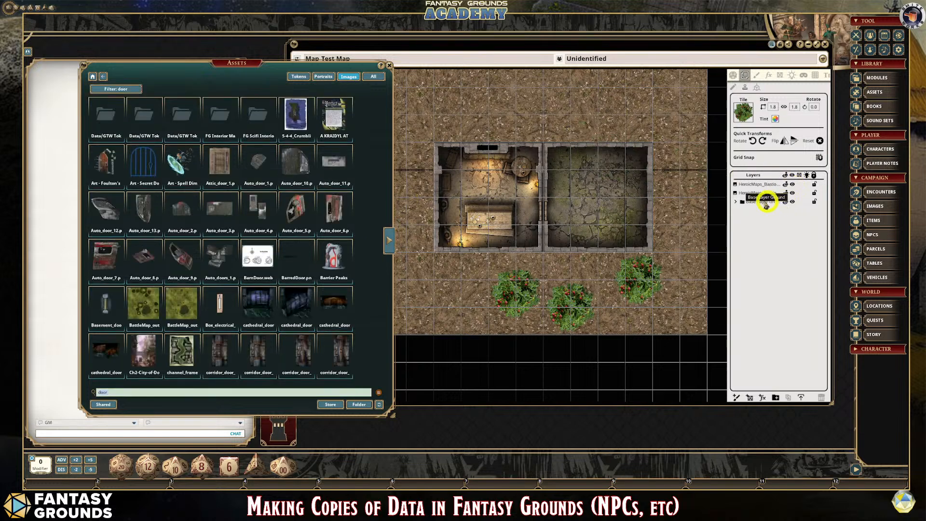
- Expand the Base Layer Ground folder to view its layers and switch from stamping back to tile selection
{"action": "left_click", "coordinate": [736, 202]}
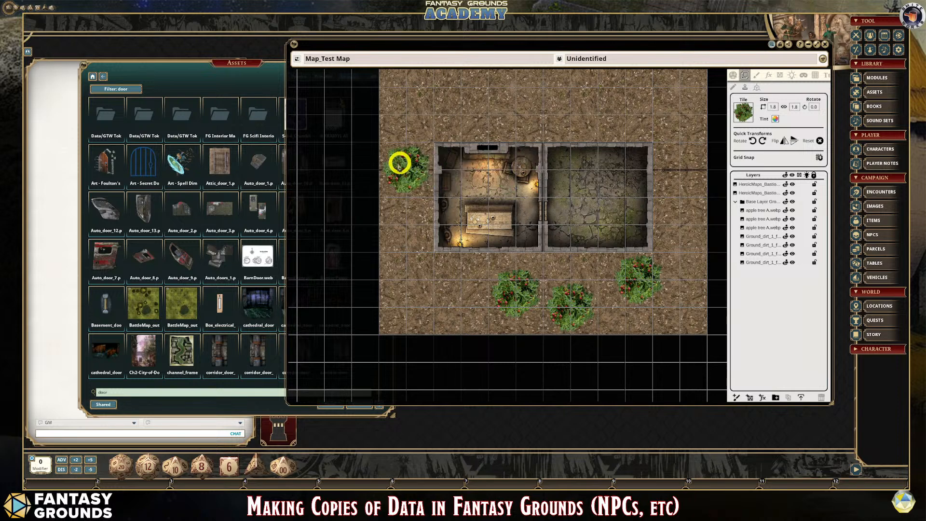
{"action": "scroll", "coordinate": [434, 238], "scroll_direction": "down", "scroll_amount": 2}
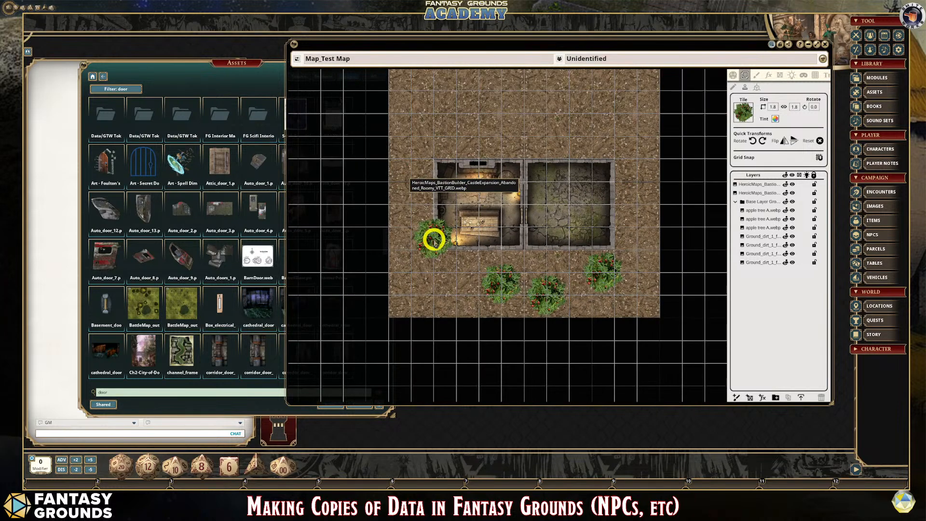
{"action": "scroll", "coordinate": [434, 149], "scroll_direction": "down", "scroll_amount": 2}
{"action": "scroll", "coordinate": [412, 80], "scroll_direction": "up", "scroll_amount": 1}
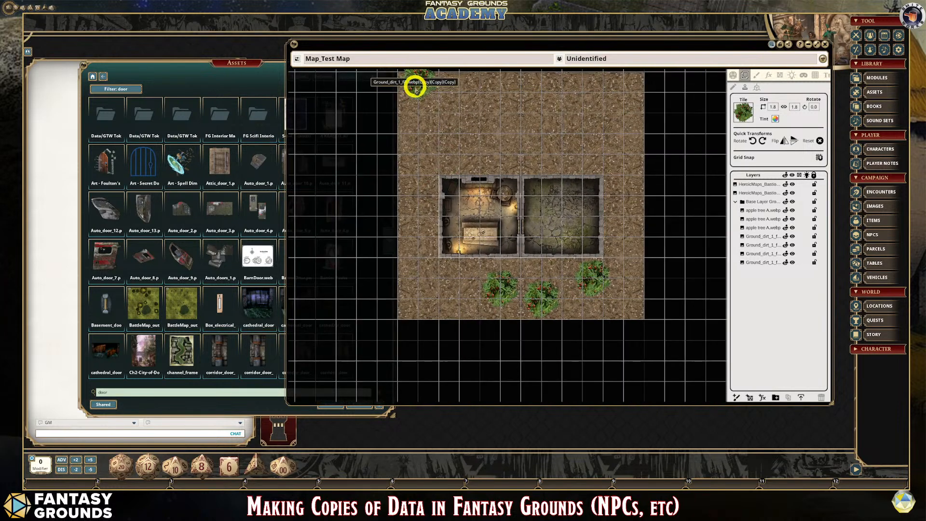
{"action": "left_click", "coordinate": [737, 89]}
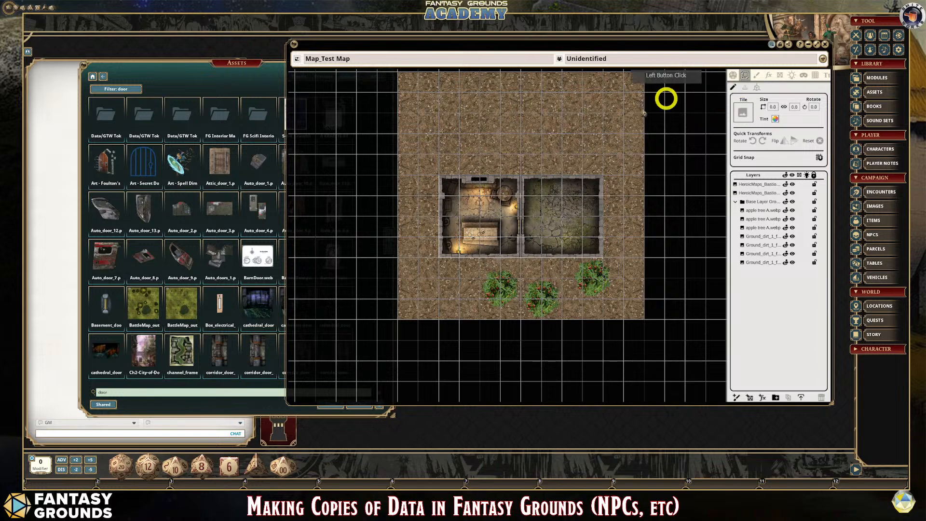
- Select individual dirt tiles and the furnished room on the map to check which layer each belongs to
{"action": "scroll", "coordinate": [601, 164], "scroll_direction": "down", "scroll_amount": 1}
{"action": "left_click", "coordinate": [467, 132]}
{"action": "scroll", "coordinate": [467, 133], "scroll_direction": "up", "scroll_amount": 1}
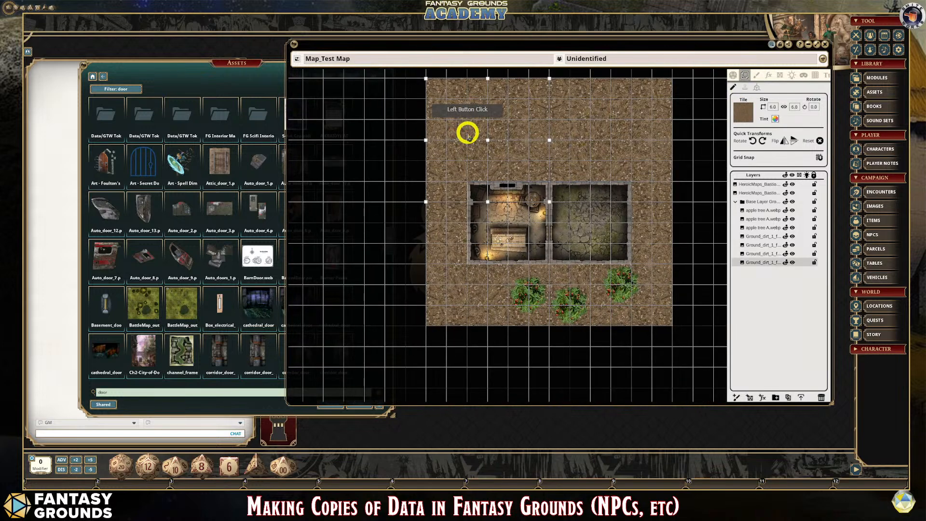
{"action": "left_click_drag", "start_coordinate": [467, 126], "coordinate": [582, 141]}
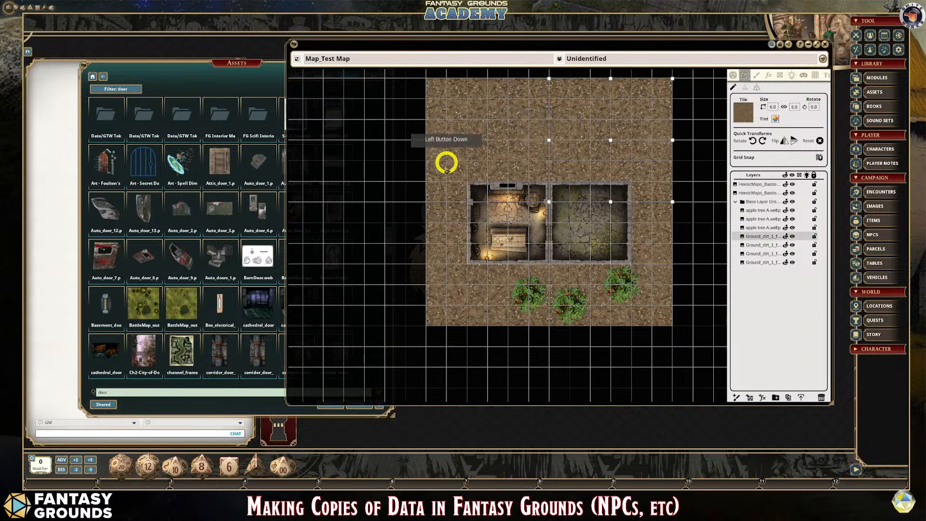
{"action": "scroll", "coordinate": [417, 166], "scroll_direction": "up", "scroll_amount": 2}
{"action": "left_click", "coordinate": [393, 161]}
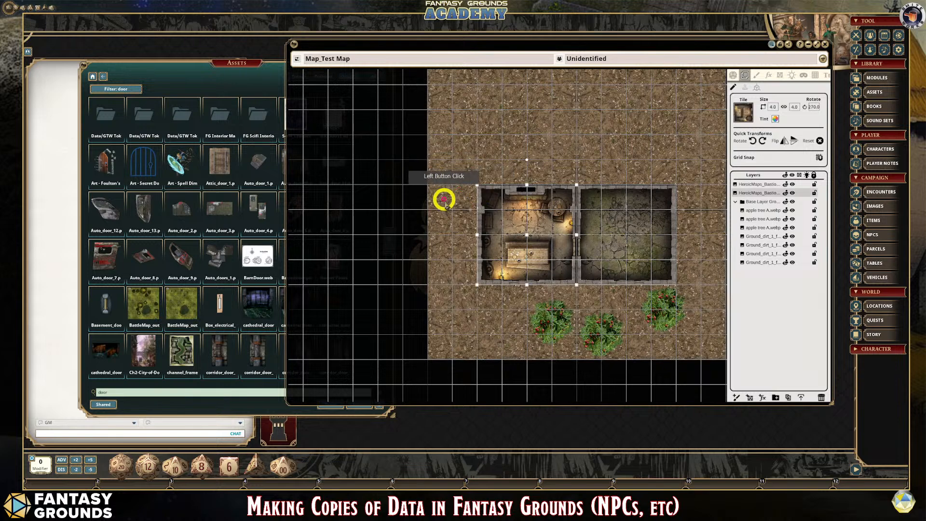
{"action": "scroll", "coordinate": [447, 207], "scroll_direction": "down", "scroll_amount": 1}
{"action": "left_click", "coordinate": [483, 273]}
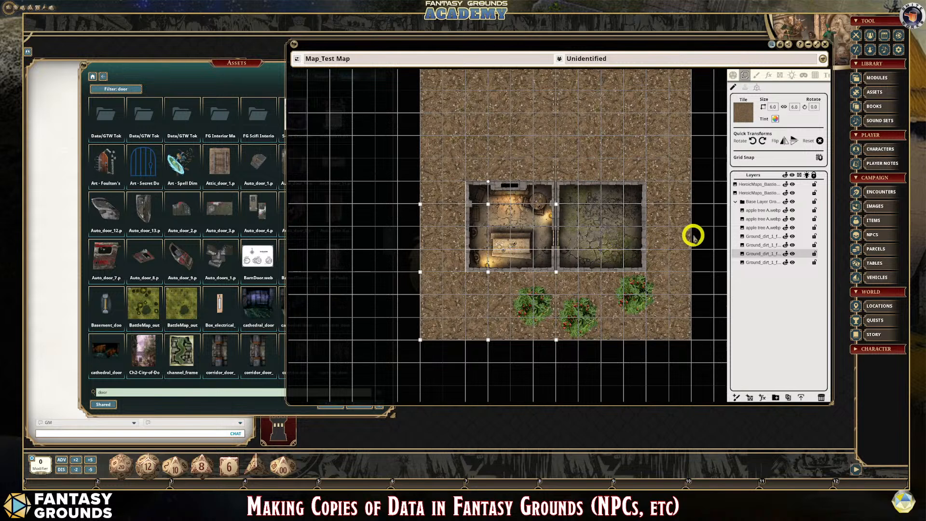
- Clear the tile selection and collapse the Base Layer Ground folder
{"action": "left_click", "coordinate": [709, 227]}
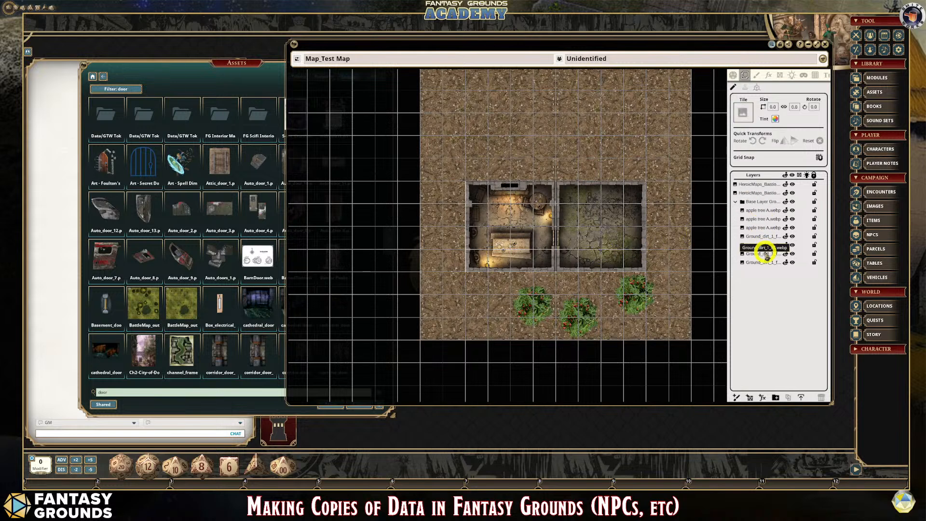
{"action": "left_click", "coordinate": [736, 202]}
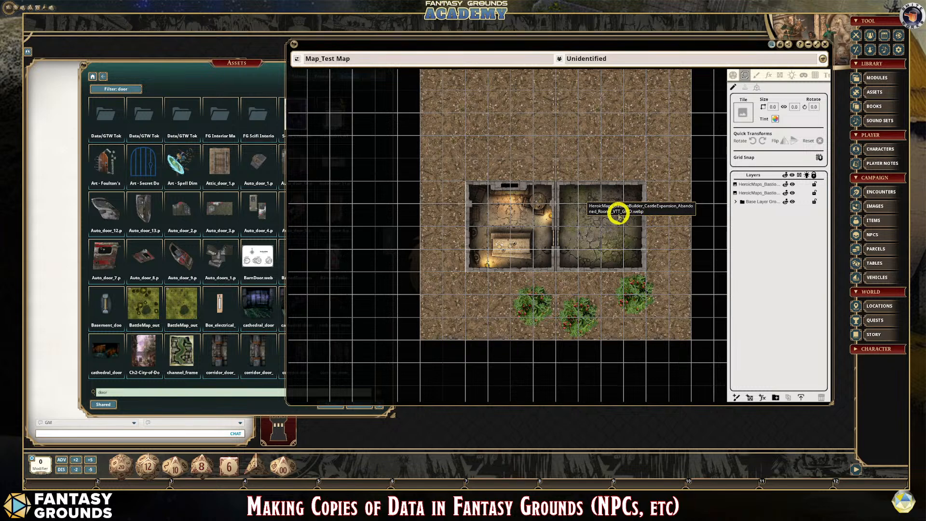
{"action": "scroll", "coordinate": [582, 252], "scroll_direction": "up", "scroll_amount": 2}
{"action": "scroll", "coordinate": [586, 250], "scroll_direction": "down", "scroll_amount": 1}
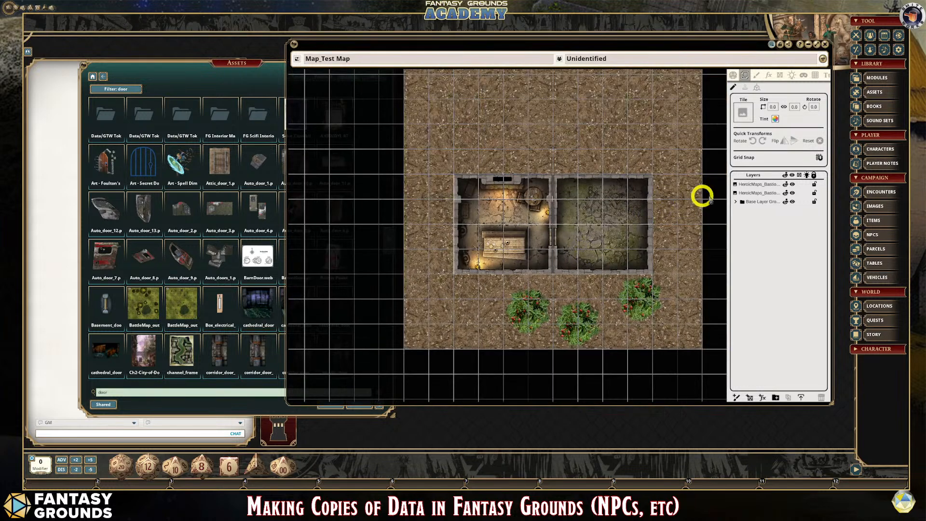
- Add a new layer folder above the two room layers and name it Building
{"action": "left_click", "coordinate": [754, 186]}
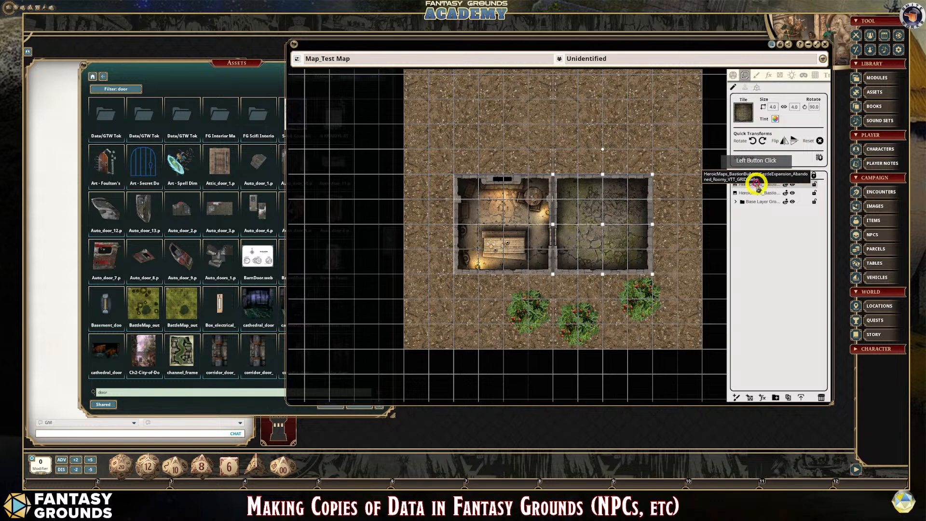
{"action": "left_click", "coordinate": [776, 398]}
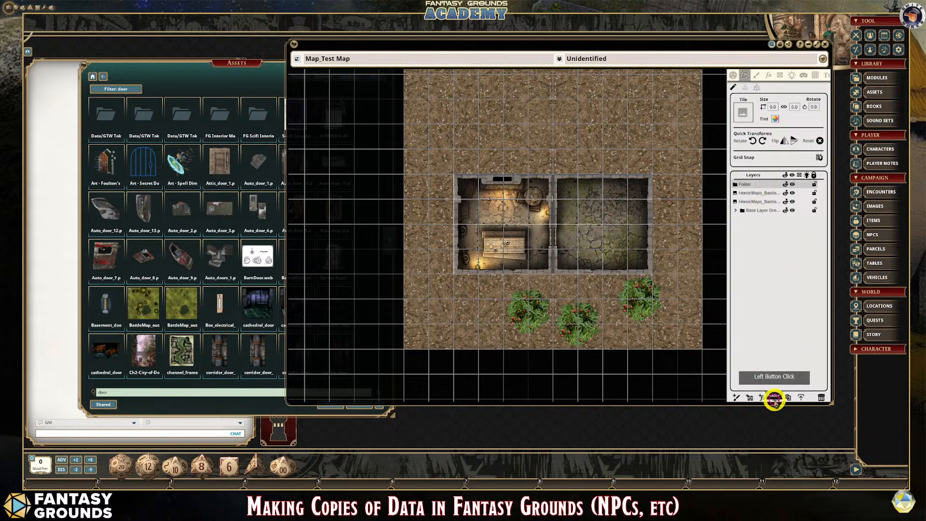
{"action": "double_click", "coordinate": [740, 185]}
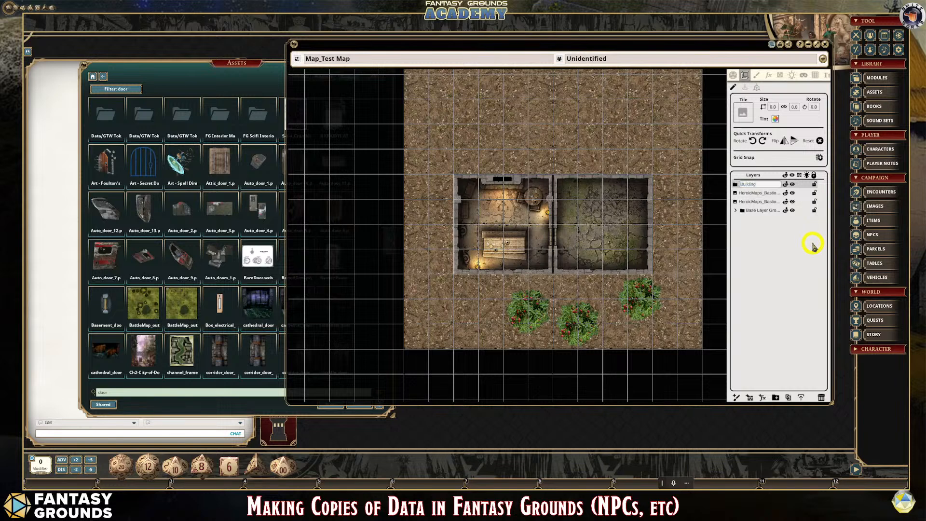
- Move both room layers into the Building folder and select the folder so both rooms are selected together
{"action": "mouse_move", "coordinate": [757, 193]}
{"action": "left_mouse_down"}
{"action": "mouse_move", "coordinate": [756, 184]}
{"action": "mouse_move", "coordinate": [755, 193]}
{"action": "left_mouse_up"}
{"action": "left_click", "coordinate": [757, 193]}
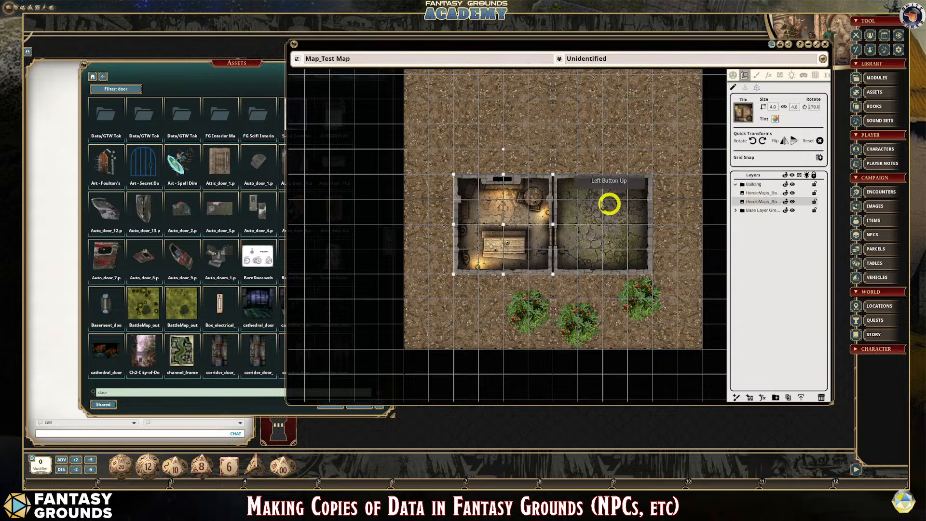
{"action": "left_click", "coordinate": [752, 186]}
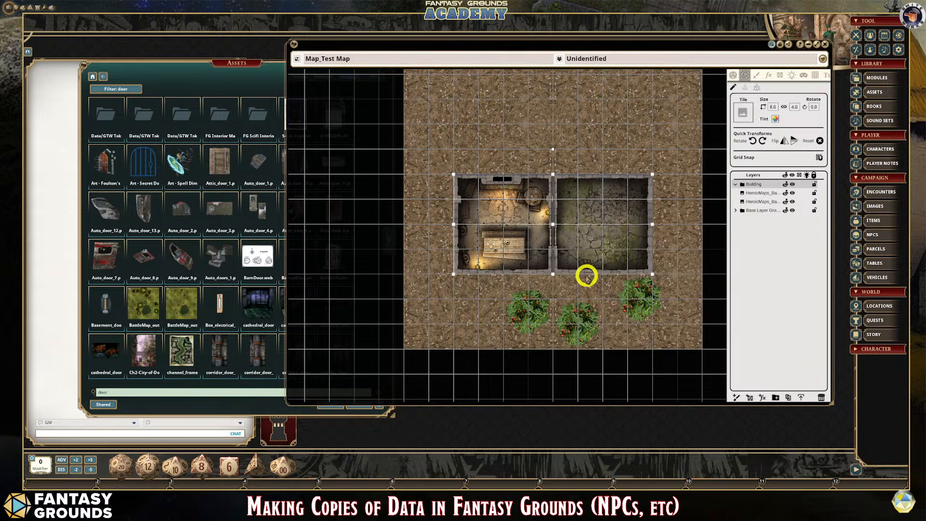
{"action": "scroll", "coordinate": [584, 270], "scroll_direction": "up", "scroll_amount": 3}
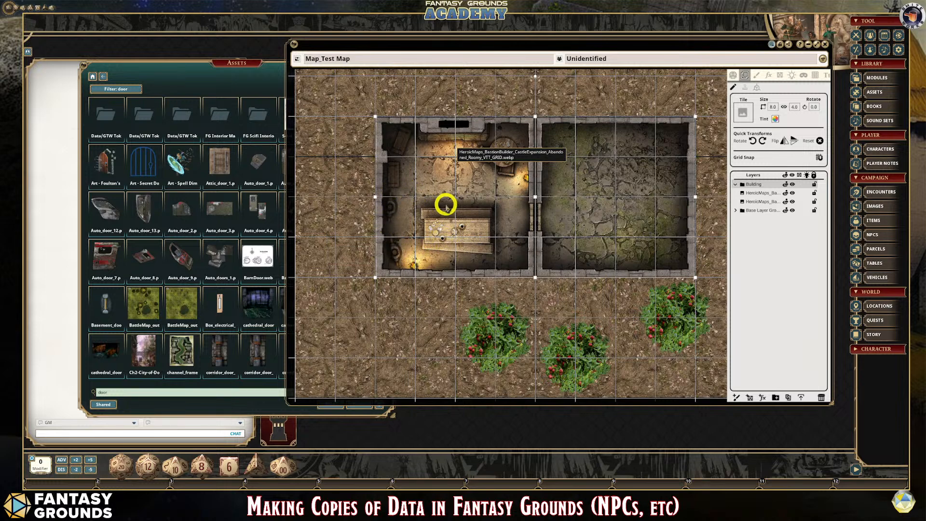
{"action": "scroll", "coordinate": [622, 261], "scroll_direction": "down", "scroll_amount": 1}
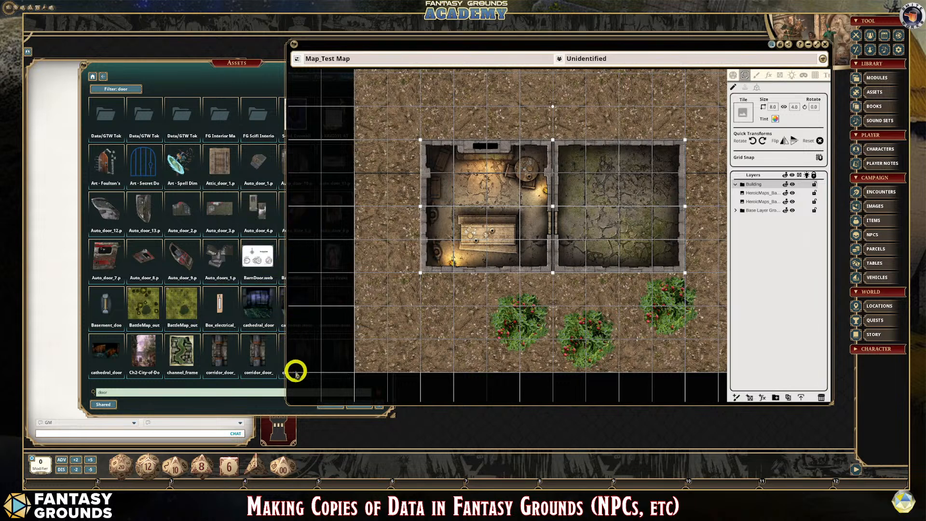
- Go to the next page of door assets and load Door 24.webp as the tile to stamp
{"action": "left_click", "coordinate": [248, 402]}
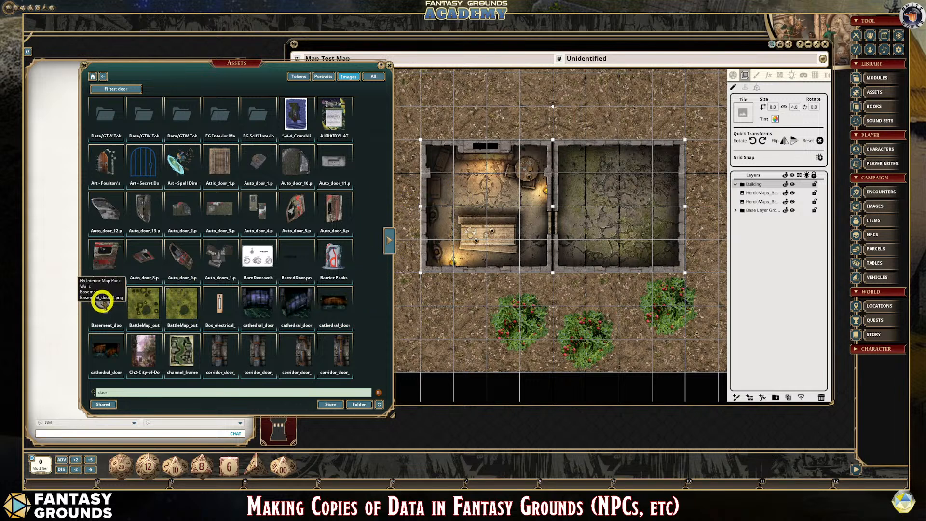
{"action": "left_click", "coordinate": [388, 239]}
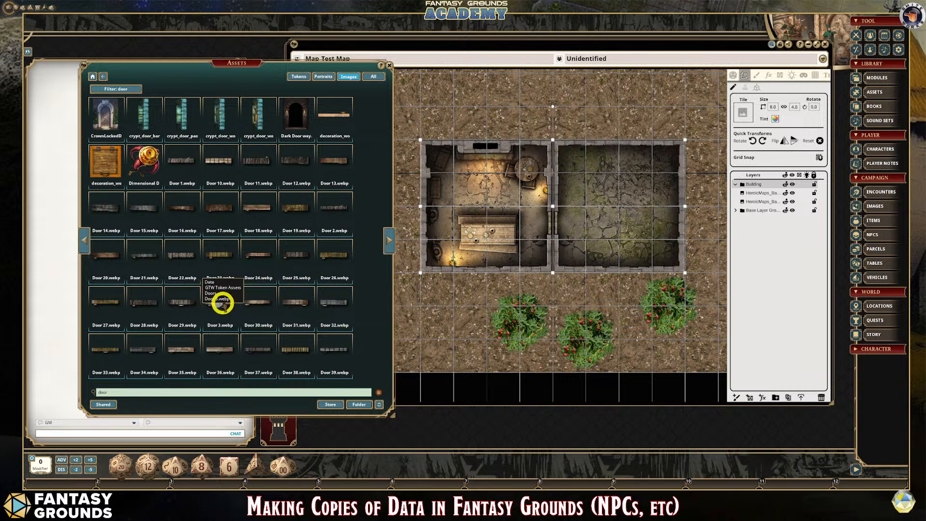
{"action": "left_click", "coordinate": [746, 89]}
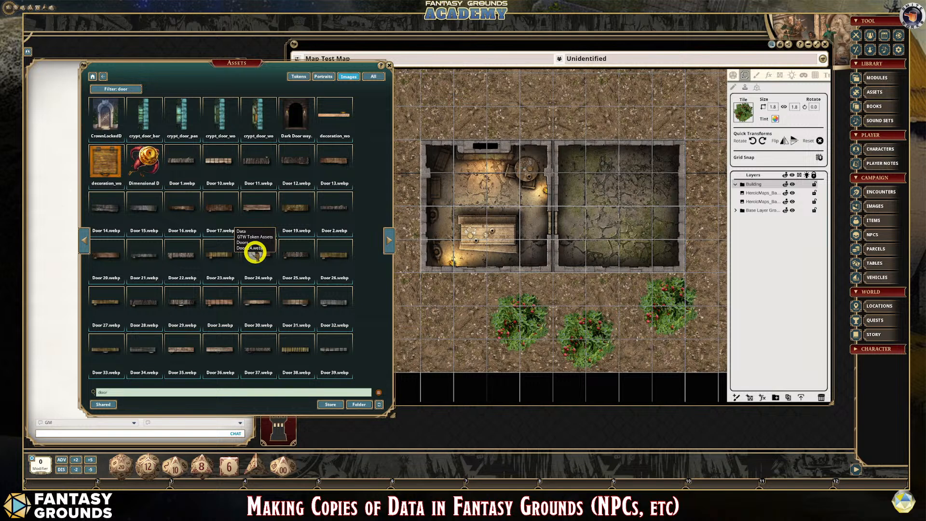
{"action": "left_click", "coordinate": [746, 113]}
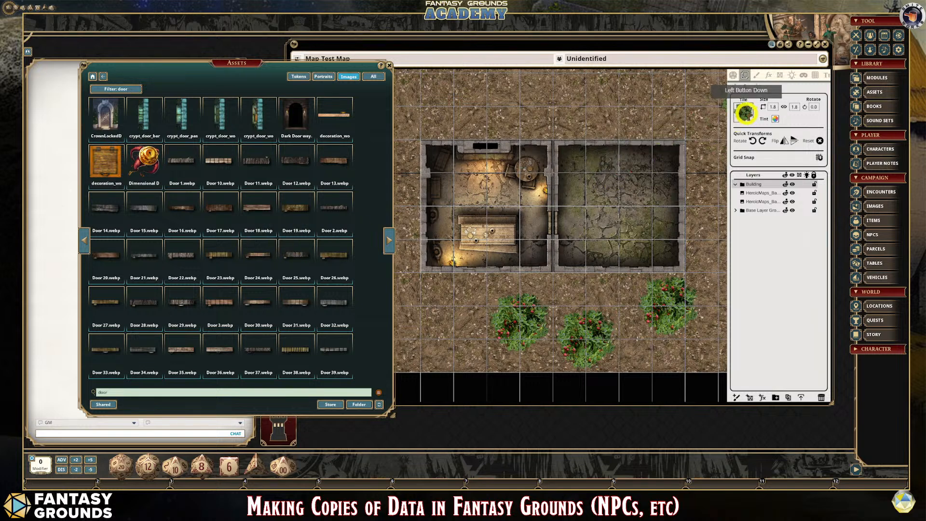
{"action": "left_click_drag", "start_coordinate": [746, 113], "coordinate": [746, 114]}
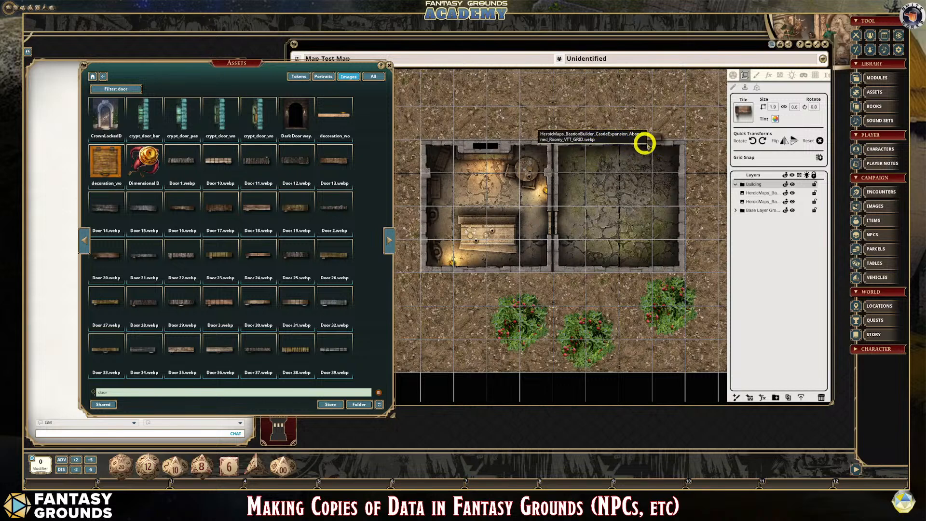
- Size the door stamp to about 0.9 by 0.3, rotate it to 270 degrees and stamp it twice on the empty room's right wall
{"action": "left_click", "coordinate": [773, 108]}
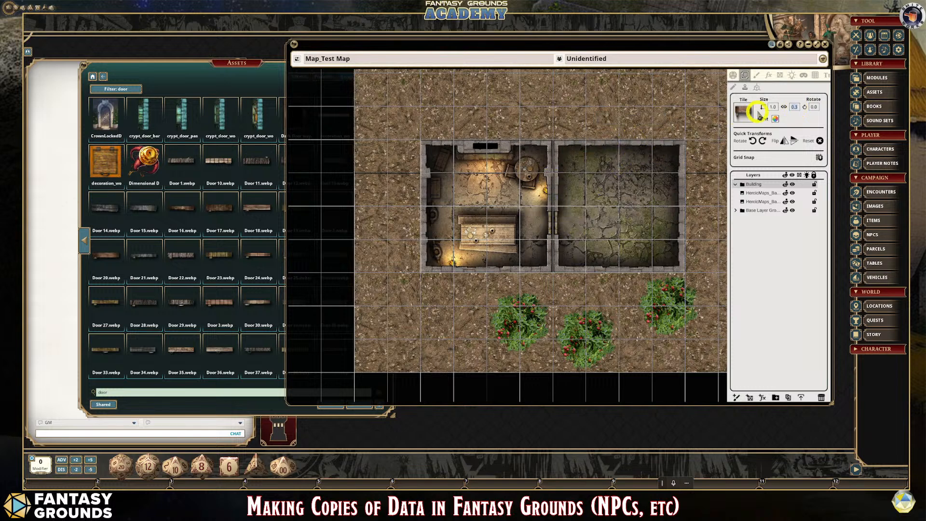
{"action": "left_click", "coordinate": [755, 140]}
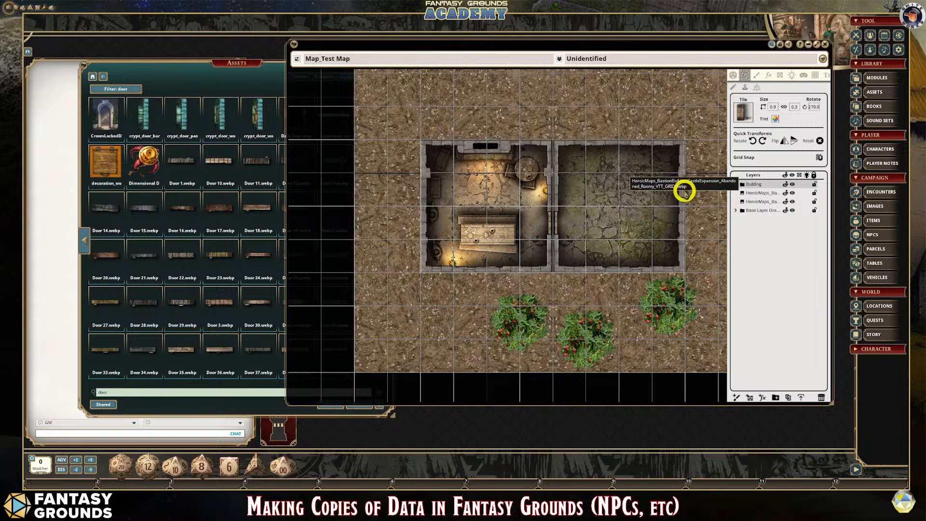
{"action": "left_click", "coordinate": [682, 191]}
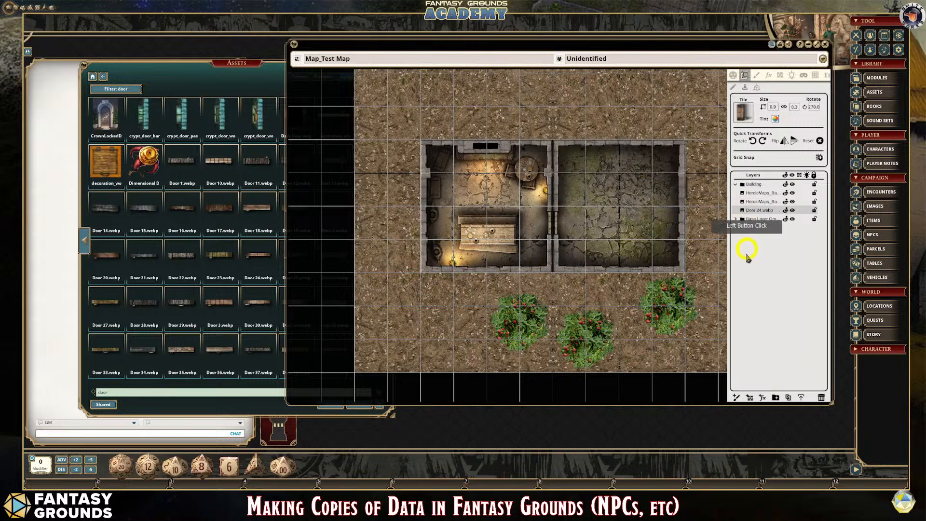
{"action": "left_click", "coordinate": [683, 185]}
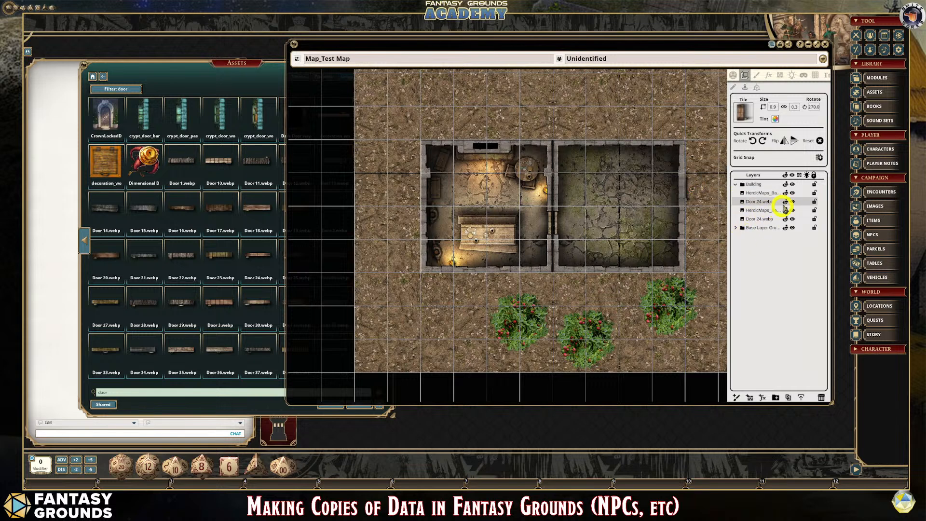
- Move one Door 24.webp layer above the room layers in the Building folder and delete the duplicate door layer
{"action": "left_click", "coordinate": [733, 87]}
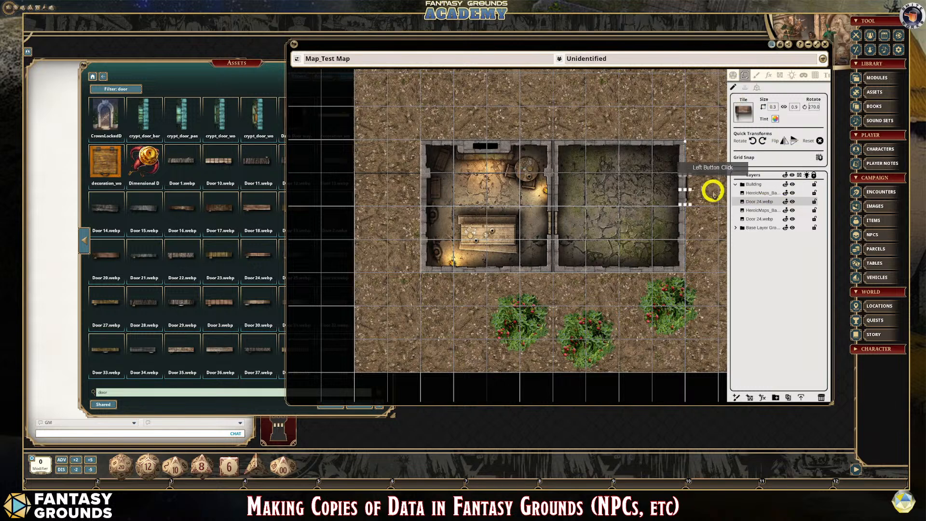
{"action": "left_click_drag", "start_coordinate": [757, 221], "coordinate": [758, 193]}
{"action": "scroll", "coordinate": [719, 200], "scroll_direction": "up", "scroll_amount": 5}
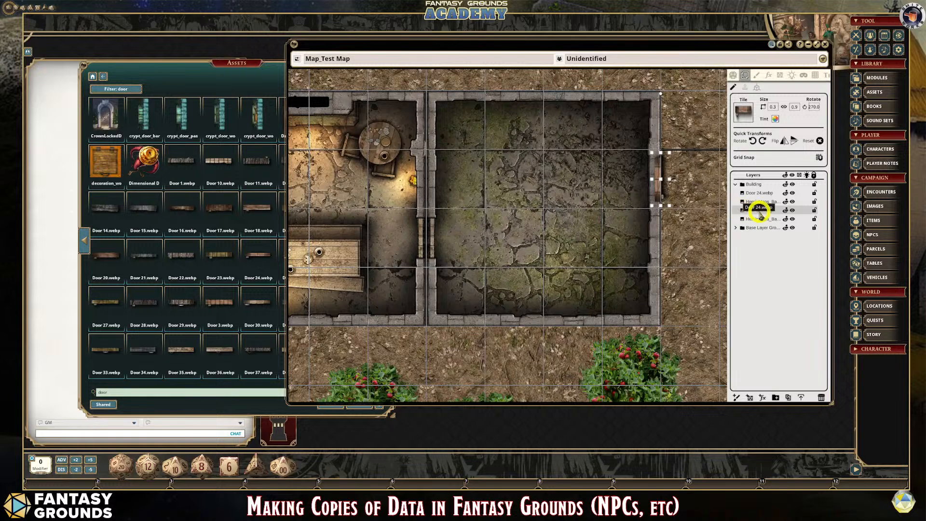
{"action": "left_click", "coordinate": [822, 399]}
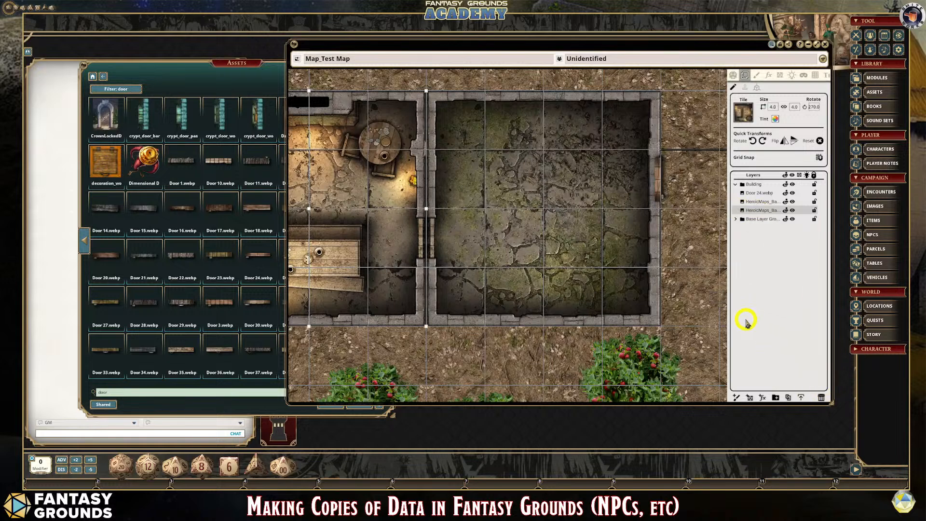
- Stretch the door on the empty room's right wall to about 0.3 by 1.1 so it fills the opening
{"action": "scroll", "coordinate": [694, 204], "scroll_direction": "up", "scroll_amount": 2}
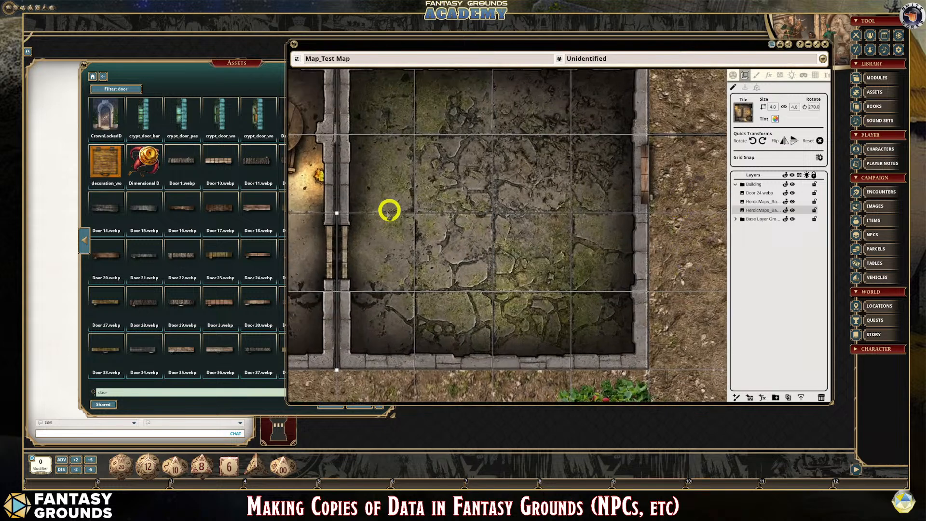
{"action": "left_click", "coordinate": [647, 162]}
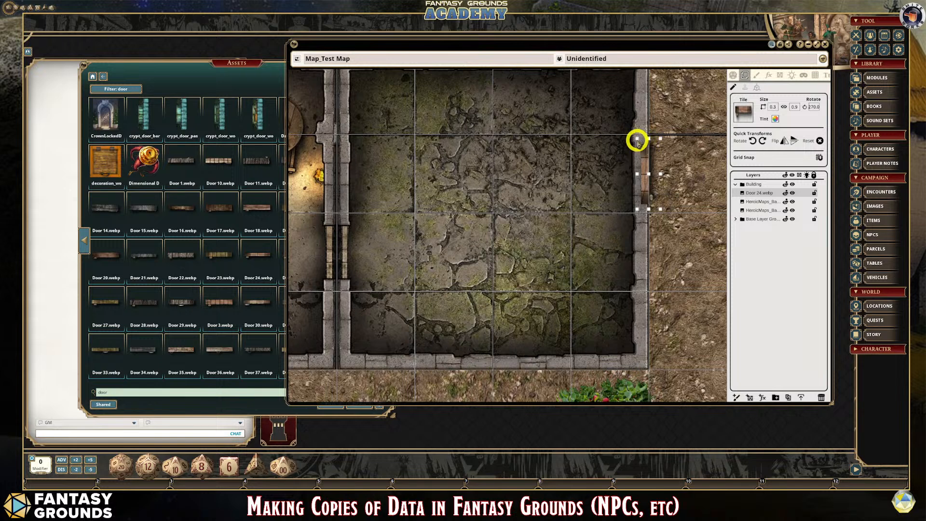
{"action": "mouse_move", "coordinate": [638, 140]}
{"action": "left_mouse_down"}
{"action": "mouse_move", "coordinate": [635, 132]}
{"action": "mouse_move", "coordinate": [645, 152]}
{"action": "mouse_move", "coordinate": [639, 143]}
{"action": "left_mouse_up"}
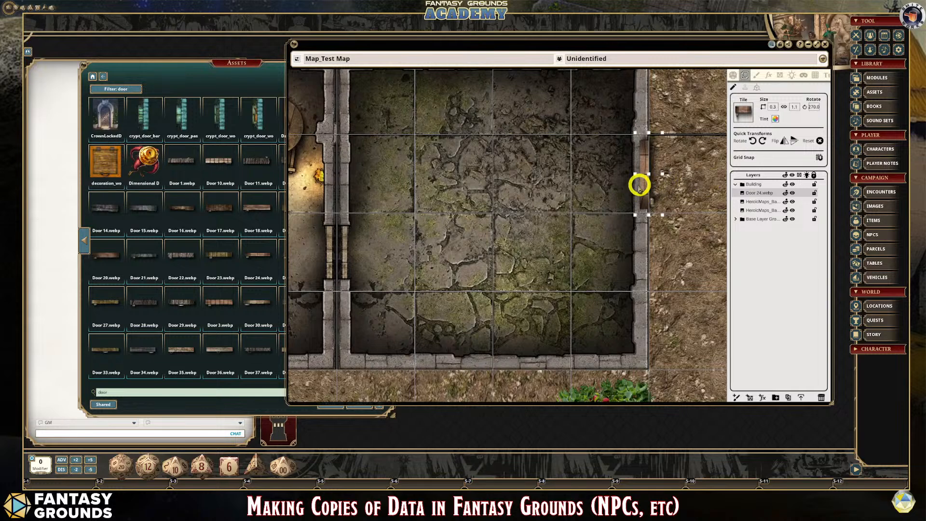
{"action": "left_click", "coordinate": [679, 238]}
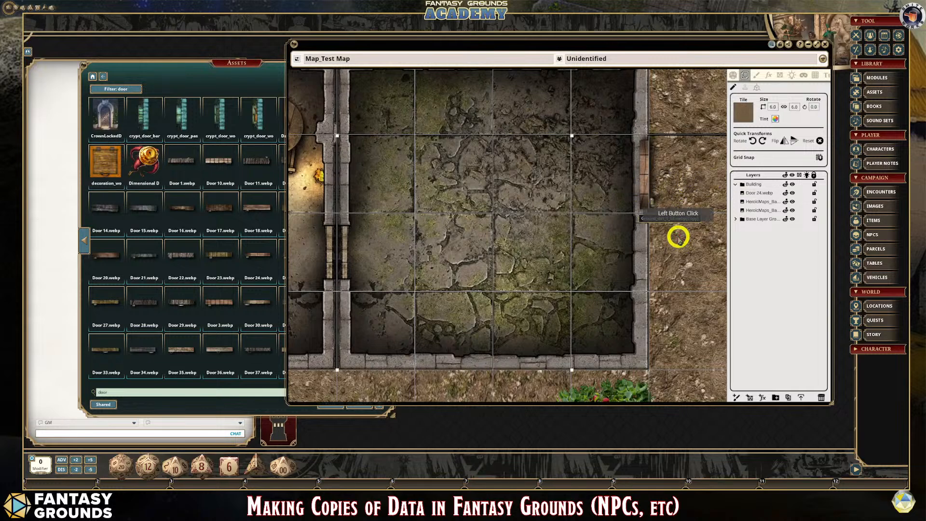
- Examine the placed door and the shared wall with its doorway between the two rooms
{"action": "scroll", "coordinate": [681, 236], "scroll_direction": "down", "scroll_amount": 2}
{"action": "scroll", "coordinate": [699, 227], "scroll_direction": "up", "scroll_amount": 5}
{"action": "scroll", "coordinate": [638, 193], "scroll_direction": "down", "scroll_amount": 2}
{"action": "scroll", "coordinate": [638, 193], "scroll_direction": "down", "scroll_amount": 1}
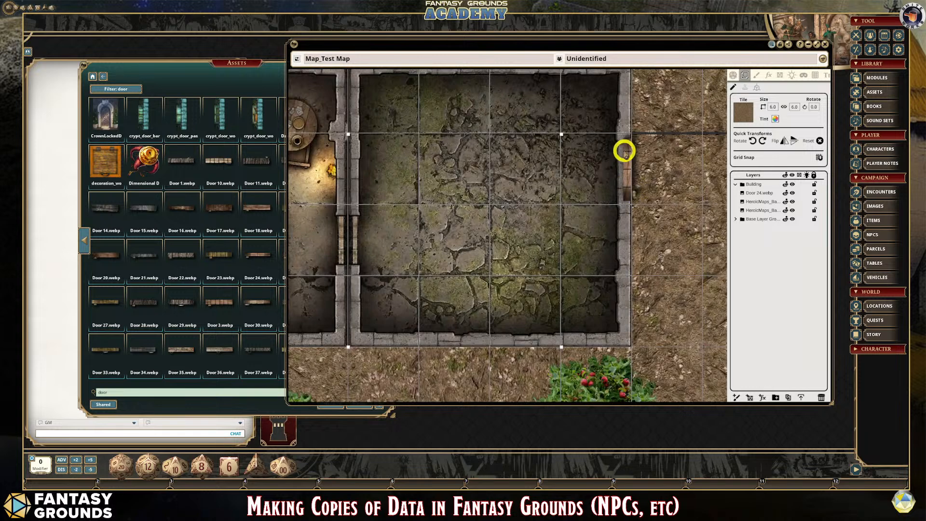
{"action": "scroll", "coordinate": [328, 248], "scroll_direction": "up", "scroll_amount": 1}
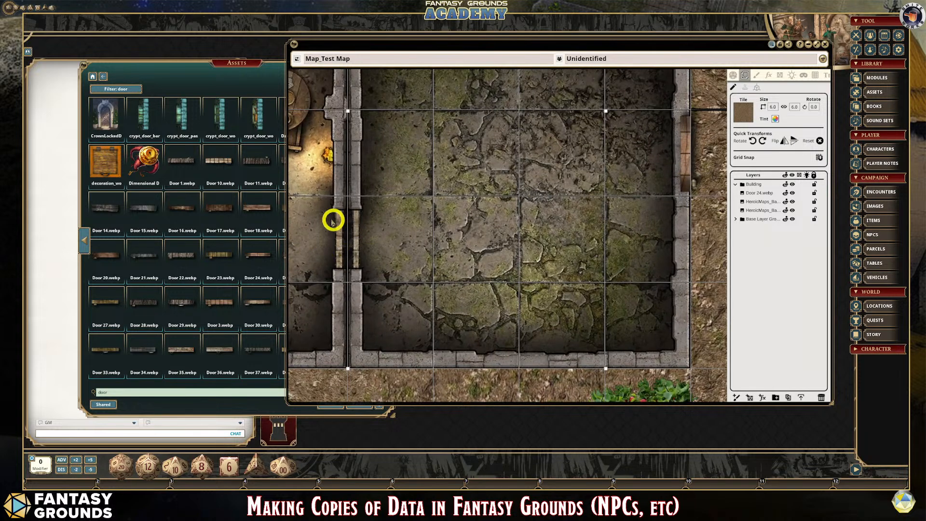
{"action": "scroll", "coordinate": [387, 244], "scroll_direction": "down", "scroll_amount": 4}
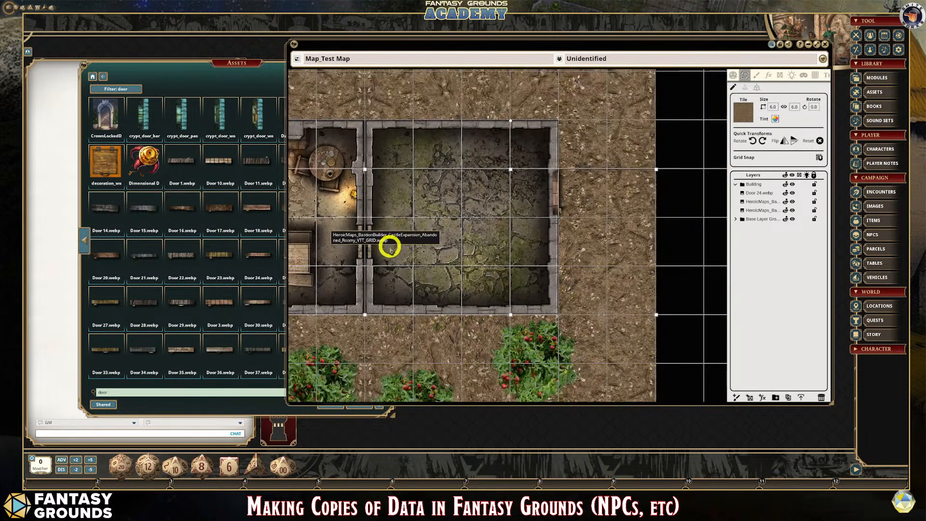
{"action": "scroll", "coordinate": [314, 220], "scroll_direction": "up", "scroll_amount": 3}
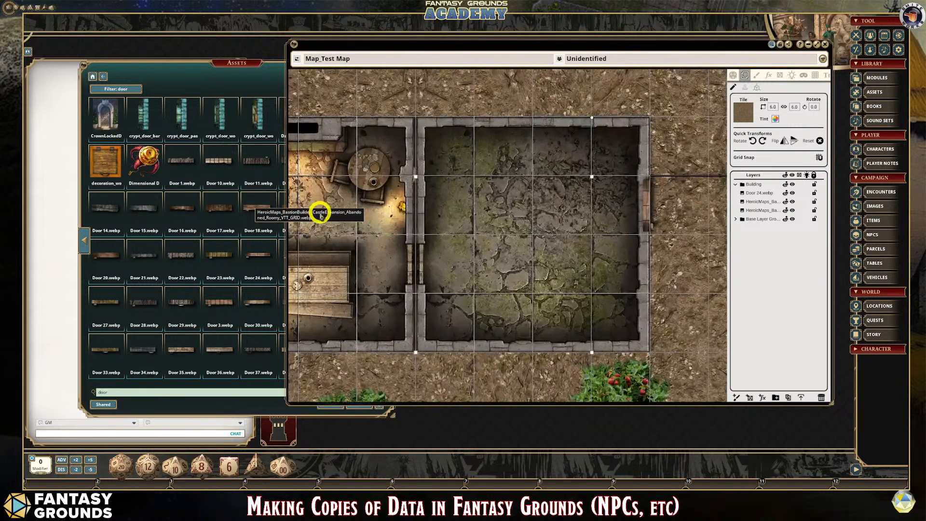
{"action": "scroll", "coordinate": [425, 192], "scroll_direction": "up", "scroll_amount": 2}
{"action": "scroll", "coordinate": [425, 191], "scroll_direction": "down", "scroll_amount": 2}
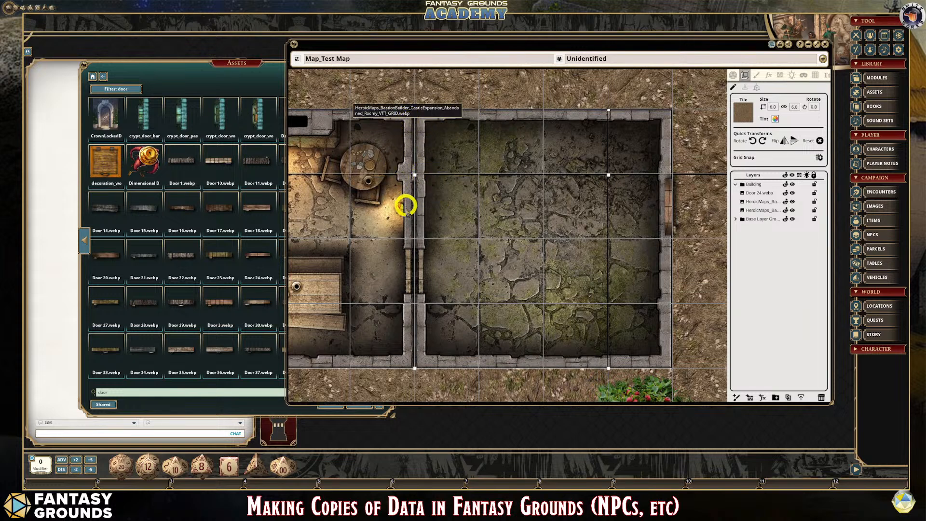
{"action": "scroll", "coordinate": [600, 280], "scroll_direction": "down", "scroll_amount": 3}
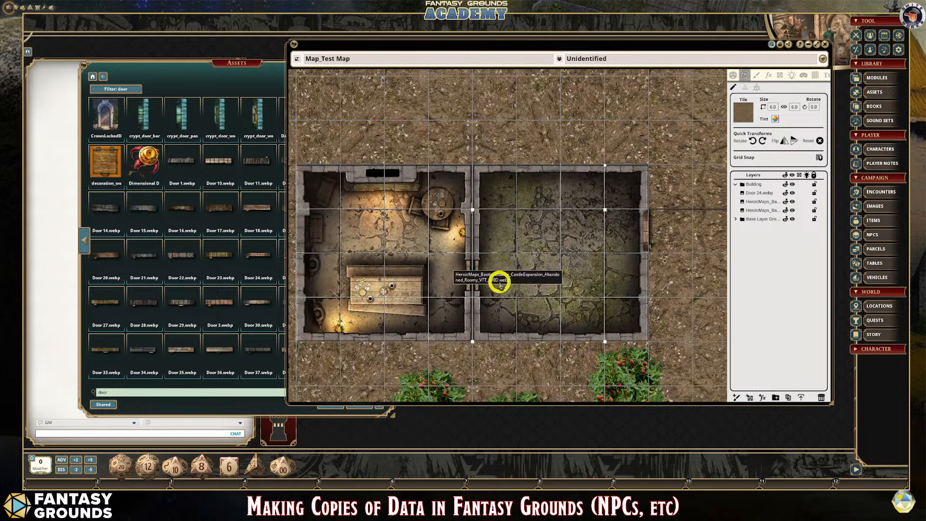
{"action": "scroll", "coordinate": [481, 236], "scroll_direction": "down", "scroll_amount": 1}
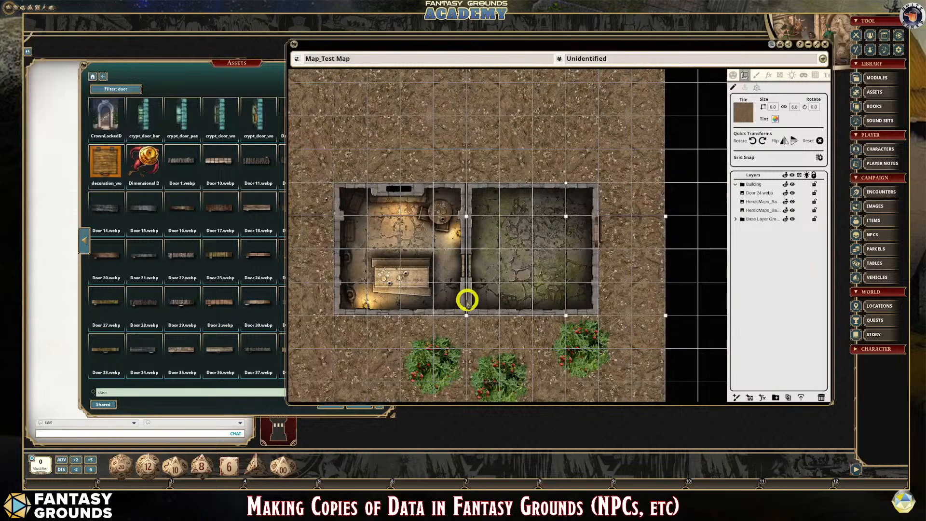
{"action": "scroll", "coordinate": [475, 305], "scroll_direction": "up", "scroll_amount": 2}
{"action": "scroll", "coordinate": [476, 306], "scroll_direction": "down", "scroll_amount": 2}
{"action": "scroll", "coordinate": [471, 256], "scroll_direction": "up", "scroll_amount": 2}
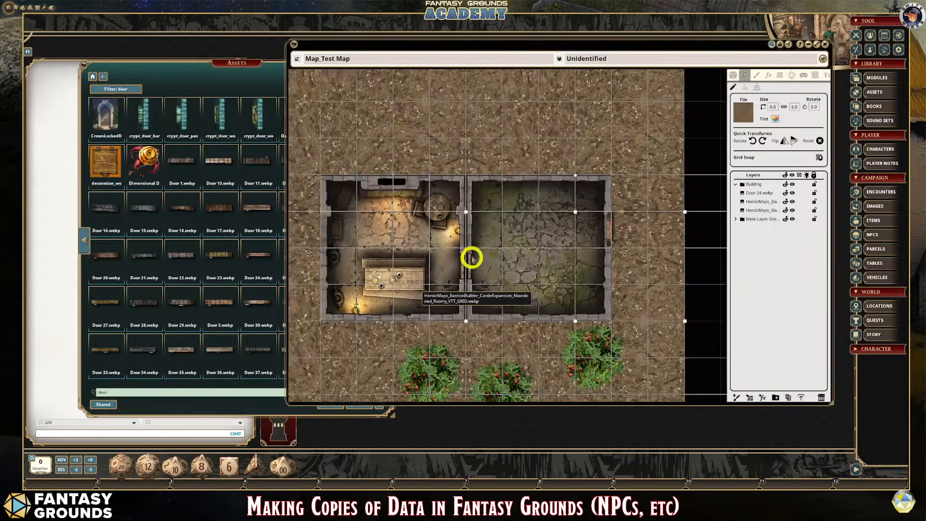
{"action": "scroll", "coordinate": [478, 284], "scroll_direction": "up", "scroll_amount": 2}
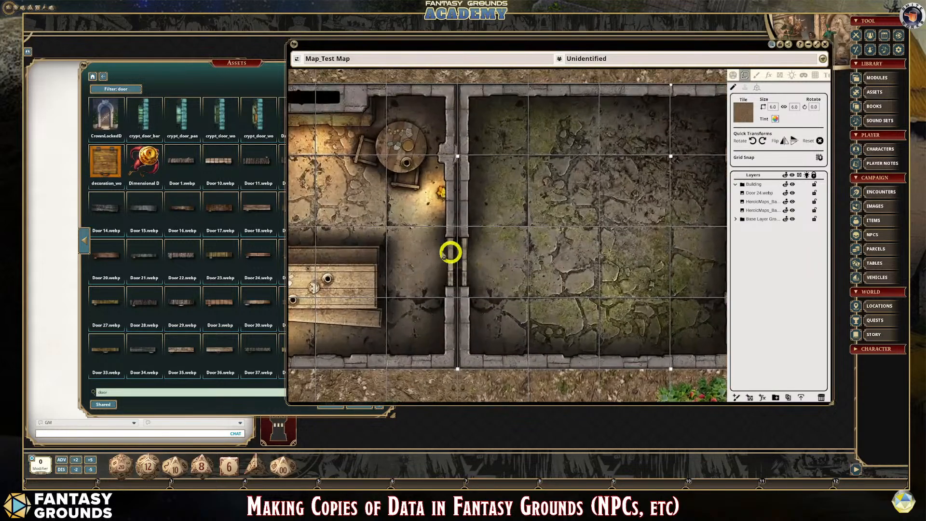
{"action": "scroll", "coordinate": [461, 259], "scroll_direction": "down", "scroll_amount": 2}
{"action": "scroll", "coordinate": [465, 263], "scroll_direction": "up", "scroll_amount": 3}
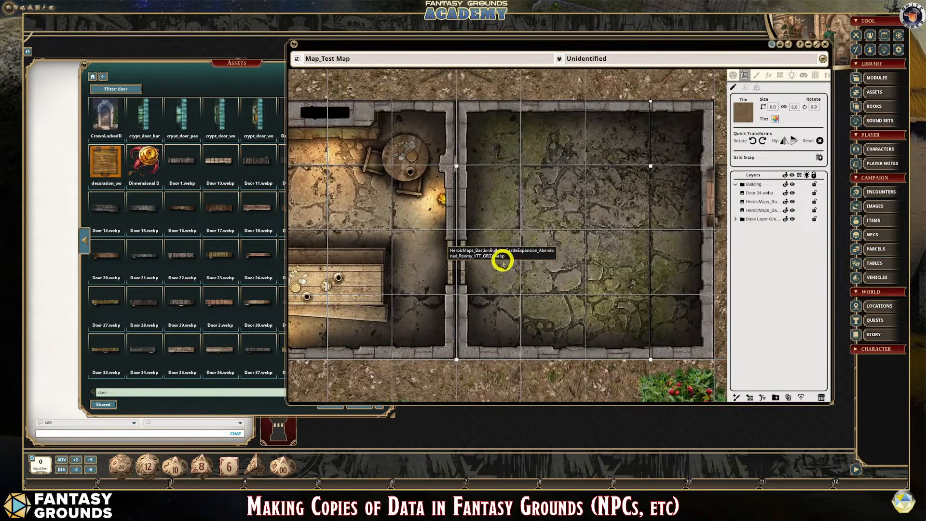
{"action": "scroll", "coordinate": [510, 252], "scroll_direction": "down", "scroll_amount": 1}
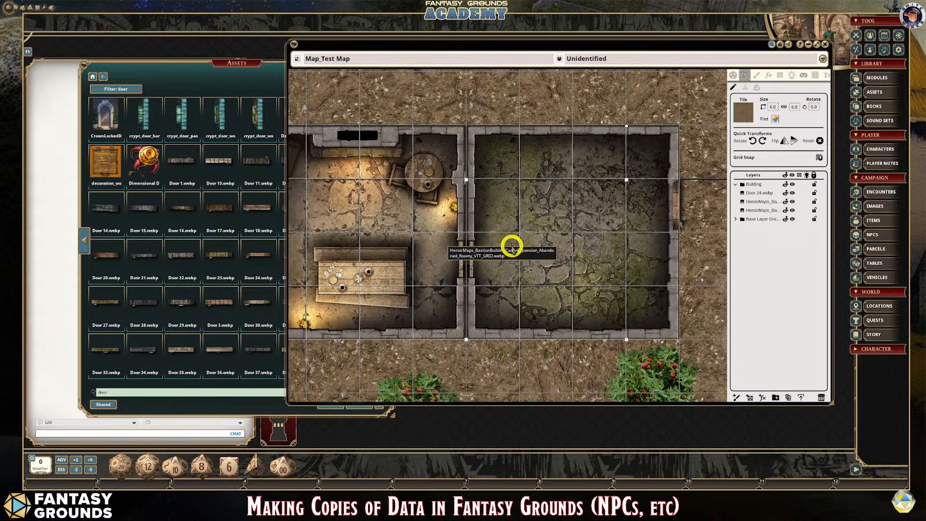
{"action": "scroll", "coordinate": [619, 267], "scroll_direction": "up", "scroll_amount": 1}
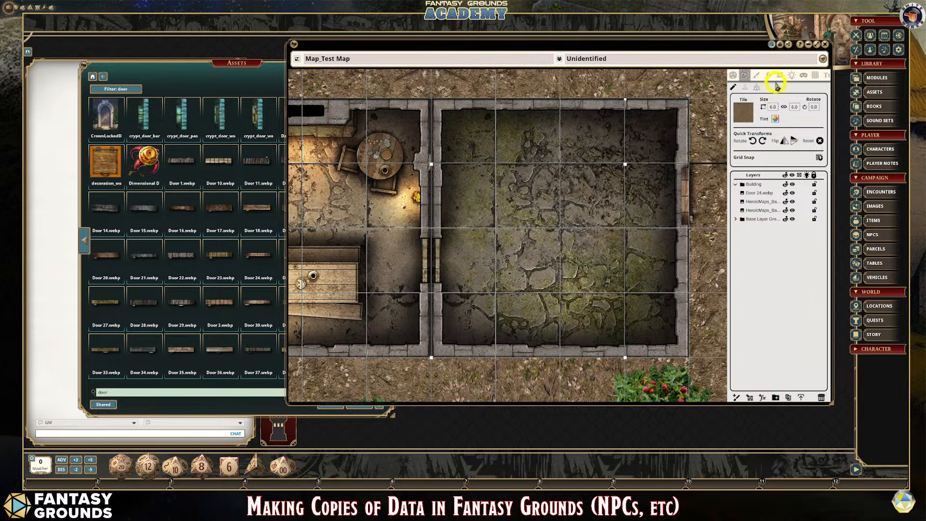
- Duplicate the Door 24.webp layer at the top of the Building folder and place the copied door in the doorway between the two rooms
{"action": "left_click", "coordinate": [762, 193]}
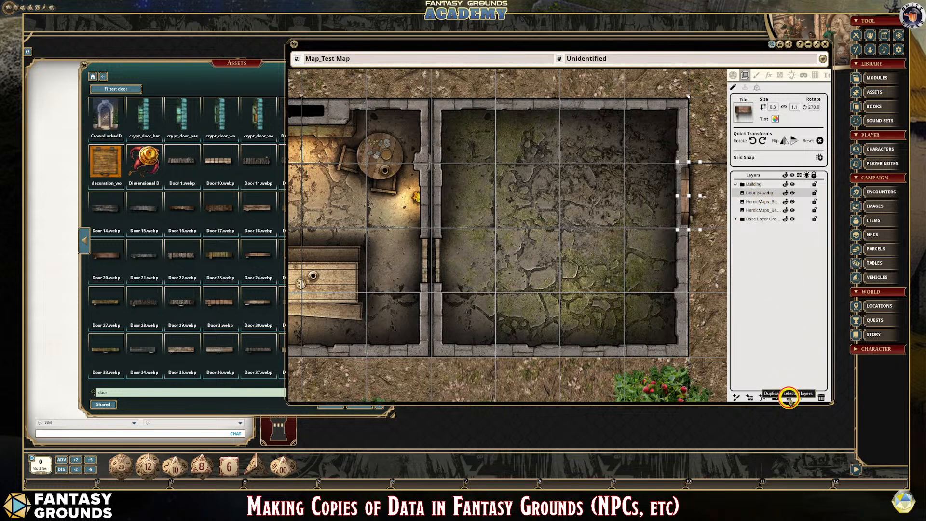
{"action": "left_click", "coordinate": [789, 398]}
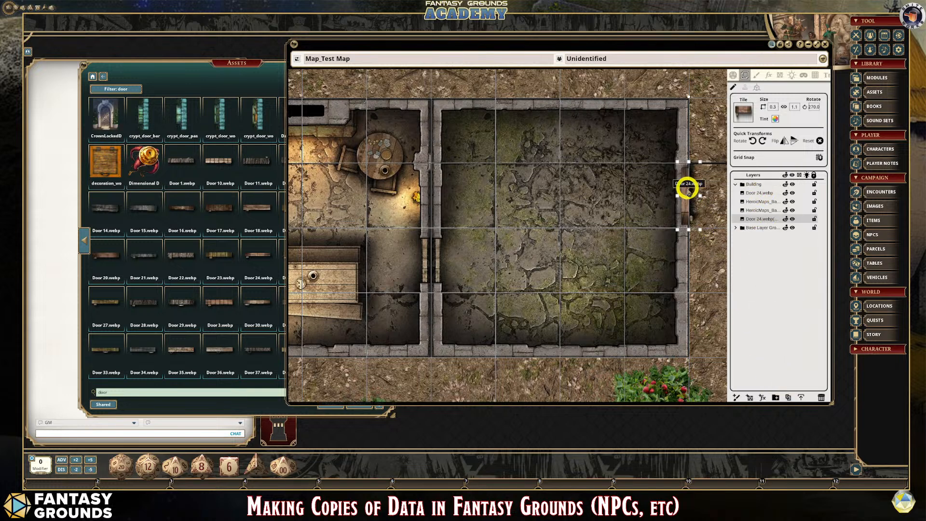
{"action": "left_click_drag", "start_coordinate": [762, 221], "coordinate": [761, 191]}
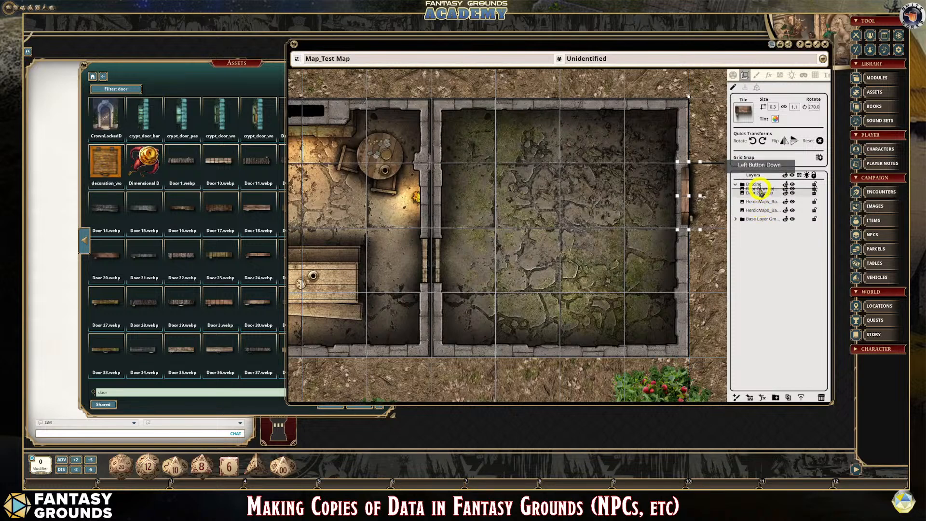
{"action": "left_click_drag", "start_coordinate": [690, 189], "coordinate": [430, 261]}
{"action": "scroll", "coordinate": [415, 285], "scroll_direction": "up", "scroll_amount": 4}
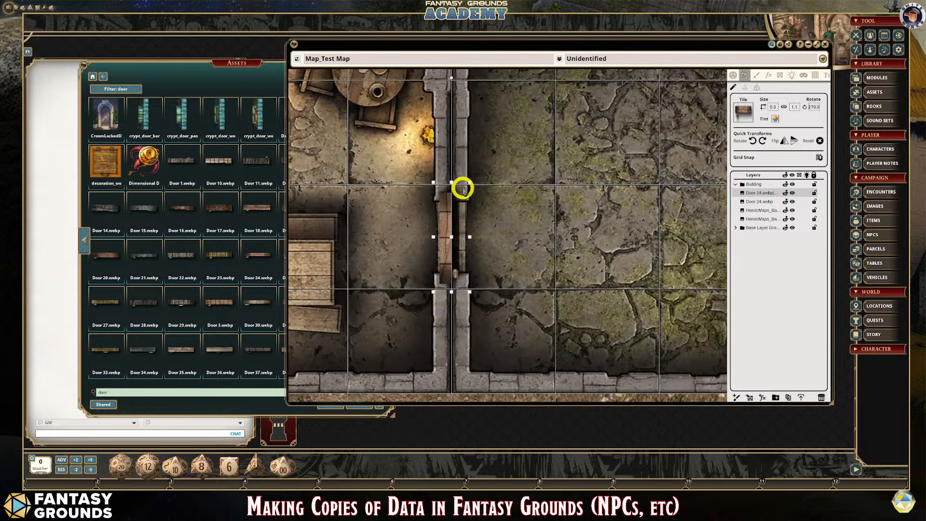
- Try to resize the copied door in the shared doorway from its corner handle
{"action": "left_click", "coordinate": [470, 185]}
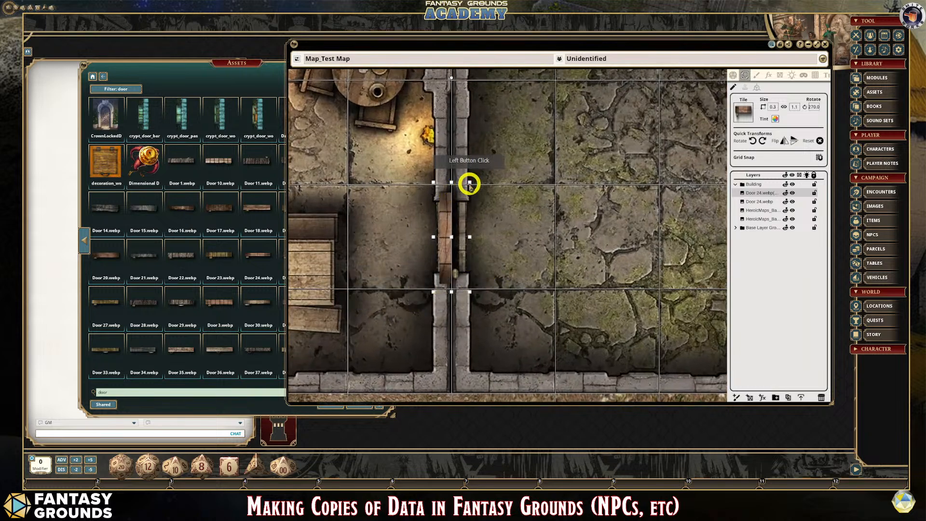
{"action": "left_click_drag", "start_coordinate": [470, 185], "coordinate": [600, 182]}
{"action": "left_click", "coordinate": [747, 87]}
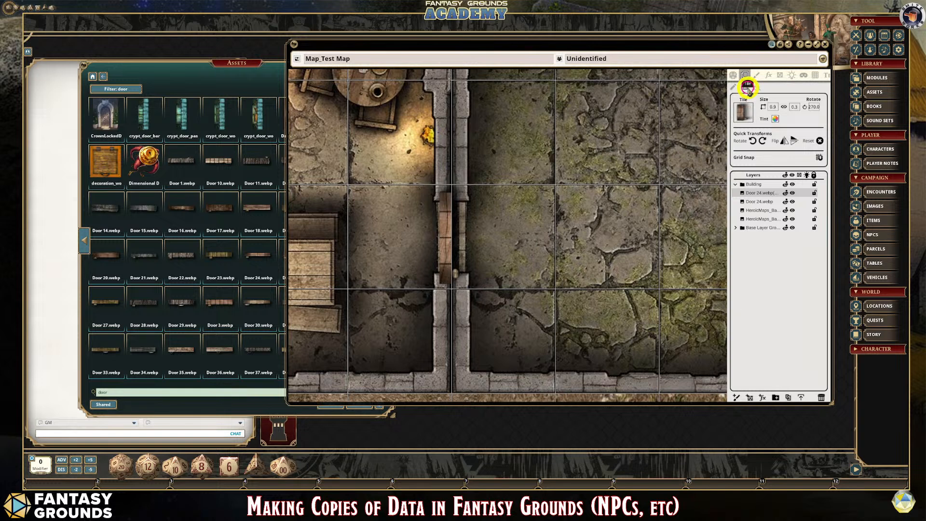
{"action": "left_click", "coordinate": [446, 201]}
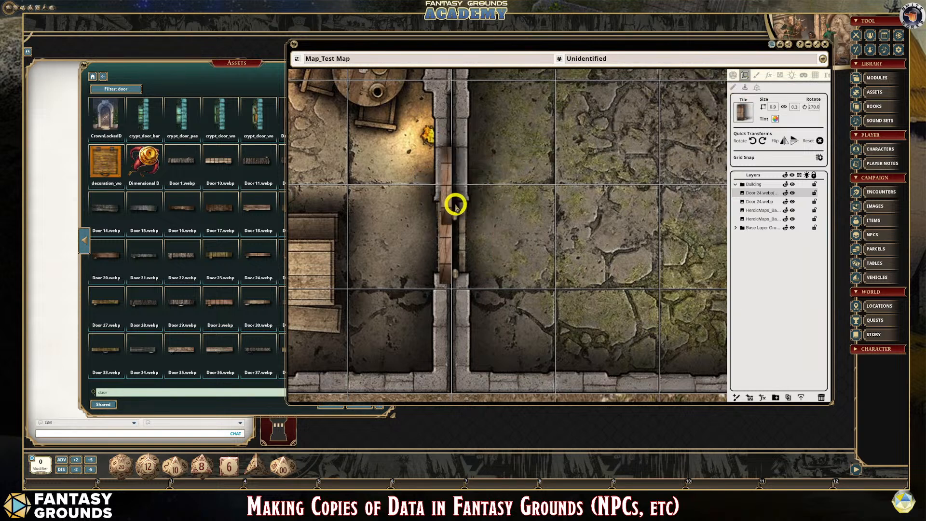
{"action": "left_click", "coordinate": [733, 87]}
{"action": "left_click", "coordinate": [447, 200]}
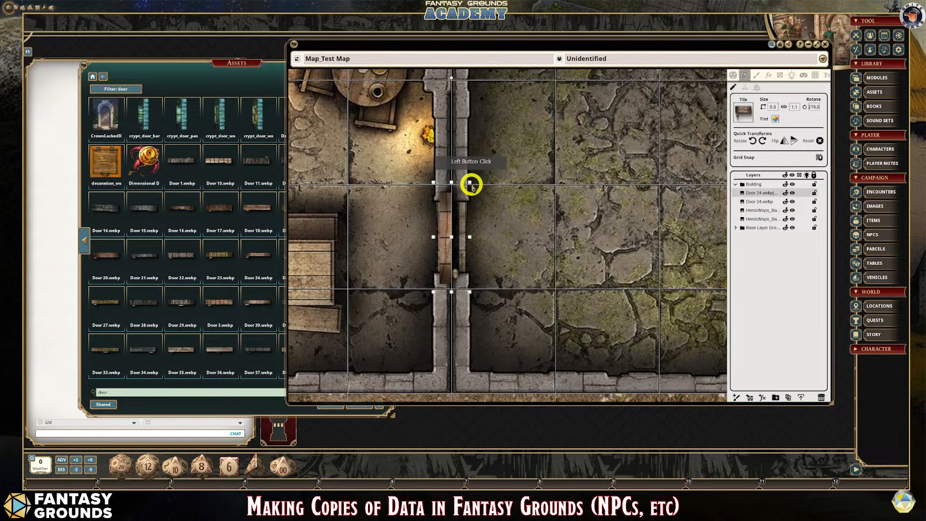
{"action": "left_click", "coordinate": [470, 183], "text": "shift"}
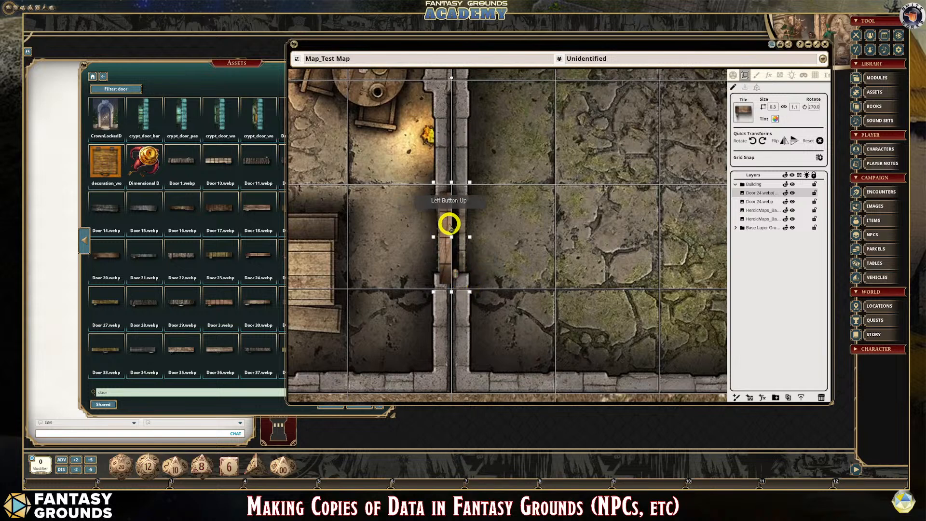
- Move the copied door into the empty room, undo the accidental shift of the room, and return the door to the shared doorway
{"action": "left_click_drag", "start_coordinate": [447, 223], "coordinate": [557, 200]}
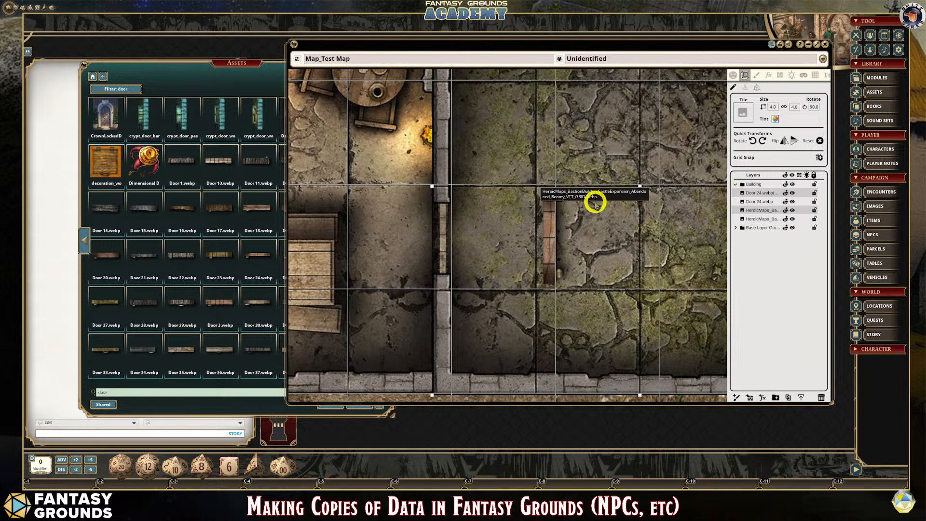
{"action": "key", "text": "ctrl+z"}
{"action": "left_click", "coordinate": [549, 215]}
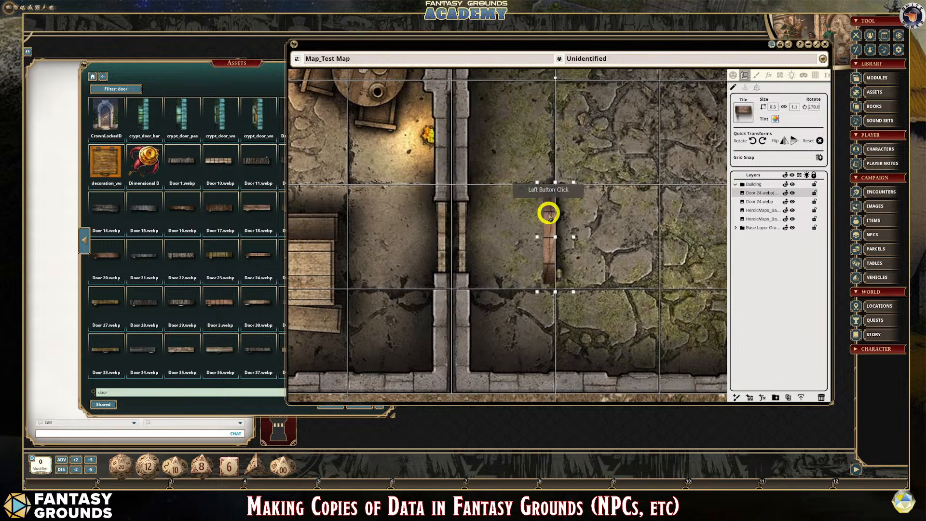
{"action": "left_click", "coordinate": [549, 278]}
{"action": "left_click_drag", "start_coordinate": [550, 278], "coordinate": [457, 212]}
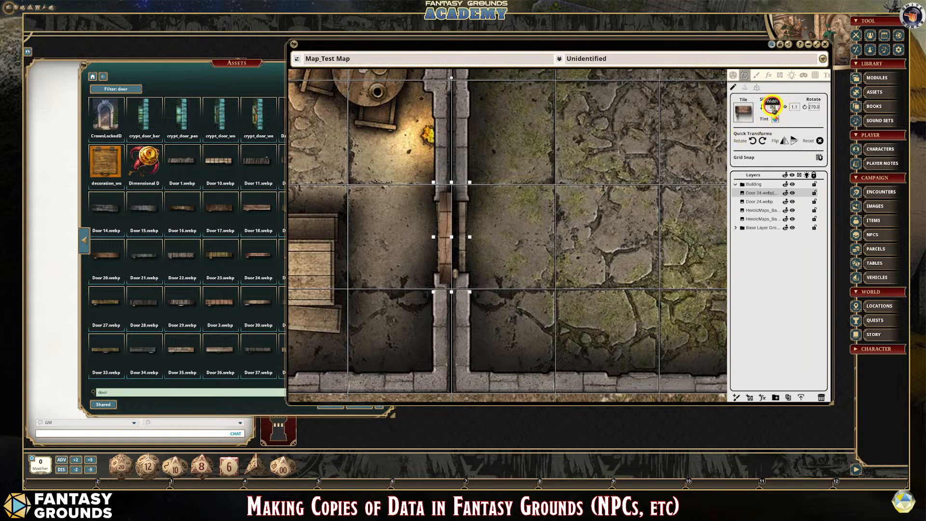
- Shrink the copied door to about 0.3 by 0.8 with grid snap turned off so it fits the shared doorway
{"action": "left_click", "coordinate": [785, 107]}
{"action": "left_click_drag", "start_coordinate": [469, 183], "coordinate": [466, 196]}
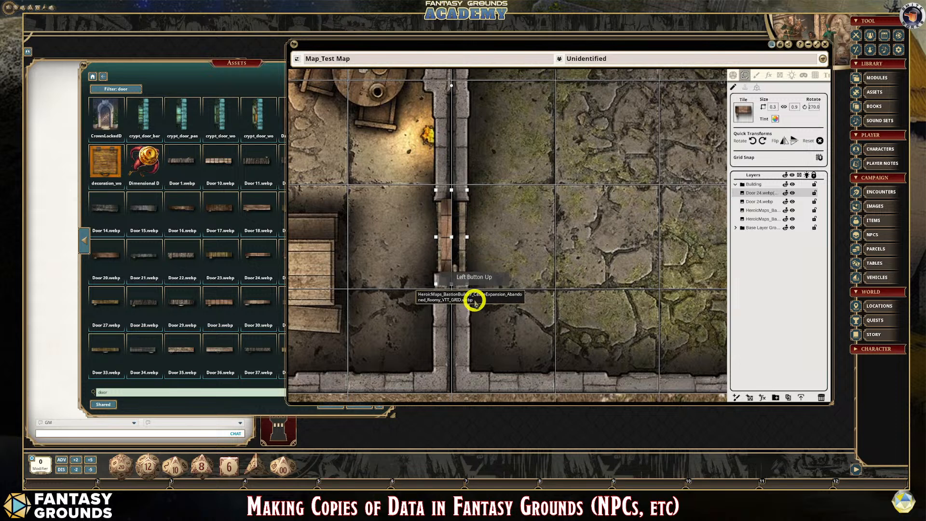
{"action": "left_click", "coordinate": [460, 204]}
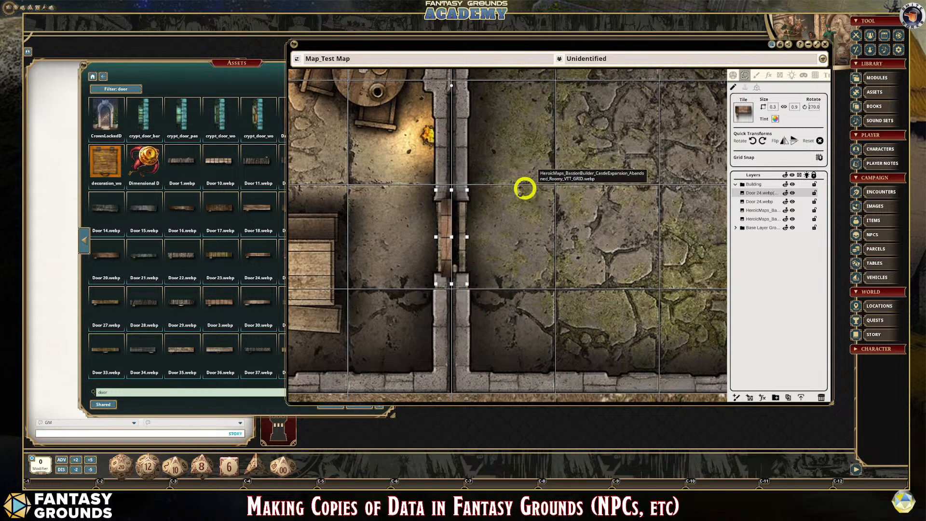
{"action": "left_click_drag", "start_coordinate": [466, 192], "coordinate": [466, 198]}
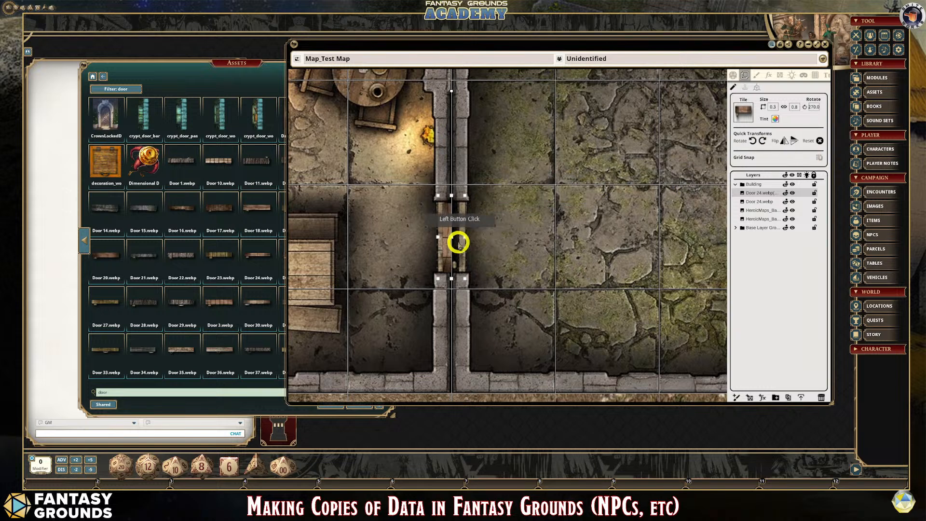
- Shift the copied door slightly toward the middle of the shared wall and fine-tune its size to the opening
{"action": "left_click_drag", "start_coordinate": [448, 232], "coordinate": [451, 234]}
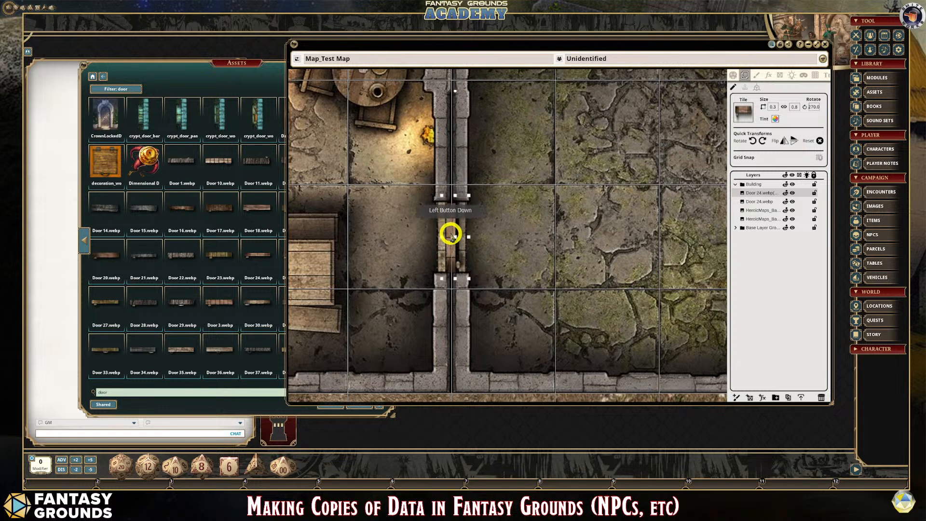
{"action": "scroll", "coordinate": [519, 290], "scroll_direction": "up", "scroll_amount": 2}
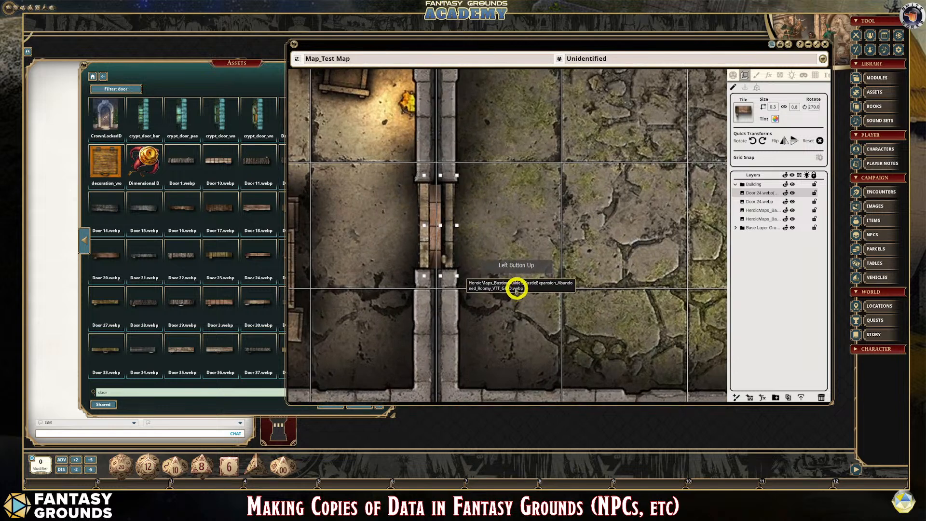
{"action": "left_click", "coordinate": [457, 177]}
{"action": "left_click_drag", "start_coordinate": [457, 176], "coordinate": [458, 176]}
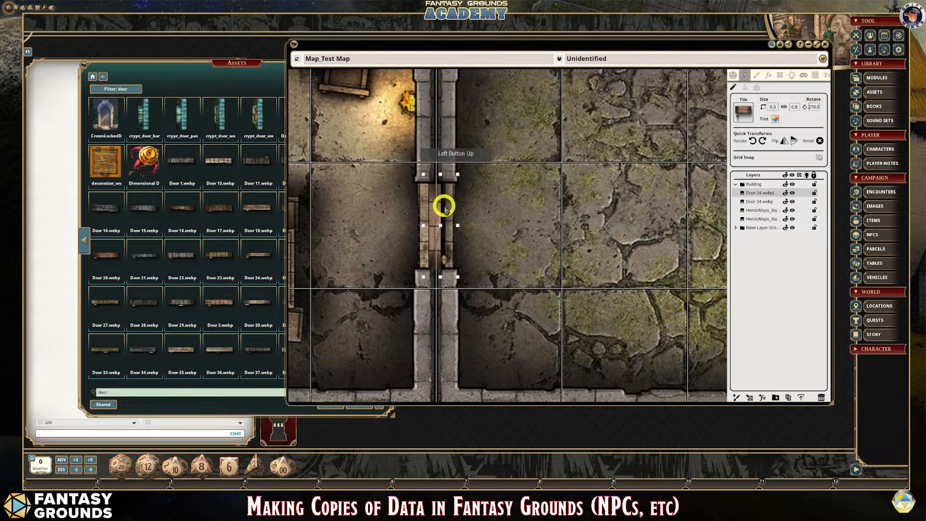
- Try to align the copied door by nudging it right and back left in whole grid squares
{"action": "key", "text": "Right"}
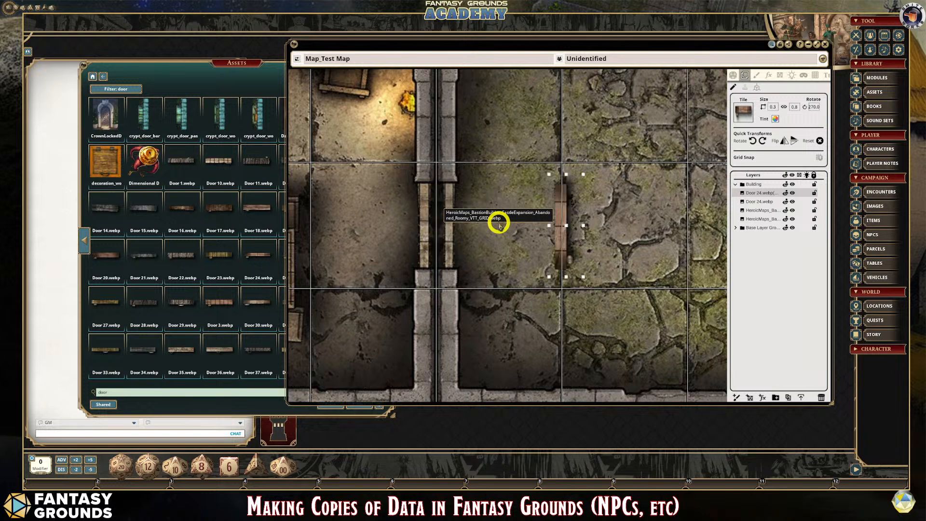
{"action": "key", "text": "Left"}
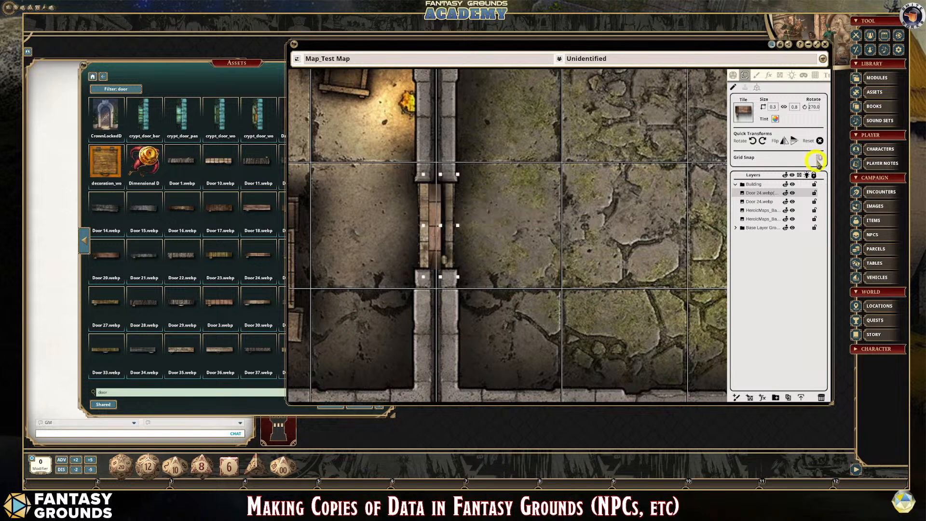
{"action": "key", "text": "Right"}
{"action": "key", "text": "Right"}
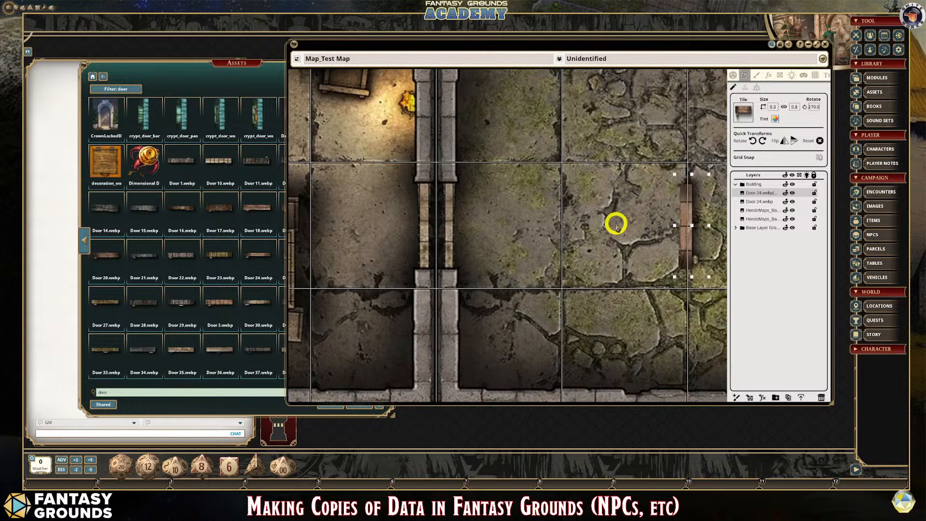
{"action": "key", "text": "Left"}
{"action": "key", "text": "Left"}
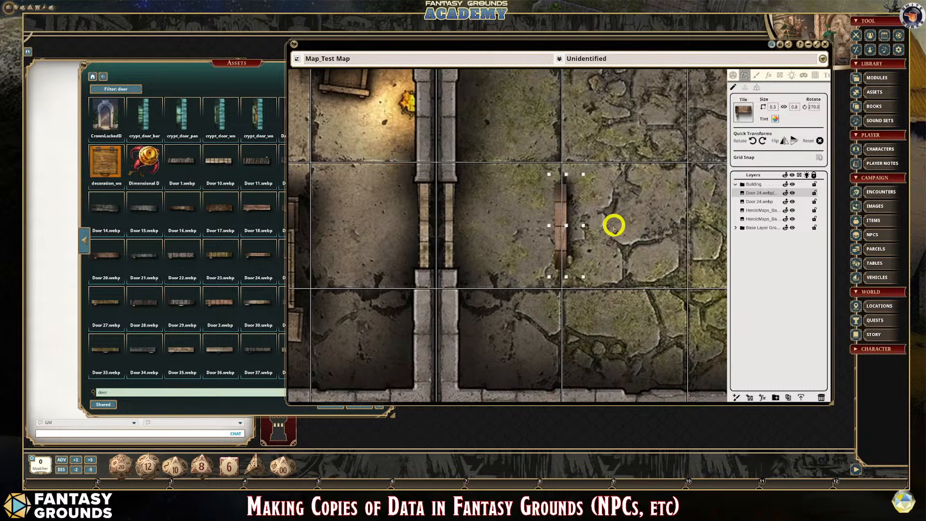
- Reposition the copied door across the middle of the shared doorway and deselect it
{"action": "left_click", "coordinate": [441, 210]}
{"action": "left_click_drag", "start_coordinate": [441, 209], "coordinate": [436, 209]}
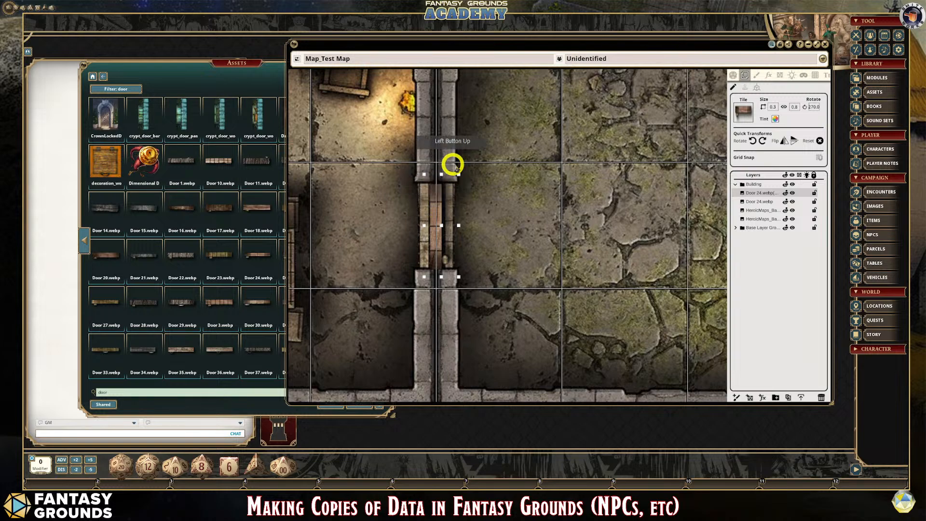
{"action": "left_click", "coordinate": [519, 243]}
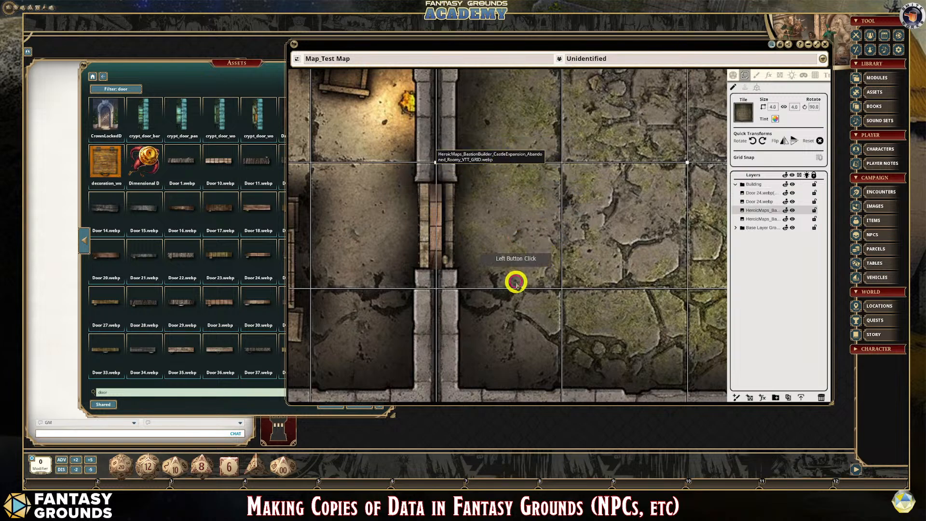
- Examine how the door sits in the shared doorway within the two-room building and check the Door 24.webp layers
{"action": "scroll", "coordinate": [515, 280], "scroll_direction": "down", "scroll_amount": 5}
{"action": "scroll", "coordinate": [506, 271], "scroll_direction": "up", "scroll_amount": 6}
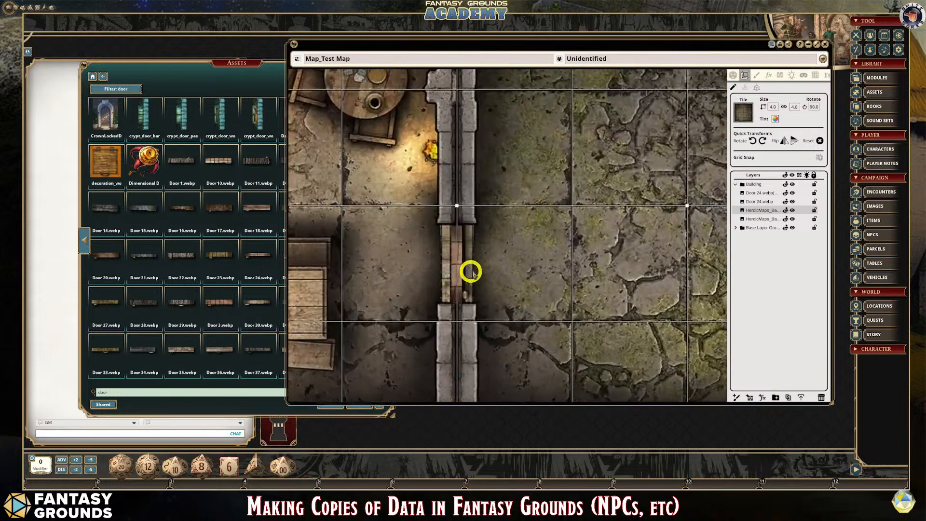
{"action": "scroll", "coordinate": [502, 280], "scroll_direction": "down", "scroll_amount": 2}
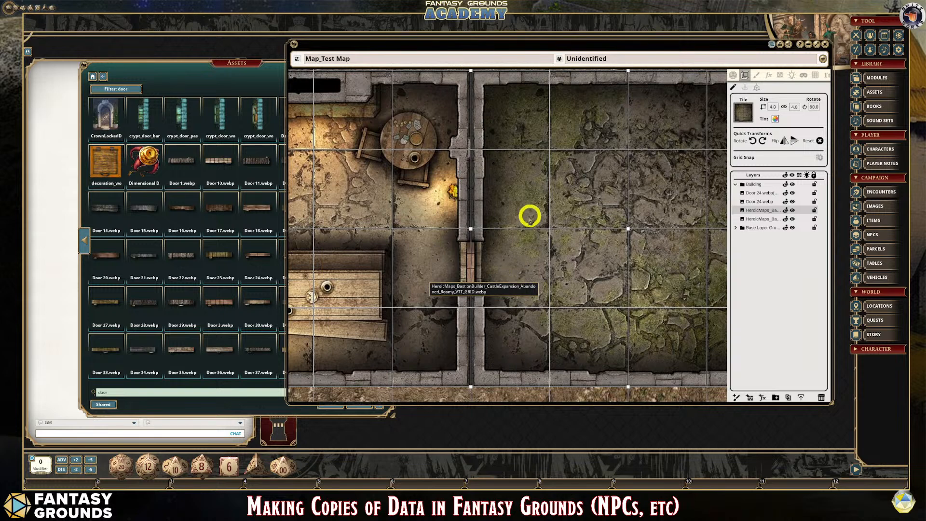
{"action": "scroll", "coordinate": [530, 216], "scroll_direction": "down", "scroll_amount": 1}
{"action": "scroll", "coordinate": [654, 284], "scroll_direction": "down", "scroll_amount": 1}
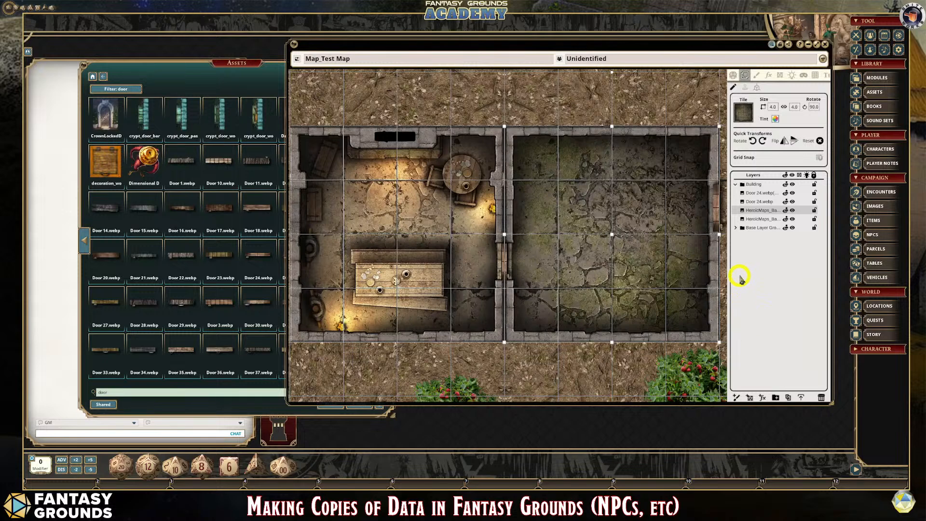
{"action": "scroll", "coordinate": [709, 269], "scroll_direction": "up", "scroll_amount": 1}
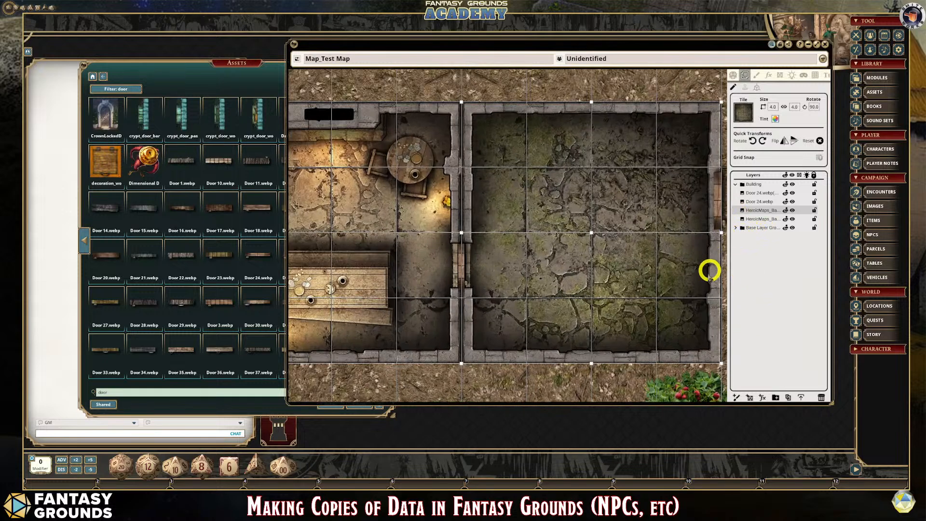
{"action": "scroll", "coordinate": [535, 274], "scroll_direction": "up", "scroll_amount": 1}
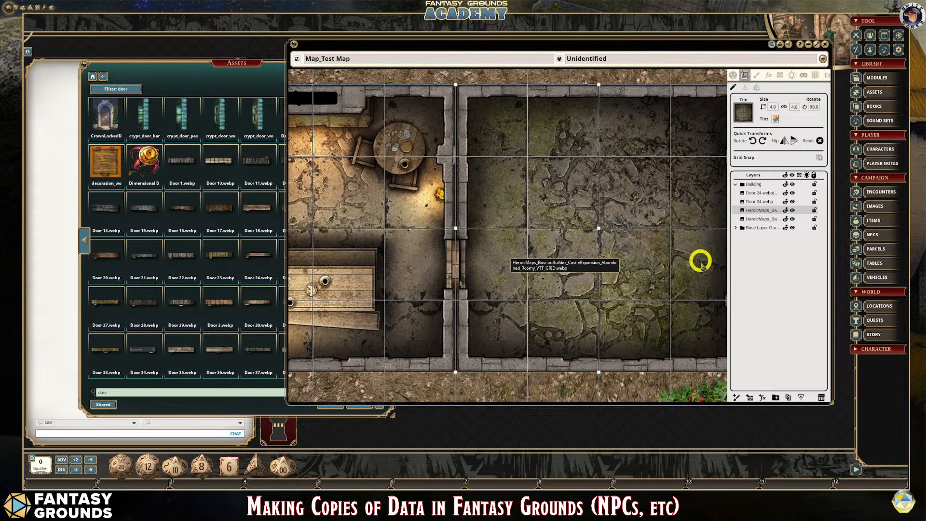
{"action": "scroll", "coordinate": [699, 266], "scroll_direction": "down", "scroll_amount": 3}
{"action": "scroll", "coordinate": [656, 318], "scroll_direction": "up", "scroll_amount": 1}
{"action": "scroll", "coordinate": [657, 321], "scroll_direction": "up", "scroll_amount": 1}
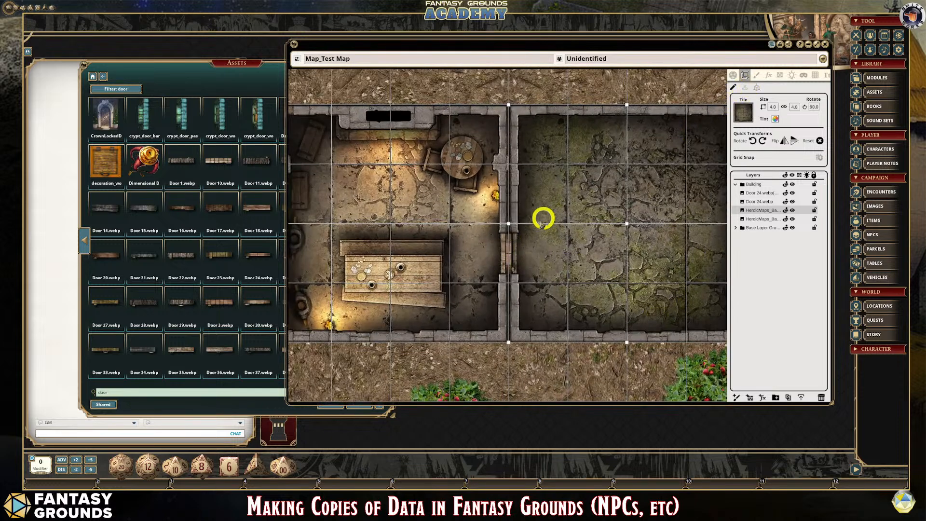
{"action": "left_click", "coordinate": [762, 201]}
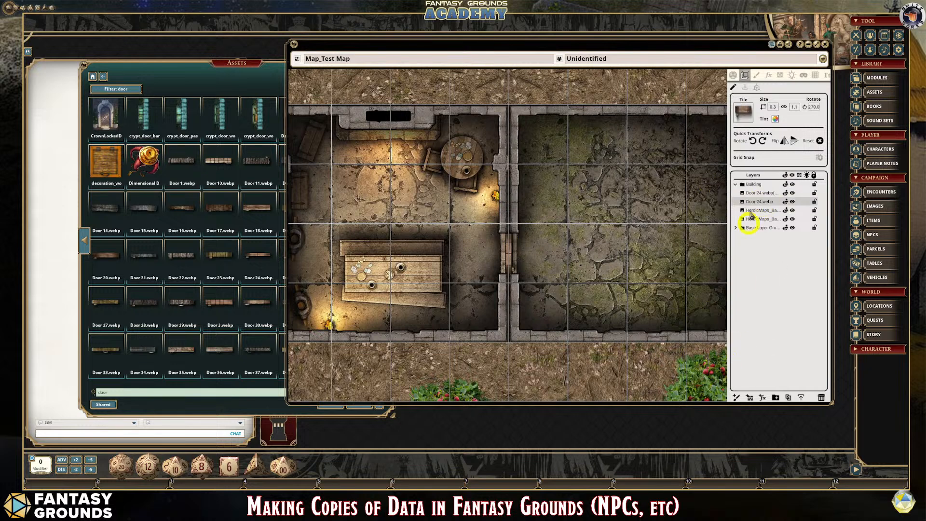
- Expand the map image to fill the desktop background and close the Assets window
{"action": "left_click", "coordinate": [817, 44]}
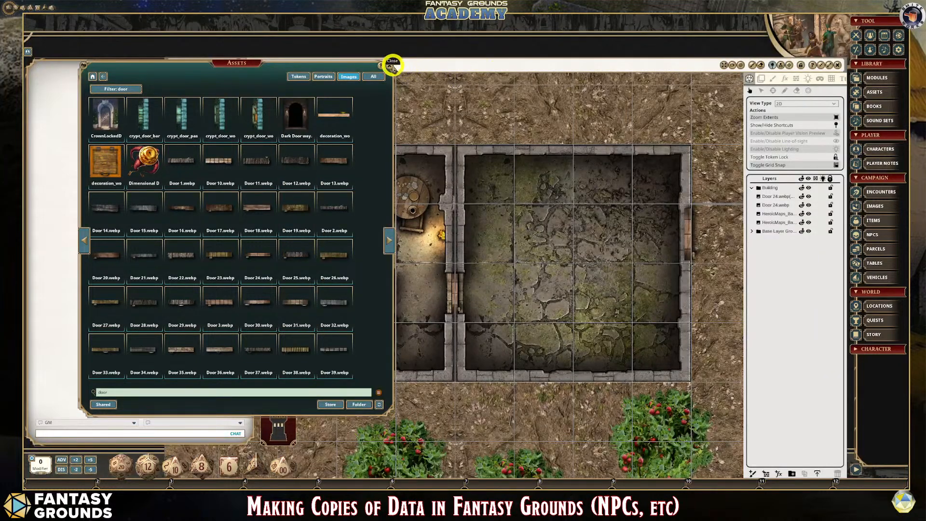
{"action": "left_click", "coordinate": [393, 65]}
- Narrow the chat window to about half its width so it uncovers the furnished room on the map
{"action": "left_click", "coordinate": [262, 165]}
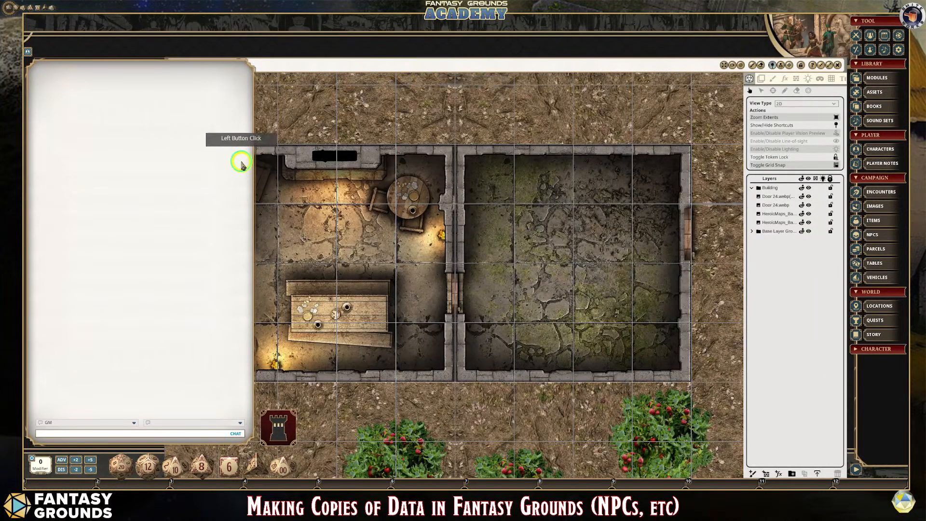
{"action": "right_click", "coordinate": [242, 162]}
{"action": "left_click", "coordinate": [239, 133]}
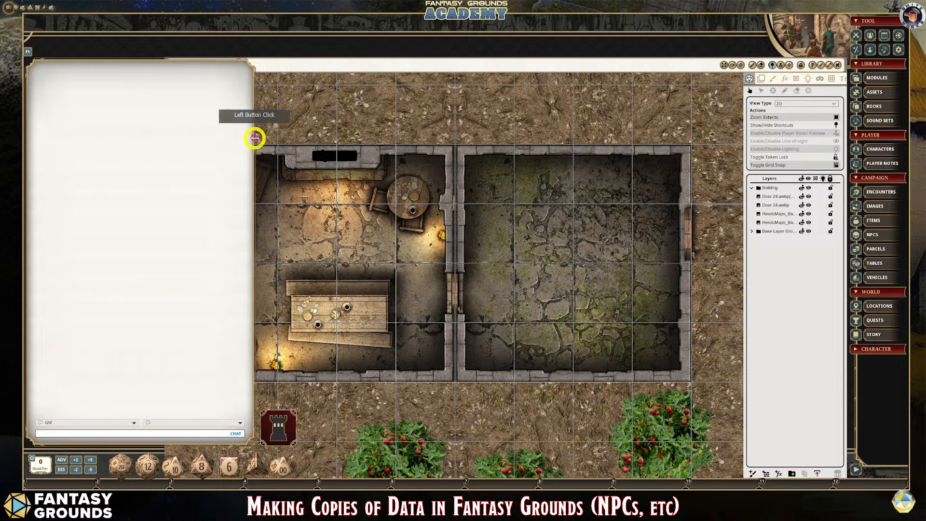
{"action": "left_click_drag", "start_coordinate": [255, 138], "coordinate": [114, 159]}
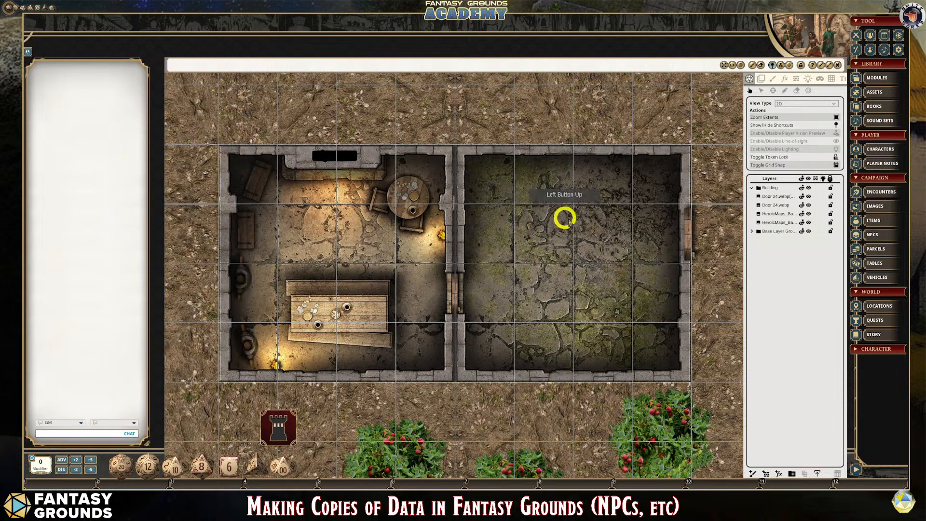
- Widen the copied door to 0.5 squares and centre it across both walls of the doorway between the two rooms
{"action": "scroll", "coordinate": [570, 217], "scroll_direction": "up", "scroll_amount": 1}
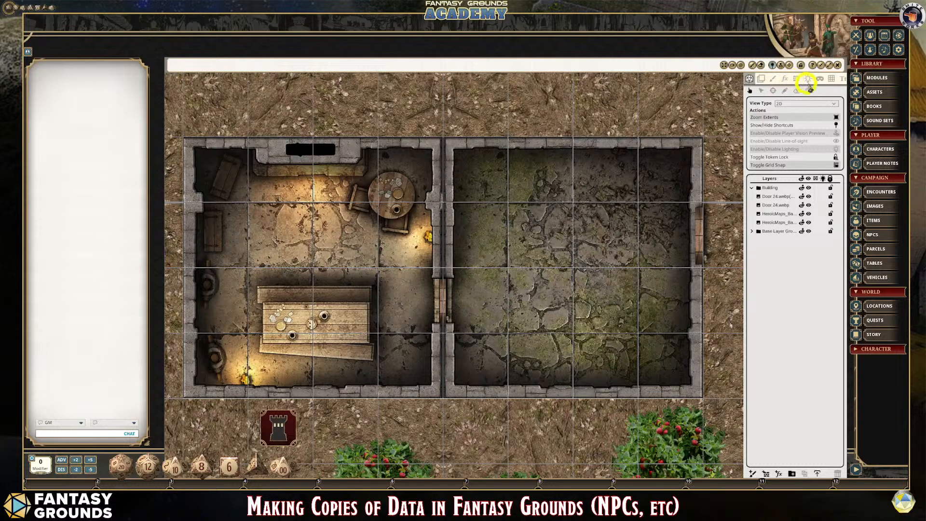
{"action": "left_click", "coordinate": [776, 195]}
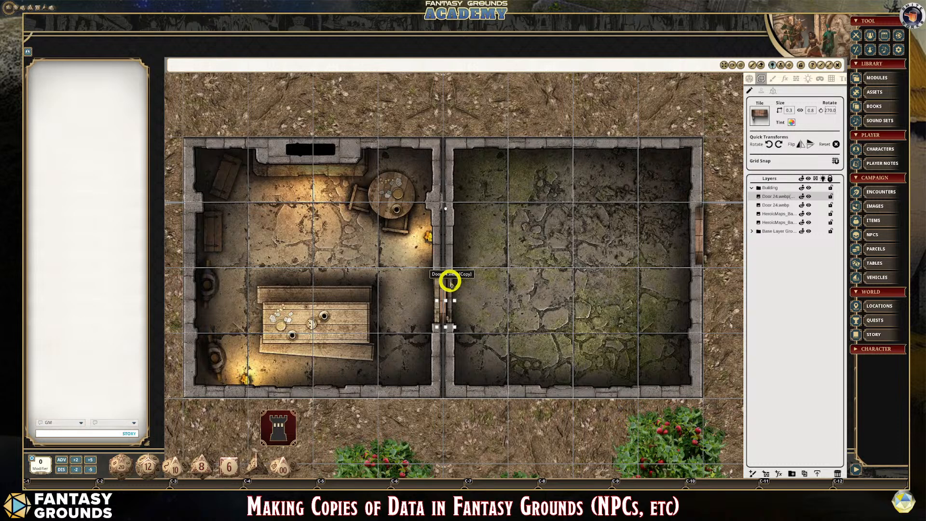
{"action": "left_click_drag", "start_coordinate": [455, 276], "coordinate": [466, 276]}
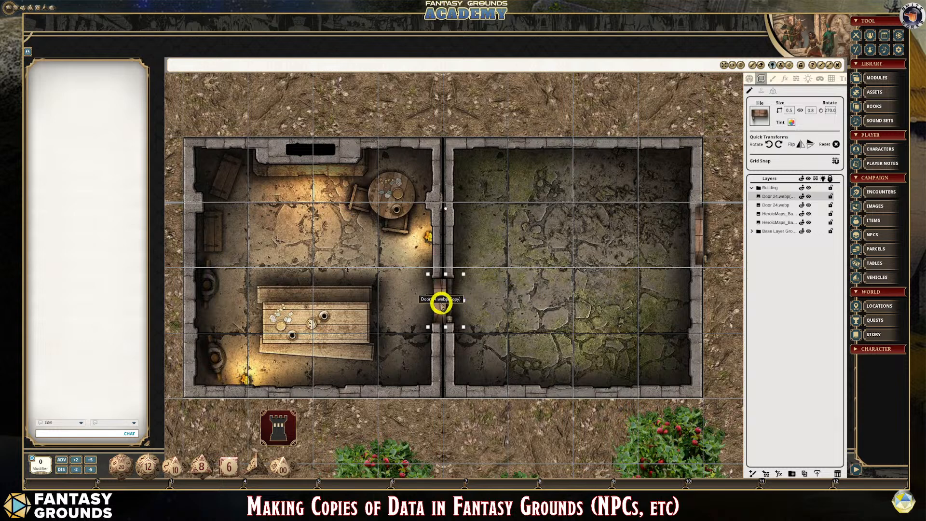
{"action": "key", "text": "shift"}
{"action": "left_click_drag", "start_coordinate": [442, 296], "coordinate": [438, 292]}
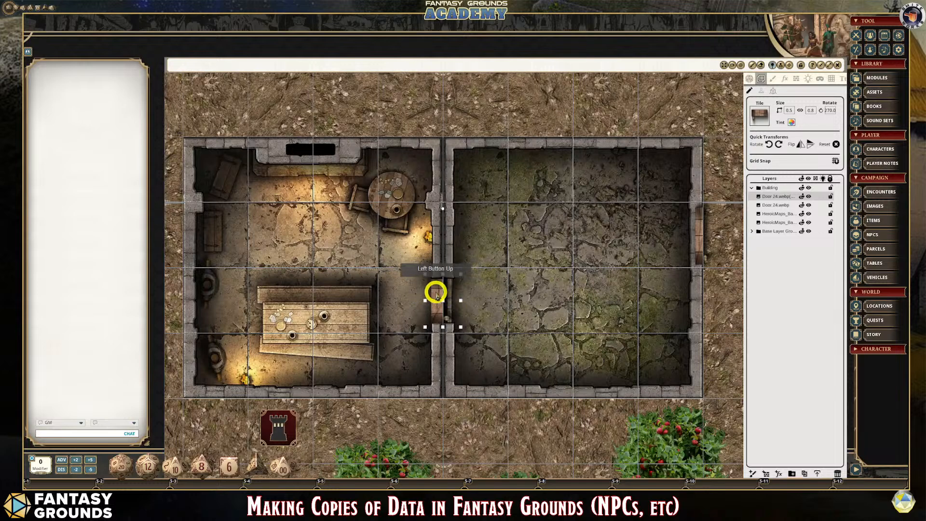
{"action": "left_click_drag", "start_coordinate": [437, 294], "coordinate": [442, 293]}
- Restore the outer door to 1.0 by 2.0 with a 90-degree rotation and place it just inside the mossy room
{"action": "left_click", "coordinate": [703, 220]}
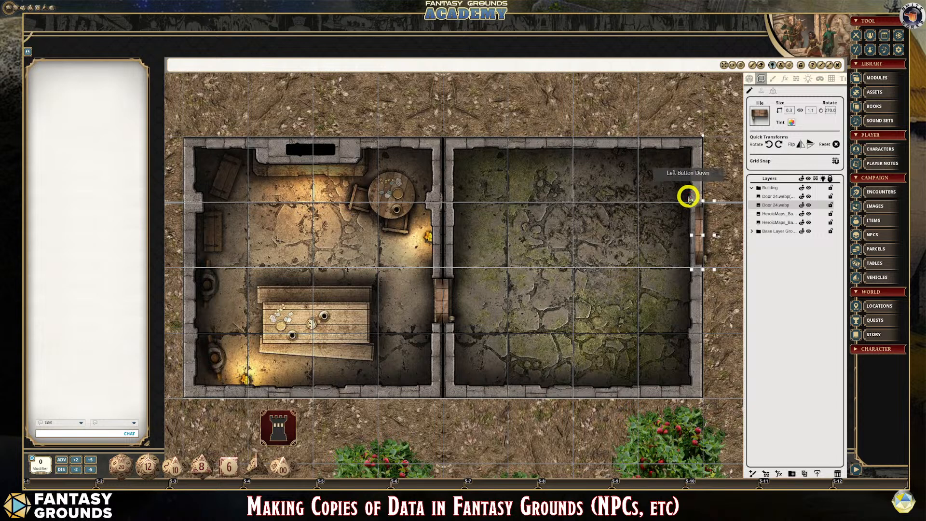
{"action": "left_click_drag", "start_coordinate": [693, 220], "coordinate": [644, 226]}
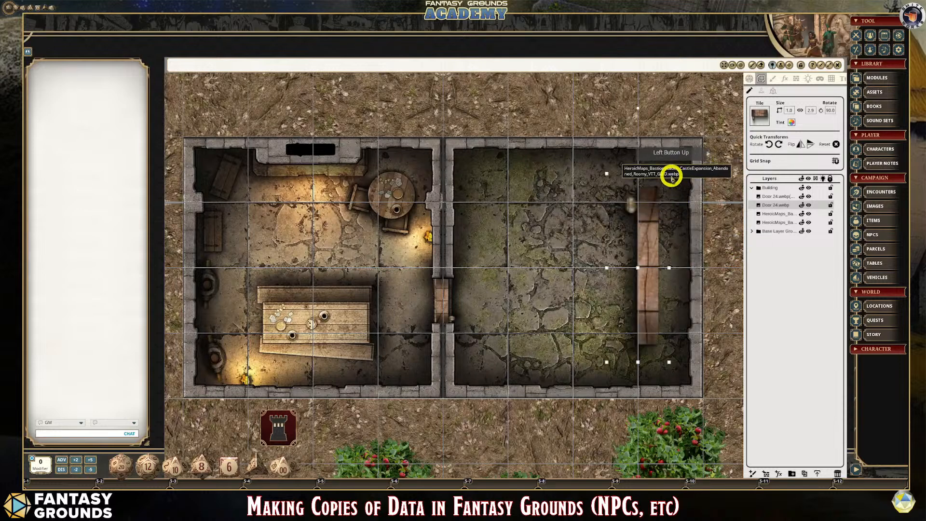
{"action": "left_click_drag", "start_coordinate": [670, 175], "coordinate": [670, 173]}
{"action": "left_click_drag", "start_coordinate": [648, 210], "coordinate": [673, 178]}
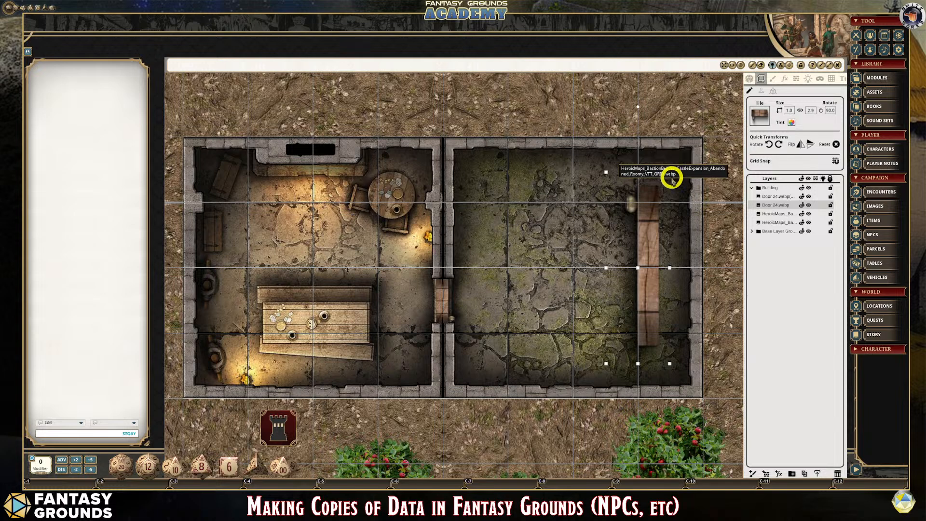
- Scale the outer door down to 0.6 by 1.2, fit it into the mossy room's outer doorway and deselect it
{"action": "left_click_drag", "start_coordinate": [670, 174], "coordinate": [674, 205]}
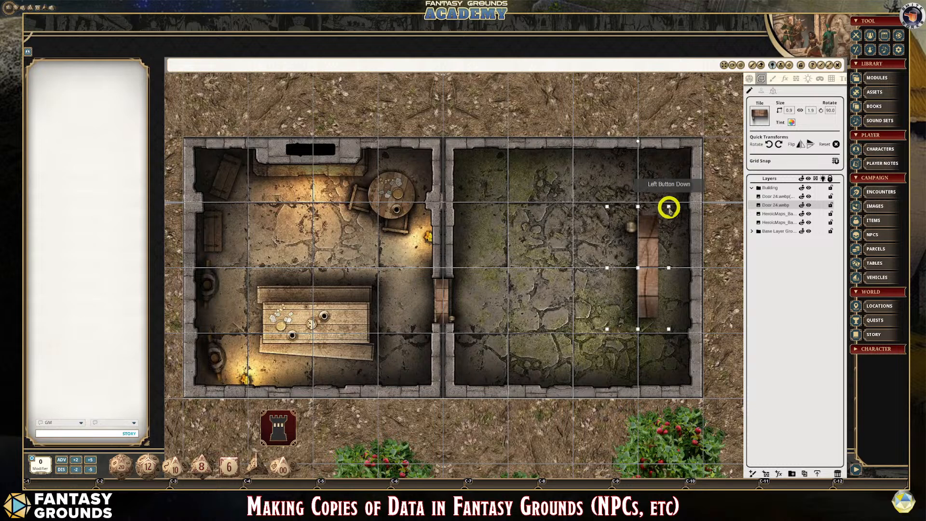
{"action": "left_click_drag", "start_coordinate": [669, 207], "coordinate": [672, 247]}
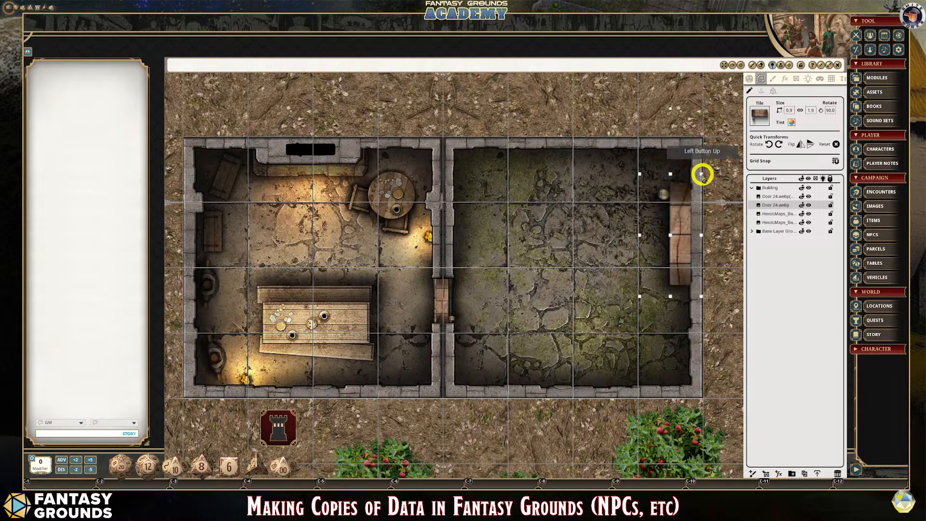
{"action": "left_click_drag", "start_coordinate": [702, 174], "coordinate": [698, 226]}
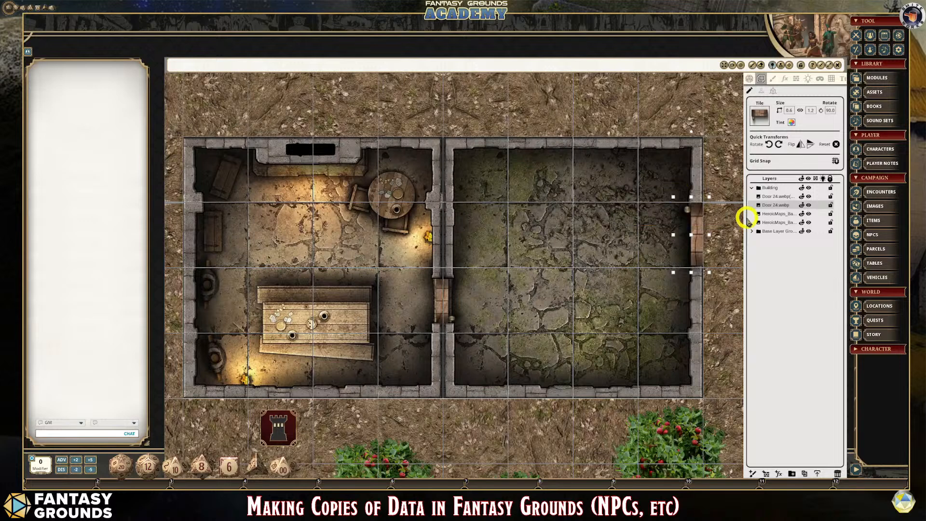
{"action": "left_click", "coordinate": [719, 236]}
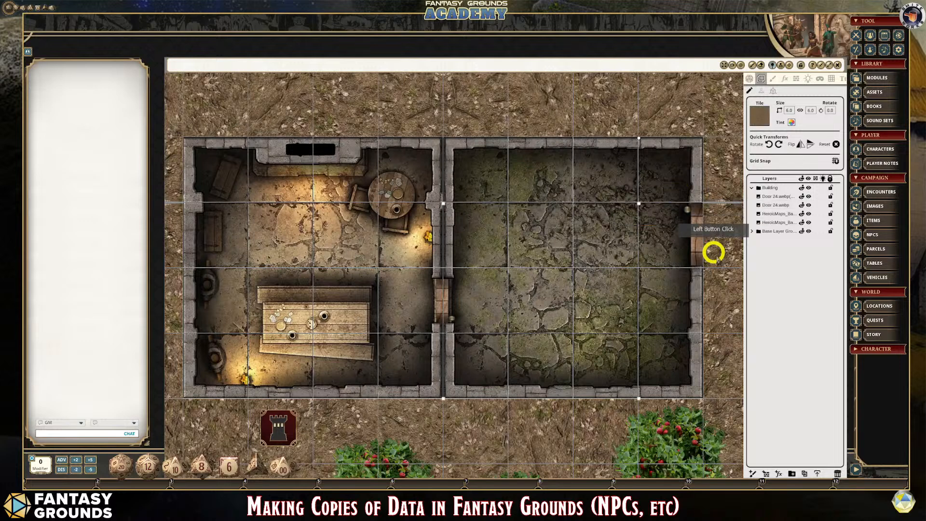
- Nudge the outer door into line with its doorway and narrow it to 0.5 squares
{"action": "left_click", "coordinate": [696, 233]}
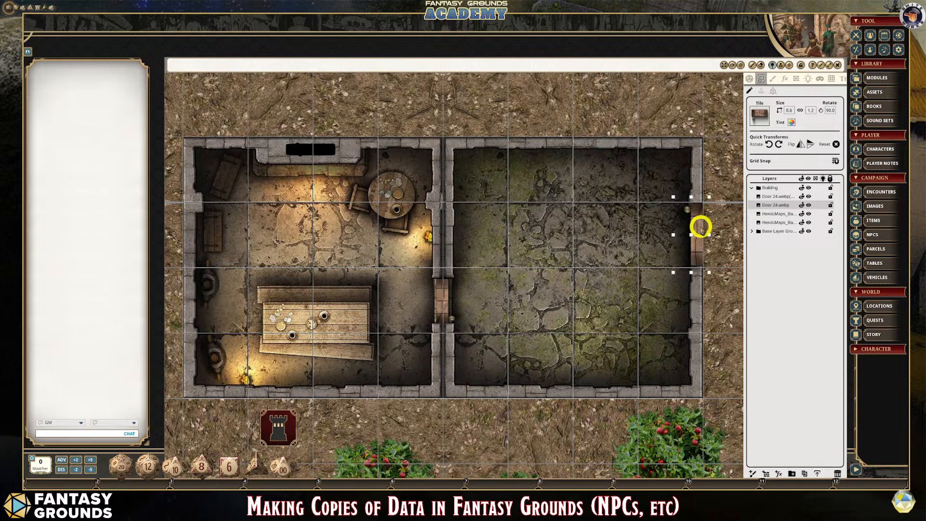
{"action": "mouse_move", "coordinate": [701, 227]}
{"action": "left_mouse_down"}
{"action": "mouse_move", "coordinate": [713, 230]}
{"action": "mouse_move", "coordinate": [704, 231]}
{"action": "left_mouse_up"}
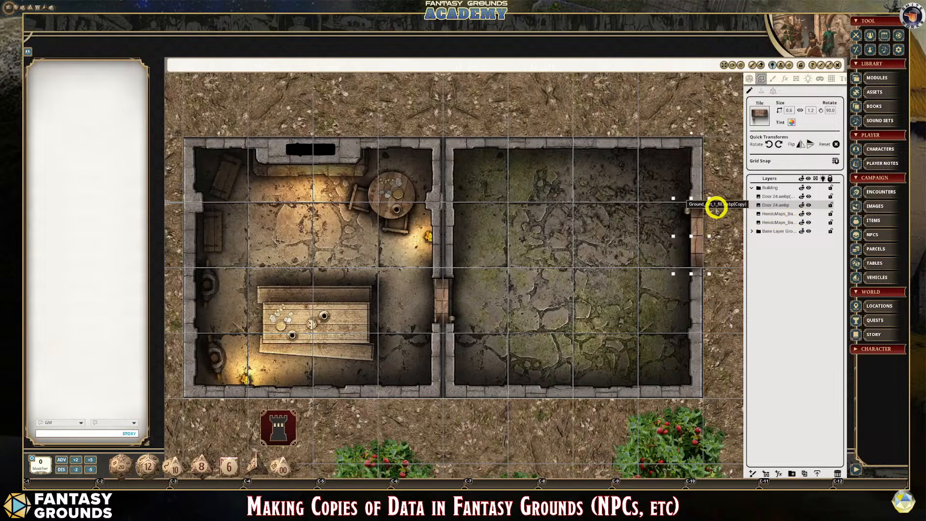
{"action": "left_click_drag", "start_coordinate": [710, 199], "coordinate": [707, 198]}
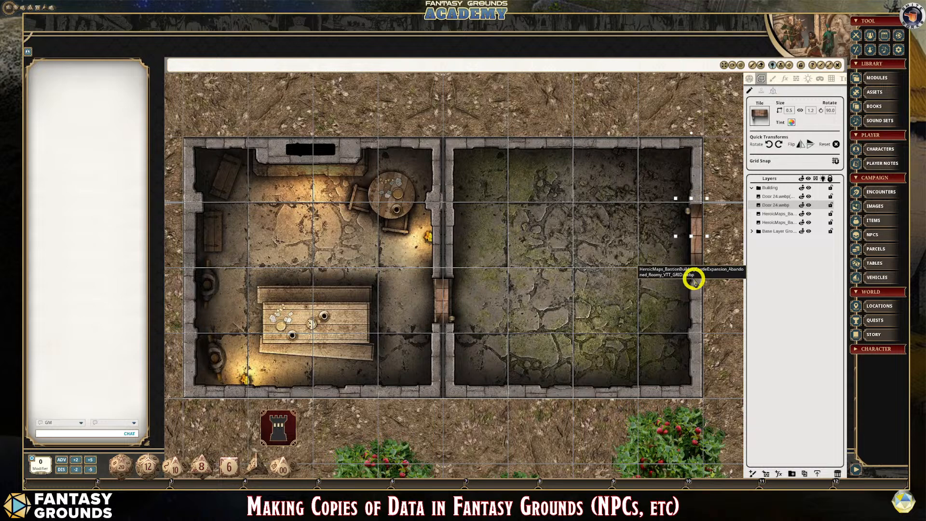
- Flip the outer door horizontally and move it back into the mossy room's outer wall opening
{"action": "scroll", "coordinate": [729, 249], "scroll_direction": "up", "scroll_amount": 4}
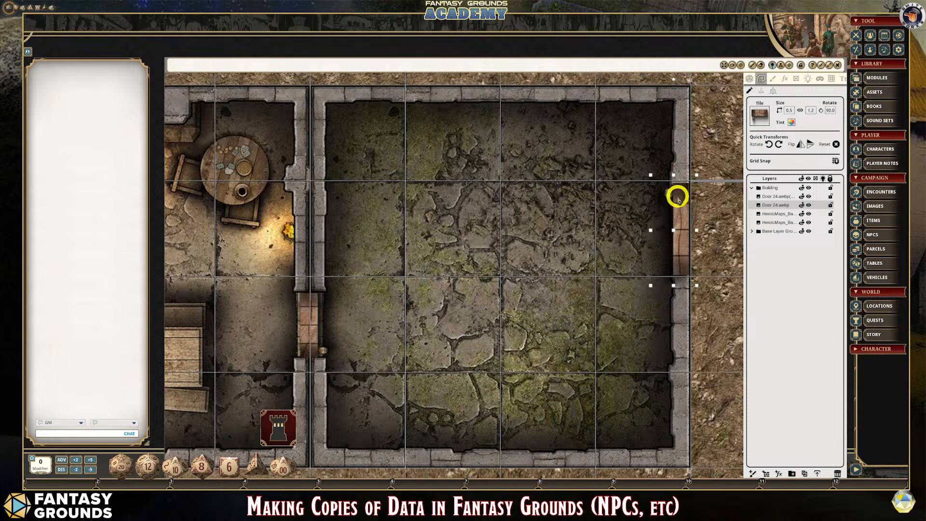
{"action": "left_click", "coordinate": [799, 146]}
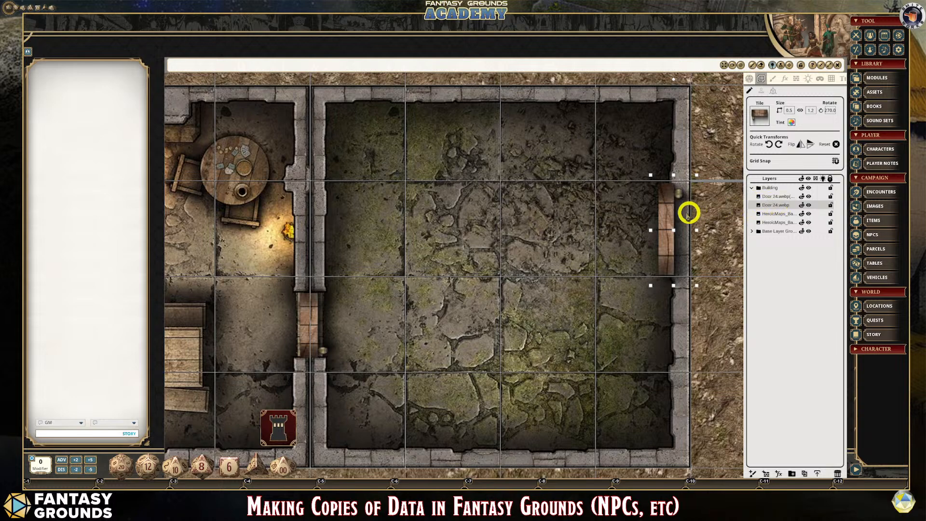
{"action": "left_click_drag", "start_coordinate": [668, 211], "coordinate": [684, 219]}
{"action": "scroll", "coordinate": [709, 334], "scroll_direction": "down", "scroll_amount": 2}
{"action": "scroll", "coordinate": [709, 334], "scroll_direction": "down", "scroll_amount": 3}
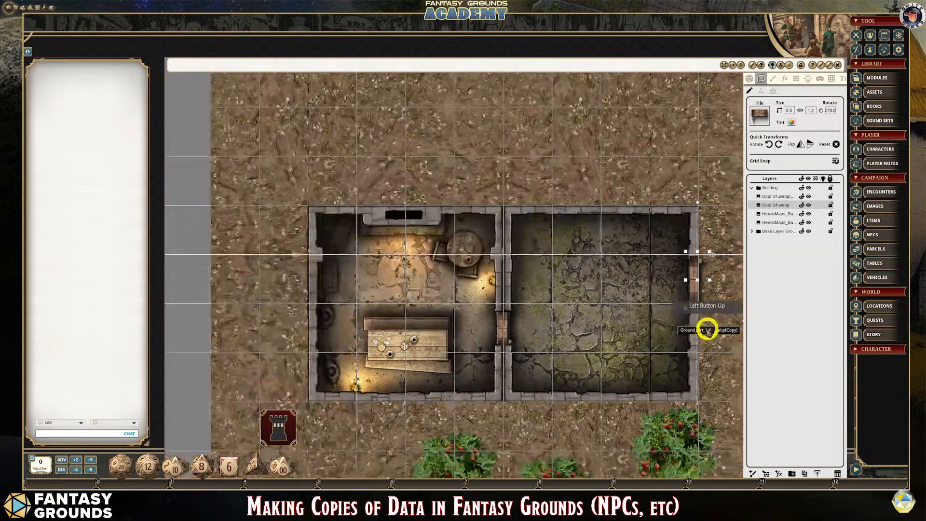
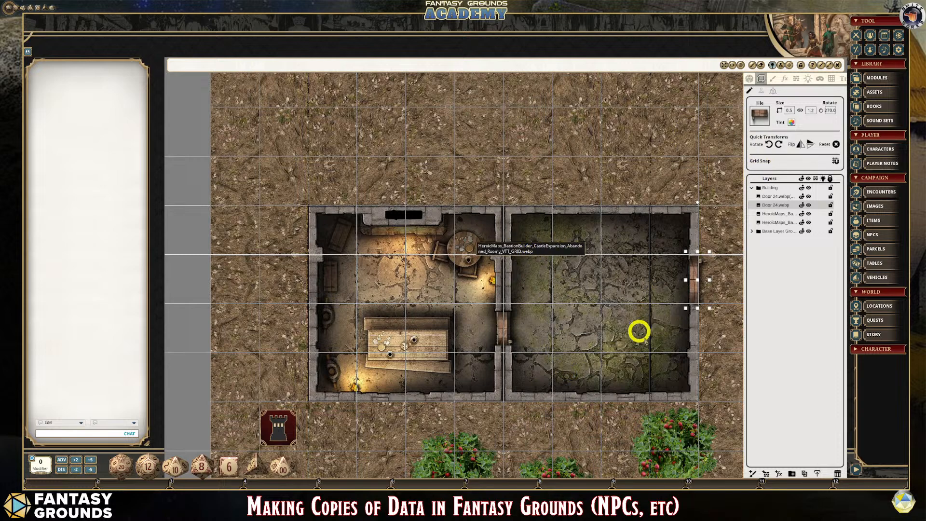
- Switch the map from tile editing to Play mode and restore it to a floating window
{"action": "scroll", "coordinate": [642, 332], "scroll_direction": "down", "scroll_amount": 5}
{"action": "scroll", "coordinate": [648, 351], "scroll_direction": "up", "scroll_amount": 1}
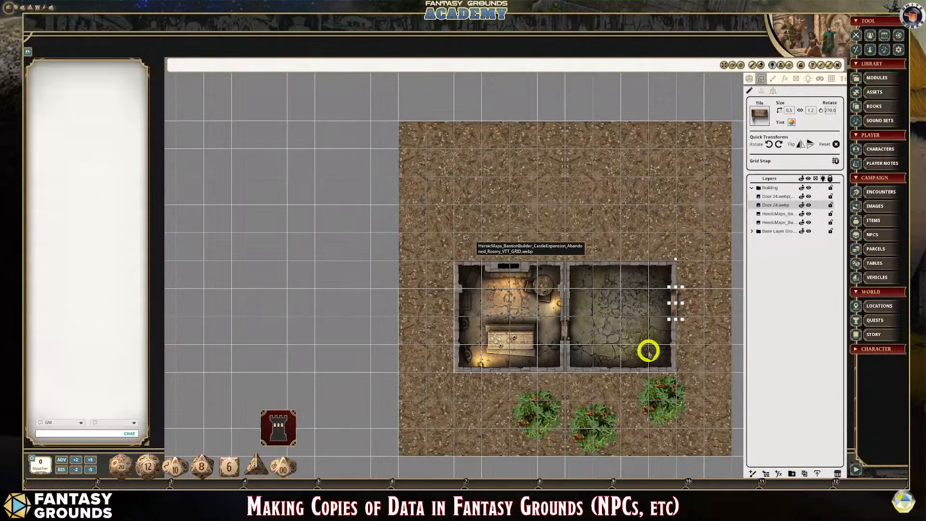
{"action": "scroll", "coordinate": [648, 350], "scroll_direction": "down", "scroll_amount": 1}
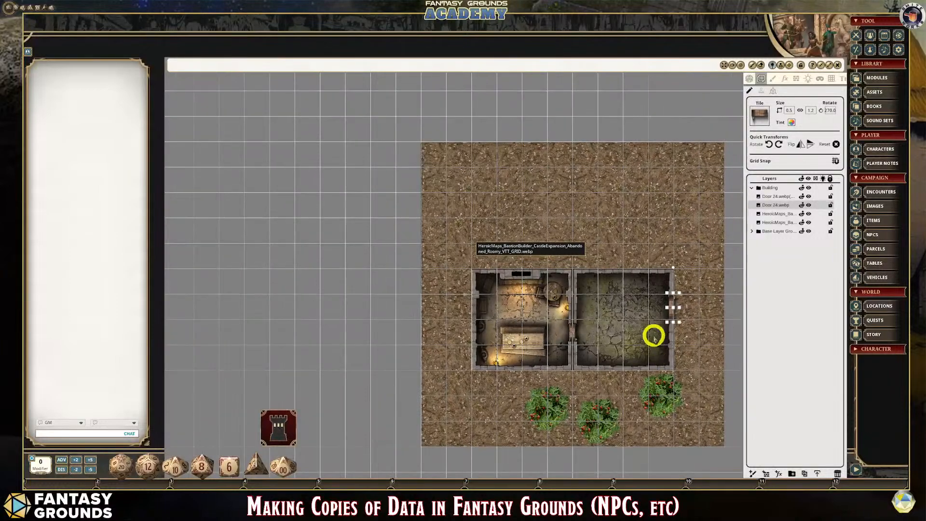
{"action": "left_click", "coordinate": [749, 78]}
{"action": "scroll", "coordinate": [724, 340], "scroll_direction": "down", "scroll_amount": 2}
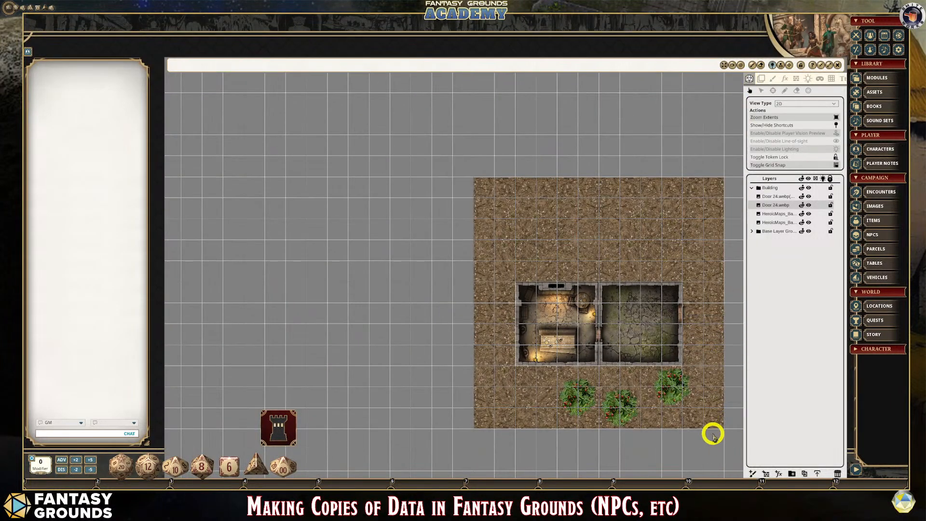
{"action": "scroll", "coordinate": [711, 432], "scroll_direction": "up", "scroll_amount": 2}
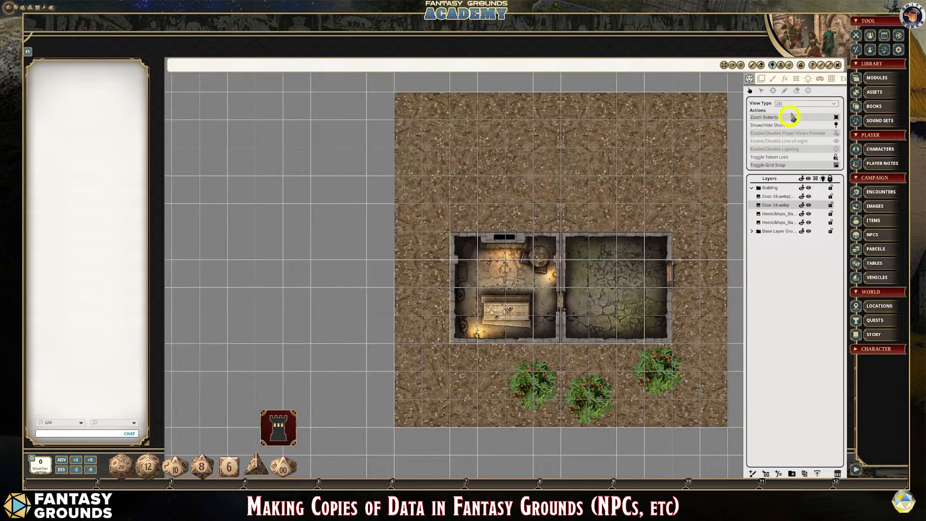
{"action": "left_click", "coordinate": [826, 63]}
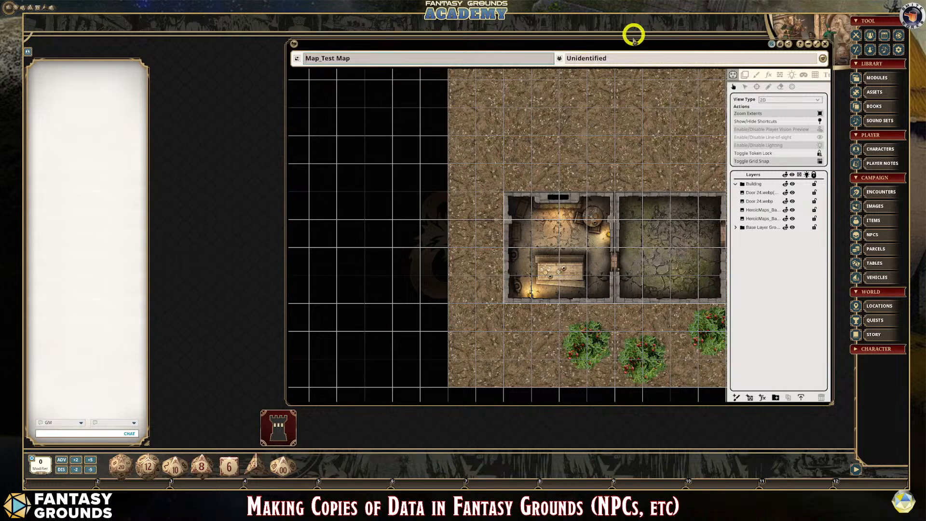
- Shift the tower shortcut over the chat area, then reposition and enlarge the map window to fill the space beside it
{"action": "left_click_drag", "start_coordinate": [621, 42], "coordinate": [494, 20]}
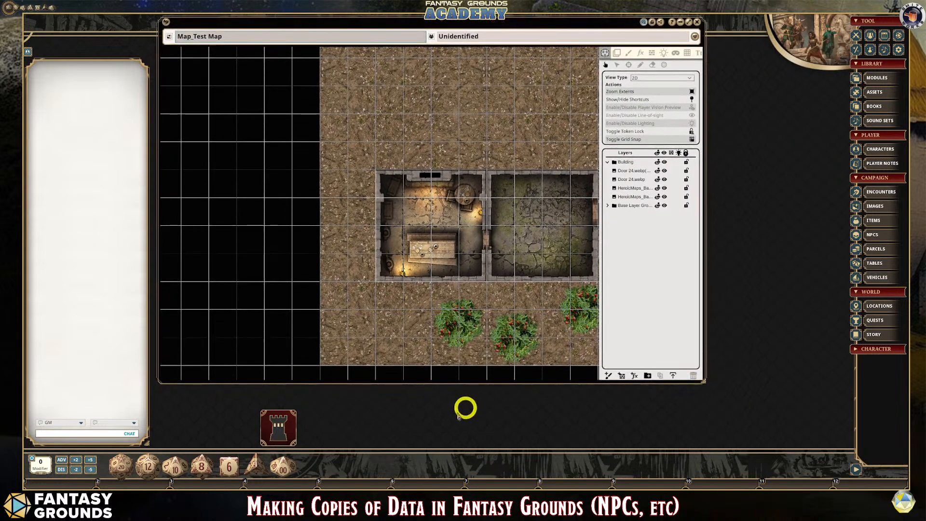
{"action": "right_click", "coordinate": [279, 422]}
{"action": "left_click_drag", "start_coordinate": [279, 418], "coordinate": [62, 370]}
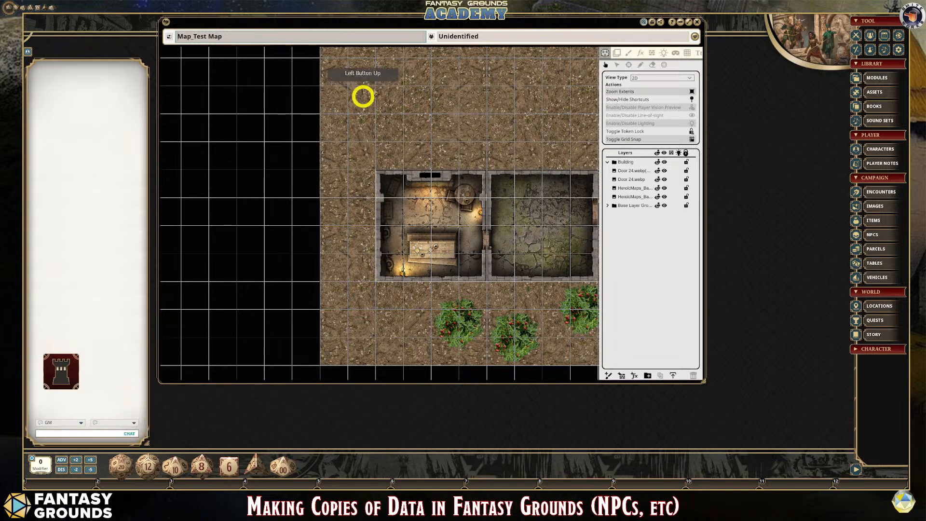
{"action": "left_click_drag", "start_coordinate": [488, 26], "coordinate": [482, 25]}
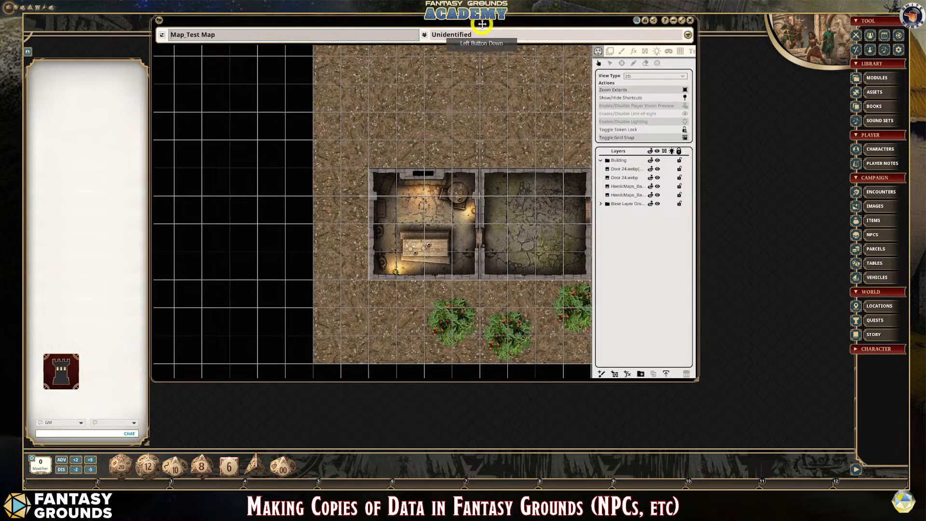
{"action": "left_click_drag", "start_coordinate": [706, 385], "coordinate": [841, 474]}
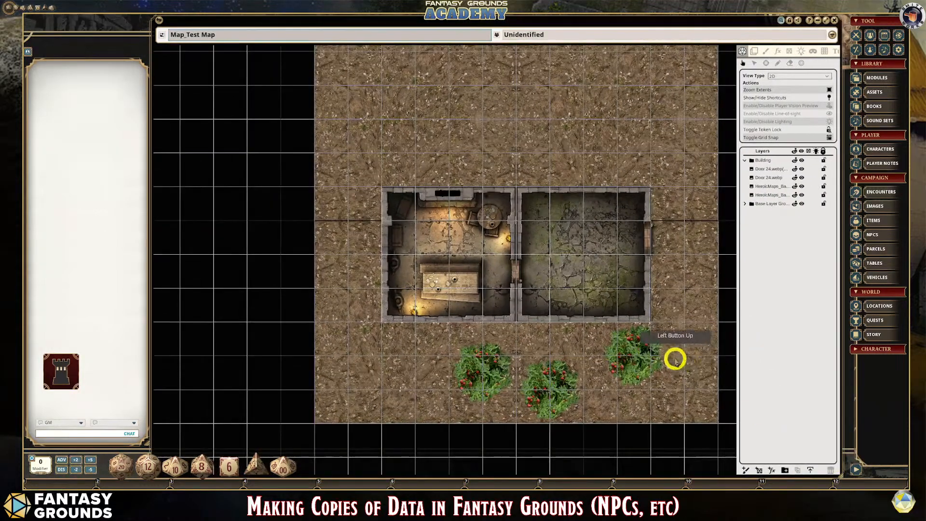
{"action": "scroll", "coordinate": [667, 366], "scroll_direction": "up", "scroll_amount": 2}
{"action": "scroll", "coordinate": [667, 366], "scroll_direction": "down", "scroll_amount": 1}
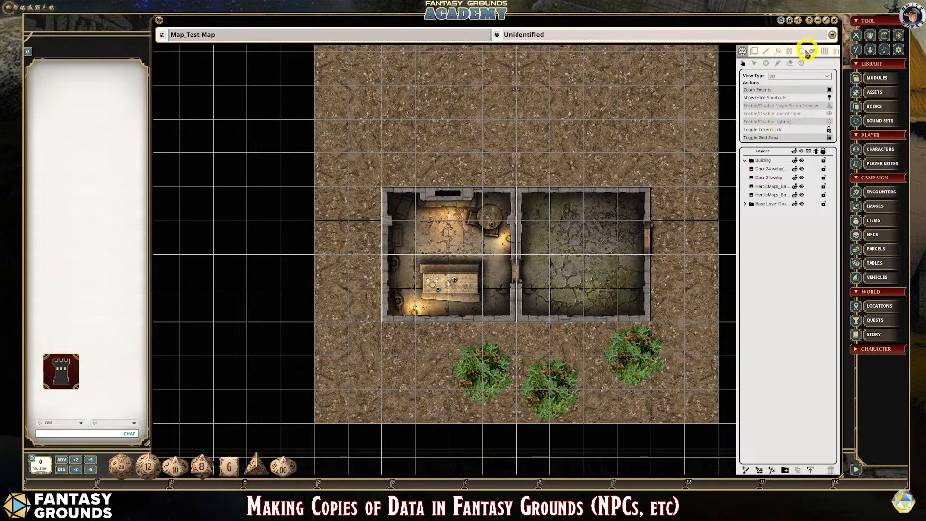
- Switch to editing line-of-sight occluders with the Line tool and collapse the Building layer folder
{"action": "left_click", "coordinate": [790, 51]}
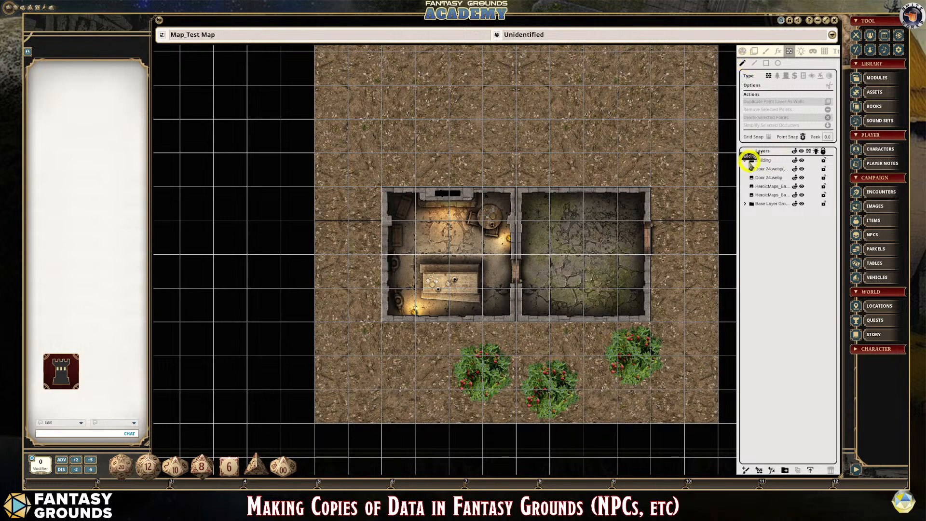
{"action": "left_click", "coordinate": [745, 161]}
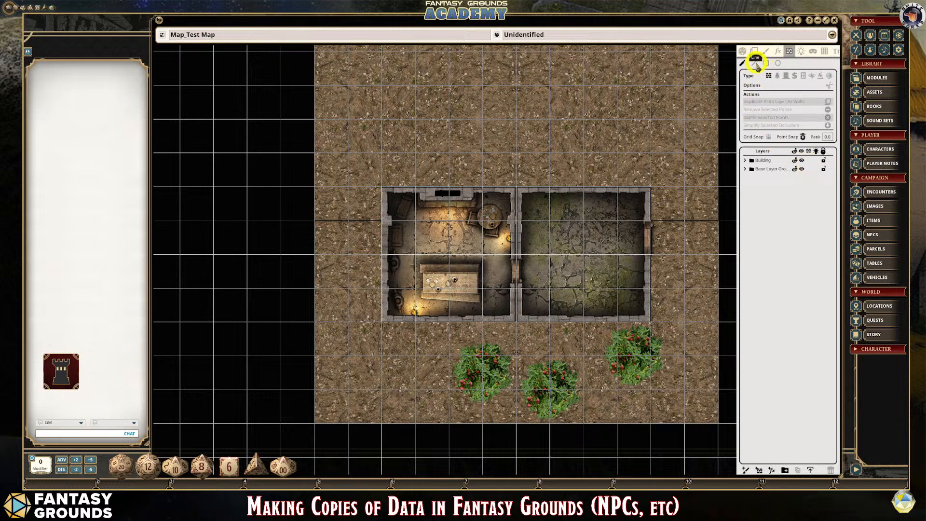
{"action": "left_click", "coordinate": [754, 62]}
{"action": "scroll", "coordinate": [628, 237], "scroll_direction": "up", "scroll_amount": 1}
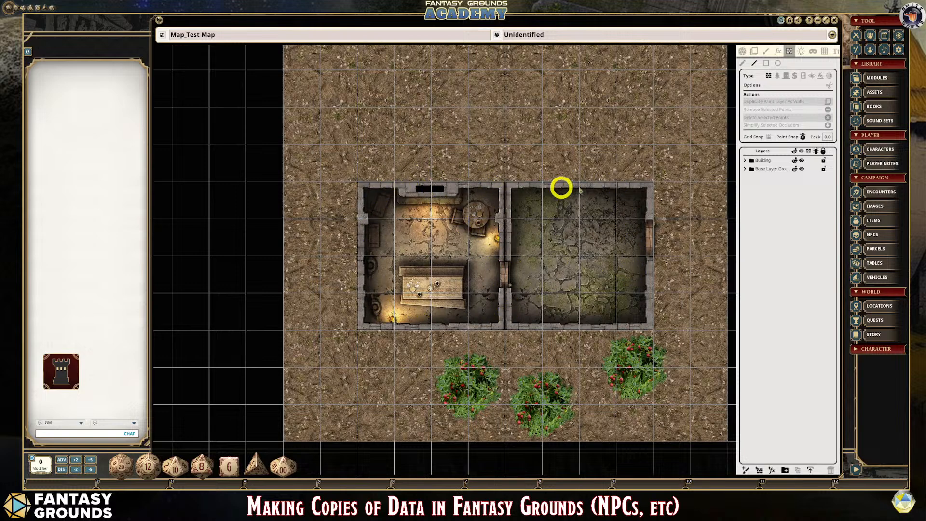
- Examine the adjoining walls and the connecting doorway between the two rooms to judge where line-of-sight walls belong
{"action": "scroll", "coordinate": [556, 297], "scroll_direction": "up", "scroll_amount": 1}
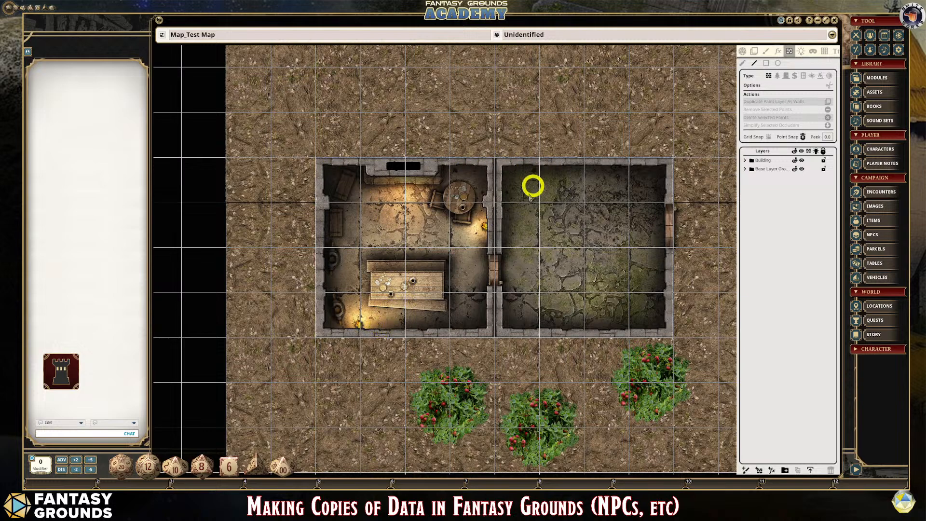
{"action": "scroll", "coordinate": [516, 275], "scroll_direction": "up", "scroll_amount": 4}
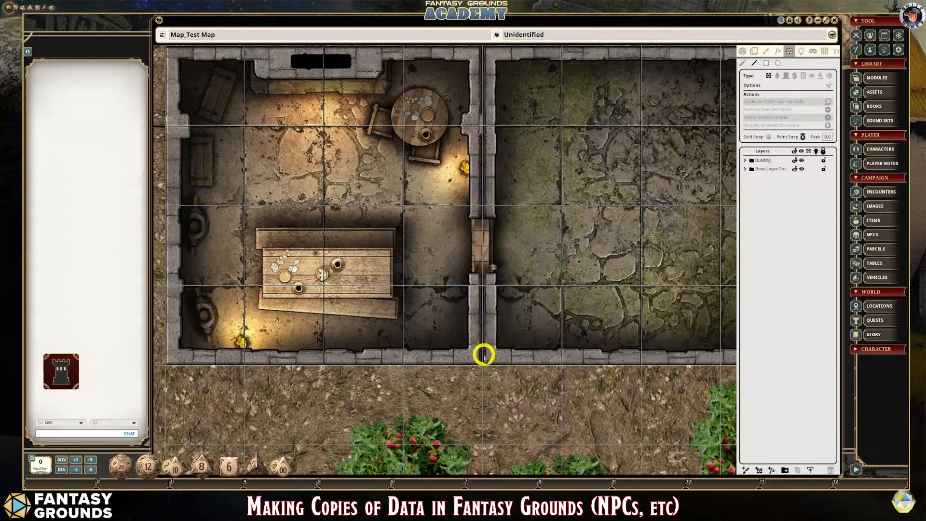
{"action": "scroll", "coordinate": [484, 355], "scroll_direction": "down", "scroll_amount": 3}
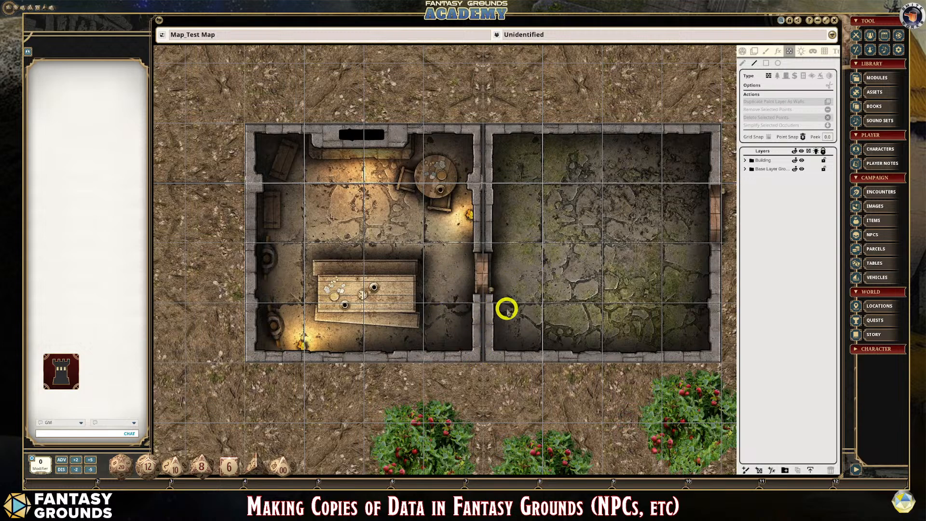
{"action": "scroll", "coordinate": [497, 311], "scroll_direction": "up", "scroll_amount": 2}
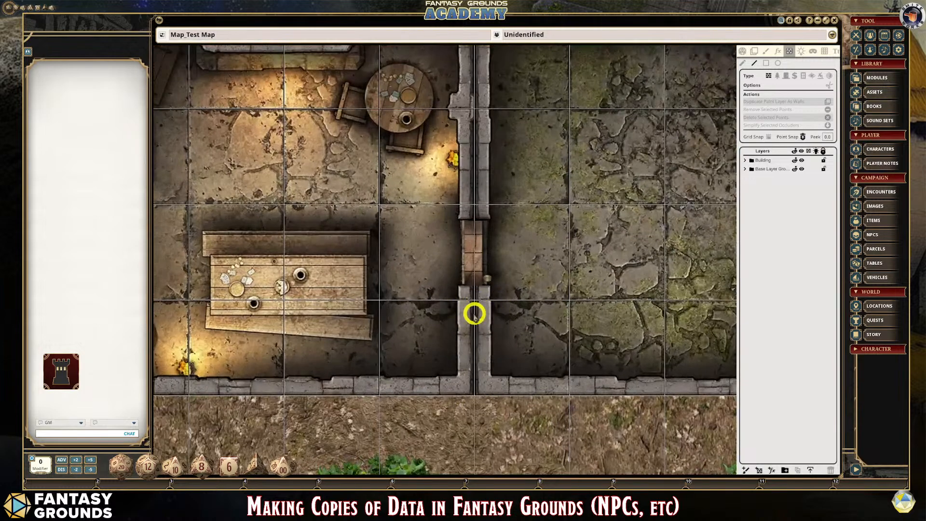
{"action": "scroll", "coordinate": [475, 313], "scroll_direction": "up", "scroll_amount": 2}
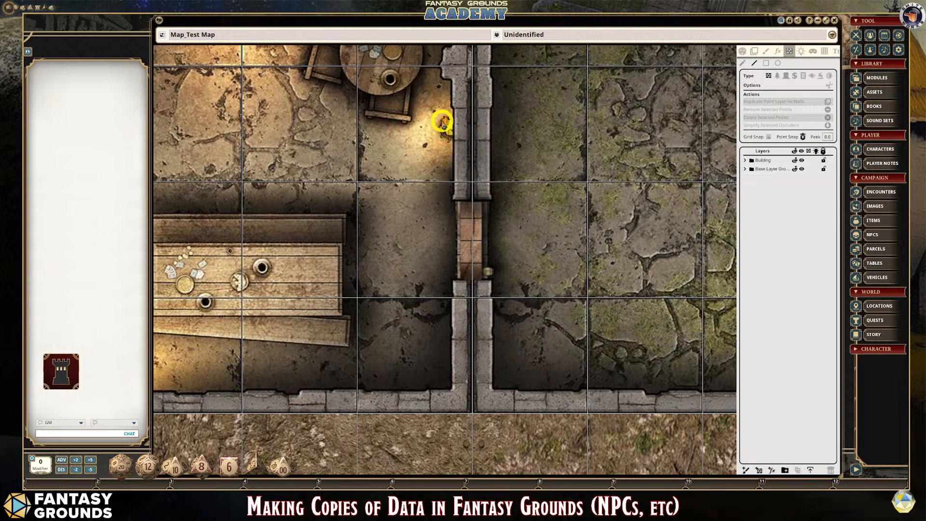
{"action": "scroll", "coordinate": [499, 264], "scroll_direction": "down", "scroll_amount": 2}
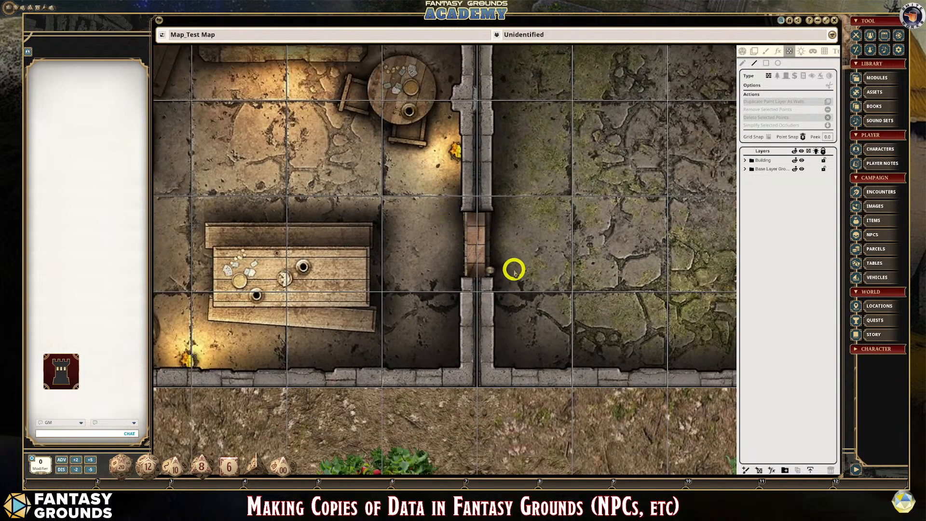
{"action": "scroll", "coordinate": [550, 282], "scroll_direction": "down", "scroll_amount": 3}
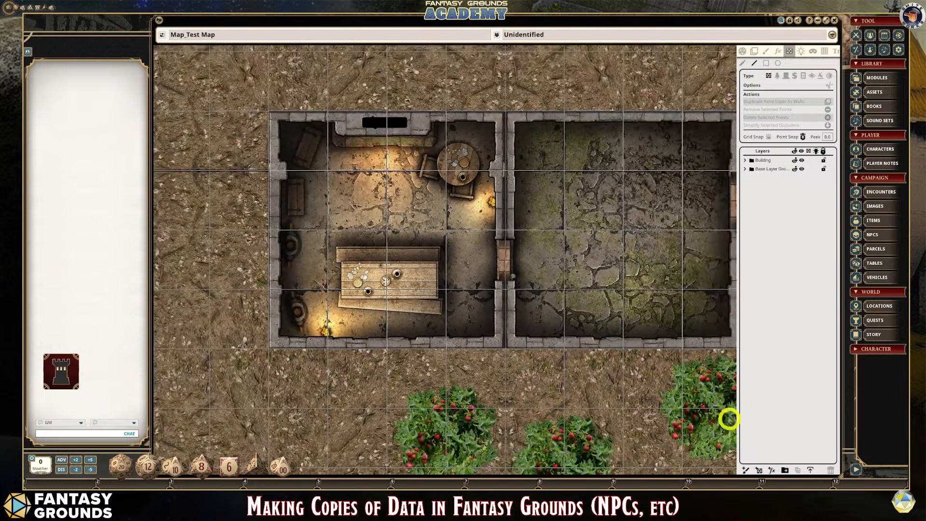
{"action": "scroll", "coordinate": [657, 292], "scroll_direction": "down", "scroll_amount": 2}
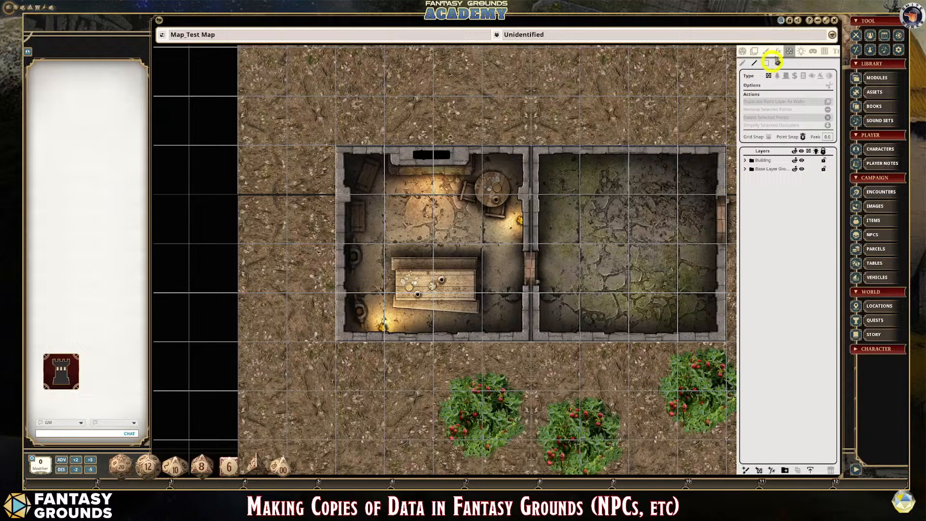
- Show the map's toolbar and fit the whole map to the window
{"action": "left_click", "coordinate": [833, 35]}
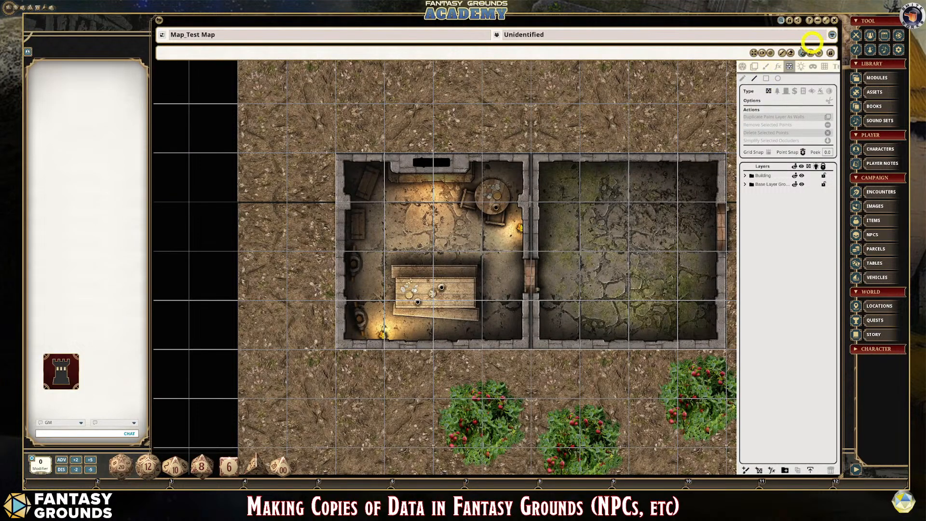
{"action": "left_click", "coordinate": [752, 51]}
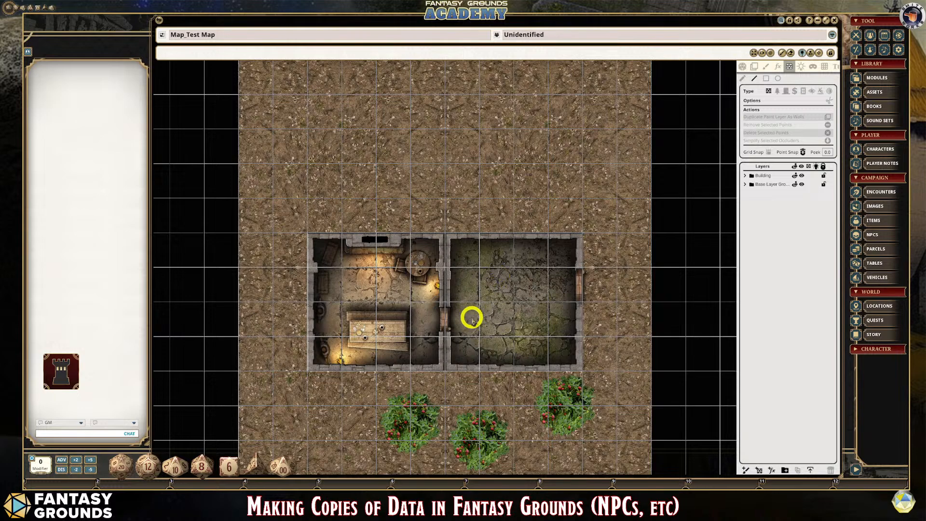
{"action": "scroll", "coordinate": [471, 318], "scroll_direction": "up", "scroll_amount": 2}
{"action": "scroll", "coordinate": [471, 316], "scroll_direction": "up", "scroll_amount": 1}
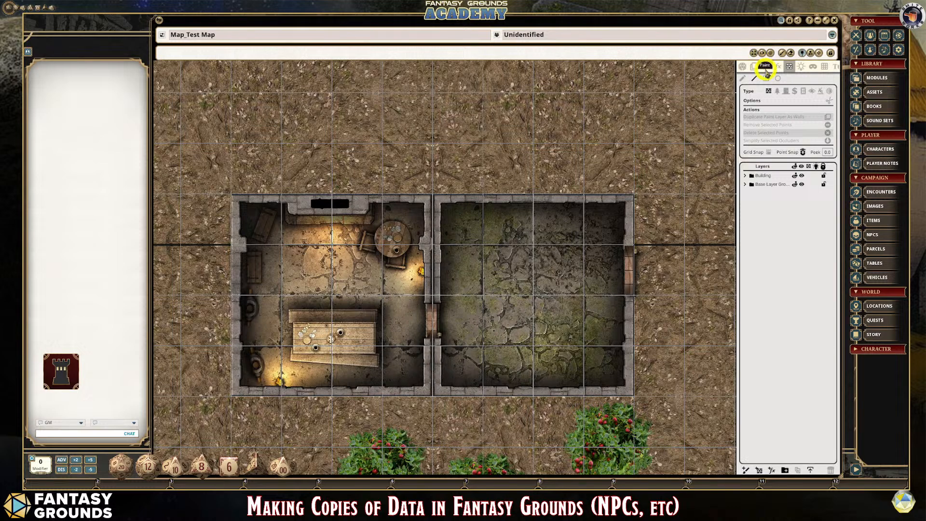
{"action": "scroll", "coordinate": [705, 309], "scroll_direction": "down", "scroll_amount": 3}
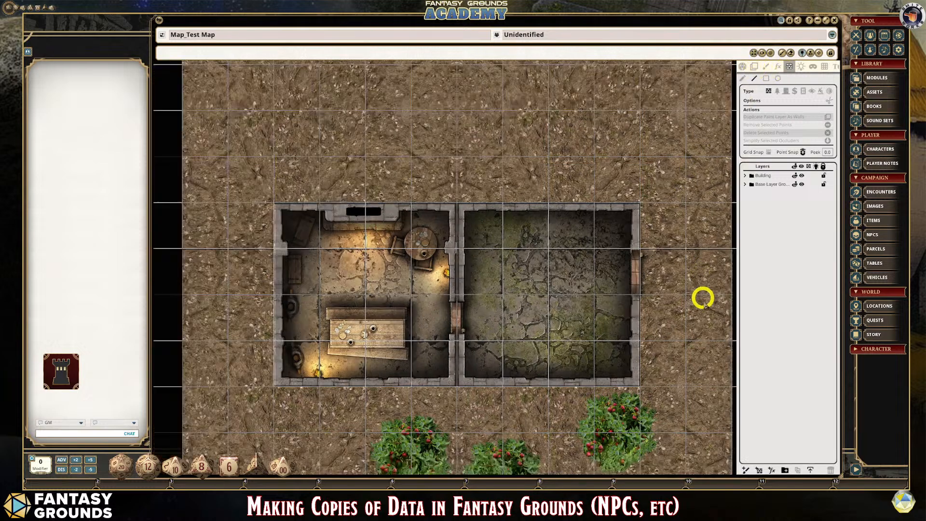
{"action": "scroll", "coordinate": [711, 333], "scroll_direction": "down", "scroll_amount": 2}
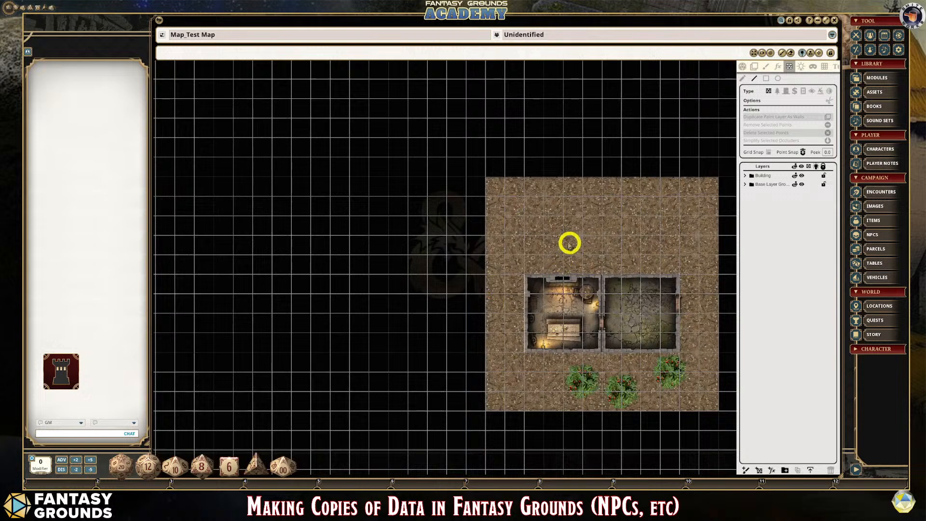
- Try a window sizing command on the map, then fit the map to the window again
{"action": "right_click", "coordinate": [587, 237]}
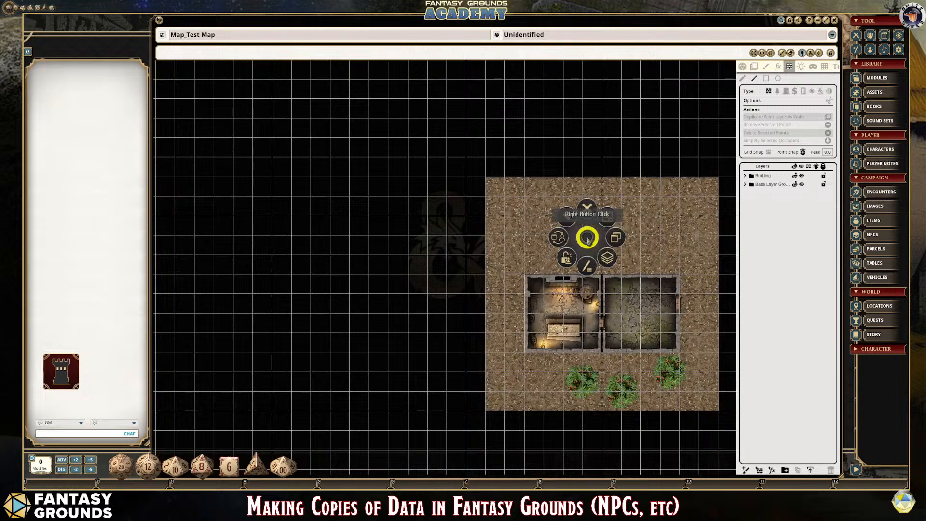
{"action": "left_click", "coordinate": [613, 236]}
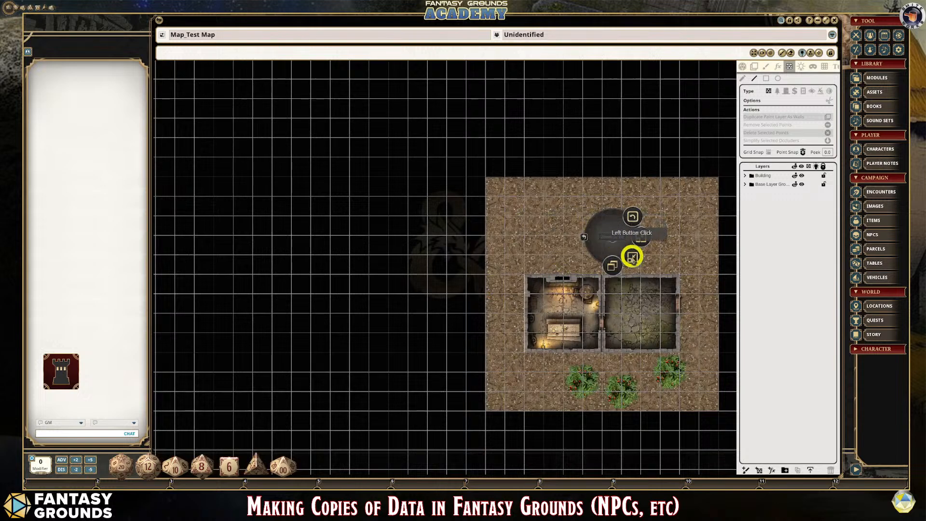
{"action": "left_click", "coordinate": [632, 256]}
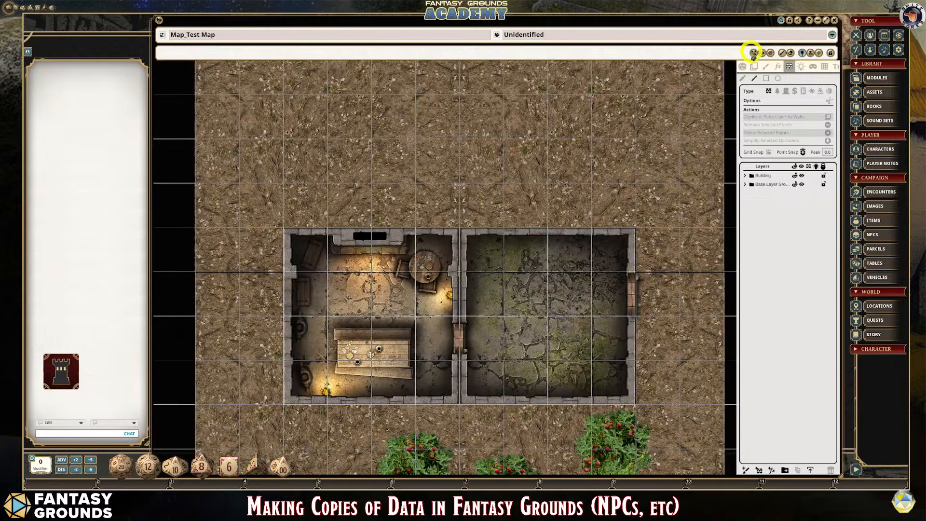
{"action": "left_click", "coordinate": [752, 53]}
{"action": "scroll", "coordinate": [488, 304], "scroll_direction": "up", "scroll_amount": 5}
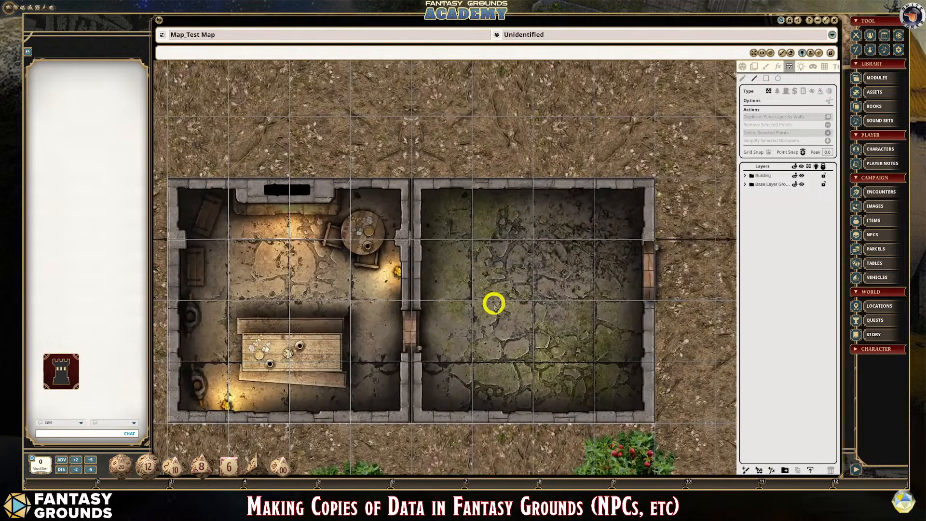
{"action": "scroll", "coordinate": [434, 314], "scroll_direction": "down", "scroll_amount": 1}
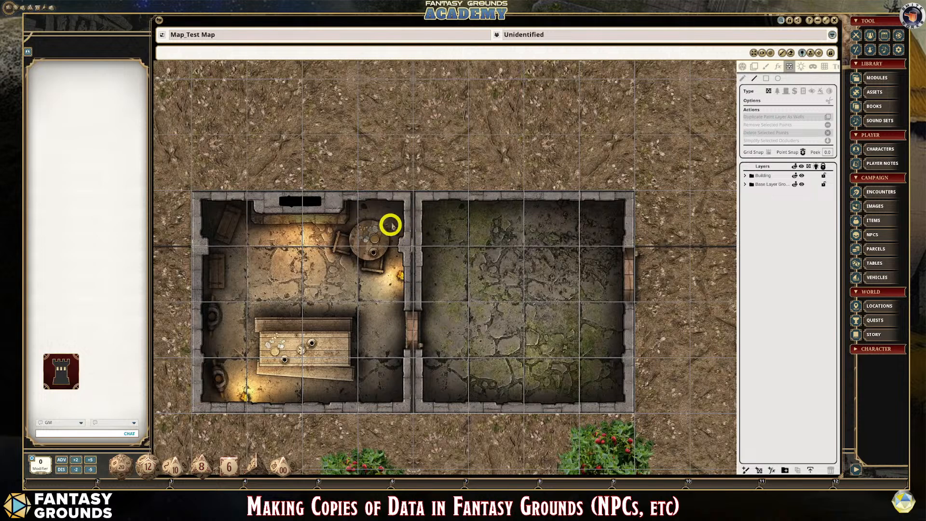
- Draw one rectangular line-of-sight wall around the outer stone walls enclosing both rooms
{"action": "left_click", "coordinate": [767, 78]}
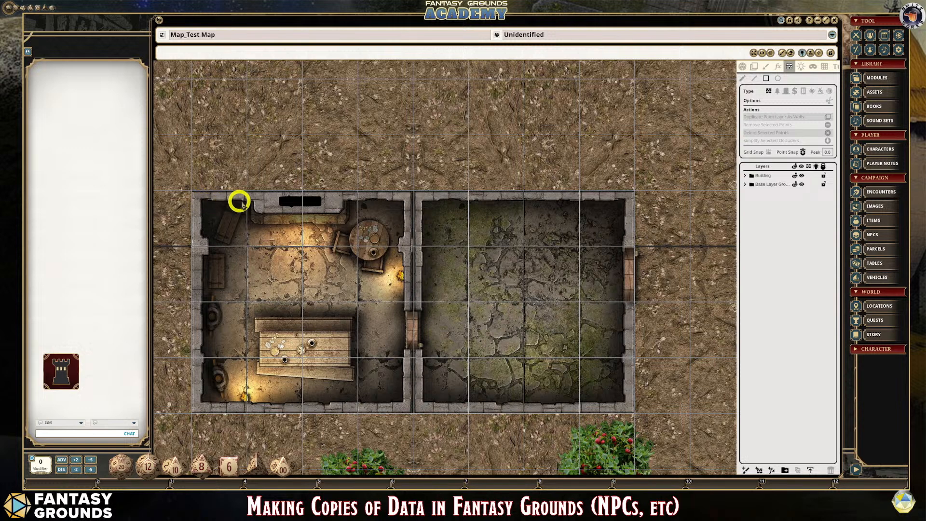
{"action": "left_click", "coordinate": [197, 198]}
{"action": "left_click_drag", "start_coordinate": [196, 197], "coordinate": [629, 408]}
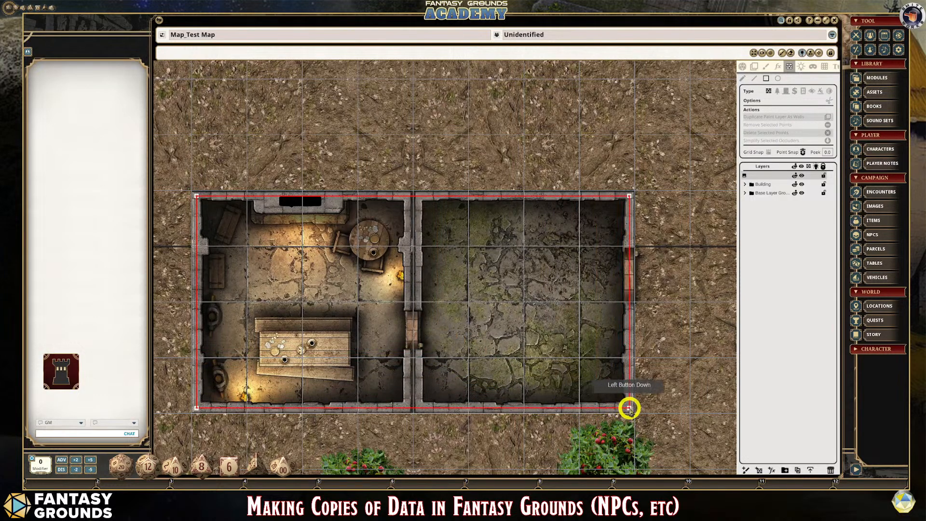
{"action": "left_click_drag", "start_coordinate": [629, 408], "coordinate": [629, 408]}
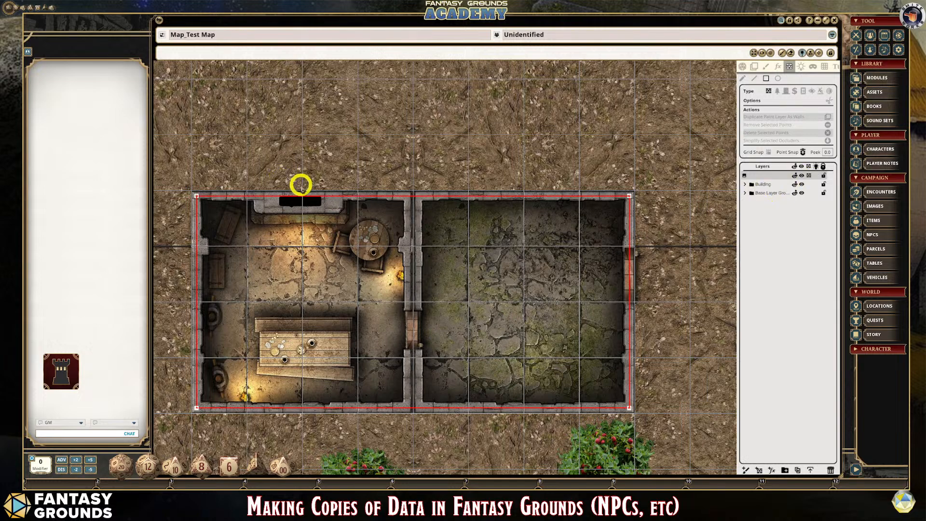
{"action": "scroll", "coordinate": [321, 195], "scroll_direction": "down", "scroll_amount": 2}
{"action": "scroll", "coordinate": [323, 198], "scroll_direction": "down", "scroll_amount": 2}
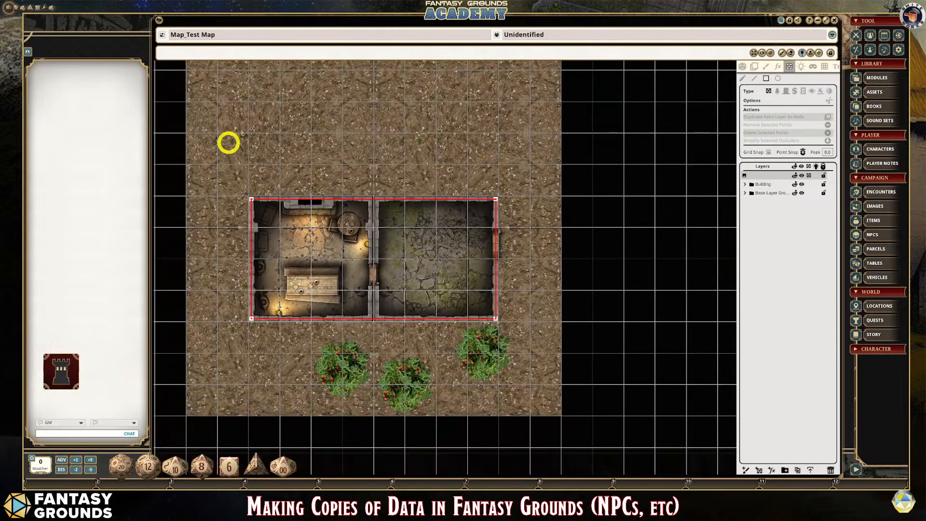
{"action": "scroll", "coordinate": [425, 267], "scroll_direction": "up", "scroll_amount": 1}
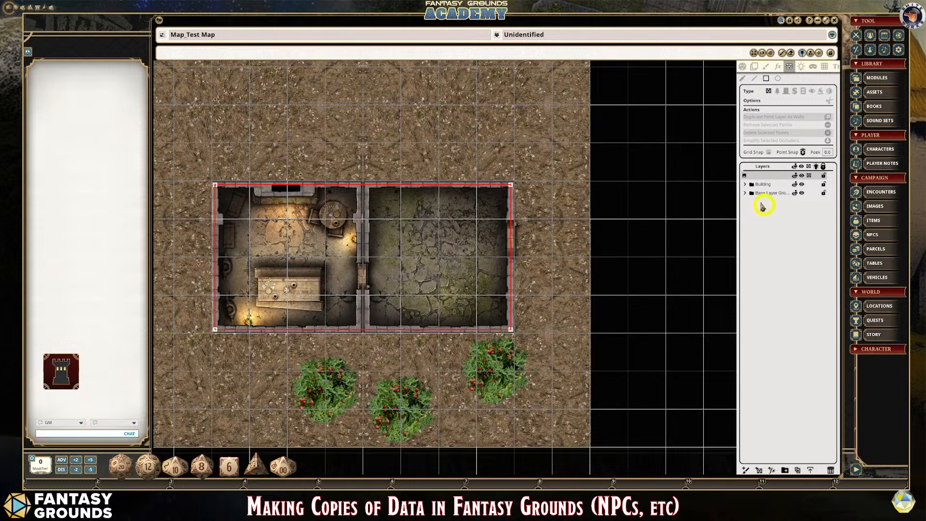
- Delete the layer holding the rectangular line-of-sight wall and select the Base Layer group
{"action": "scroll", "coordinate": [602, 278], "scroll_direction": "down", "scroll_amount": 1}
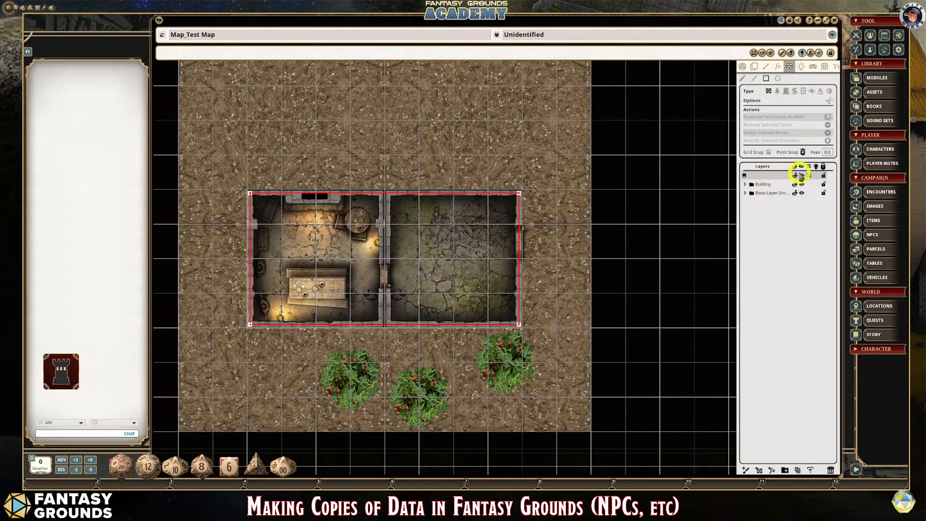
{"action": "left_click", "coordinate": [830, 470]}
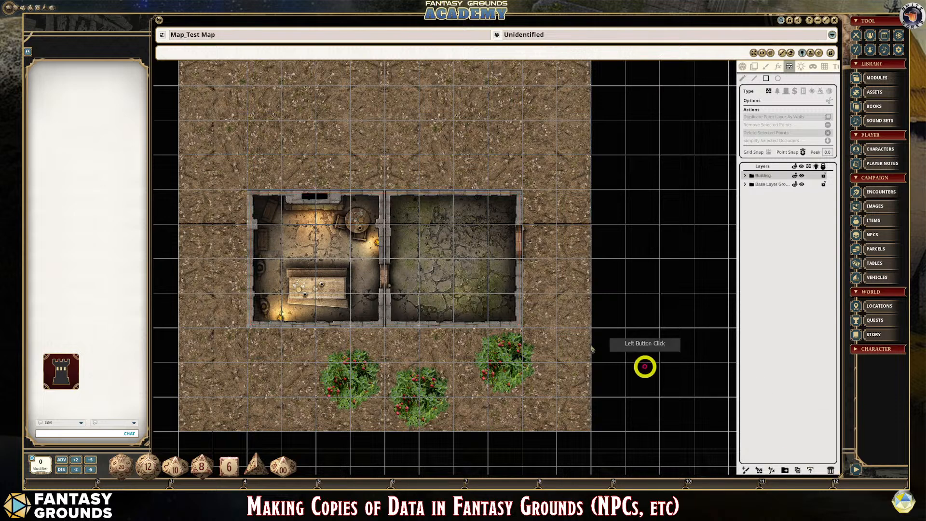
{"action": "left_click", "coordinate": [767, 186]}
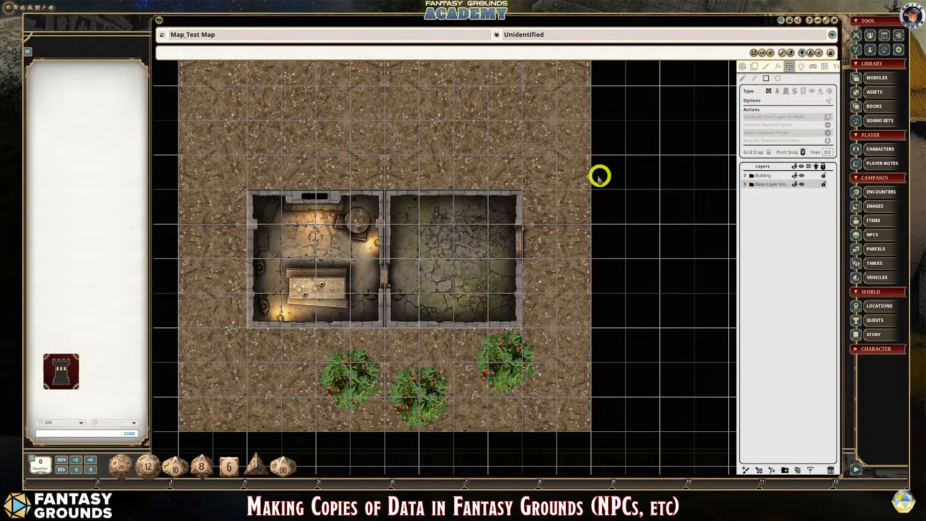
{"action": "scroll", "coordinate": [440, 241], "scroll_direction": "down", "scroll_amount": 1}
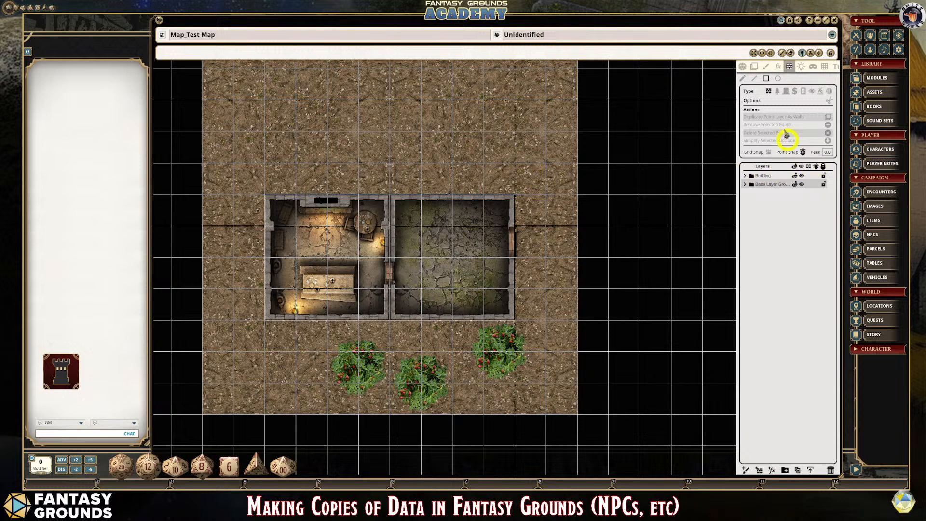
{"action": "left_click", "coordinate": [766, 78]}
{"action": "left_click_drag", "start_coordinate": [267, 198], "coordinate": [425, 271]}
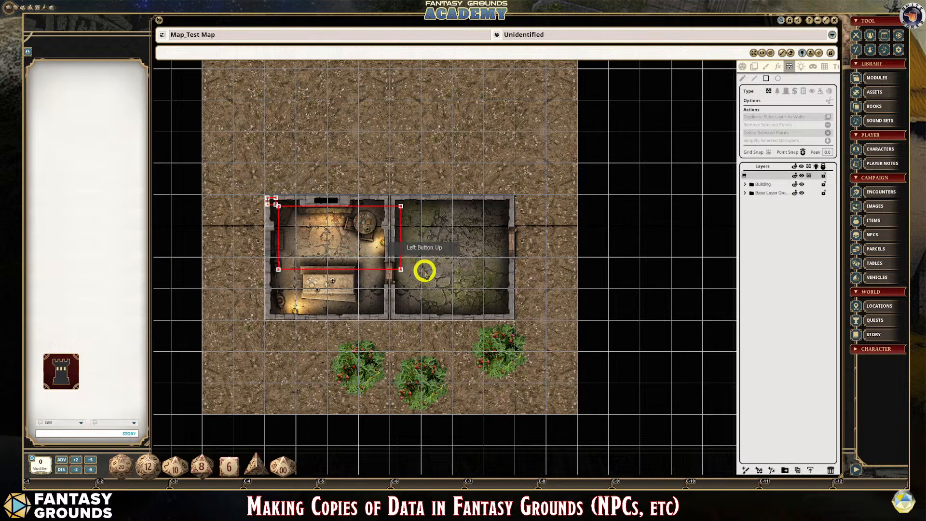
{"action": "key", "text": "ctrl+z"}
{"action": "key", "text": "ctrl+z"}
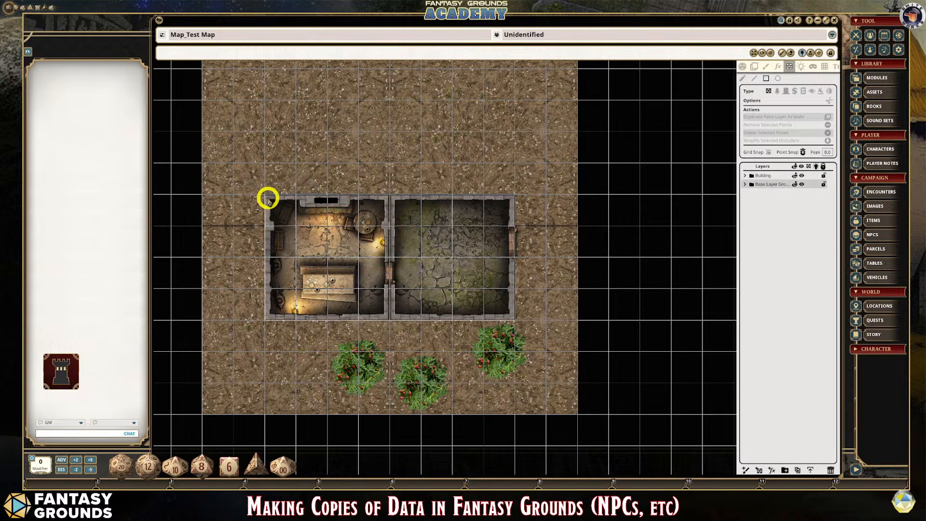
{"action": "left_click_drag", "start_coordinate": [268, 198], "coordinate": [494, 293]}
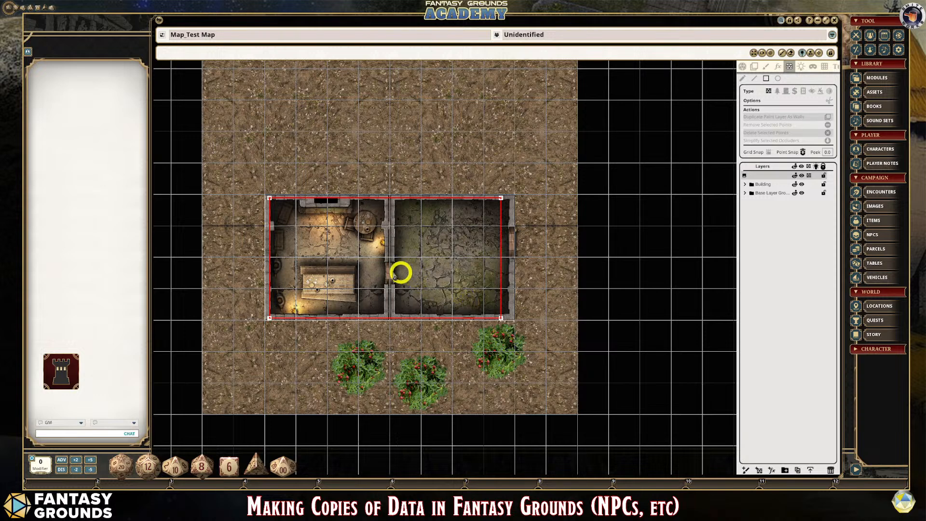
{"action": "key", "text": "ctrl+z"}
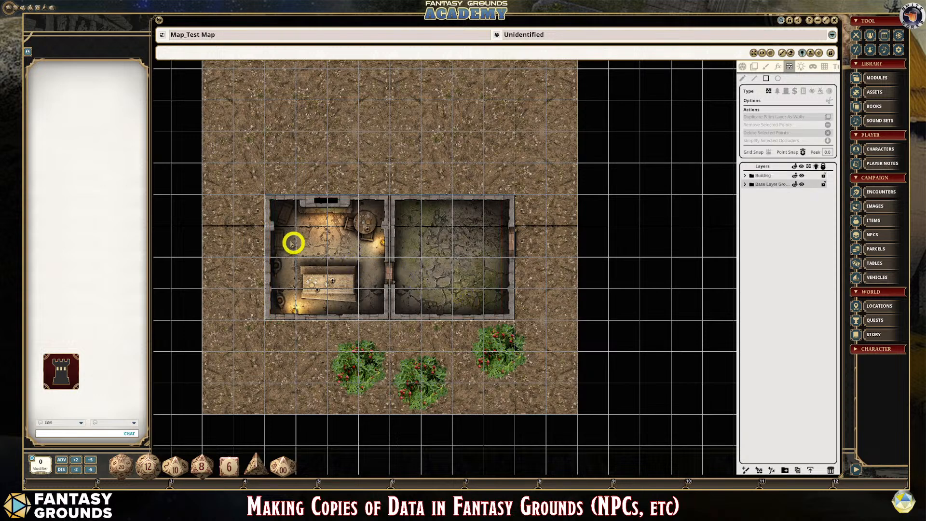
- Draw a rectangular line-of-sight wall along the outer stone walls so that it encloses both rooms
{"action": "scroll", "coordinate": [291, 241], "scroll_direction": "up", "scroll_amount": 1}
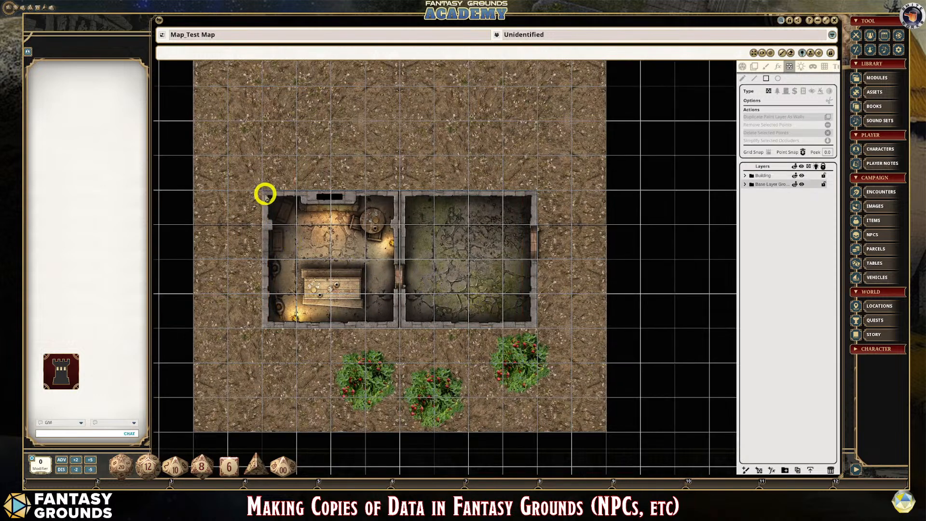
{"action": "left_click_drag", "start_coordinate": [265, 194], "coordinate": [533, 325]}
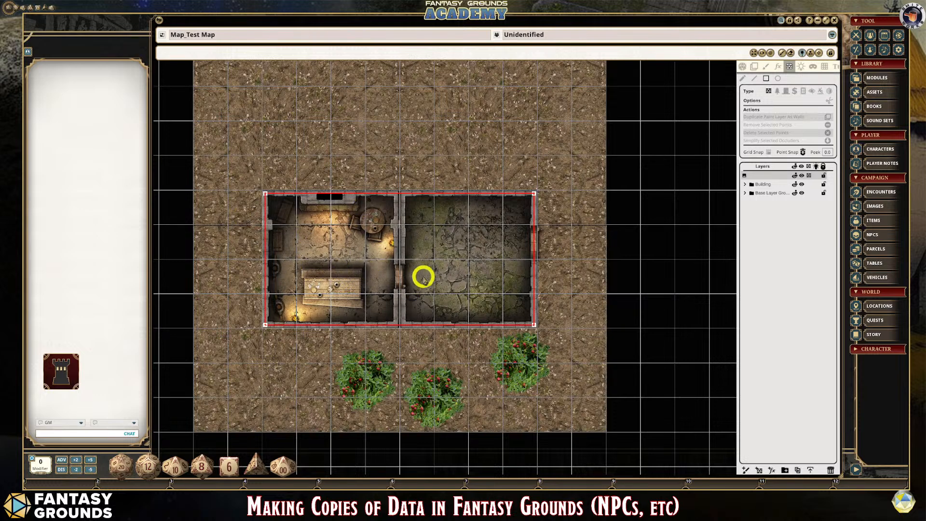
- Draw a straight line-of-sight wall along the shared middle wall, extending past the outer walls at both ends
{"action": "scroll", "coordinate": [423, 324], "scroll_direction": "up", "scroll_amount": 1}
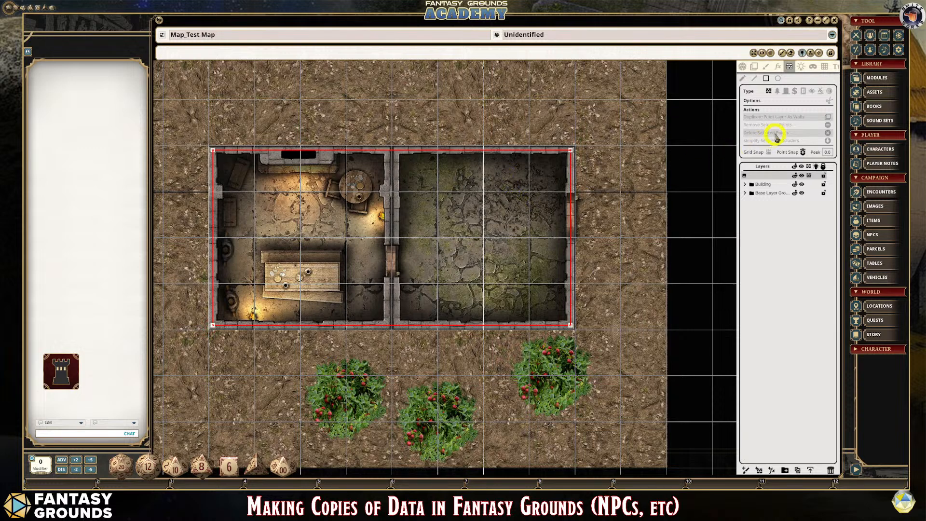
{"action": "left_click", "coordinate": [756, 80]}
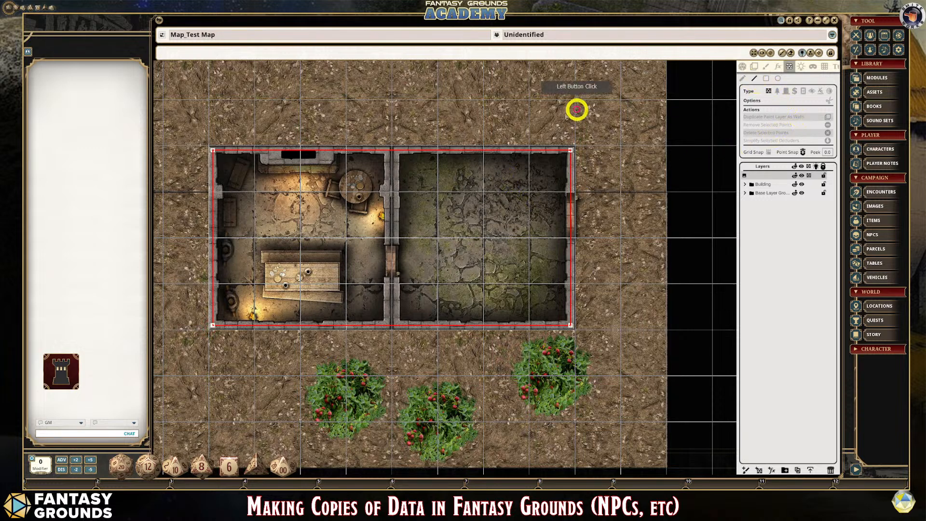
{"action": "left_click", "coordinate": [392, 134]}
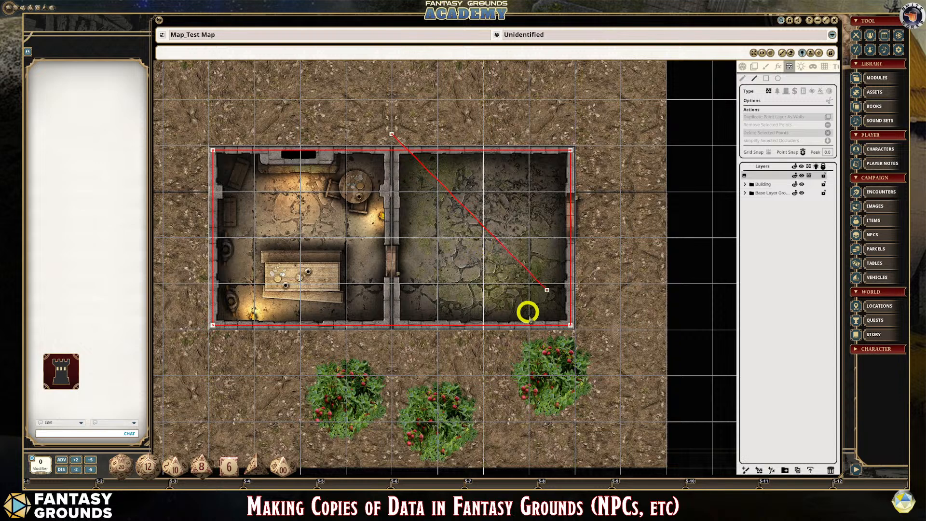
{"action": "left_click", "coordinate": [604, 134]}
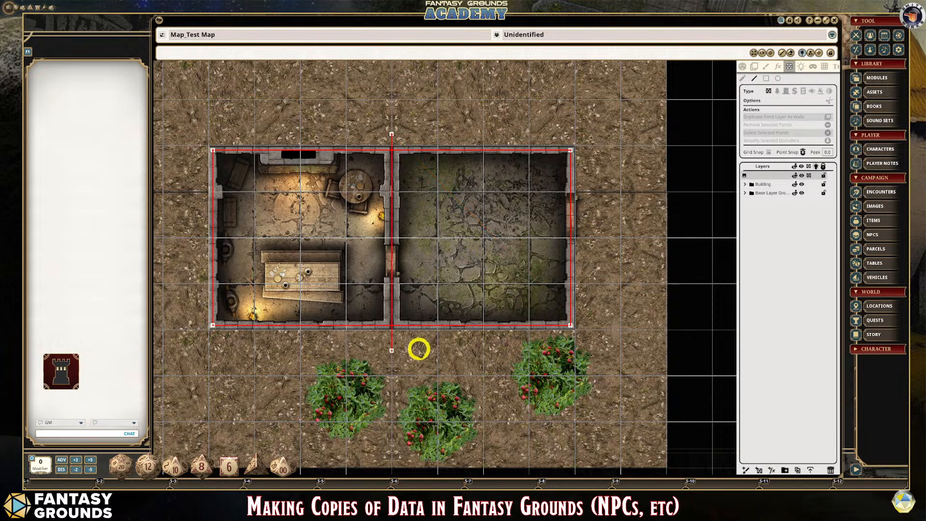
{"action": "left_click", "coordinate": [418, 349]}
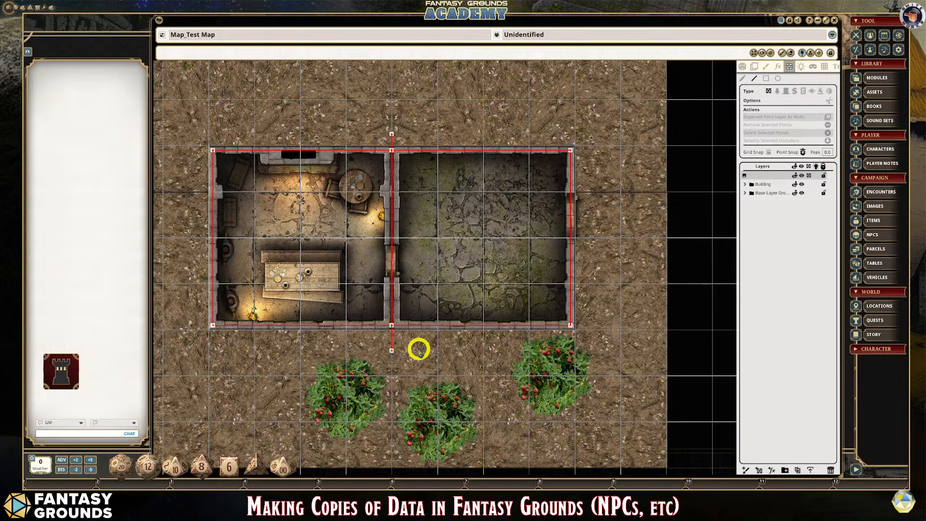
- Examine the points where the dividing line-of-sight wall crosses the outer rectangle
{"action": "scroll", "coordinate": [430, 348], "scroll_direction": "up", "scroll_amount": 2}
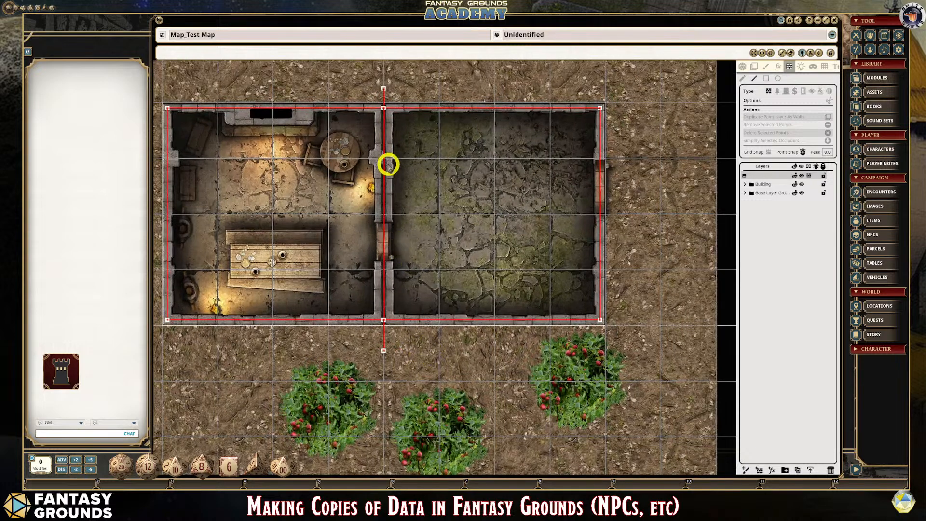
{"action": "scroll", "coordinate": [389, 154], "scroll_direction": "up", "scroll_amount": 2}
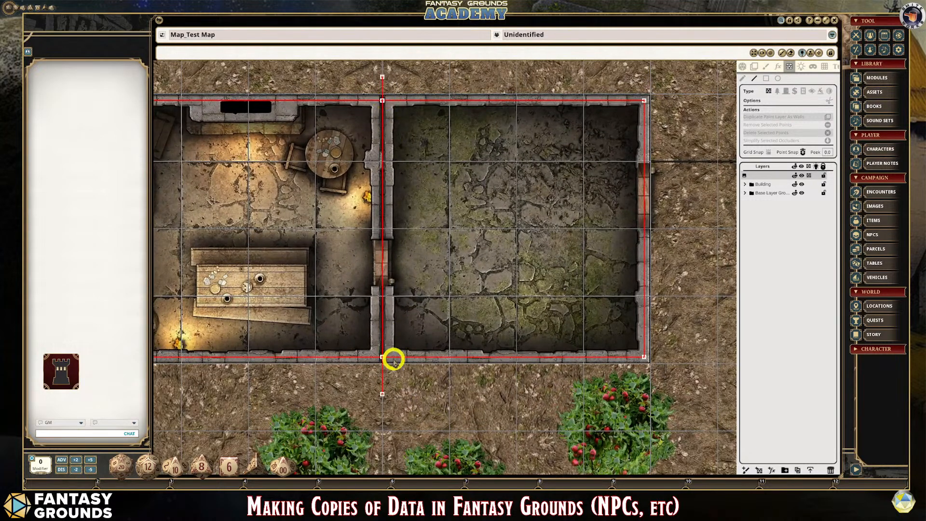
{"action": "scroll", "coordinate": [383, 358], "scroll_direction": "up", "scroll_amount": 2}
{"action": "scroll", "coordinate": [383, 358], "scroll_direction": "up", "scroll_amount": 6}
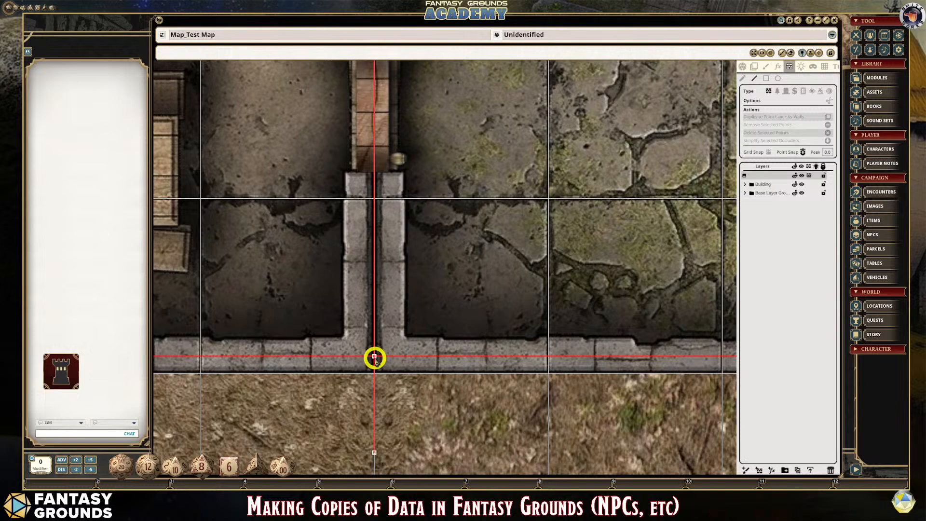
{"action": "scroll", "coordinate": [376, 358], "scroll_direction": "down", "scroll_amount": 8}
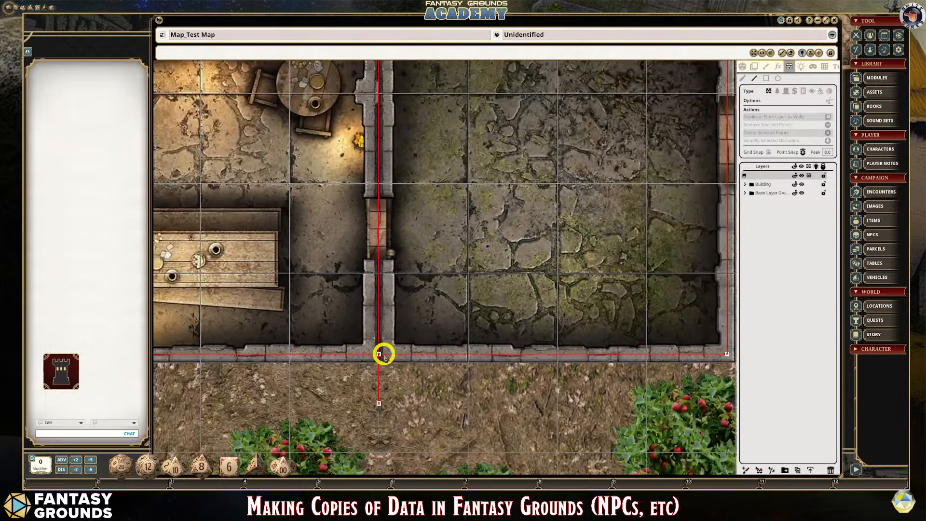
{"action": "scroll", "coordinate": [384, 355], "scroll_direction": "down", "scroll_amount": 3}
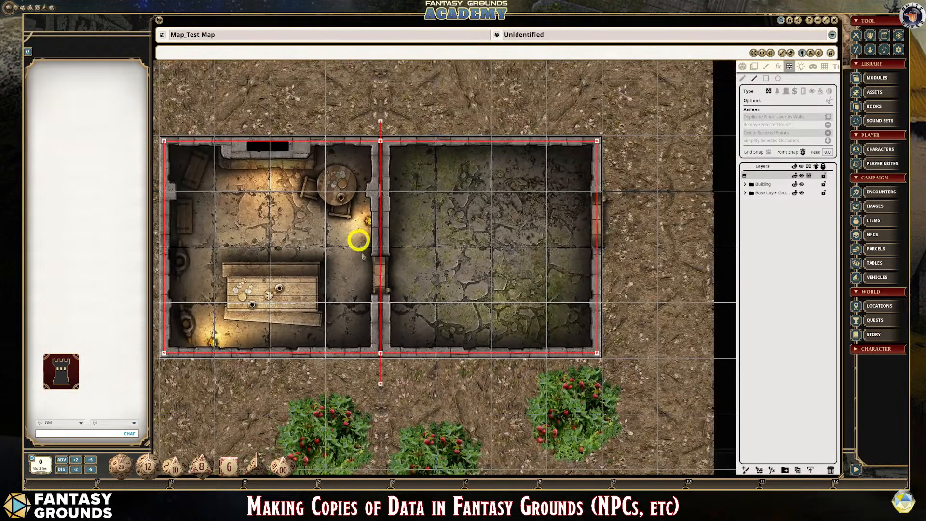
{"action": "scroll", "coordinate": [381, 195], "scroll_direction": "up", "scroll_amount": 1}
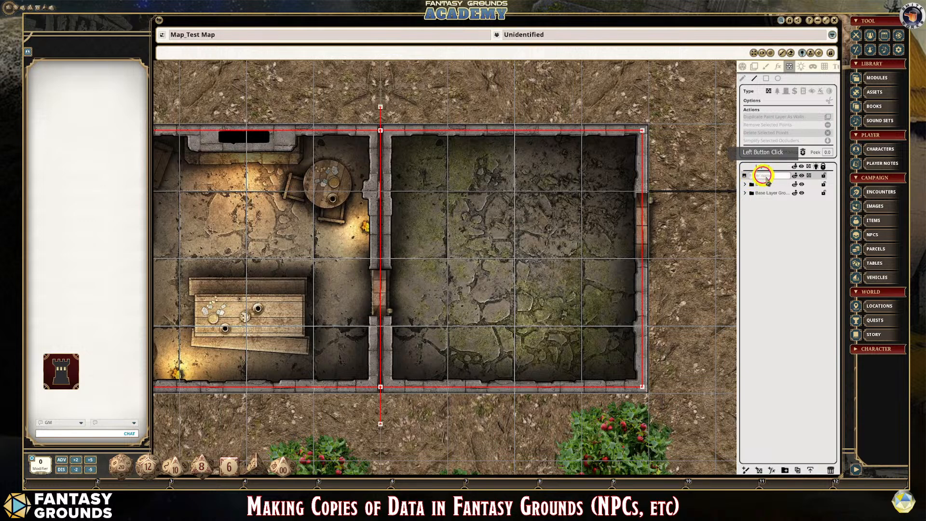
- Rename the layer holding the line-of-sight walls as LoS and keep it selected
{"action": "double_click", "coordinate": [768, 175]}
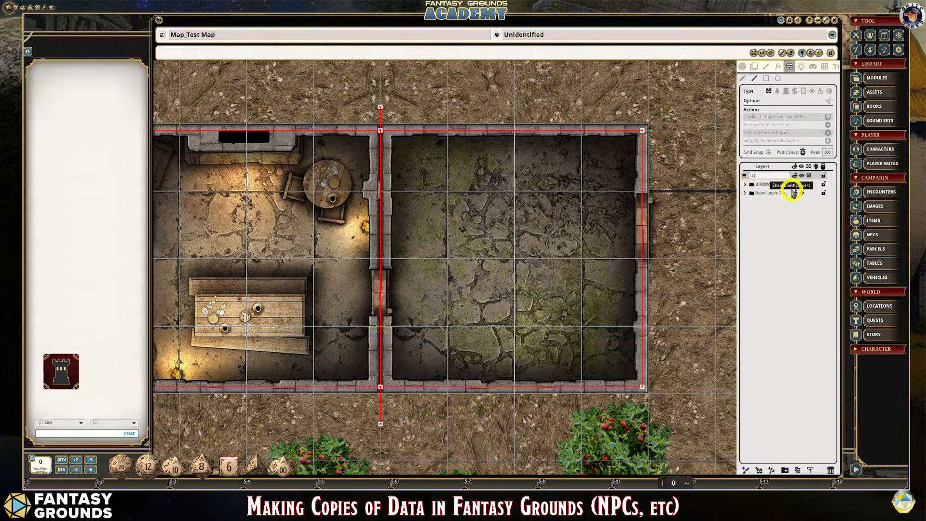
{"action": "type", "text": "LoS"}
{"action": "key", "text": "Return"}
{"action": "left_click", "coordinate": [768, 176]}
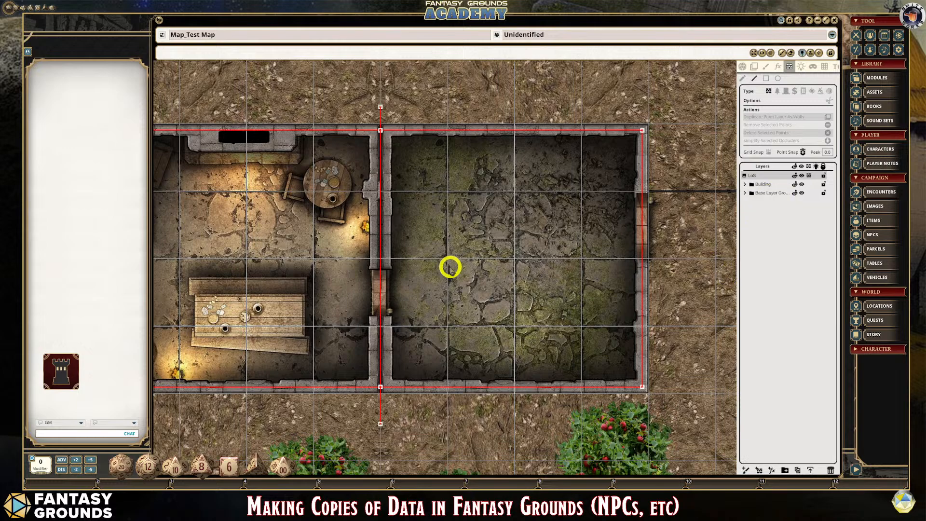
- Draw a rectangular window-type occluder around the stone fireplace on the furnished room's upper wall
{"action": "scroll", "coordinate": [444, 268], "scroll_direction": "down", "scroll_amount": 3}
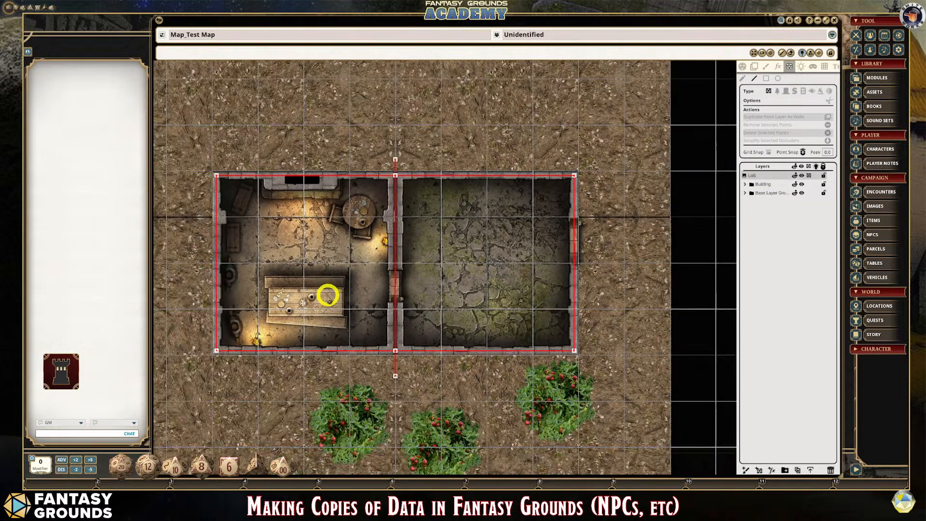
{"action": "scroll", "coordinate": [326, 293], "scroll_direction": "up", "scroll_amount": 3}
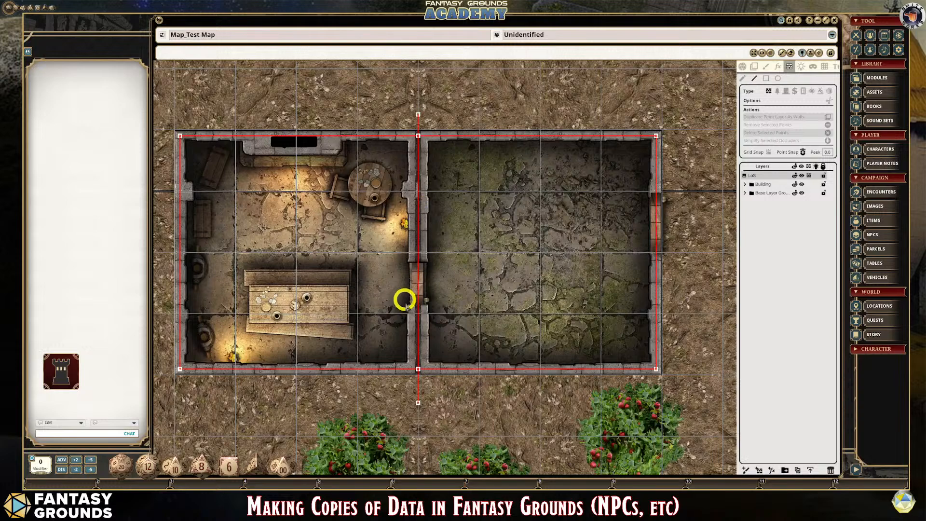
{"action": "scroll", "coordinate": [410, 369], "scroll_direction": "up", "scroll_amount": 2}
{"action": "scroll", "coordinate": [410, 369], "scroll_direction": "down", "scroll_amount": 2}
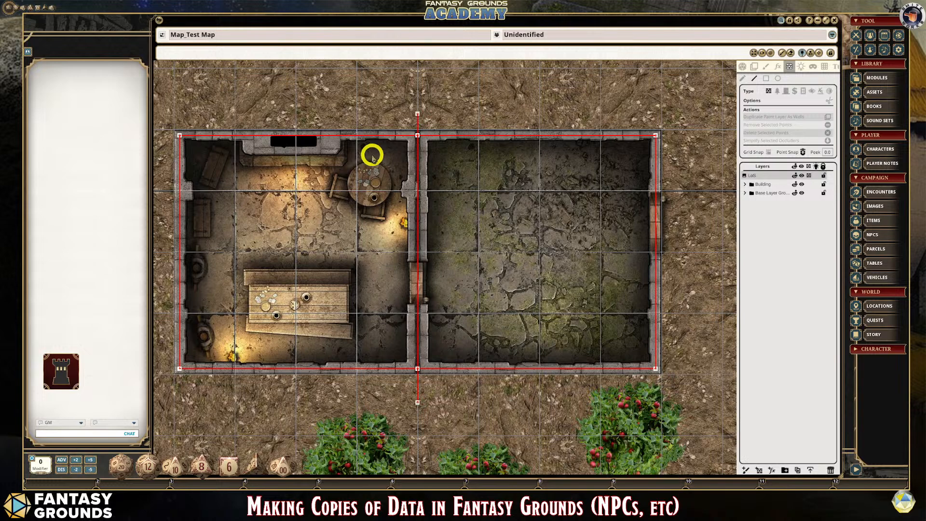
{"action": "scroll", "coordinate": [275, 136], "scroll_direction": "up", "scroll_amount": 3}
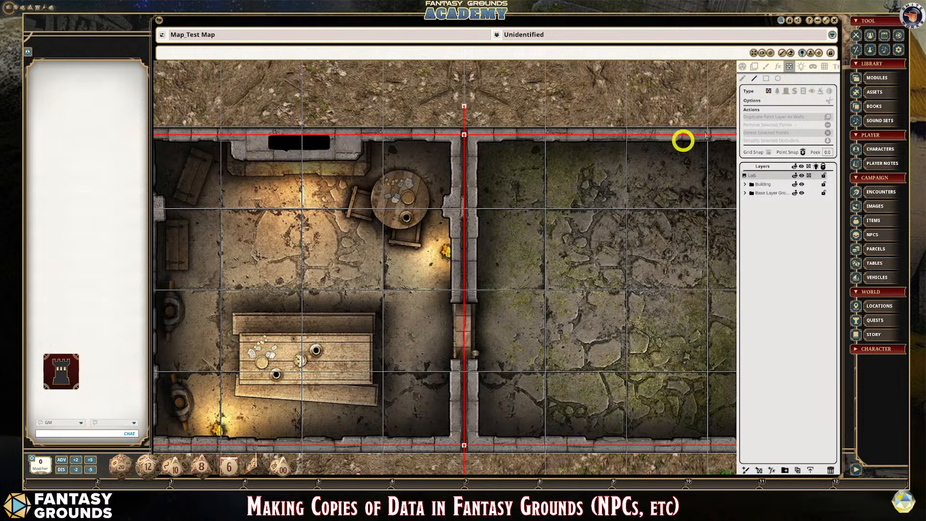
{"action": "left_click", "coordinate": [806, 92]}
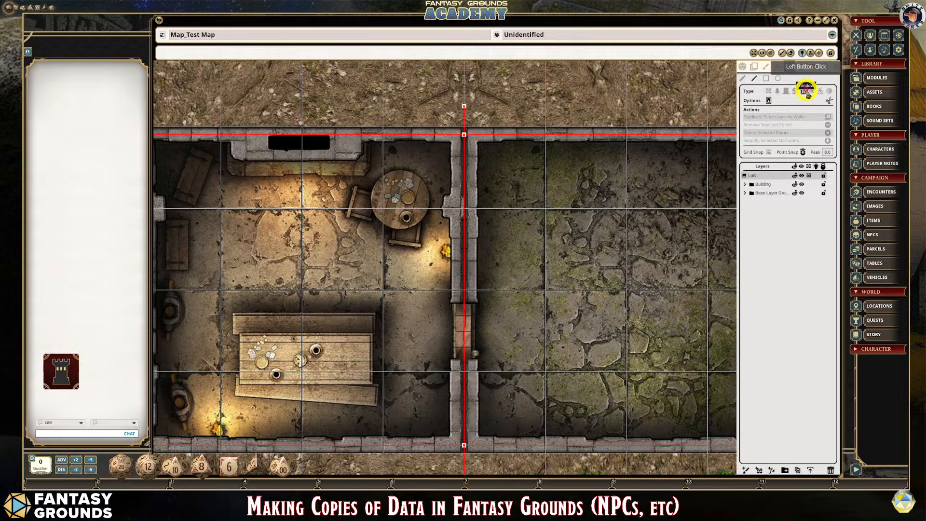
{"action": "left_click", "coordinate": [766, 78]}
{"action": "left_click", "coordinate": [419, 110]}
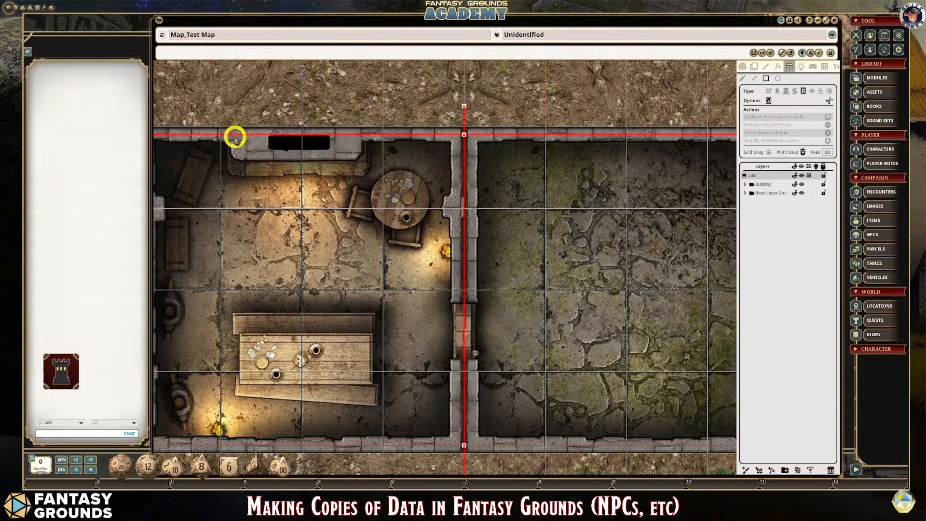
{"action": "left_click_drag", "start_coordinate": [234, 137], "coordinate": [355, 156]}
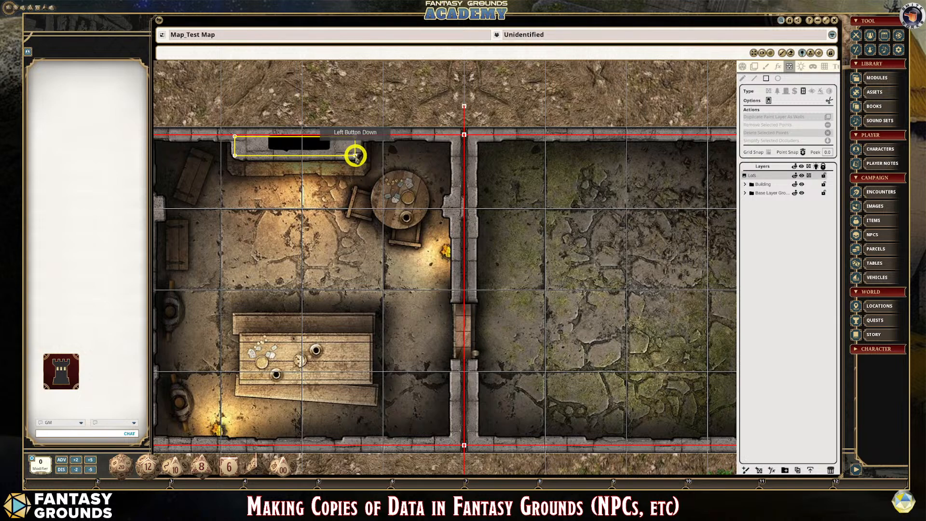
{"action": "left_click_drag", "start_coordinate": [355, 156], "coordinate": [355, 155]}
- Examine how the rectangular occluder sits over the fireplace and against the outer wall line
{"action": "scroll", "coordinate": [281, 176], "scroll_direction": "up", "scroll_amount": 3}
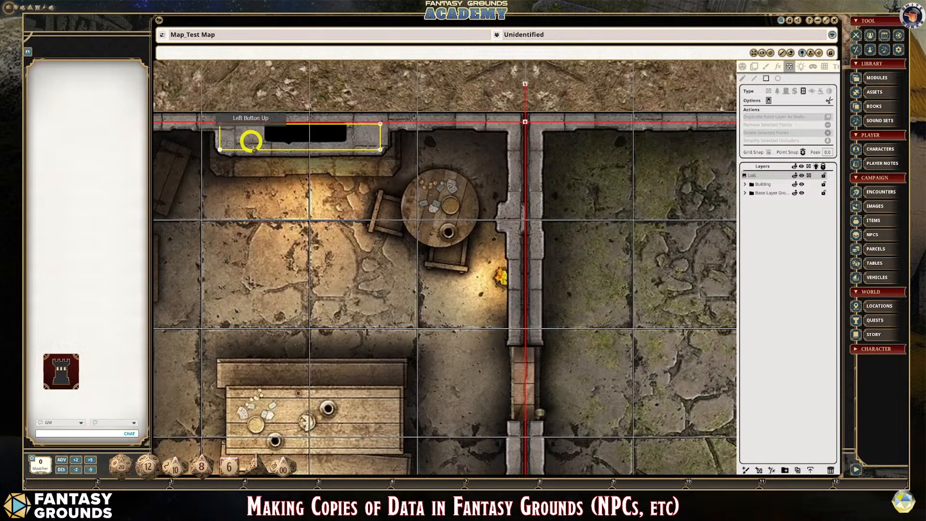
{"action": "scroll", "coordinate": [250, 141], "scroll_direction": "down", "scroll_amount": 2}
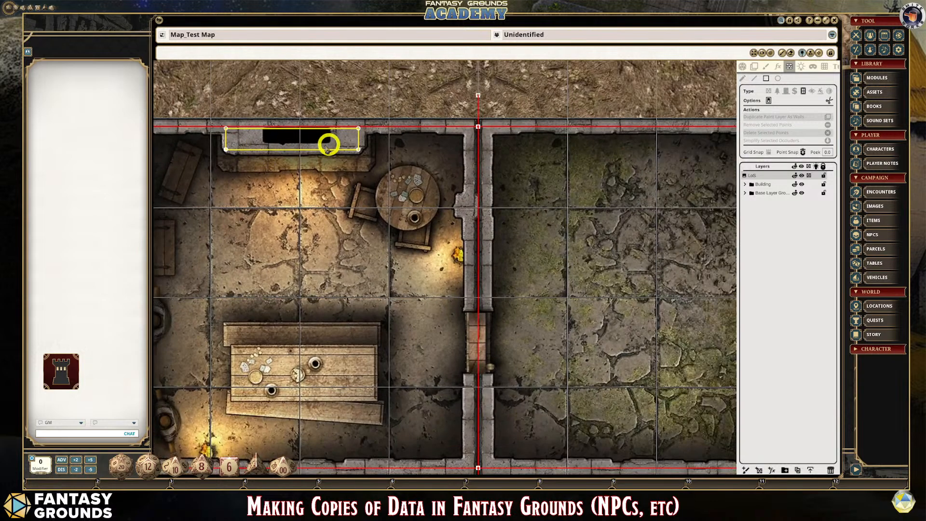
{"action": "scroll", "coordinate": [302, 174], "scroll_direction": "down", "scroll_amount": 2}
{"action": "scroll", "coordinate": [296, 173], "scroll_direction": "up", "scroll_amount": 2}
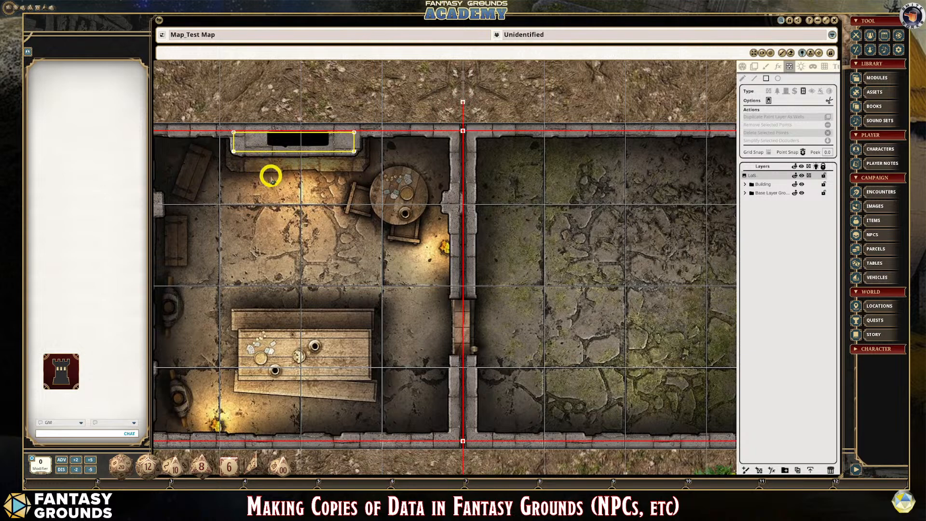
{"action": "scroll", "coordinate": [270, 176], "scroll_direction": "down", "scroll_amount": 1}
{"action": "scroll", "coordinate": [253, 165], "scroll_direction": "up", "scroll_amount": 2}
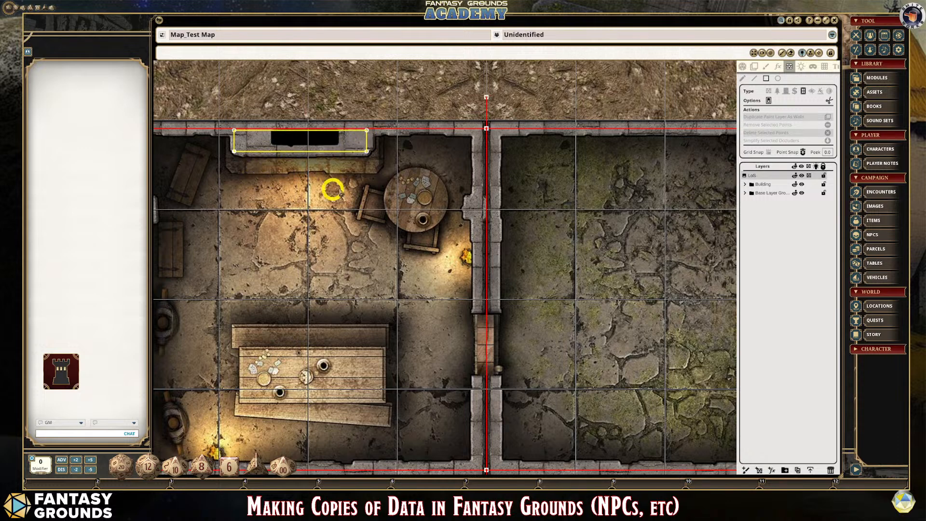
{"action": "scroll", "coordinate": [356, 179], "scroll_direction": "down", "scroll_amount": 1}
{"action": "scroll", "coordinate": [260, 150], "scroll_direction": "up", "scroll_amount": 1}
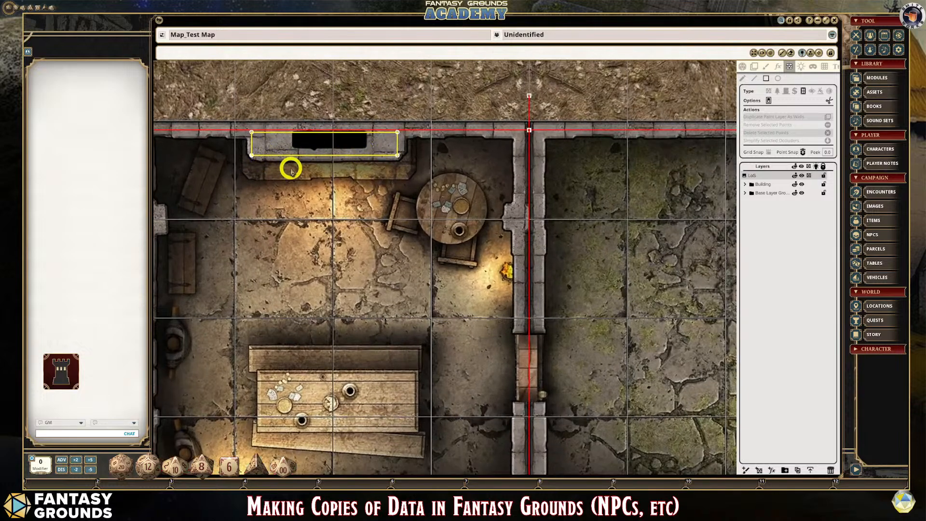
- Draw a circular window-type occluder about the size of the round table in the furnished room
{"action": "scroll", "coordinate": [291, 166], "scroll_direction": "up", "scroll_amount": 1}
{"action": "scroll", "coordinate": [292, 167], "scroll_direction": "down", "scroll_amount": 1}
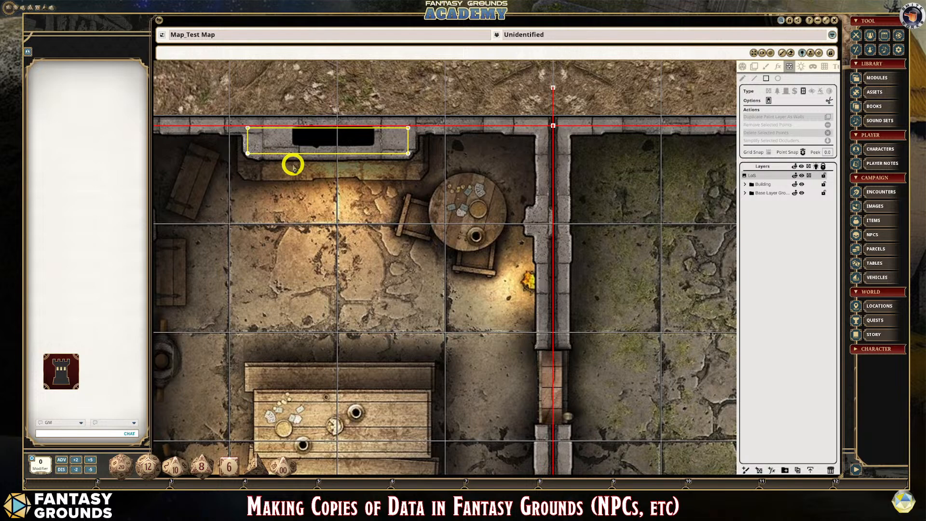
{"action": "scroll", "coordinate": [304, 150], "scroll_direction": "down", "scroll_amount": 2}
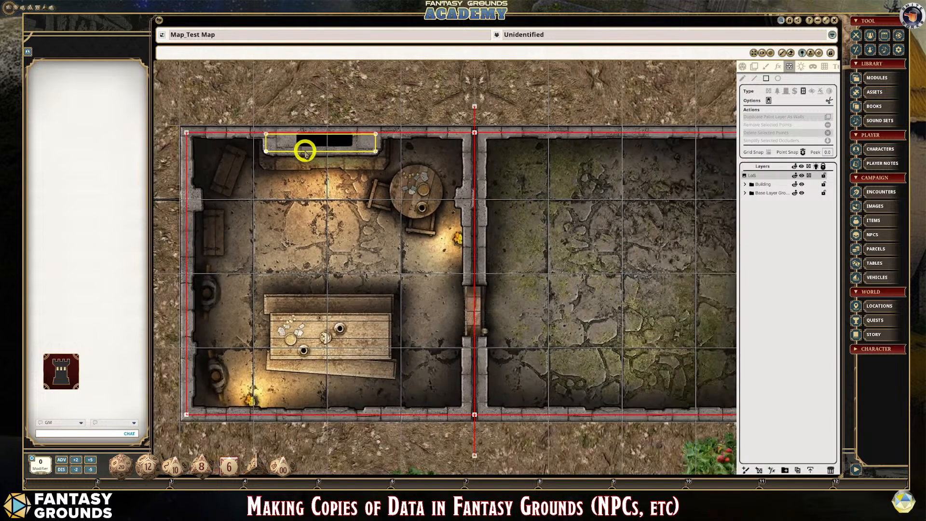
{"action": "scroll", "coordinate": [402, 286], "scroll_direction": "up", "scroll_amount": 1}
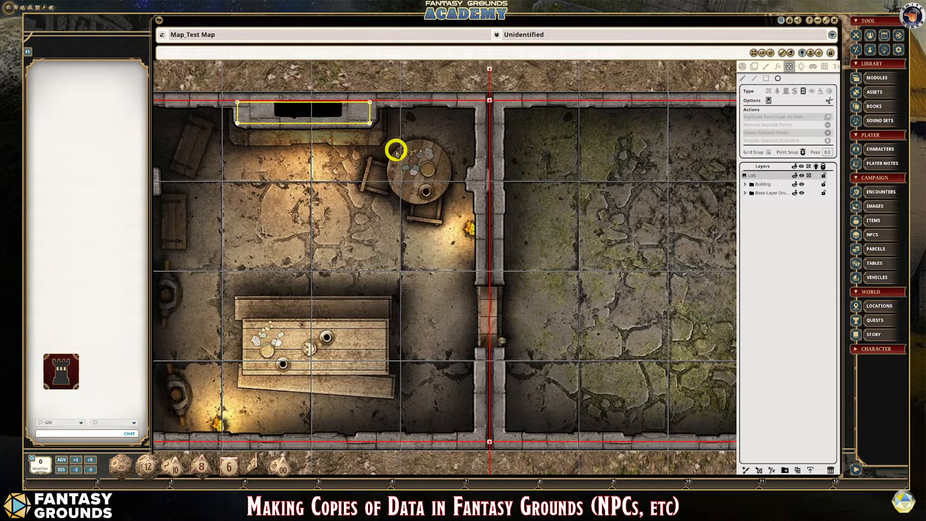
{"action": "left_click_drag", "start_coordinate": [395, 153], "coordinate": [462, 219]}
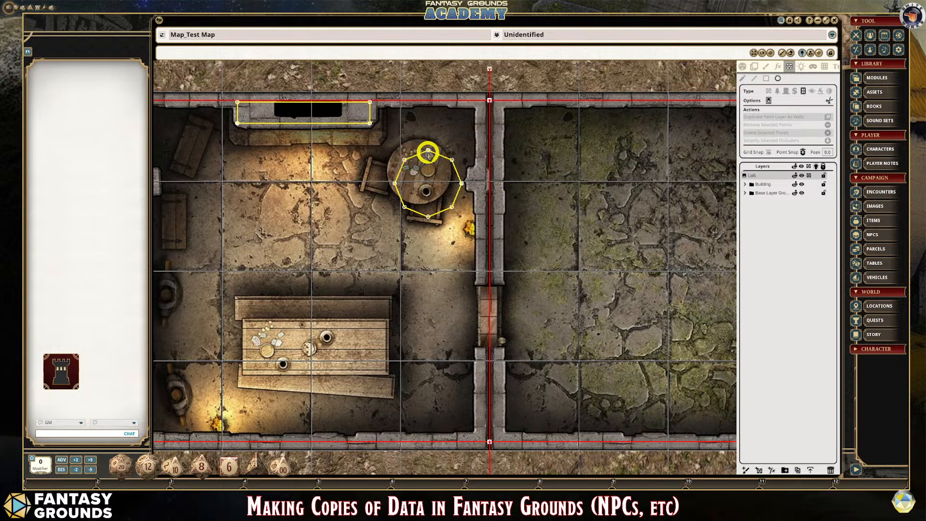
- Select all points of the circular occluder and move it so it sits over the round table, leaving it deselected
{"action": "left_click", "coordinate": [746, 79]}
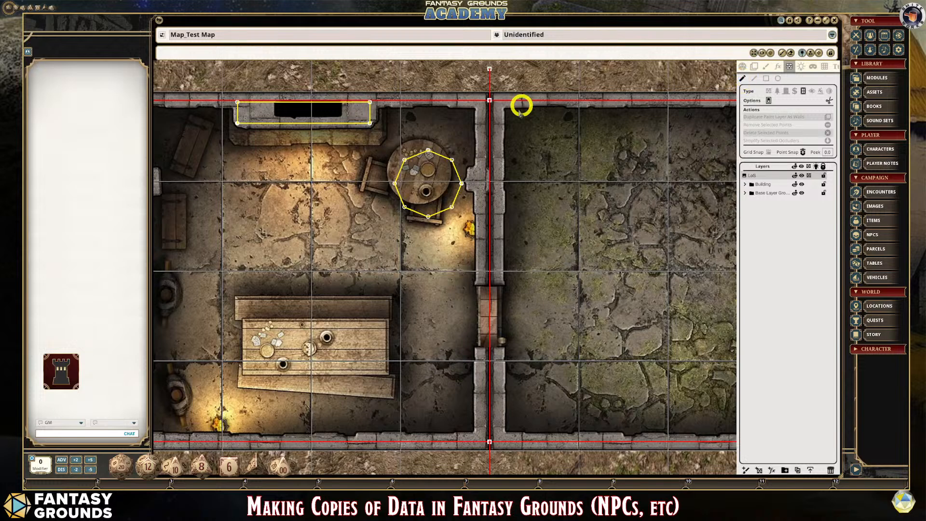
{"action": "left_click", "coordinate": [428, 150]}
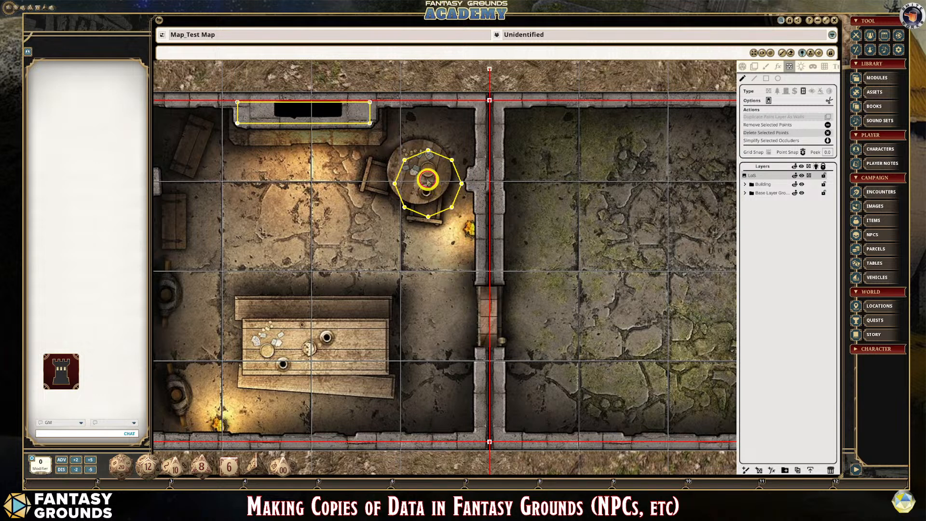
{"action": "left_click_drag", "start_coordinate": [428, 151], "coordinate": [421, 142]}
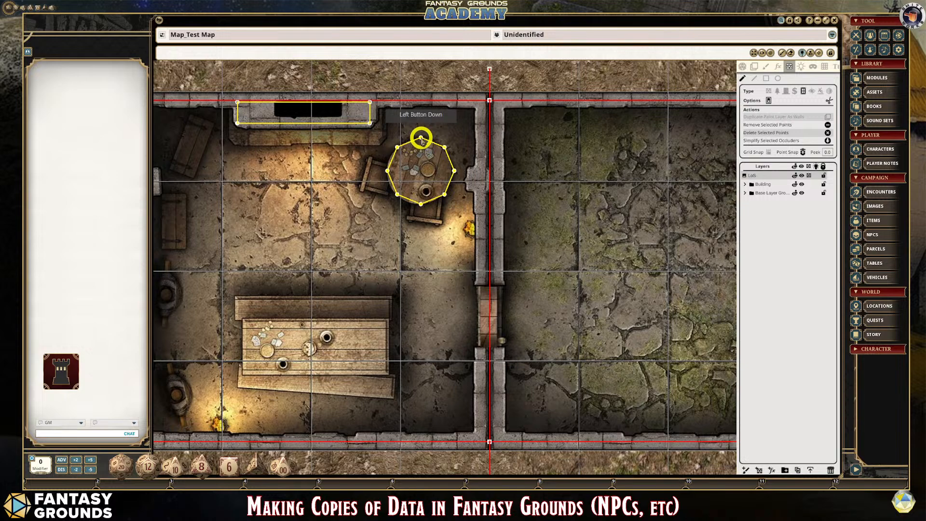
{"action": "scroll", "coordinate": [420, 241], "scroll_direction": "down", "scroll_amount": 3}
{"action": "left_click", "coordinate": [410, 273]}
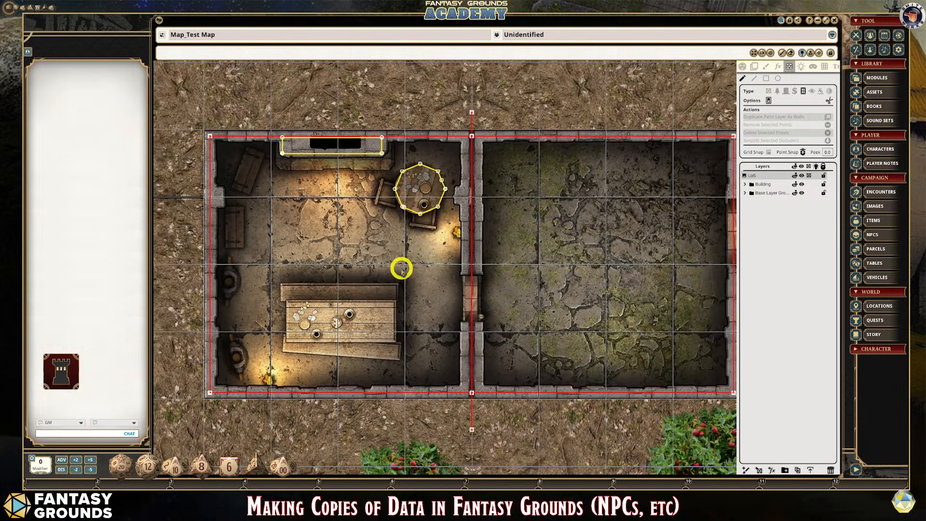
- Draw a rectangular window-type occluder around the long wooden table between the two benches
{"action": "scroll", "coordinate": [401, 265], "scroll_direction": "up", "scroll_amount": 1}
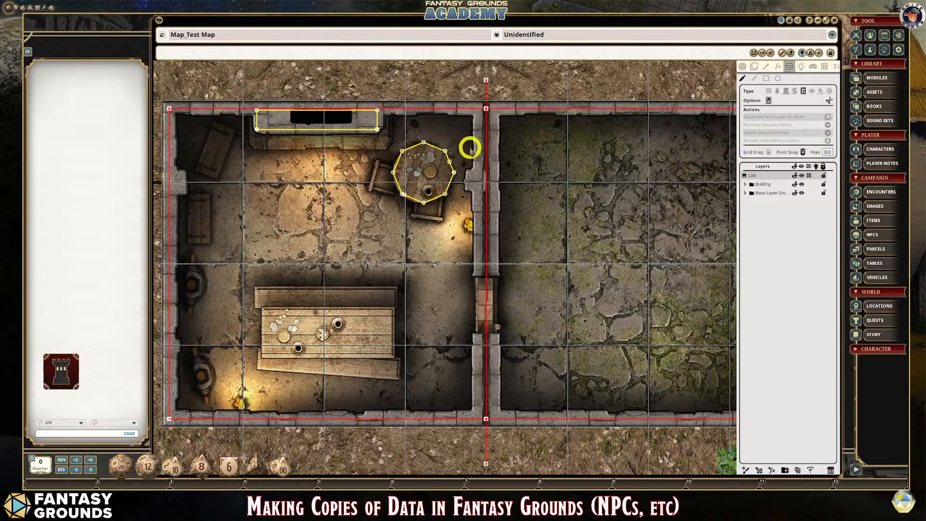
{"action": "scroll", "coordinate": [403, 203], "scroll_direction": "up", "scroll_amount": 3}
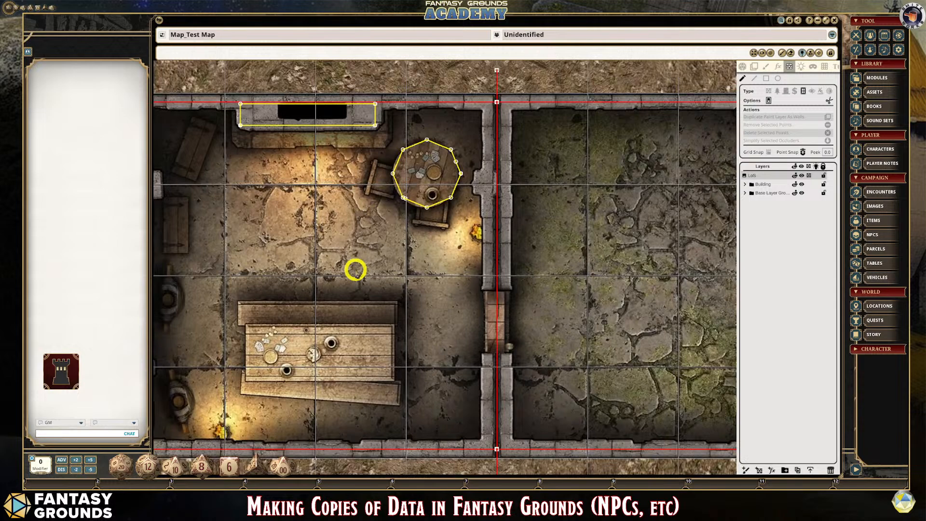
{"action": "scroll", "coordinate": [355, 270], "scroll_direction": "down", "scroll_amount": 3}
{"action": "scroll", "coordinate": [326, 322], "scroll_direction": "up", "scroll_amount": 2}
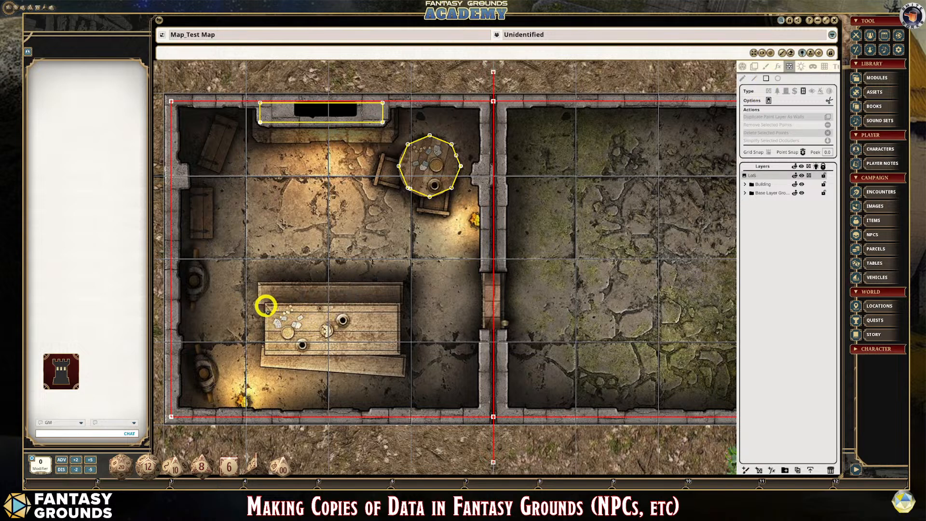
{"action": "left_click_drag", "start_coordinate": [266, 306], "coordinate": [398, 354]}
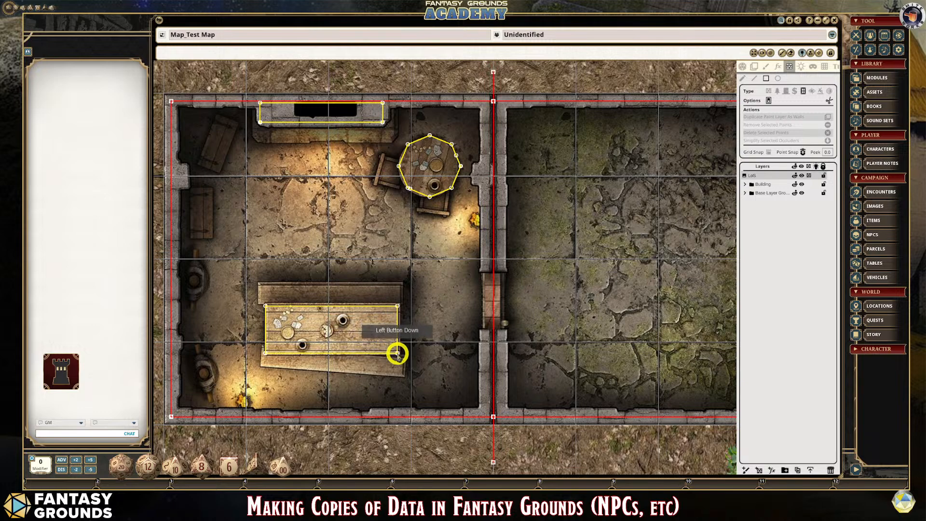
{"action": "left_click_drag", "start_coordinate": [397, 354], "coordinate": [397, 354]}
- Examine the furniture occluders and the outer walls of both rooms for places to put windows
{"action": "scroll", "coordinate": [327, 347], "scroll_direction": "up", "scroll_amount": 4}
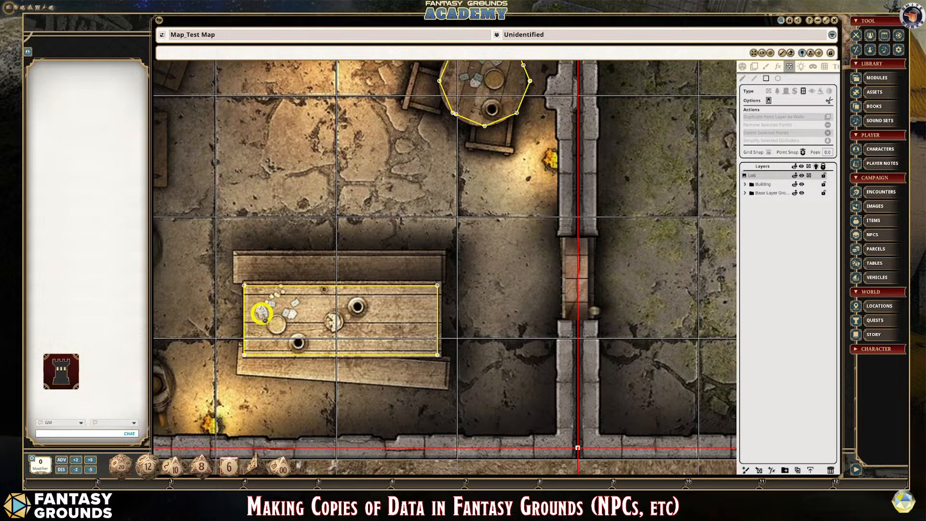
{"action": "scroll", "coordinate": [265, 314], "scroll_direction": "down", "scroll_amount": 1}
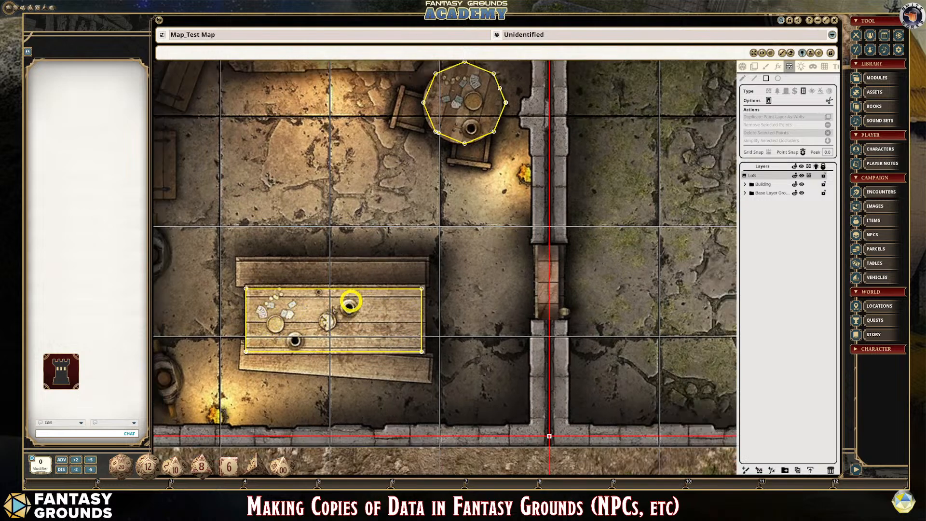
{"action": "scroll", "coordinate": [261, 315], "scroll_direction": "down", "scroll_amount": 1}
{"action": "scroll", "coordinate": [252, 306], "scroll_direction": "up", "scroll_amount": 2}
{"action": "scroll", "coordinate": [292, 310], "scroll_direction": "down", "scroll_amount": 3}
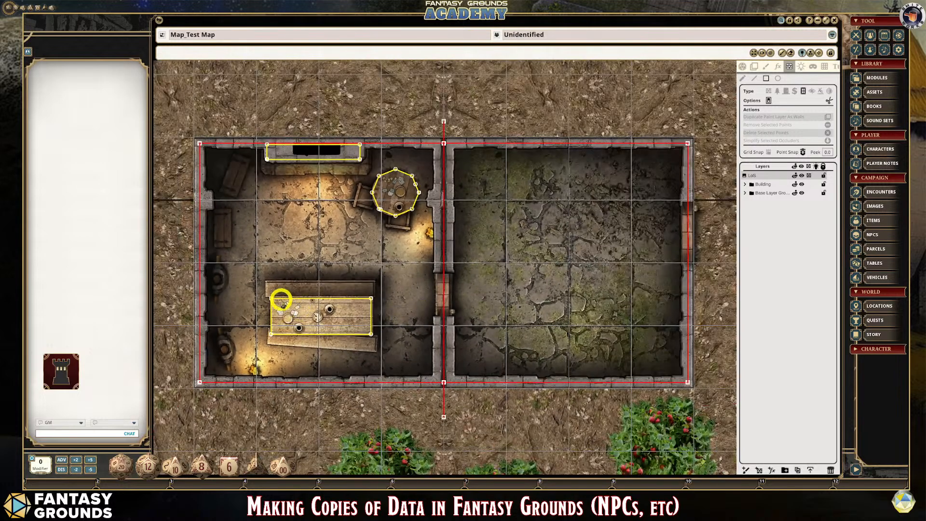
{"action": "scroll", "coordinate": [292, 296], "scroll_direction": "up", "scroll_amount": 1}
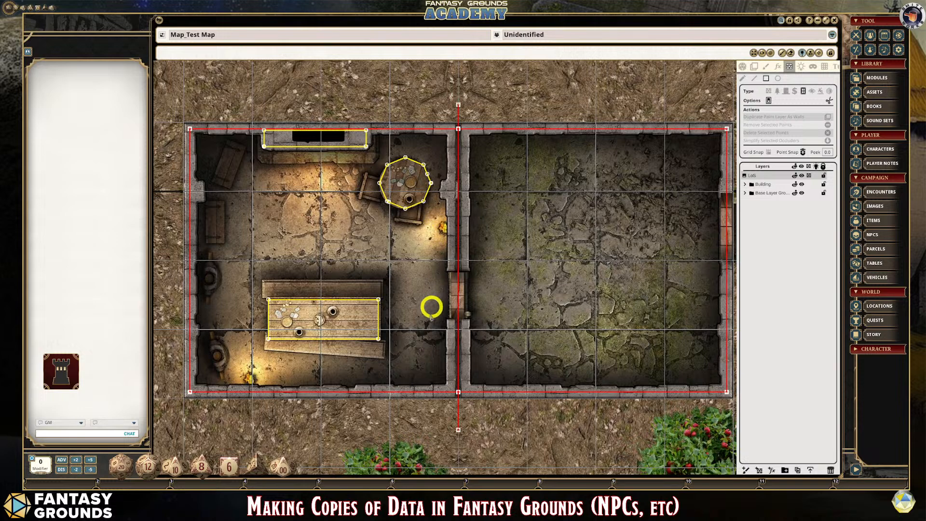
{"action": "scroll", "coordinate": [207, 367], "scroll_direction": "up", "scroll_amount": 2}
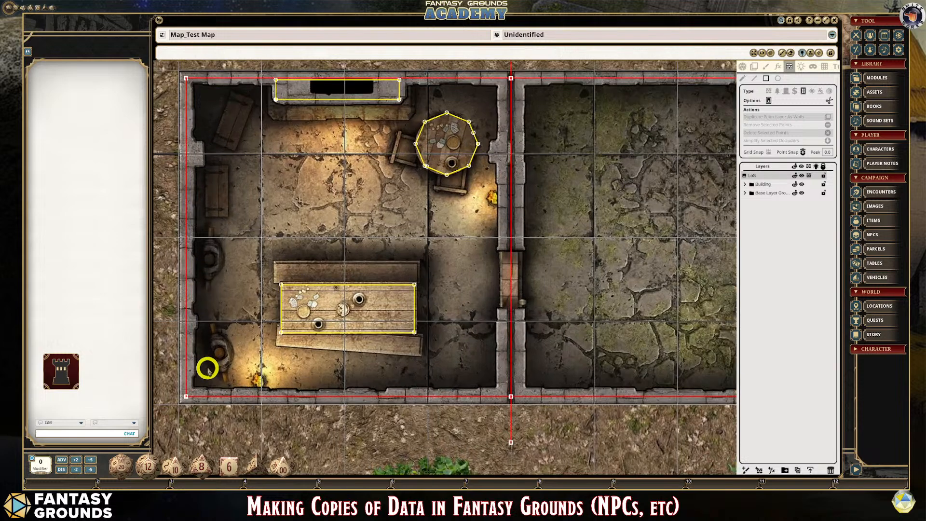
{"action": "scroll", "coordinate": [222, 135], "scroll_direction": "down", "scroll_amount": 2}
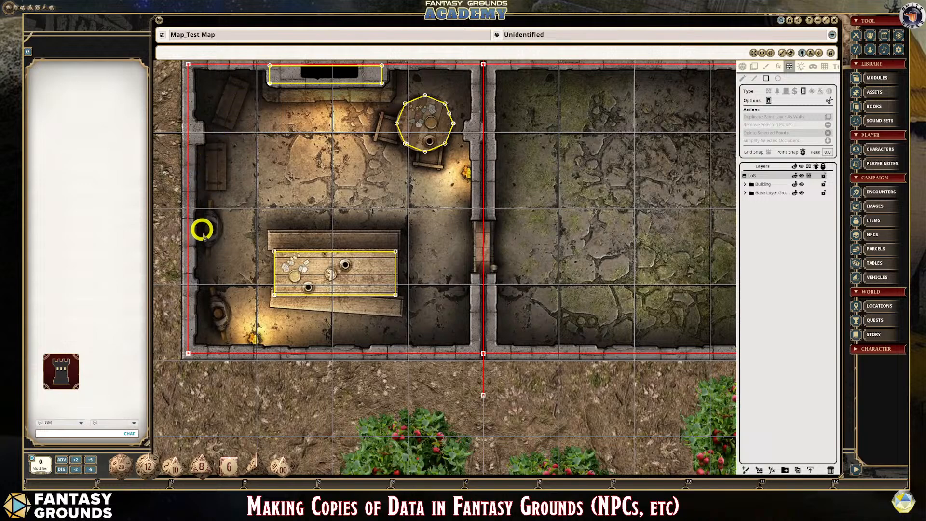
{"action": "scroll", "coordinate": [223, 301], "scroll_direction": "down", "scroll_amount": 1}
{"action": "scroll", "coordinate": [224, 301], "scroll_direction": "down", "scroll_amount": 1}
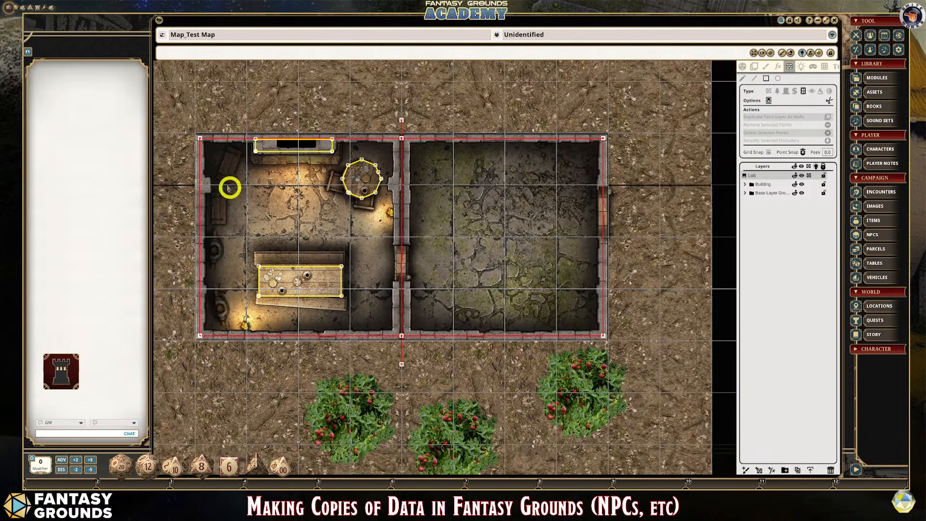
{"action": "scroll", "coordinate": [246, 181], "scroll_direction": "down", "scroll_amount": 1}
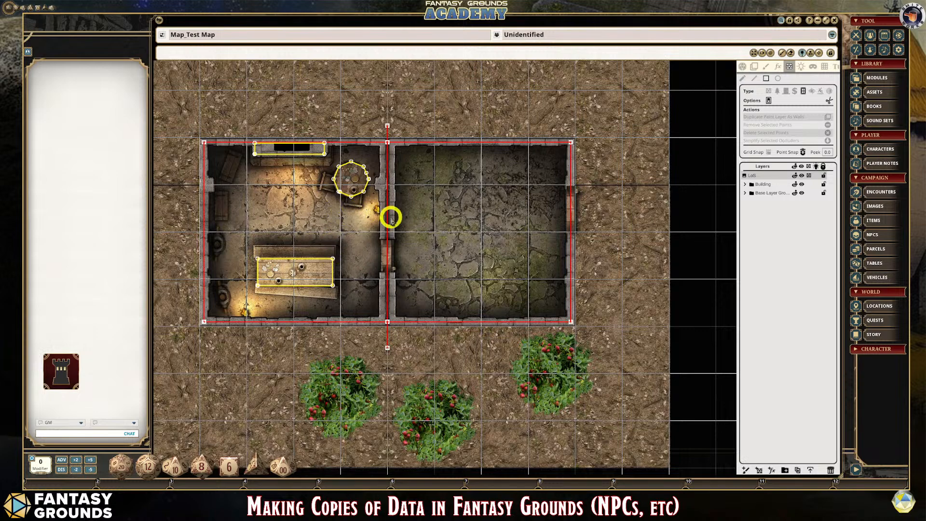
{"action": "scroll", "coordinate": [294, 241], "scroll_direction": "up", "scroll_amount": 1}
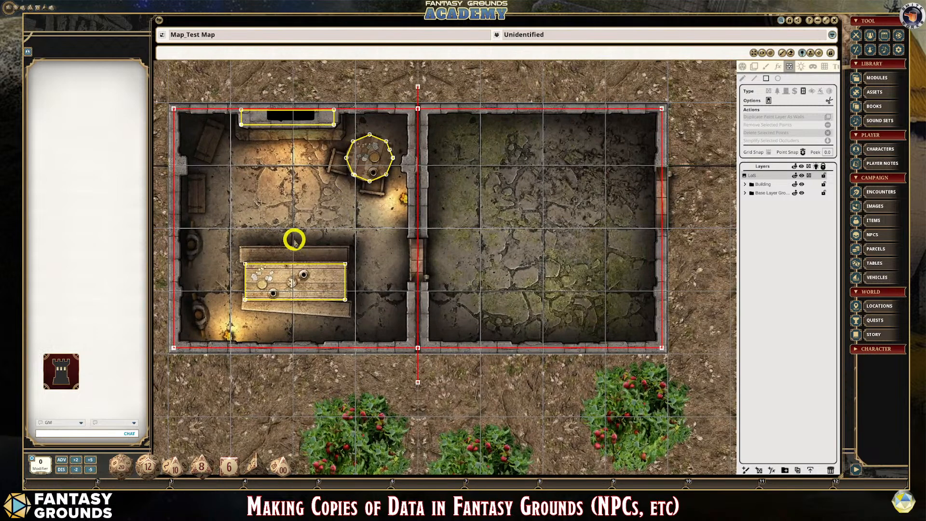
{"action": "scroll", "coordinate": [295, 242], "scroll_direction": "down", "scroll_amount": 1}
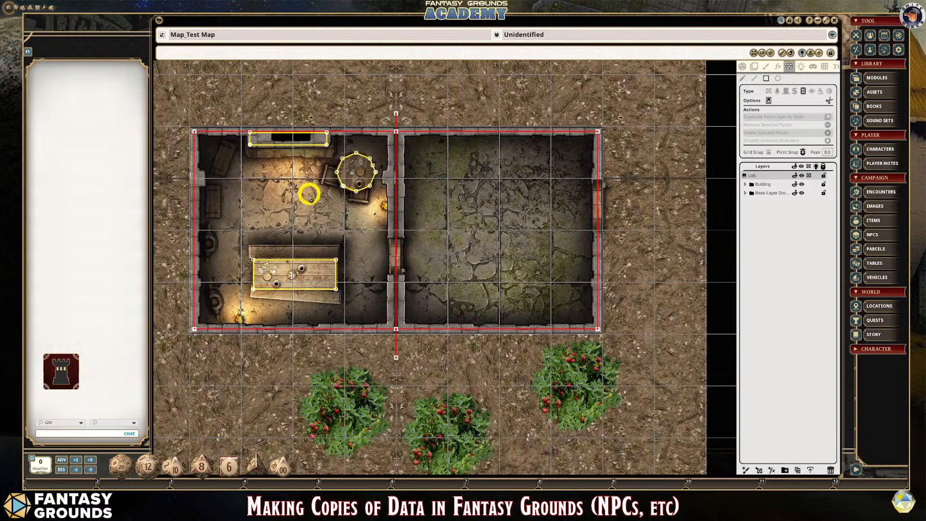
{"action": "scroll", "coordinate": [552, 338], "scroll_direction": "up", "scroll_amount": 1}
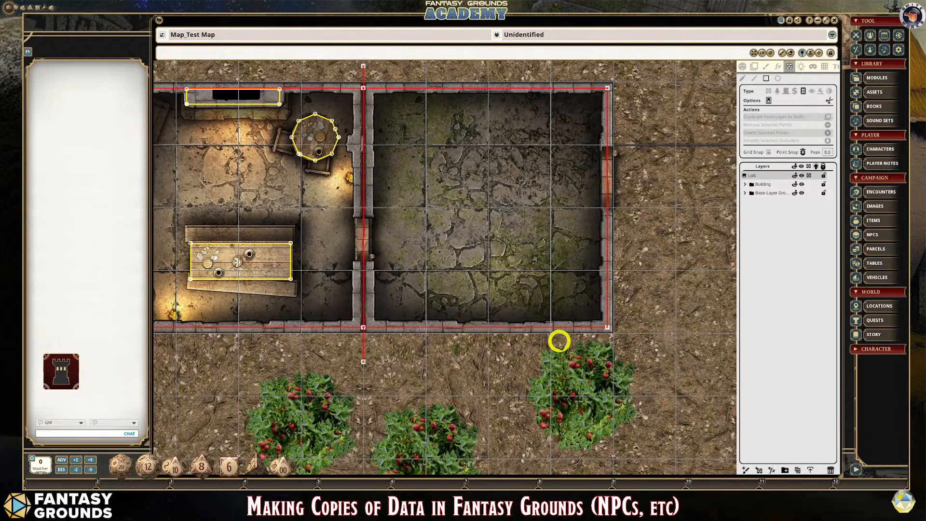
{"action": "scroll", "coordinate": [455, 320], "scroll_direction": "down", "scroll_amount": 4}
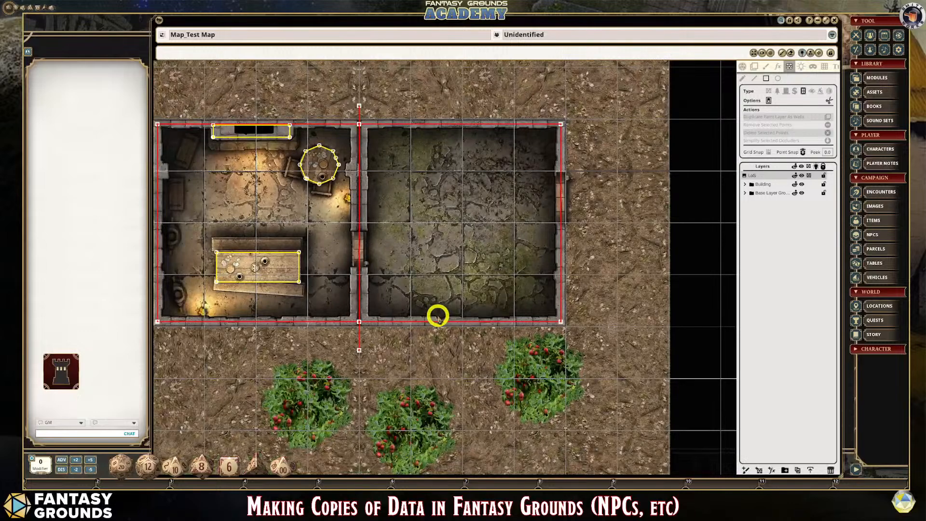
{"action": "scroll", "coordinate": [187, 245], "scroll_direction": "up", "scroll_amount": 1}
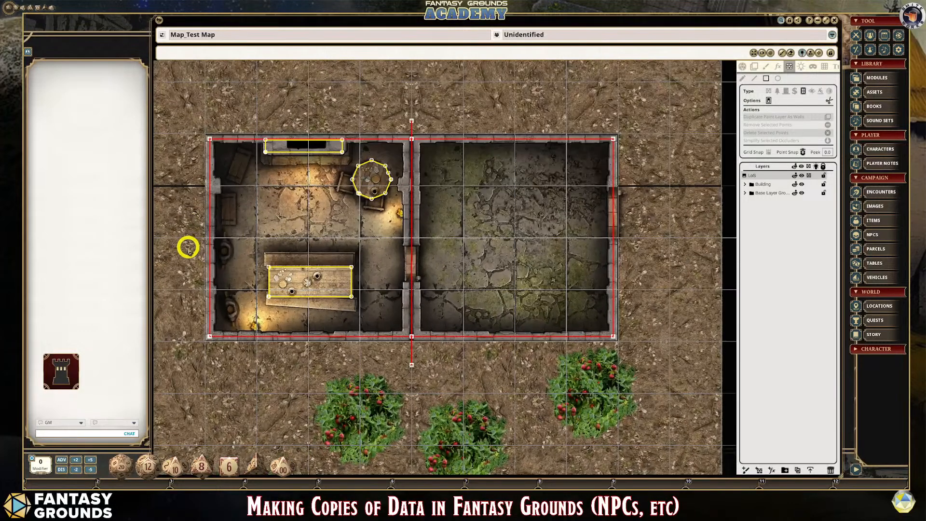
- Draw a rectangular window occluder about one grid square wide across the furnished room's lower wall, near the torch
{"action": "scroll", "coordinate": [265, 367], "scroll_direction": "up", "scroll_amount": 2}
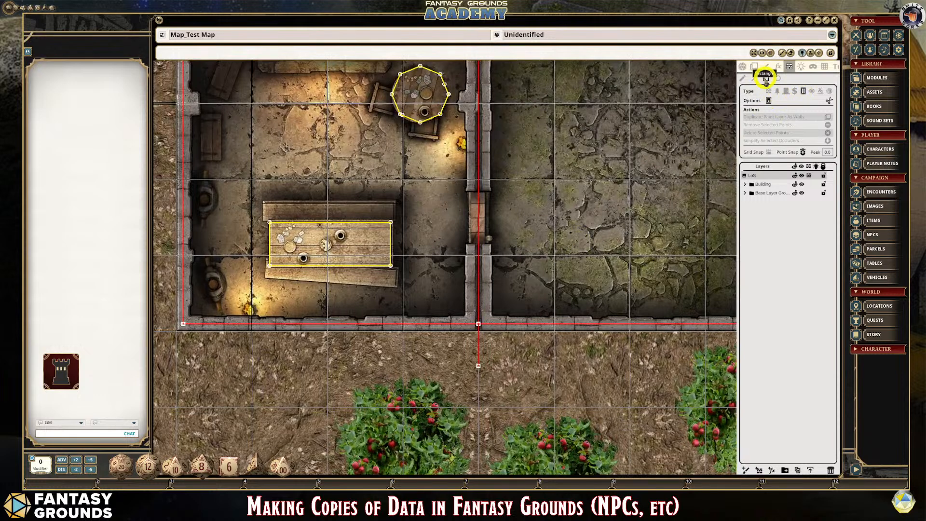
{"action": "scroll", "coordinate": [309, 315], "scroll_direction": "up", "scroll_amount": 1}
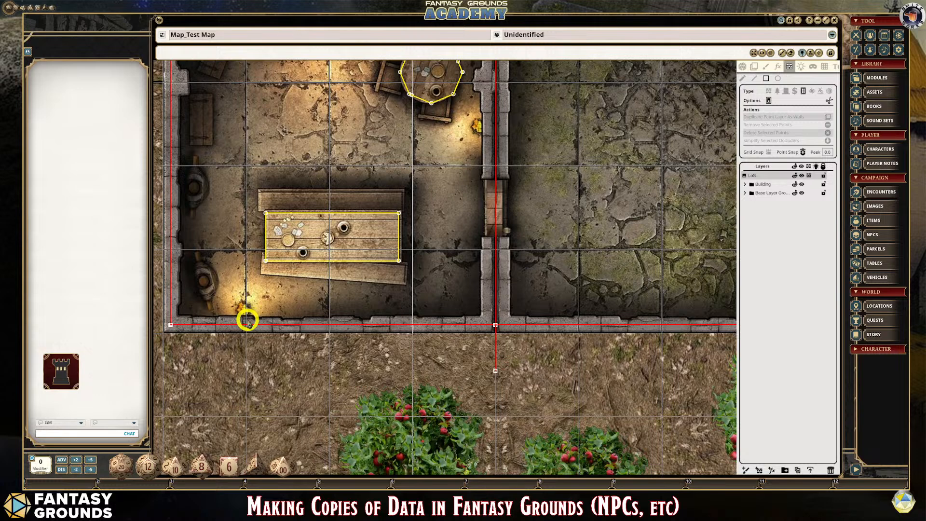
{"action": "left_click_drag", "start_coordinate": [247, 320], "coordinate": [329, 331]}
{"action": "scroll", "coordinate": [327, 362], "scroll_direction": "up", "scroll_amount": 1}
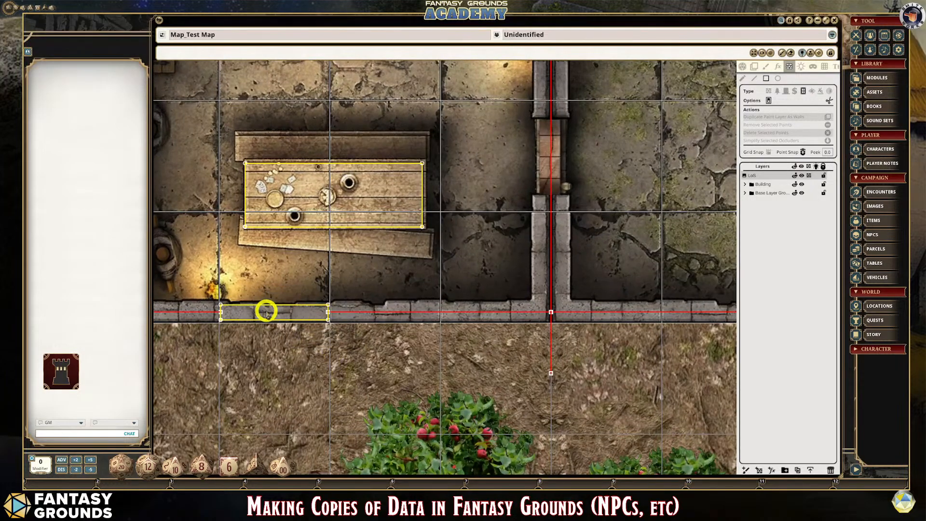
{"action": "scroll", "coordinate": [320, 337], "scroll_direction": "down", "scroll_amount": 4}
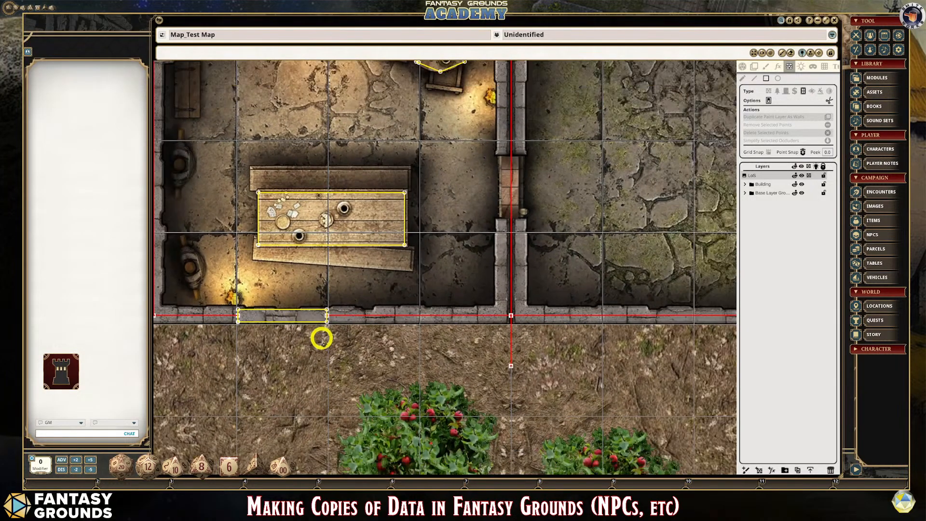
- Draw a rectangular window occluder about one grid square long on the empty room's outer side wall, below the door
{"action": "scroll", "coordinate": [681, 280], "scroll_direction": "up", "scroll_amount": 1}
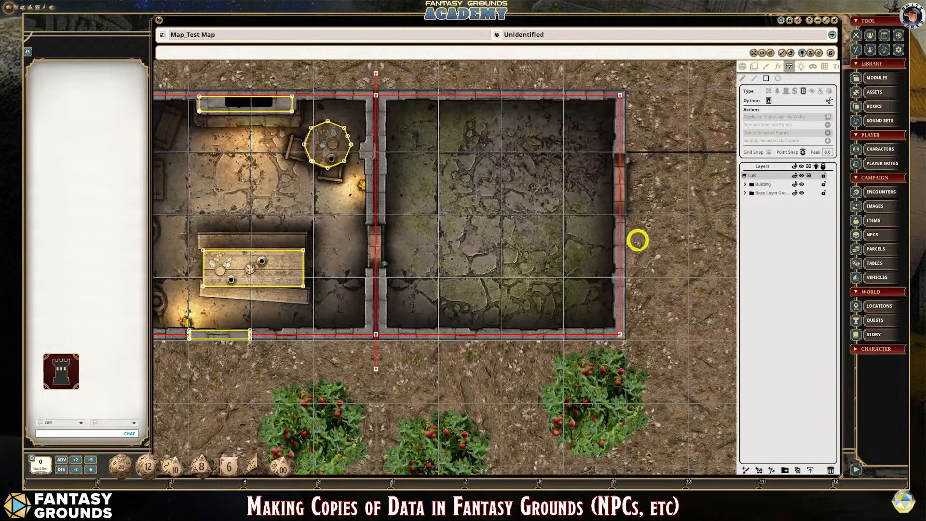
{"action": "left_click_drag", "start_coordinate": [616, 217], "coordinate": [624, 276]}
{"action": "scroll", "coordinate": [560, 341], "scroll_direction": "down", "scroll_amount": 1}
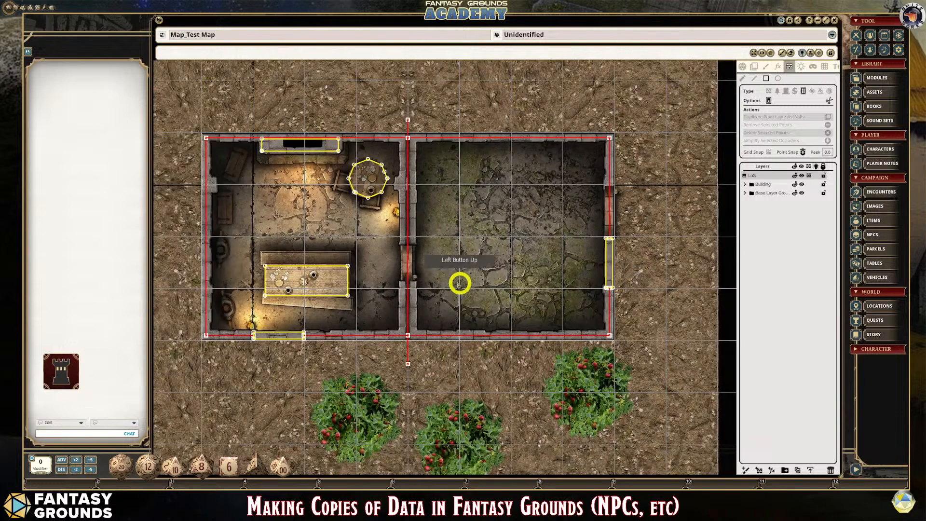
{"action": "scroll", "coordinate": [447, 256], "scroll_direction": "up", "scroll_amount": 3}
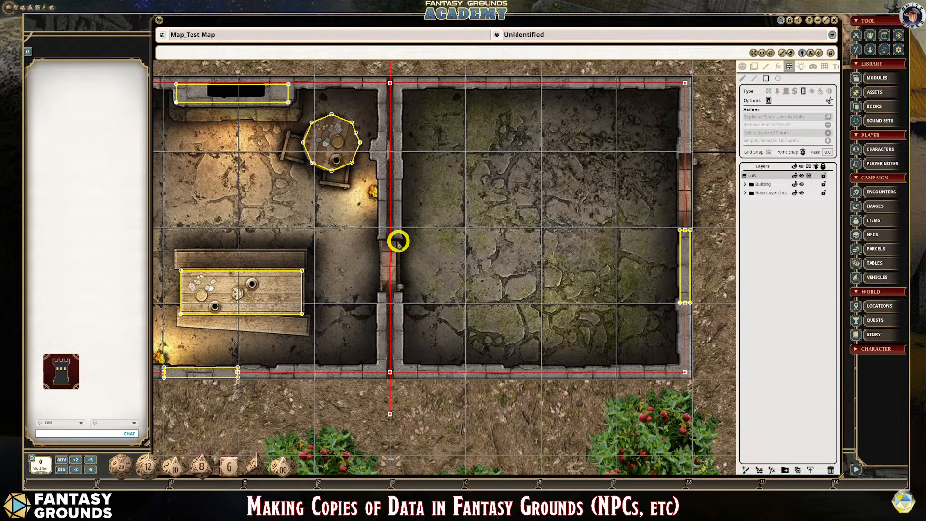
{"action": "scroll", "coordinate": [396, 270], "scroll_direction": "down", "scroll_amount": 3}
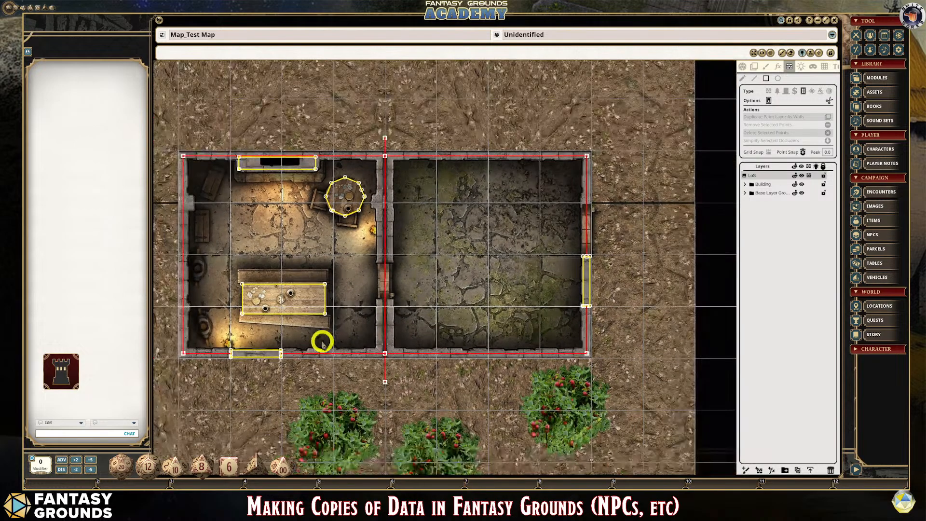
- Try a rectangular door-type occluder around the wooden door in the dividing wall, and undo it
{"action": "scroll", "coordinate": [270, 362], "scroll_direction": "up", "scroll_amount": 1}
{"action": "scroll", "coordinate": [248, 373], "scroll_direction": "up", "scroll_amount": 2}
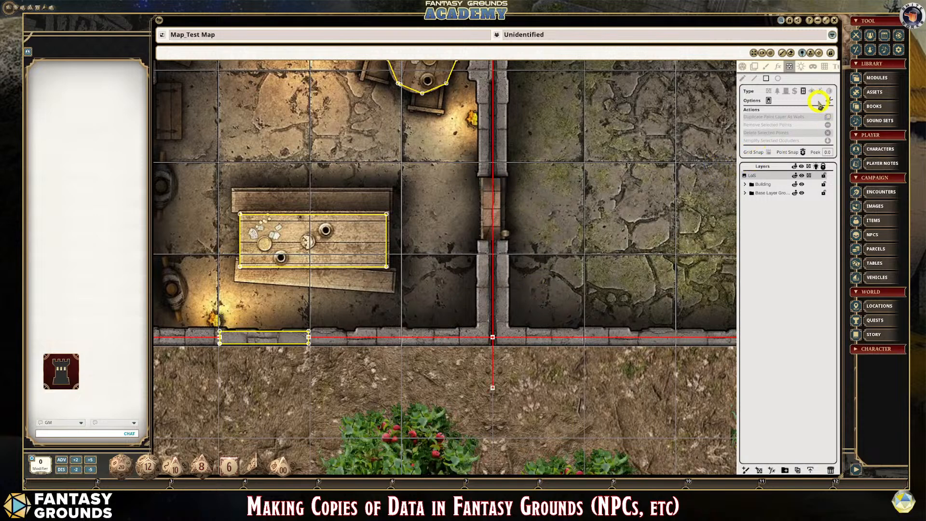
{"action": "left_click", "coordinate": [787, 92]}
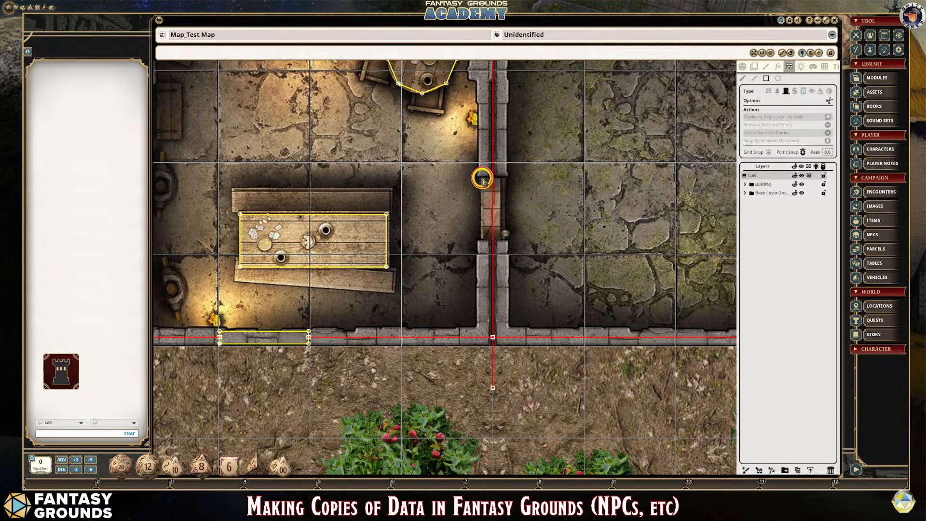
{"action": "left_click_drag", "start_coordinate": [482, 178], "coordinate": [503, 239]}
{"action": "scroll", "coordinate": [523, 228], "scroll_direction": "up", "scroll_amount": 2}
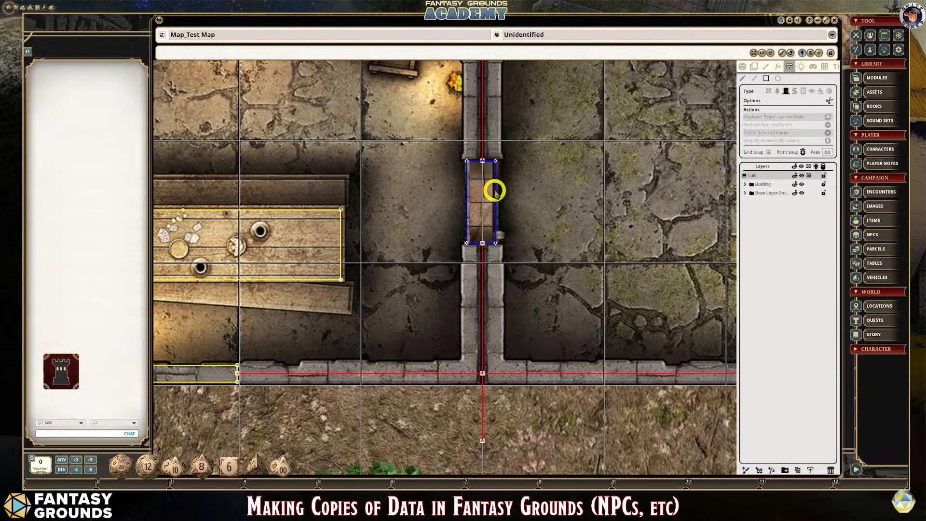
{"action": "key", "text": "ctrl"}
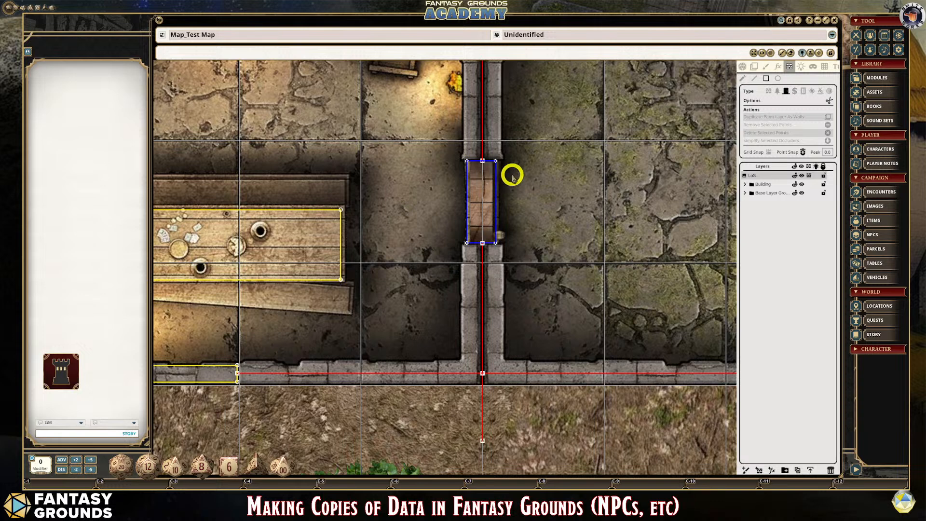
{"action": "key", "text": "ctrl+z"}
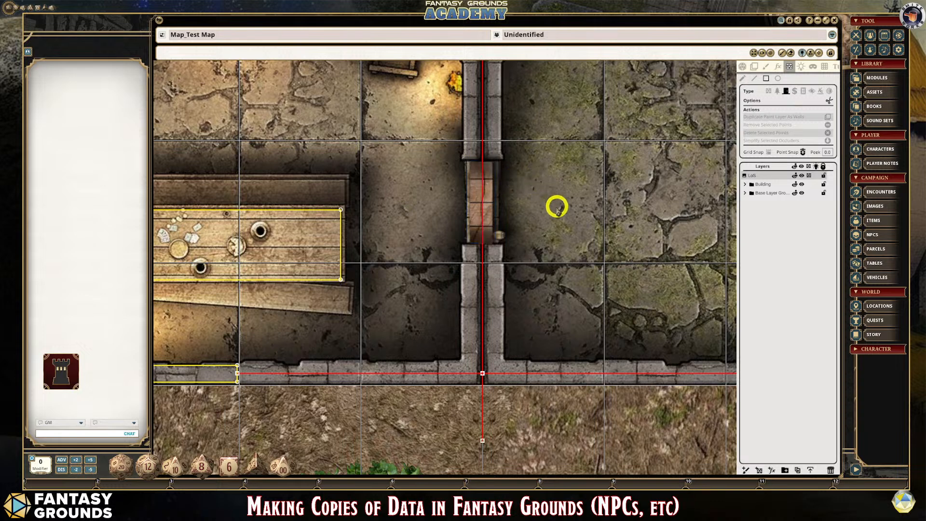
- Draw a straight-line door occluder along the middle of the wooden door between the two rooms
{"action": "left_click", "coordinate": [755, 79]}
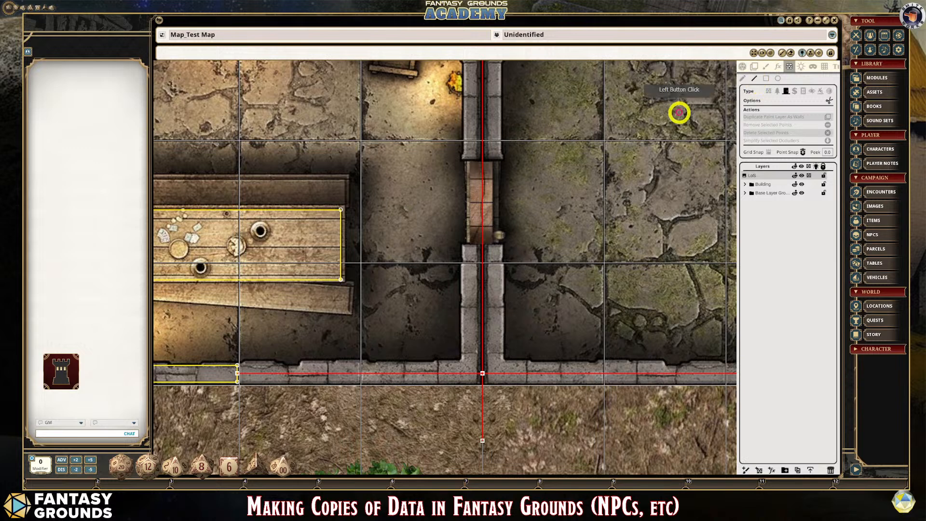
{"action": "left_click", "coordinate": [483, 159]}
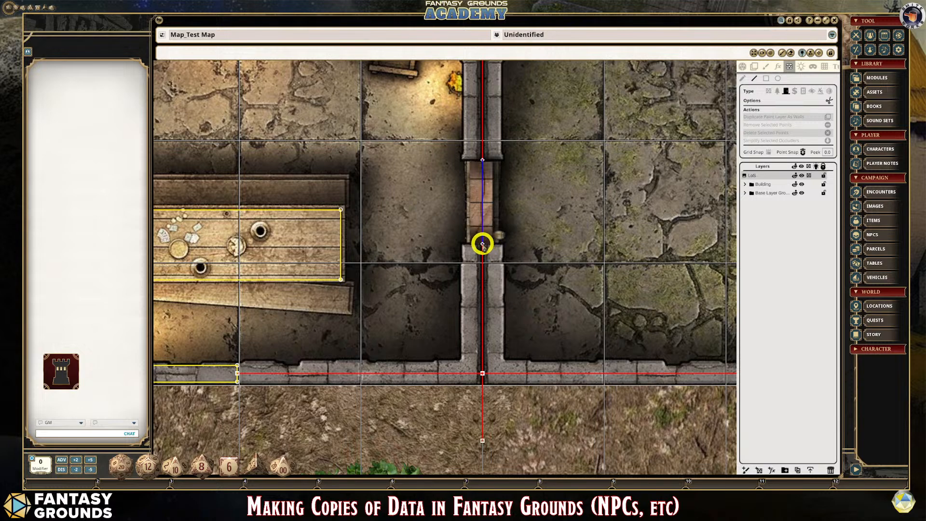
{"action": "double_click", "coordinate": [483, 245]}
- Examine how the thin door line and its endpoints fit the doorway, comparing the map with and without occluders shown
{"action": "scroll", "coordinate": [499, 214], "scroll_direction": "up", "scroll_amount": 3}
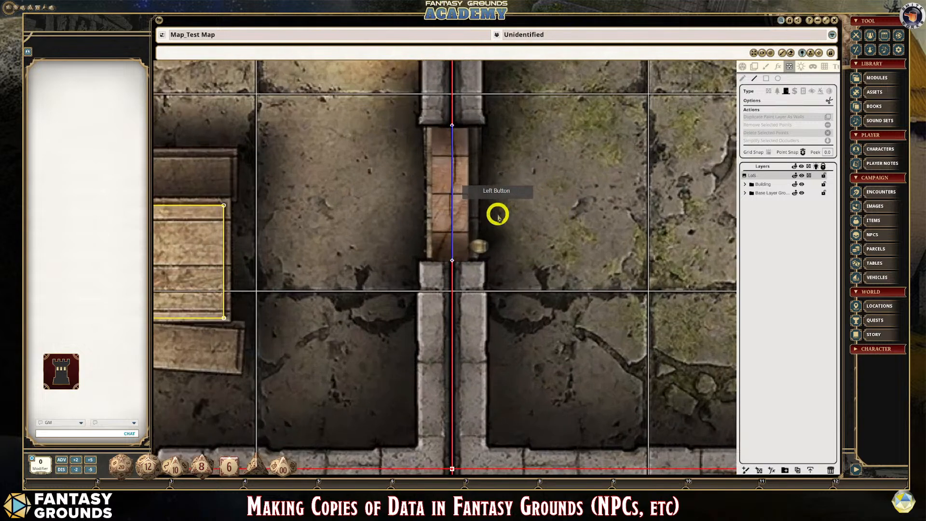
{"action": "scroll", "coordinate": [498, 216], "scroll_direction": "up", "scroll_amount": 5}
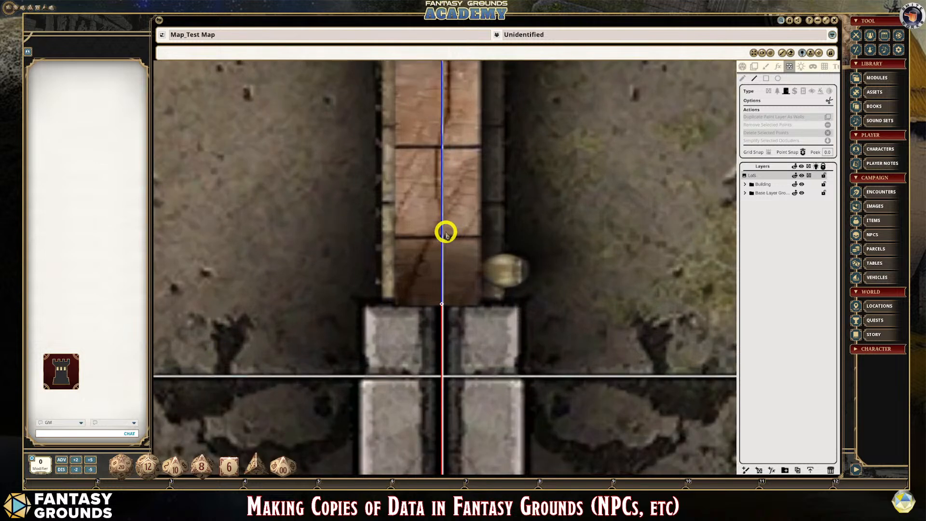
{"action": "scroll", "coordinate": [446, 232], "scroll_direction": "down", "scroll_amount": 3}
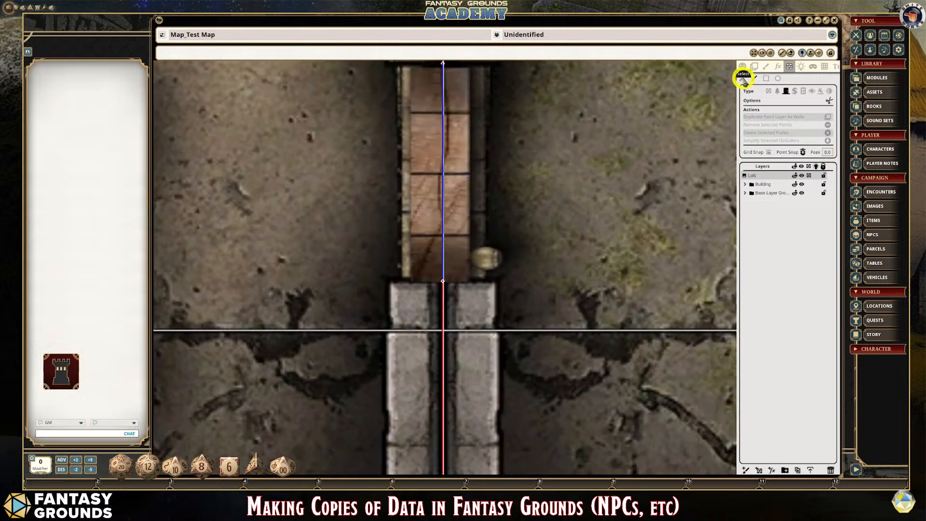
{"action": "scroll", "coordinate": [497, 233], "scroll_direction": "down", "scroll_amount": 3}
{"action": "scroll", "coordinate": [469, 194], "scroll_direction": "up", "scroll_amount": 3}
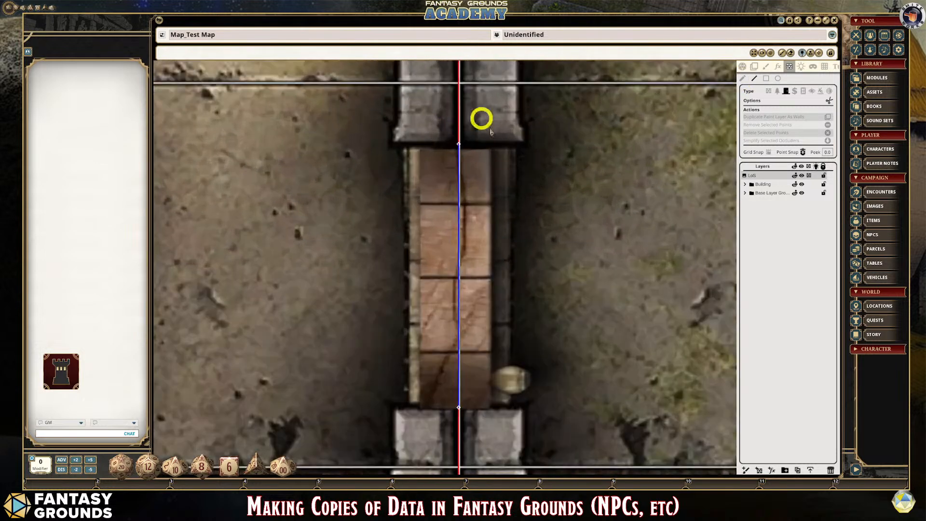
{"action": "scroll", "coordinate": [484, 148], "scroll_direction": "up", "scroll_amount": 2}
{"action": "scroll", "coordinate": [482, 149], "scroll_direction": "down", "scroll_amount": 2}
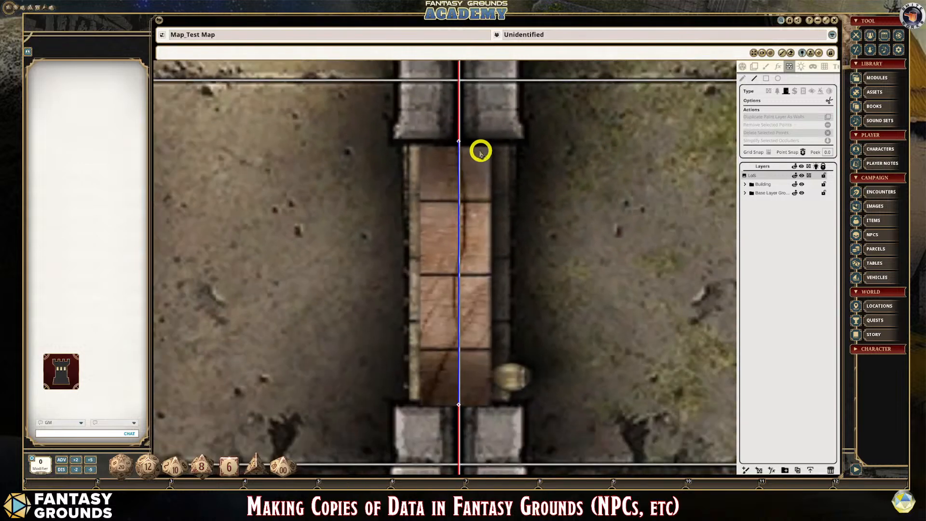
{"action": "scroll", "coordinate": [481, 151], "scroll_direction": "down", "scroll_amount": 4}
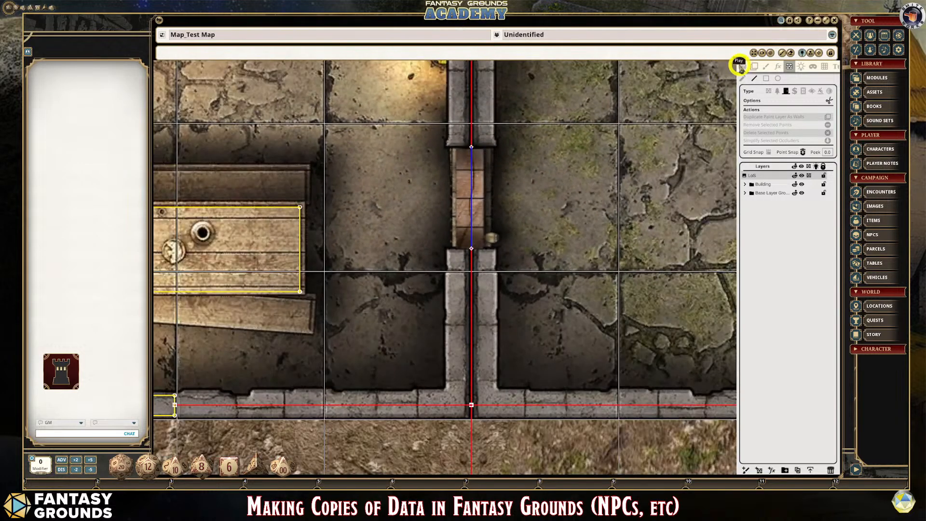
{"action": "left_click", "coordinate": [741, 66]}
{"action": "scroll", "coordinate": [537, 165], "scroll_direction": "down", "scroll_amount": 2}
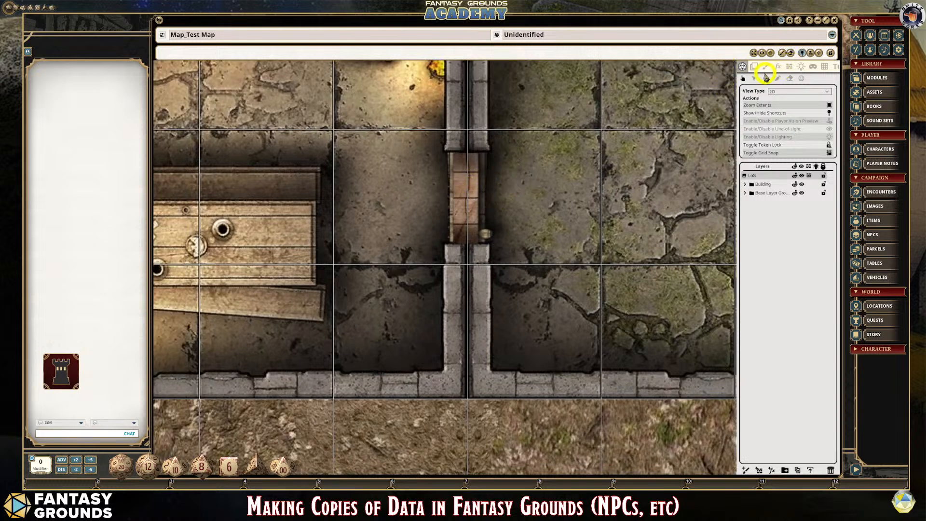
{"action": "left_click", "coordinate": [789, 69]}
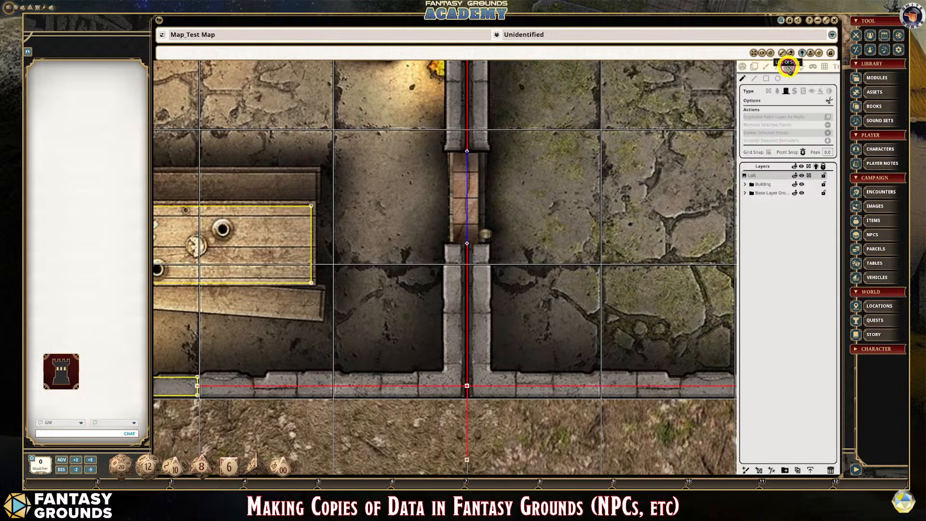
{"action": "scroll", "coordinate": [505, 205], "scroll_direction": "up", "scroll_amount": 2}
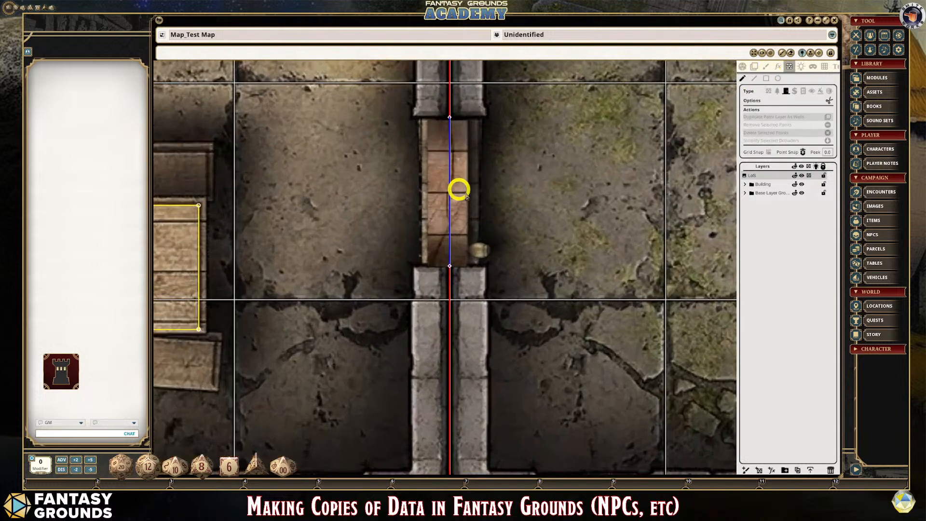
- Undo the straight-line door occluder in the dividing wall
{"action": "scroll", "coordinate": [447, 135], "scroll_direction": "down", "scroll_amount": 3}
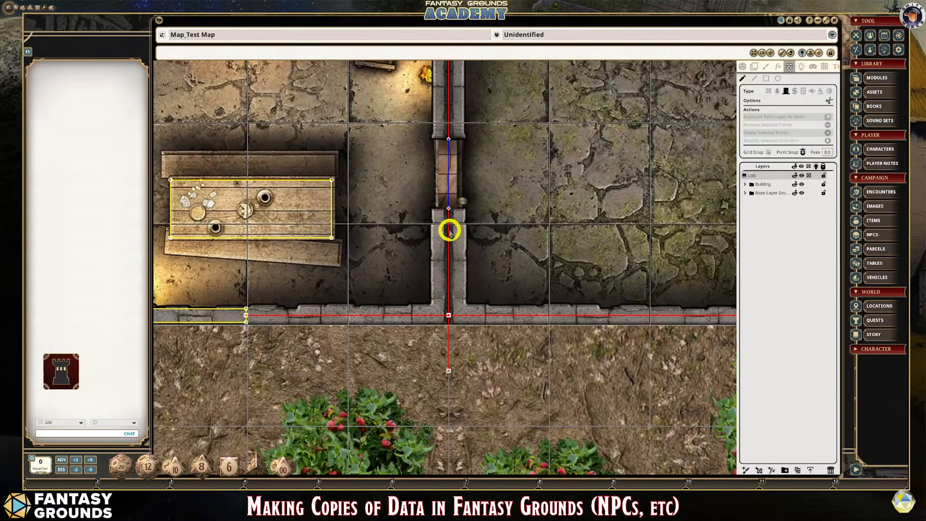
{"action": "key", "text": "ctrl"}
{"action": "scroll", "coordinate": [472, 253], "scroll_direction": "down", "scroll_amount": 2}
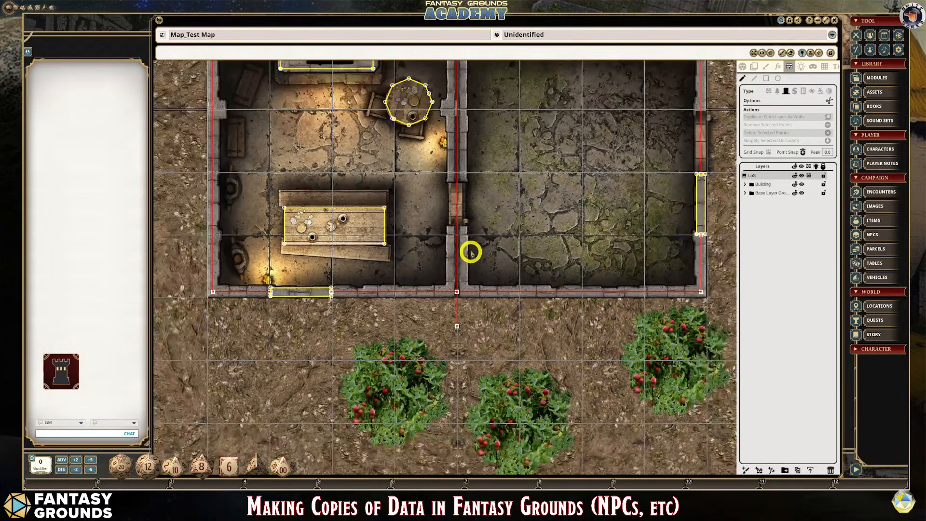
{"action": "scroll", "coordinate": [485, 178], "scroll_direction": "down", "scroll_amount": 3}
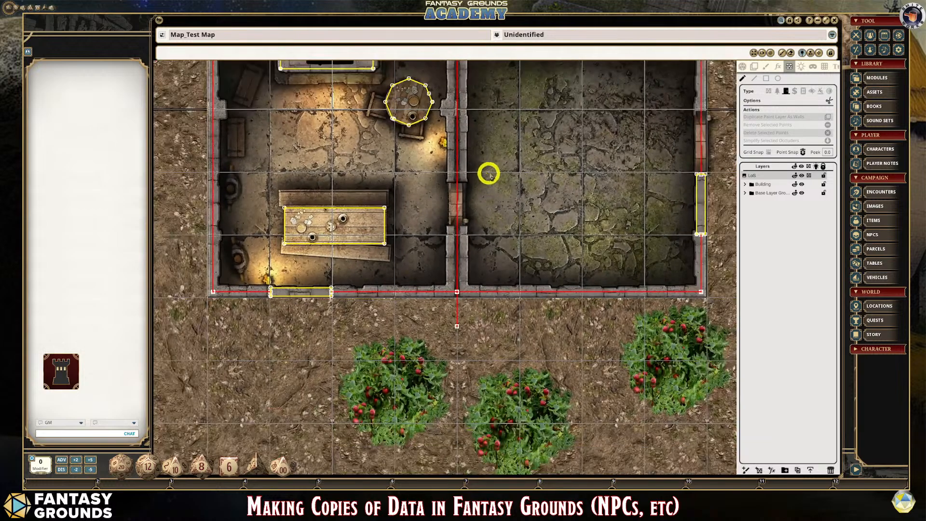
- Draw a rectangular door occluder covering the full wooden door between the furnished room and the empty room
{"action": "scroll", "coordinate": [487, 164], "scroll_direction": "up", "scroll_amount": 3}
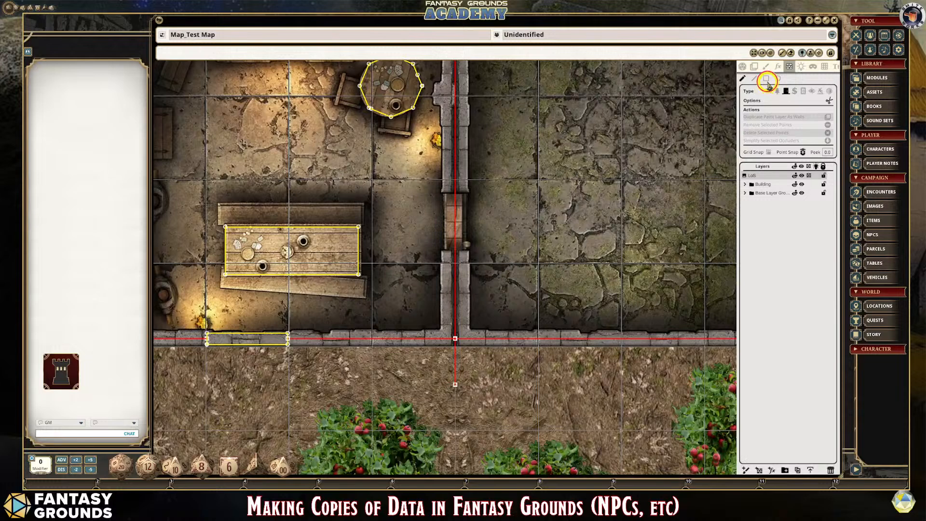
{"action": "left_click", "coordinate": [767, 80]}
{"action": "scroll", "coordinate": [486, 200], "scroll_direction": "up", "scroll_amount": 2}
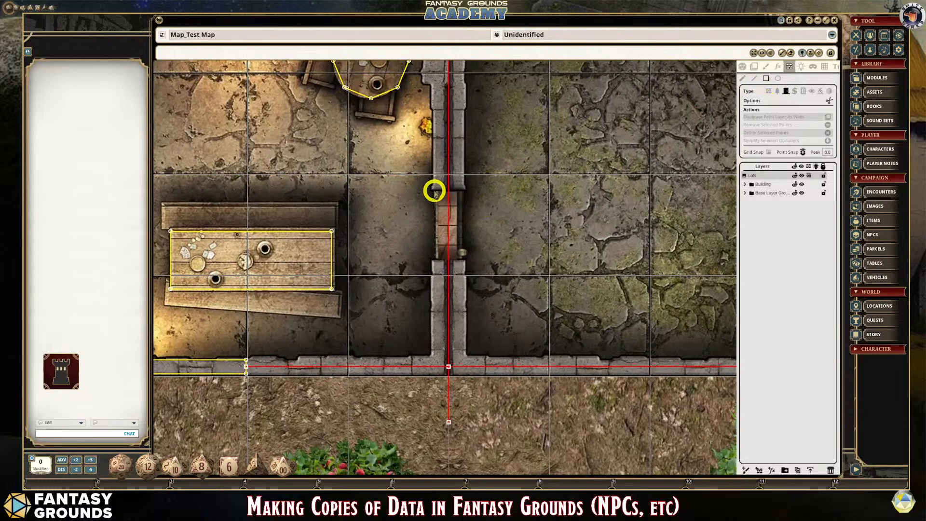
{"action": "left_click_drag", "start_coordinate": [437, 192], "coordinate": [456, 258]}
{"action": "scroll", "coordinate": [457, 248], "scroll_direction": "up", "scroll_amount": 1}
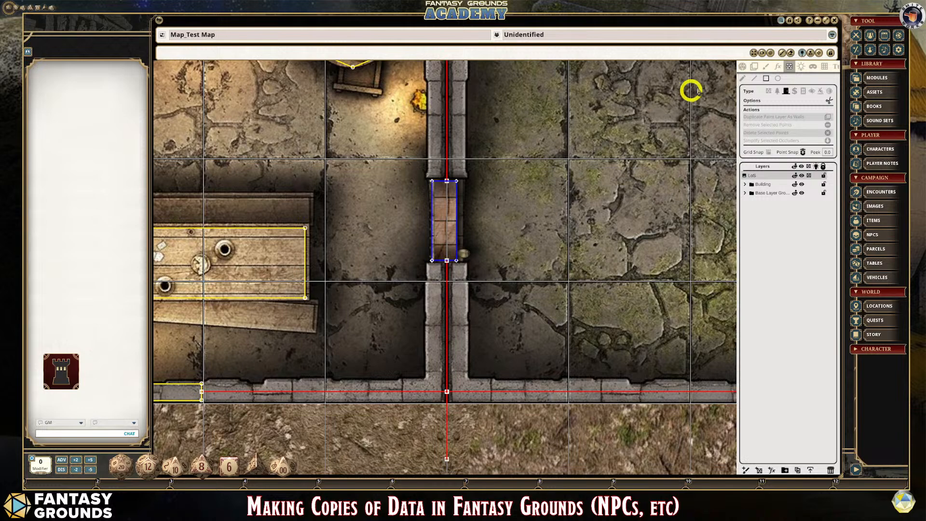
- In play mode, enable lighting and line of sight, and toggle the player vision preview on and off
{"action": "left_click", "coordinate": [743, 67]}
{"action": "scroll", "coordinate": [464, 220], "scroll_direction": "down", "scroll_amount": 1}
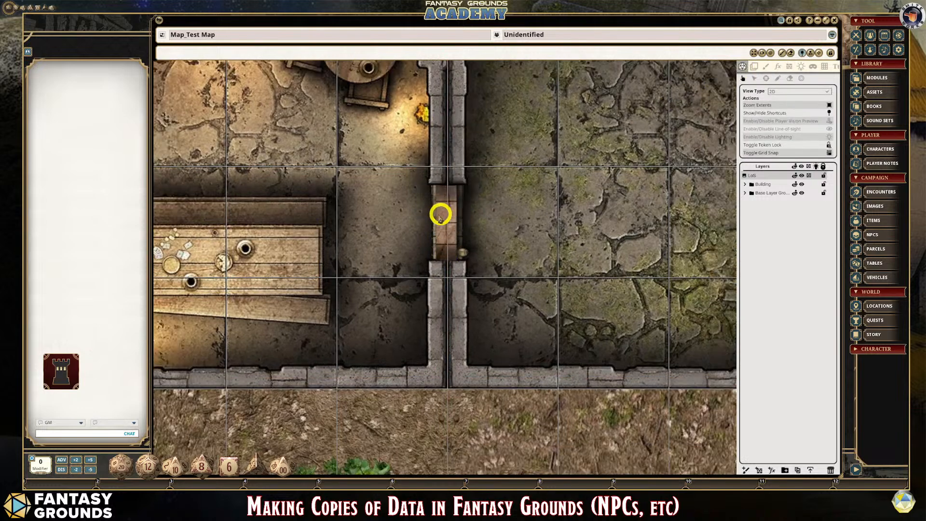
{"action": "scroll", "coordinate": [444, 216], "scroll_direction": "down", "scroll_amount": 1}
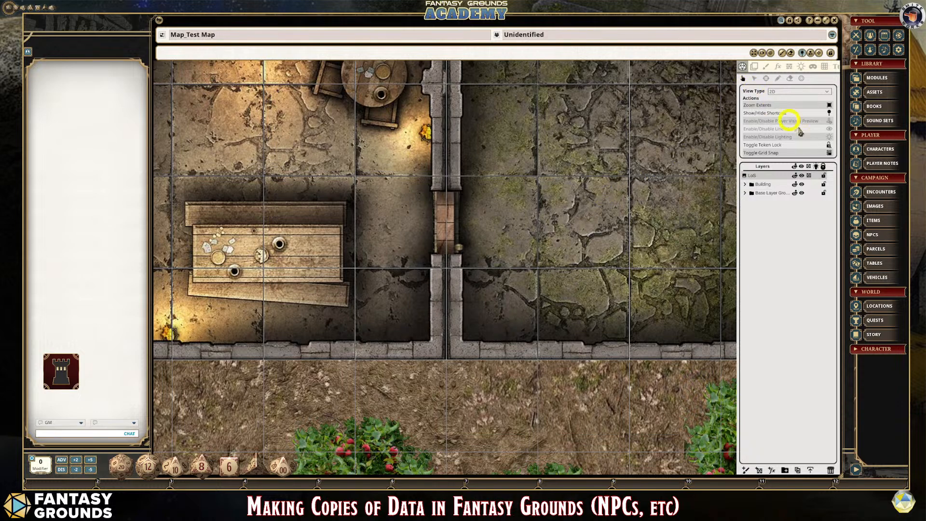
{"action": "left_click", "coordinate": [830, 137]}
{"action": "left_click", "coordinate": [830, 129]}
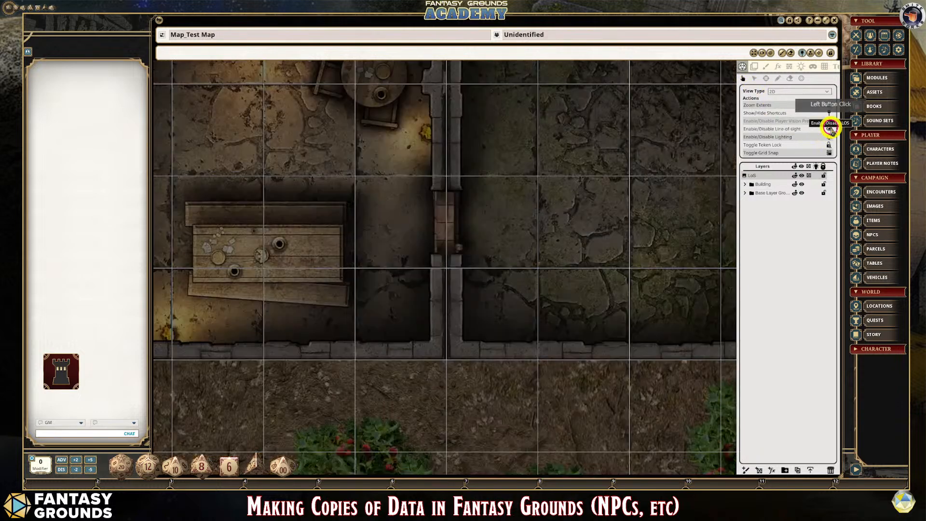
{"action": "left_click", "coordinate": [833, 122]}
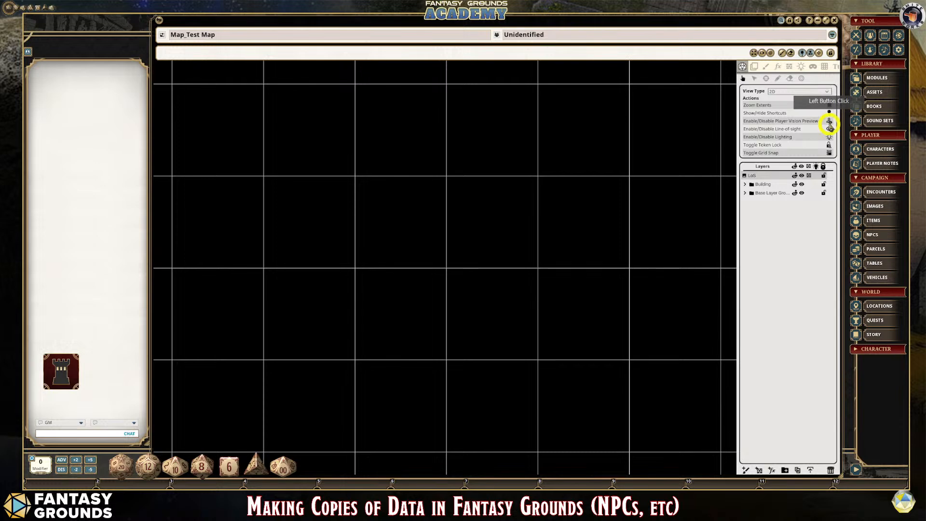
{"action": "left_click", "coordinate": [830, 122]}
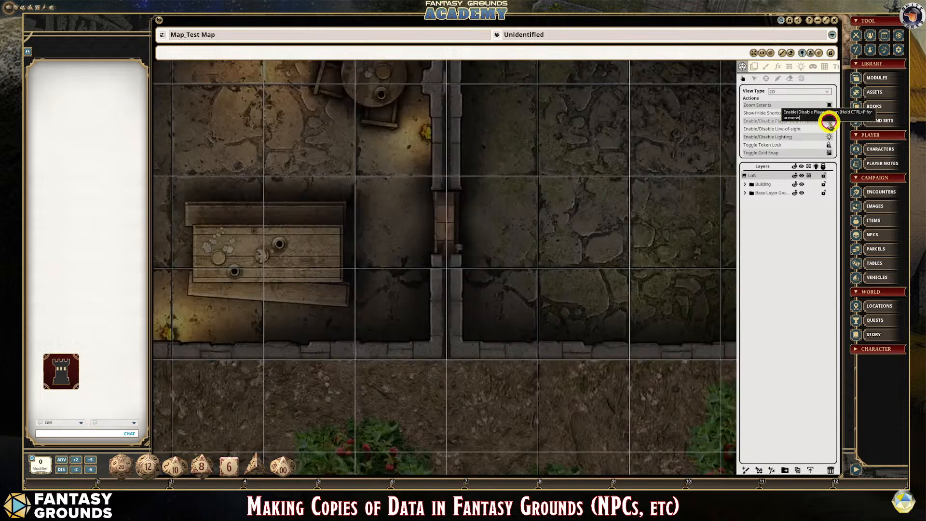
- Test the dividing wall's door by toggling it twice, and disable line of sight and lighting
{"action": "left_click", "coordinate": [448, 225]}
{"action": "left_click", "coordinate": [445, 225]}
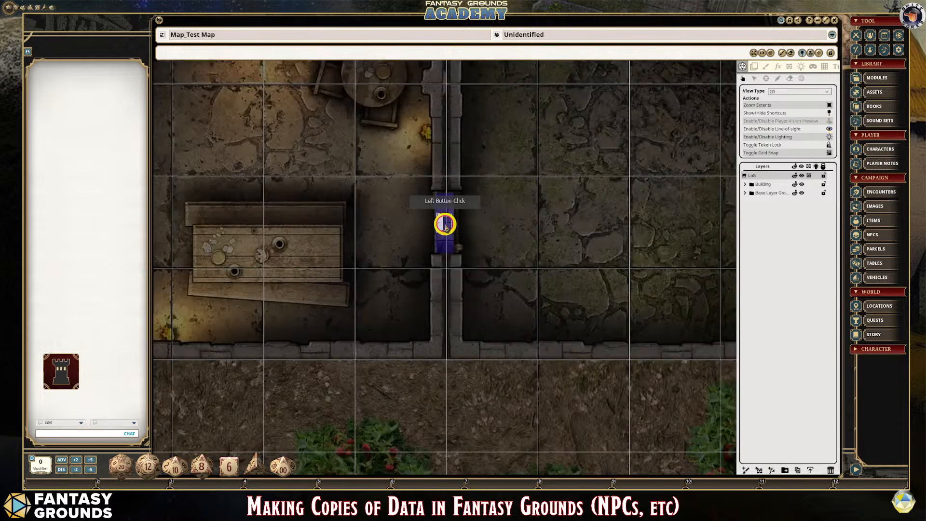
{"action": "scroll", "coordinate": [511, 237], "scroll_direction": "down", "scroll_amount": 2}
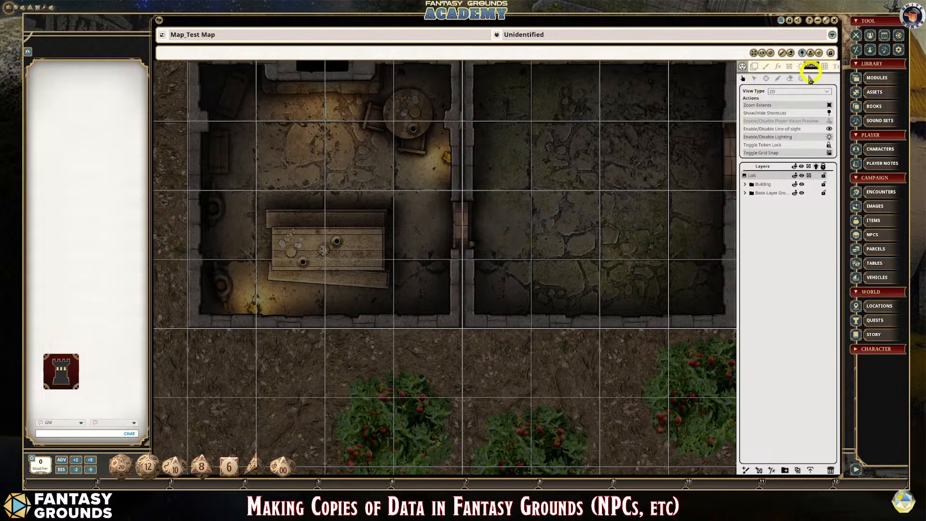
{"action": "left_click", "coordinate": [830, 128]}
{"action": "left_click", "coordinate": [830, 138]}
{"action": "scroll", "coordinate": [676, 229], "scroll_direction": "down", "scroll_amount": 3}
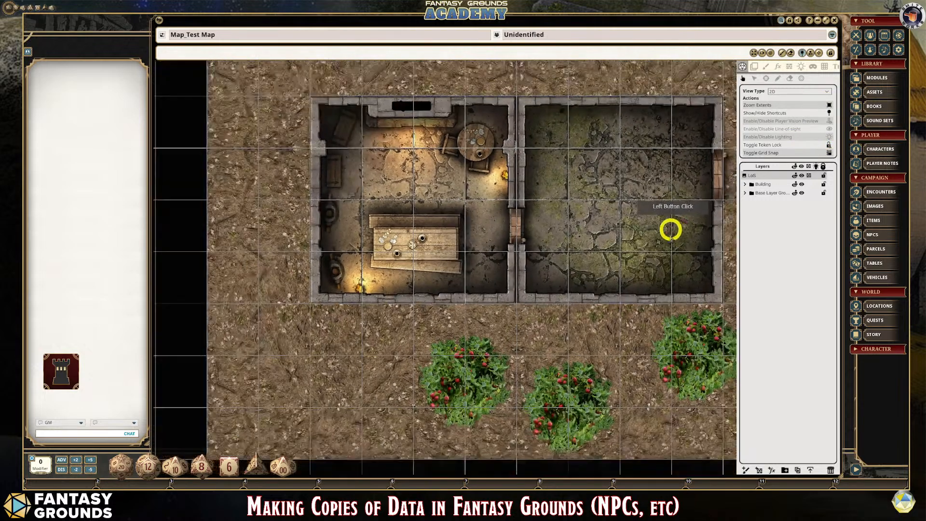
- Open the light source settings for the map
{"action": "scroll", "coordinate": [671, 231], "scroll_direction": "down", "scroll_amount": 1}
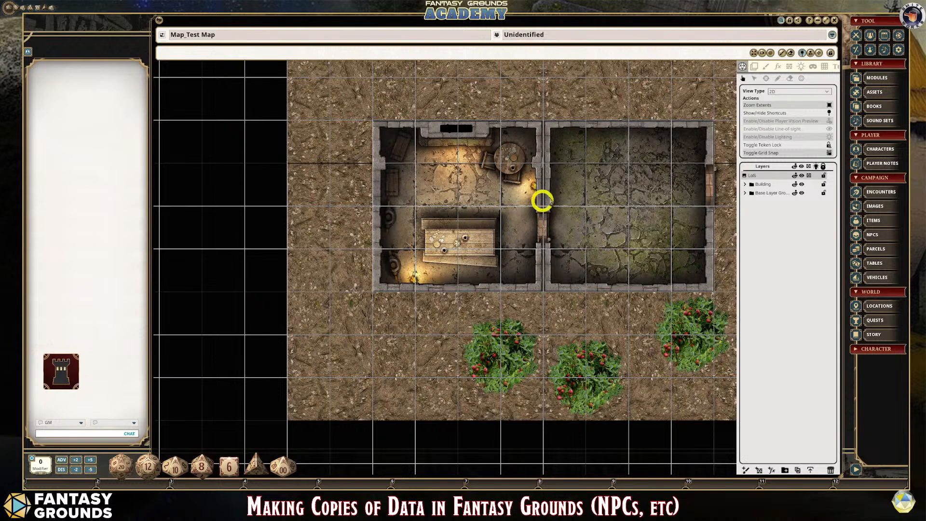
{"action": "scroll", "coordinate": [615, 207], "scroll_direction": "up", "scroll_amount": 1}
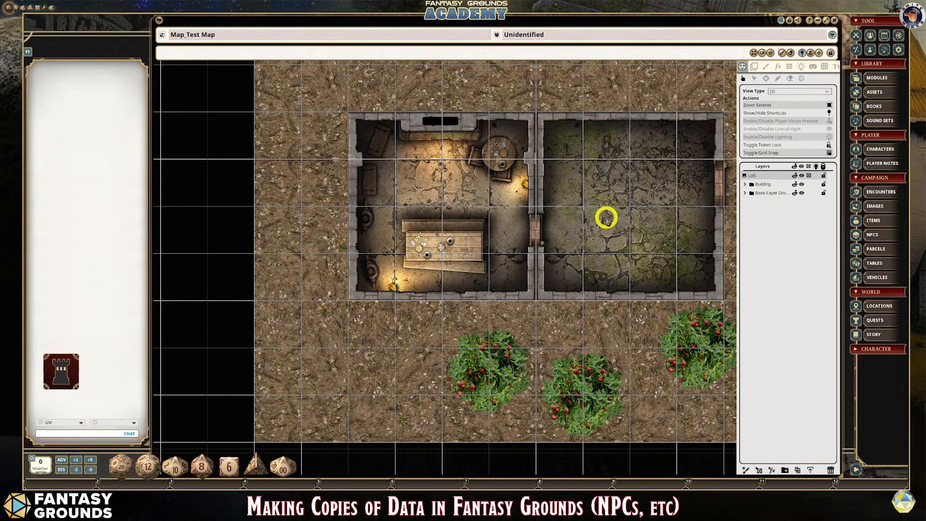
{"action": "scroll", "coordinate": [644, 311], "scroll_direction": "up", "scroll_amount": 1}
{"action": "scroll", "coordinate": [646, 313], "scroll_direction": "down", "scroll_amount": 3}
{"action": "scroll", "coordinate": [645, 312], "scroll_direction": "down", "scroll_amount": 1}
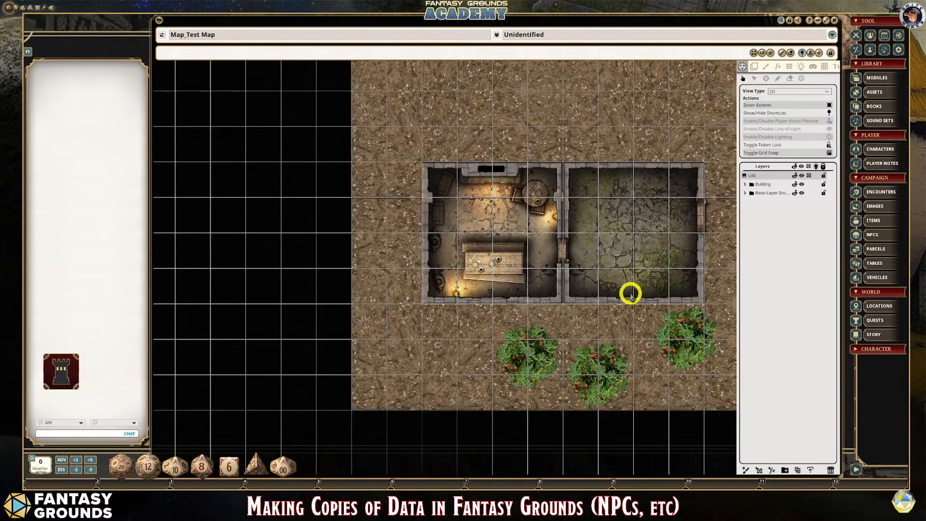
{"action": "scroll", "coordinate": [667, 357], "scroll_direction": "down", "scroll_amount": 1}
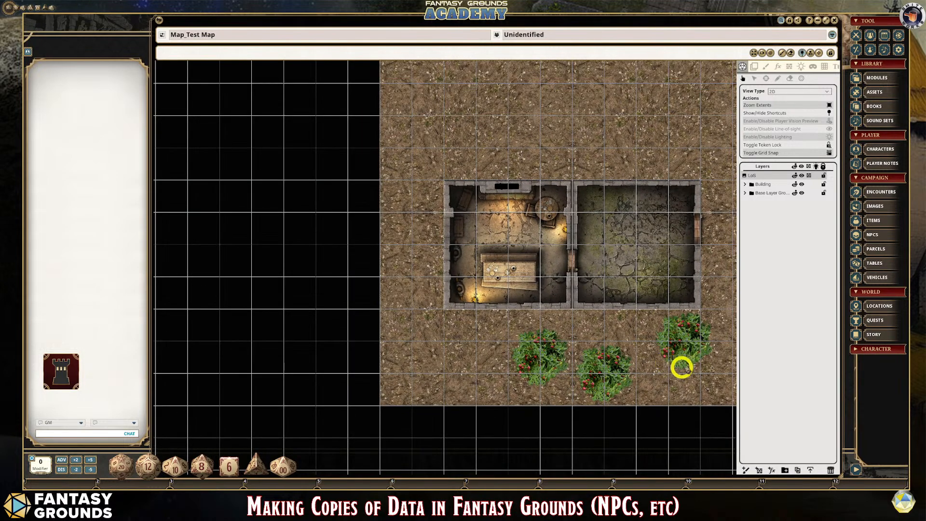
{"action": "scroll", "coordinate": [722, 368], "scroll_direction": "down", "scroll_amount": 1}
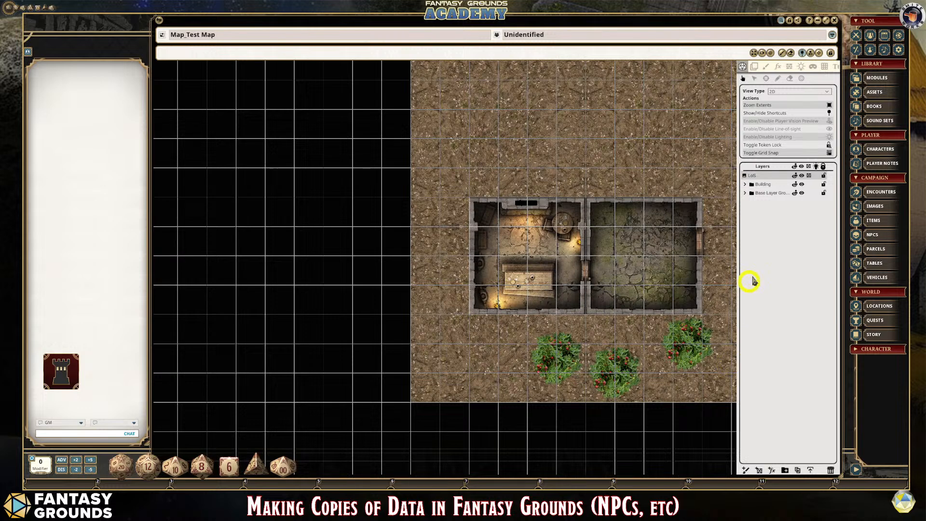
{"action": "left_click", "coordinate": [800, 67]}
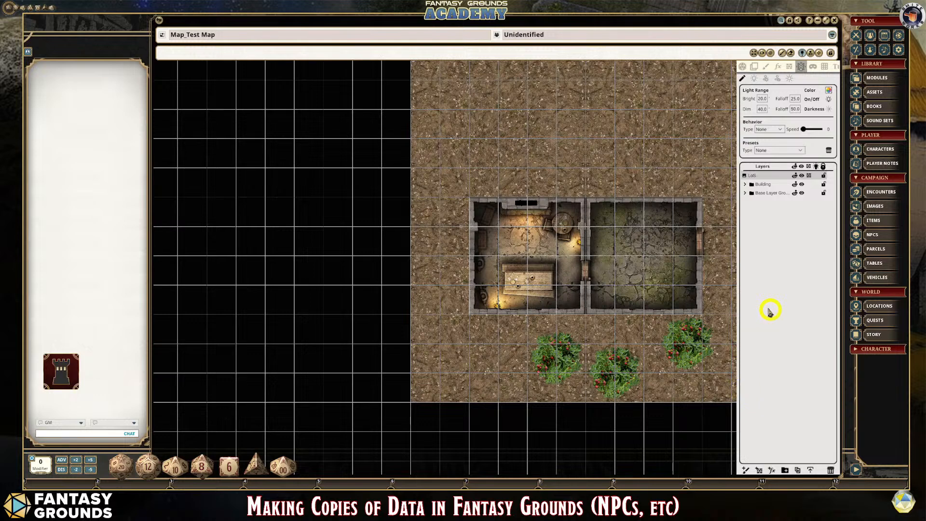
- Apply the Dawn preset to the map's ambient lighting
{"action": "left_click", "coordinate": [790, 79]}
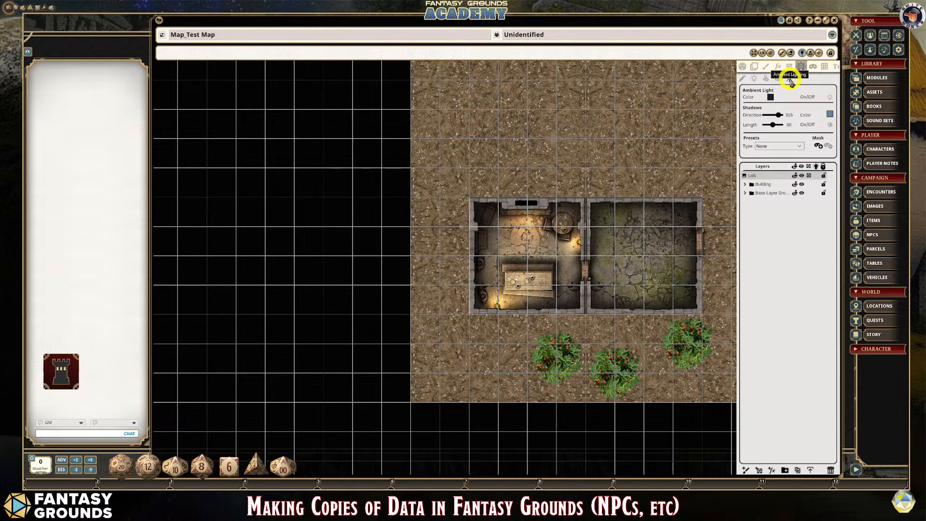
{"action": "left_click", "coordinate": [799, 146]}
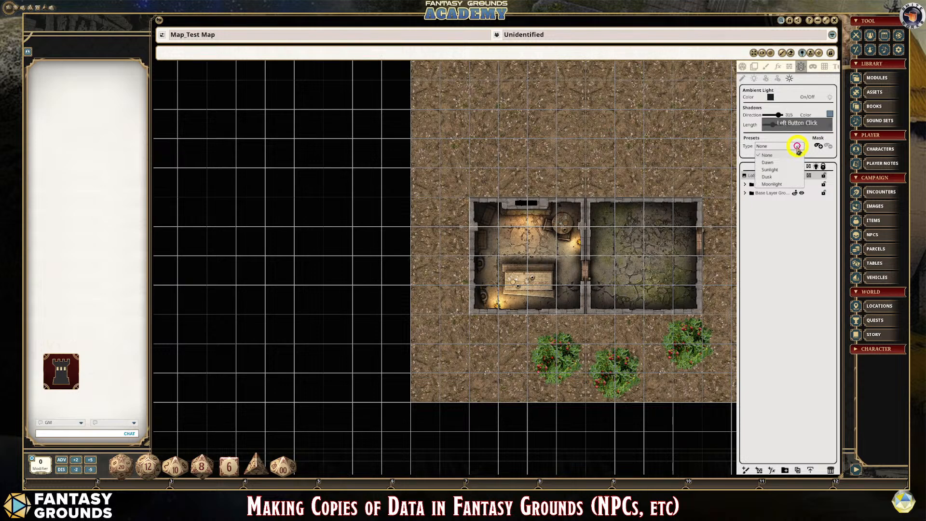
{"action": "left_click", "coordinate": [771, 162]}
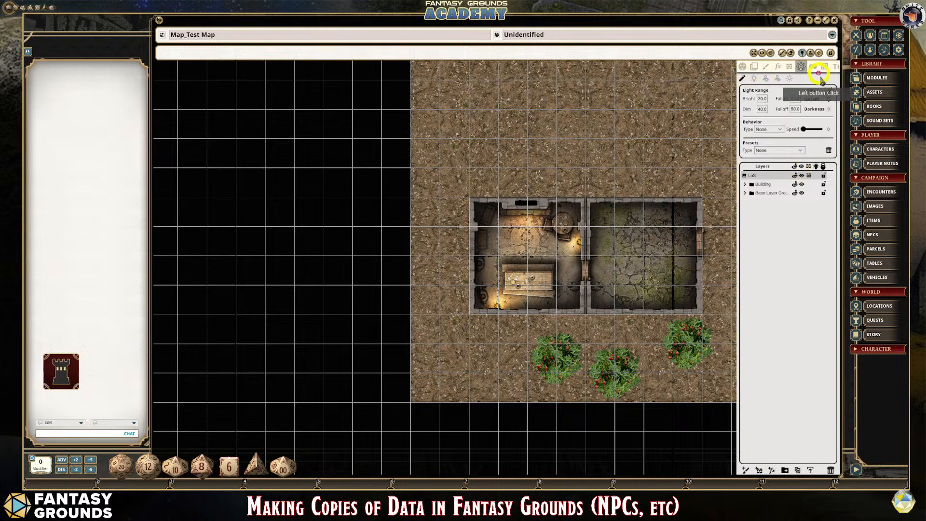
- In play mode, enable line of sight and lighting on the map
{"action": "left_click", "coordinate": [743, 66]}
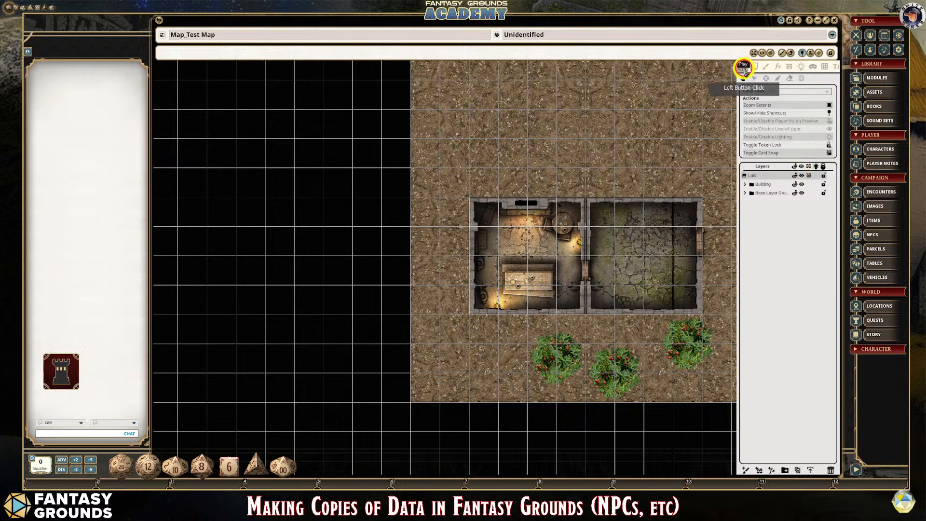
{"action": "left_click", "coordinate": [830, 129]}
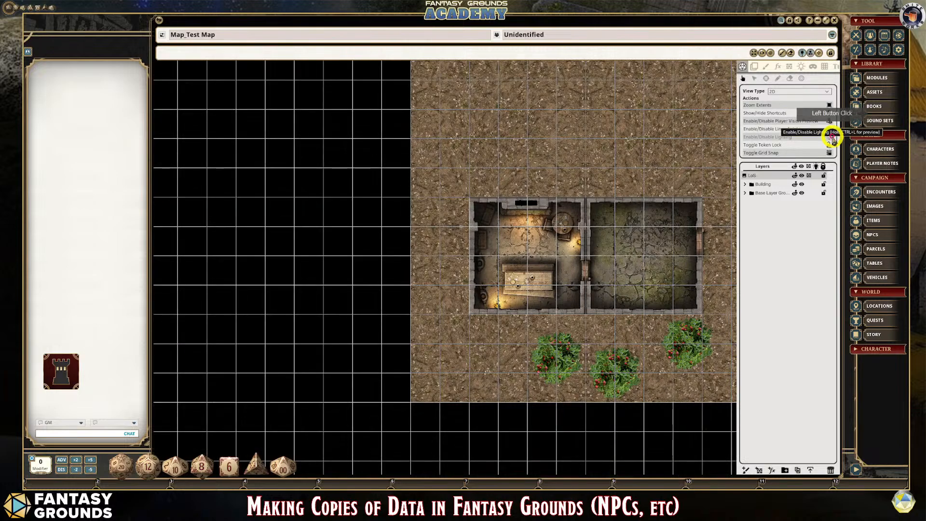
{"action": "left_click", "coordinate": [830, 137]}
- Examine the dawn light and the shadows cast around the building and inside its two rooms
{"action": "scroll", "coordinate": [682, 292], "scroll_direction": "up", "scroll_amount": 1}
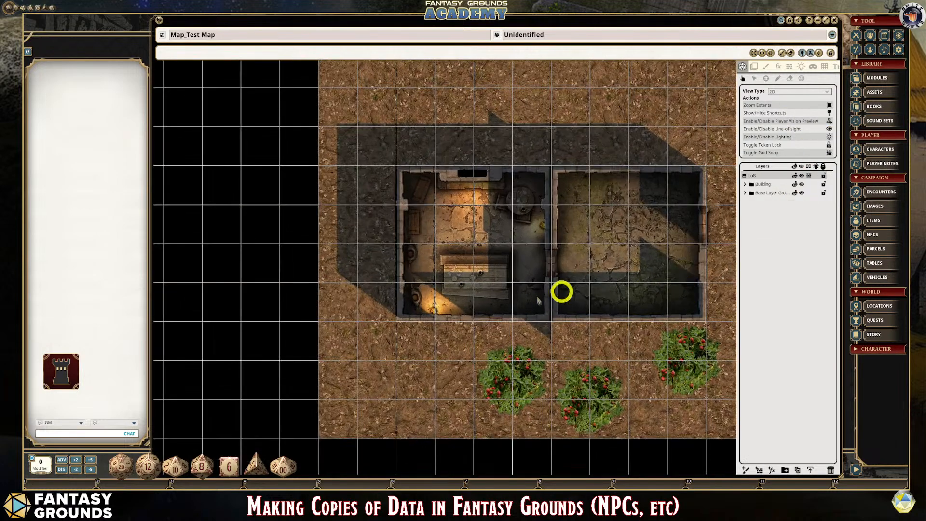
{"action": "scroll", "coordinate": [486, 287], "scroll_direction": "up", "scroll_amount": 1}
{"action": "scroll", "coordinate": [485, 287], "scroll_direction": "down", "scroll_amount": 2}
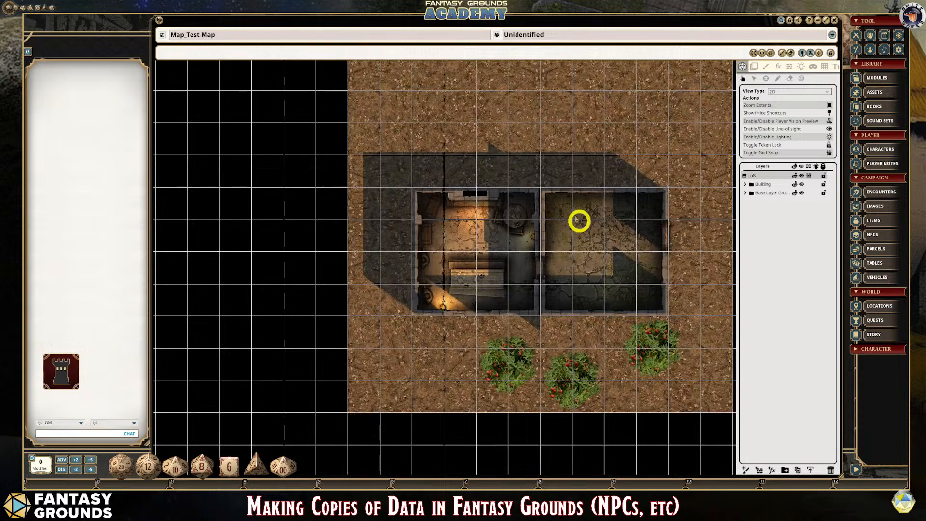
{"action": "scroll", "coordinate": [621, 288], "scroll_direction": "up", "scroll_amount": 1}
{"action": "scroll", "coordinate": [621, 288], "scroll_direction": "up", "scroll_amount": 1}
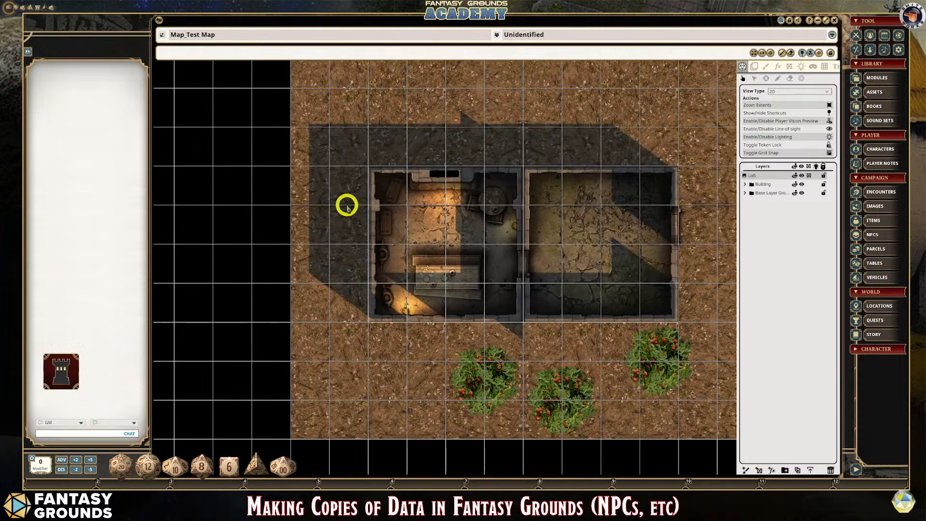
{"action": "scroll", "coordinate": [665, 253], "scroll_direction": "down", "scroll_amount": 1}
{"action": "scroll", "coordinate": [663, 255], "scroll_direction": "down", "scroll_amount": 1}
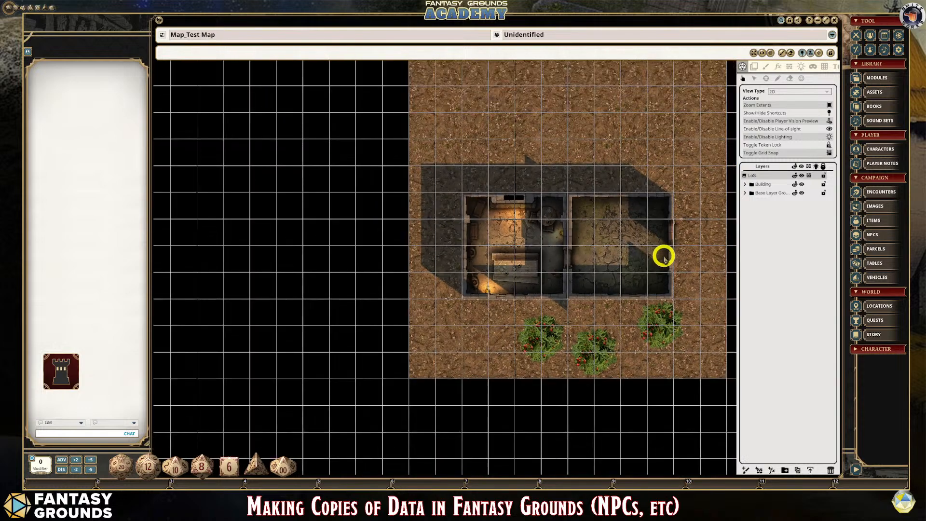
{"action": "scroll", "coordinate": [661, 258], "scroll_direction": "up", "scroll_amount": 1}
{"action": "scroll", "coordinate": [661, 261], "scroll_direction": "down", "scroll_amount": 1}
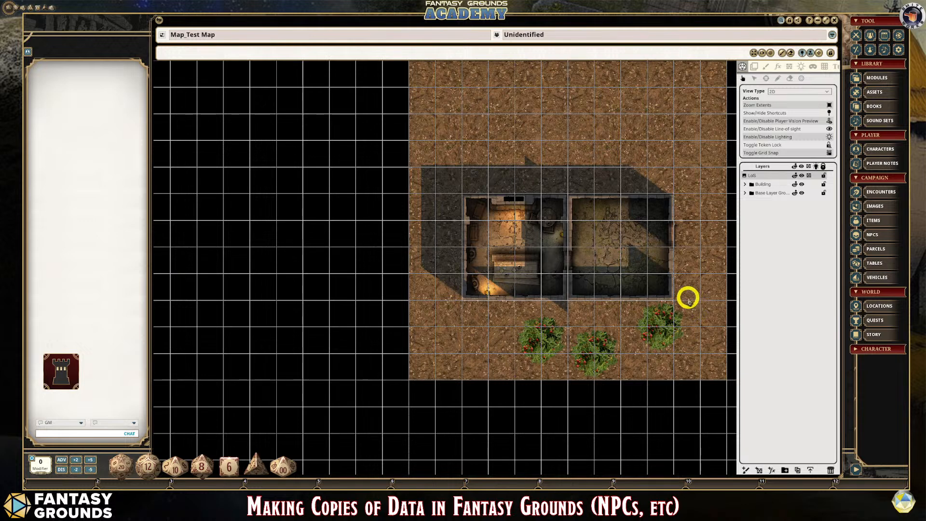
- Shorten the ambient lighting's shadows to a length of 5
{"action": "left_click", "coordinate": [803, 70]}
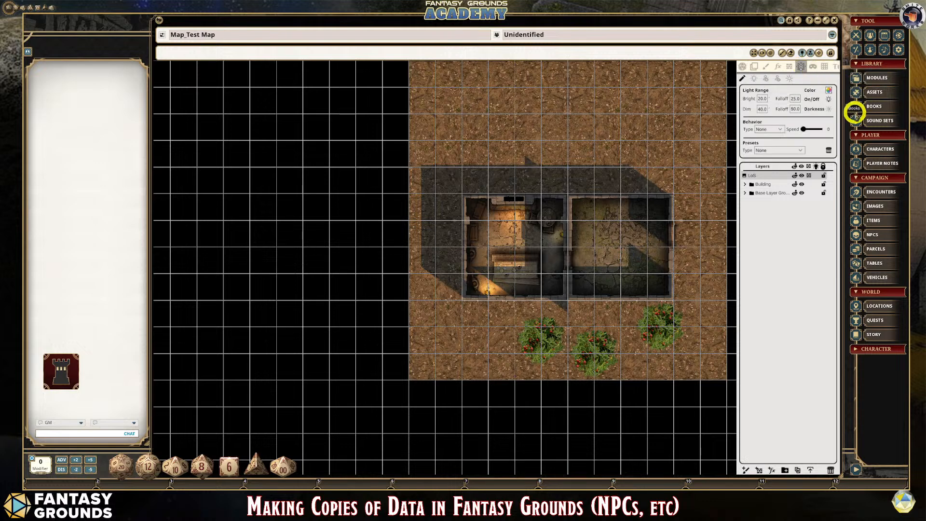
{"action": "left_click", "coordinate": [789, 79]}
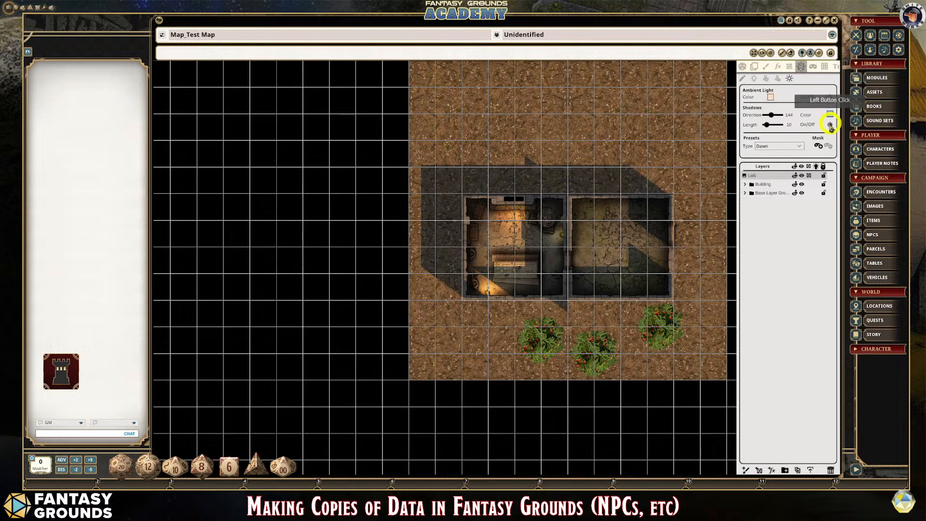
{"action": "left_click_drag", "start_coordinate": [766, 124], "coordinate": [768, 126]}
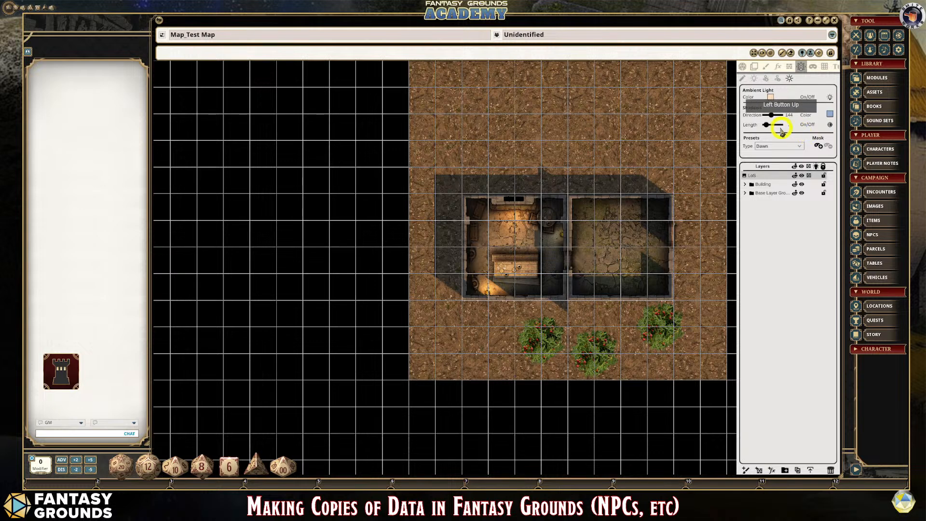
{"action": "left_click", "coordinate": [797, 128]}
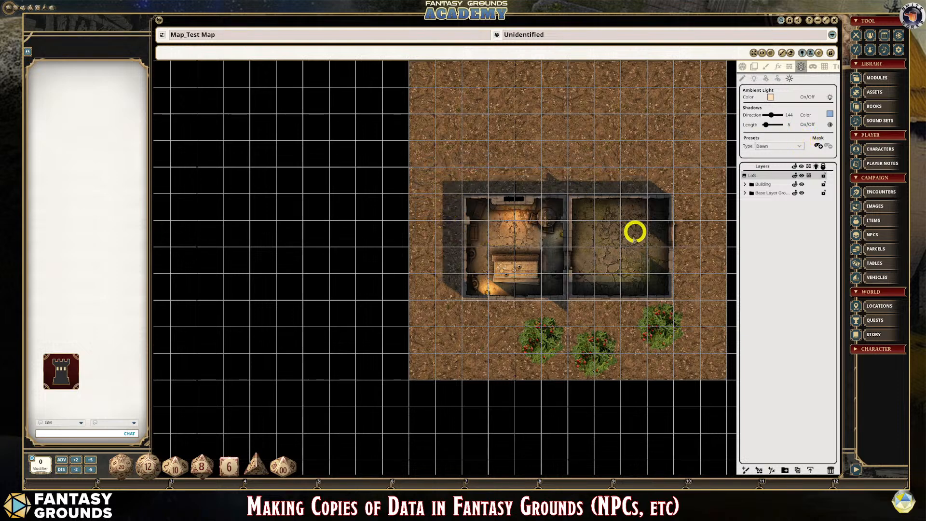
- Inspect the shortened shadows along the outer walls, in the furnished room and in the empty room
{"action": "scroll", "coordinate": [483, 274], "scroll_direction": "up", "scroll_amount": 4}
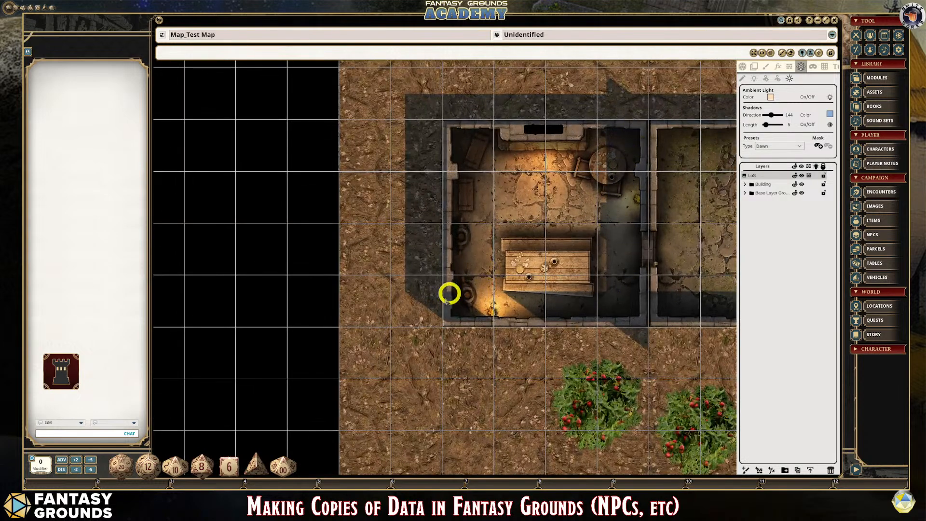
{"action": "scroll", "coordinate": [589, 264], "scroll_direction": "down", "scroll_amount": 1}
{"action": "scroll", "coordinate": [691, 282], "scroll_direction": "down", "scroll_amount": 1}
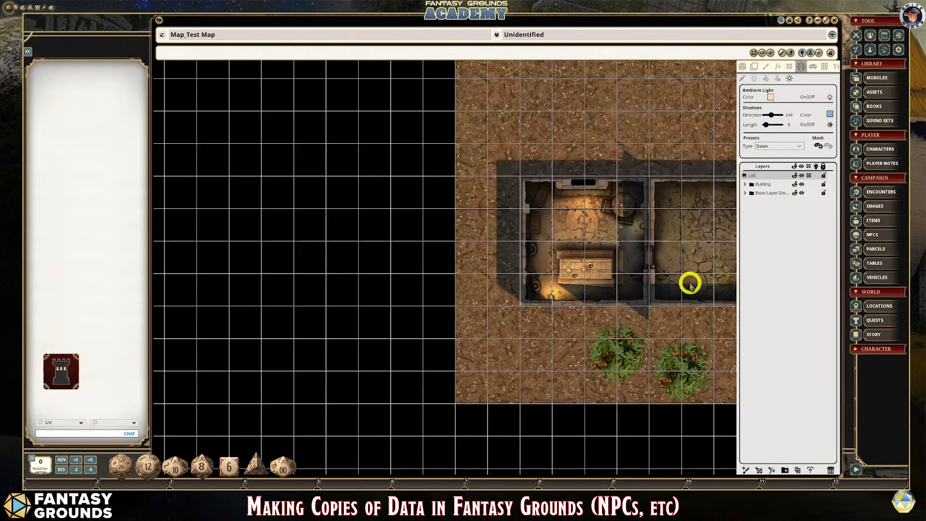
{"action": "scroll", "coordinate": [589, 132], "scroll_direction": "down", "scroll_amount": 1}
{"action": "scroll", "coordinate": [720, 417], "scroll_direction": "up", "scroll_amount": 1}
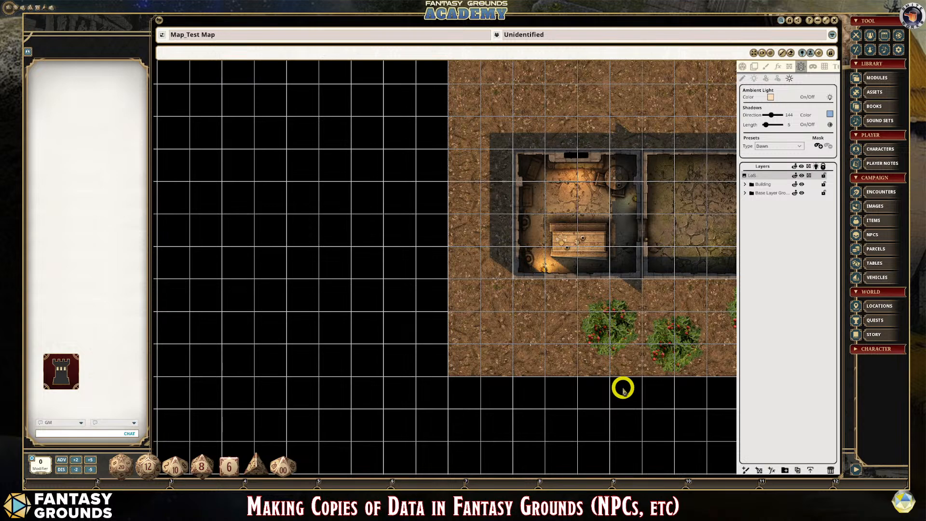
{"action": "scroll", "coordinate": [680, 374], "scroll_direction": "down", "scroll_amount": 2}
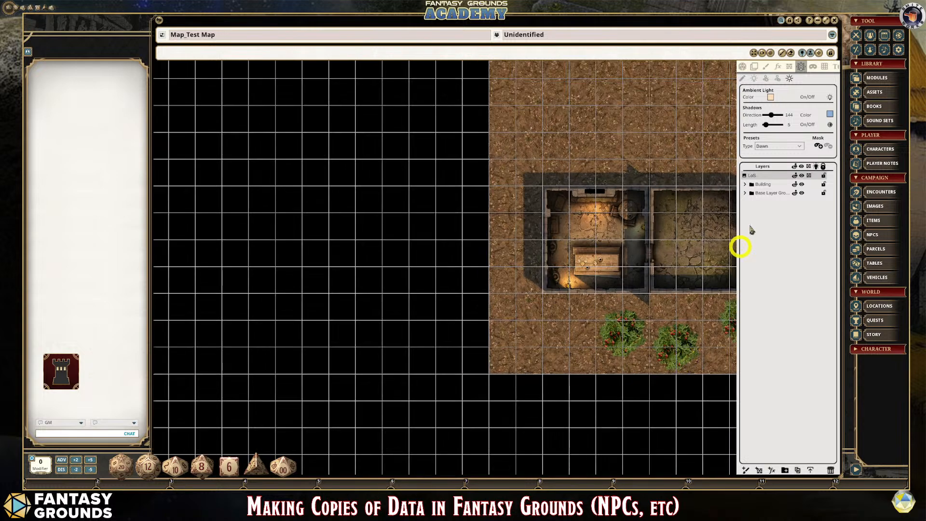
{"action": "left_click", "coordinate": [760, 53]}
{"action": "left_click", "coordinate": [441, 250]}
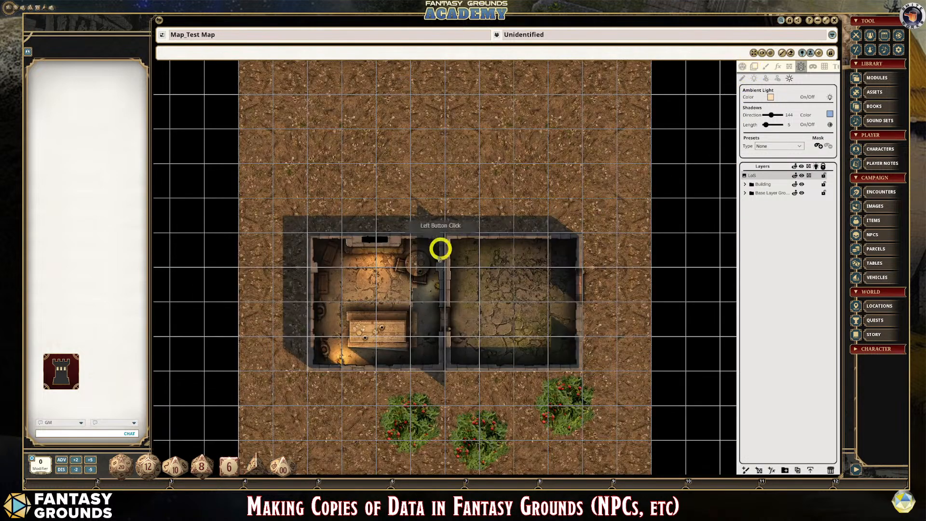
{"action": "left_click", "coordinate": [399, 326]}
{"action": "scroll", "coordinate": [397, 325], "scroll_direction": "up", "scroll_amount": 1}
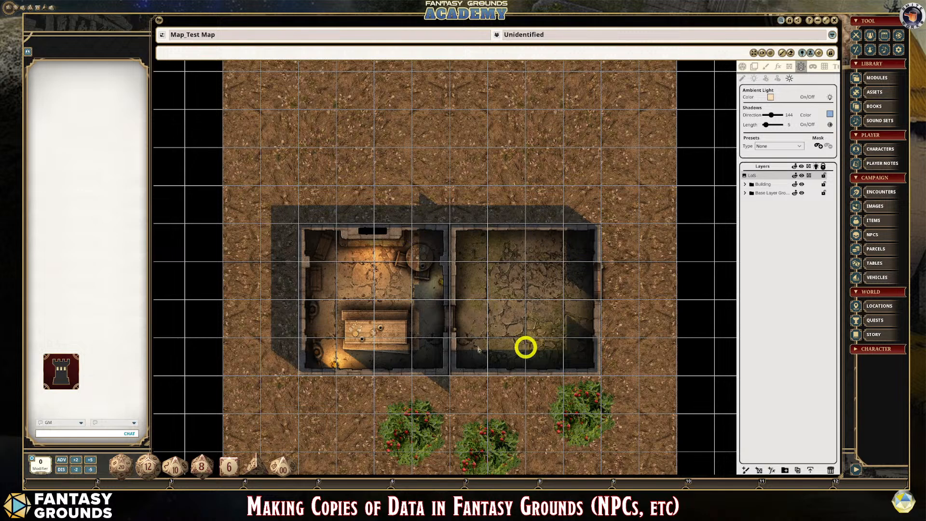
{"action": "left_click", "coordinate": [791, 67]}
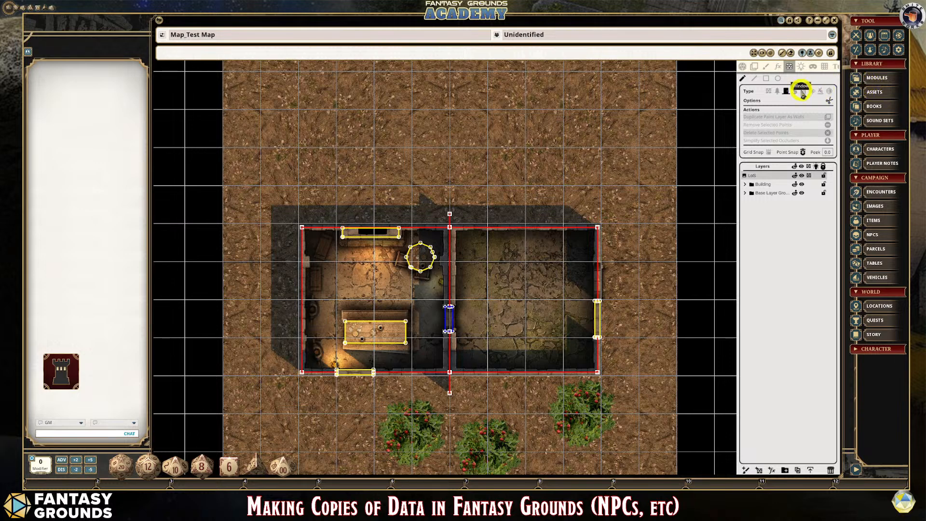
{"action": "scroll", "coordinate": [549, 272], "scroll_direction": "down", "scroll_amount": 1}
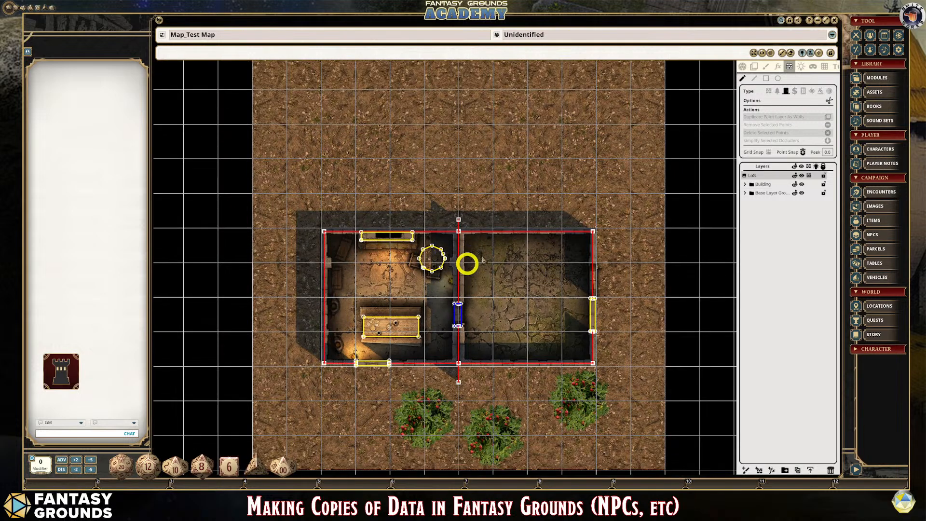
{"action": "left_click", "coordinate": [815, 68]}
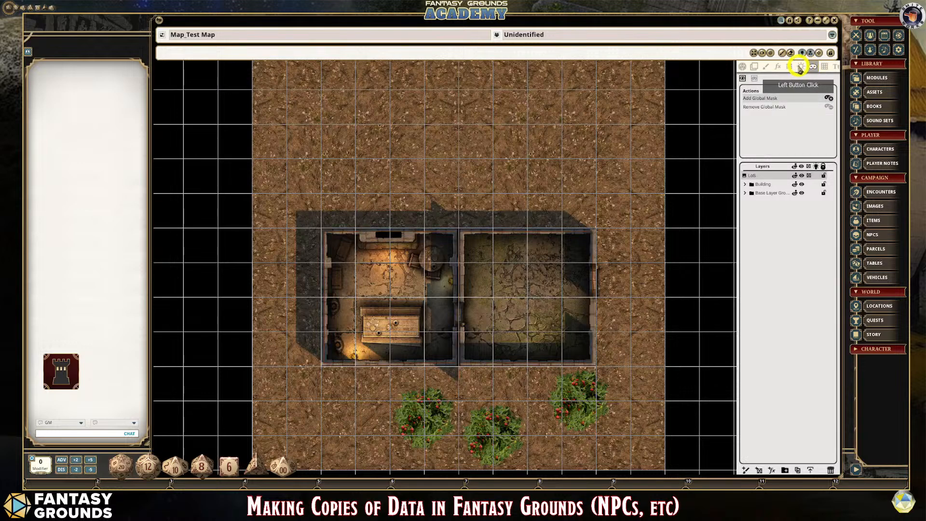
{"action": "left_click", "coordinate": [789, 66]}
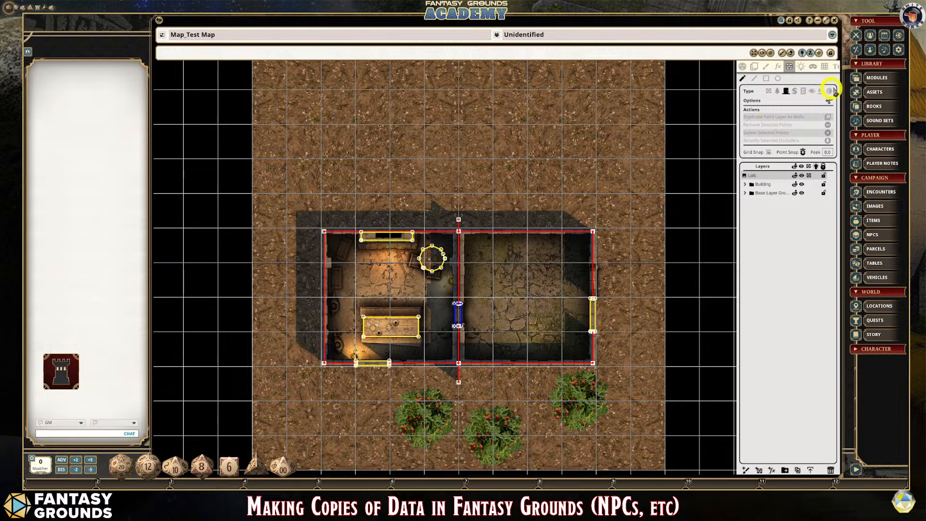
- Add an ambient light mask and draw its rectangle over the whole building, covering both rooms
{"action": "left_click", "coordinate": [801, 67]}
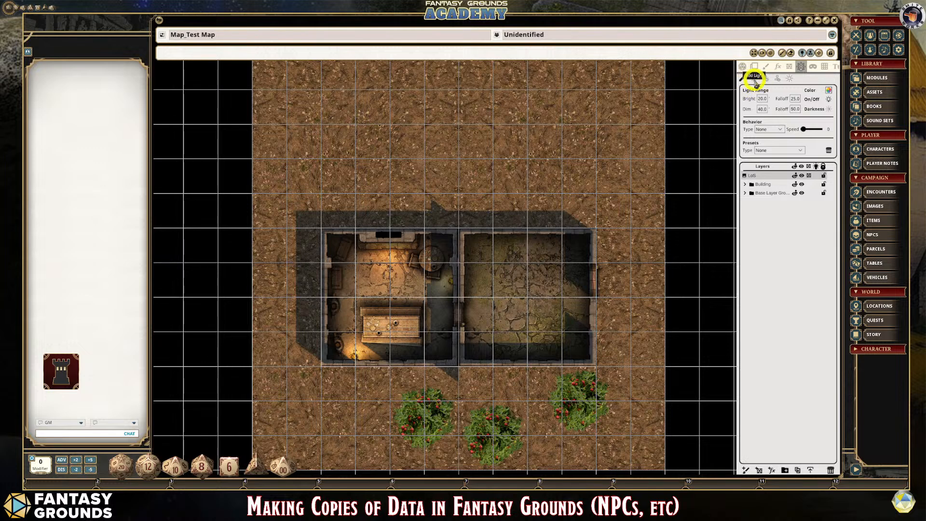
{"action": "left_click", "coordinate": [791, 79]}
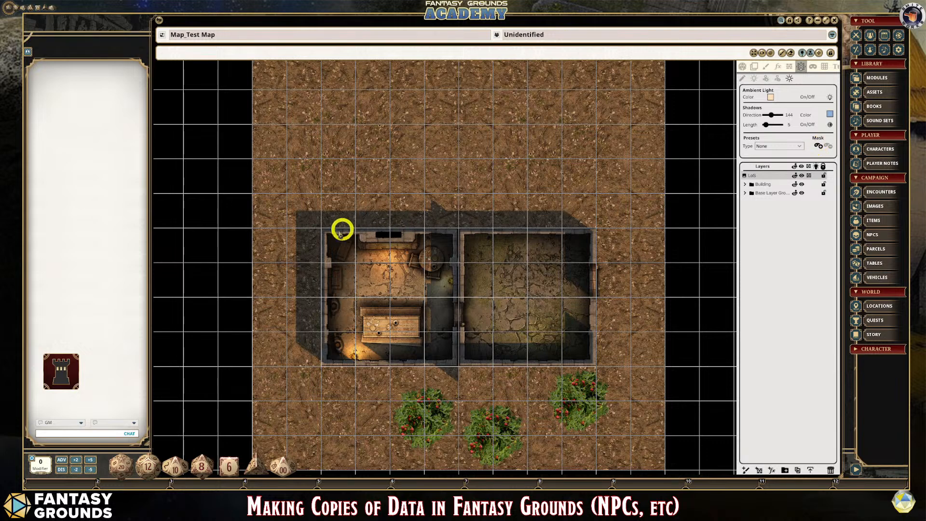
{"action": "left_click_drag", "start_coordinate": [324, 232], "coordinate": [591, 365]}
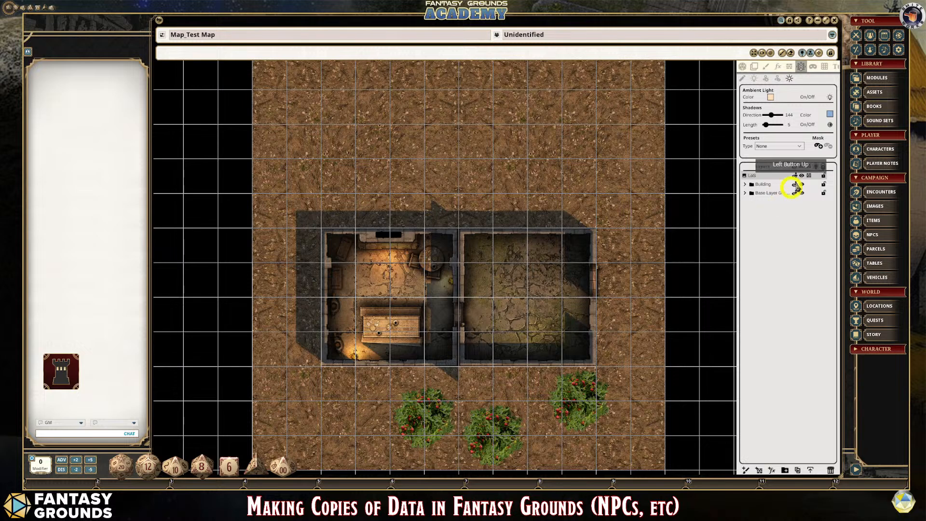
{"action": "left_click", "coordinate": [822, 148]}
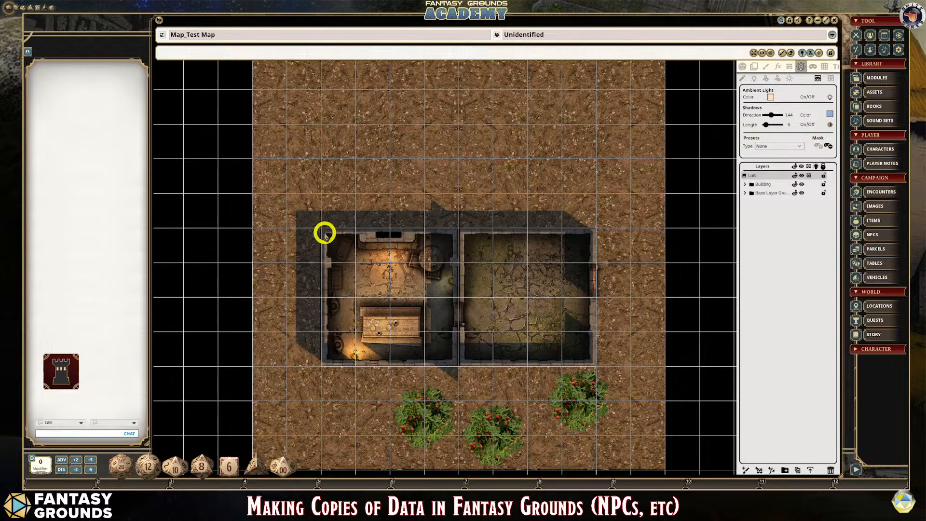
{"action": "left_click_drag", "start_coordinate": [325, 233], "coordinate": [595, 365]}
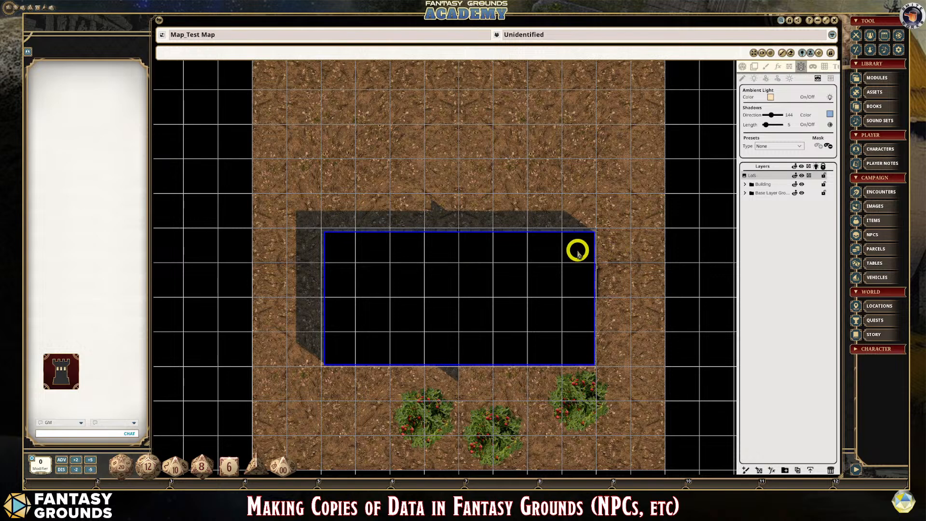
- Check the masked building in play mode, and disable lighting and line of sight
{"action": "scroll", "coordinate": [589, 292], "scroll_direction": "up", "scroll_amount": 1}
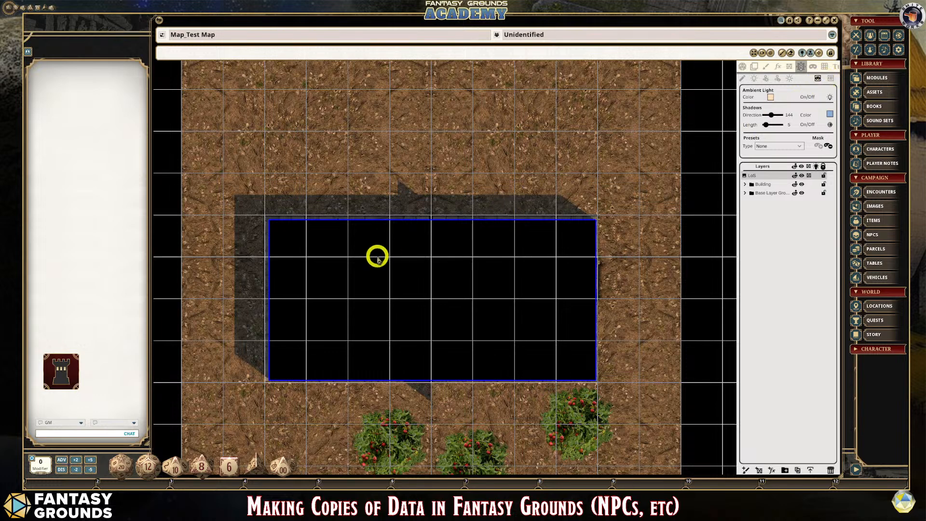
{"action": "left_click", "coordinate": [743, 69]}
{"action": "scroll", "coordinate": [673, 212], "scroll_direction": "down", "scroll_amount": 3}
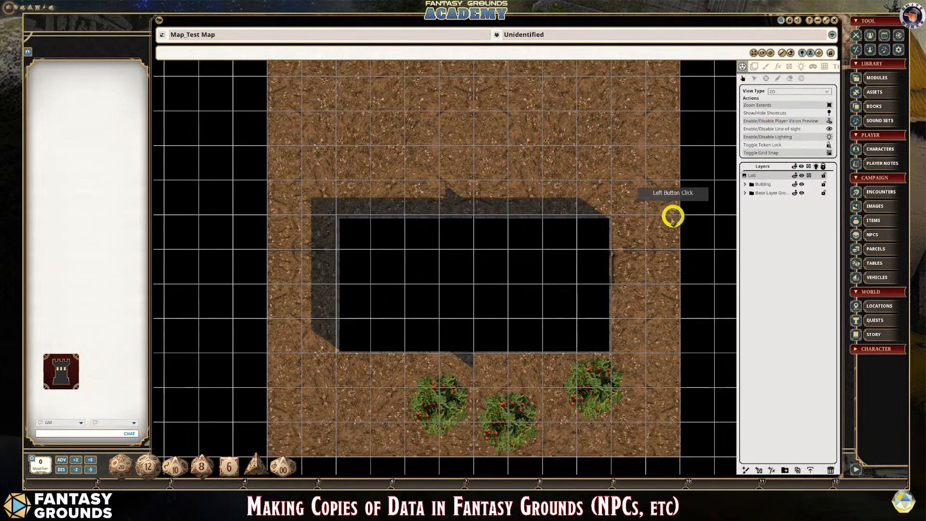
{"action": "scroll", "coordinate": [666, 227], "scroll_direction": "up", "scroll_amount": 1}
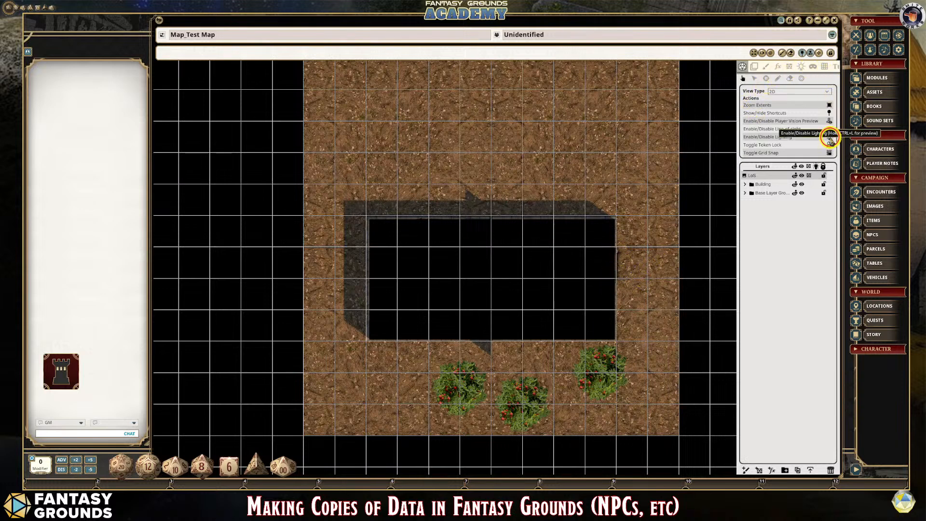
{"action": "left_click", "coordinate": [829, 129]}
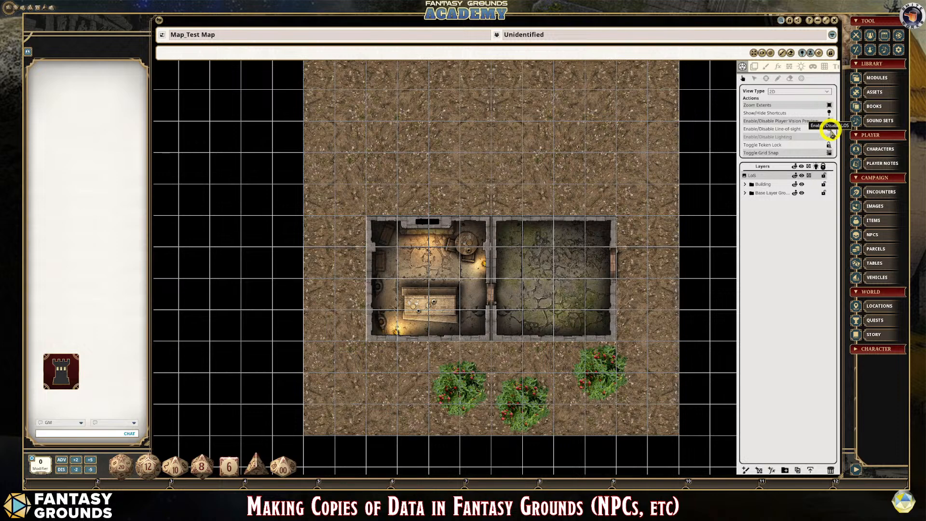
{"action": "left_click", "coordinate": [830, 122]}
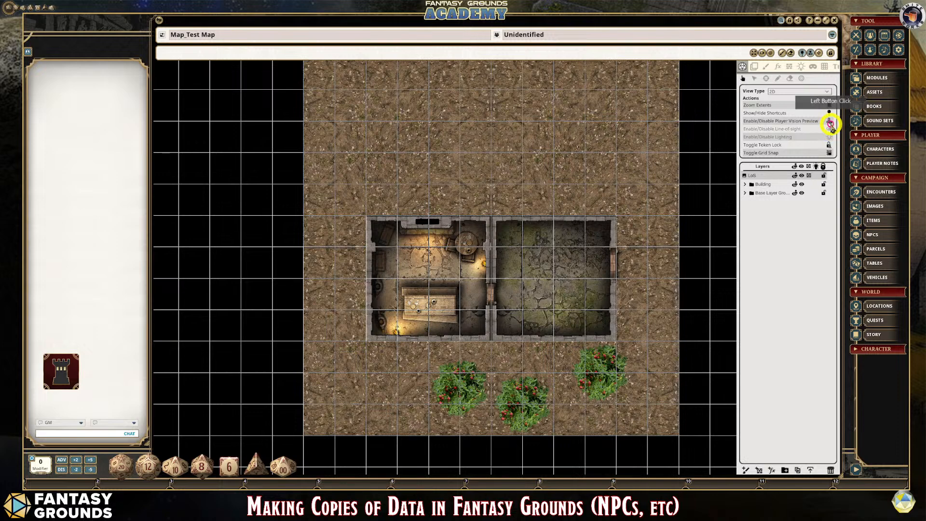
- Draw a rectangular door occluder over the door in the empty room's outer wall
{"action": "left_click", "coordinate": [790, 66]}
{"action": "scroll", "coordinate": [649, 280], "scroll_direction": "up", "scroll_amount": 3}
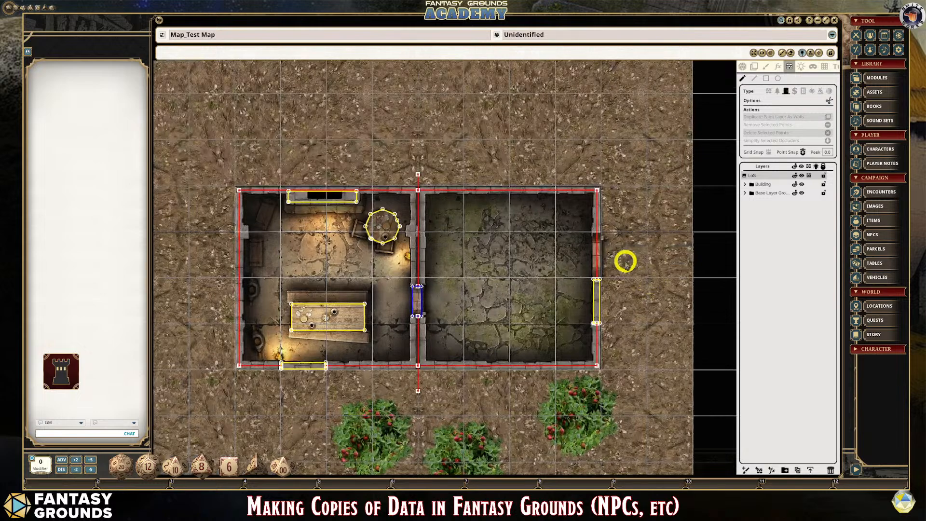
{"action": "scroll", "coordinate": [626, 261], "scroll_direction": "up", "scroll_amount": 1}
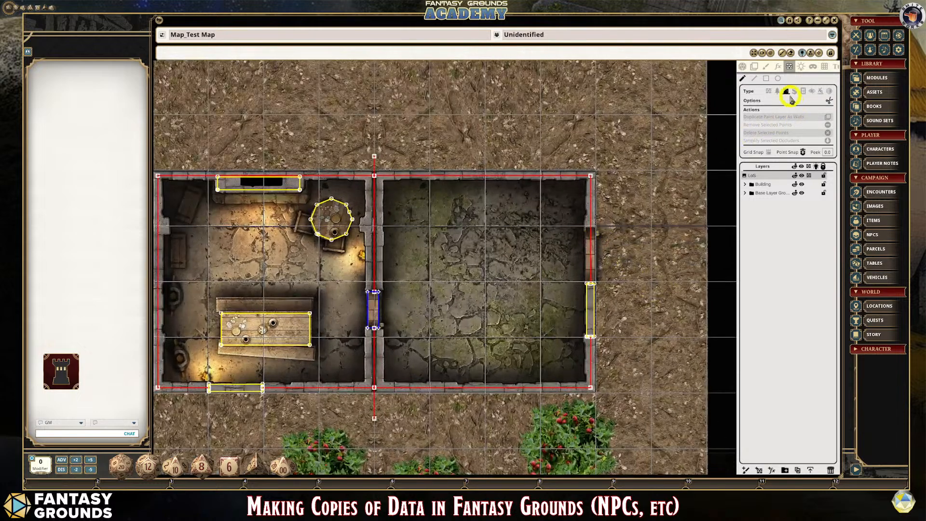
{"action": "left_click", "coordinate": [768, 80]}
{"action": "left_click_drag", "start_coordinate": [587, 229], "coordinate": [596, 280]}
{"action": "scroll", "coordinate": [503, 288], "scroll_direction": "down", "scroll_amount": 1}
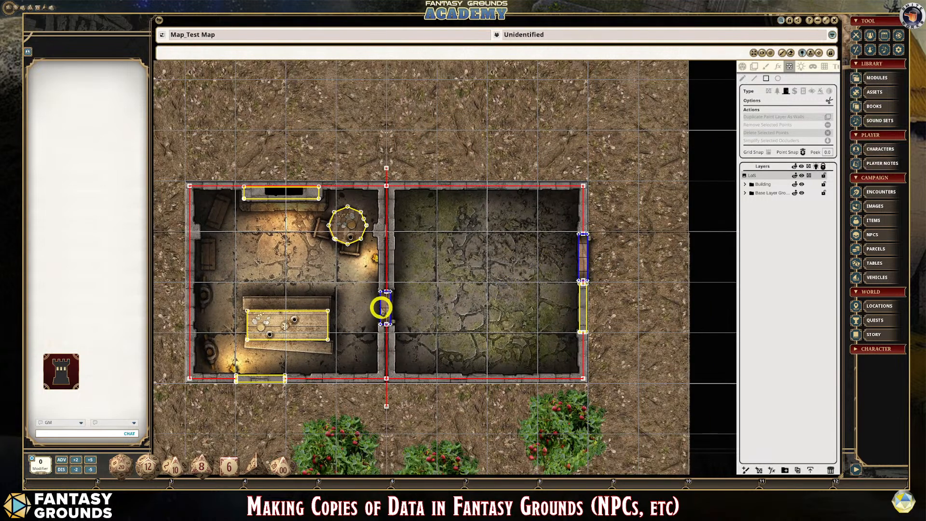
{"action": "scroll", "coordinate": [422, 307], "scroll_direction": "up", "scroll_amount": 1}
{"action": "scroll", "coordinate": [421, 306], "scroll_direction": "down", "scroll_amount": 3}
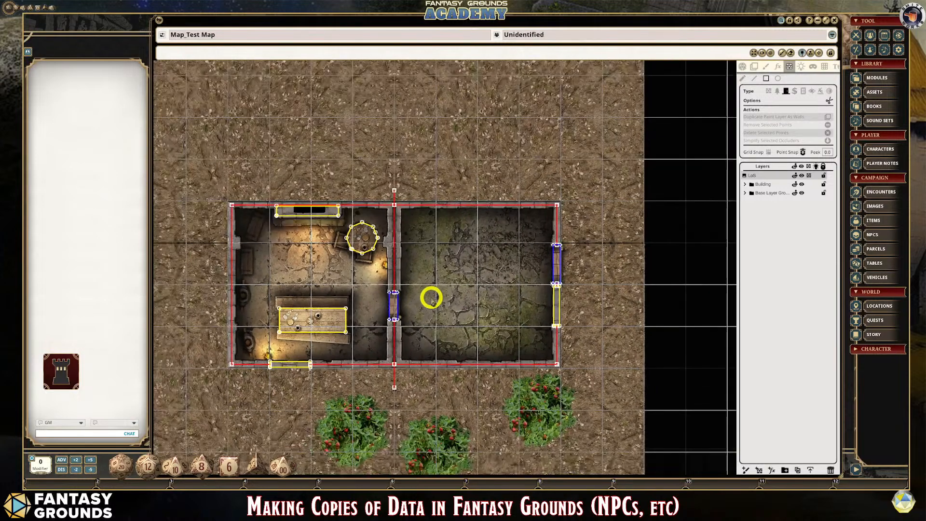
- Add lights with the Torch preset at the wall torch near the round table and at the torch near the furnished room's lower corner
{"action": "scroll", "coordinate": [367, 265], "scroll_direction": "up", "scroll_amount": 2}
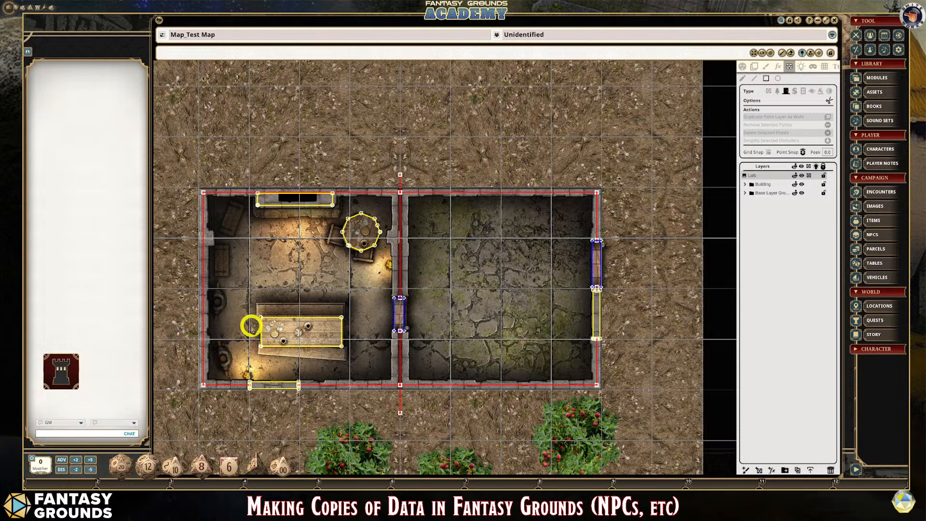
{"action": "scroll", "coordinate": [254, 322], "scroll_direction": "up", "scroll_amount": 1}
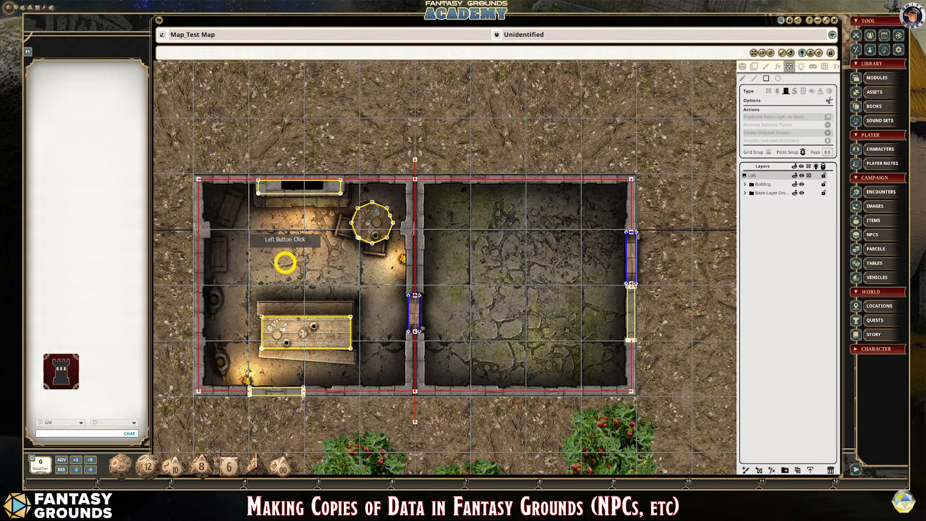
{"action": "scroll", "coordinate": [319, 266], "scroll_direction": "up", "scroll_amount": 1}
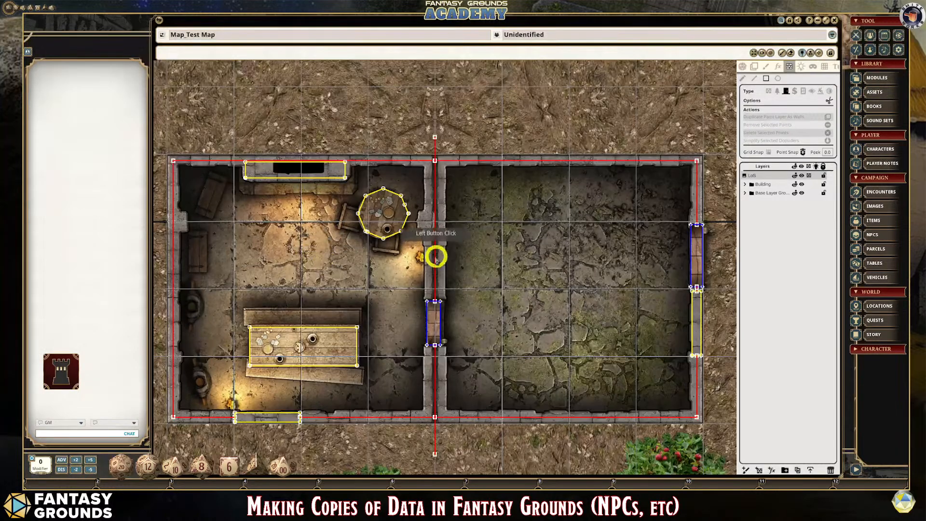
{"action": "left_click", "coordinate": [801, 68]}
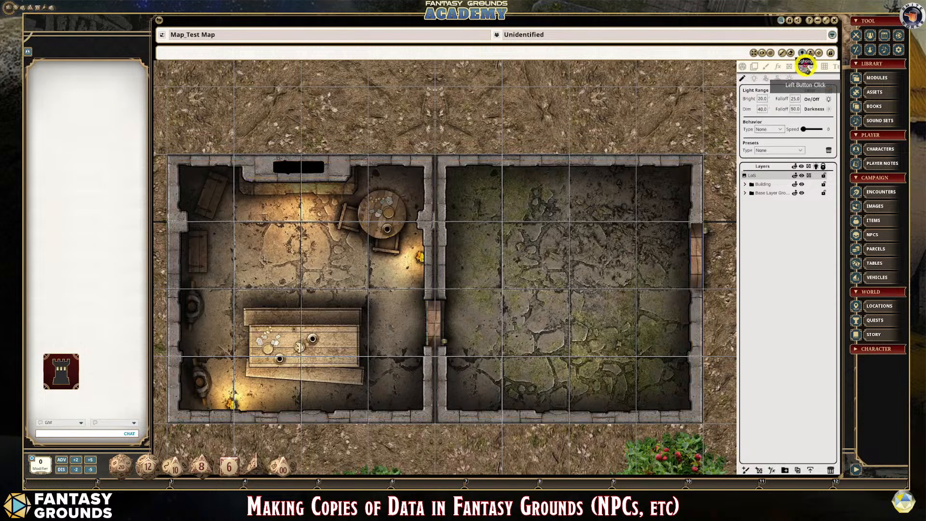
{"action": "left_click", "coordinate": [797, 150]}
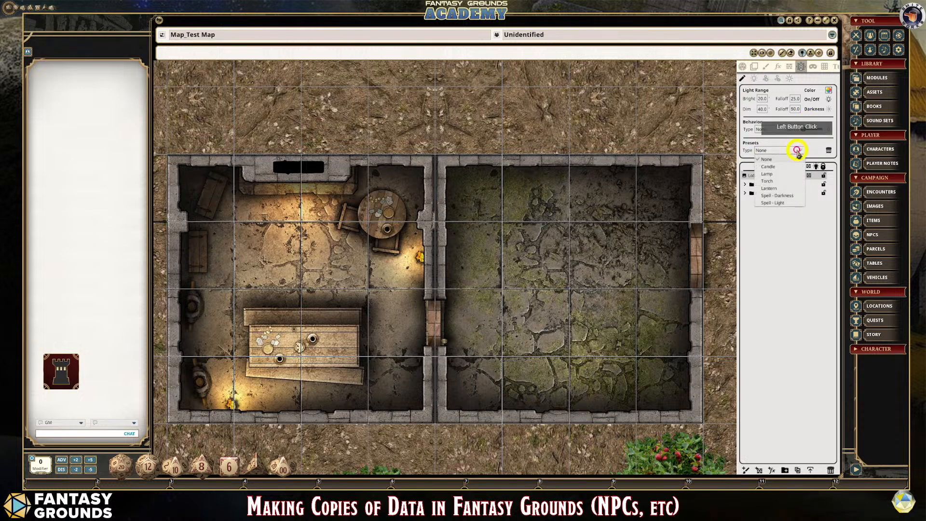
{"action": "left_click", "coordinate": [772, 181]}
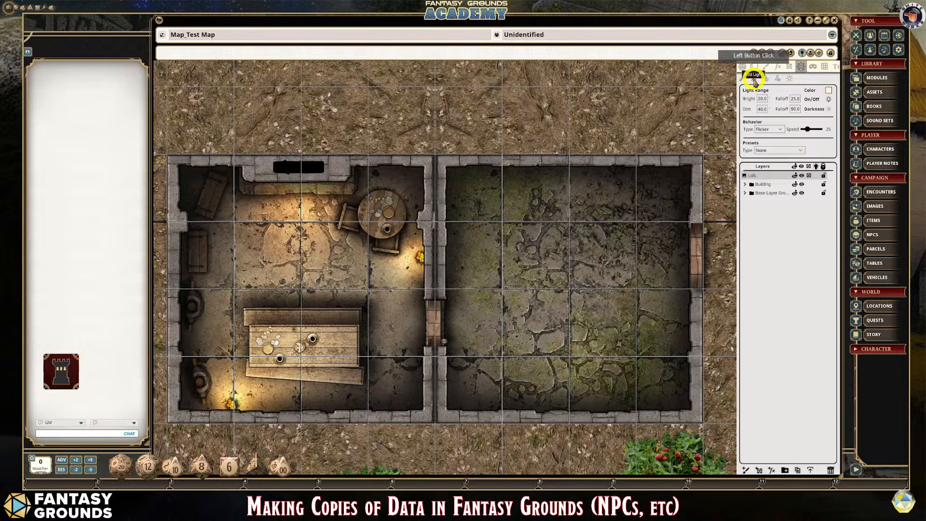
{"action": "left_click", "coordinate": [801, 150]}
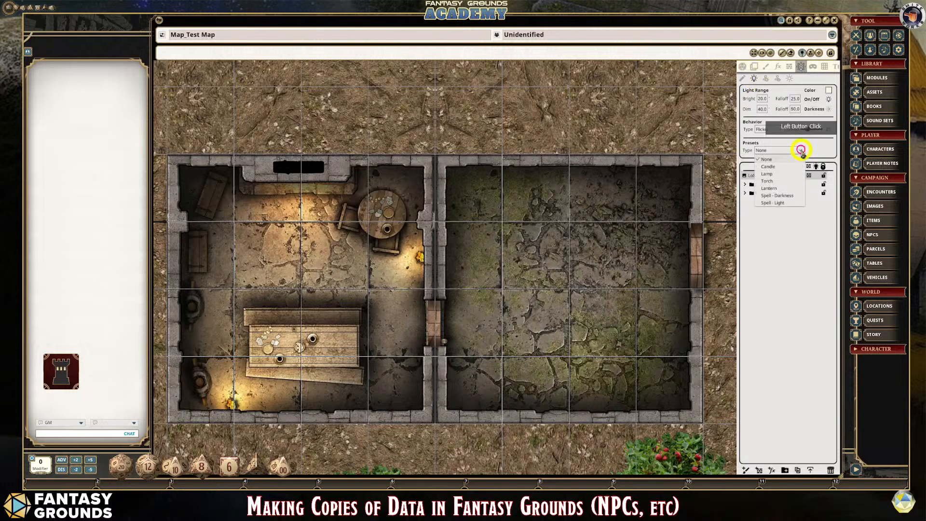
{"action": "left_click", "coordinate": [770, 181]}
{"action": "left_click", "coordinate": [389, 252]}
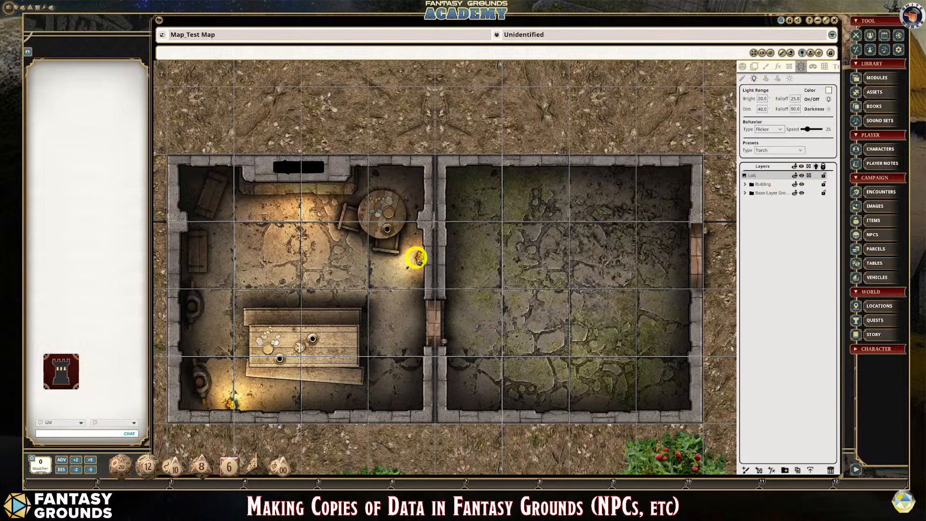
{"action": "left_click_drag", "start_coordinate": [421, 257], "coordinate": [233, 405]}
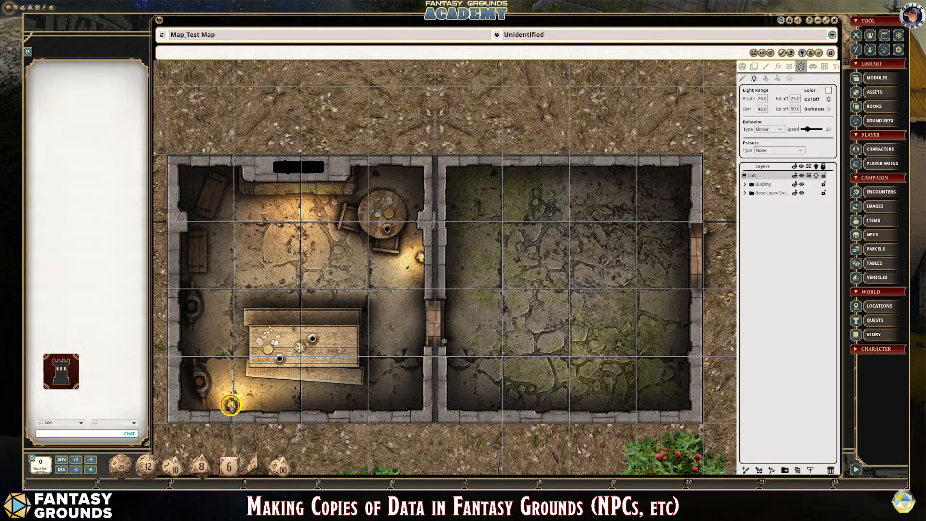
- Add a light with the Candle preset on the candle on the long table
{"action": "scroll", "coordinate": [251, 368], "scroll_direction": "up", "scroll_amount": 5}
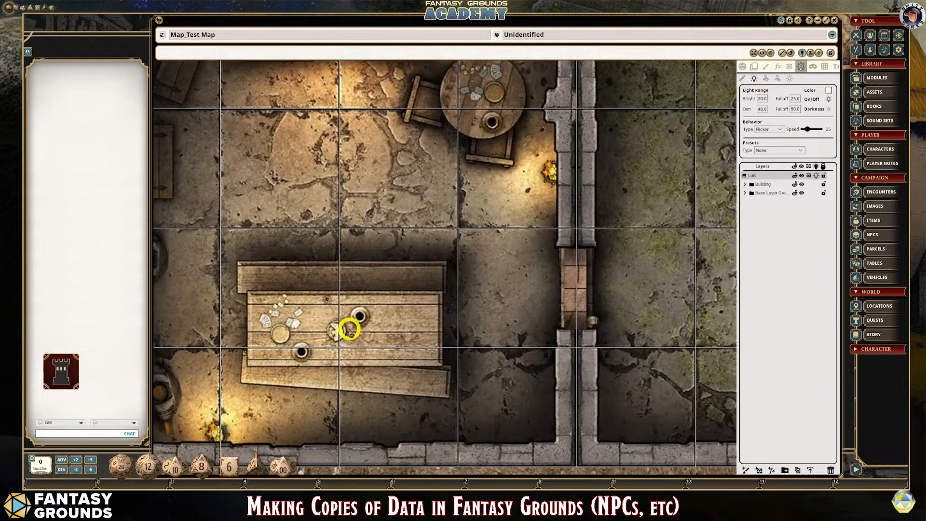
{"action": "left_click", "coordinate": [351, 328]}
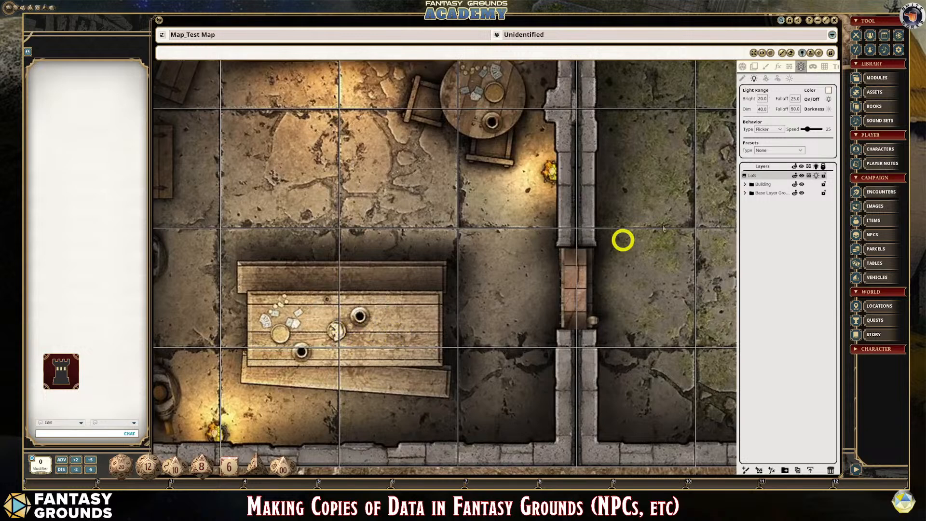
{"action": "left_click", "coordinate": [796, 150]}
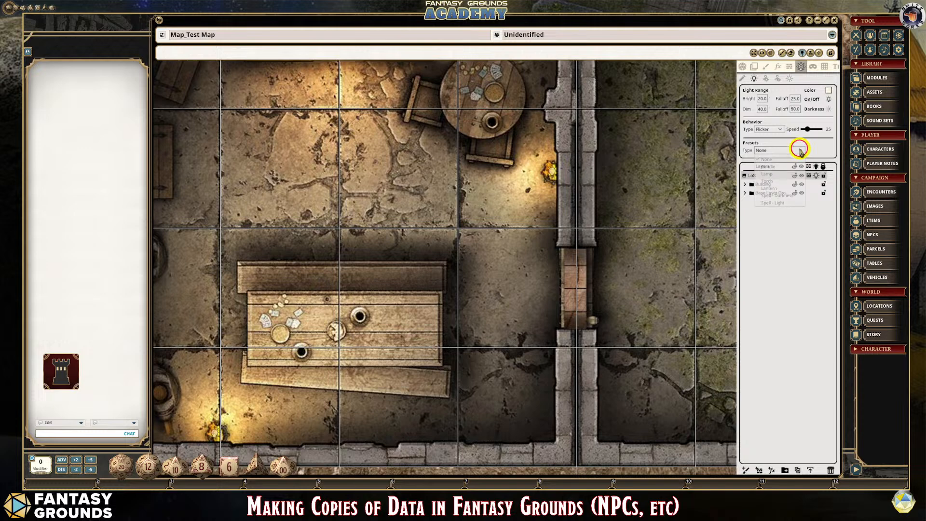
{"action": "left_click", "coordinate": [771, 167]}
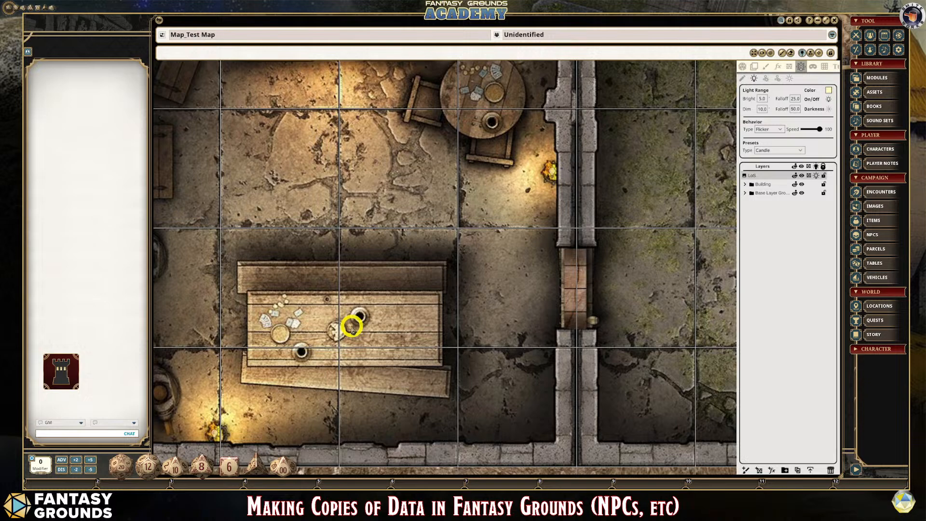
{"action": "scroll", "coordinate": [407, 339], "scroll_direction": "down", "scroll_amount": 5}
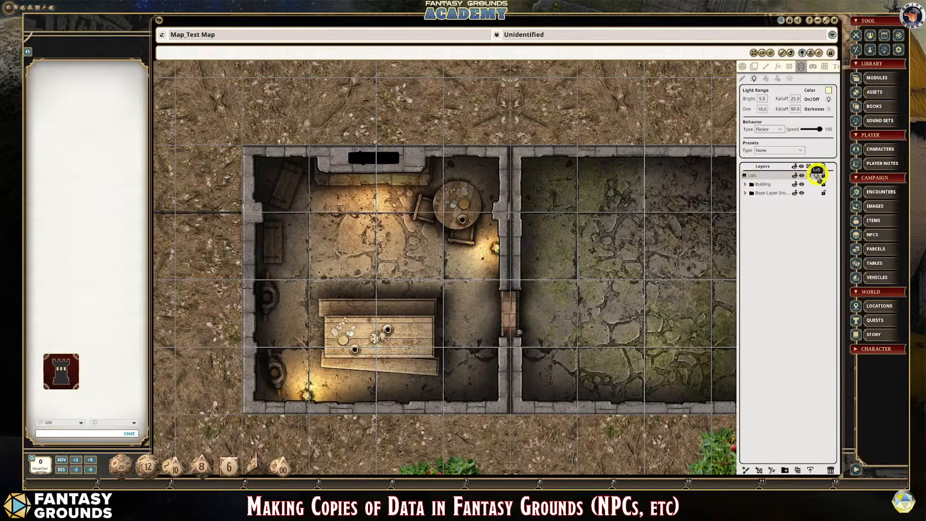
- Select the LoS layer and enable line of sight and lighting to preview the placed lights
{"action": "left_click", "coordinate": [763, 184]}
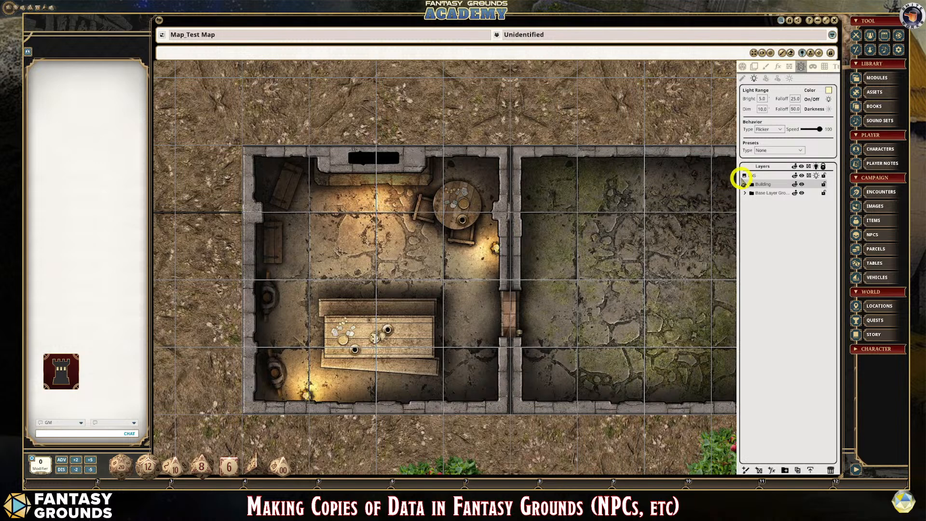
{"action": "left_click", "coordinate": [752, 175]}
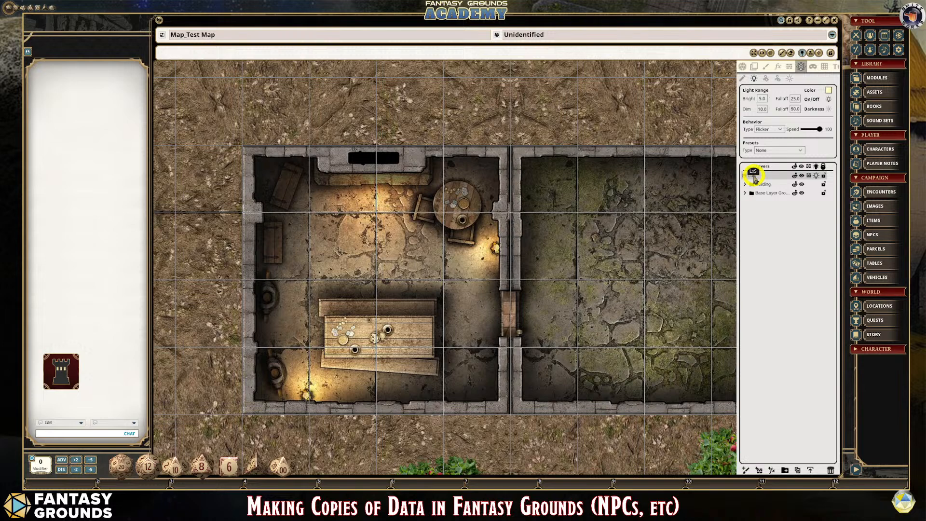
{"action": "scroll", "coordinate": [386, 339], "scroll_direction": "down", "scroll_amount": 2}
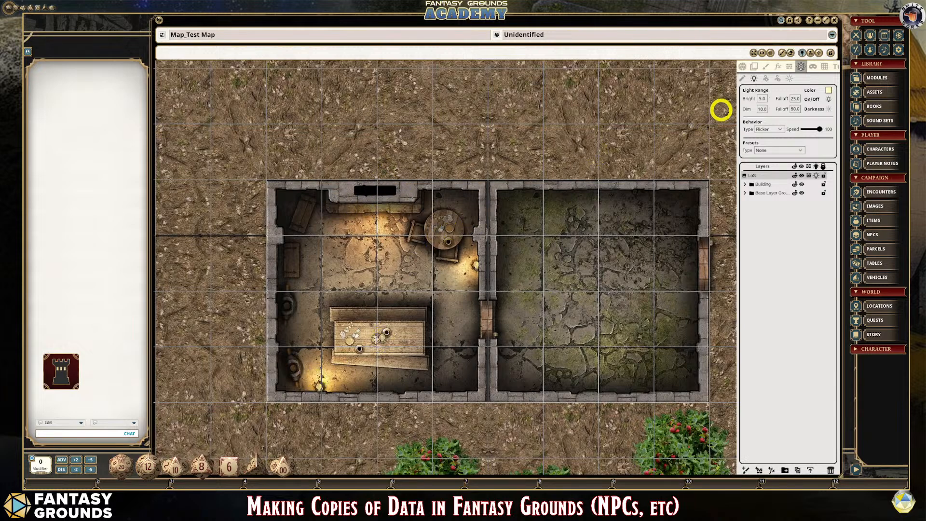
{"action": "left_click", "coordinate": [743, 67]}
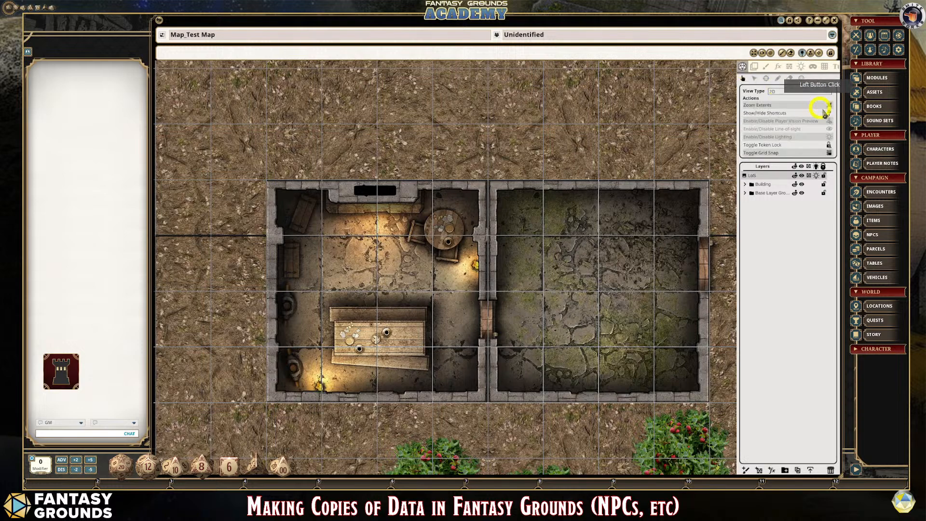
{"action": "left_click", "coordinate": [831, 130]}
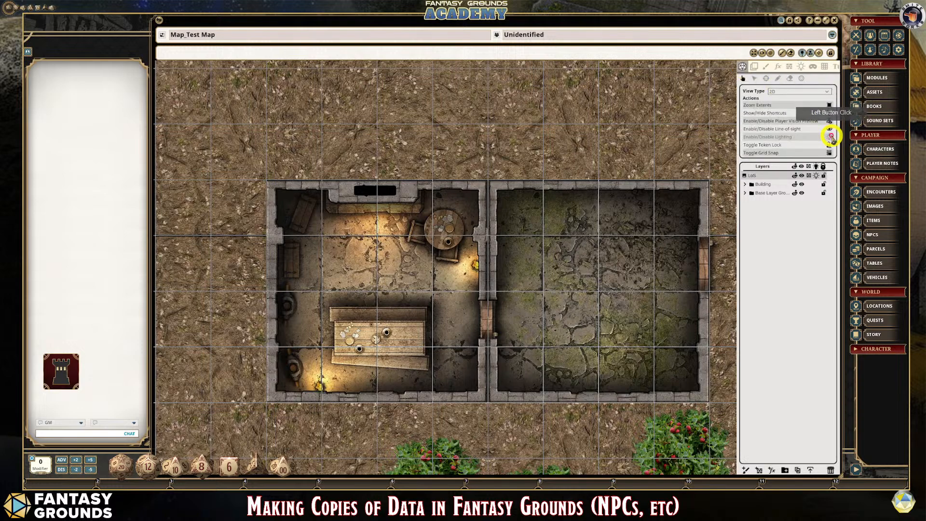
{"action": "left_click", "coordinate": [829, 137]}
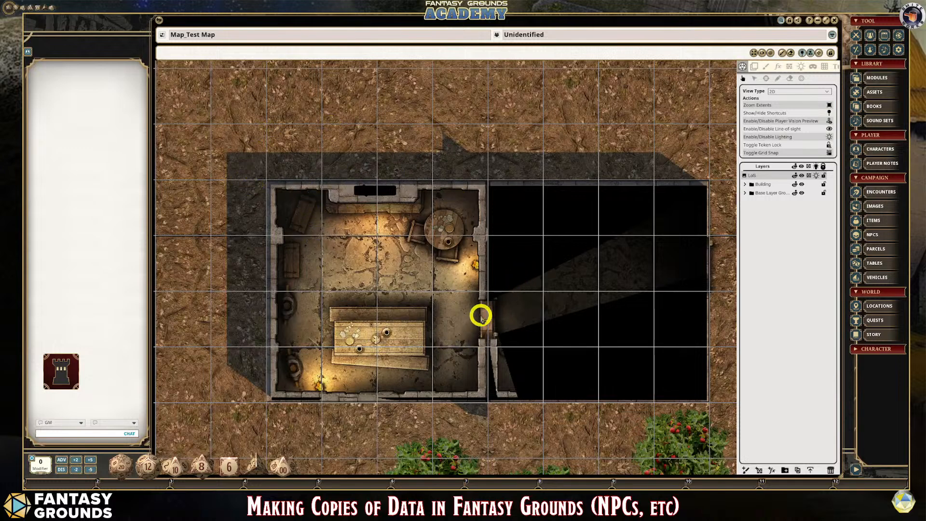
- Close the door between the two rooms and toggle the empty room's outer door
{"action": "double_click", "coordinate": [487, 316]}
{"action": "double_click", "coordinate": [487, 316]}
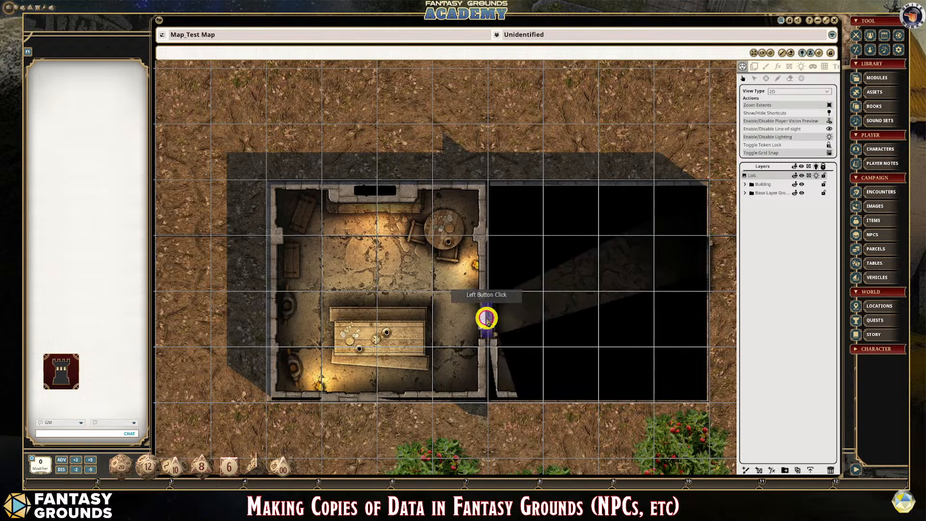
{"action": "double_click", "coordinate": [708, 258]}
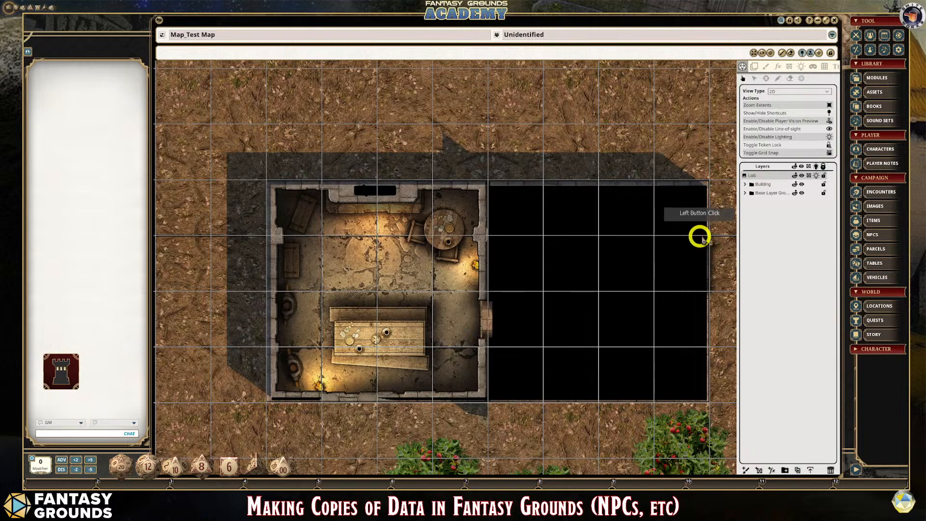
{"action": "left_click", "coordinate": [706, 261]}
{"action": "left_click", "coordinate": [706, 262]}
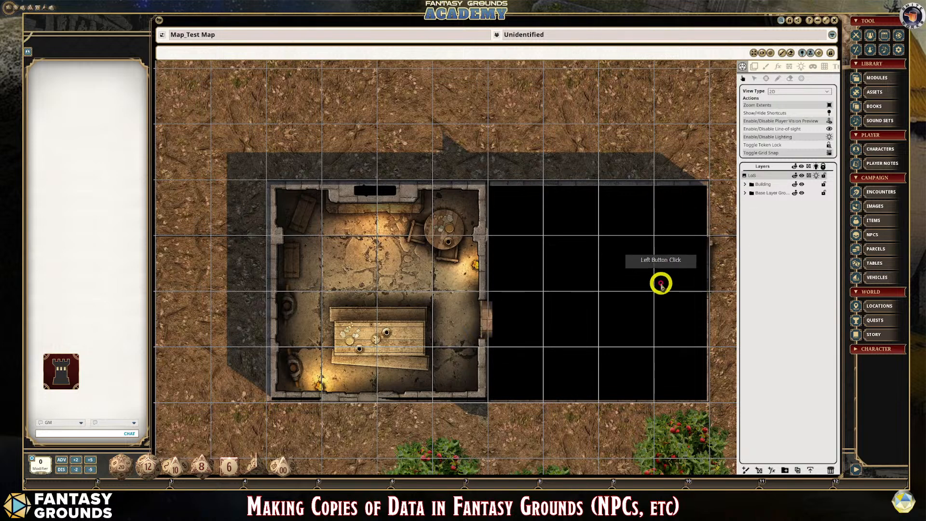
- Inspect the lit furnished room, the empty room and the whole map, and disable lighting and line of sight
{"action": "scroll", "coordinate": [660, 281], "scroll_direction": "down", "scroll_amount": 1}
{"action": "scroll", "coordinate": [609, 292], "scroll_direction": "up", "scroll_amount": 2}
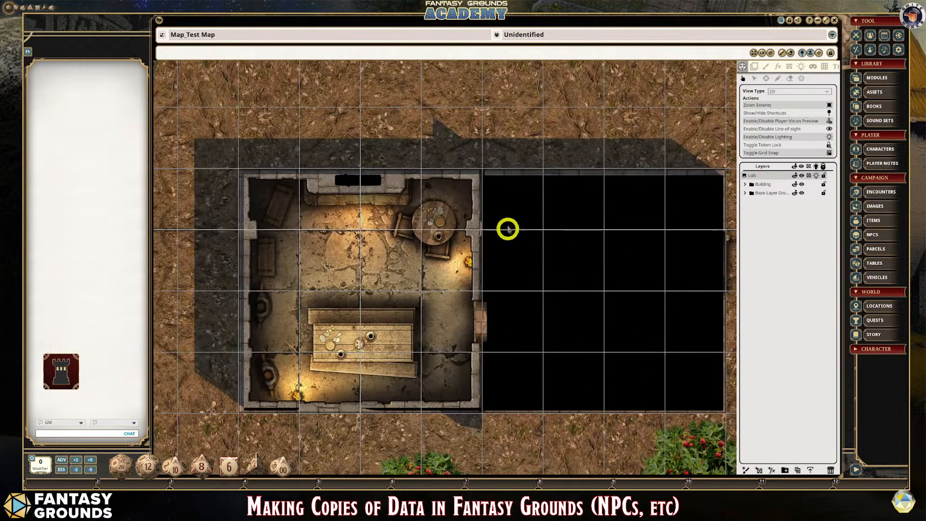
{"action": "scroll", "coordinate": [670, 379], "scroll_direction": "down", "scroll_amount": 2}
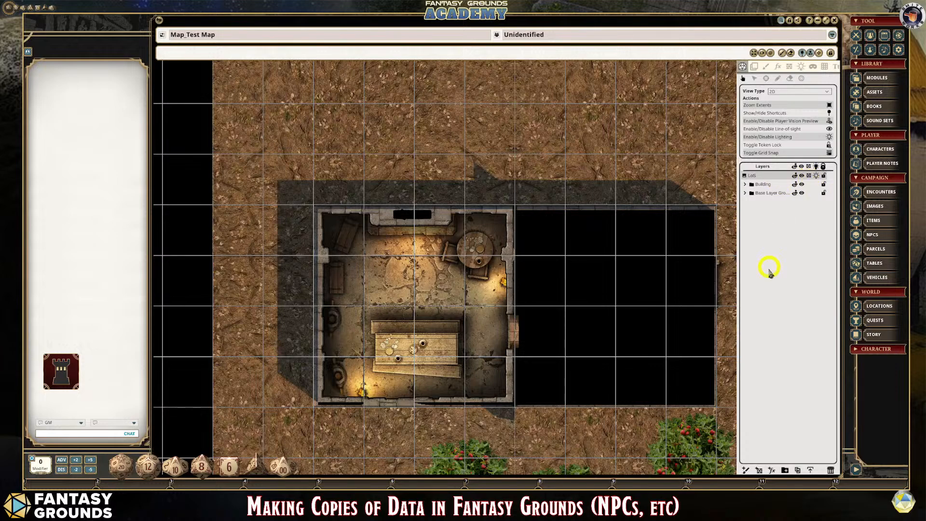
{"action": "left_click", "coordinate": [754, 53]}
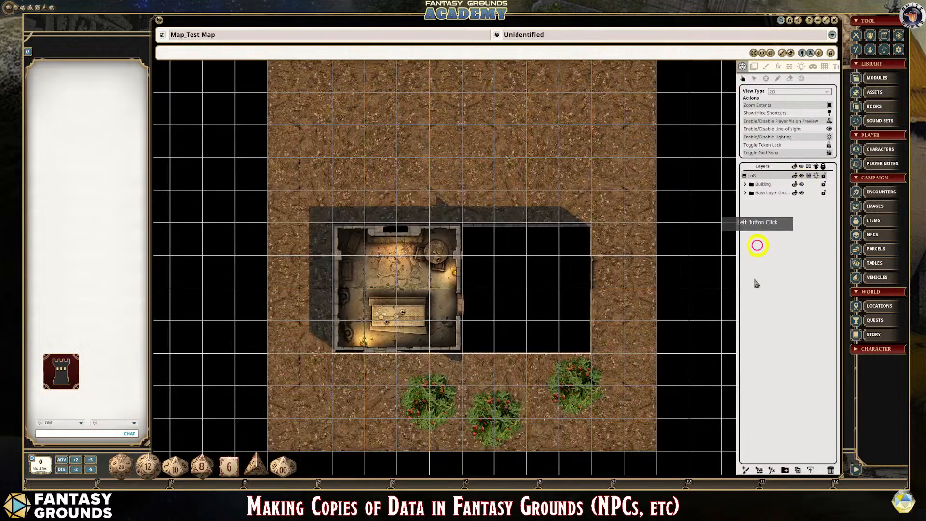
{"action": "scroll", "coordinate": [606, 343], "scroll_direction": "up", "scroll_amount": 2}
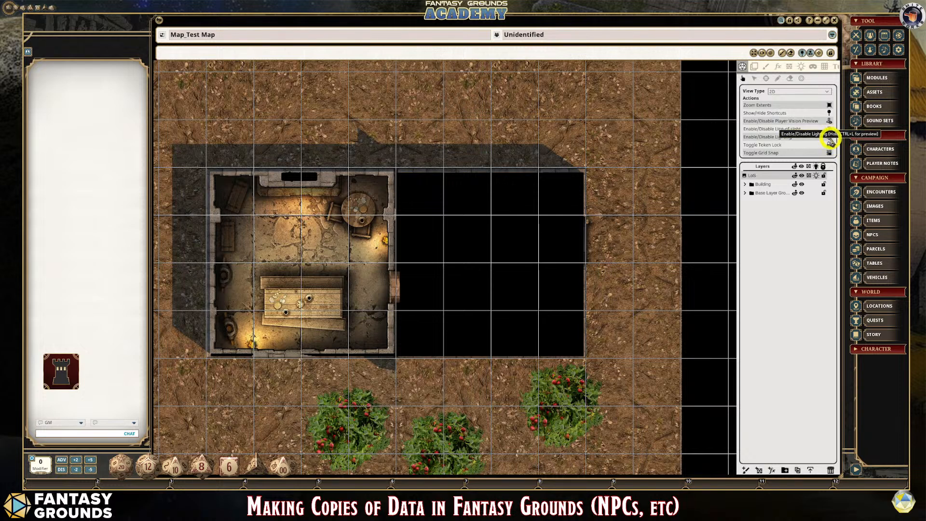
{"action": "left_click", "coordinate": [830, 138]}
{"action": "left_click", "coordinate": [830, 121]}
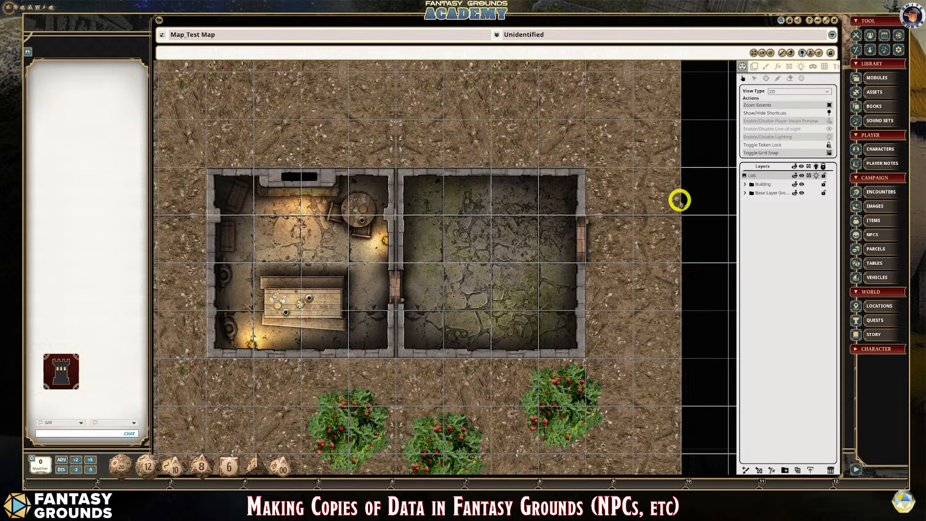
- Review the light placement tool's range, behavior and preset options without choosing a preset
{"action": "left_click", "coordinate": [801, 68]}
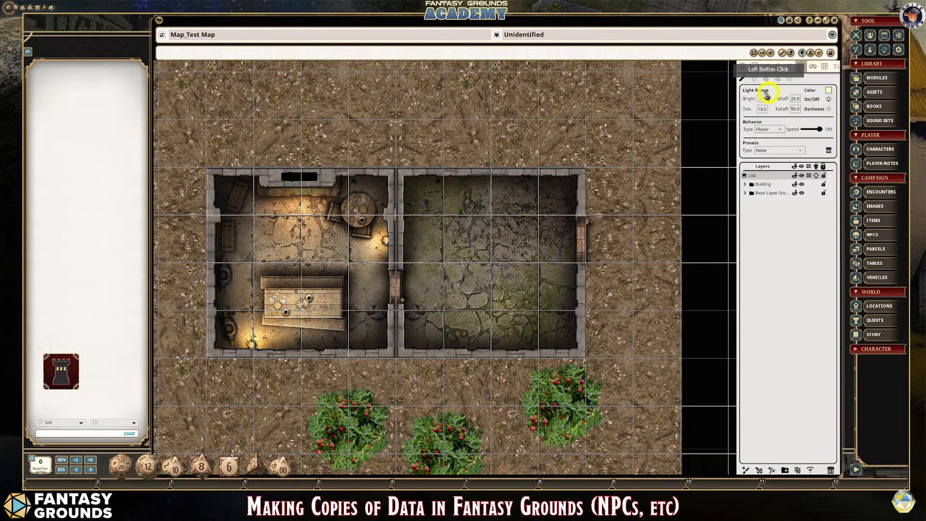
{"action": "left_click", "coordinate": [754, 78]}
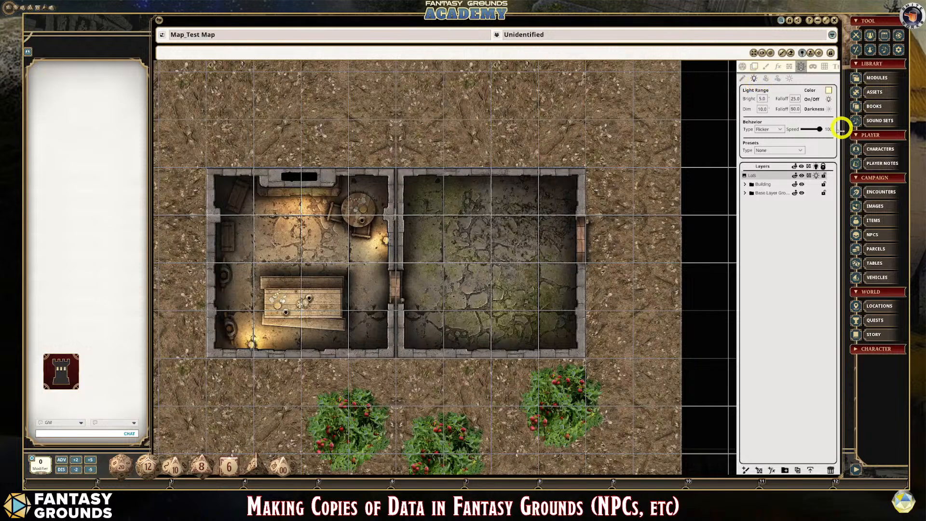
{"action": "left_click", "coordinate": [806, 152]}
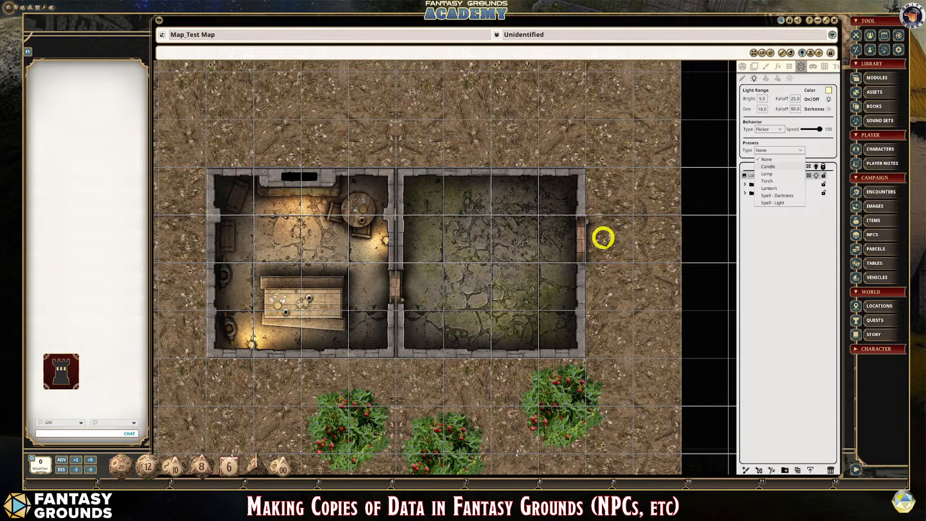
{"action": "left_click", "coordinate": [775, 226]}
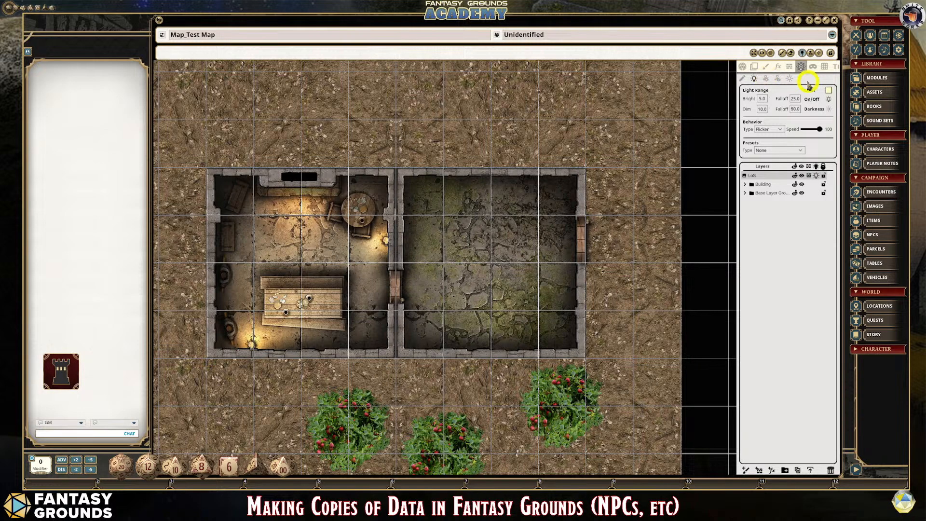
- Enable line of sight and lighting, and examine the shadows where the dividing wall meets the building's outer walls
{"action": "scroll", "coordinate": [466, 237], "scroll_direction": "down", "scroll_amount": 2}
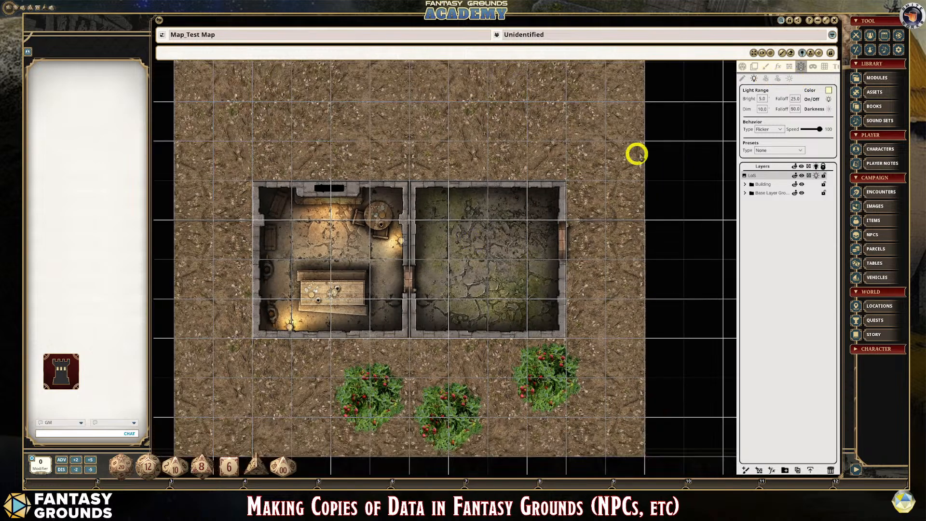
{"action": "left_click", "coordinate": [754, 67]}
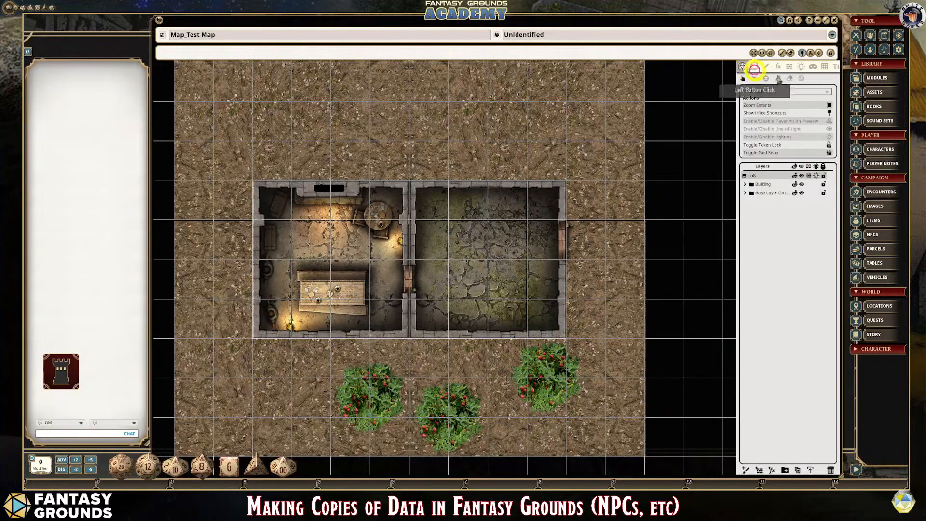
{"action": "left_click", "coordinate": [830, 129]}
{"action": "left_click", "coordinate": [831, 137]}
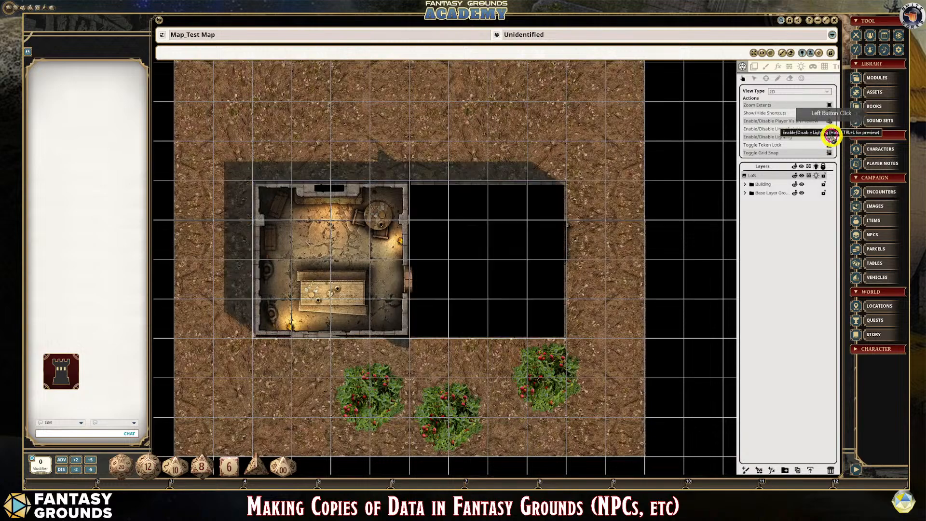
{"action": "scroll", "coordinate": [377, 267], "scroll_direction": "up", "scroll_amount": 2}
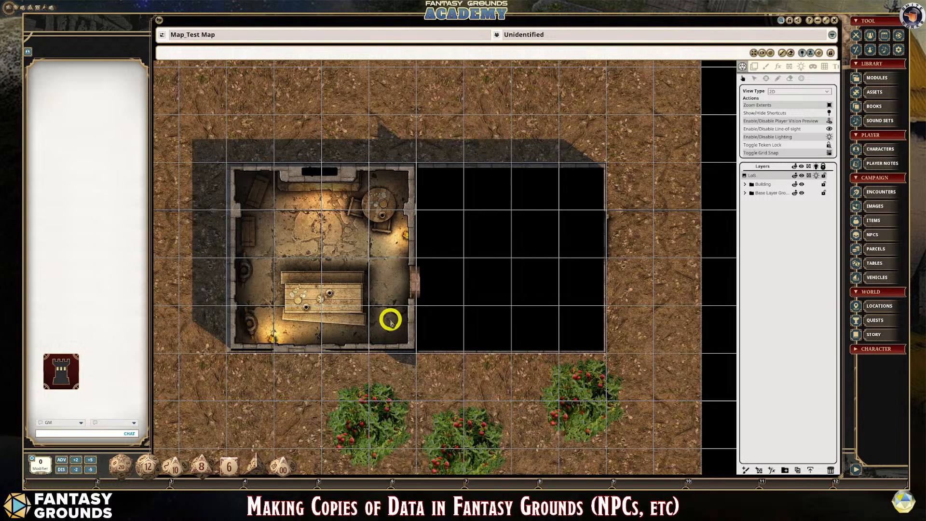
{"action": "scroll", "coordinate": [396, 333], "scroll_direction": "up", "scroll_amount": 4}
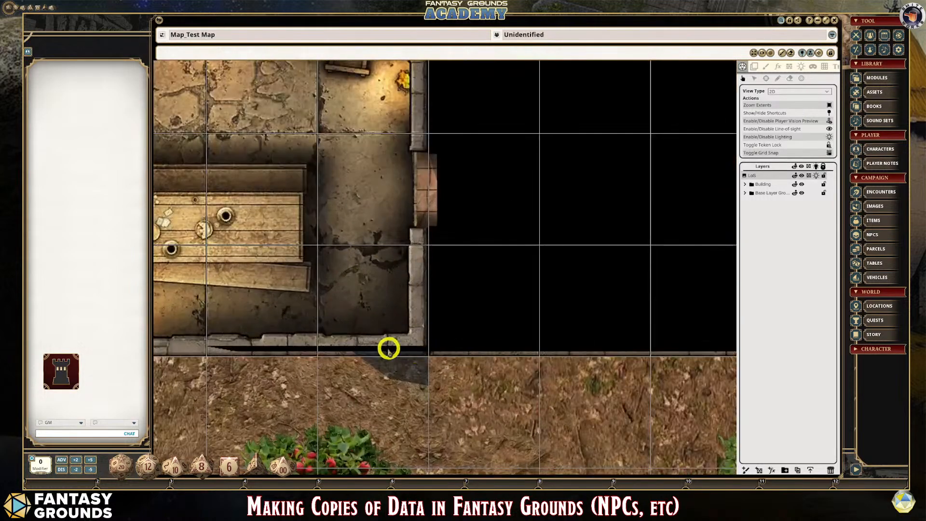
{"action": "scroll", "coordinate": [387, 369], "scroll_direction": "down", "scroll_amount": 3}
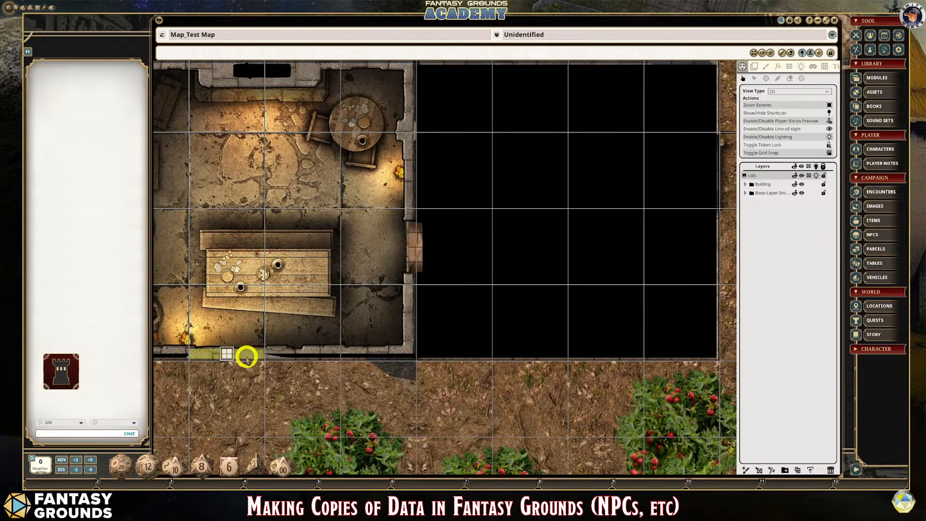
{"action": "scroll", "coordinate": [247, 356], "scroll_direction": "up", "scroll_amount": 2}
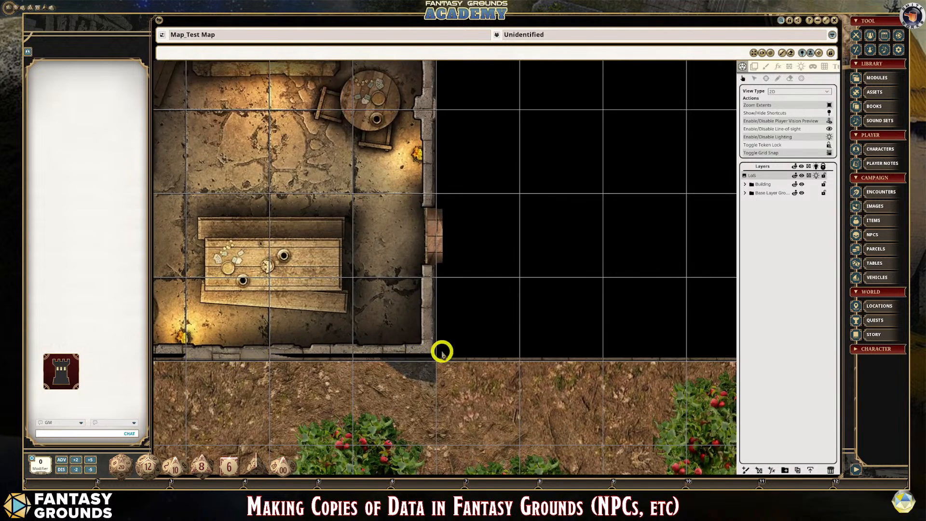
{"action": "scroll", "coordinate": [442, 352], "scroll_direction": "up", "scroll_amount": 3}
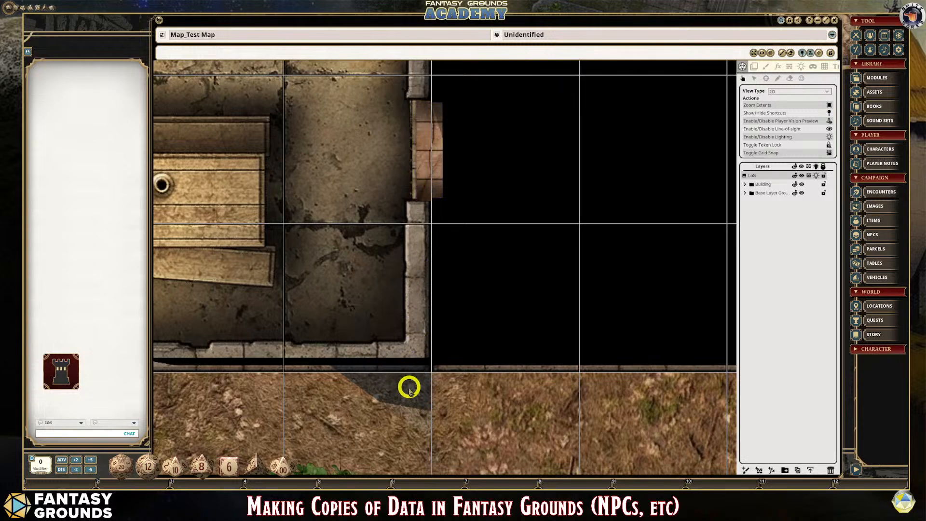
{"action": "scroll", "coordinate": [414, 375], "scroll_direction": "down", "scroll_amount": 3}
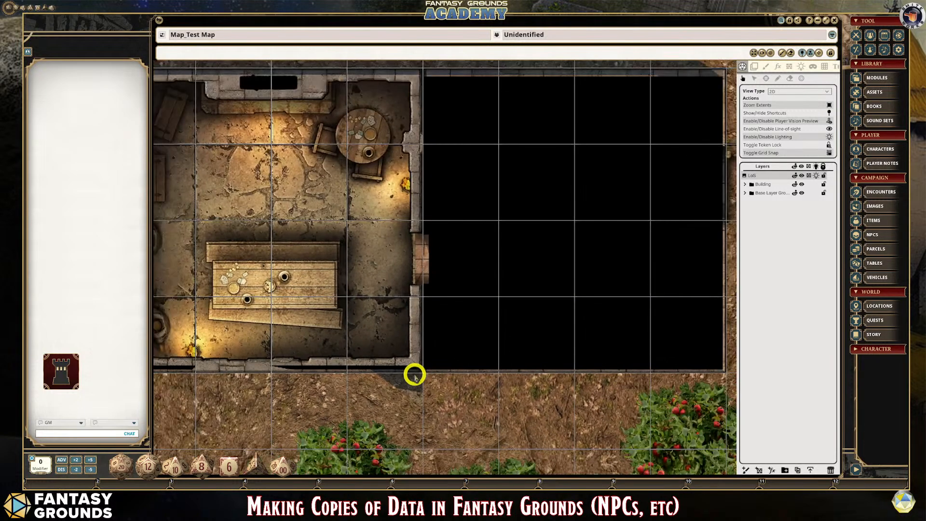
{"action": "scroll", "coordinate": [414, 375], "scroll_direction": "down", "scroll_amount": 3}
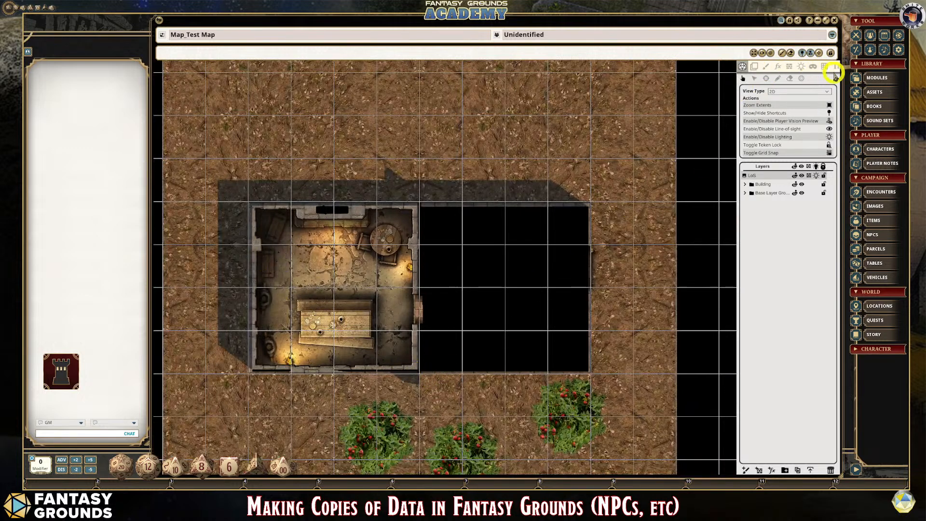
- Delete the two end points of the dividing wall's occluder that protrude beyond the building's north and south walls
{"action": "left_click", "coordinate": [791, 67]}
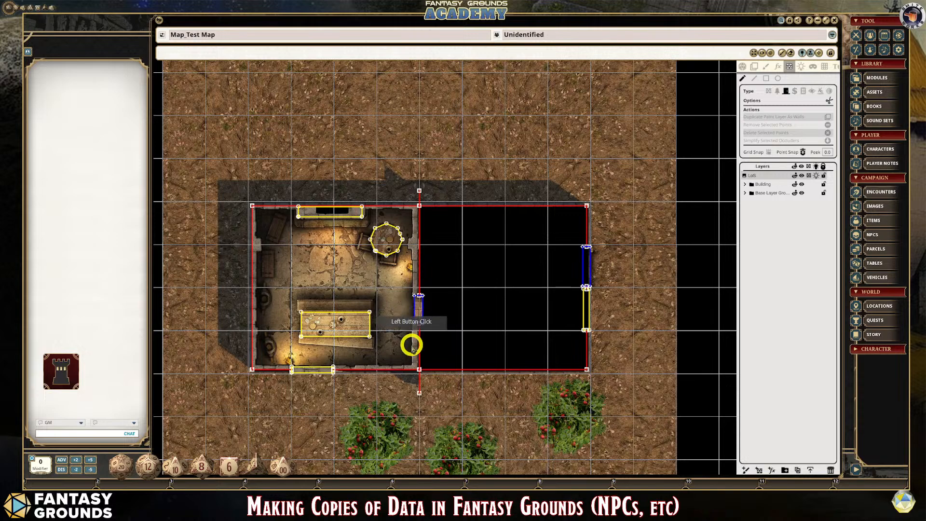
{"action": "scroll", "coordinate": [423, 316], "scroll_direction": "up", "scroll_amount": 1}
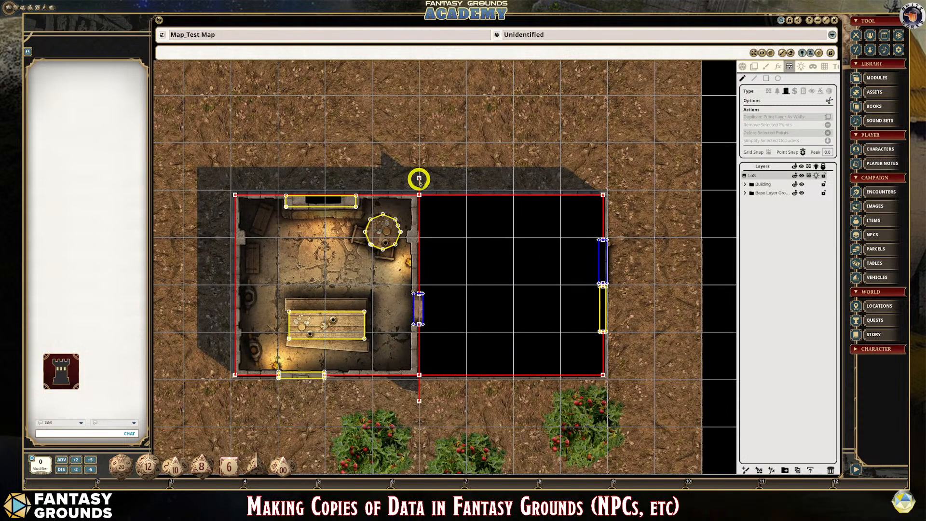
{"action": "scroll", "coordinate": [438, 345], "scroll_direction": "up", "scroll_amount": 3}
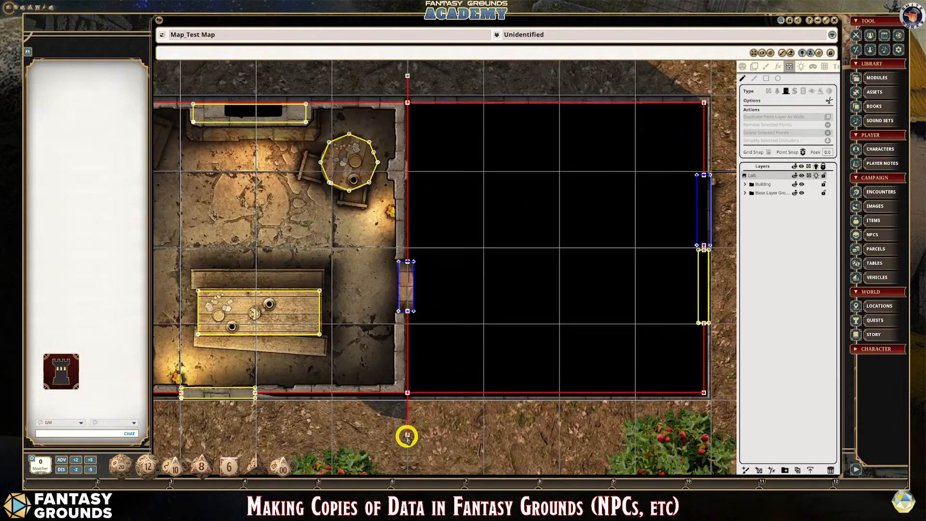
{"action": "scroll", "coordinate": [409, 200], "scroll_direction": "down", "scroll_amount": 1}
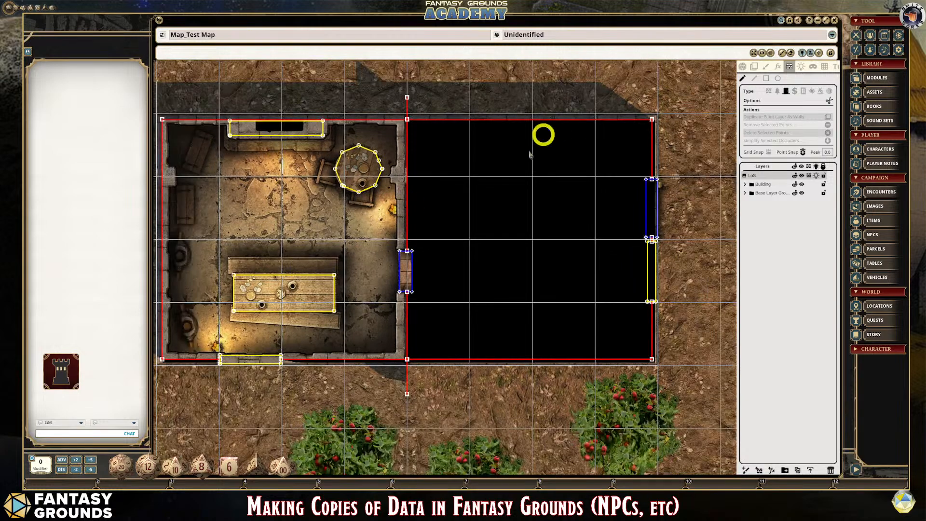
{"action": "left_click", "coordinate": [407, 98]}
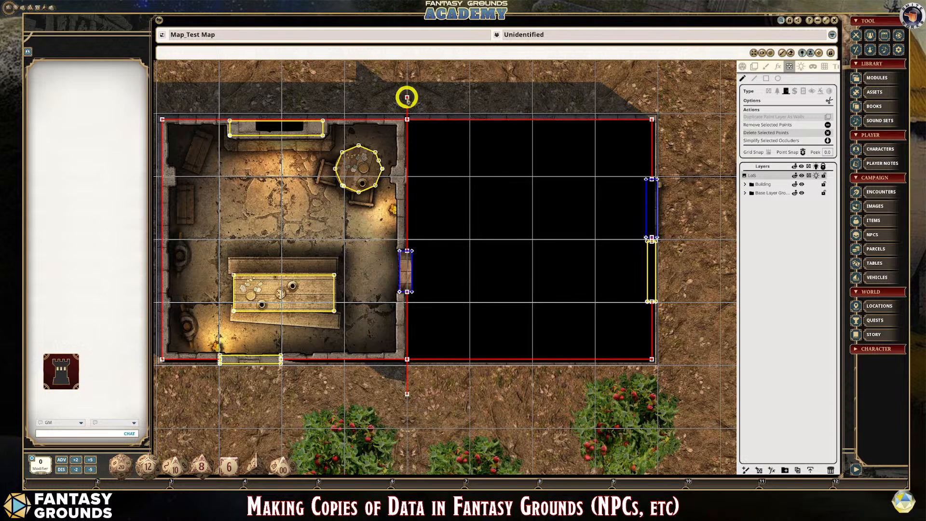
{"action": "key", "text": "Delete"}
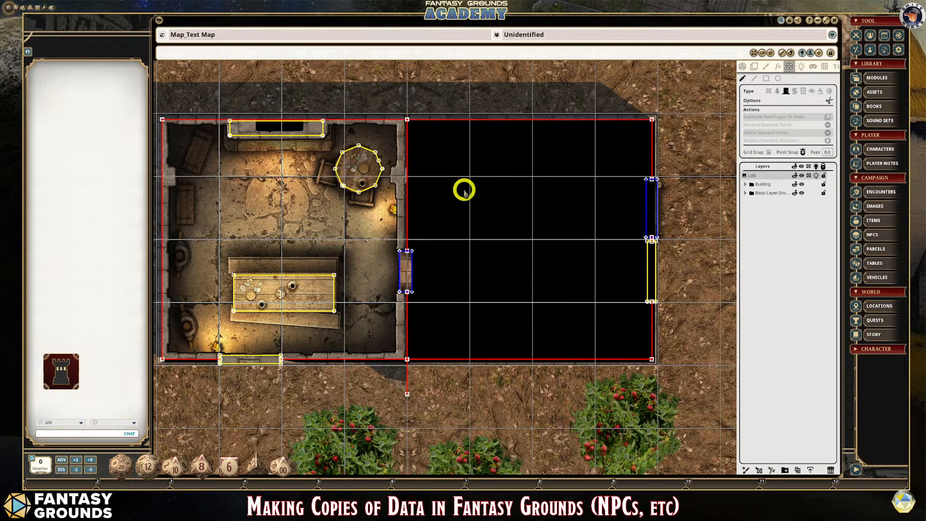
{"action": "left_click", "coordinate": [407, 395]}
{"action": "key", "text": "Delete"}
- Inspect the shadows and occluder junctions at both ends of the dividing wall, and disable line of sight and lighting
{"action": "scroll", "coordinate": [444, 392], "scroll_direction": "down", "scroll_amount": 1}
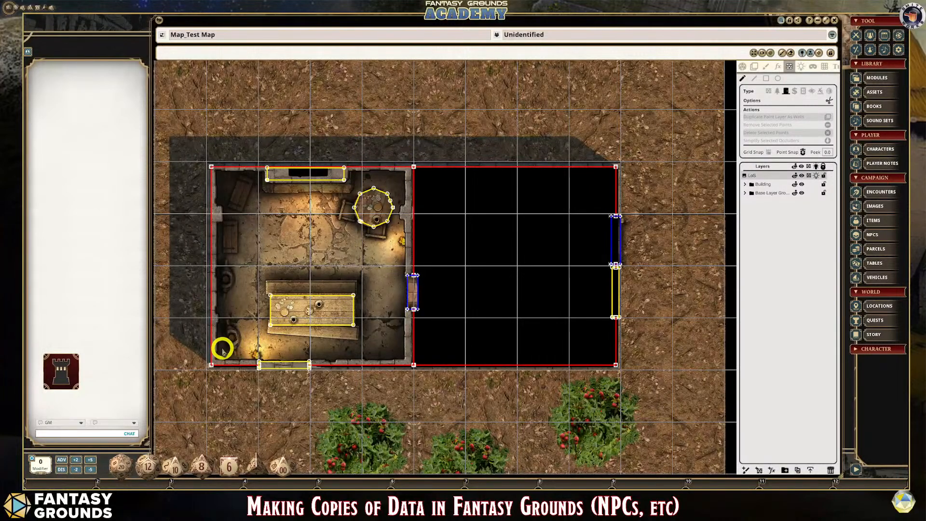
{"action": "scroll", "coordinate": [445, 227], "scroll_direction": "up", "scroll_amount": 2}
{"action": "scroll", "coordinate": [383, 111], "scroll_direction": "up", "scroll_amount": 2}
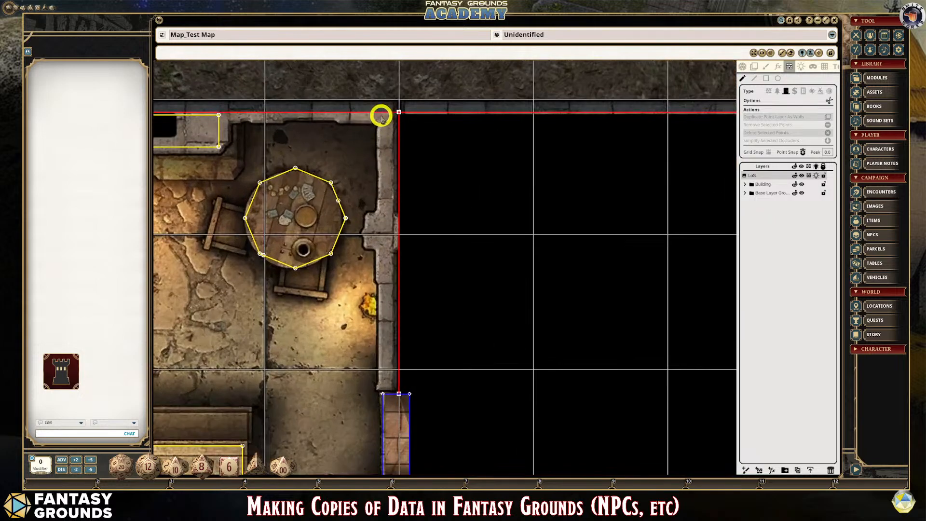
{"action": "scroll", "coordinate": [382, 117], "scroll_direction": "down", "scroll_amount": 4}
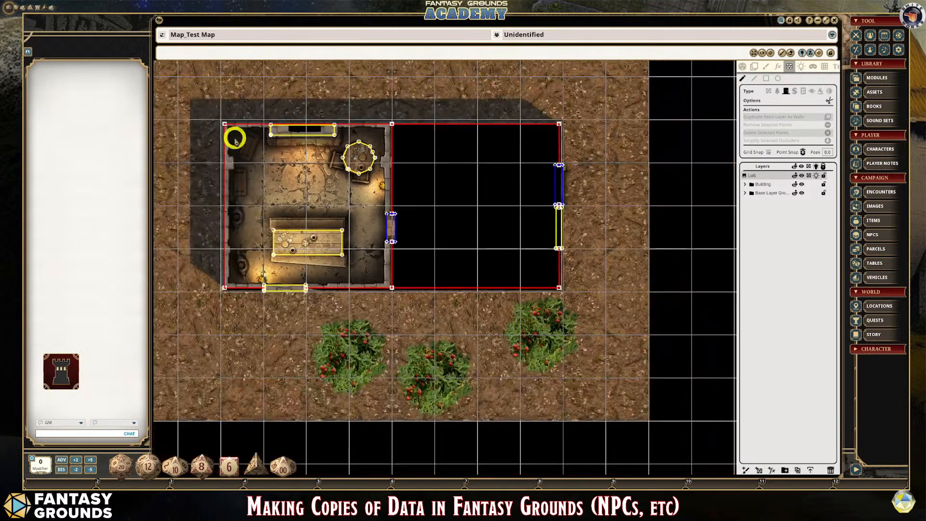
{"action": "scroll", "coordinate": [320, 291], "scroll_direction": "up", "scroll_amount": 2}
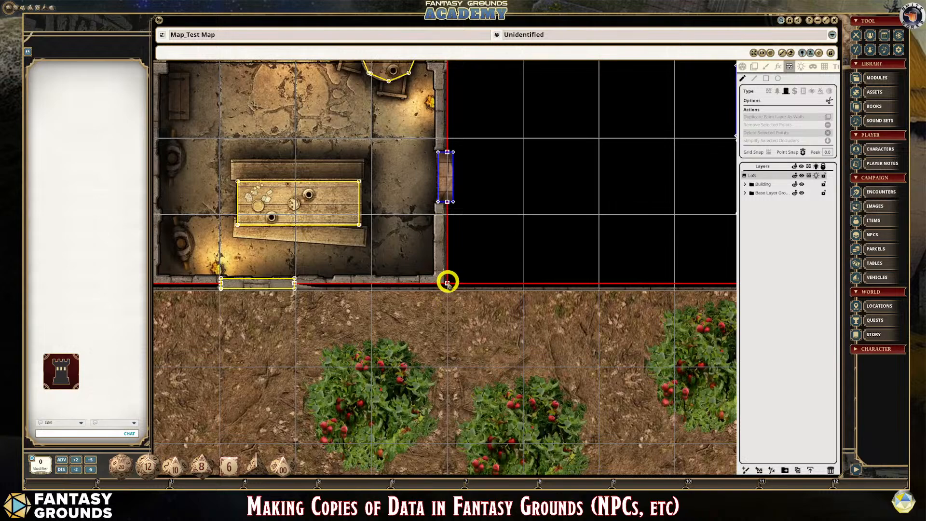
{"action": "scroll", "coordinate": [448, 283], "scroll_direction": "up", "scroll_amount": 1}
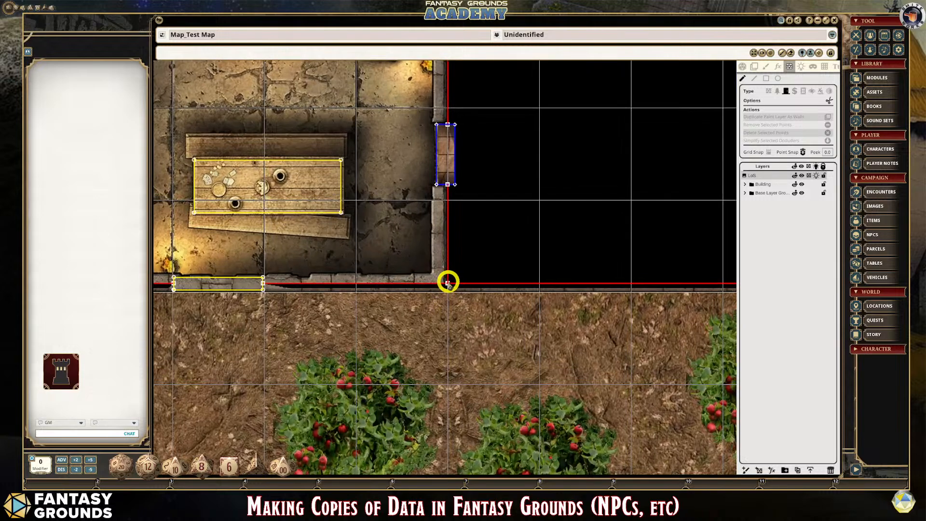
{"action": "left_click", "coordinate": [743, 67]}
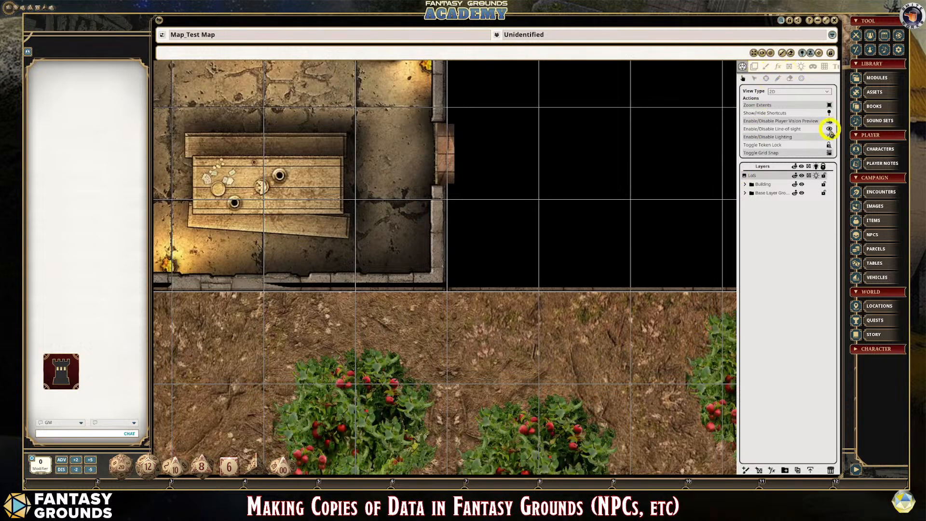
{"action": "left_click", "coordinate": [830, 130]}
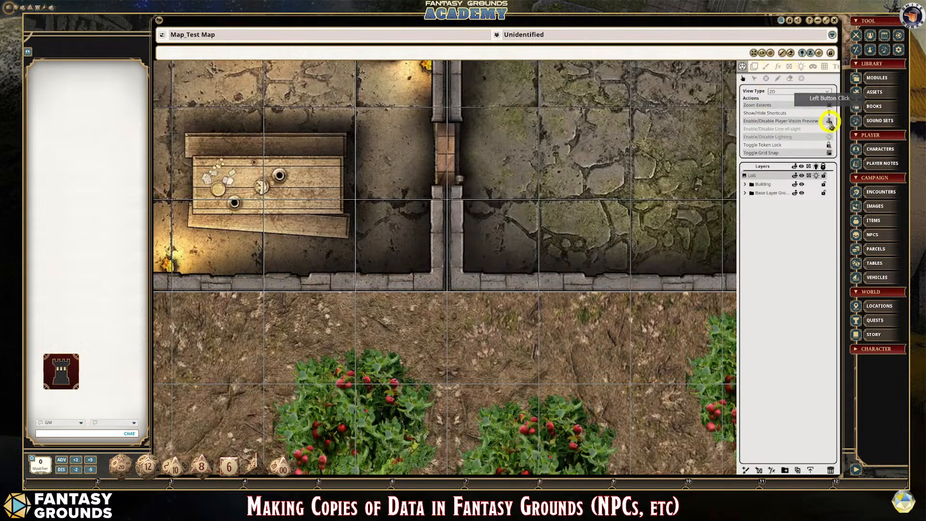
- Draw a diagonal wall occluder crossing the dividing wall south of the door between the two rooms
{"action": "scroll", "coordinate": [475, 200], "scroll_direction": "up", "scroll_amount": 2}
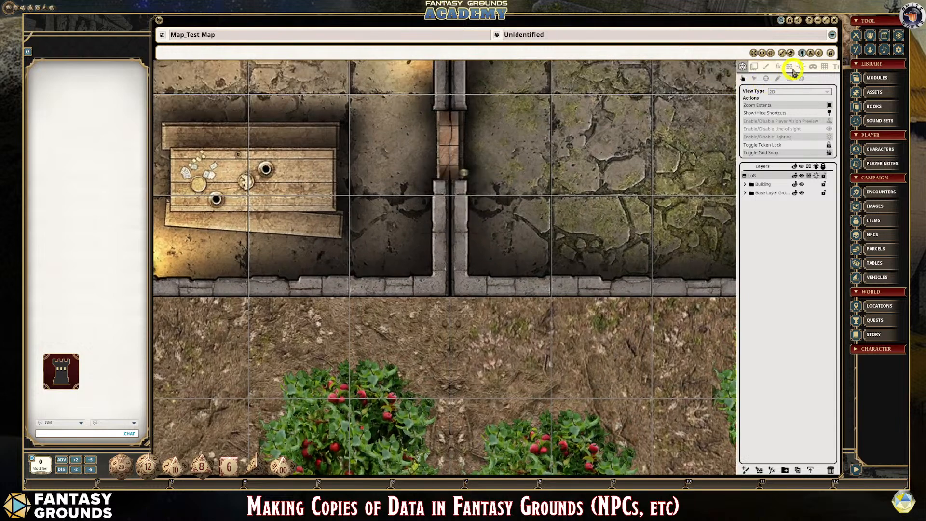
{"action": "left_click", "coordinate": [790, 69]}
{"action": "scroll", "coordinate": [505, 226], "scroll_direction": "up", "scroll_amount": 2}
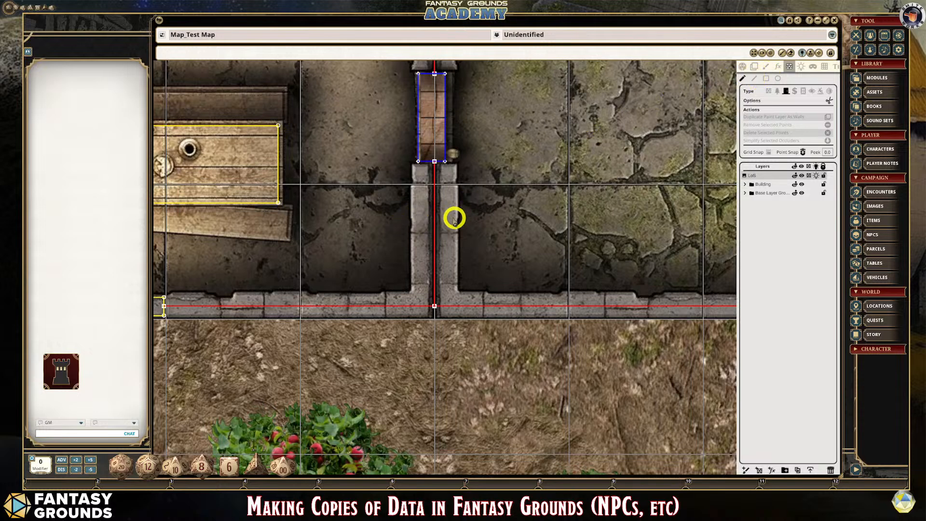
{"action": "left_click", "coordinate": [755, 79]}
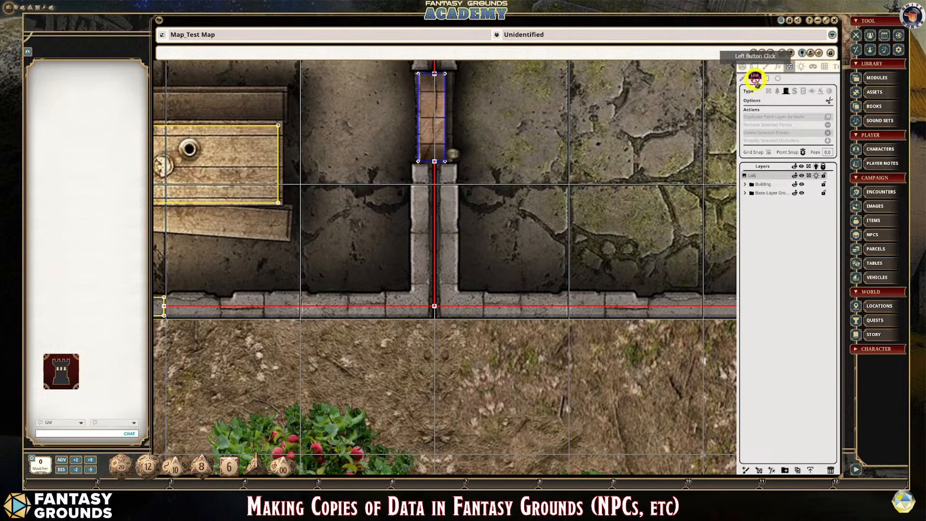
{"action": "left_click", "coordinate": [388, 247]}
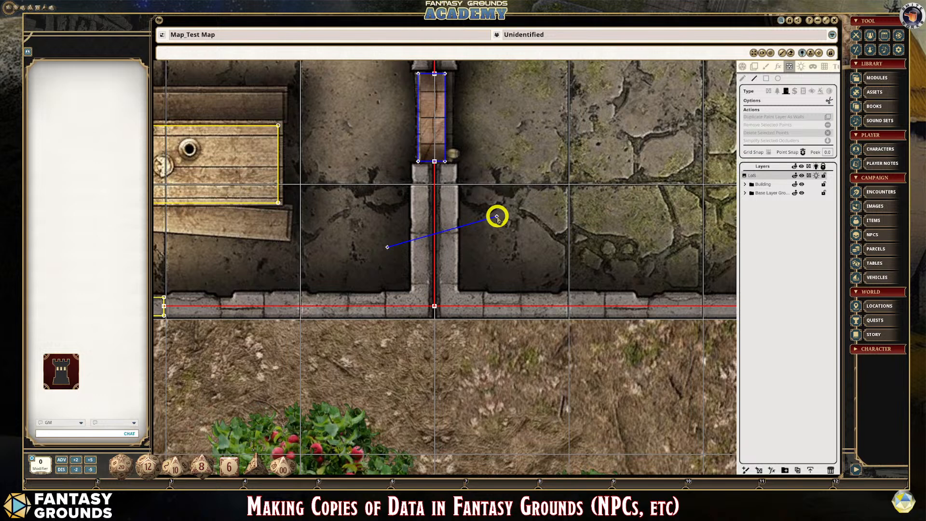
{"action": "key", "text": "Escape"}
{"action": "left_click", "coordinate": [400, 247]}
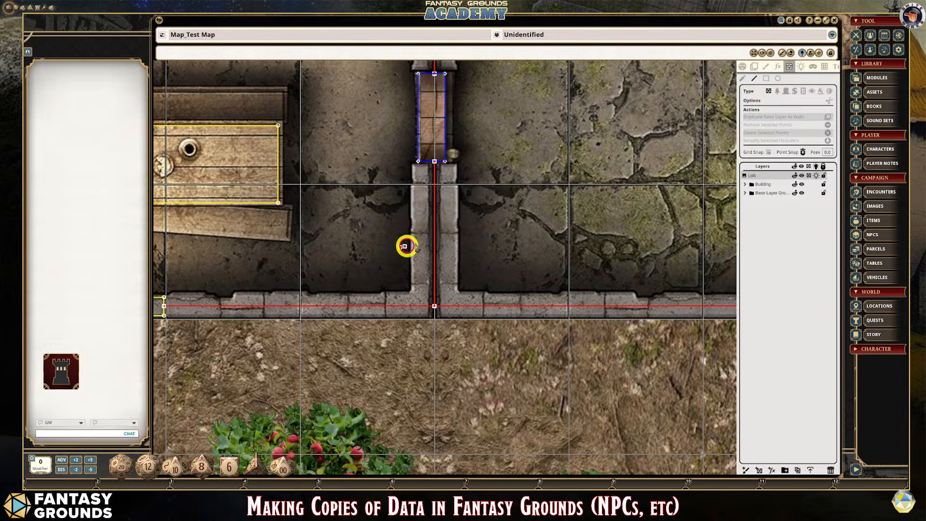
{"action": "left_click", "coordinate": [499, 209]}
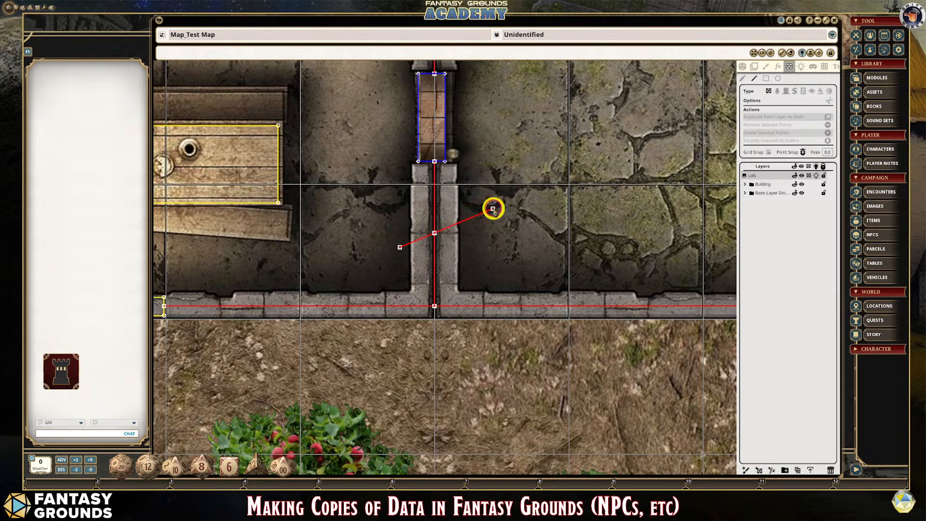
- Delete the whole diagonal wall occluder that crosses the dividing wall south of the door
{"action": "scroll", "coordinate": [445, 246], "scroll_direction": "up", "scroll_amount": 2}
{"action": "scroll", "coordinate": [434, 230], "scroll_direction": "up", "scroll_amount": 5}
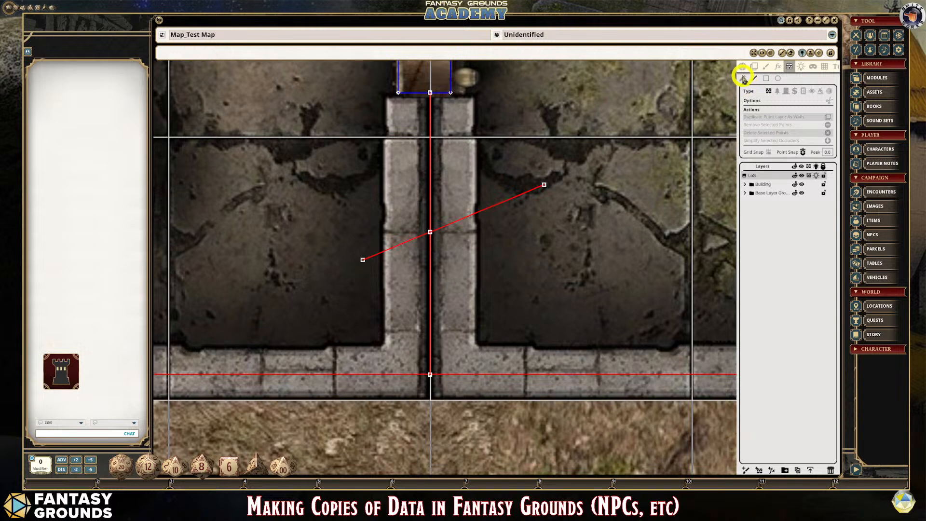
{"action": "left_click", "coordinate": [743, 81]}
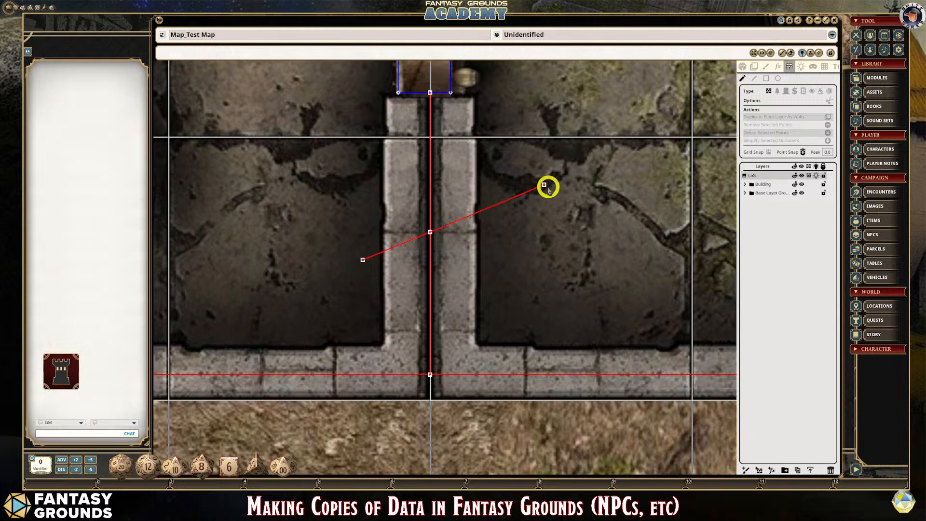
{"action": "left_click", "coordinate": [544, 185]}
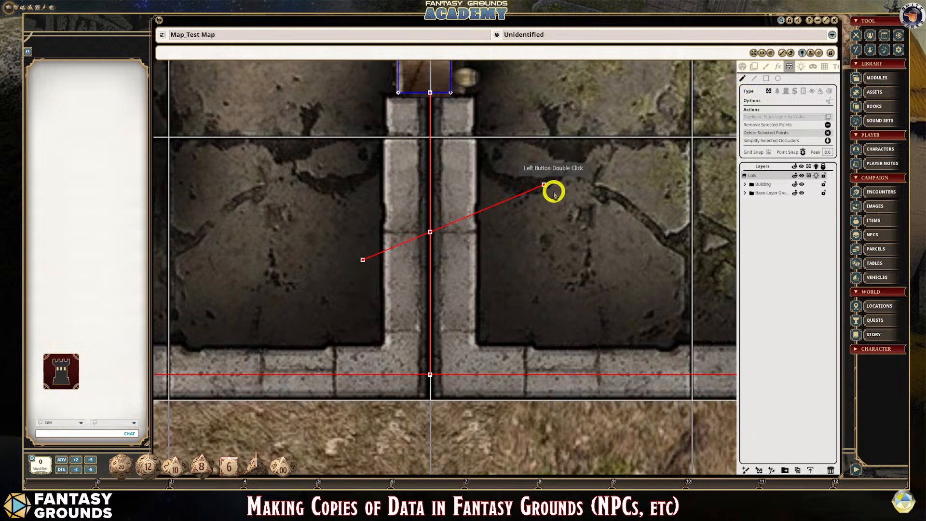
{"action": "key", "text": "Delete"}
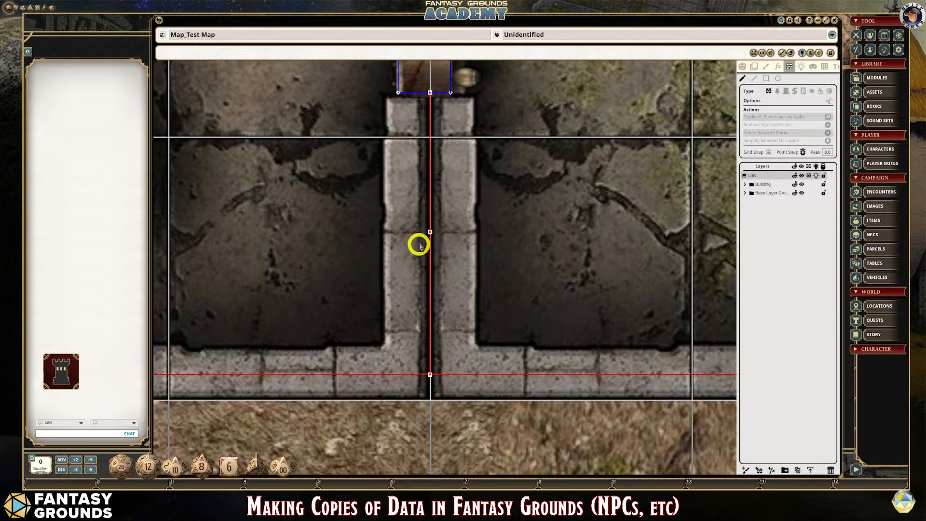
- Move the leftover crossing point of the dividing wall's occluder into the east room, and undo the move
{"action": "scroll", "coordinate": [428, 234], "scroll_direction": "up", "scroll_amount": 1}
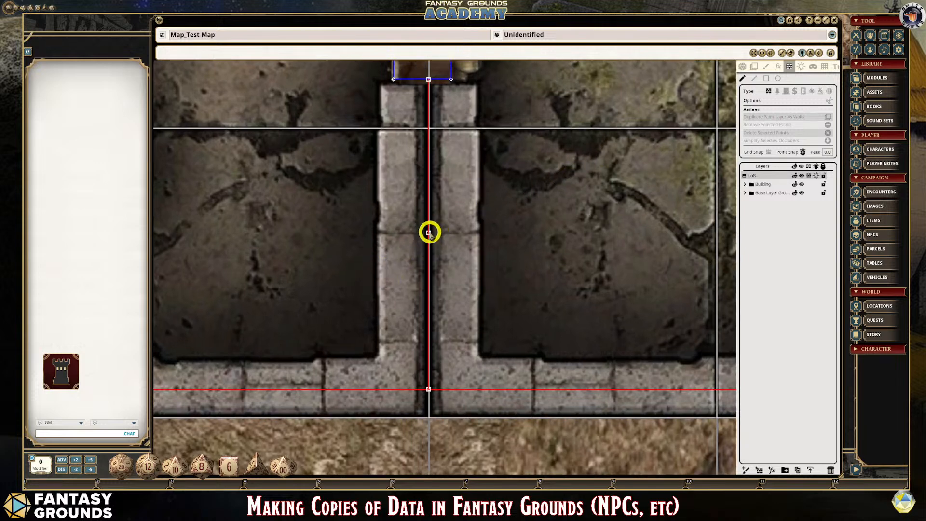
{"action": "scroll", "coordinate": [430, 234], "scroll_direction": "up", "scroll_amount": 2}
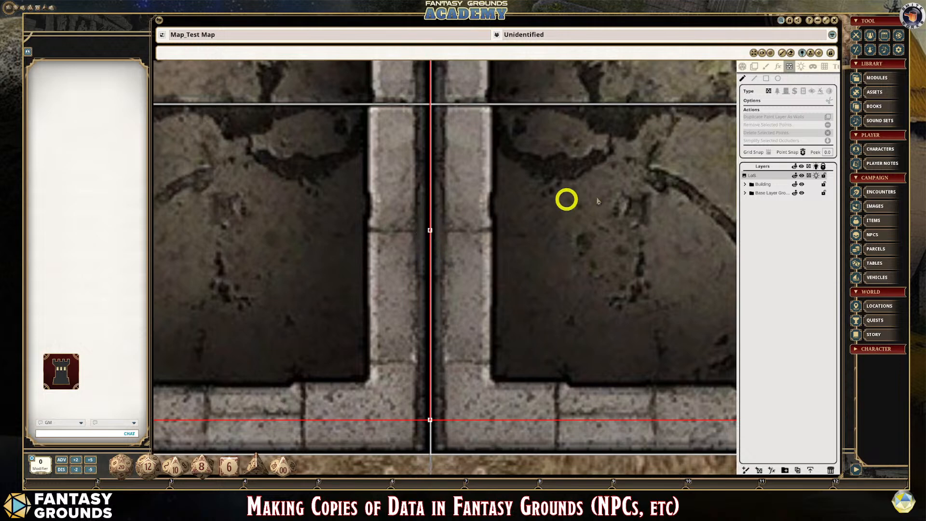
{"action": "scroll", "coordinate": [673, 166], "scroll_direction": "down", "scroll_amount": 1}
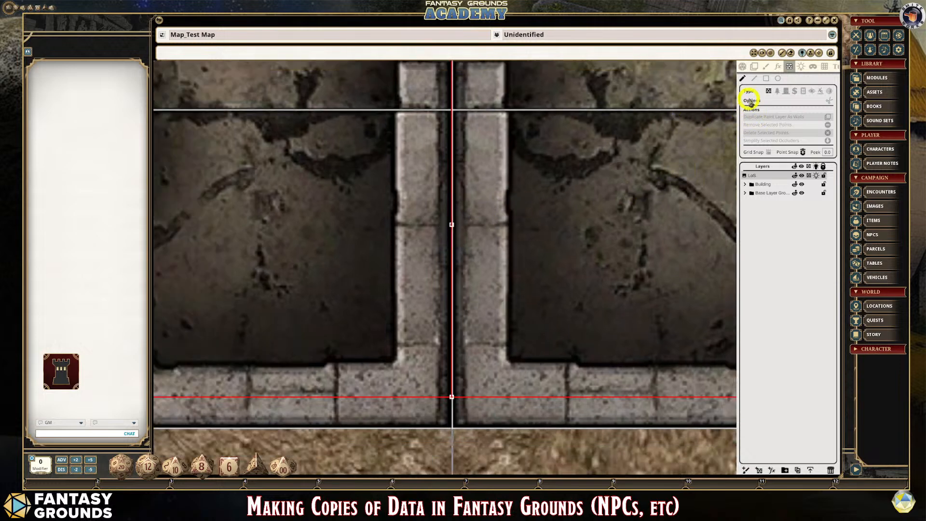
{"action": "left_click_drag", "start_coordinate": [452, 224], "coordinate": [525, 227]}
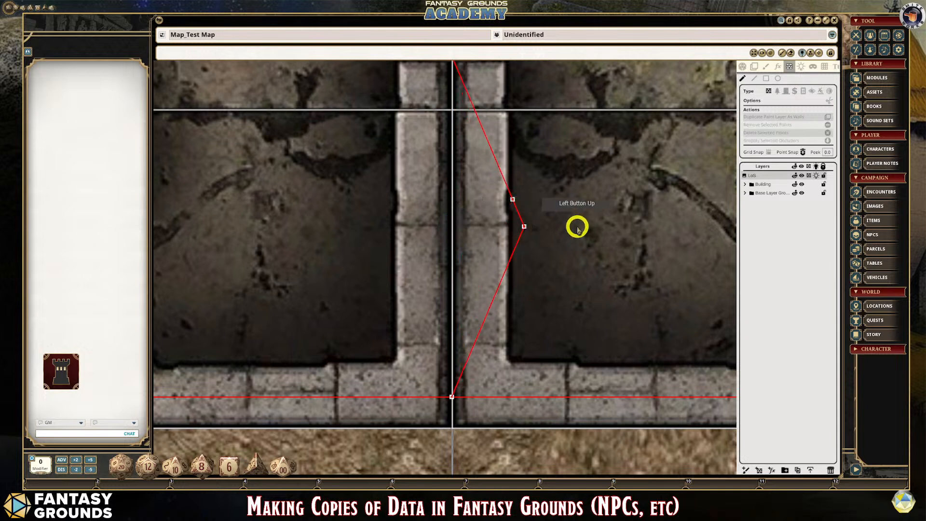
{"action": "key", "text": "ctrl+z"}
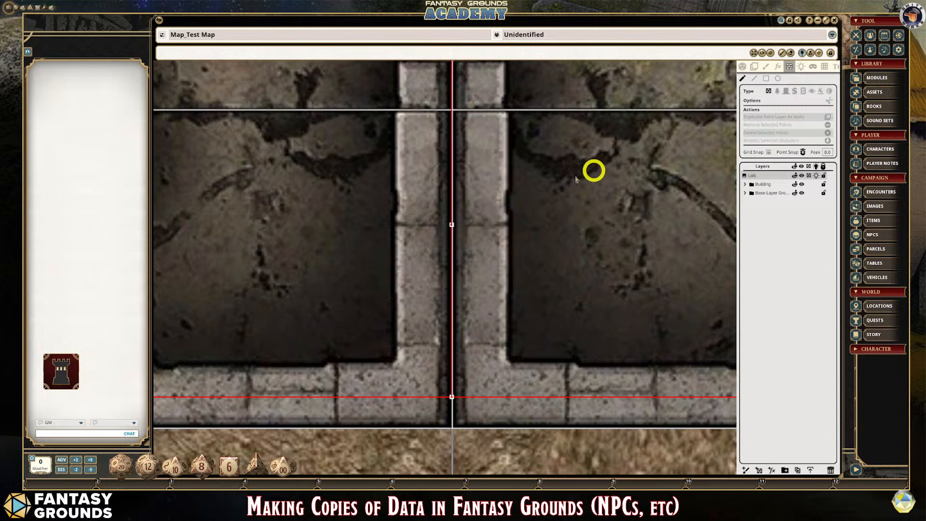
- Remove the leftover crossing point from the dividing wall's occluder while keeping the wall line intact
{"action": "left_click", "coordinate": [754, 80]}
{"action": "left_click", "coordinate": [452, 225]}
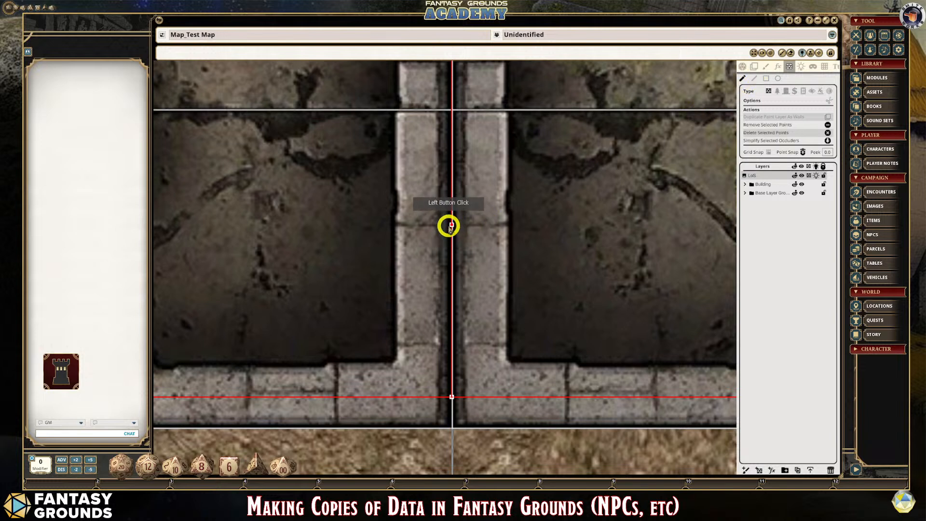
{"action": "left_click", "coordinate": [828, 125]}
{"action": "scroll", "coordinate": [456, 308], "scroll_direction": "down", "scroll_amount": 2}
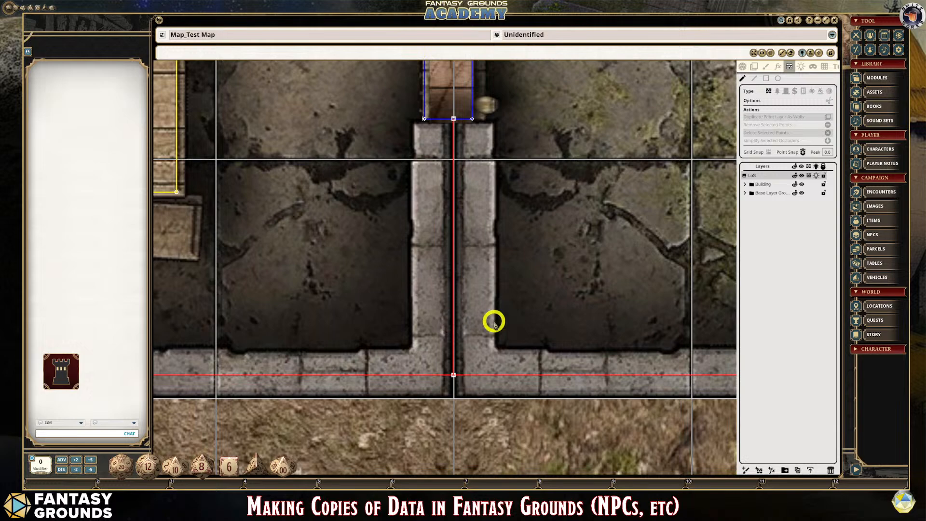
- Draw a rectangular wall occluder in the east room with its west side just beside the dividing wall's occluder
{"action": "scroll", "coordinate": [437, 316], "scroll_direction": "down", "scroll_amount": 3}
{"action": "scroll", "coordinate": [413, 351], "scroll_direction": "up", "scroll_amount": 3}
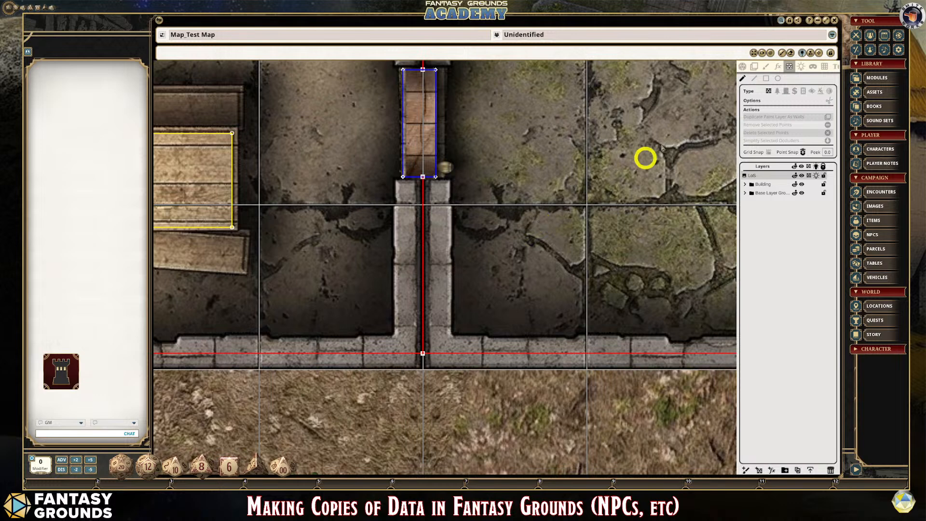
{"action": "scroll", "coordinate": [489, 222], "scroll_direction": "down", "scroll_amount": 2}
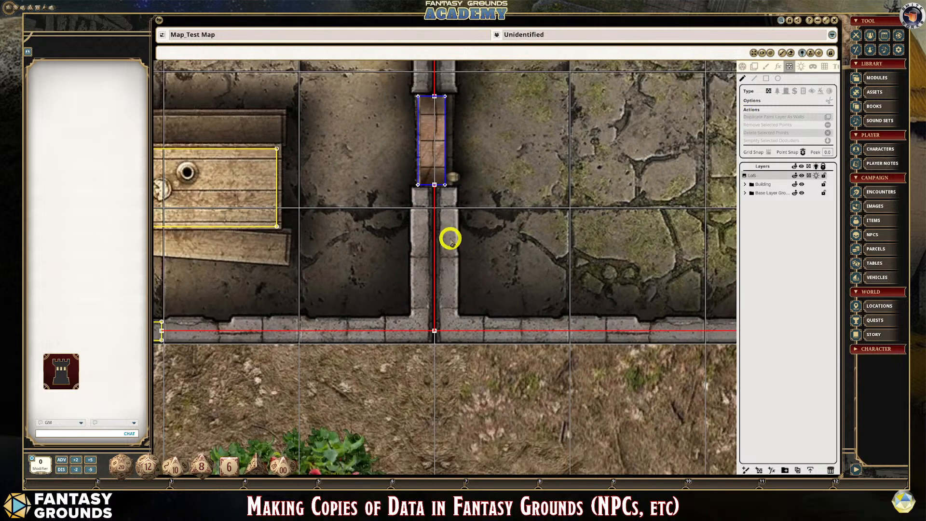
{"action": "scroll", "coordinate": [441, 246], "scroll_direction": "up", "scroll_amount": 3}
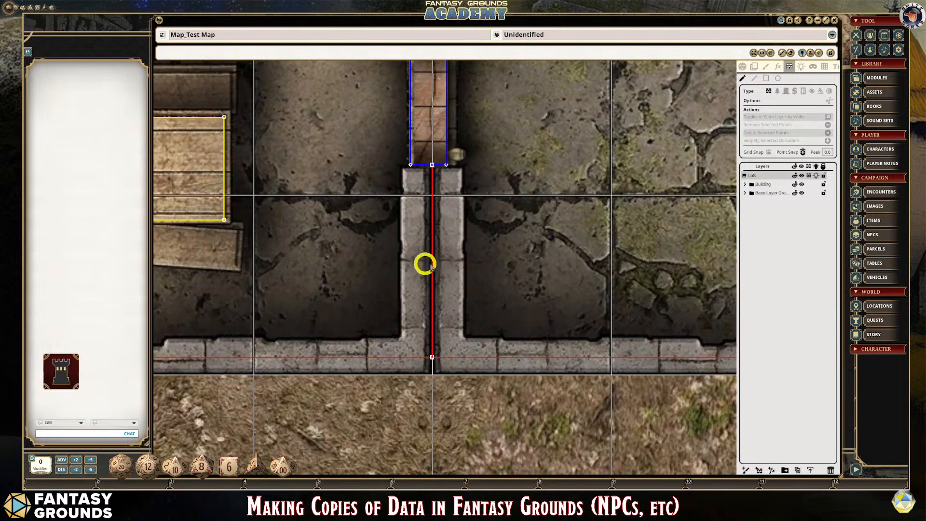
{"action": "left_click", "coordinate": [755, 81]}
{"action": "left_click", "coordinate": [768, 79]}
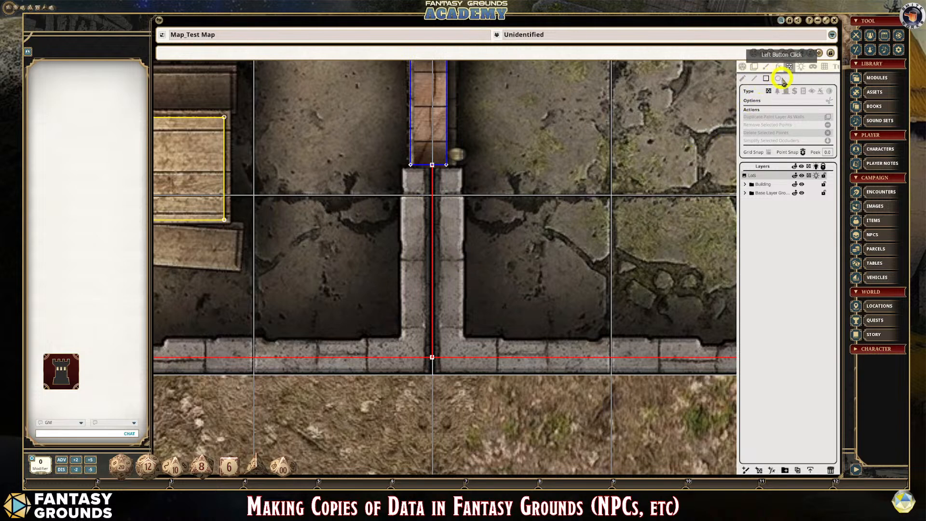
{"action": "scroll", "coordinate": [480, 260], "scroll_direction": "up", "scroll_amount": 2}
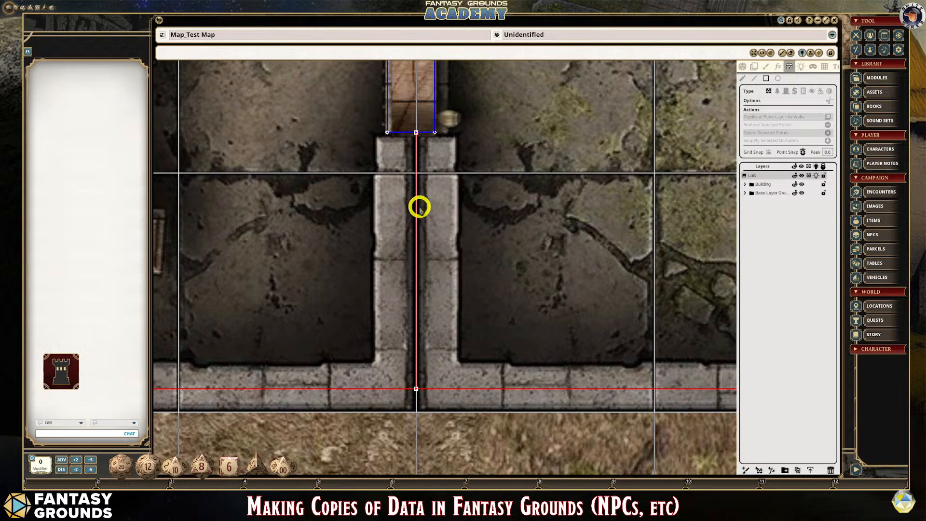
{"action": "scroll", "coordinate": [418, 207], "scroll_direction": "down", "scroll_amount": 5}
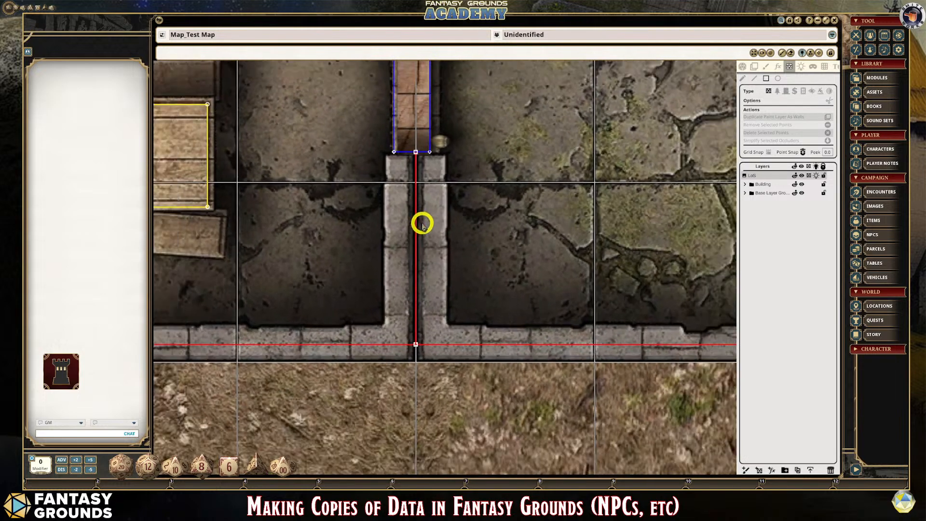
{"action": "scroll", "coordinate": [424, 225], "scroll_direction": "up", "scroll_amount": 1}
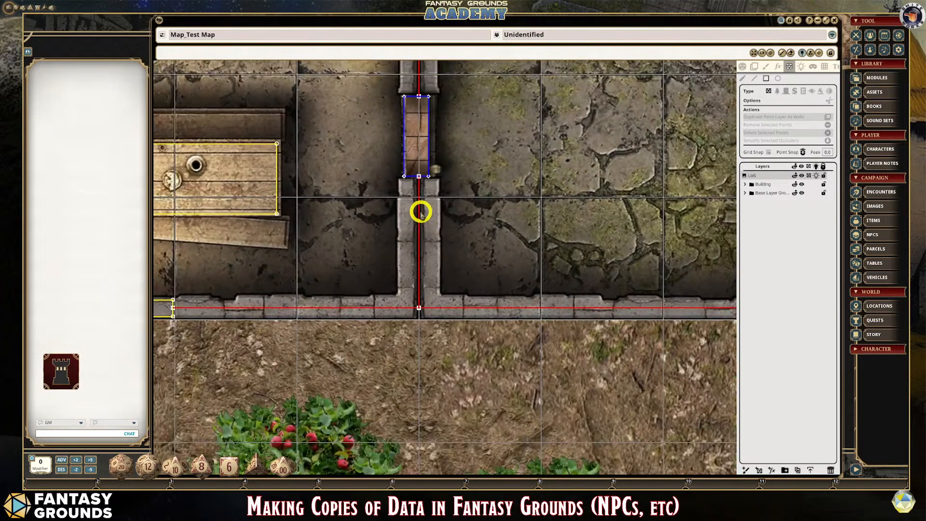
{"action": "left_click_drag", "start_coordinate": [420, 212], "coordinate": [564, 287]}
{"action": "scroll", "coordinate": [393, 250], "scroll_direction": "up", "scroll_amount": 3}
{"action": "scroll", "coordinate": [392, 249], "scroll_direction": "up", "scroll_amount": 6}
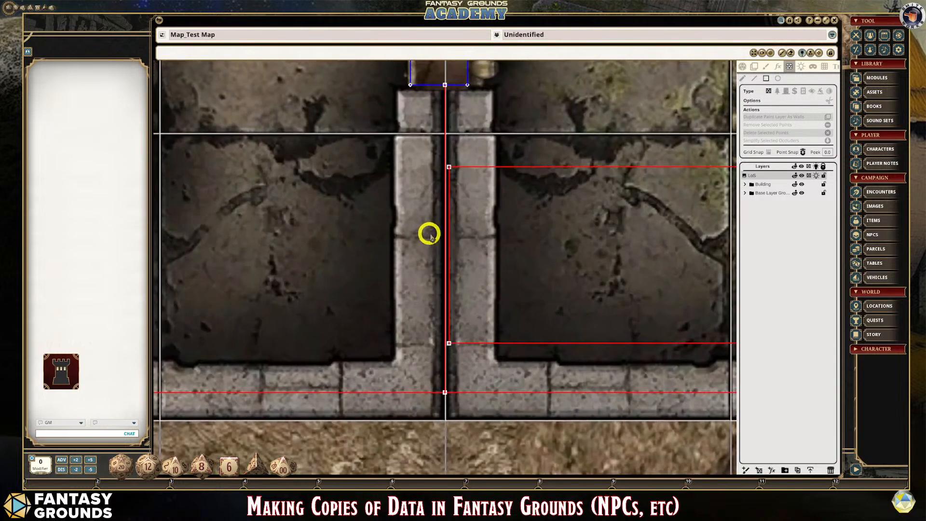
{"action": "scroll", "coordinate": [461, 256], "scroll_direction": "up", "scroll_amount": 5}
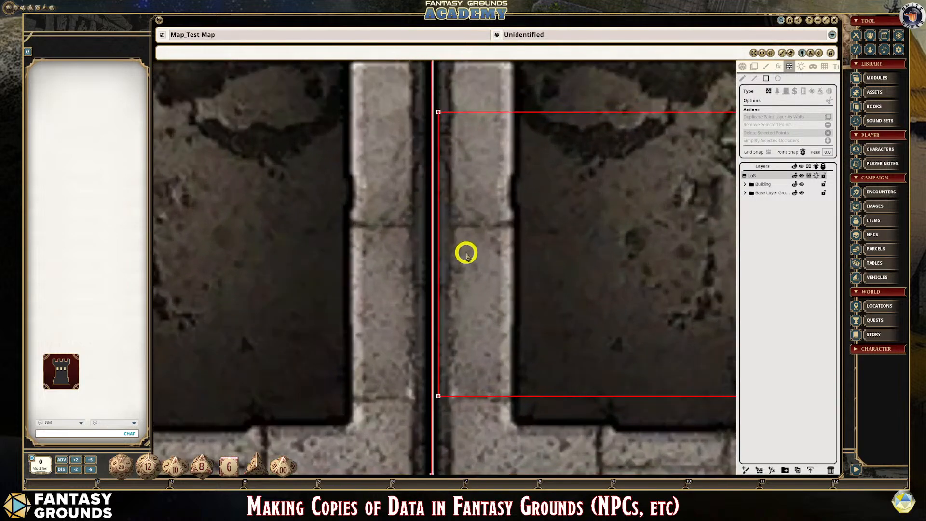
- Try to move the rectangle's two west corner points onto the dividing wall's occluder
{"action": "left_click", "coordinate": [439, 113]}
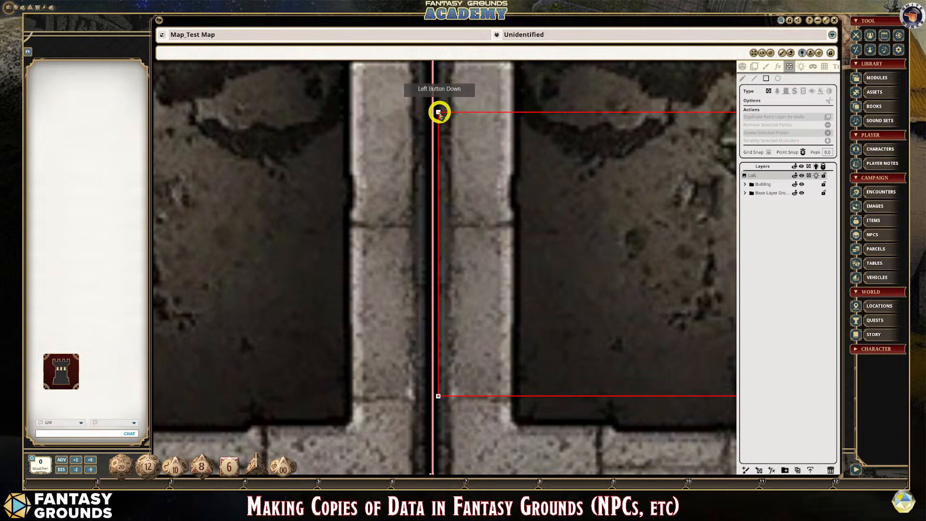
{"action": "left_click", "coordinate": [743, 79]}
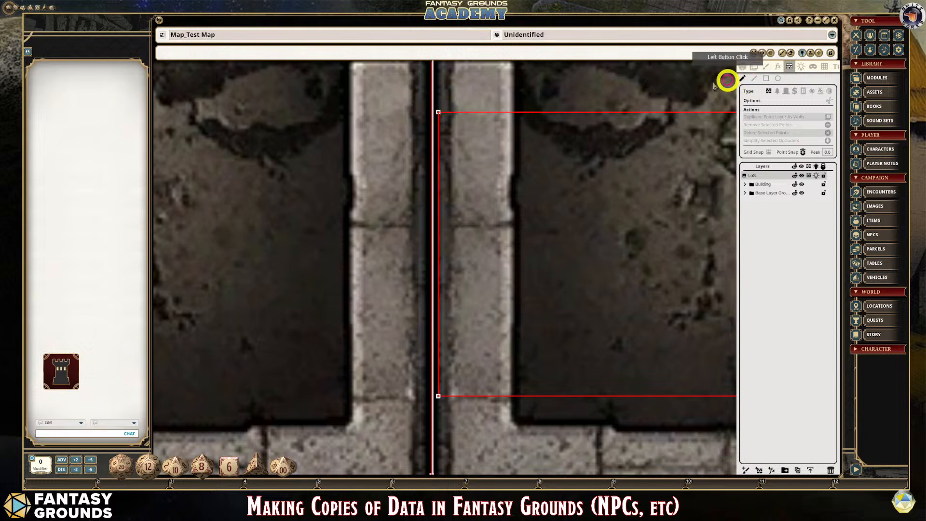
{"action": "left_click_drag", "start_coordinate": [439, 112], "coordinate": [432, 112]}
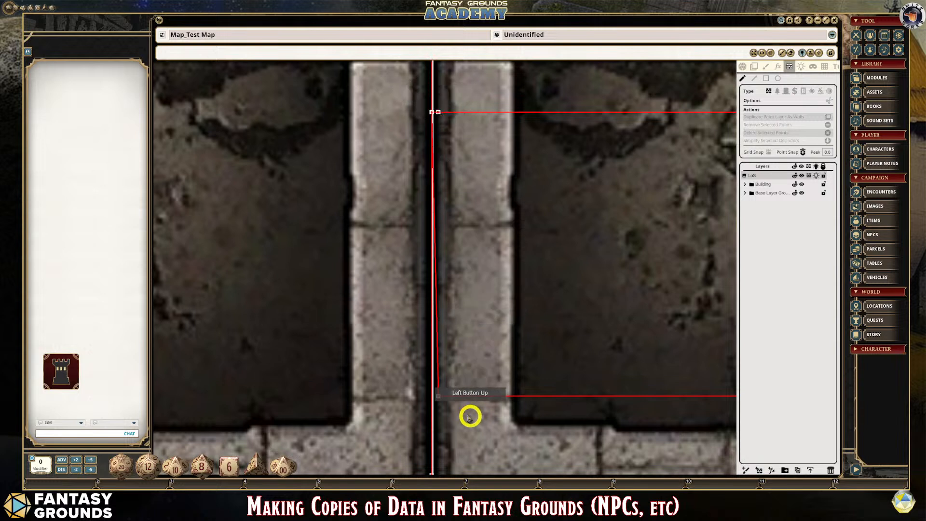
{"action": "left_click", "coordinate": [438, 396]}
{"action": "mouse_move", "coordinate": [431, 396]}
{"action": "left_mouse_down"}
{"action": "mouse_move", "coordinate": [411, 395]}
{"action": "mouse_move", "coordinate": [425, 395]}
{"action": "left_mouse_up"}
{"action": "scroll", "coordinate": [448, 269], "scroll_direction": "down", "scroll_amount": 2}
{"action": "scroll", "coordinate": [452, 301], "scroll_direction": "down", "scroll_amount": 1}
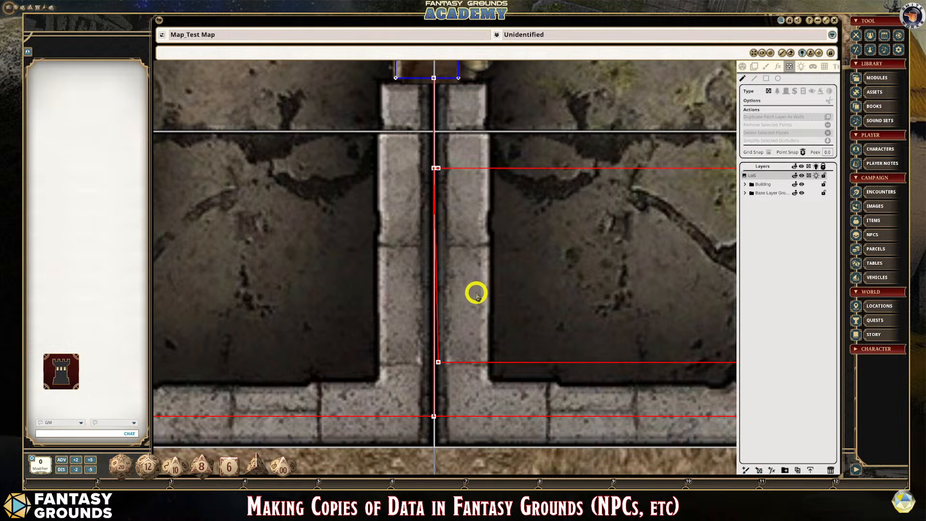
- Undo the corner point move and the drawing of the rectangular occluder
{"action": "key", "text": "ctrl"}
{"action": "key", "text": "ctrl+z"}
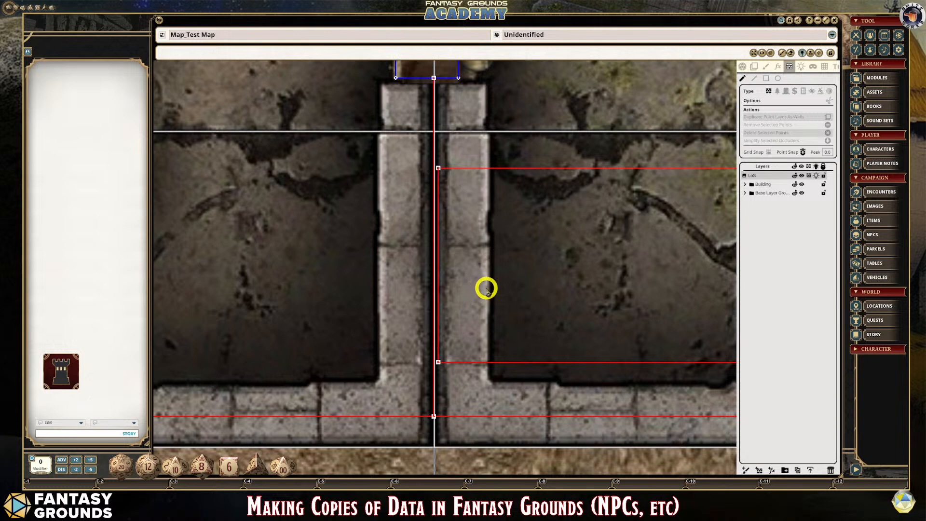
{"action": "key", "text": "ctrl+z"}
{"action": "scroll", "coordinate": [571, 361], "scroll_direction": "down", "scroll_amount": 2}
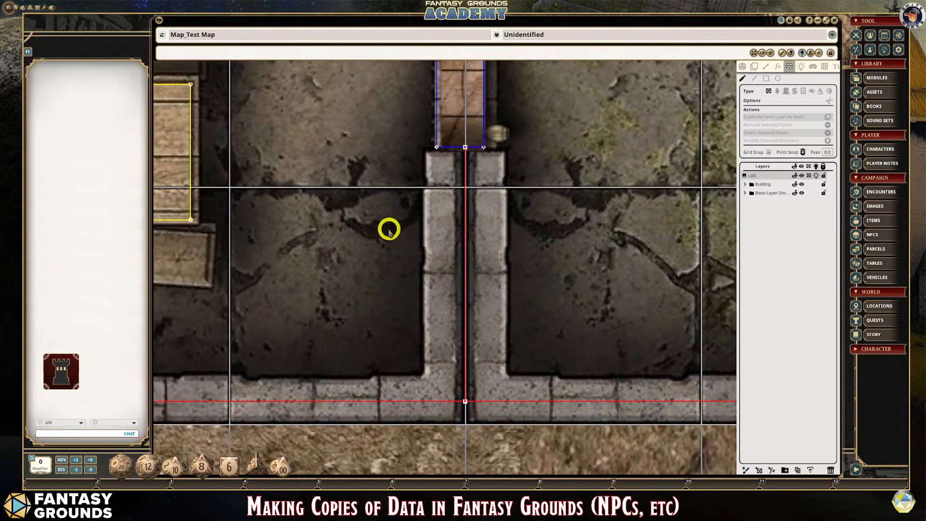
- Draw a rectangular wall occluder from just west of the dividing wall's occluder into the east room, south of the door
{"action": "scroll", "coordinate": [490, 269], "scroll_direction": "up", "scroll_amount": 1}
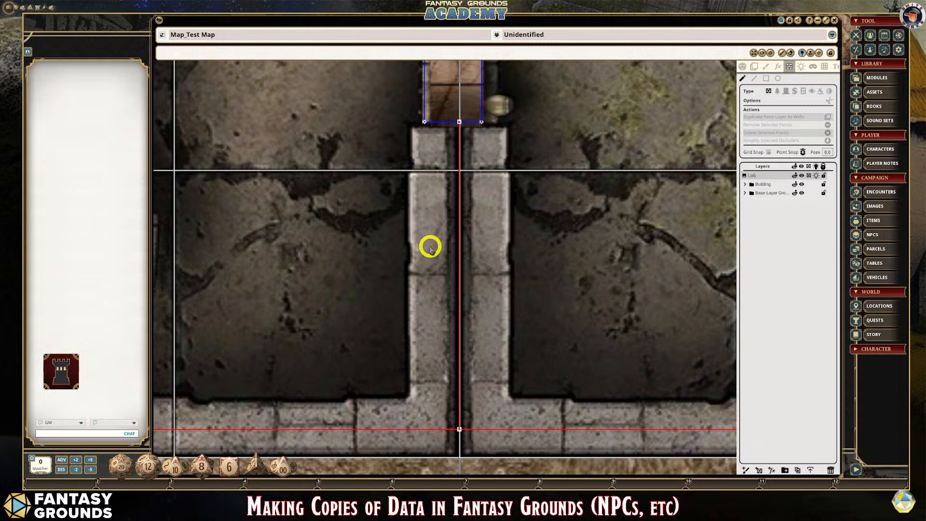
{"action": "scroll", "coordinate": [492, 254], "scroll_direction": "down", "scroll_amount": 2}
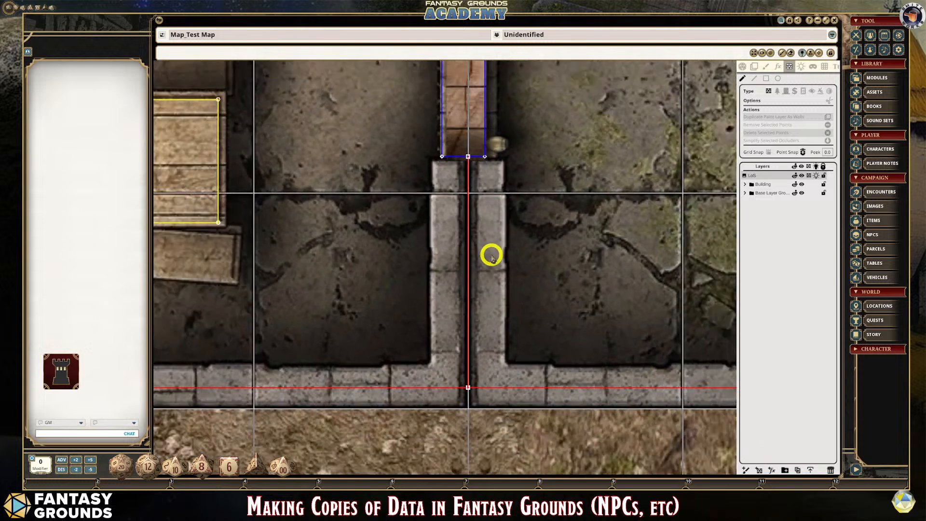
{"action": "scroll", "coordinate": [482, 256], "scroll_direction": "up", "scroll_amount": 2}
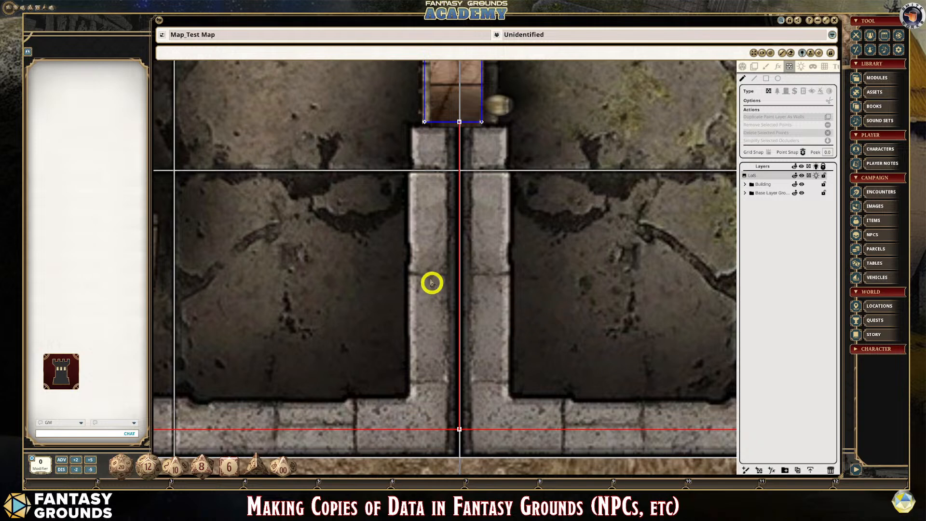
{"action": "scroll", "coordinate": [471, 218], "scroll_direction": "down", "scroll_amount": 1}
{"action": "scroll", "coordinate": [471, 217], "scroll_direction": "down", "scroll_amount": 1}
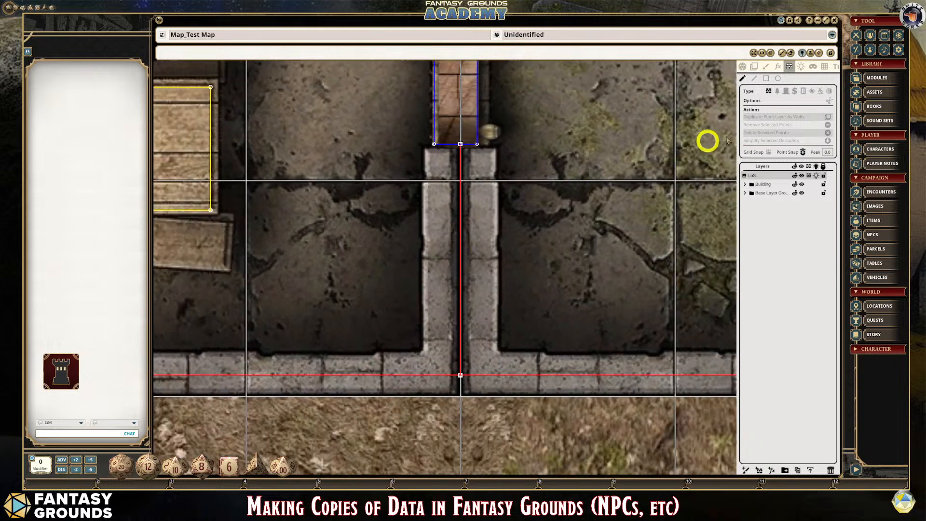
{"action": "left_click", "coordinate": [769, 80]}
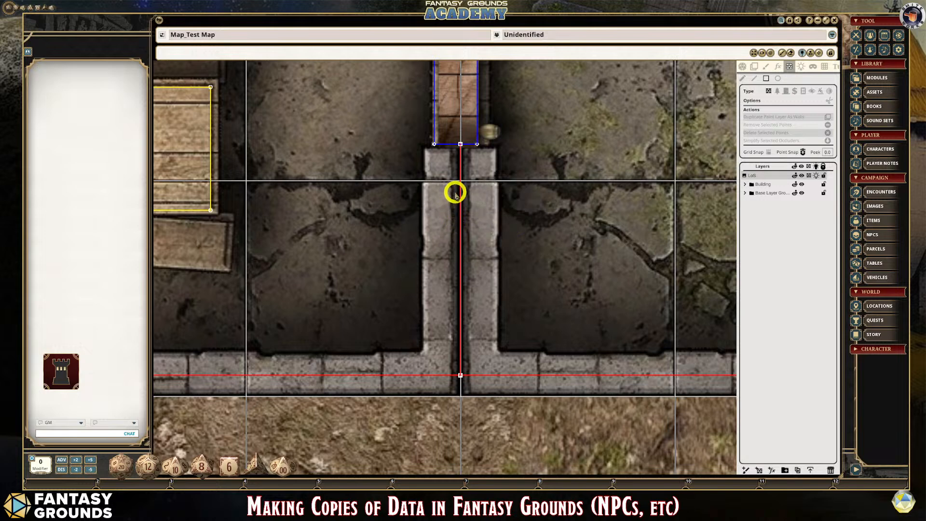
{"action": "scroll", "coordinate": [455, 192], "scroll_direction": "down", "scroll_amount": 1}
{"action": "left_click_drag", "start_coordinate": [455, 192], "coordinate": [654, 350]}
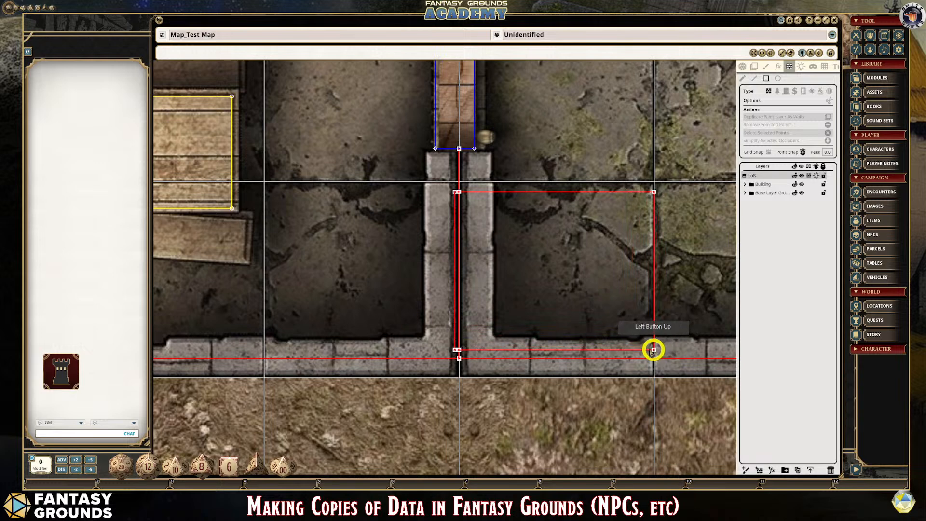
- Delete the rectangular occluder's two west corner points that protrude past the dividing wall's occluder
{"action": "scroll", "coordinate": [480, 266], "scroll_direction": "up", "scroll_amount": 4}
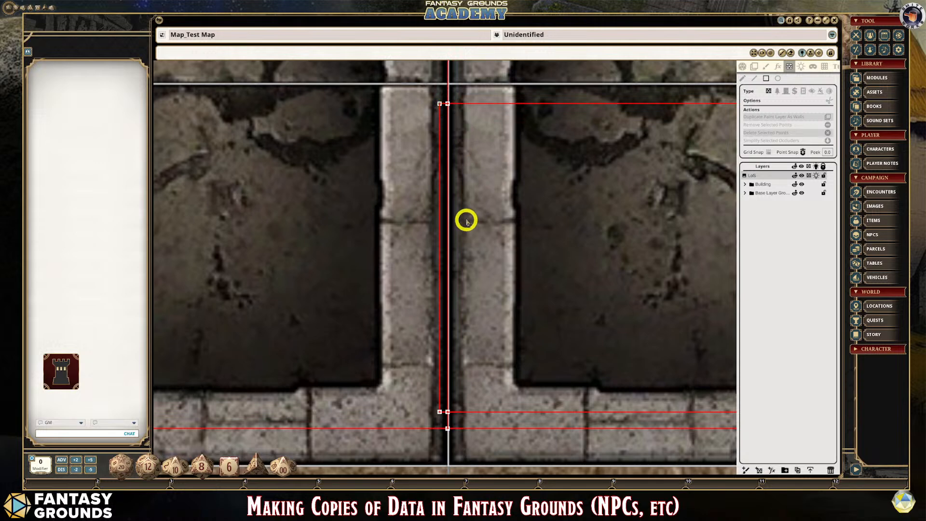
{"action": "scroll", "coordinate": [467, 219], "scroll_direction": "down", "scroll_amount": 1}
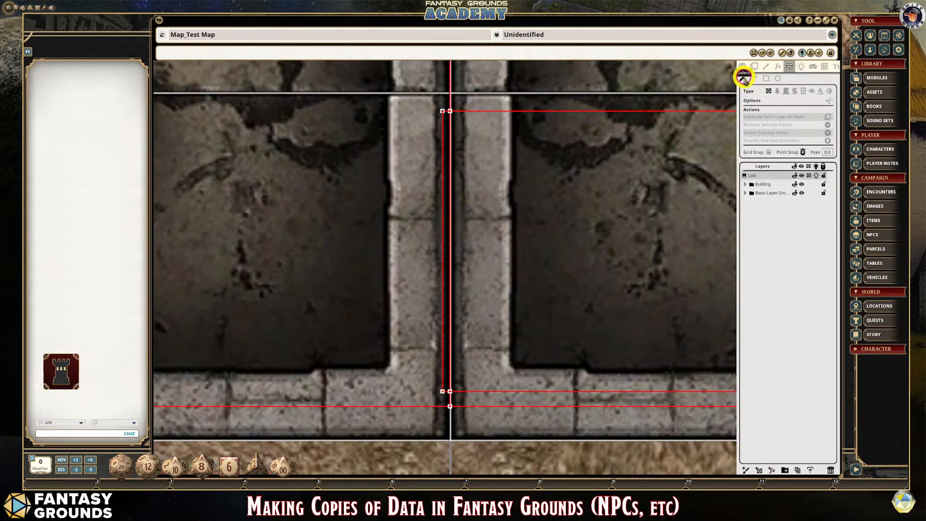
{"action": "left_click", "coordinate": [442, 112]}
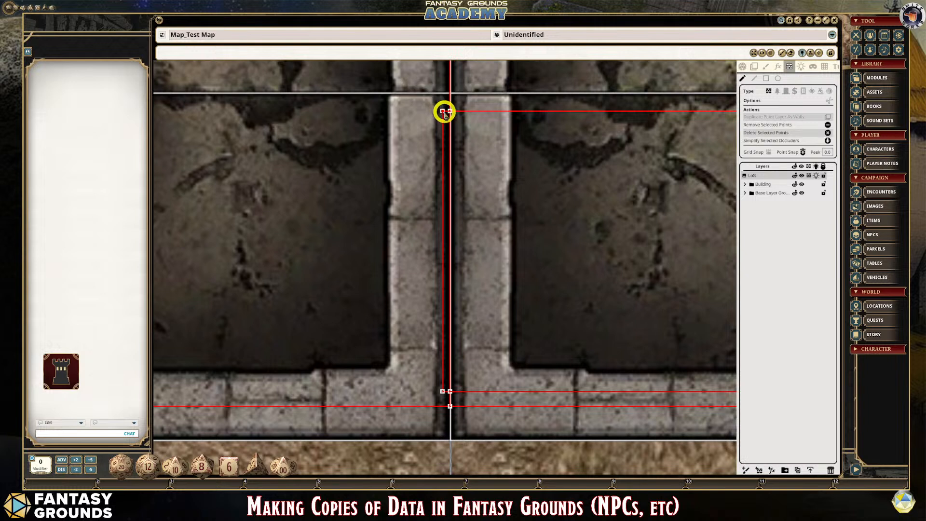
{"action": "key", "text": "Delete"}
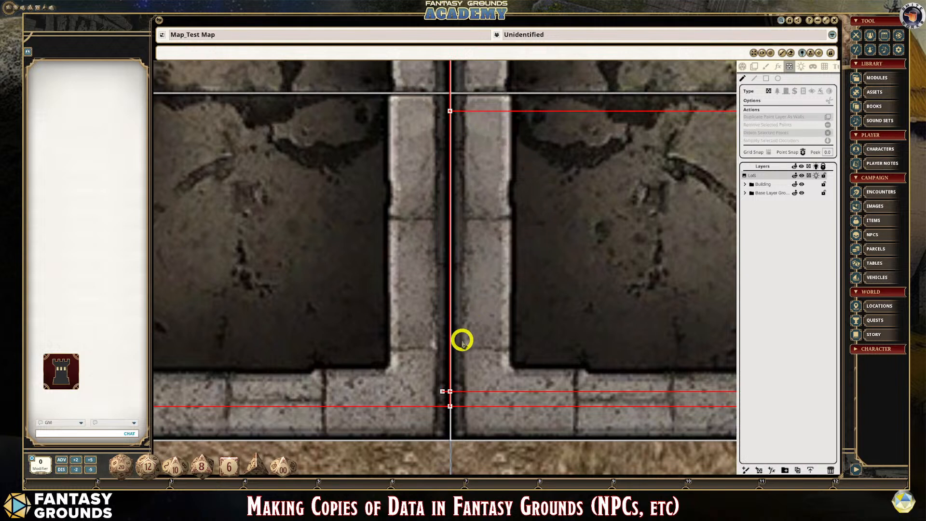
{"action": "left_click", "coordinate": [443, 391]}
{"action": "key", "text": "Delete"}
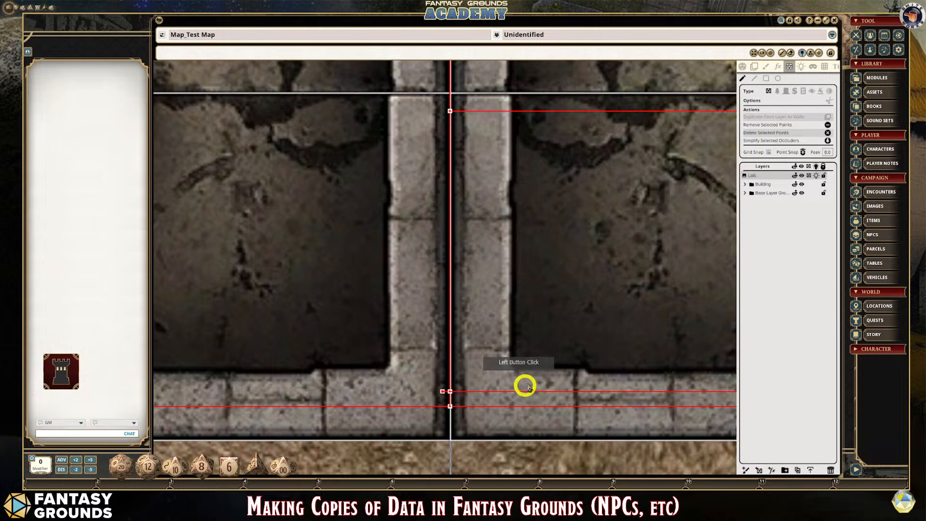
- Draw a horizontal wall line occluder across the rectangle's interior, starting just east of the dividing wall's occluder and ending short of the rectangle's east side
{"action": "scroll", "coordinate": [525, 361], "scroll_direction": "down", "scroll_amount": 3}
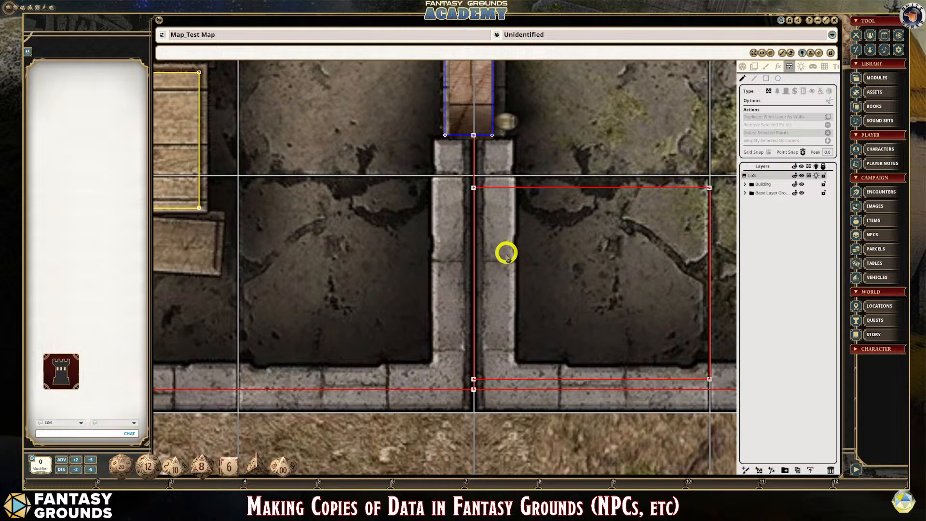
{"action": "scroll", "coordinate": [505, 251], "scroll_direction": "up", "scroll_amount": 4}
{"action": "scroll", "coordinate": [442, 253], "scroll_direction": "down", "scroll_amount": 6}
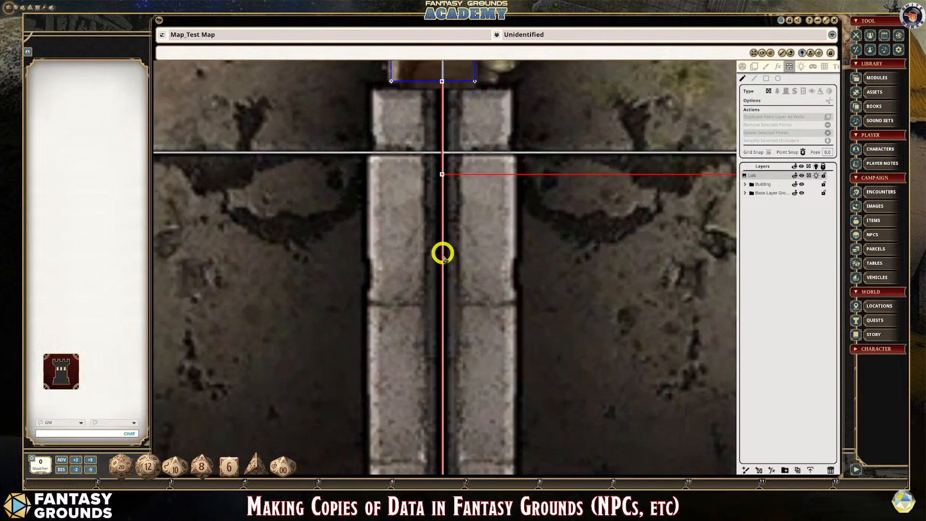
{"action": "scroll", "coordinate": [464, 461], "scroll_direction": "up", "scroll_amount": 3}
{"action": "scroll", "coordinate": [464, 460], "scroll_direction": "down", "scroll_amount": 3}
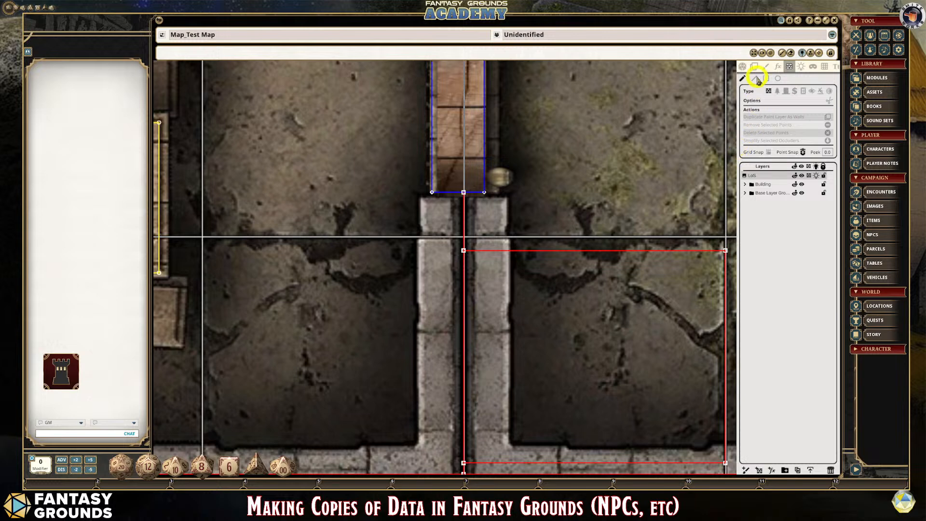
{"action": "scroll", "coordinate": [509, 300], "scroll_direction": "down", "scroll_amount": 3}
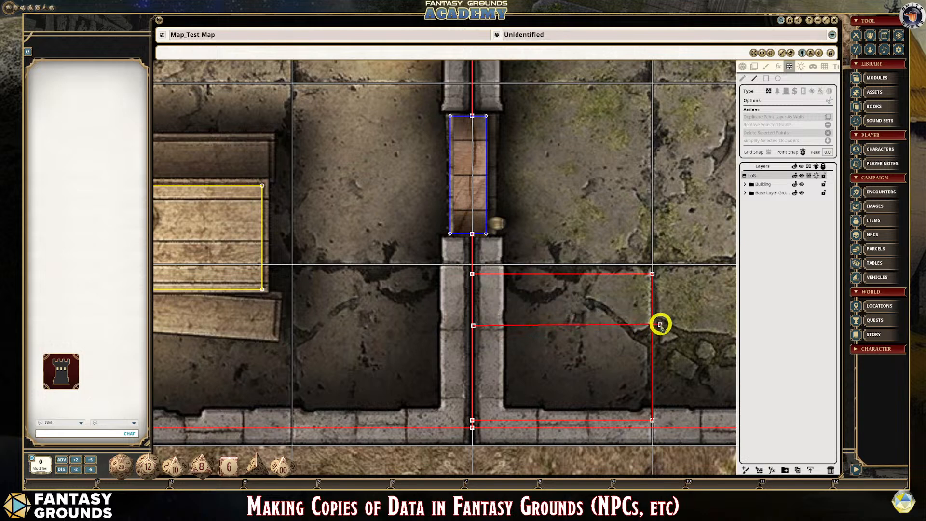
{"action": "left_click", "coordinate": [641, 326]}
{"action": "scroll", "coordinate": [500, 350], "scroll_direction": "up", "scroll_amount": 2}
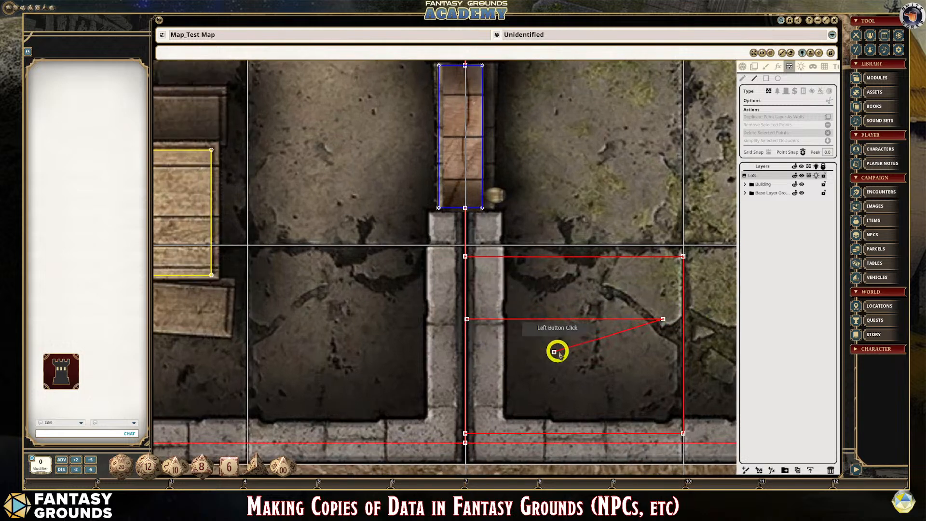
{"action": "scroll", "coordinate": [496, 316], "scroll_direction": "up", "scroll_amount": 4}
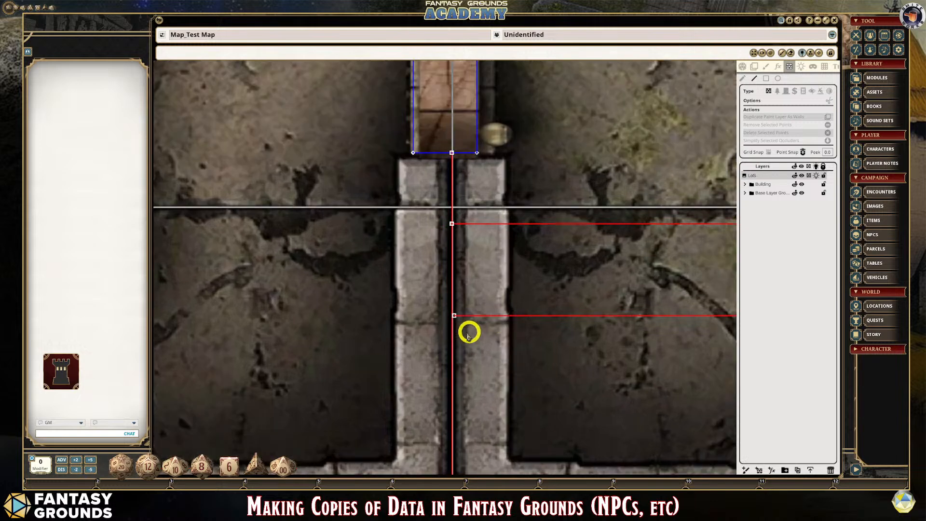
{"action": "scroll", "coordinate": [461, 334], "scroll_direction": "up", "scroll_amount": 2}
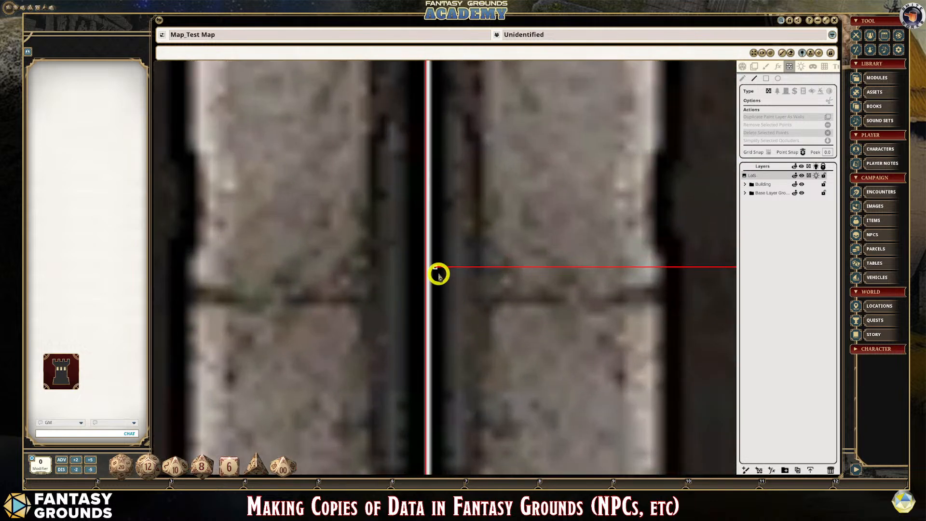
{"action": "double_click", "coordinate": [436, 267]}
{"action": "scroll", "coordinate": [491, 319], "scroll_direction": "down", "scroll_amount": 4}
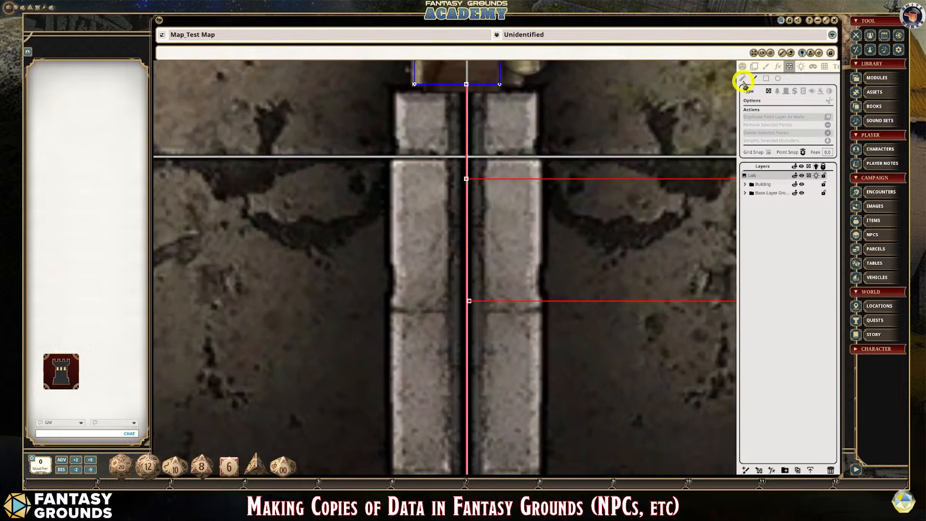
- Move the new horizontal occluder's west endpoint westward across the dividing wall's occluder
{"action": "scroll", "coordinate": [444, 292], "scroll_direction": "up", "scroll_amount": 3}
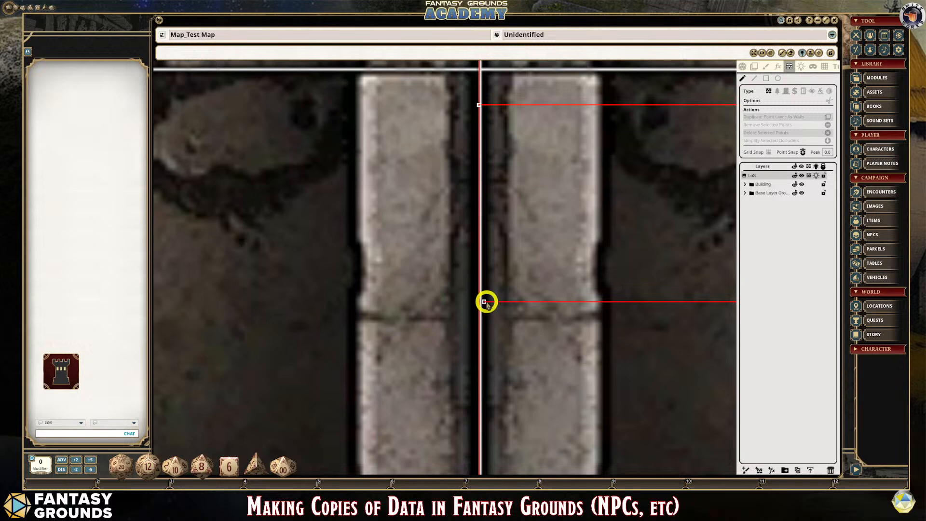
{"action": "left_click_drag", "start_coordinate": [484, 303], "coordinate": [464, 302]}
{"action": "scroll", "coordinate": [531, 324], "scroll_direction": "down", "scroll_amount": 3}
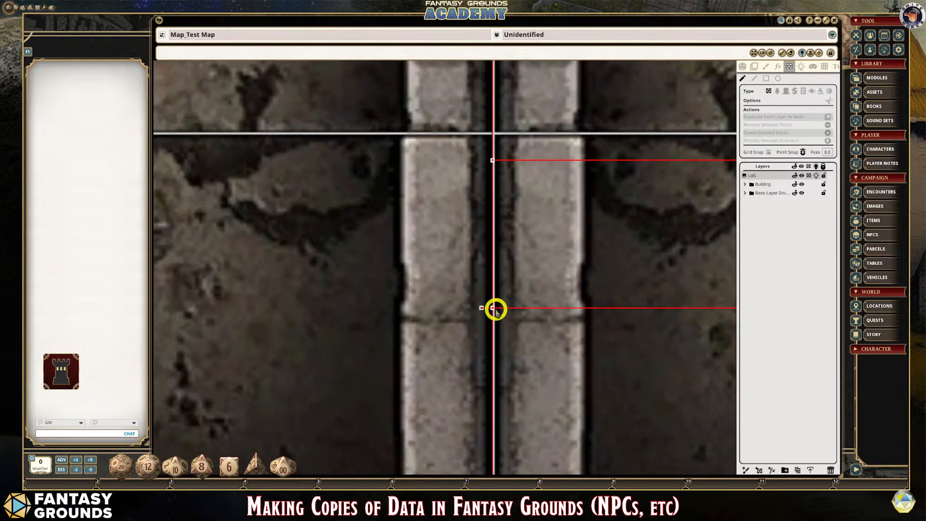
{"action": "scroll", "coordinate": [530, 306], "scroll_direction": "down", "scroll_amount": 5}
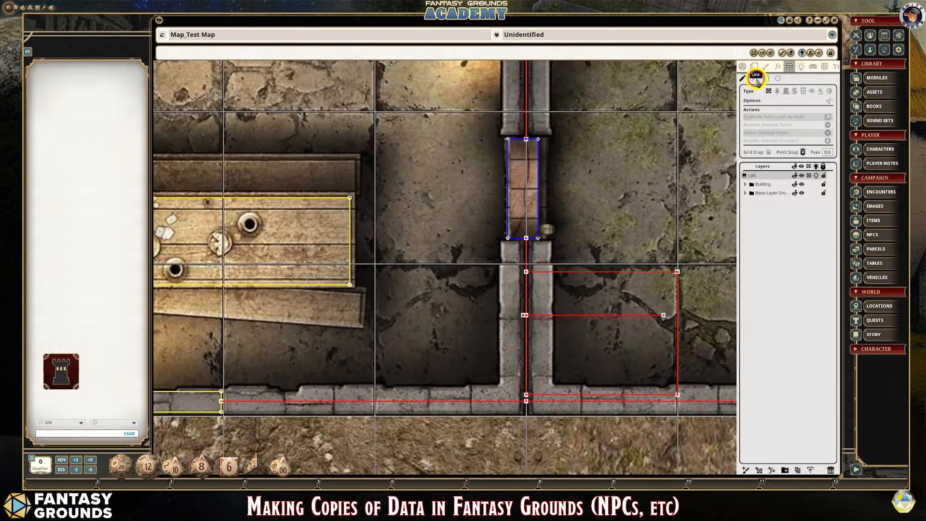
- Draw a second horizontal wall line occluder above the first, from just west of the dividing wall's occluder into the east room
{"action": "left_click", "coordinate": [756, 78]}
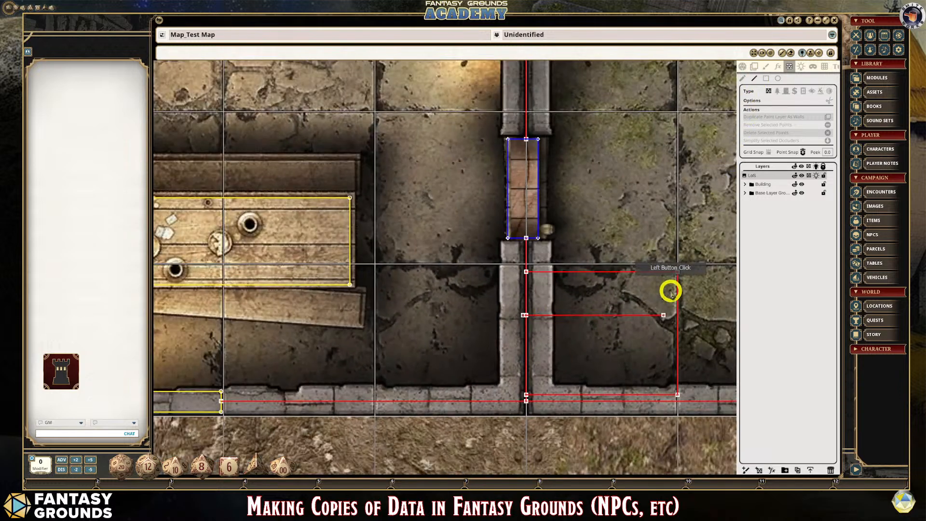
{"action": "scroll", "coordinate": [669, 292], "scroll_direction": "up", "scroll_amount": 1}
{"action": "left_click", "coordinate": [487, 305]}
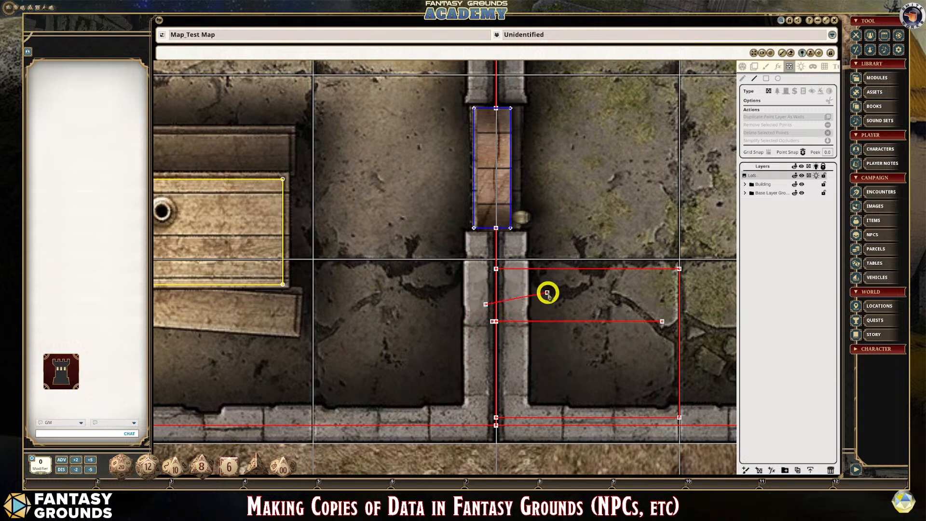
{"action": "key", "text": "shift"}
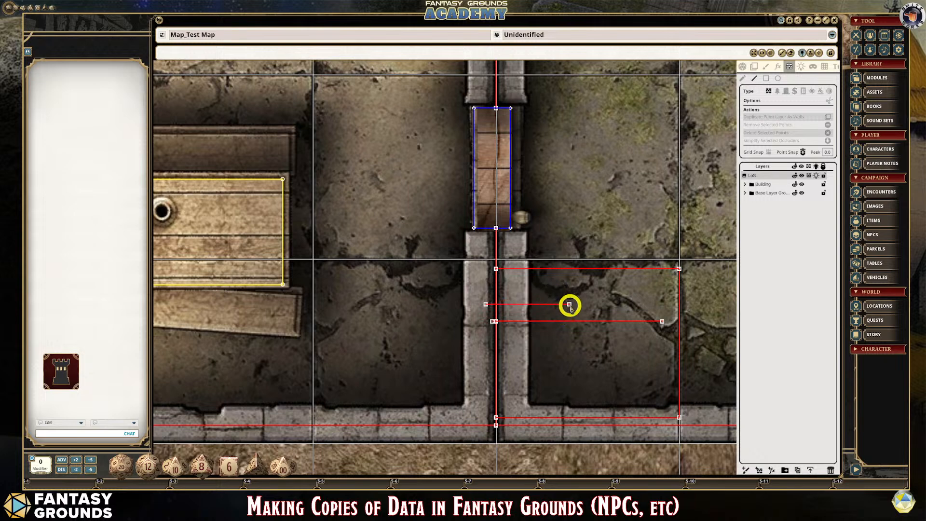
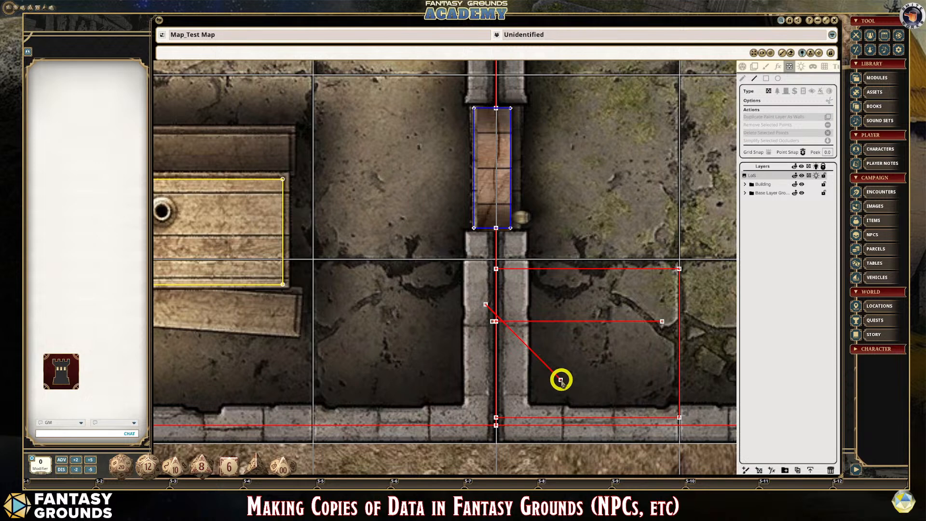
- Finish the diagonal wall line occluder in the east room, so it crosses both the dividing wall's occluder and the horizontal line
{"action": "double_click", "coordinate": [561, 380]}
{"action": "scroll", "coordinate": [481, 353], "scroll_direction": "up", "scroll_amount": 2}
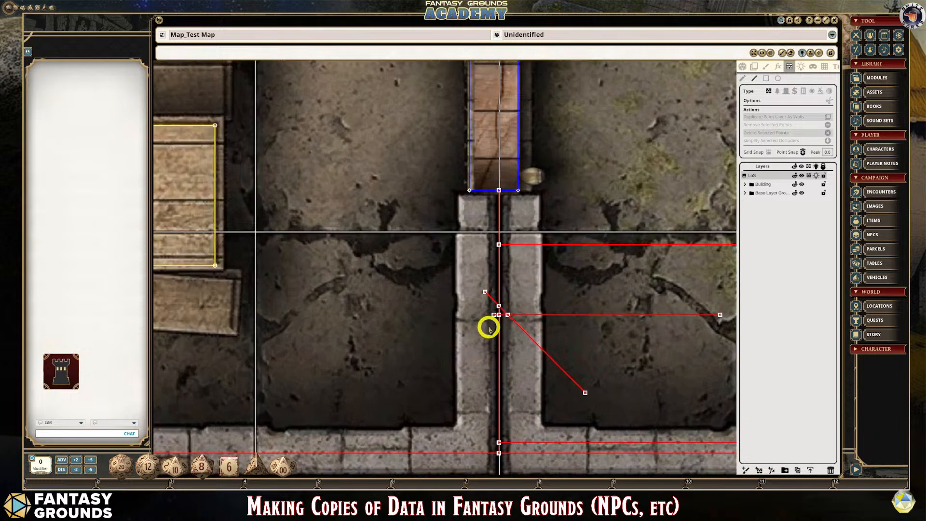
{"action": "scroll", "coordinate": [515, 300], "scroll_direction": "up", "scroll_amount": 1}
{"action": "scroll", "coordinate": [515, 301], "scroll_direction": "up", "scroll_amount": 1}
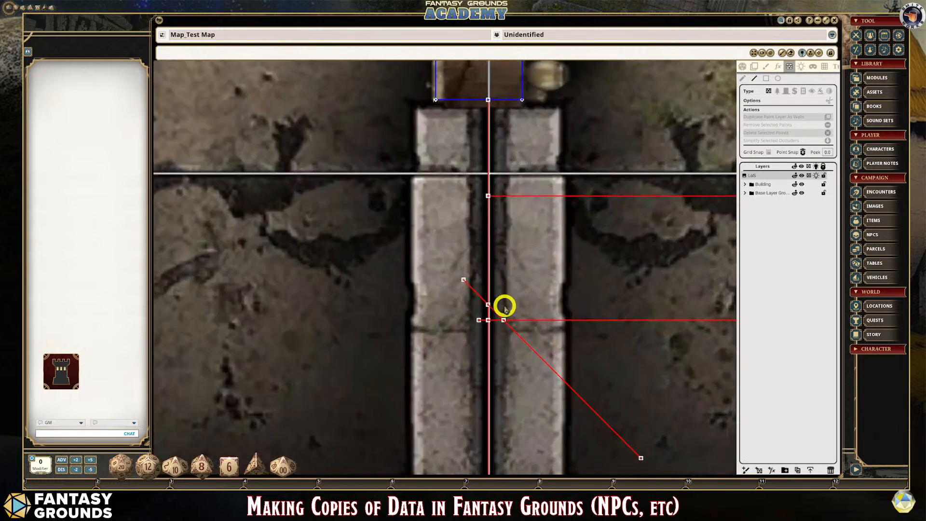
- Delete the diagonal occluder's northwest and southeast endpoints that protrude past its crossing points
{"action": "left_click", "coordinate": [464, 280]}
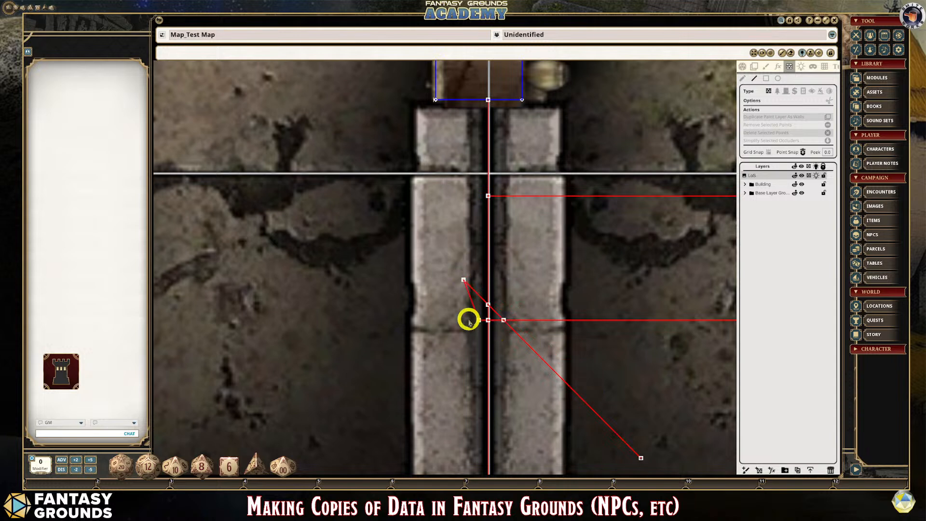
{"action": "left_click", "coordinate": [742, 78]}
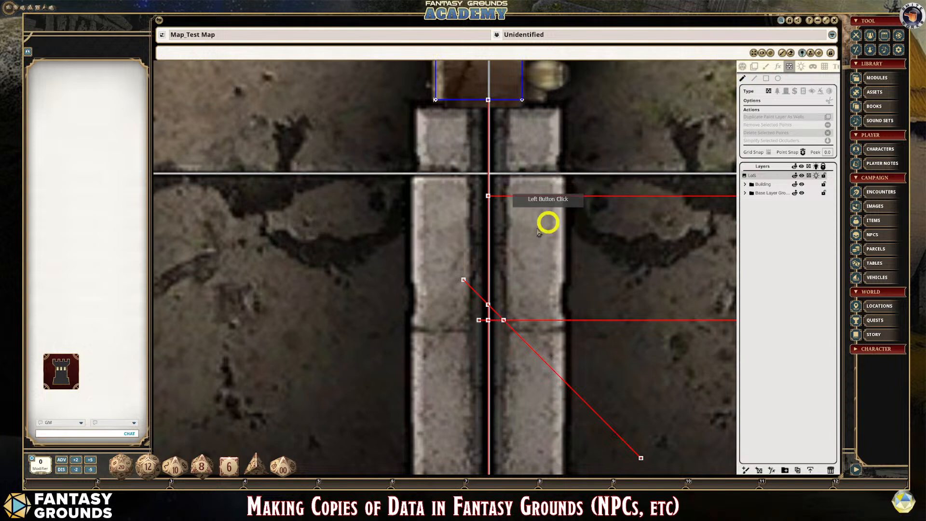
{"action": "left_click", "coordinate": [464, 280]}
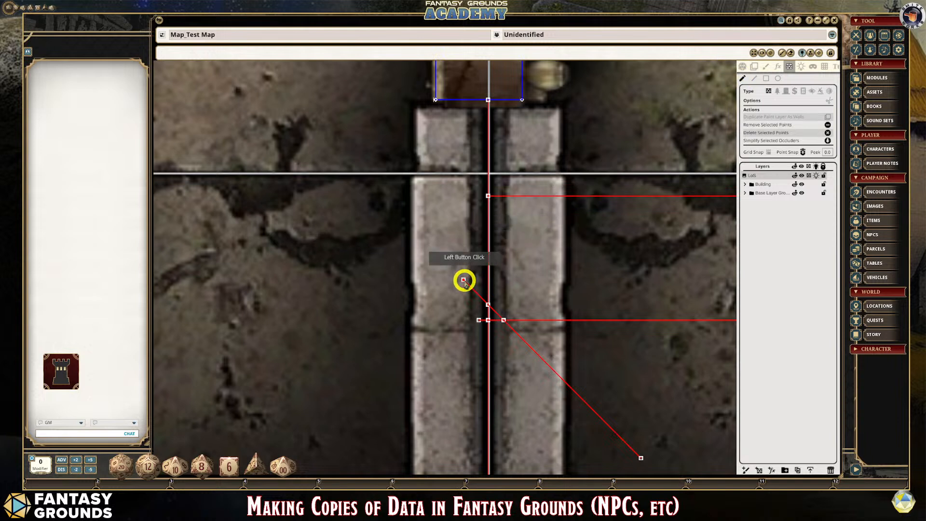
{"action": "key", "text": "Delete"}
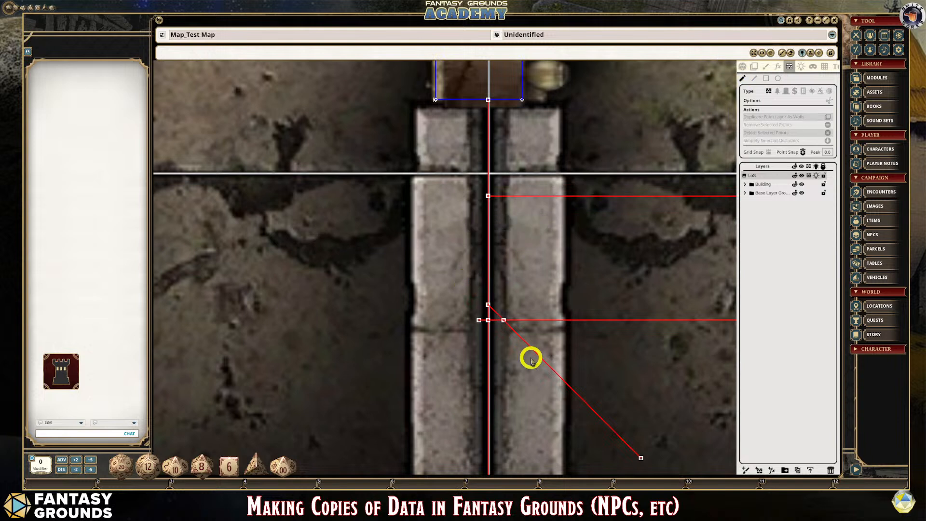
{"action": "left_click", "coordinate": [642, 457]}
{"action": "key", "text": "Delete"}
- Delete the horizontal occluder's west endpoint that protrudes past the dividing wall's occluder
{"action": "scroll", "coordinate": [482, 324], "scroll_direction": "up", "scroll_amount": 2}
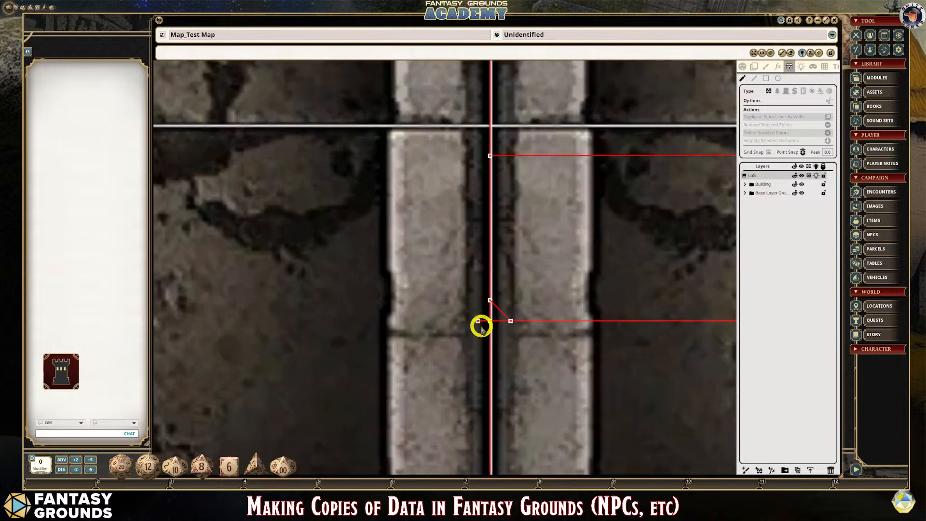
{"action": "left_click", "coordinate": [478, 321]}
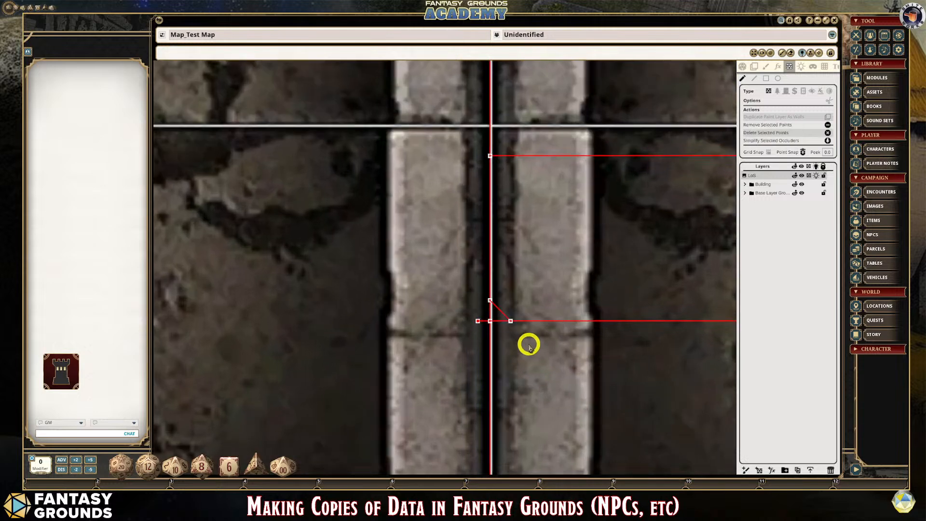
{"action": "scroll", "coordinate": [531, 338], "scroll_direction": "up", "scroll_amount": 2}
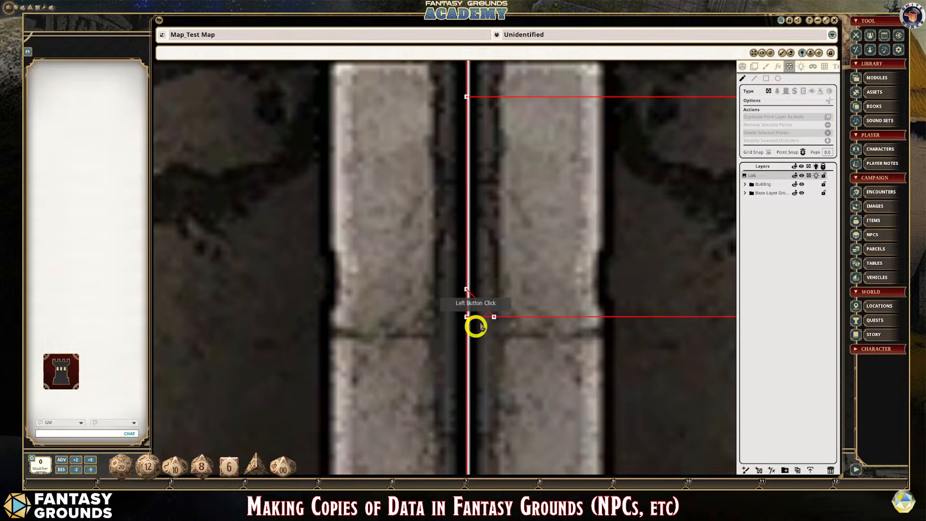
{"action": "key", "text": "Delete"}
{"action": "scroll", "coordinate": [487, 328], "scroll_direction": "down", "scroll_amount": 3}
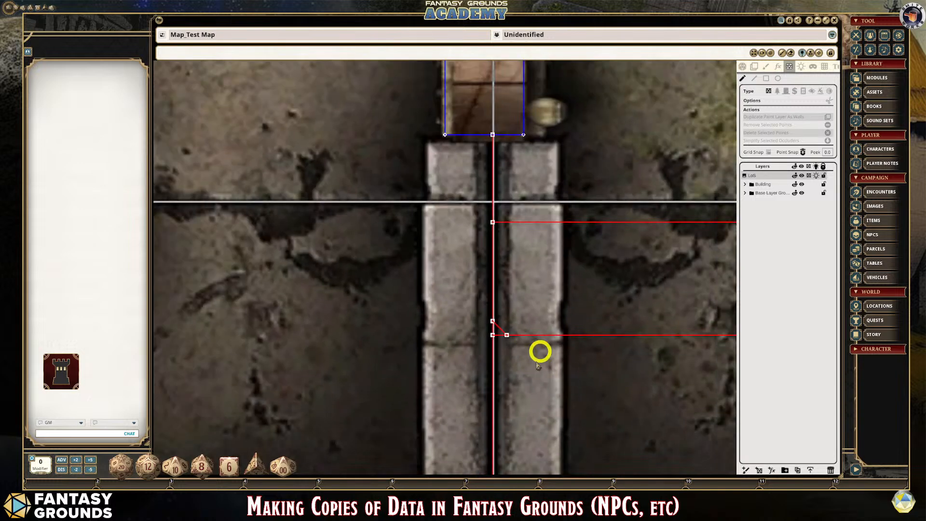
{"action": "scroll", "coordinate": [540, 352], "scroll_direction": "down", "scroll_amount": 1}
{"action": "scroll", "coordinate": [558, 384], "scroll_direction": "down", "scroll_amount": 1}
{"action": "scroll", "coordinate": [629, 382], "scroll_direction": "down", "scroll_amount": 2}
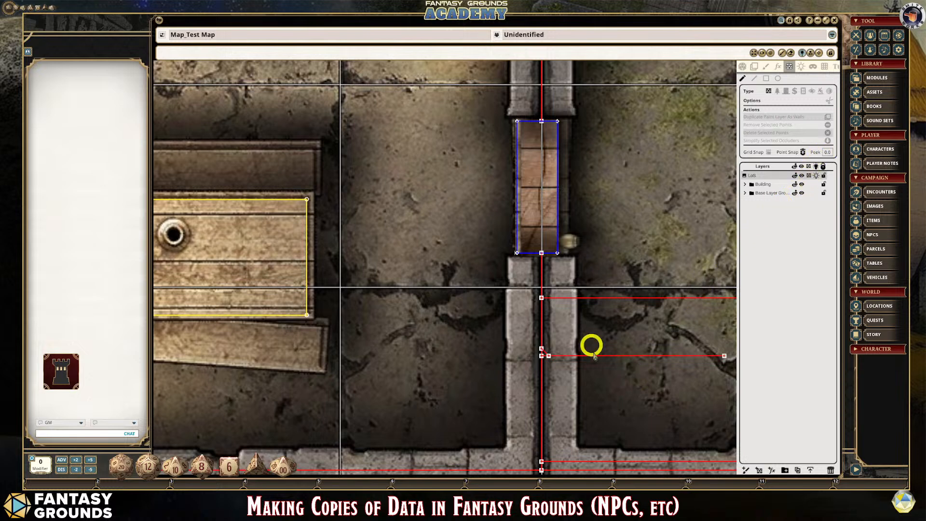
- Examine the points where the trimmed line and rectangle occluders join the dividing wall's occluder
{"action": "scroll", "coordinate": [592, 348], "scroll_direction": "up", "scroll_amount": 3}
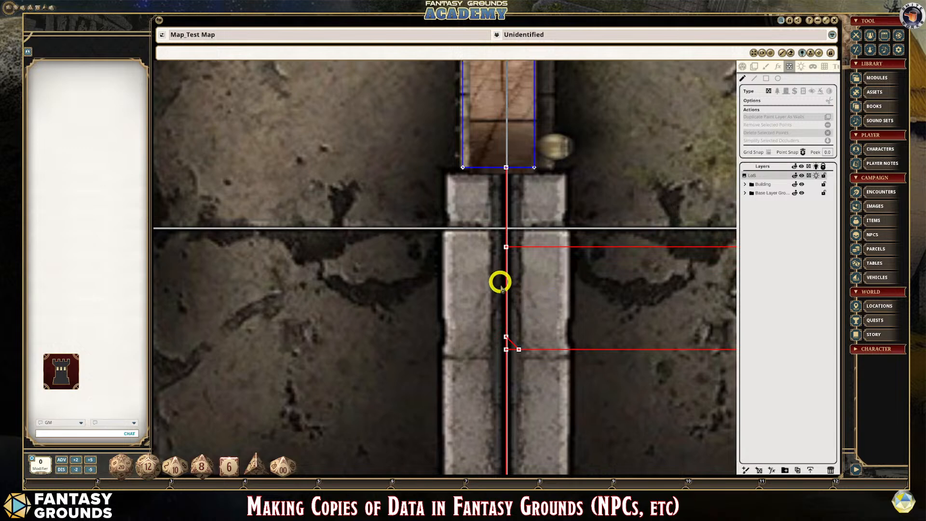
{"action": "scroll", "coordinate": [500, 282], "scroll_direction": "up", "scroll_amount": 2}
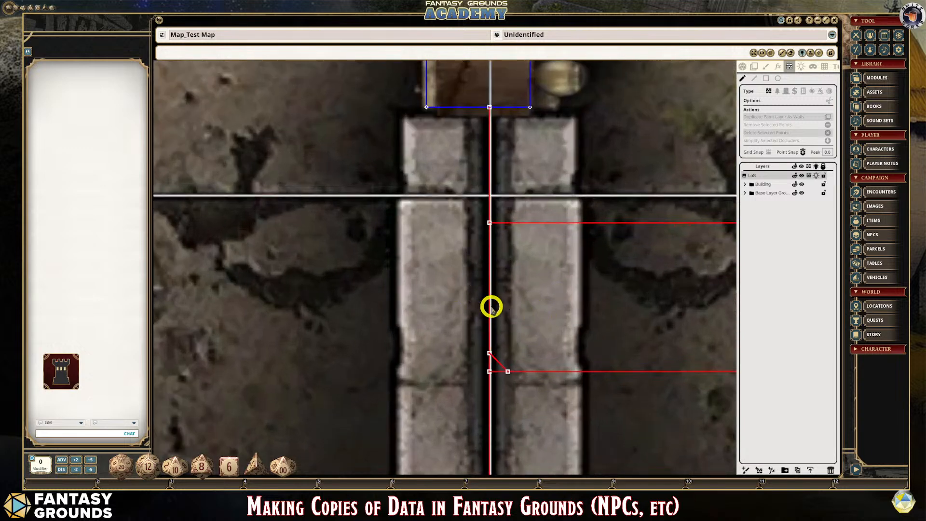
{"action": "scroll", "coordinate": [492, 309], "scroll_direction": "down", "scroll_amount": 4}
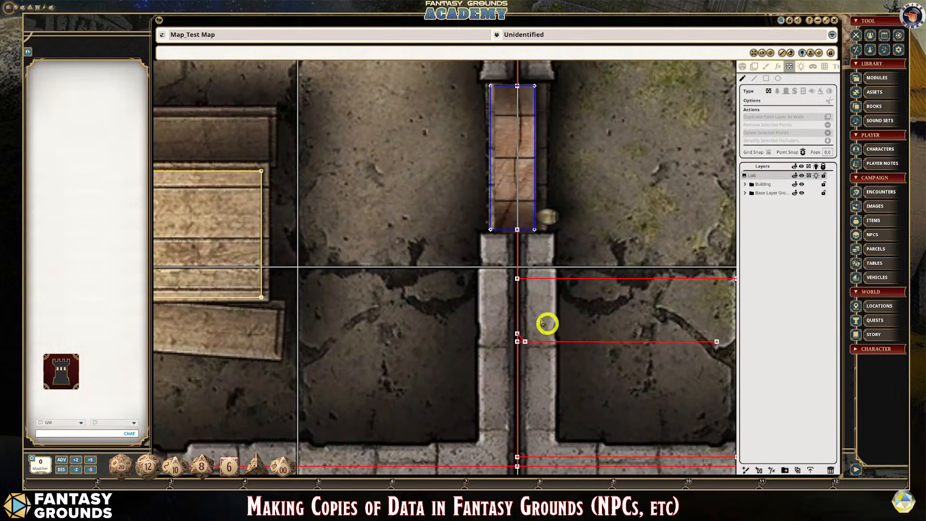
{"action": "scroll", "coordinate": [531, 299], "scroll_direction": "up", "scroll_amount": 2}
{"action": "scroll", "coordinate": [511, 271], "scroll_direction": "up", "scroll_amount": 6}
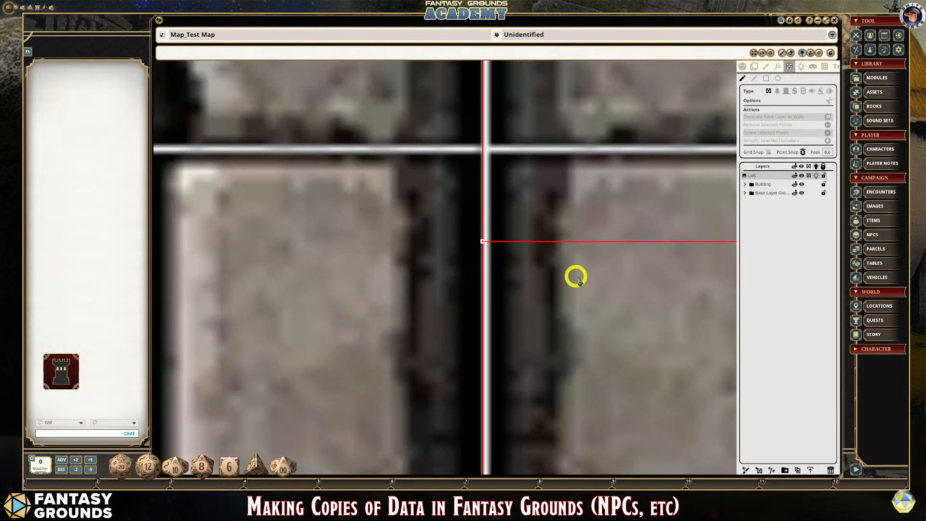
{"action": "scroll", "coordinate": [576, 278], "scroll_direction": "down", "scroll_amount": 5}
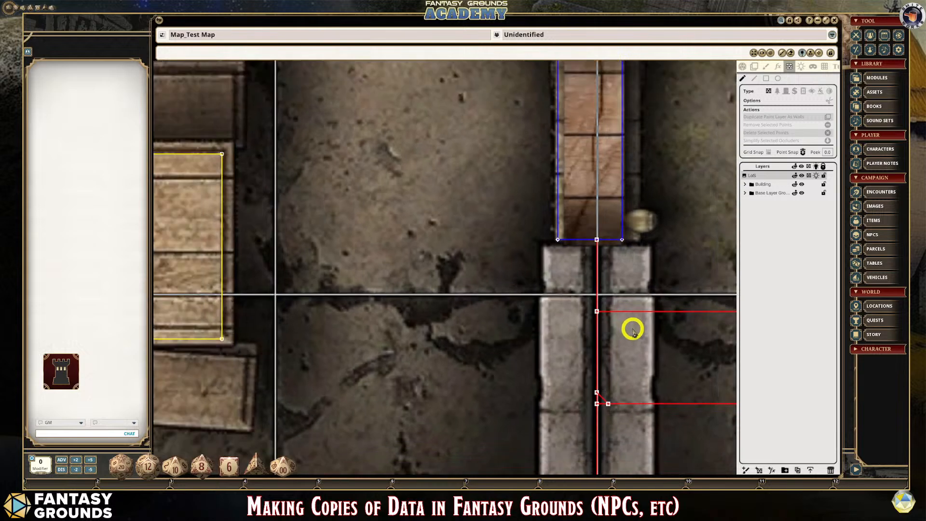
{"action": "scroll", "coordinate": [630, 328], "scroll_direction": "down", "scroll_amount": 2}
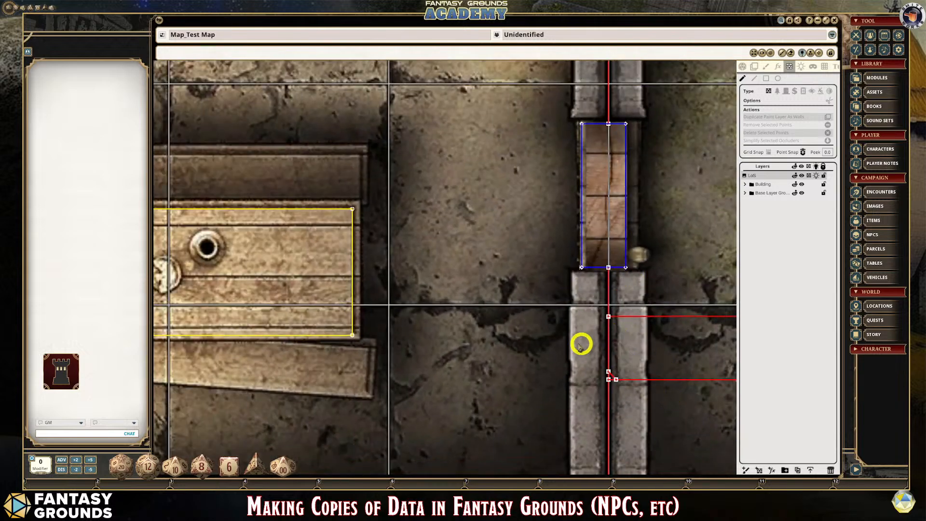
{"action": "scroll", "coordinate": [667, 423], "scroll_direction": "down", "scroll_amount": 1}
{"action": "scroll", "coordinate": [667, 423], "scroll_direction": "down", "scroll_amount": 4}
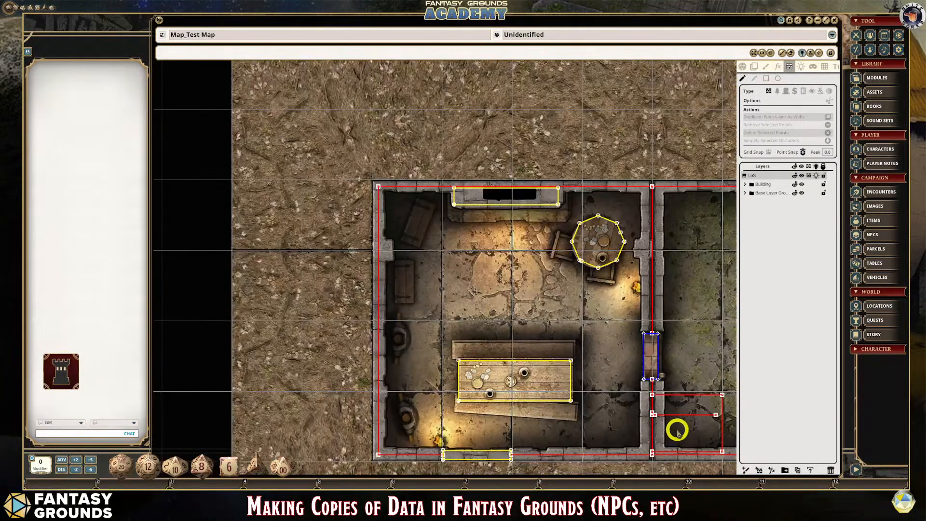
{"action": "scroll", "coordinate": [732, 413], "scroll_direction": "up", "scroll_amount": 1}
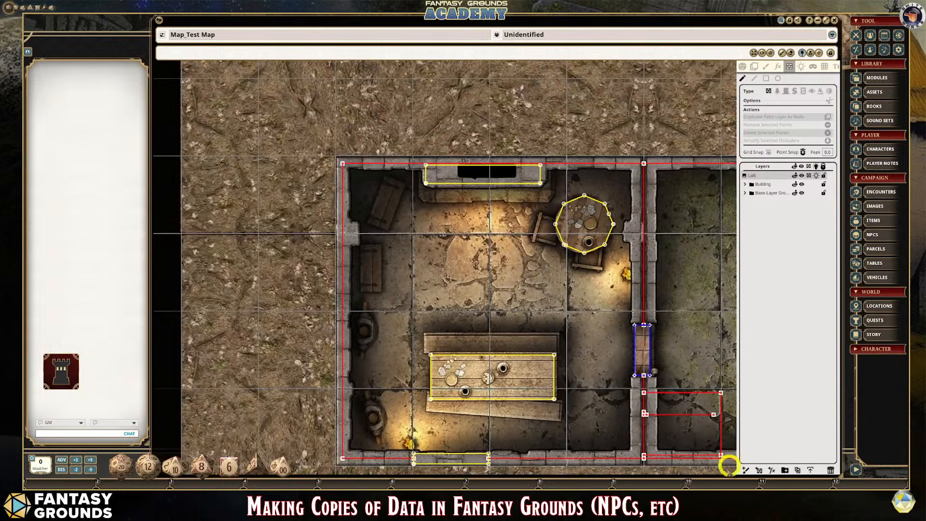
{"action": "scroll", "coordinate": [726, 333], "scroll_direction": "up", "scroll_amount": 2}
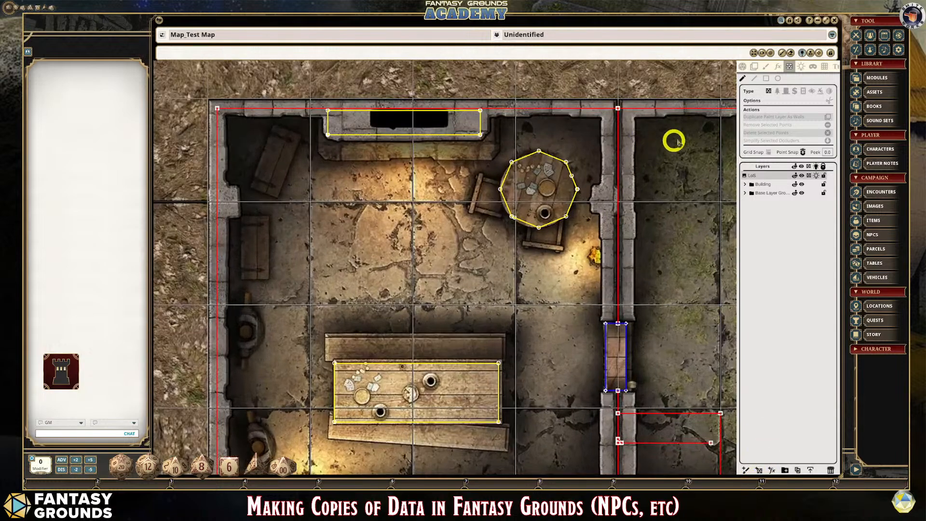
- Draw a circular wall occluder about one grid square across, overlapping the dividing wall just north of its door and extending into the east room
{"action": "left_click", "coordinate": [756, 54]}
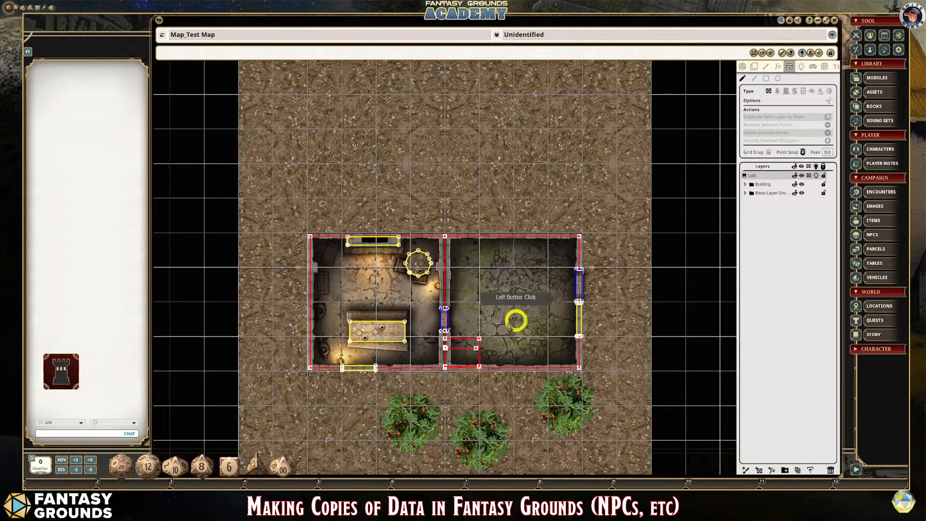
{"action": "scroll", "coordinate": [468, 323], "scroll_direction": "up", "scroll_amount": 3}
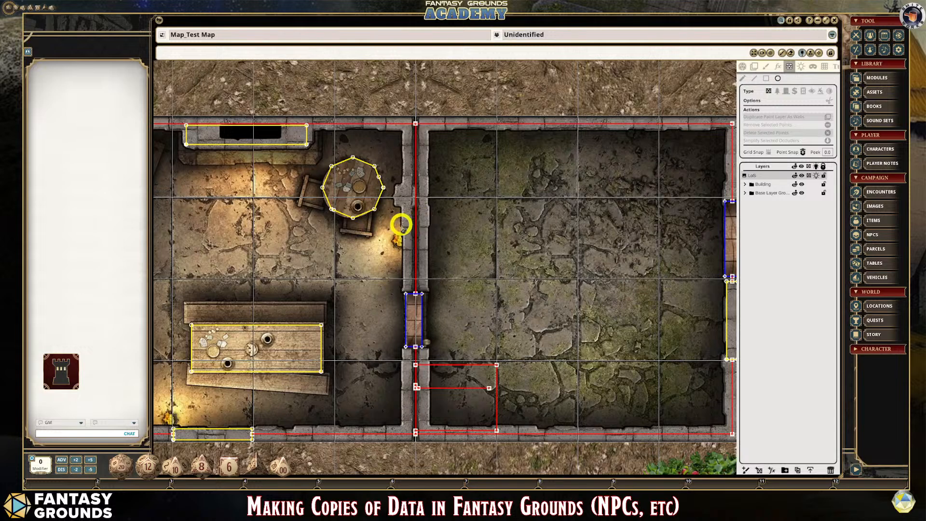
{"action": "left_click_drag", "start_coordinate": [402, 225], "coordinate": [489, 296]}
{"action": "scroll", "coordinate": [384, 275], "scroll_direction": "up", "scroll_amount": 3}
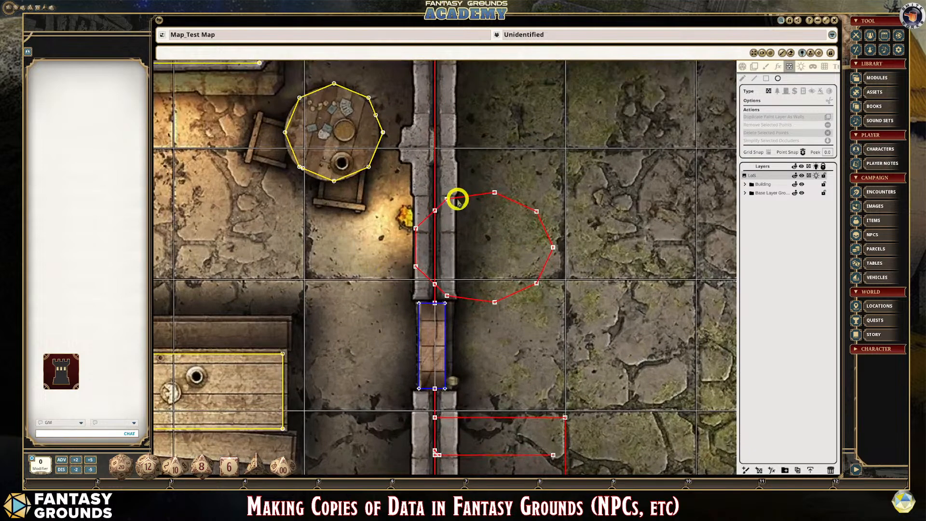
- Delete the circular occluder's two points that protrude west of the dividing wall's occluder
{"action": "left_click", "coordinate": [743, 79]}
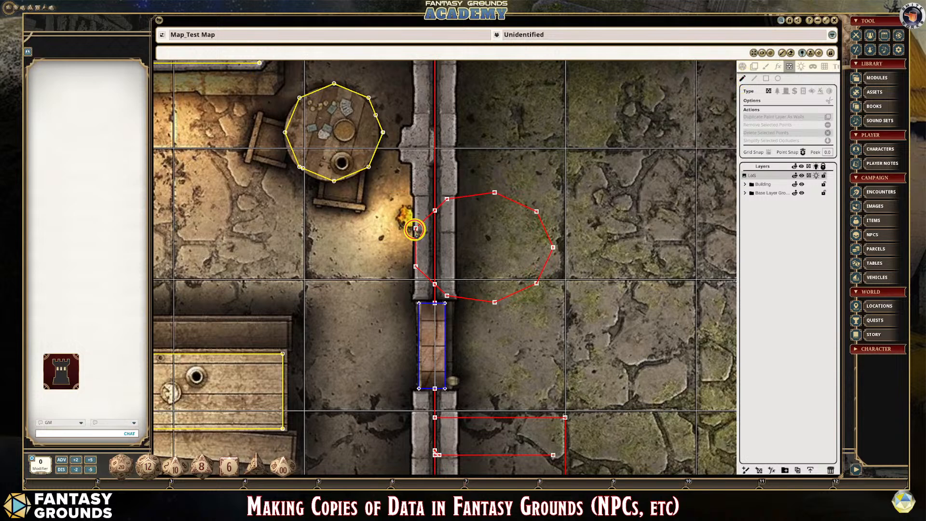
{"action": "left_click", "coordinate": [416, 228]}
{"action": "key", "text": "Delete"}
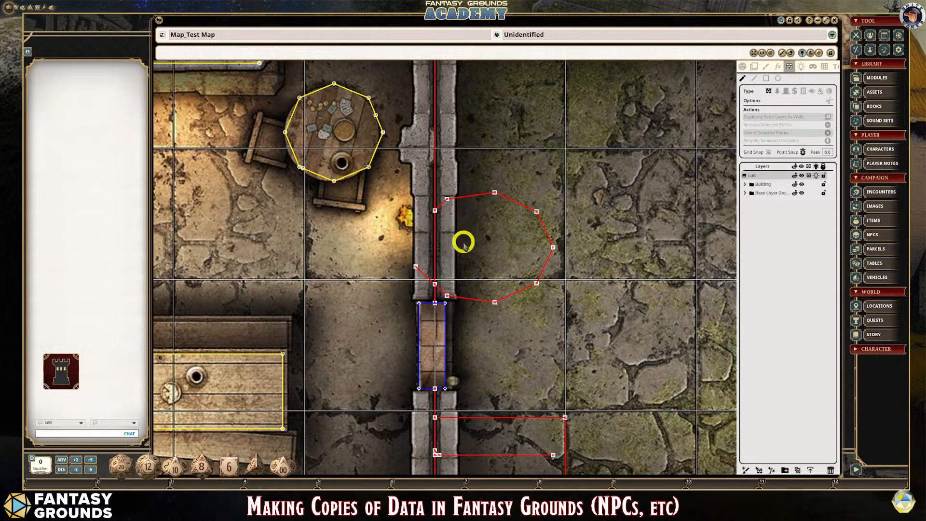
{"action": "left_click", "coordinate": [496, 327]}
{"action": "scroll", "coordinate": [496, 326], "scroll_direction": "up", "scroll_amount": 2}
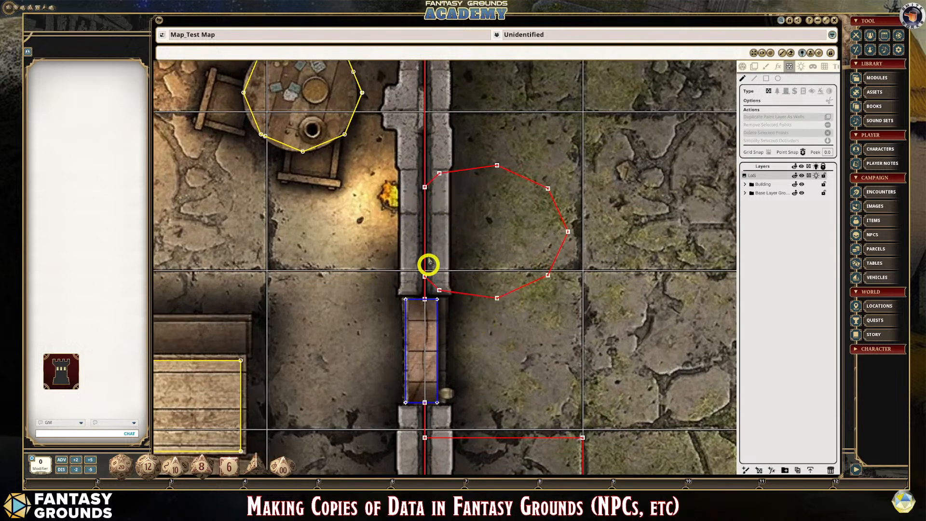
- Move the circular occluder's southeast point slightly outward into the east room
{"action": "scroll", "coordinate": [547, 244], "scroll_direction": "down", "scroll_amount": 4}
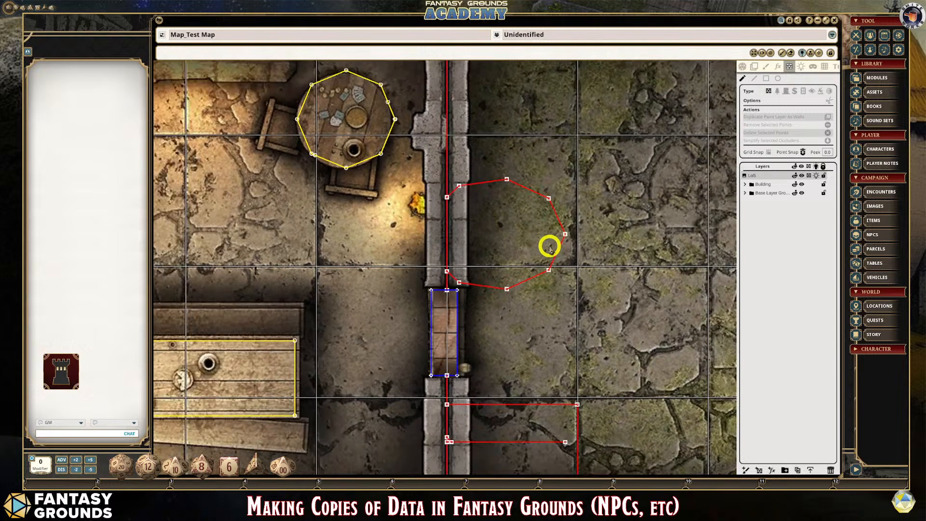
{"action": "scroll", "coordinate": [549, 257], "scroll_direction": "up", "scroll_amount": 1}
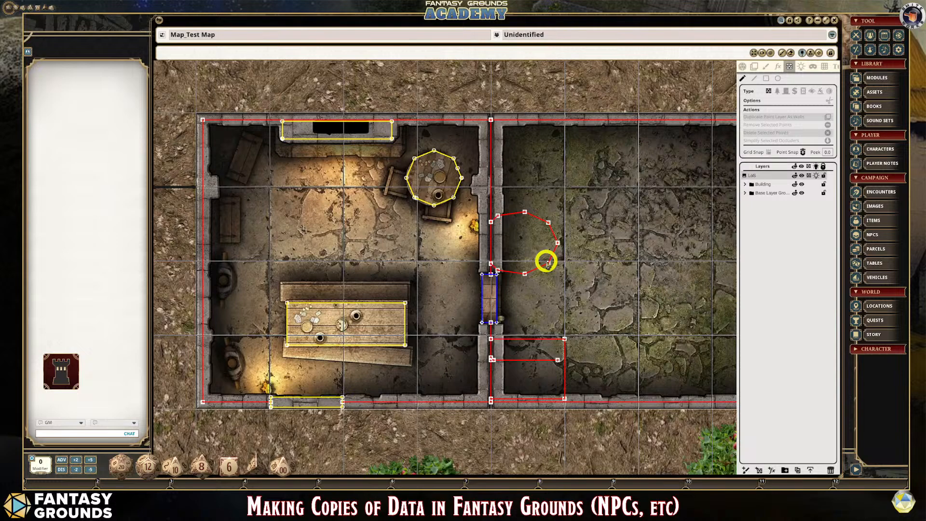
{"action": "scroll", "coordinate": [555, 290], "scroll_direction": "up", "scroll_amount": 2}
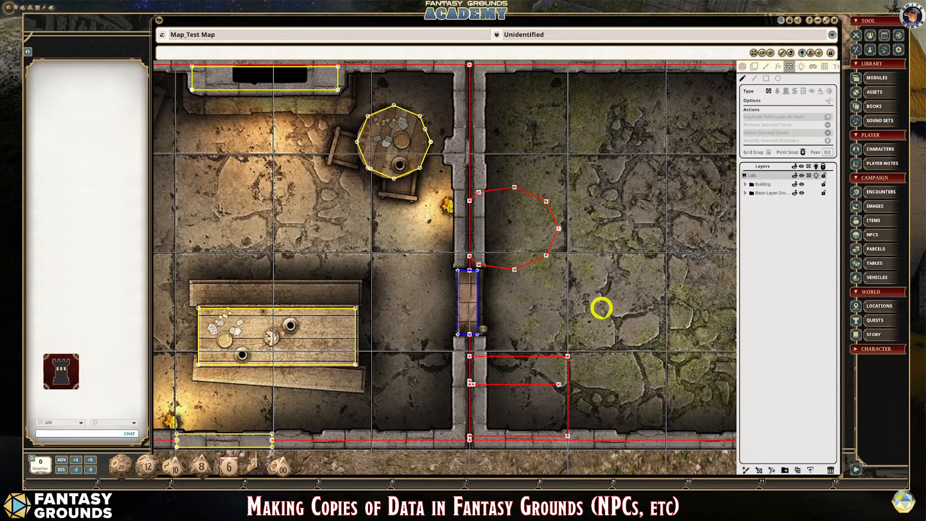
{"action": "scroll", "coordinate": [601, 307], "scroll_direction": "up", "scroll_amount": 1}
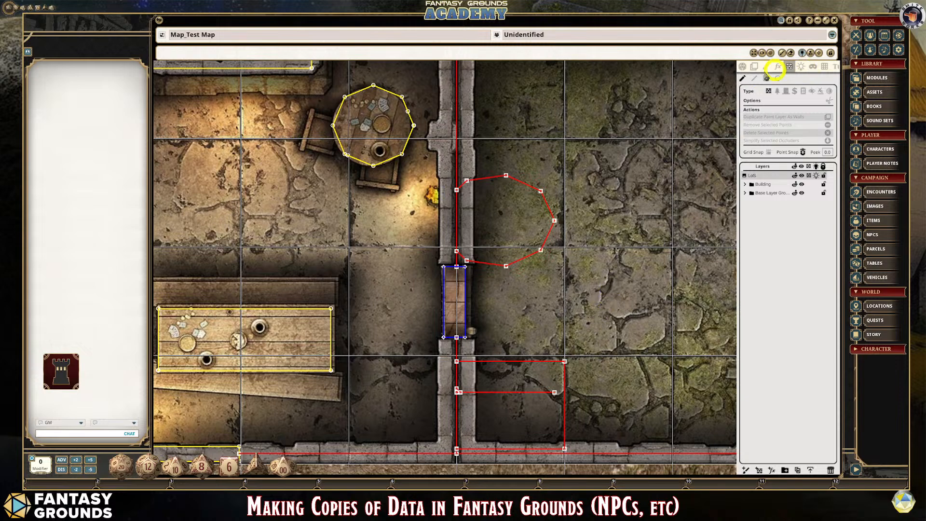
{"action": "scroll", "coordinate": [649, 261], "scroll_direction": "down", "scroll_amount": 1}
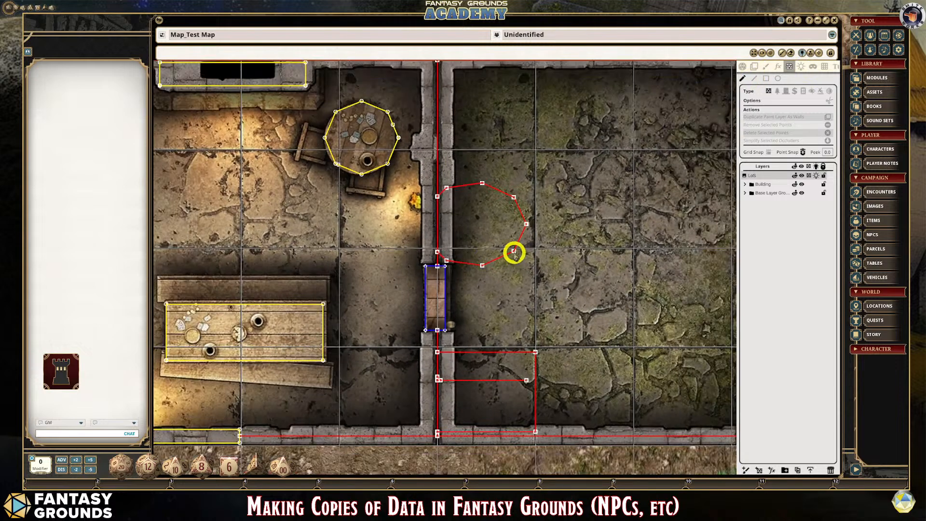
{"action": "left_click", "coordinate": [514, 251]}
{"action": "left_click_drag", "start_coordinate": [514, 251], "coordinate": [533, 277]}
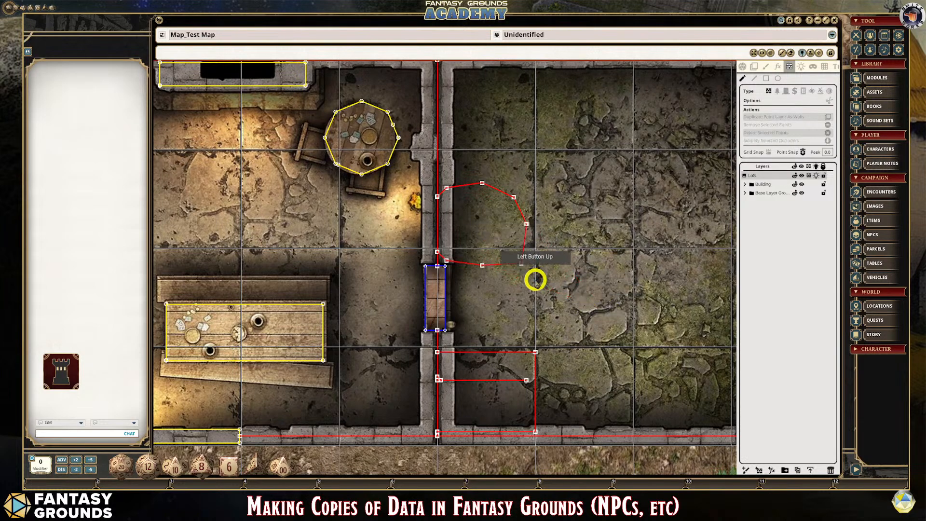
{"action": "scroll", "coordinate": [534, 277], "scroll_direction": "down", "scroll_amount": 3}
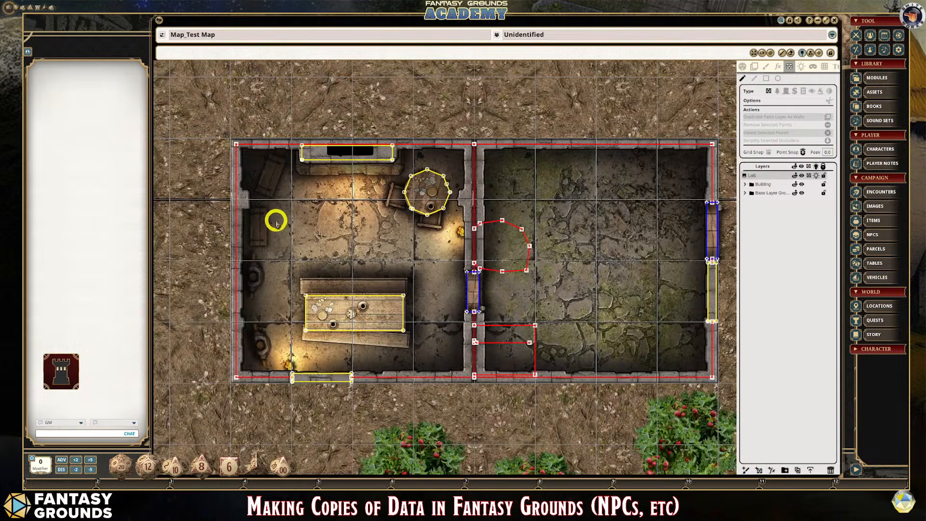
{"action": "scroll", "coordinate": [424, 235], "scroll_direction": "up", "scroll_amount": 2}
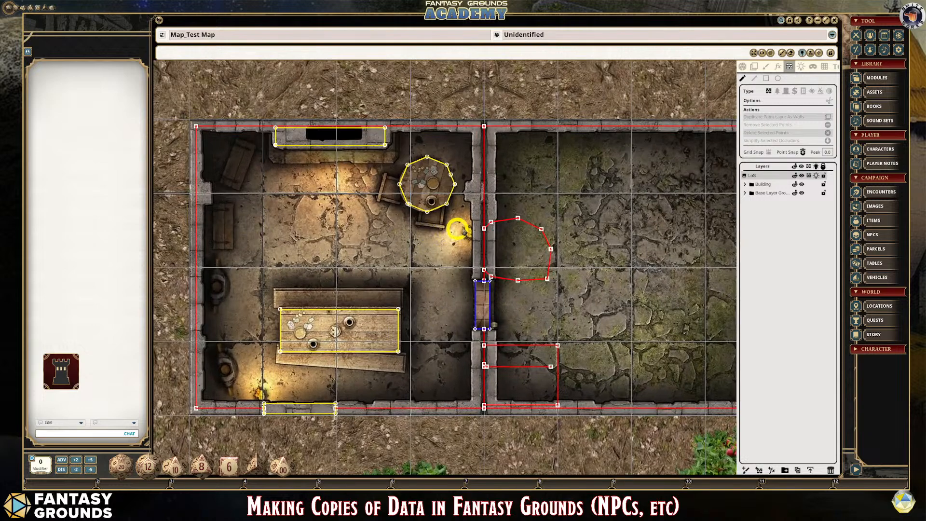
{"action": "scroll", "coordinate": [532, 263], "scroll_direction": "up", "scroll_amount": 2}
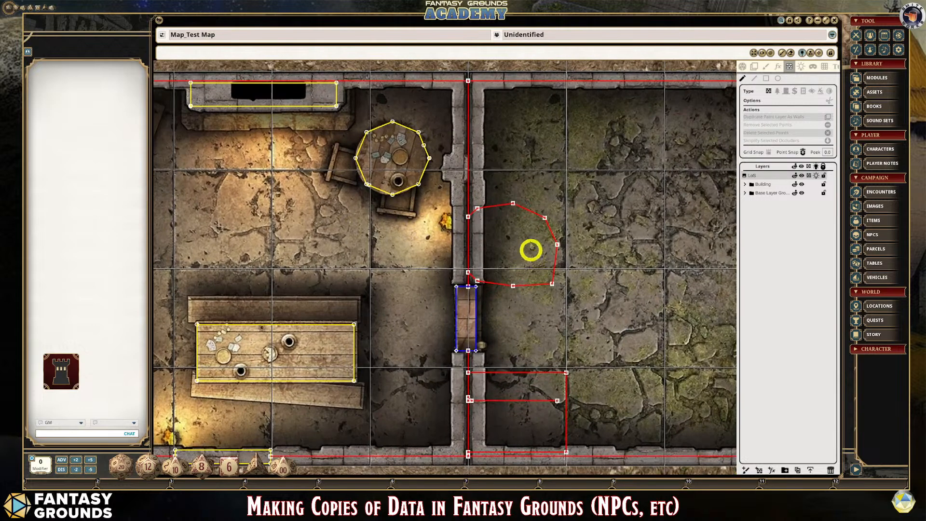
- Delete all the remaining points of the circular occluder that extends into the east room
{"action": "left_click", "coordinate": [513, 204]}
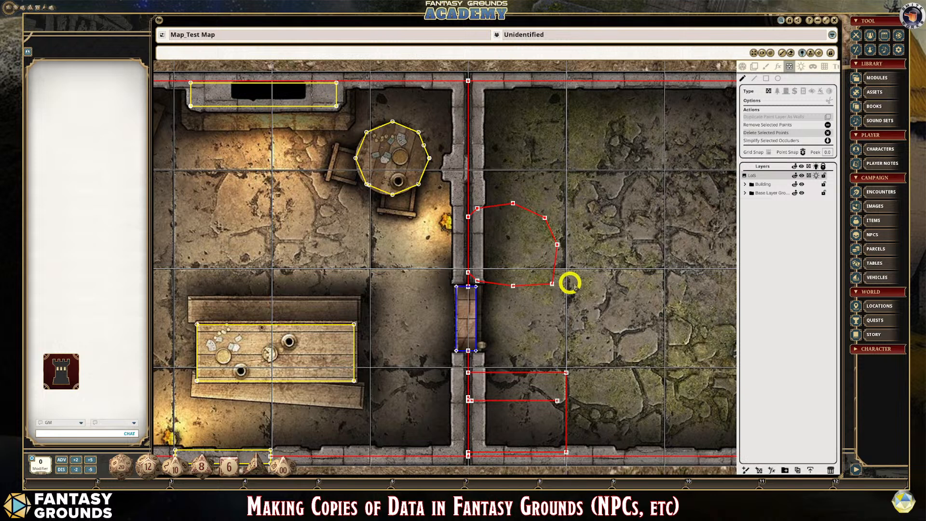
{"action": "key", "text": "Delete"}
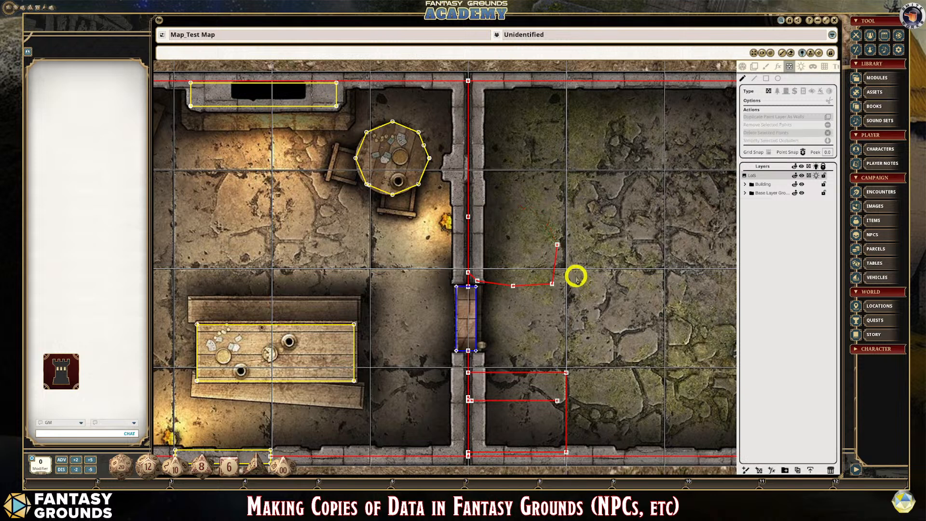
{"action": "double_click", "coordinate": [557, 244]}
{"action": "key", "text": "Delete"}
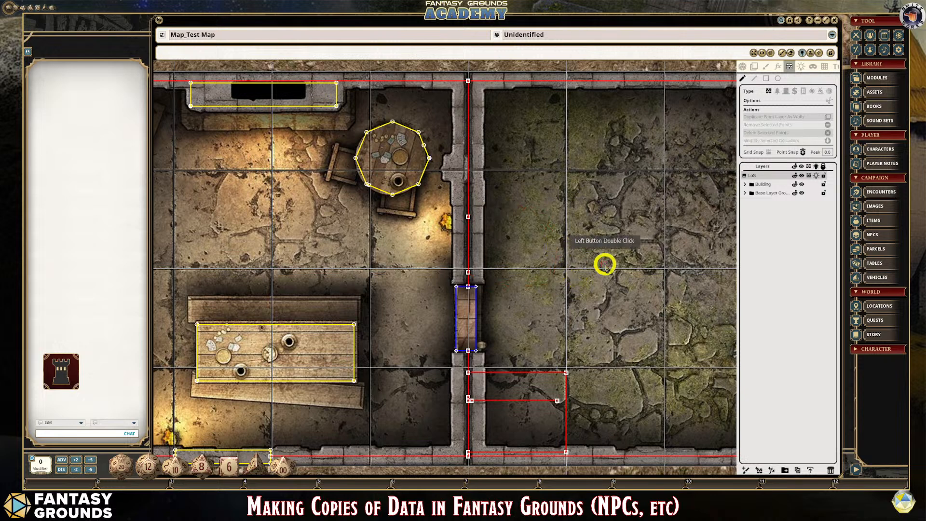
- Remove the circular occluder's two leftover points from the dividing wall's occluder north of its door, keeping the wall line continuous
{"action": "scroll", "coordinate": [469, 228], "scroll_direction": "up", "scroll_amount": 2}
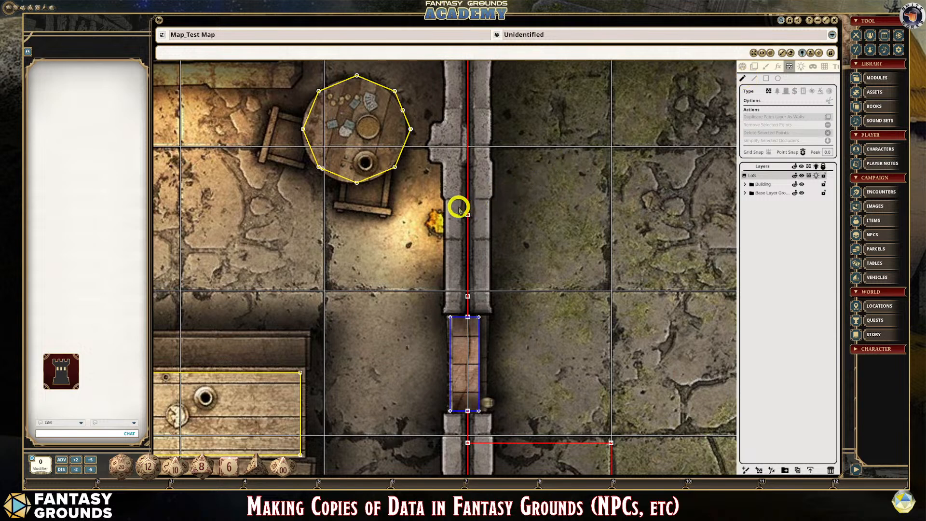
{"action": "left_click_drag", "start_coordinate": [459, 208], "coordinate": [480, 295]}
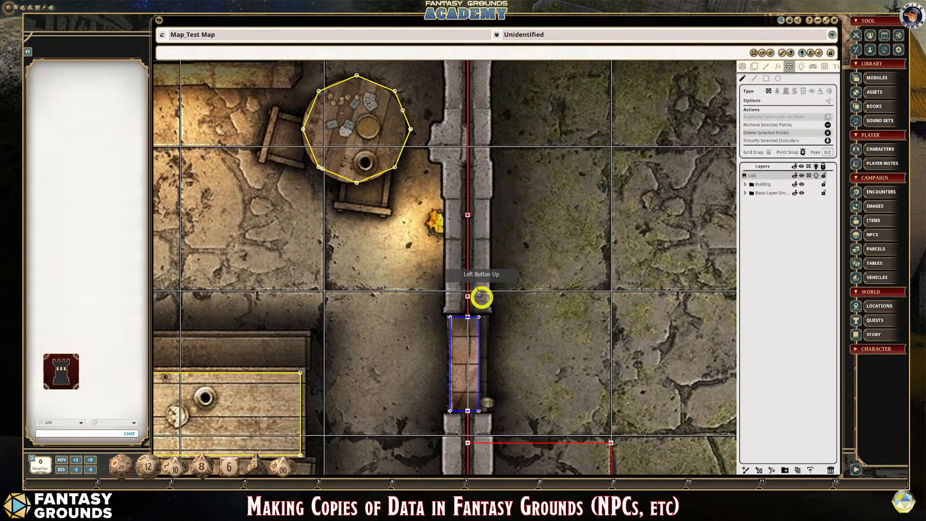
{"action": "left_click", "coordinate": [828, 127]}
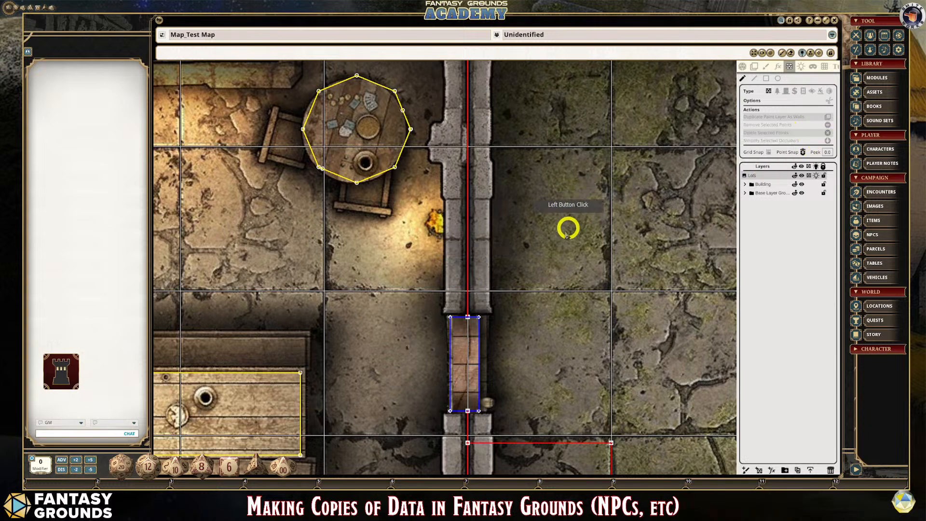
- Remove the line occluder's points and the rectangular occluder's north corners south of the dividing wall's door, keeping the wall line continuous
{"action": "scroll", "coordinate": [549, 266], "scroll_direction": "down", "scroll_amount": 5}
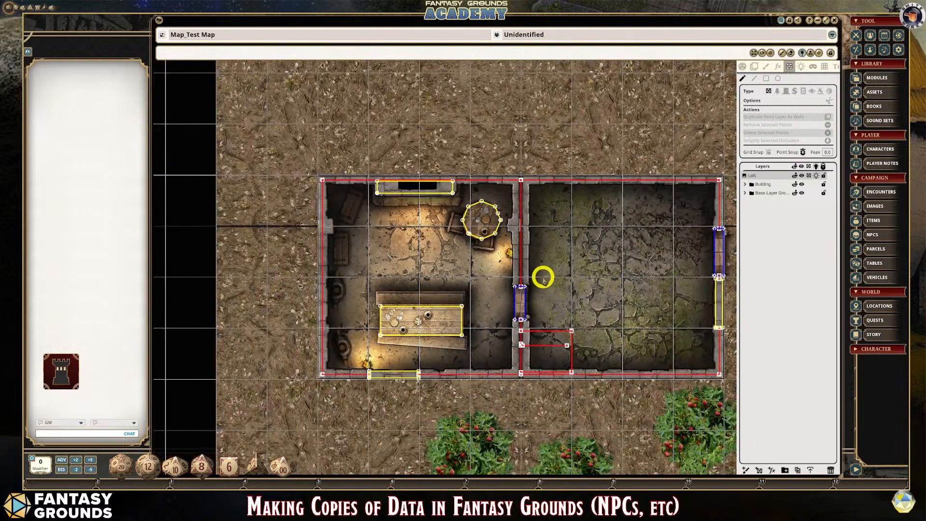
{"action": "scroll", "coordinate": [616, 374], "scroll_direction": "up", "scroll_amount": 6}
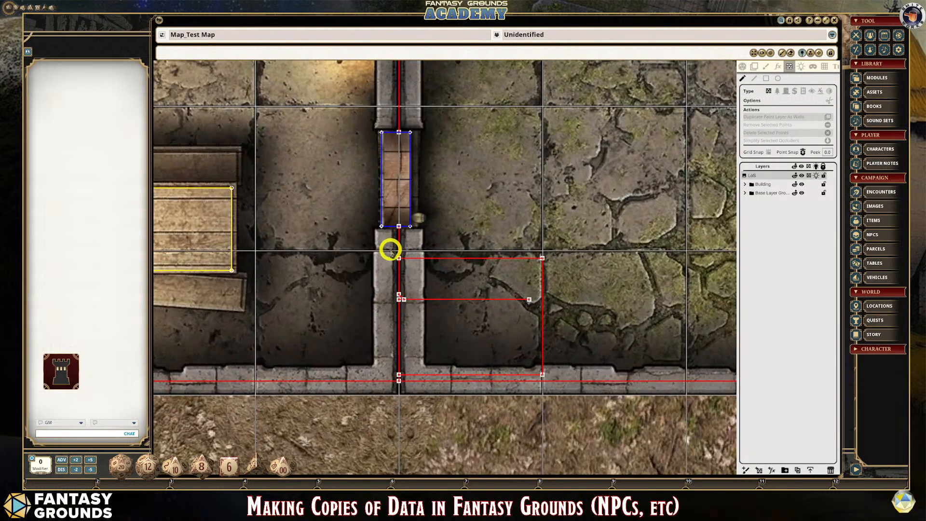
{"action": "left_click_drag", "start_coordinate": [392, 252], "coordinate": [559, 327]}
{"action": "scroll", "coordinate": [502, 324], "scroll_direction": "up", "scroll_amount": 1}
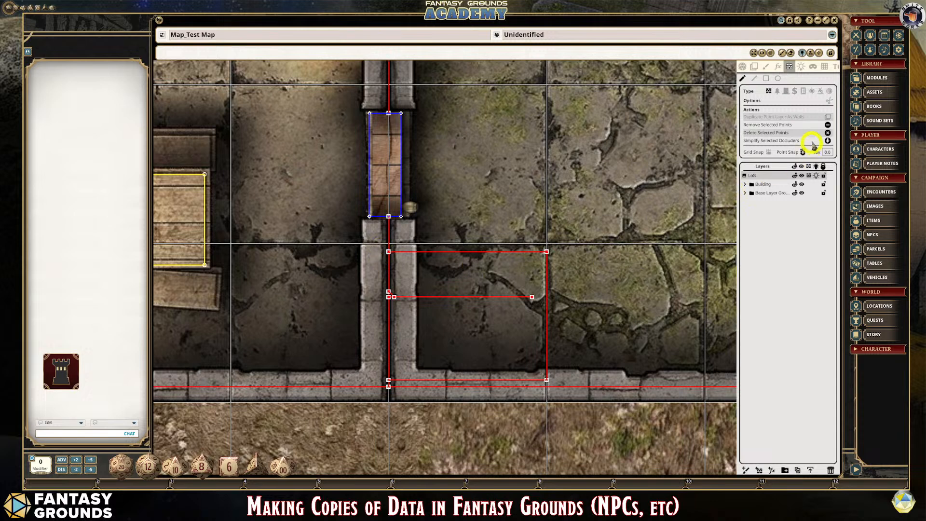
{"action": "left_click", "coordinate": [828, 126]}
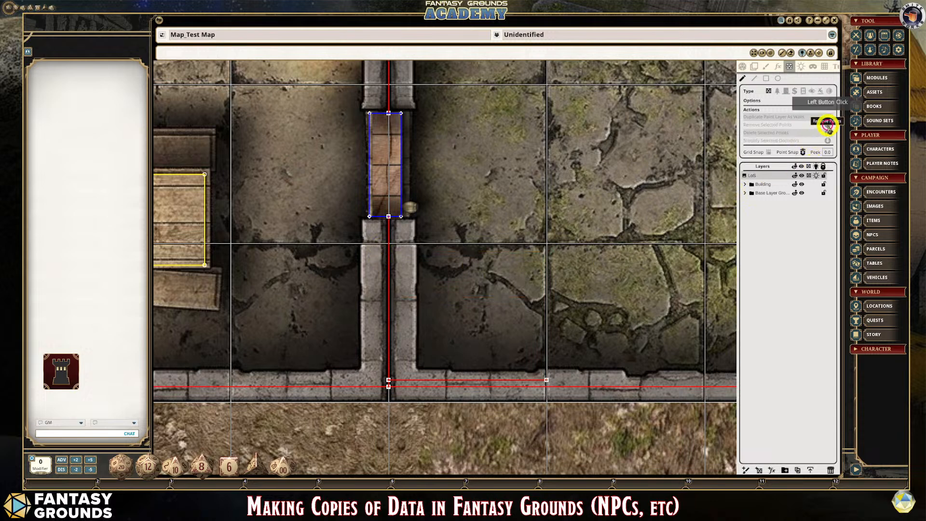
- Shorten the rectangle's leftover south segment by moving its east end point close to the dividing wall
{"action": "scroll", "coordinate": [561, 343], "scroll_direction": "up", "scroll_amount": 3}
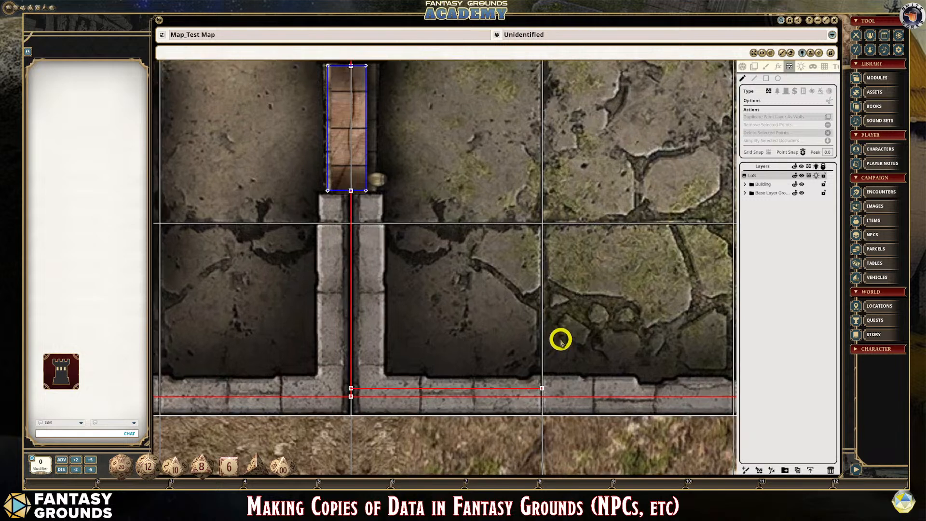
{"action": "left_click", "coordinate": [540, 394]}
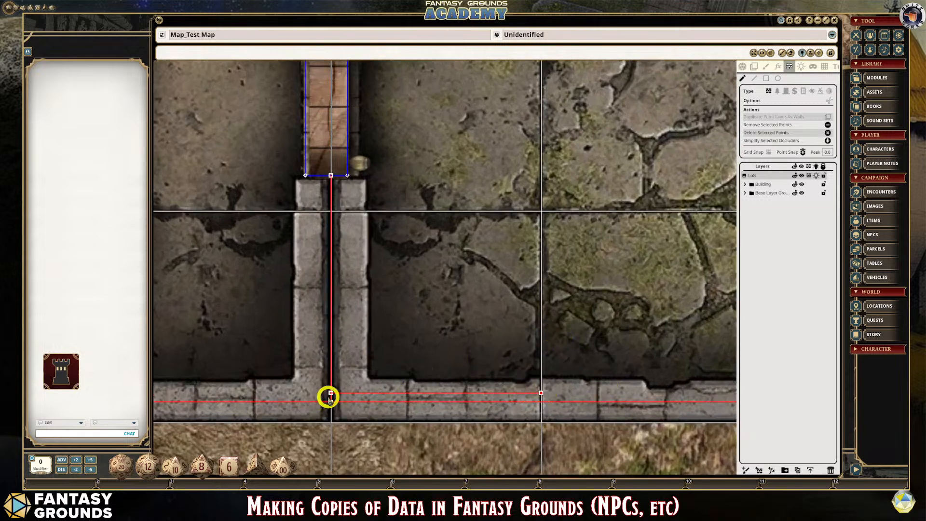
{"action": "left_click_drag", "start_coordinate": [326, 380], "coordinate": [394, 395]}
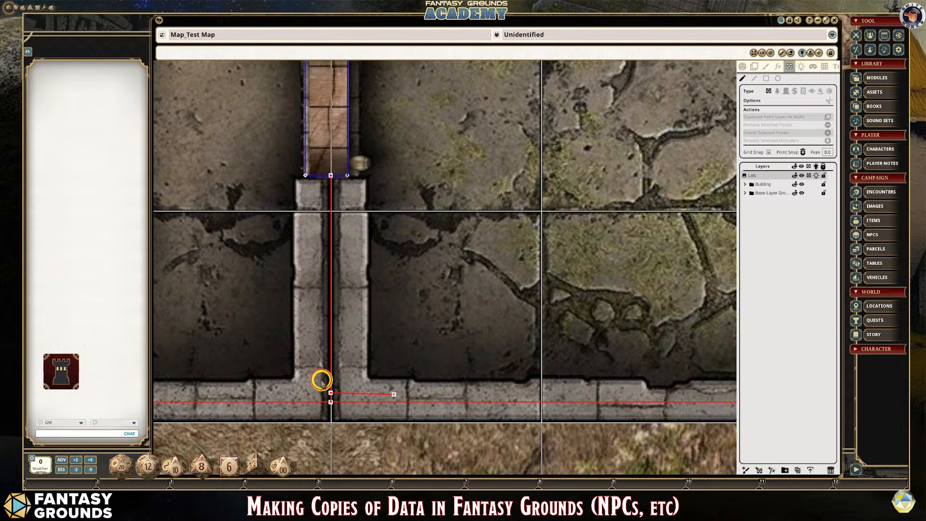
- Try deleting both points of the leftover segment at the dividing wall's south end, and undo the deletion
{"action": "left_click_drag", "start_coordinate": [322, 381], "coordinate": [408, 399]}
{"action": "scroll", "coordinate": [352, 416], "scroll_direction": "up", "scroll_amount": 1}
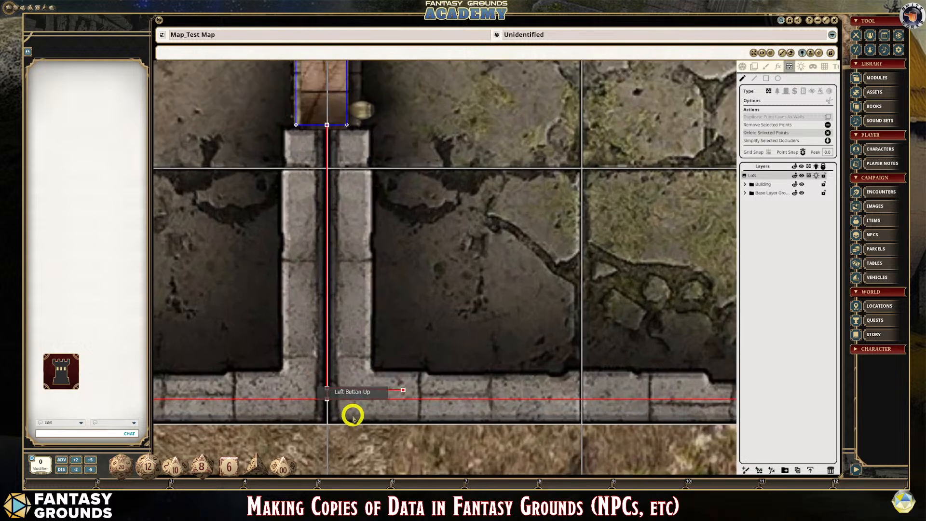
{"action": "scroll", "coordinate": [353, 416], "scroll_direction": "up", "scroll_amount": 1}
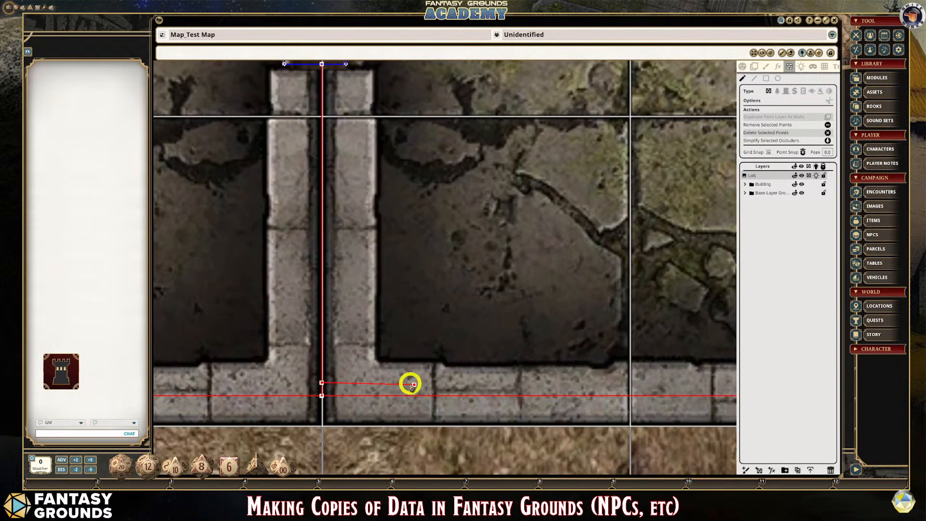
{"action": "key", "text": "Delete"}
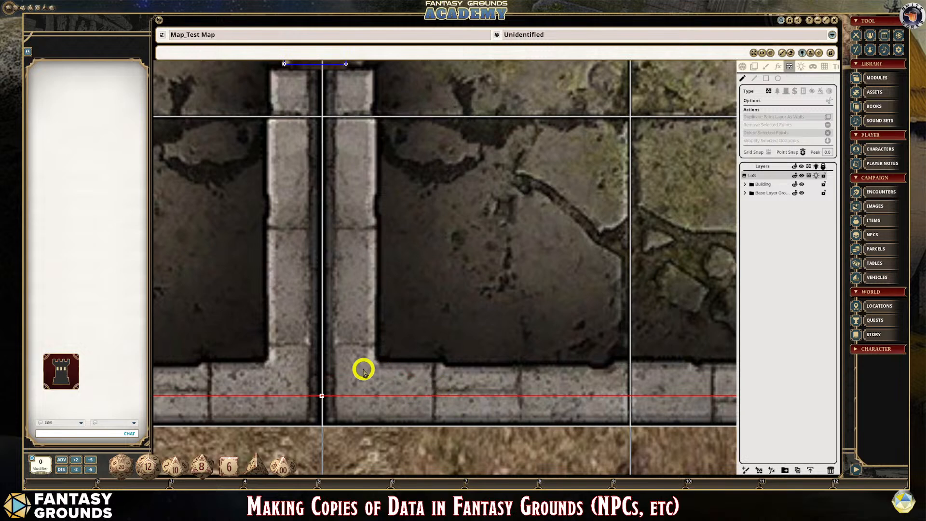
{"action": "key", "text": "ctrl+z"}
- Remove both points of the leftover segment at the dividing wall's south end, keeping the wall's occluder connected to the south wall
{"action": "scroll", "coordinate": [335, 348], "scroll_direction": "down", "scroll_amount": 1}
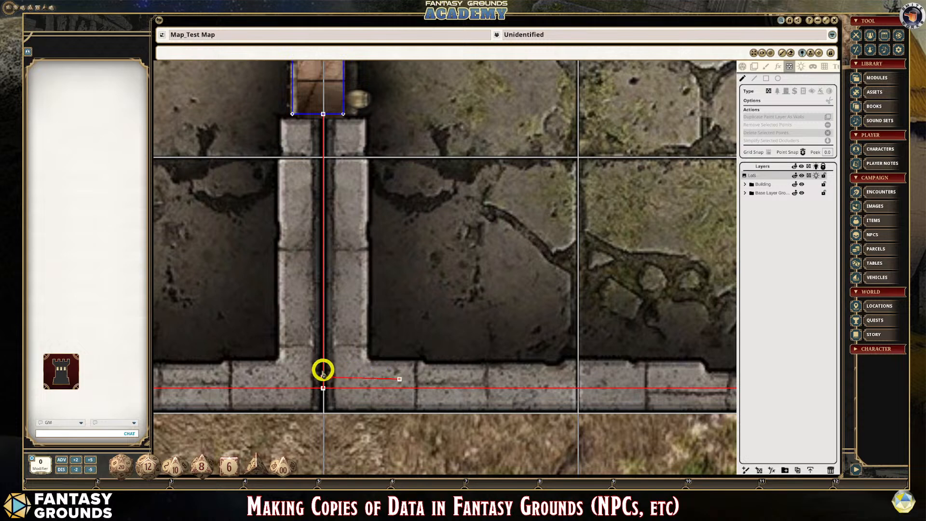
{"action": "left_click_drag", "start_coordinate": [316, 371], "coordinate": [400, 383]}
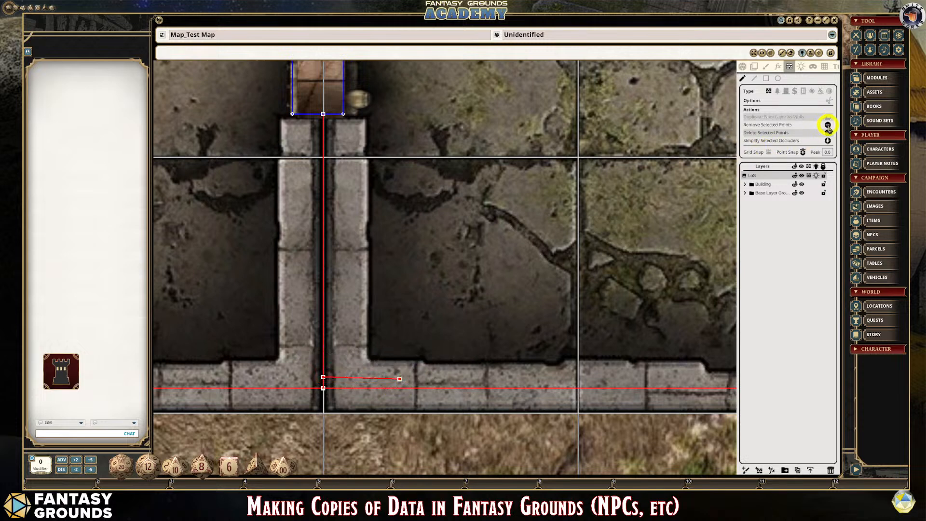
{"action": "left_click", "coordinate": [828, 124]}
{"action": "scroll", "coordinate": [451, 304], "scroll_direction": "down", "scroll_amount": 3}
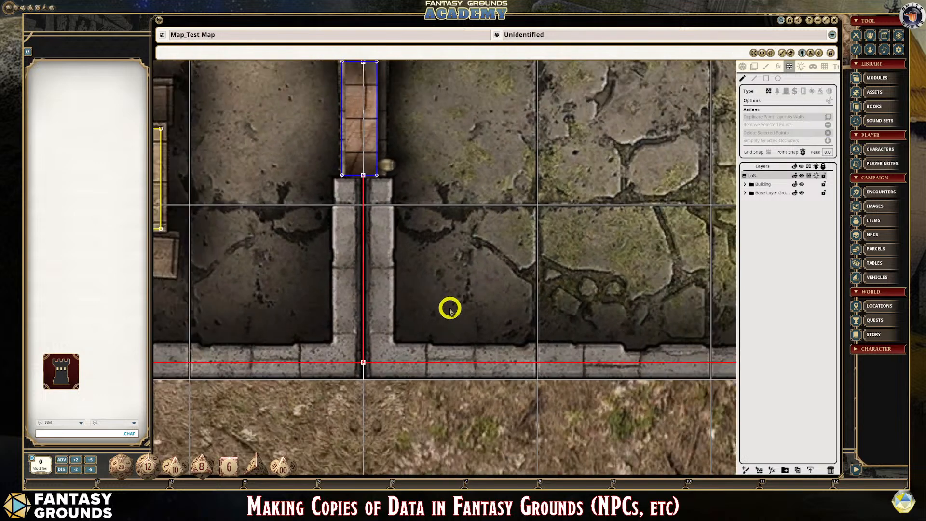
{"action": "scroll", "coordinate": [361, 297], "scroll_direction": "up", "scroll_amount": 1}
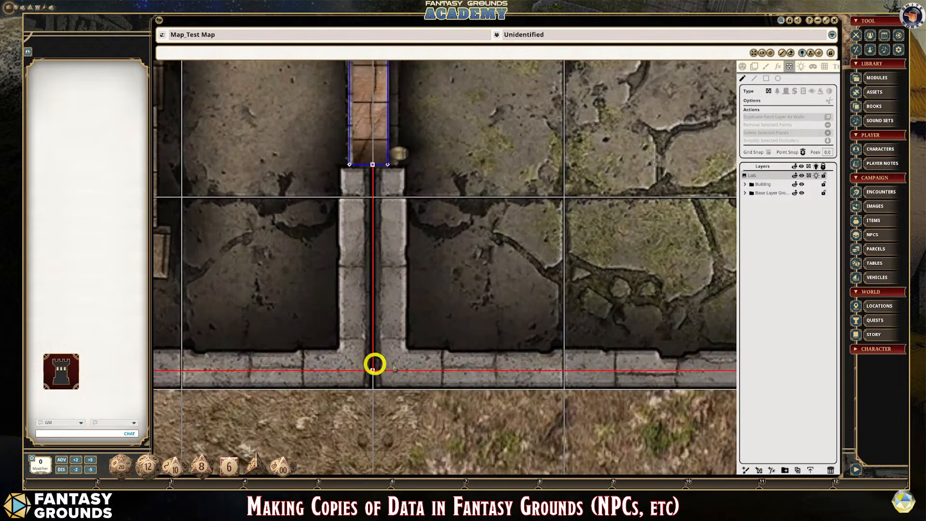
{"action": "scroll", "coordinate": [357, 346], "scroll_direction": "down", "scroll_amount": 2}
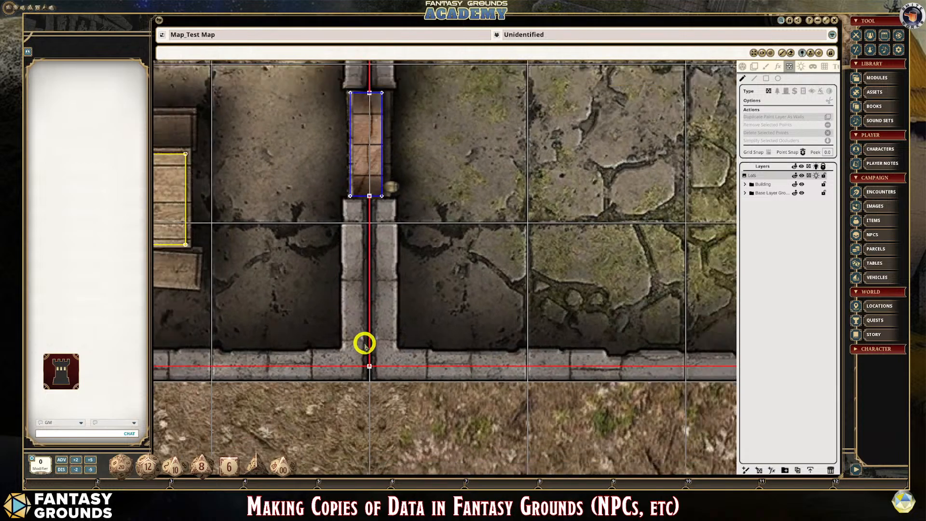
{"action": "scroll", "coordinate": [365, 346], "scroll_direction": "down", "scroll_amount": 4}
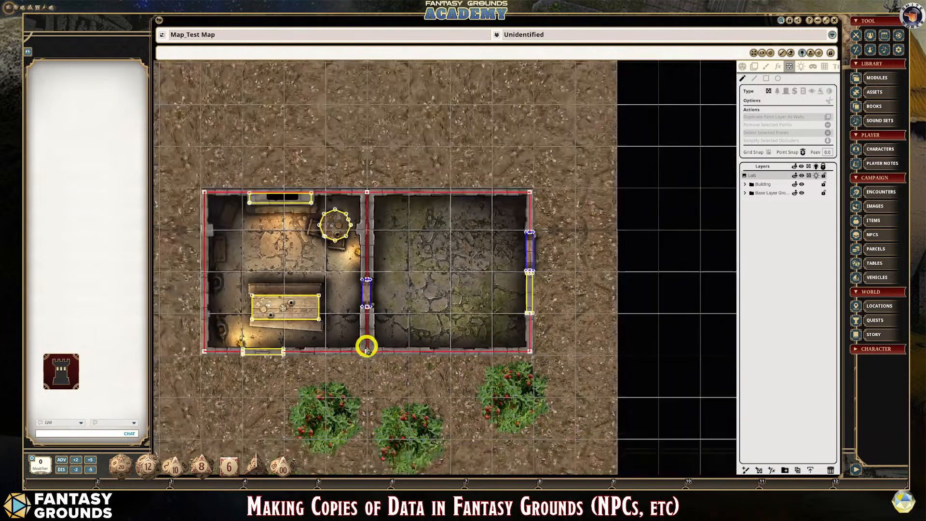
- Try moving the northwest corner of the south wall's window occluder slightly north, and undo the move
{"action": "scroll", "coordinate": [317, 316], "scroll_direction": "up", "scroll_amount": 1}
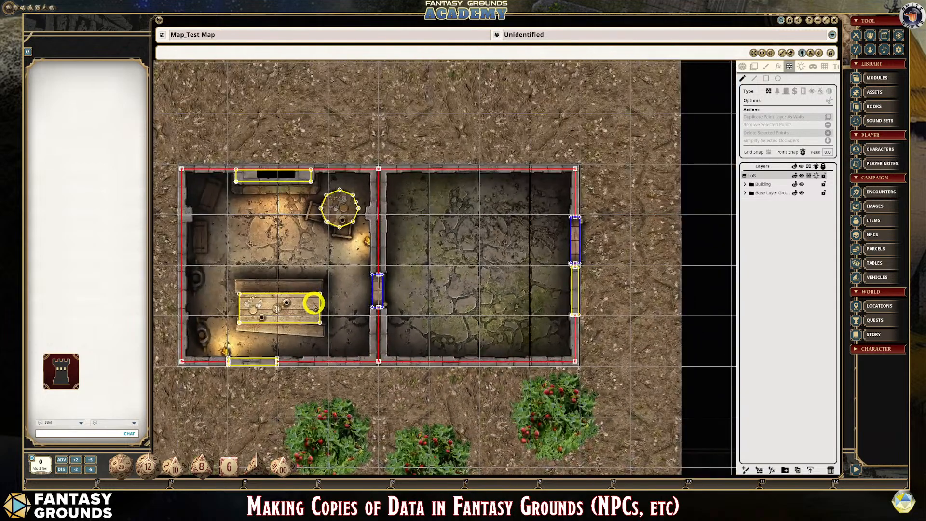
{"action": "scroll", "coordinate": [259, 367], "scroll_direction": "up", "scroll_amount": 3}
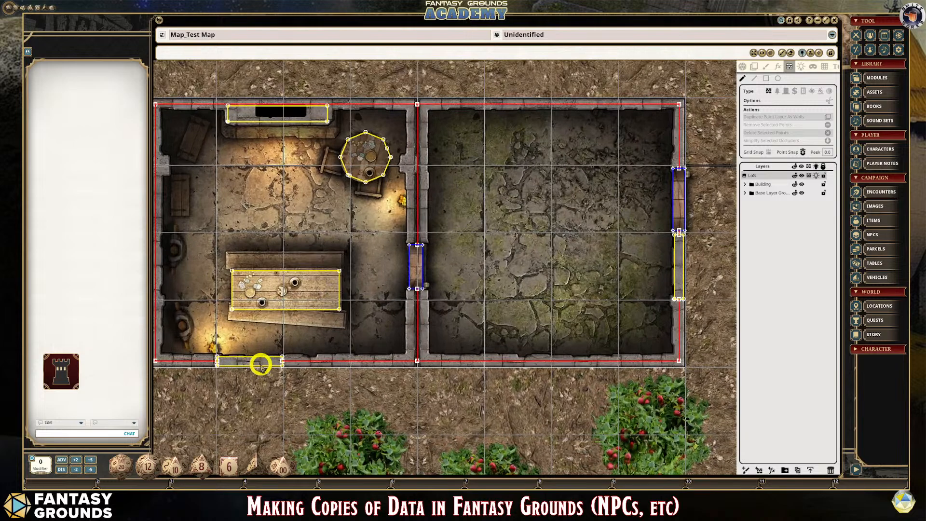
{"action": "scroll", "coordinate": [216, 379], "scroll_direction": "up", "scroll_amount": 3}
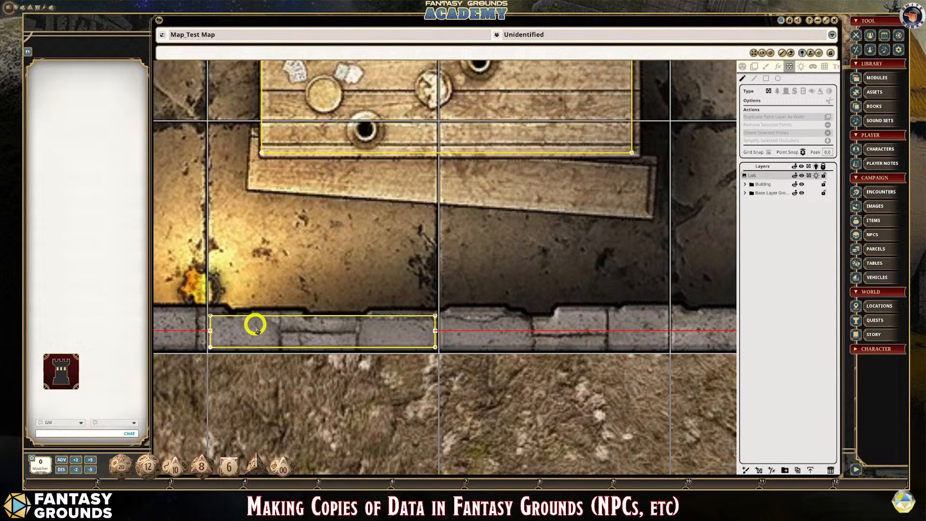
{"action": "scroll", "coordinate": [220, 327], "scroll_direction": "down", "scroll_amount": 3}
{"action": "scroll", "coordinate": [219, 326], "scroll_direction": "up", "scroll_amount": 4}
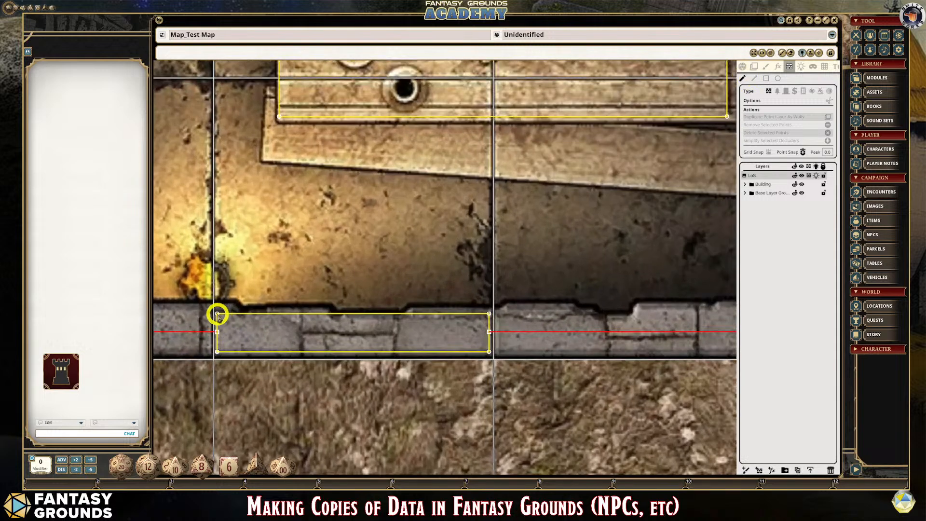
{"action": "left_click_drag", "start_coordinate": [217, 314], "coordinate": [217, 308]}
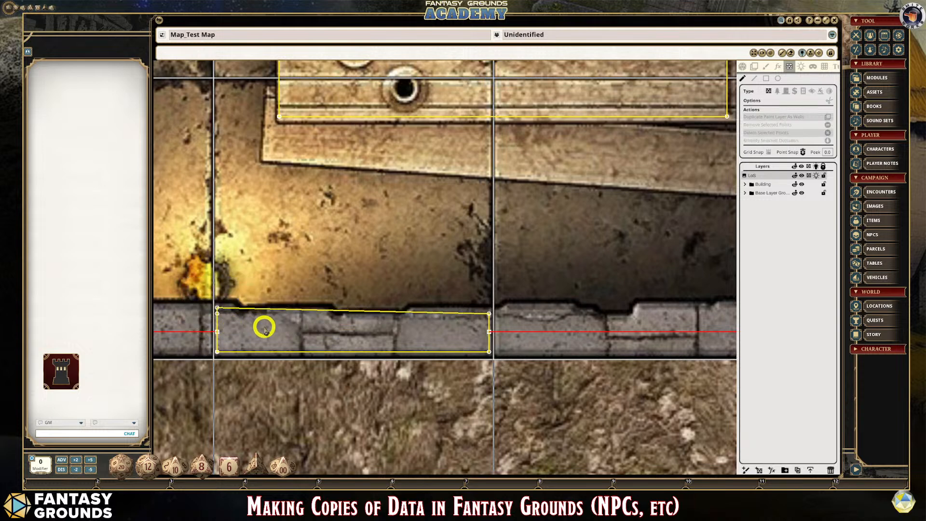
{"action": "key", "text": "ctrl+z"}
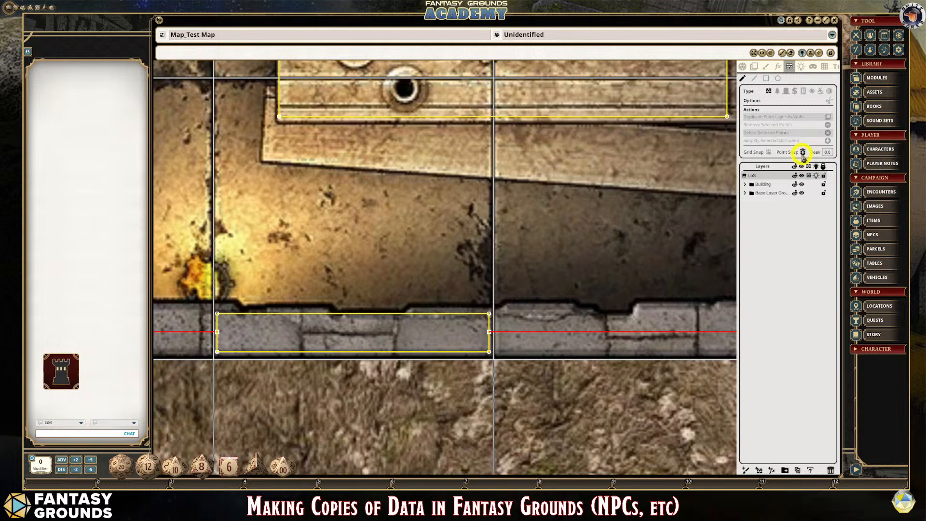
- Turn off Point Snap and move the two north corners of the south wall's window occluder slightly south
{"action": "scroll", "coordinate": [169, 387], "scroll_direction": "up", "scroll_amount": 3}
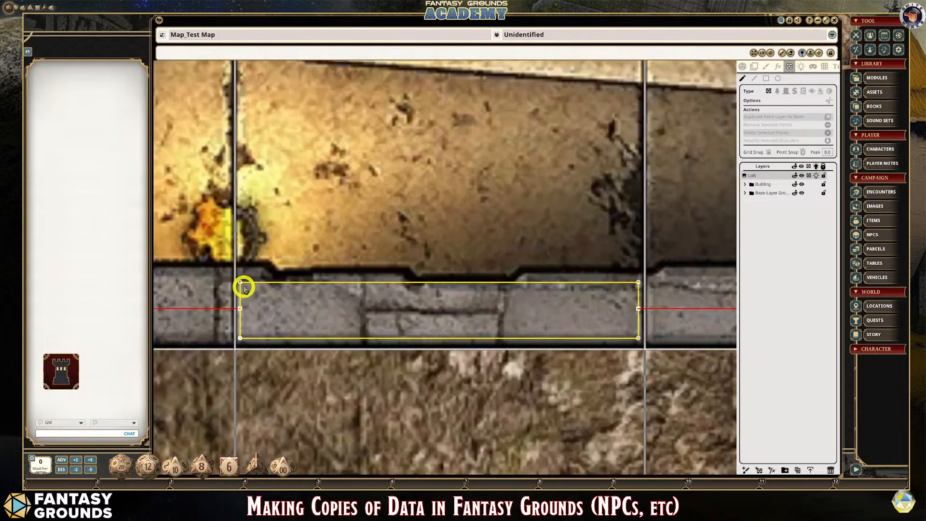
{"action": "left_click_drag", "start_coordinate": [240, 283], "coordinate": [240, 288]}
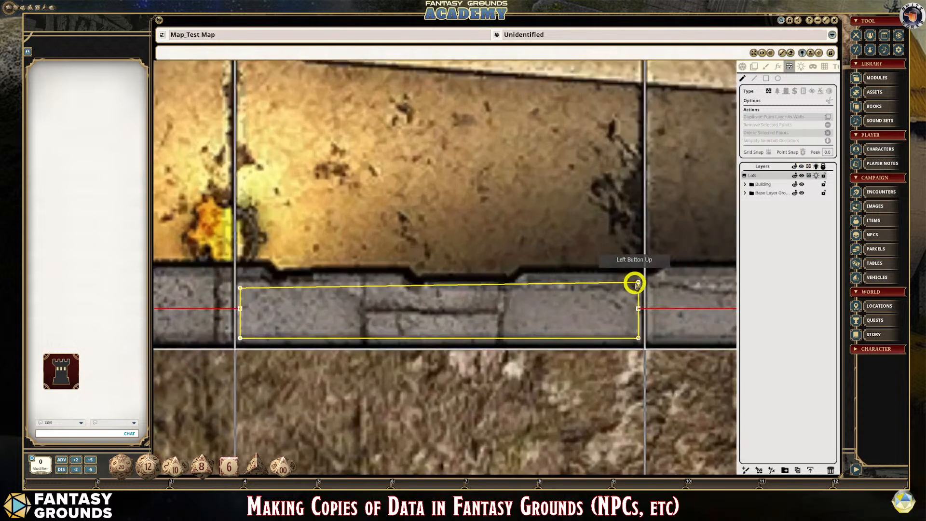
{"action": "left_click_drag", "start_coordinate": [638, 283], "coordinate": [639, 289]}
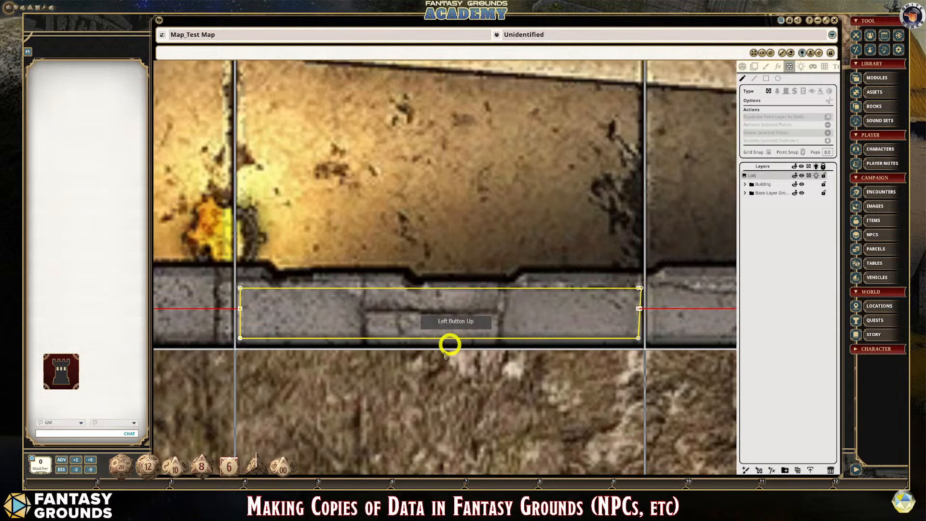
{"action": "scroll", "coordinate": [415, 363], "scroll_direction": "down", "scroll_amount": 2}
{"action": "scroll", "coordinate": [415, 363], "scroll_direction": "down", "scroll_amount": 6}
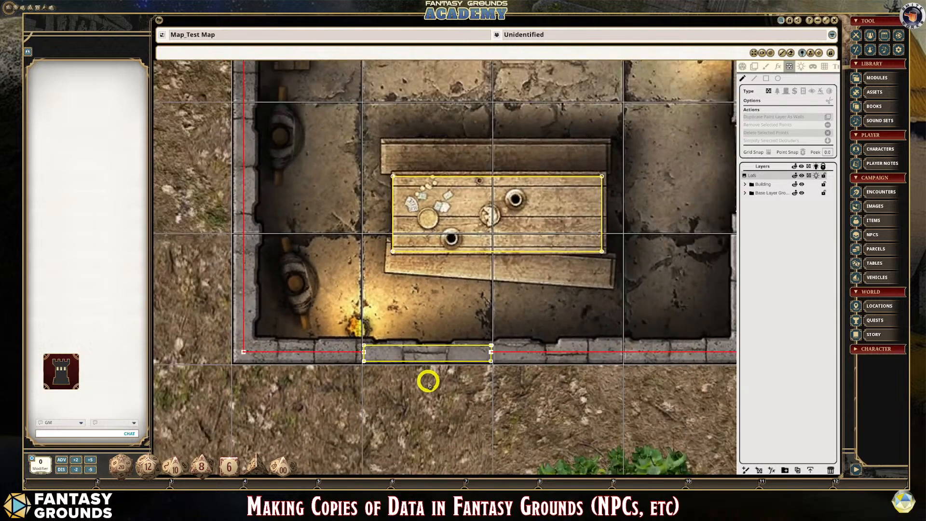
- Move the northwest corner of the long table's occluder slightly east, then try shifting its southwest corner east and undo that move
{"action": "scroll", "coordinate": [428, 381], "scroll_direction": "up", "scroll_amount": 1}
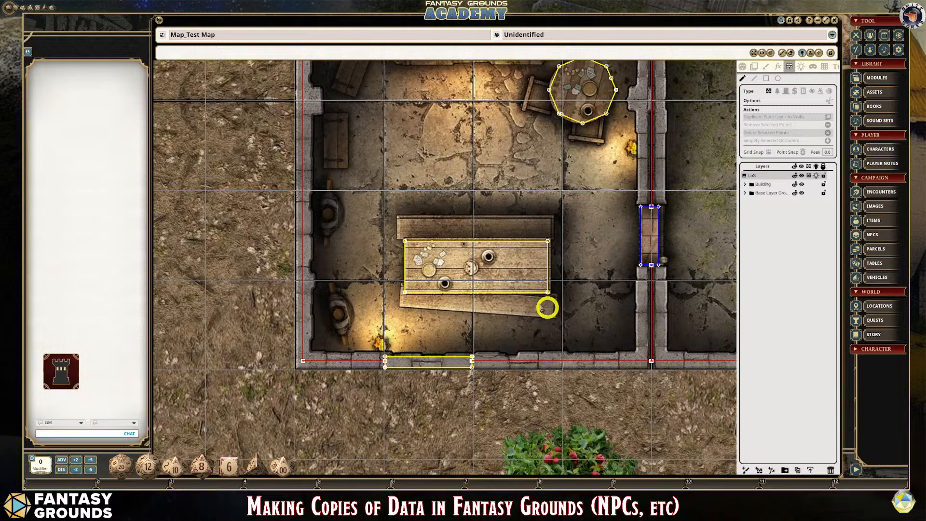
{"action": "scroll", "coordinate": [401, 281], "scroll_direction": "up", "scroll_amount": 6}
{"action": "scroll", "coordinate": [406, 297], "scroll_direction": "up", "scroll_amount": 3}
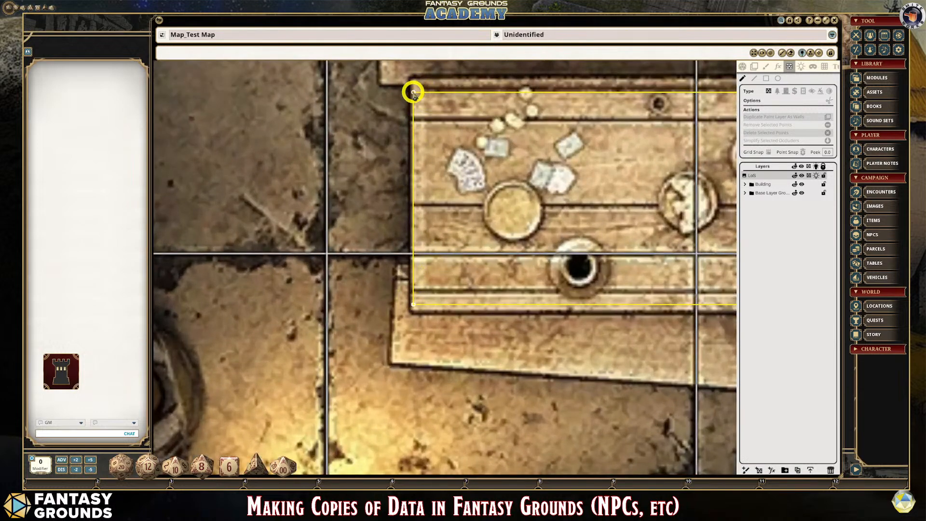
{"action": "left_click_drag", "start_coordinate": [413, 91], "coordinate": [422, 90]}
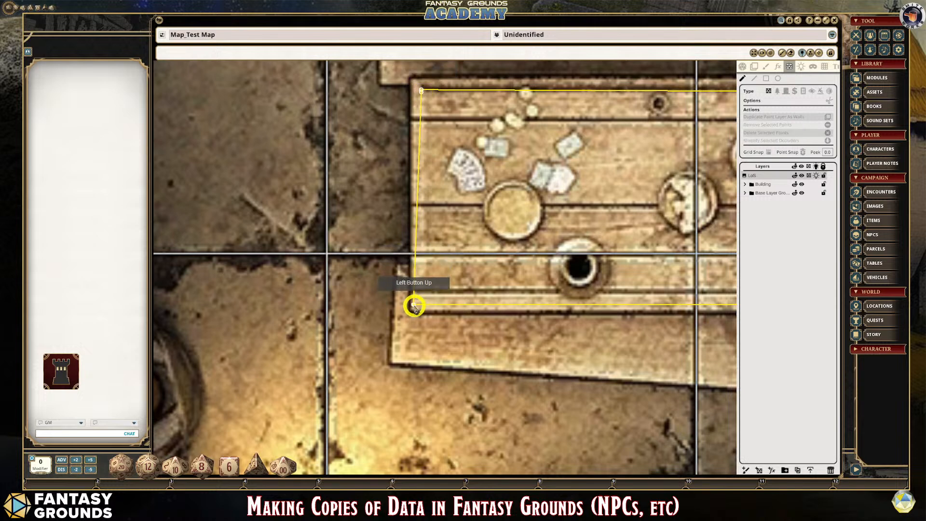
{"action": "left_click_drag", "start_coordinate": [414, 306], "coordinate": [425, 304]}
{"action": "key", "text": "ctrl+z"}
{"action": "key", "text": "ctrl+z"}
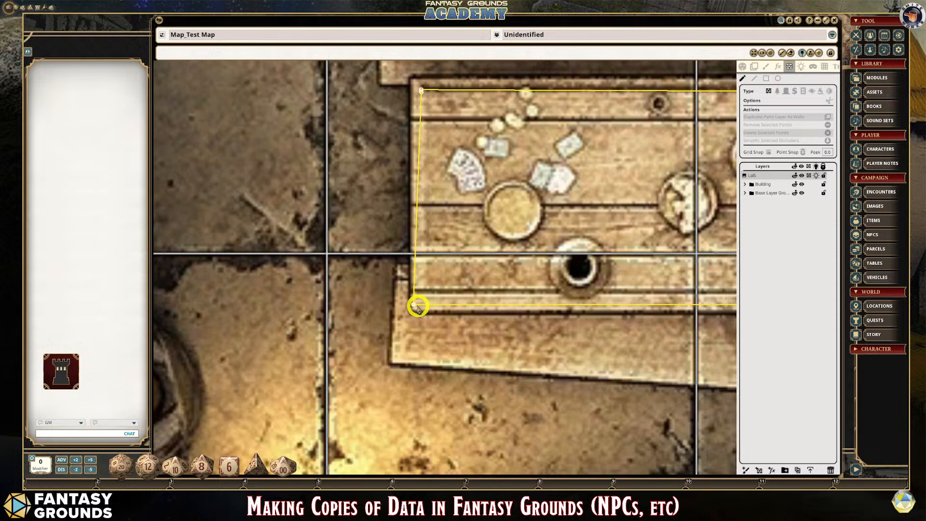
- Remove the extra south wall point lying just inside the east edge of the south wall's window occluder
{"action": "scroll", "coordinate": [613, 237], "scroll_direction": "down", "scroll_amount": 1}
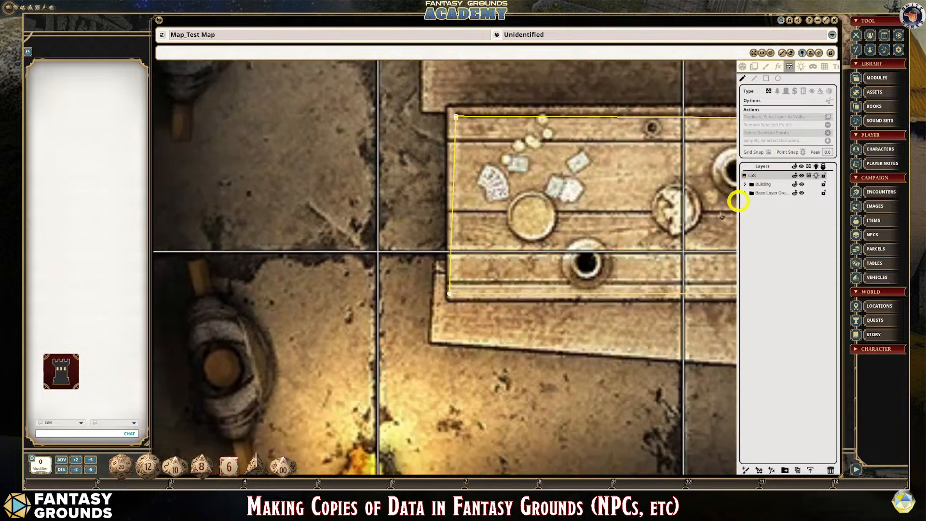
{"action": "scroll", "coordinate": [661, 207], "scroll_direction": "down", "scroll_amount": 4}
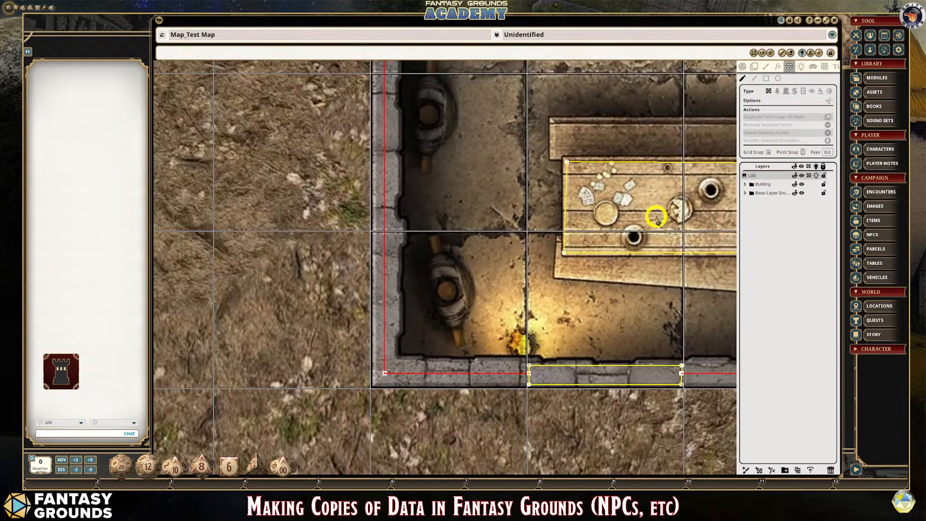
{"action": "scroll", "coordinate": [679, 353], "scroll_direction": "up", "scroll_amount": 4}
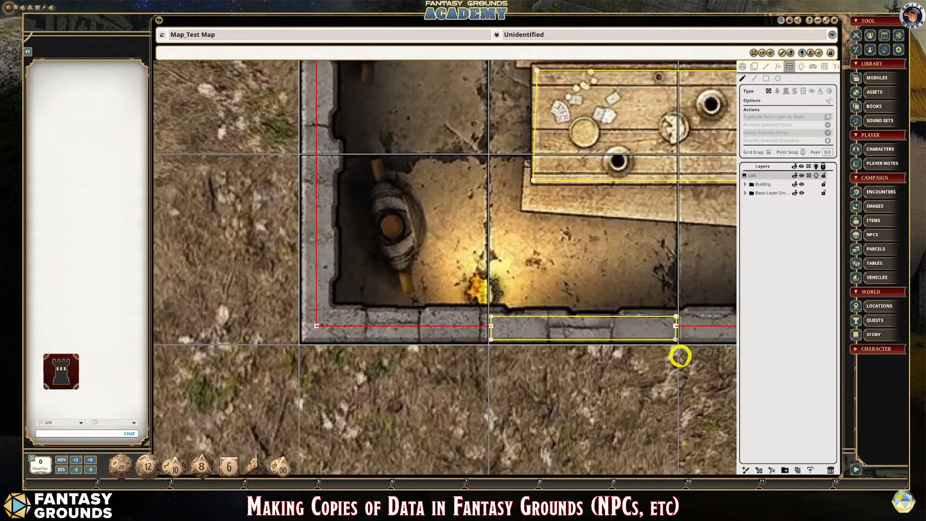
{"action": "scroll", "coordinate": [683, 291], "scroll_direction": "up", "scroll_amount": 6}
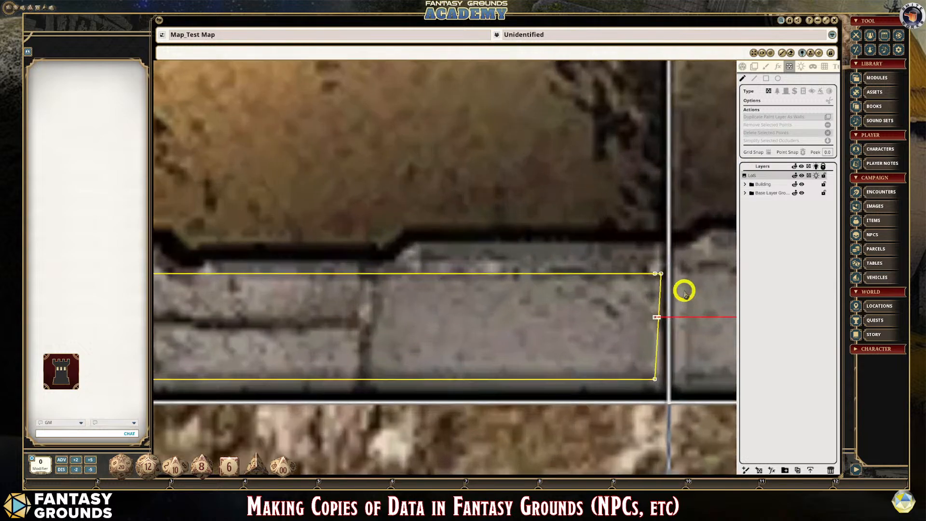
{"action": "scroll", "coordinate": [649, 331], "scroll_direction": "up", "scroll_amount": 3}
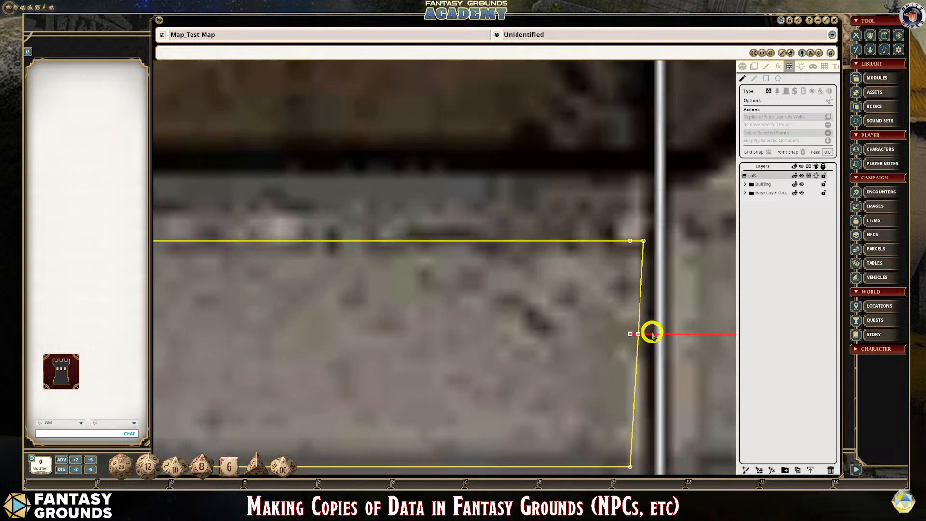
{"action": "left_click", "coordinate": [621, 327]}
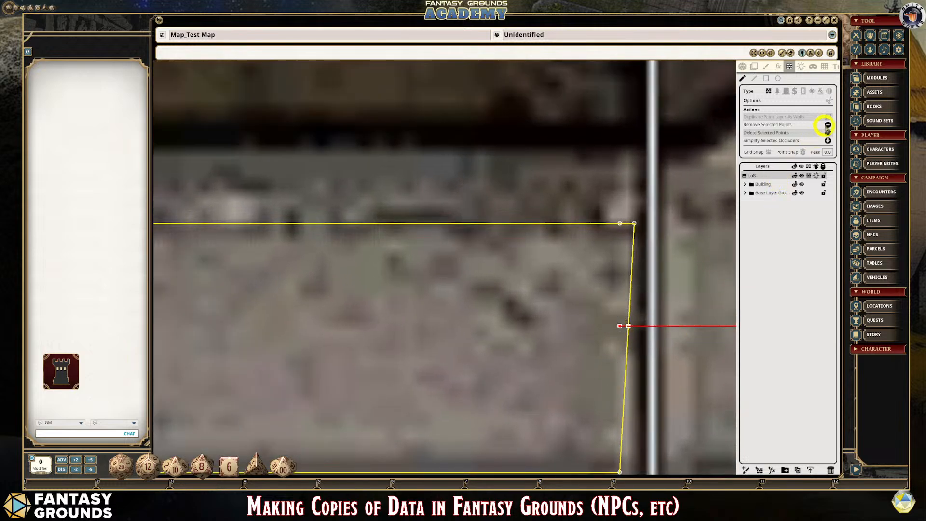
{"action": "left_click", "coordinate": [827, 124]}
{"action": "scroll", "coordinate": [610, 362], "scroll_direction": "down", "scroll_amount": 5}
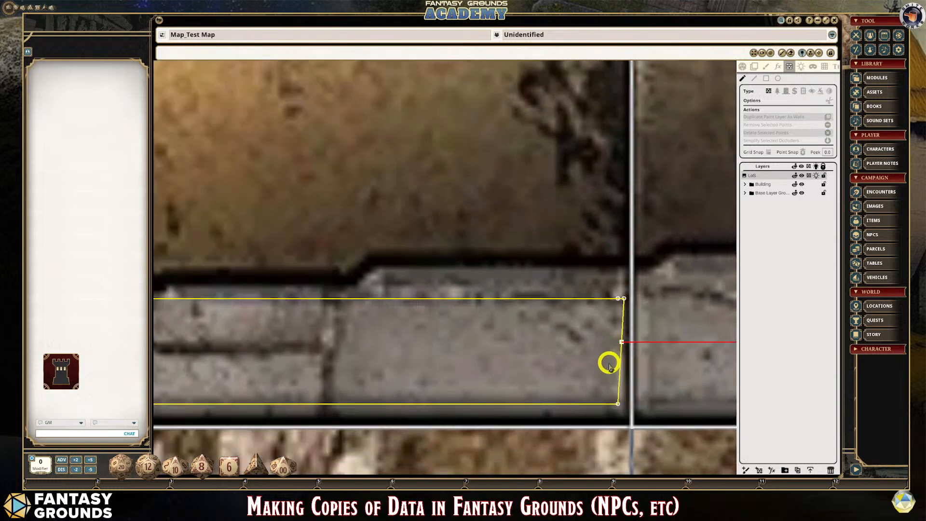
{"action": "scroll", "coordinate": [607, 379], "scroll_direction": "down", "scroll_amount": 2}
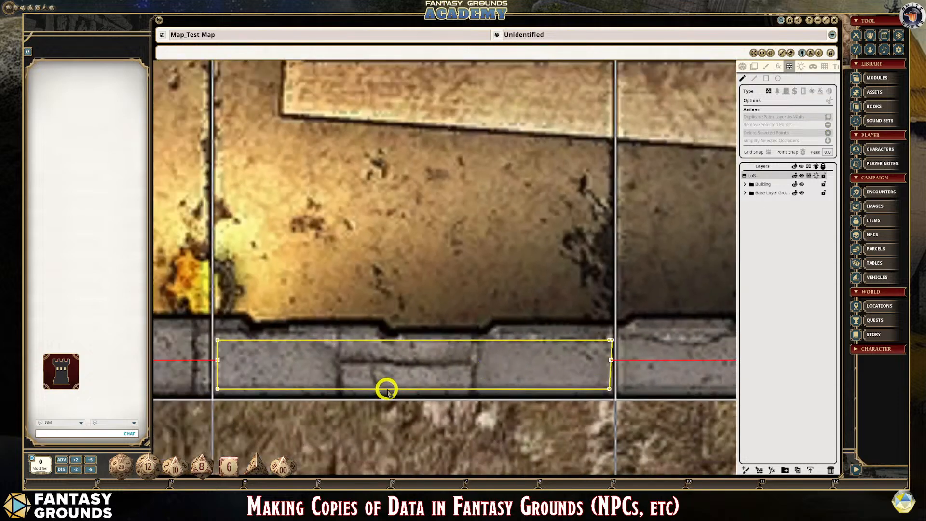
- Draw a closed five-point terrain occluder around the middle of the northern rounded prop against the room's west wall
{"action": "scroll", "coordinate": [585, 380], "scroll_direction": "down", "scroll_amount": 6}
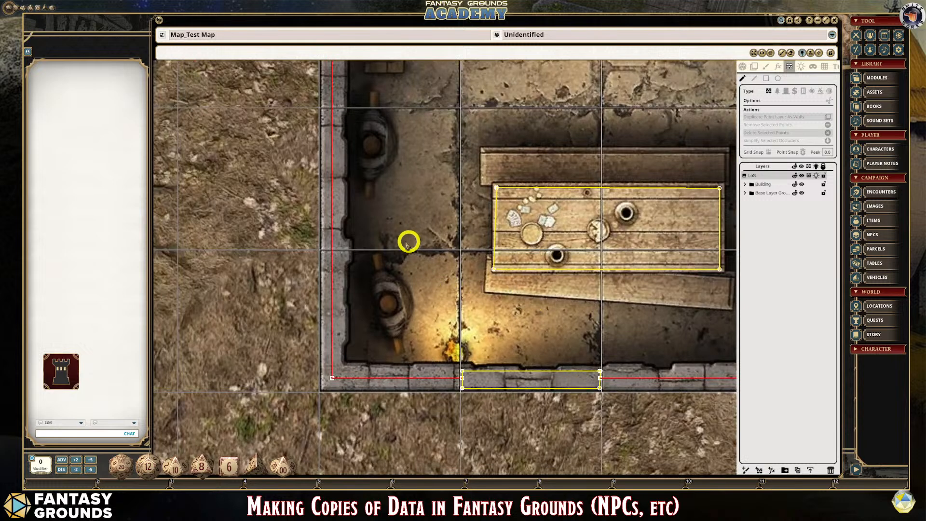
{"action": "scroll", "coordinate": [391, 296], "scroll_direction": "up", "scroll_amount": 2}
{"action": "scroll", "coordinate": [385, 296], "scroll_direction": "down", "scroll_amount": 5}
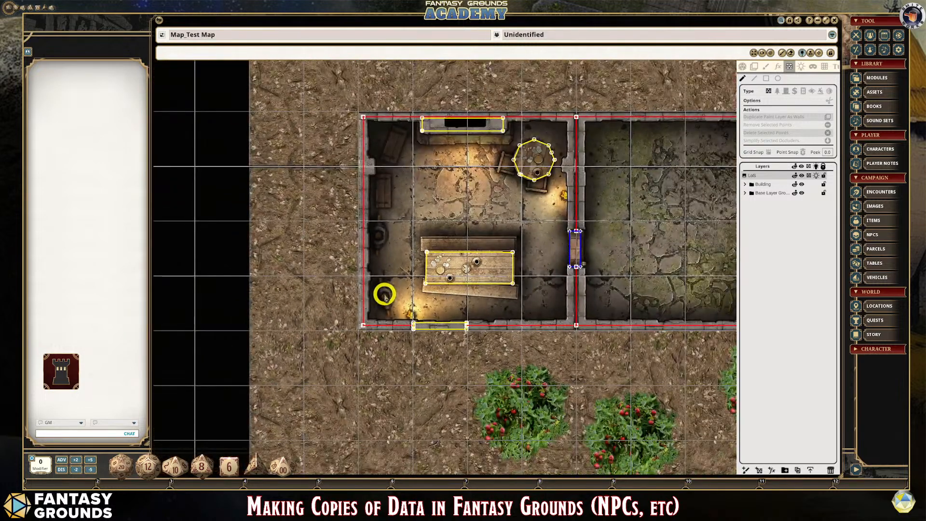
{"action": "scroll", "coordinate": [385, 295], "scroll_direction": "up", "scroll_amount": 1}
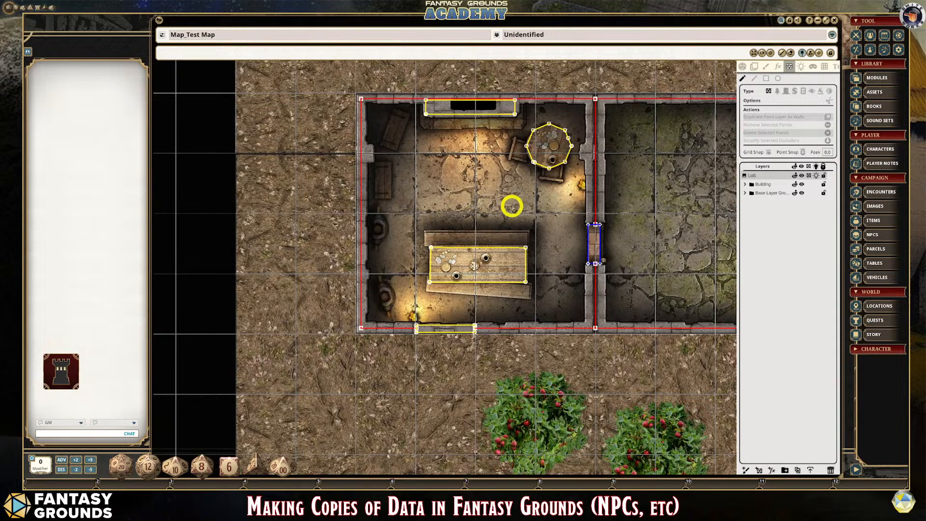
{"action": "scroll", "coordinate": [380, 281], "scroll_direction": "up", "scroll_amount": 4}
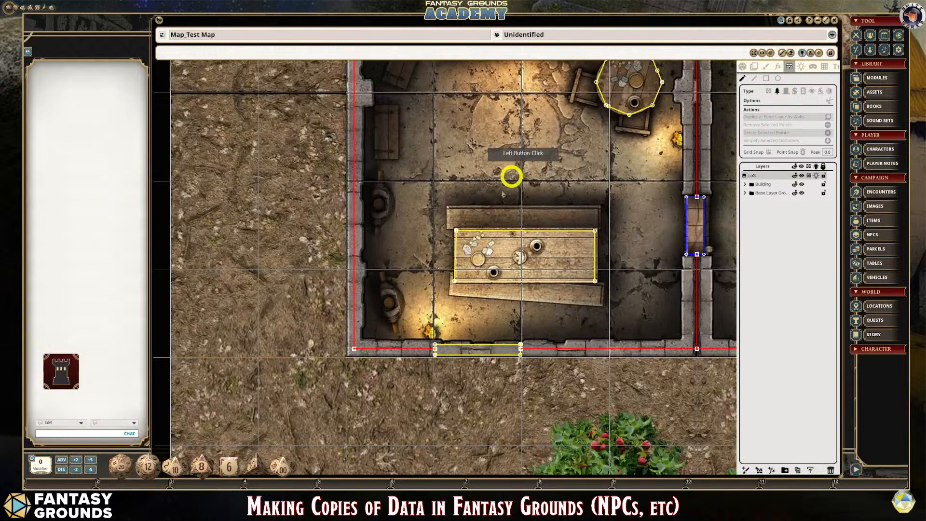
{"action": "scroll", "coordinate": [368, 289], "scroll_direction": "up", "scroll_amount": 2}
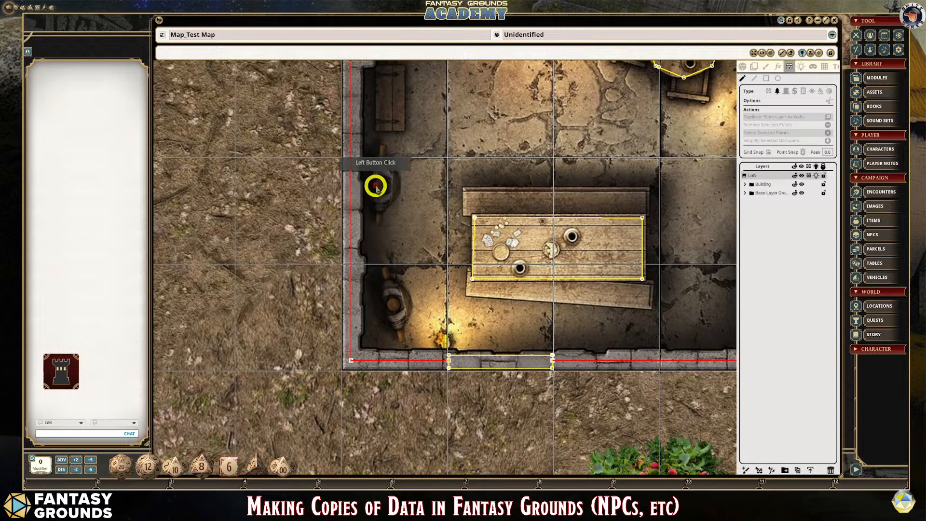
{"action": "left_click", "coordinate": [755, 79]}
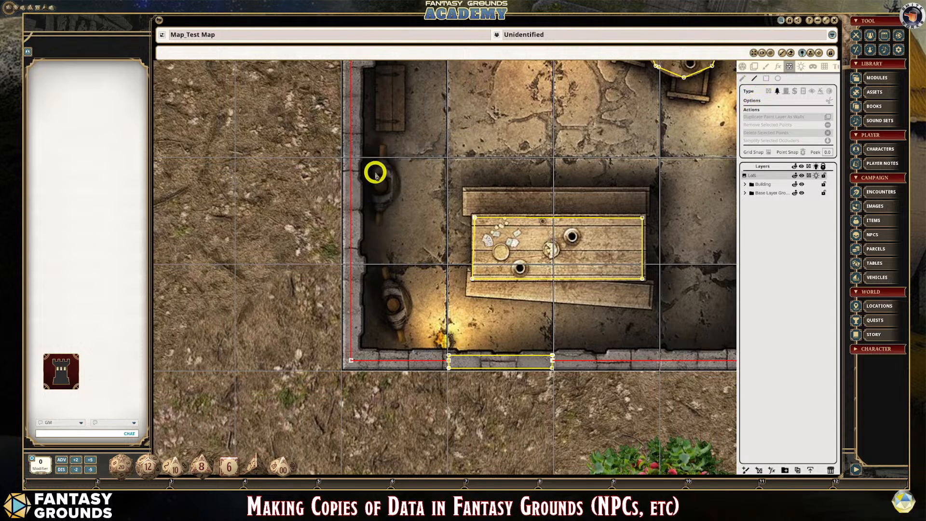
{"action": "left_click", "coordinate": [373, 181]}
{"action": "left_click", "coordinate": [378, 200]}
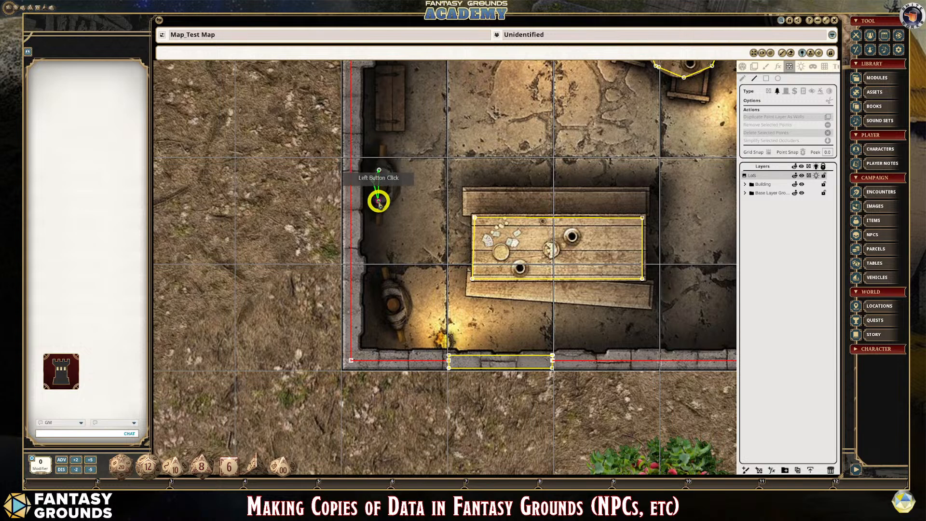
{"action": "double_click", "coordinate": [386, 176]}
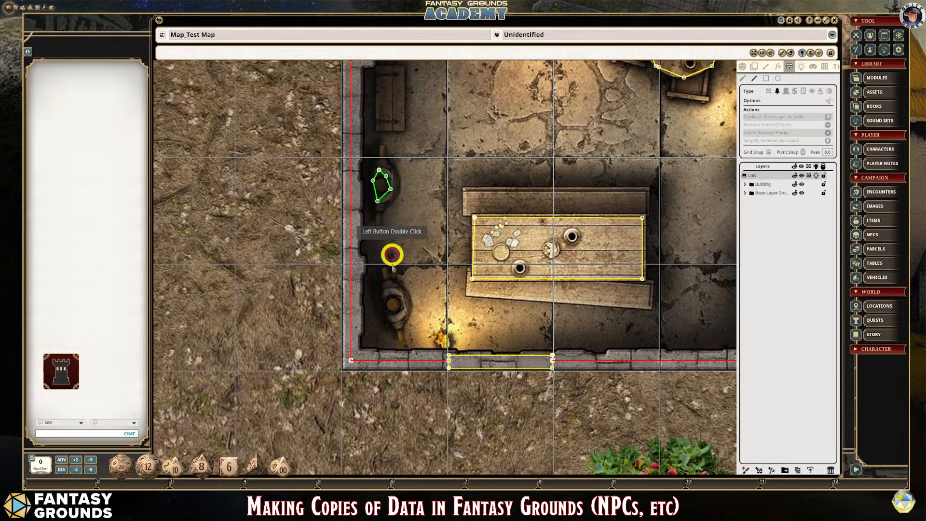
- Draw a closed terrain occluder around the middle of the southern rounded prop near the room's southwest corner
{"action": "left_click", "coordinate": [386, 291]}
{"action": "left_click", "coordinate": [381, 300]}
{"action": "left_click", "coordinate": [383, 305]}
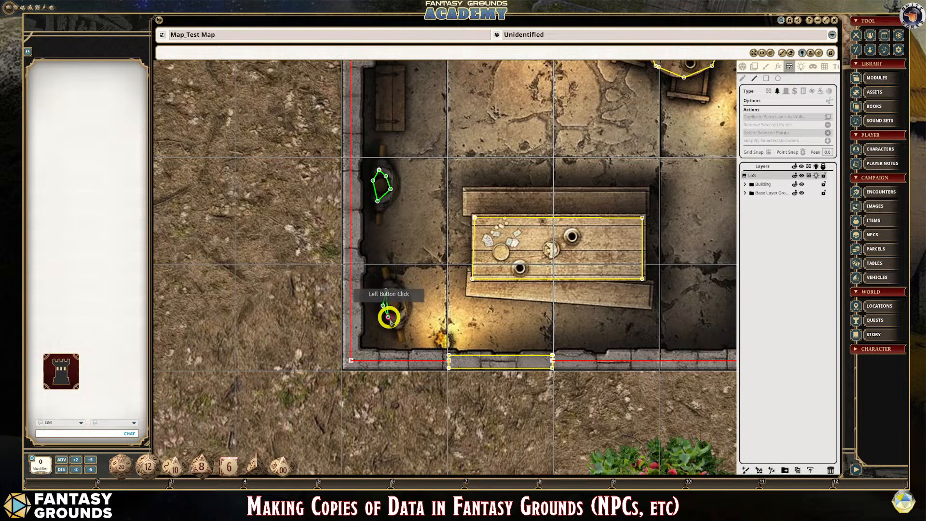
{"action": "left_click", "coordinate": [395, 324]}
{"action": "left_click", "coordinate": [405, 312]}
{"action": "double_click", "coordinate": [395, 294]}
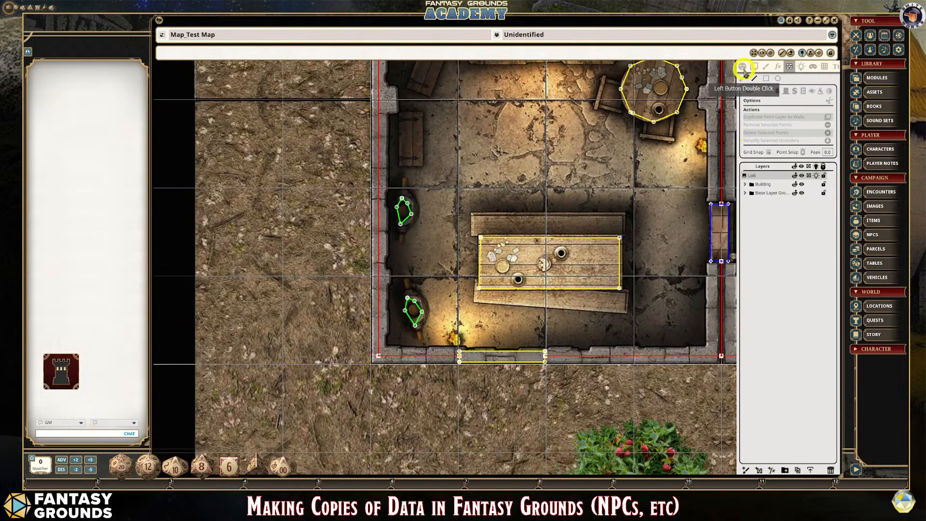
- Leave occluder editing and enable line-of-sight, lighting and the player vision preview for the map
{"action": "left_click", "coordinate": [743, 66]}
{"action": "left_click", "coordinate": [834, 129]}
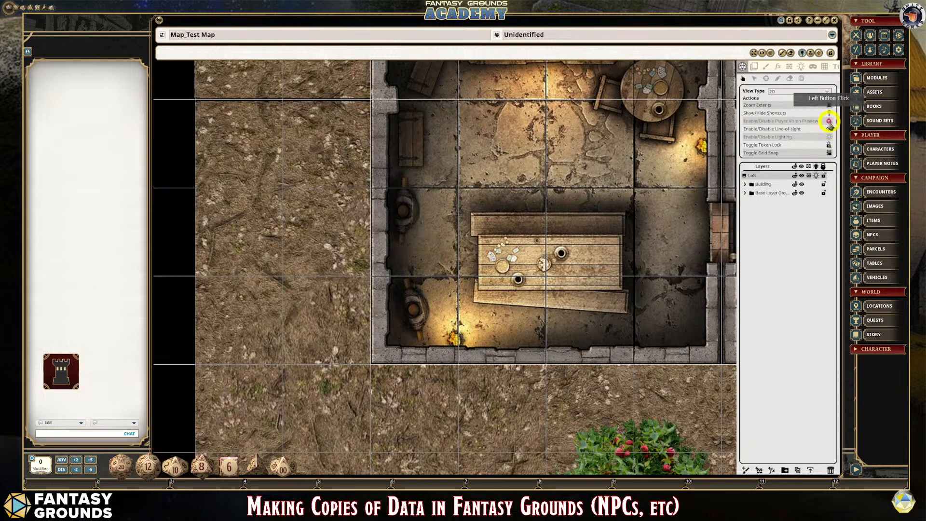
{"action": "left_click", "coordinate": [830, 138]}
- Examine the shadows cast by the two rounded props along the west wall and by the building's outer walls
{"action": "scroll", "coordinate": [451, 264], "scroll_direction": "up", "scroll_amount": 2}
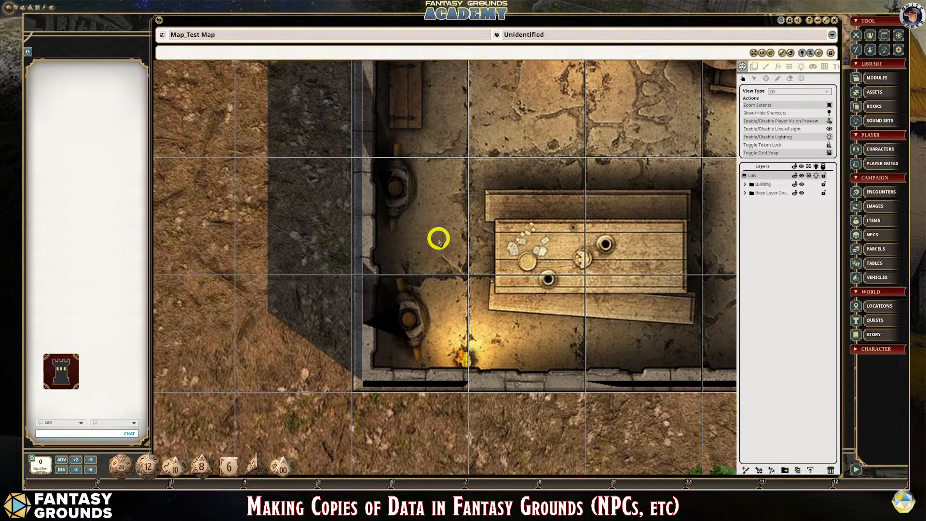
{"action": "scroll", "coordinate": [399, 193], "scroll_direction": "down", "scroll_amount": 2}
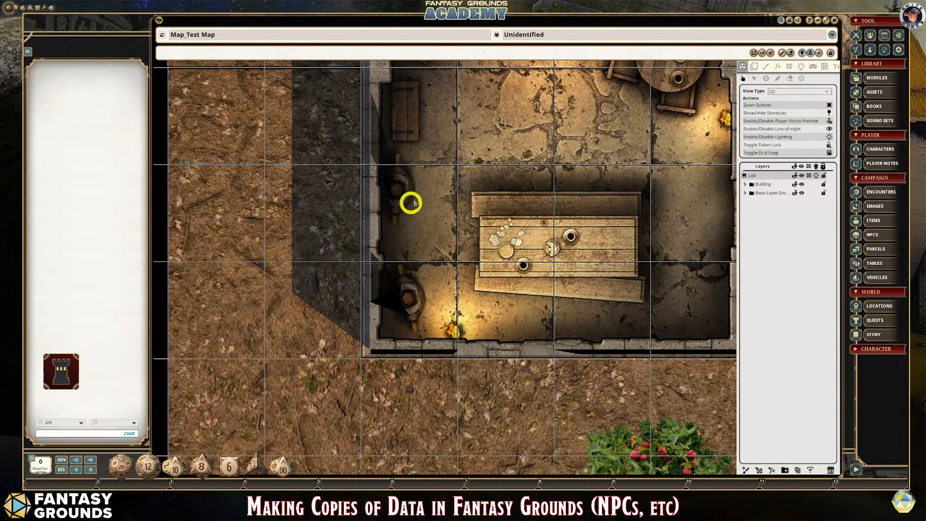
{"action": "scroll", "coordinate": [412, 202], "scroll_direction": "down", "scroll_amount": 2}
{"action": "scroll", "coordinate": [410, 226], "scroll_direction": "down", "scroll_amount": 1}
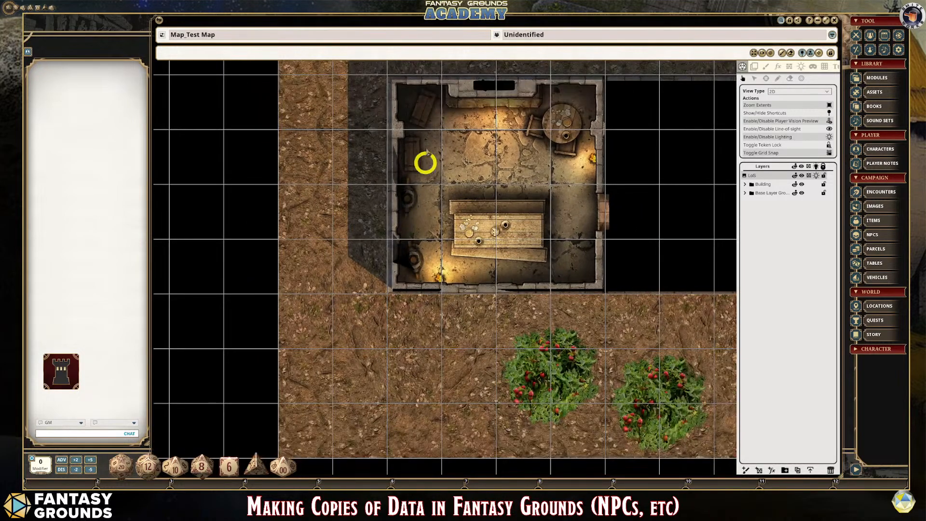
{"action": "scroll", "coordinate": [442, 241], "scroll_direction": "up", "scroll_amount": 2}
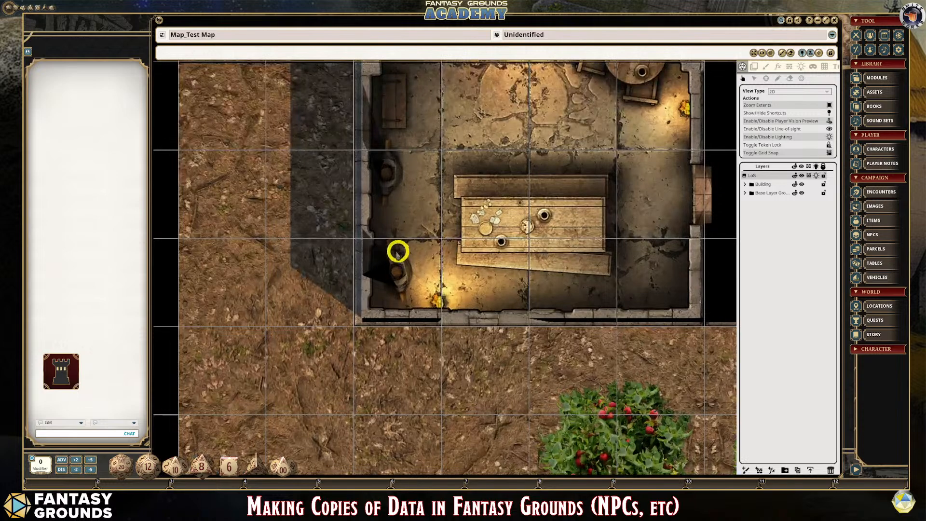
{"action": "scroll", "coordinate": [418, 223], "scroll_direction": "down", "scroll_amount": 3}
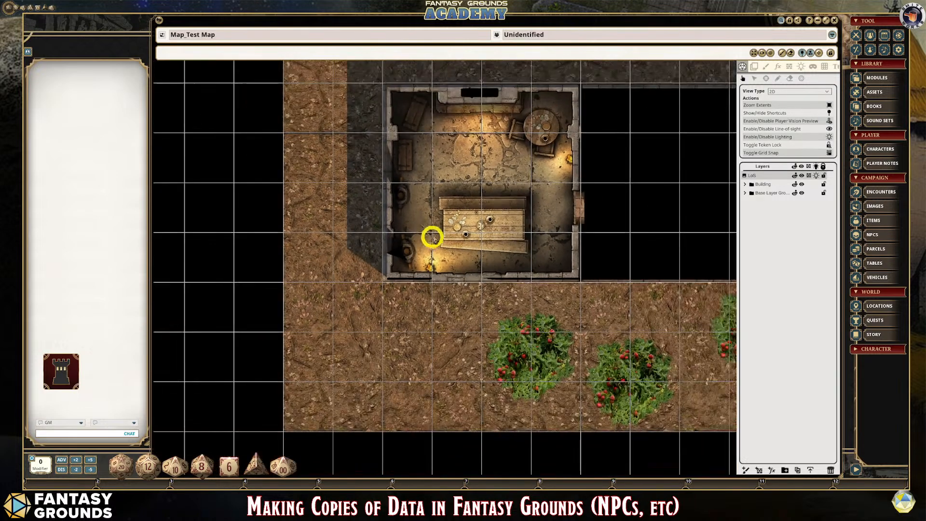
{"action": "left_click_drag", "start_coordinate": [487, 143], "coordinate": [486, 144]}
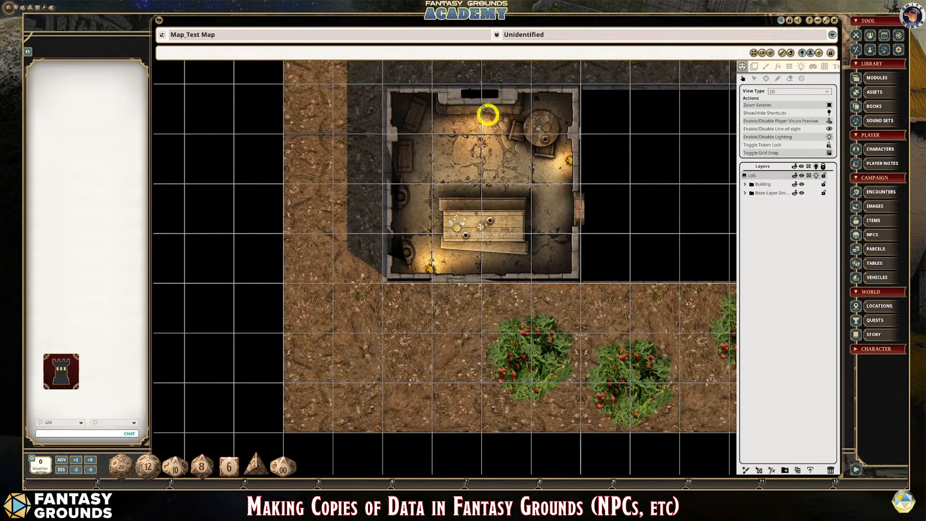
- Inspect the round table and fireplace occluders in the lit preview, trying the fireplace's window toggle
{"action": "scroll", "coordinate": [476, 94], "scroll_direction": "up", "scroll_amount": 1}
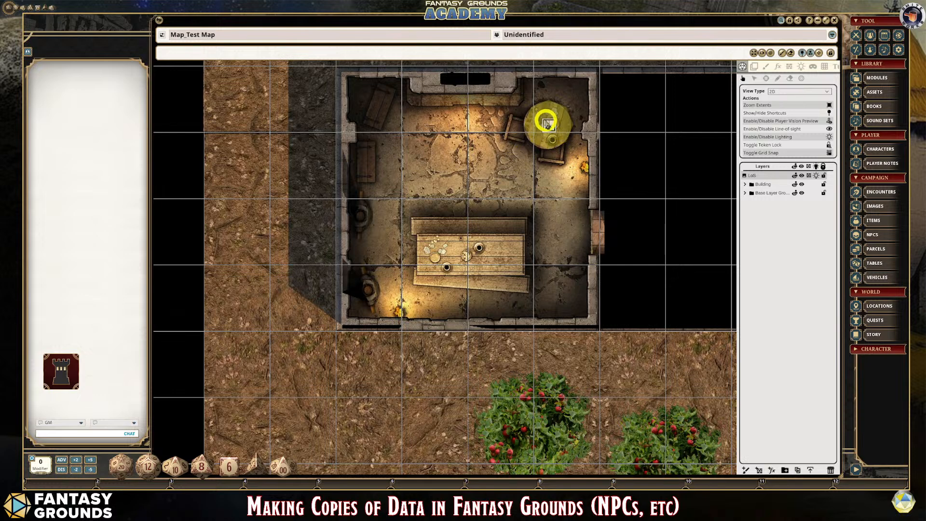
{"action": "scroll", "coordinate": [507, 164], "scroll_direction": "down", "scroll_amount": 1}
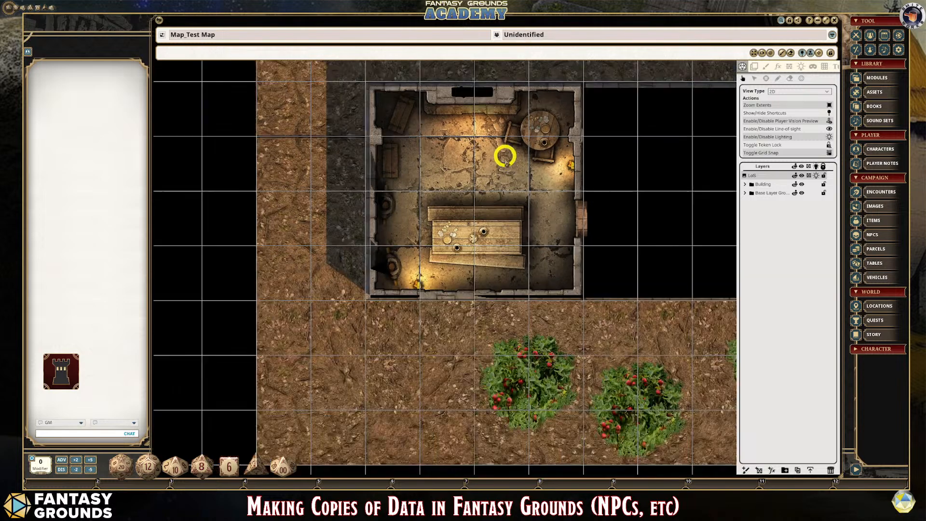
{"action": "scroll", "coordinate": [587, 128], "scroll_direction": "up", "scroll_amount": 1}
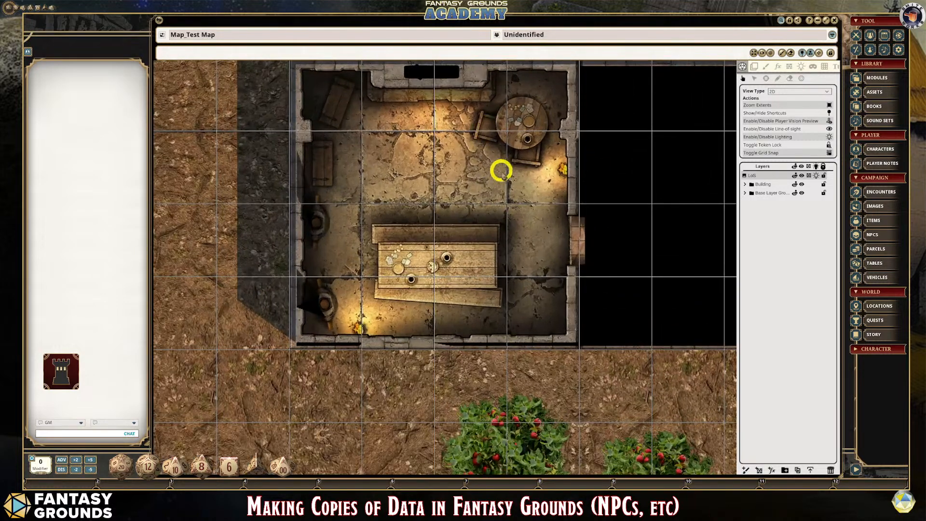
{"action": "scroll", "coordinate": [500, 167], "scroll_direction": "down", "scroll_amount": 1}
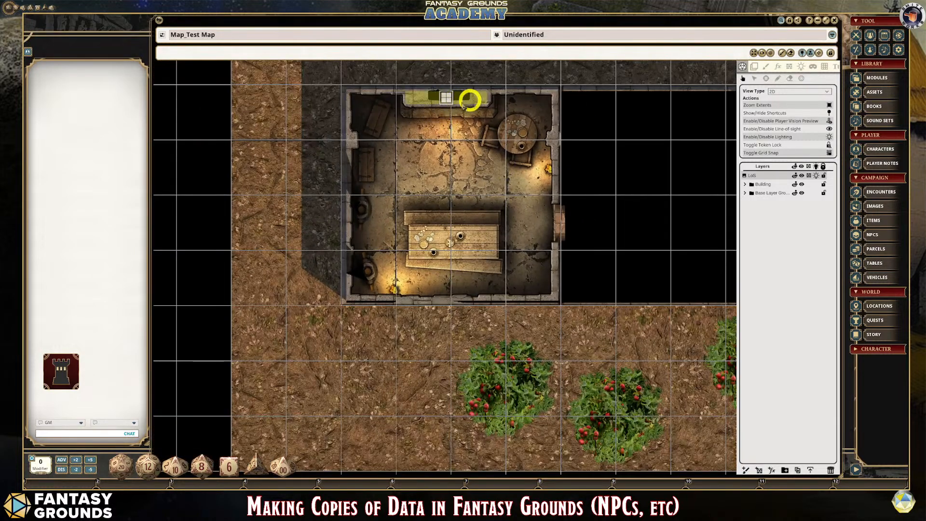
{"action": "left_click", "coordinate": [447, 98]}
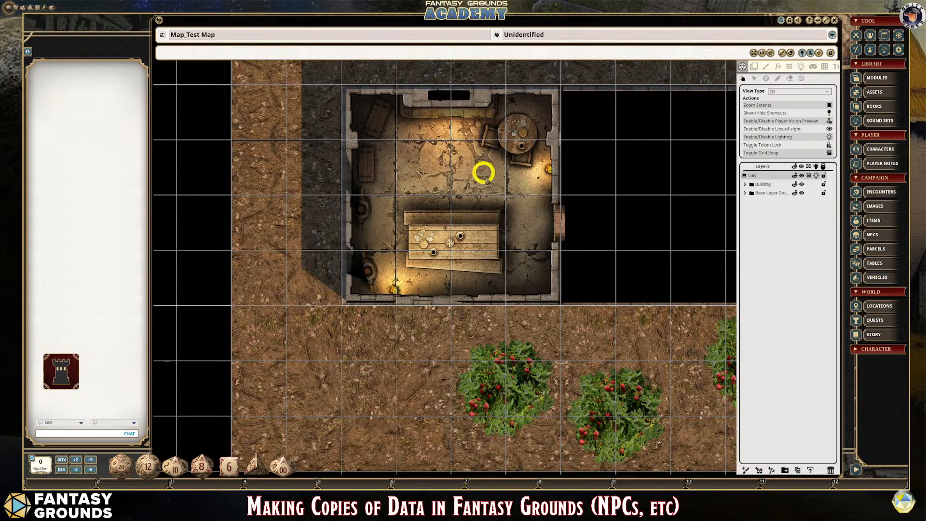
{"action": "scroll", "coordinate": [458, 89], "scroll_direction": "up", "scroll_amount": 1}
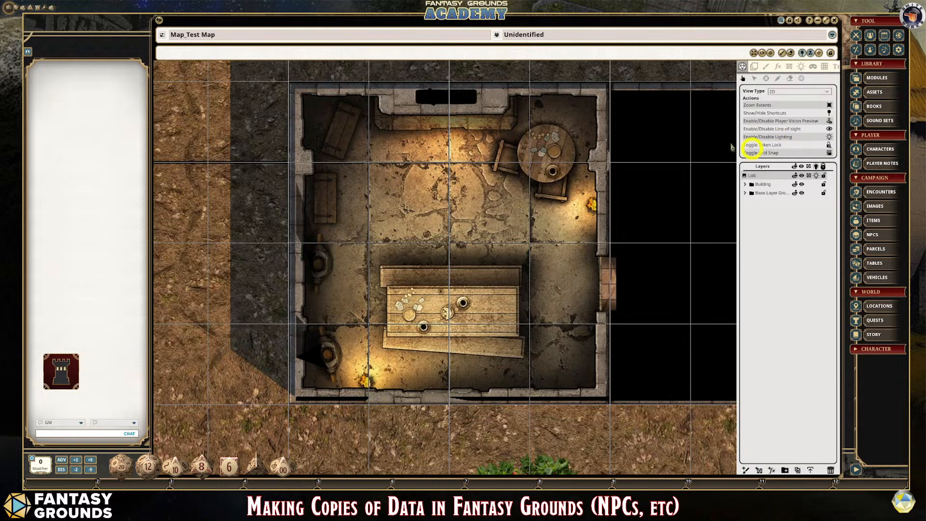
{"action": "scroll", "coordinate": [463, 88], "scroll_direction": "up", "scroll_amount": 1}
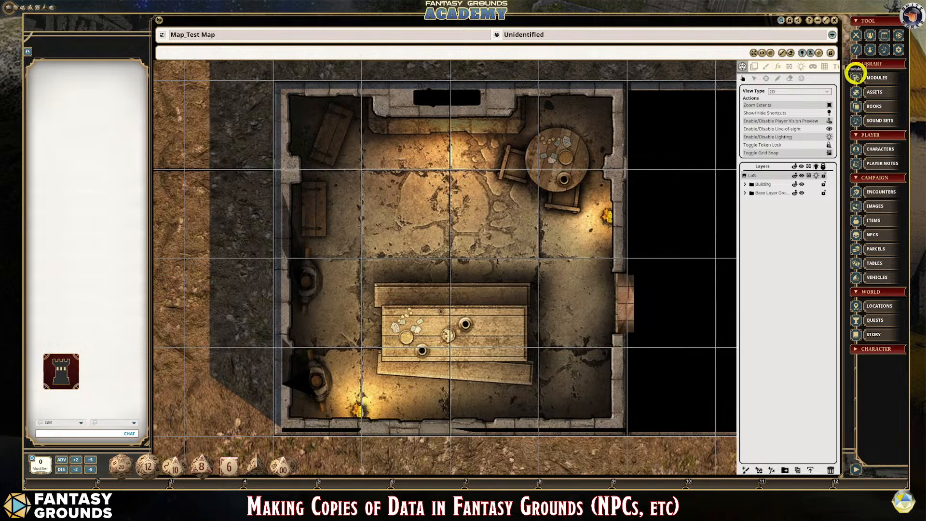
- Search the image assets for "animated fire" and move the asset browser clear of the map
{"action": "left_click", "coordinate": [888, 99]}
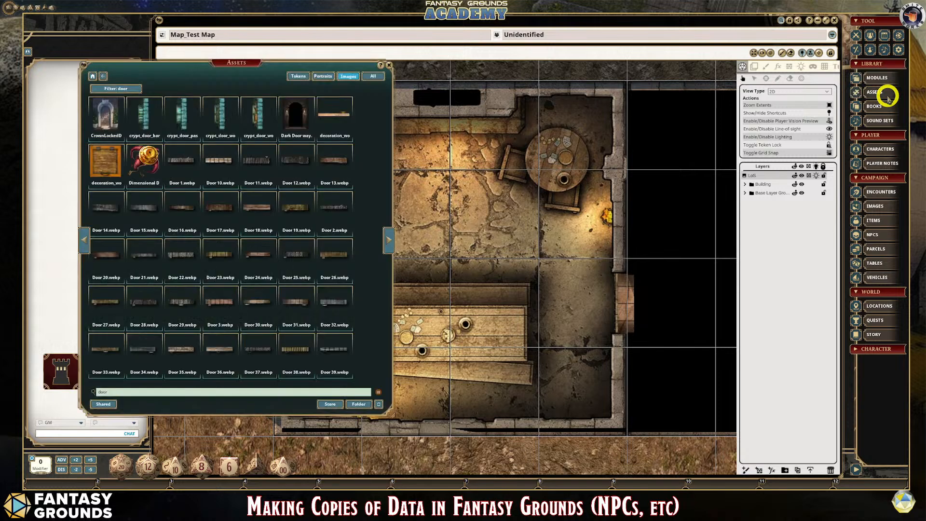
{"action": "left_click", "coordinate": [128, 389]}
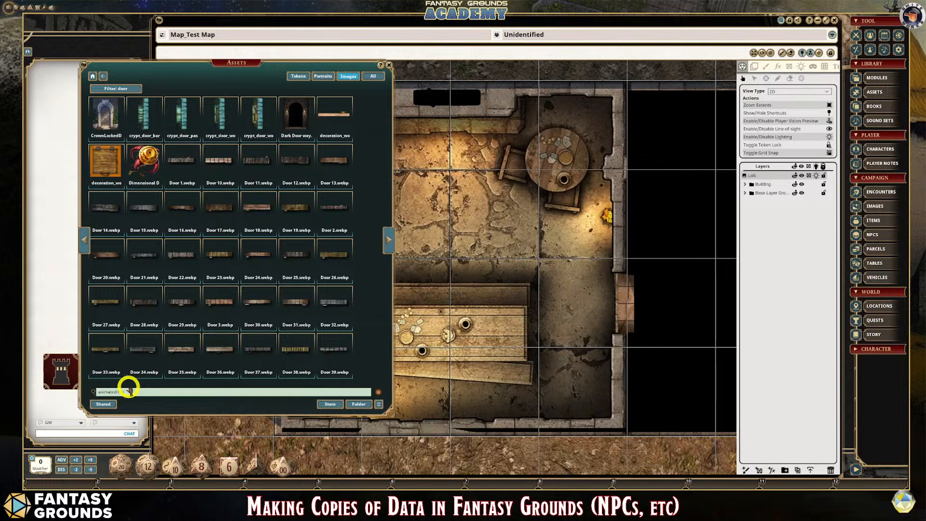
{"action": "type", "text": "animated fire"}
{"action": "key", "text": "Return"}
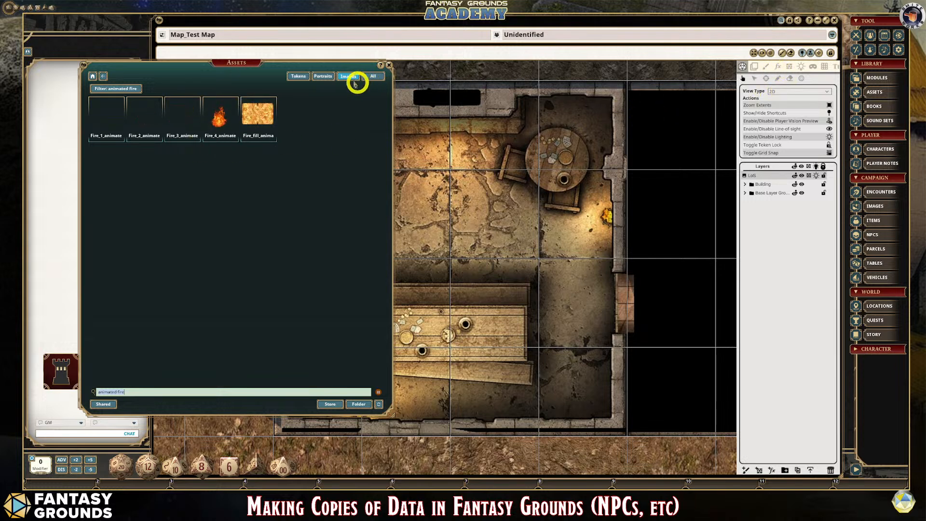
{"action": "left_click_drag", "start_coordinate": [323, 64], "coordinate": [264, 53]}
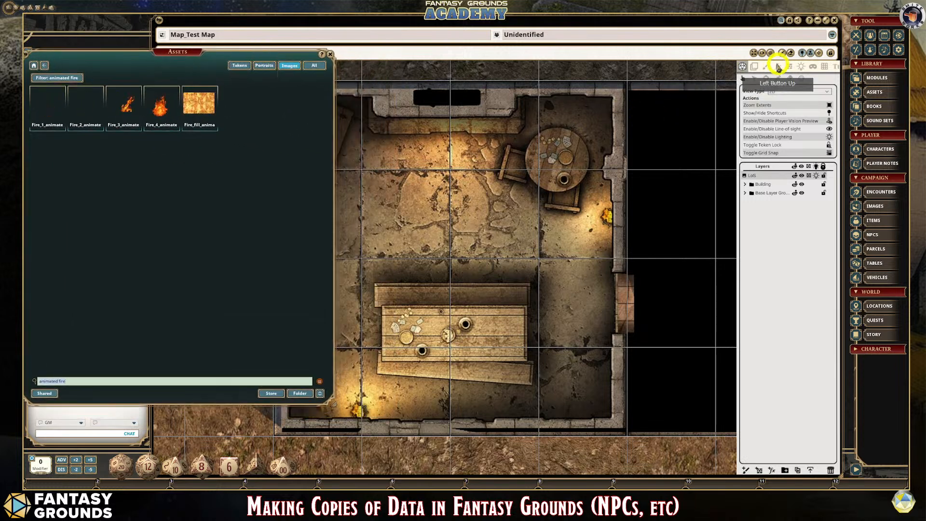
- Start stamping tiles on the map and load the Fire_4 animated decoration as the tile image
{"action": "left_click", "coordinate": [756, 67]}
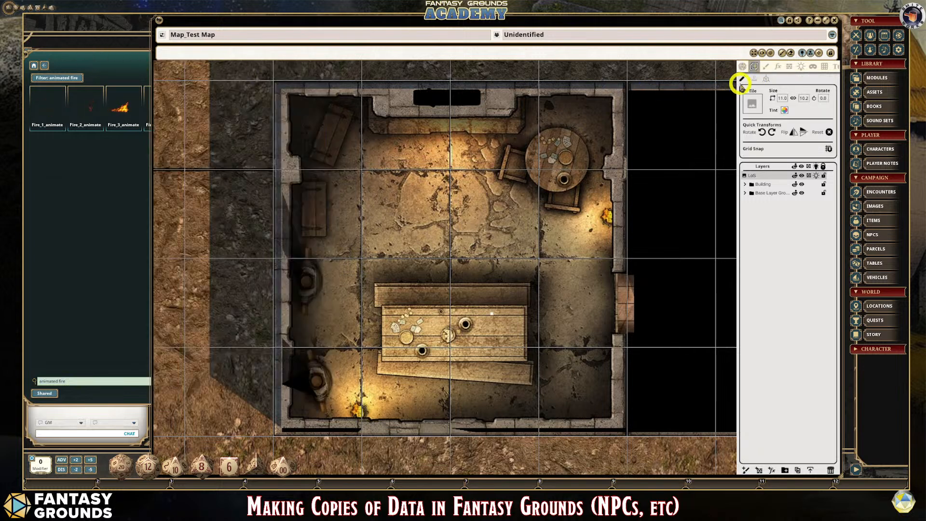
{"action": "left_click", "coordinate": [756, 78]}
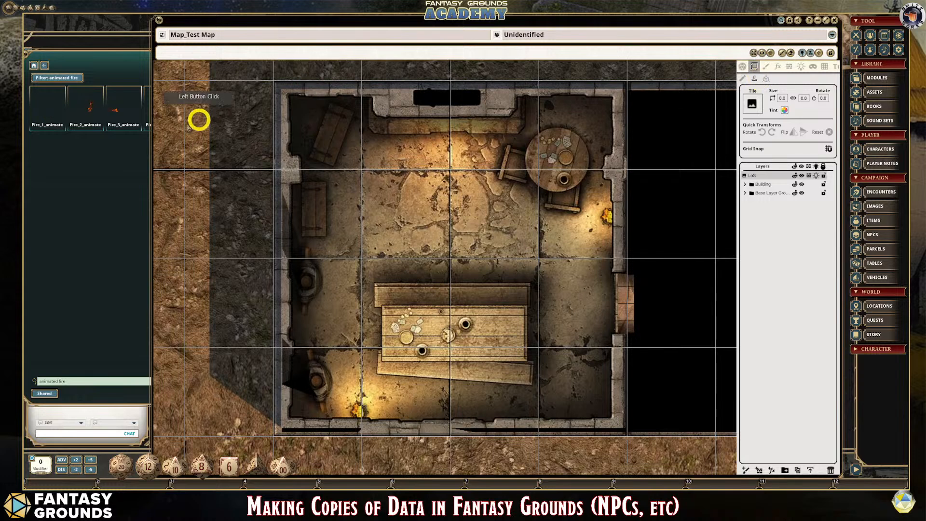
{"action": "left_click", "coordinate": [118, 60]}
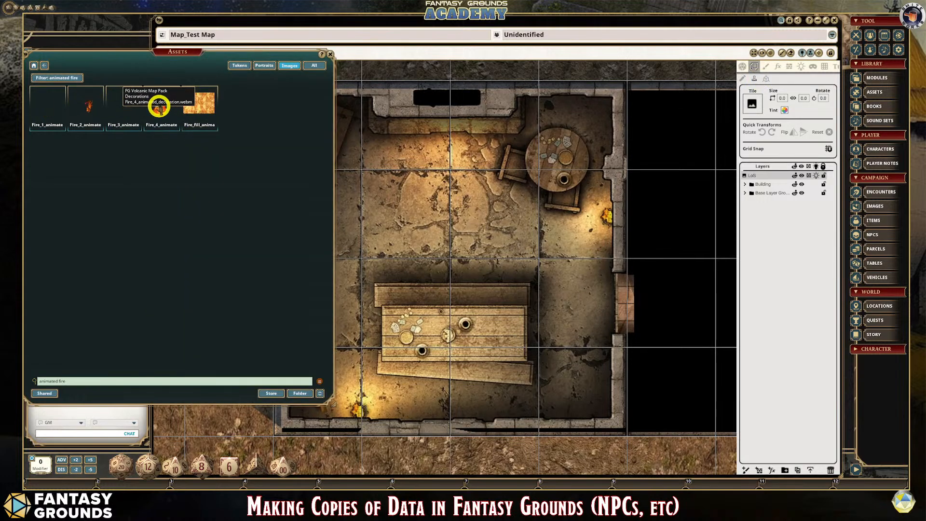
{"action": "left_click_drag", "start_coordinate": [166, 111], "coordinate": [324, 56]}
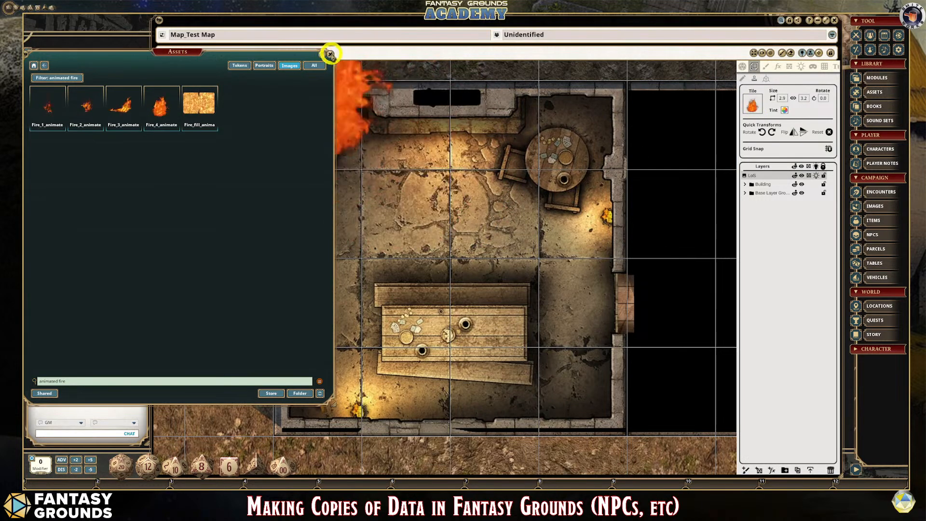
- Set the fire tile's width to 0.7 and stamp it in front of the fireplace on the north wall
{"action": "left_click", "coordinate": [331, 56]}
{"action": "left_click_drag", "start_coordinate": [440, 105], "coordinate": [786, 100]}
{"action": "left_click", "coordinate": [804, 102]}
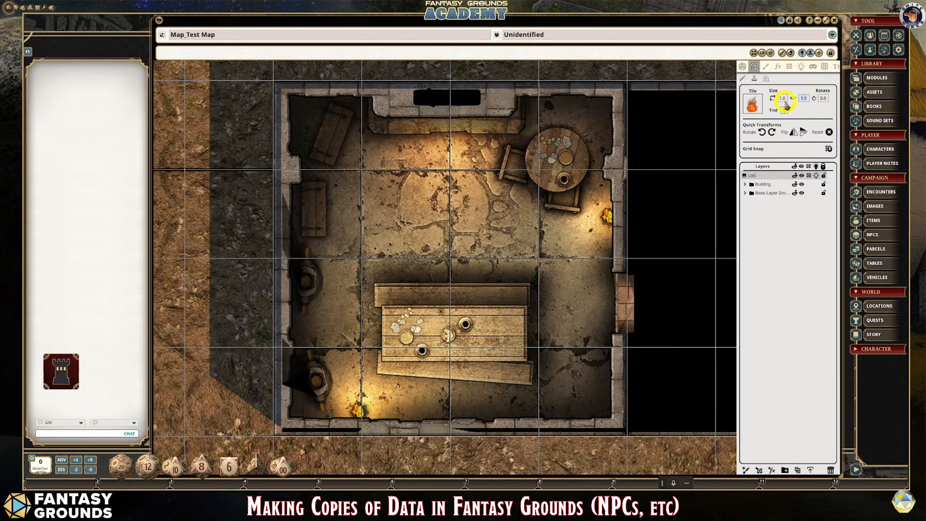
{"action": "left_click", "coordinate": [785, 100]}
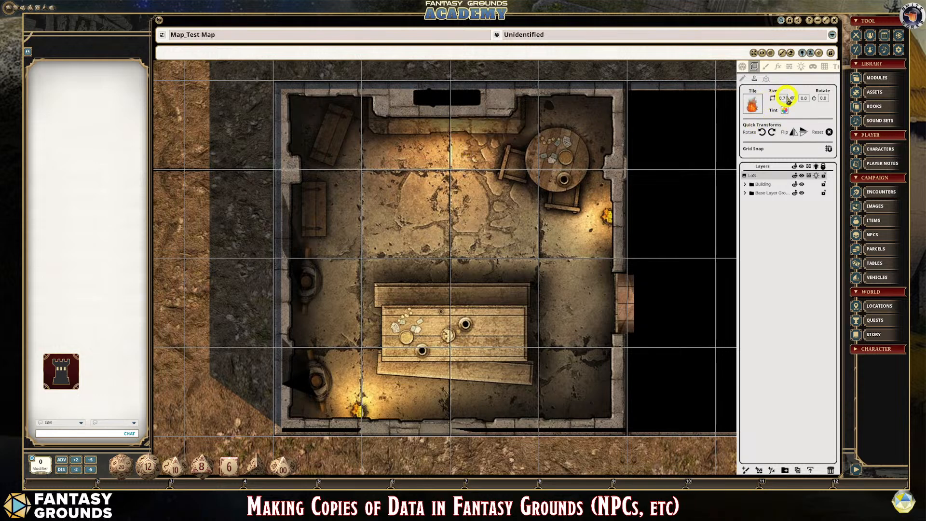
{"action": "left_click", "coordinate": [755, 105]}
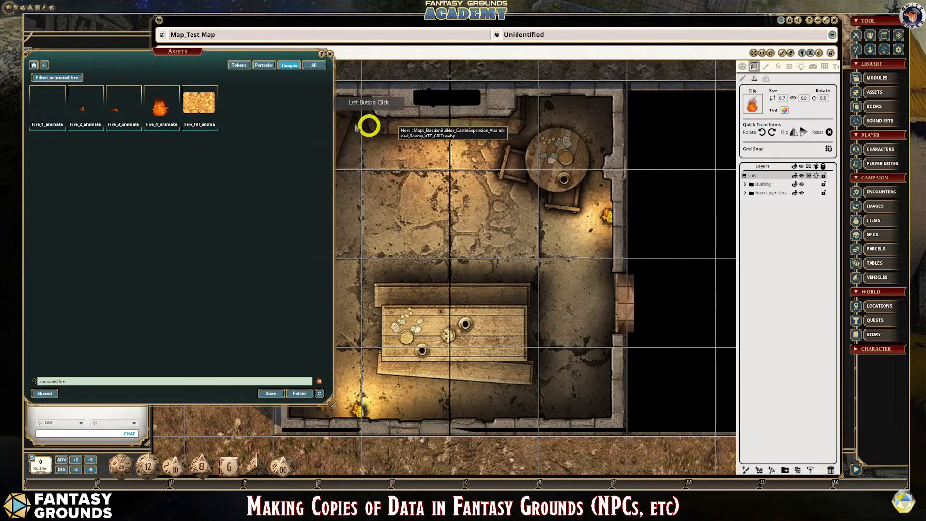
{"action": "left_click", "coordinate": [329, 54]}
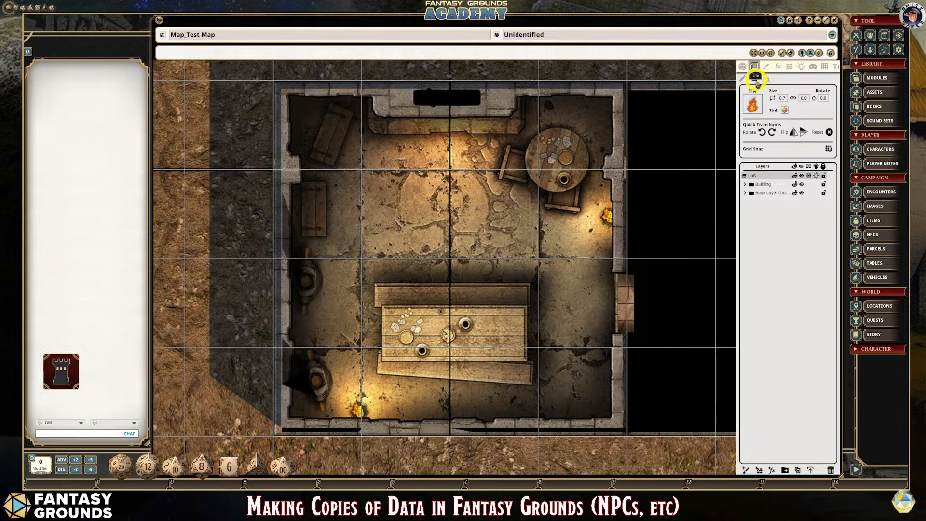
{"action": "left_click", "coordinate": [756, 81]}
{"action": "left_click", "coordinate": [450, 131]}
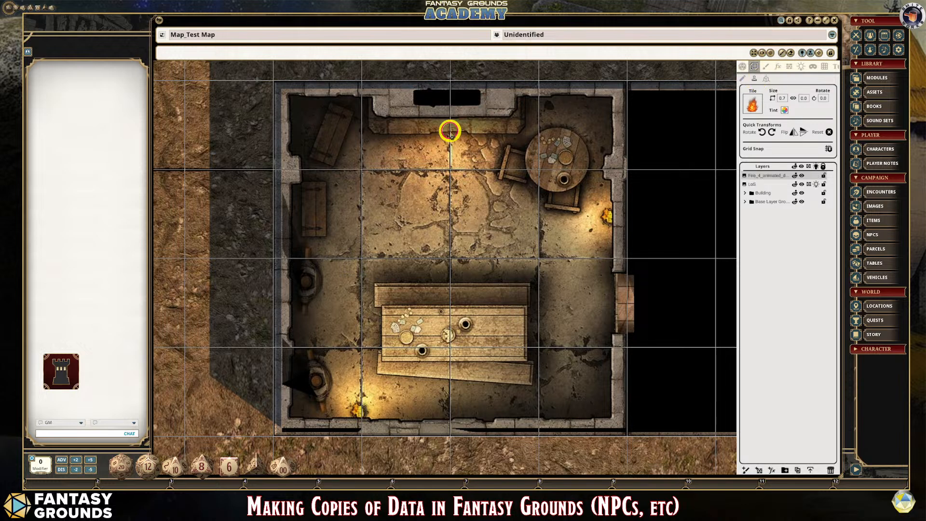
- Try reloading the Fire_4 animated decoration as the stamp tile and resizing it
{"action": "left_click", "coordinate": [753, 108]}
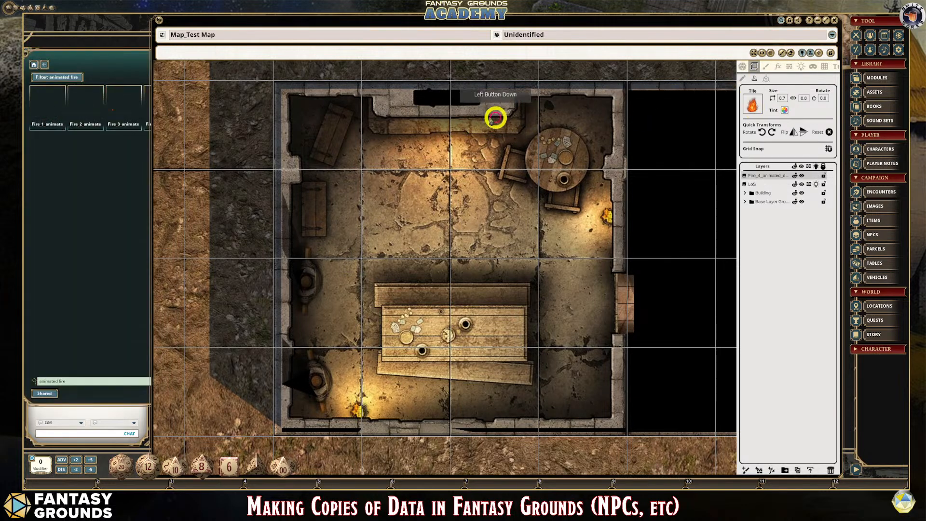
{"action": "left_click", "coordinate": [133, 58]}
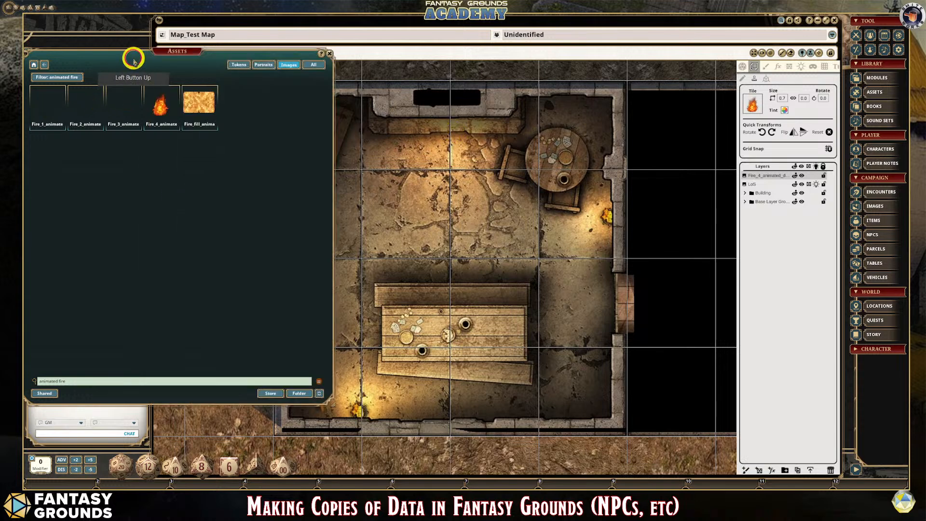
{"action": "left_click", "coordinate": [784, 99]}
{"action": "left_click", "coordinate": [804, 98]}
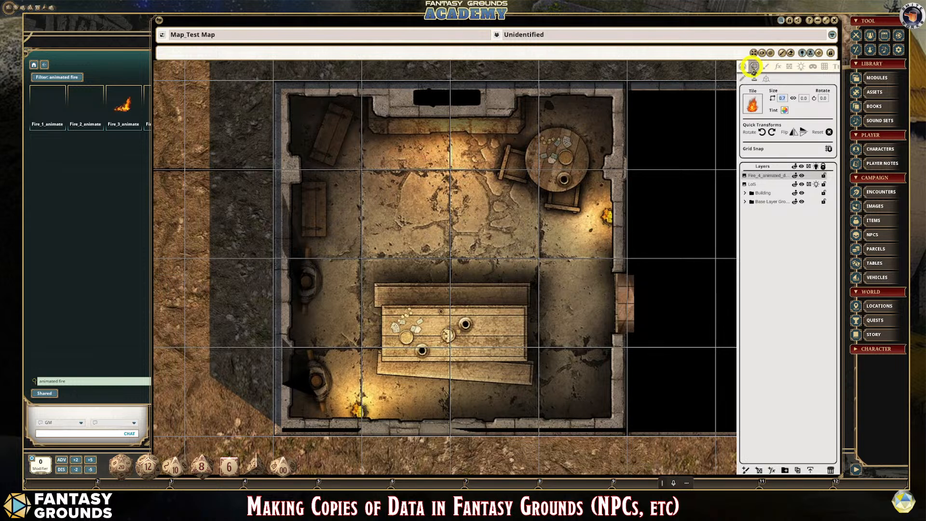
{"action": "left_click", "coordinate": [752, 105]}
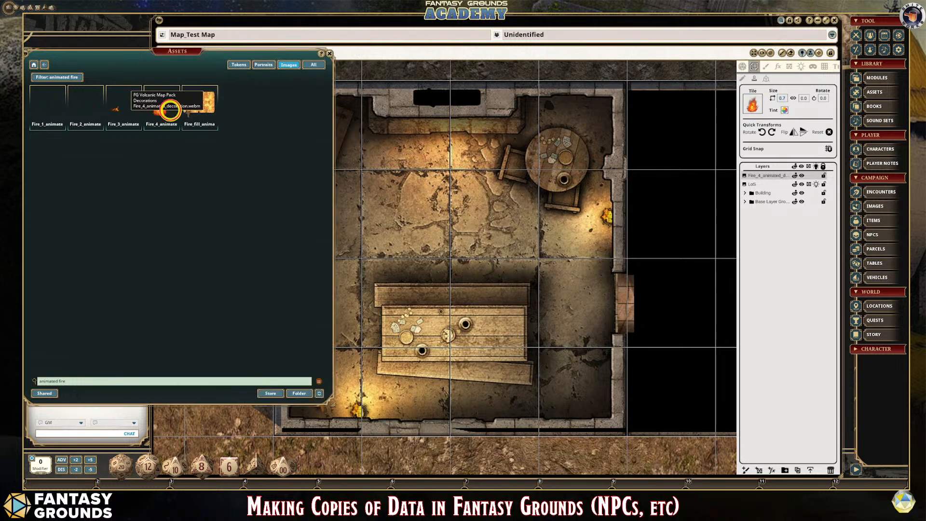
{"action": "left_click_drag", "start_coordinate": [167, 108], "coordinate": [752, 103]}
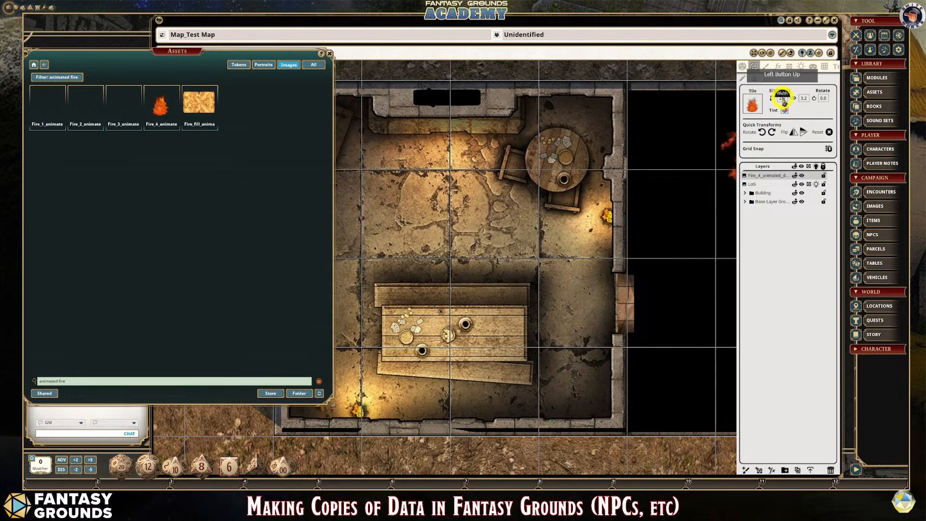
{"action": "left_click", "coordinate": [782, 98]}
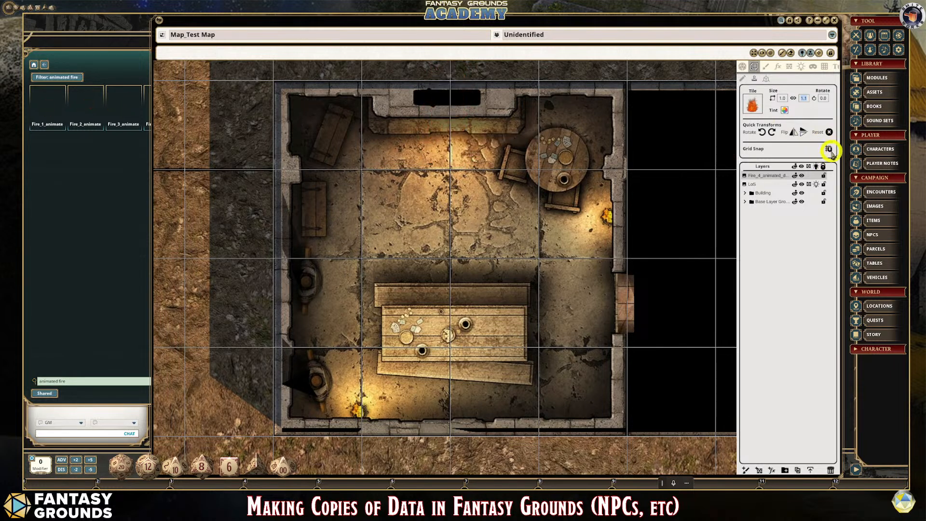
{"action": "left_click", "coordinate": [753, 104]}
{"action": "left_click", "coordinate": [748, 80]}
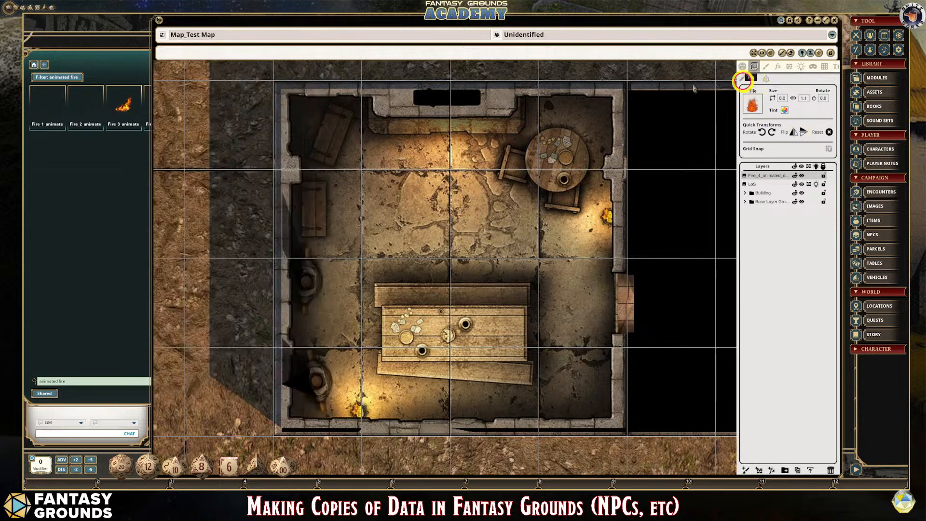
- Load the Fire_4 animated decoration again, set its width to 1.0 and stamp it over the fireplace opening
{"action": "left_click", "coordinate": [121, 59]}
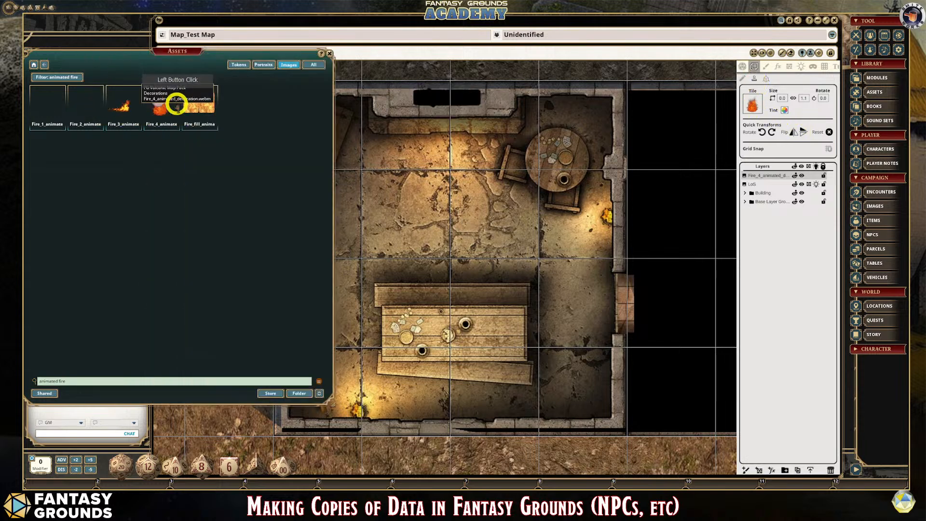
{"action": "left_click", "coordinate": [754, 103]}
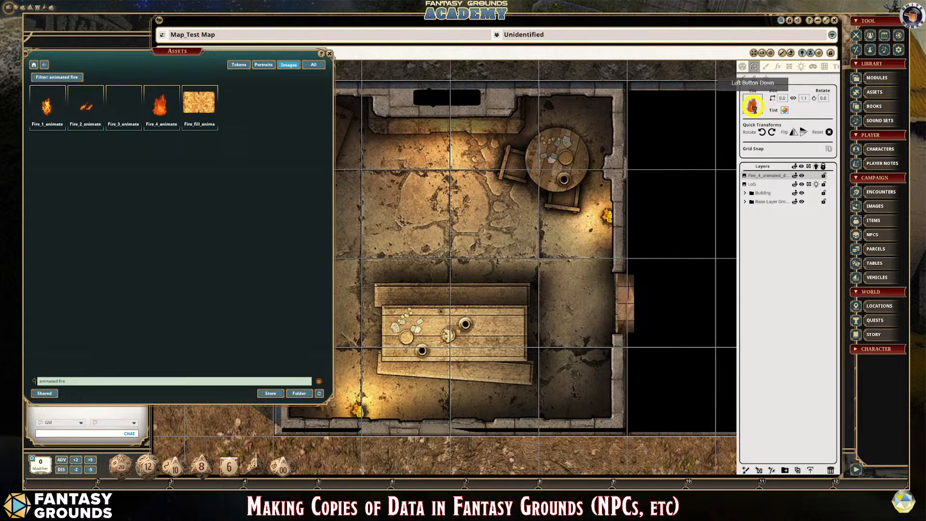
{"action": "left_click", "coordinate": [784, 99]}
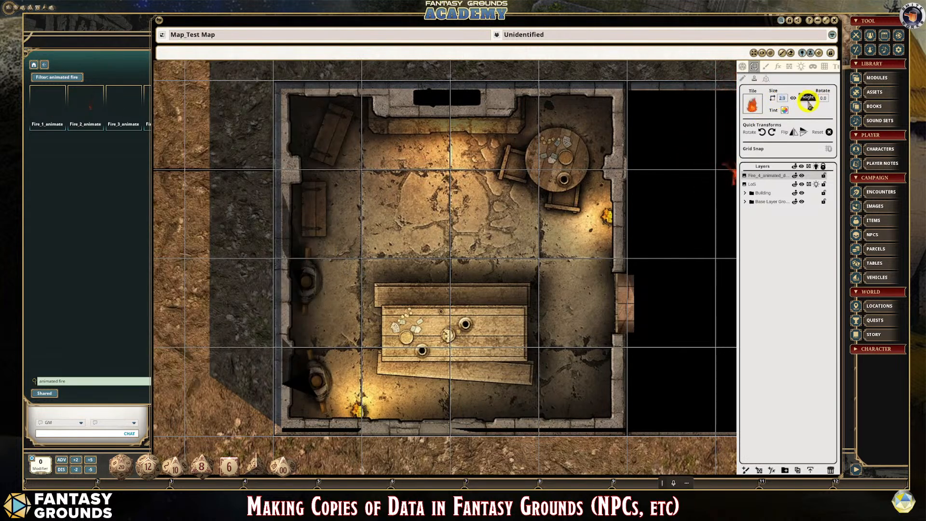
{"action": "left_click", "coordinate": [802, 101]}
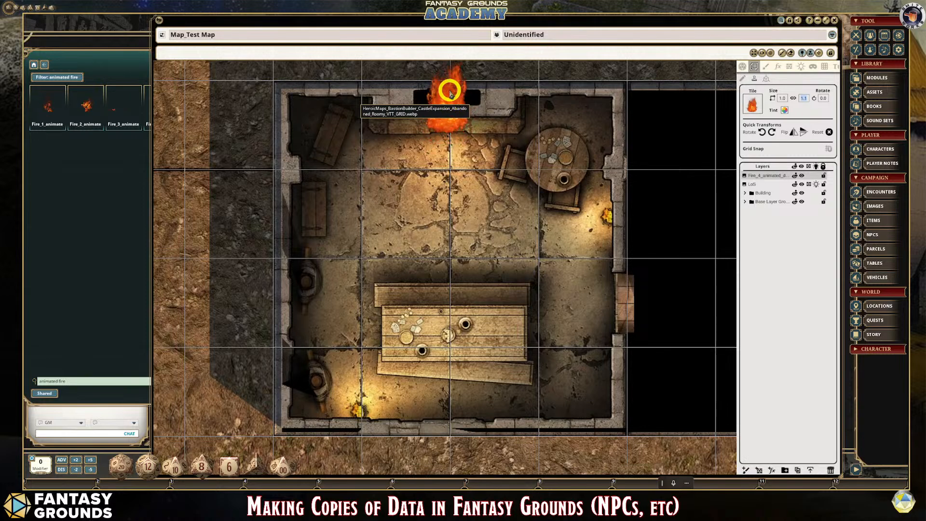
{"action": "left_click", "coordinate": [449, 92]}
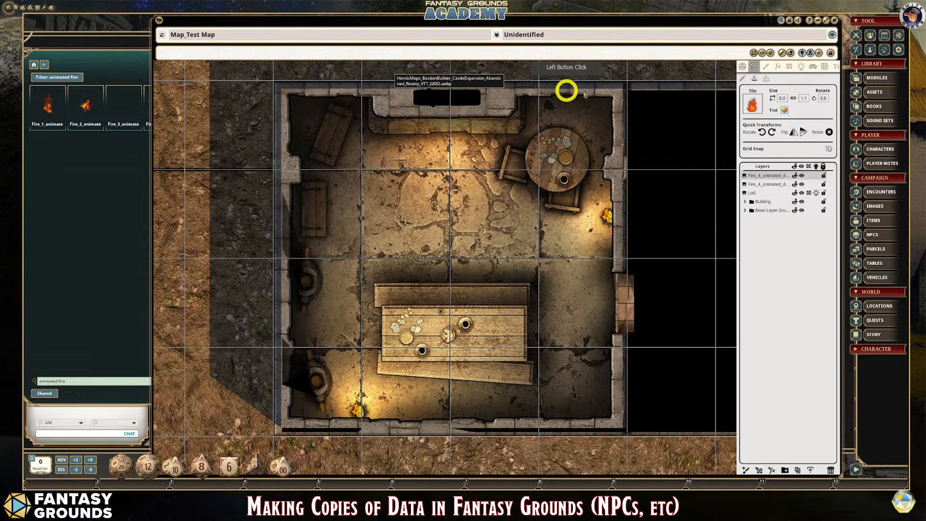
- Delete the extra Fire_4 layer and move the remaining one below the LoS layer into the Building group
{"action": "left_click", "coordinate": [772, 186]}
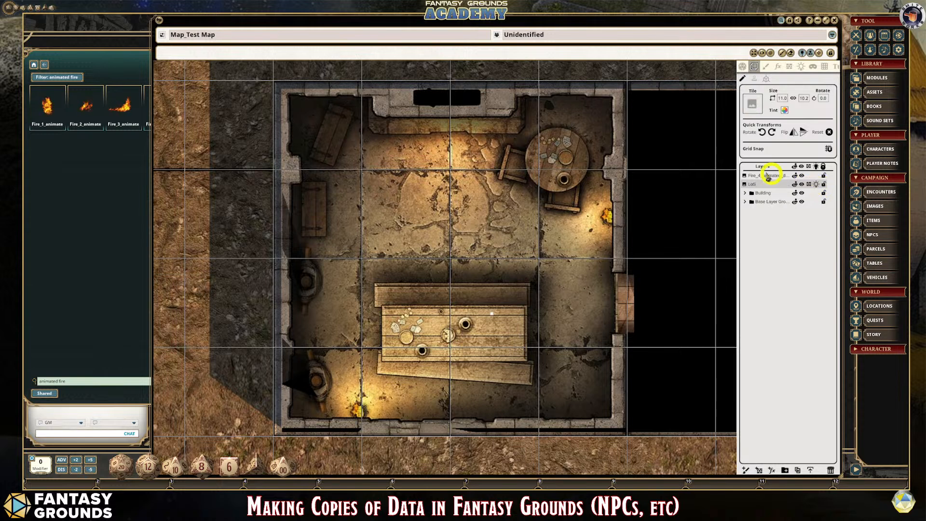
{"action": "left_click_drag", "start_coordinate": [769, 177], "coordinate": [708, 168]}
{"action": "left_click", "coordinate": [454, 110]}
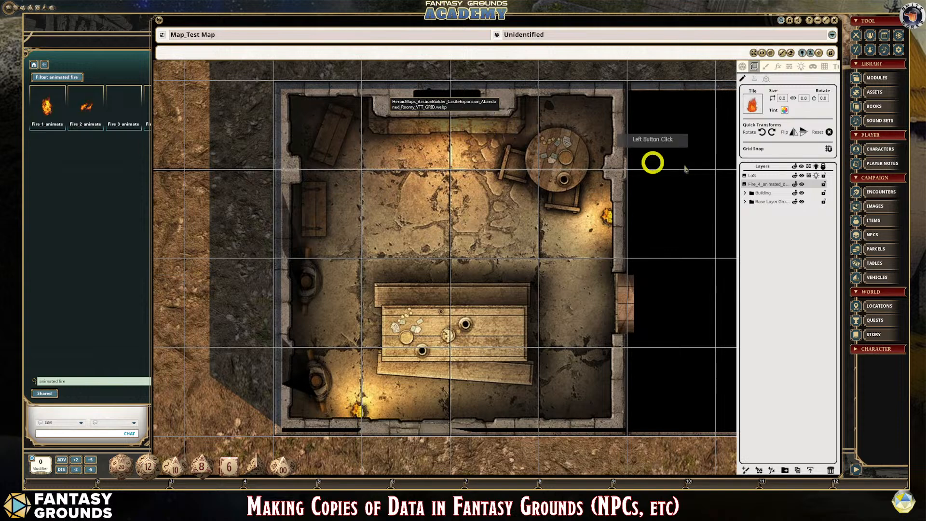
{"action": "left_click_drag", "start_coordinate": [766, 185], "coordinate": [765, 180]}
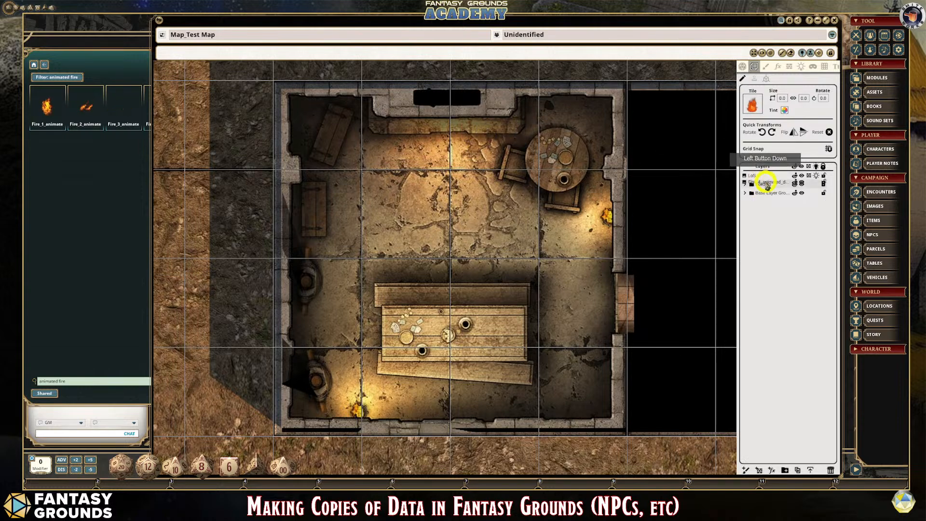
- Expand the Building group and move the Fire_4 animated layer to the top of it, above the door layers
{"action": "scroll", "coordinate": [444, 151], "scroll_direction": "up", "scroll_amount": 2}
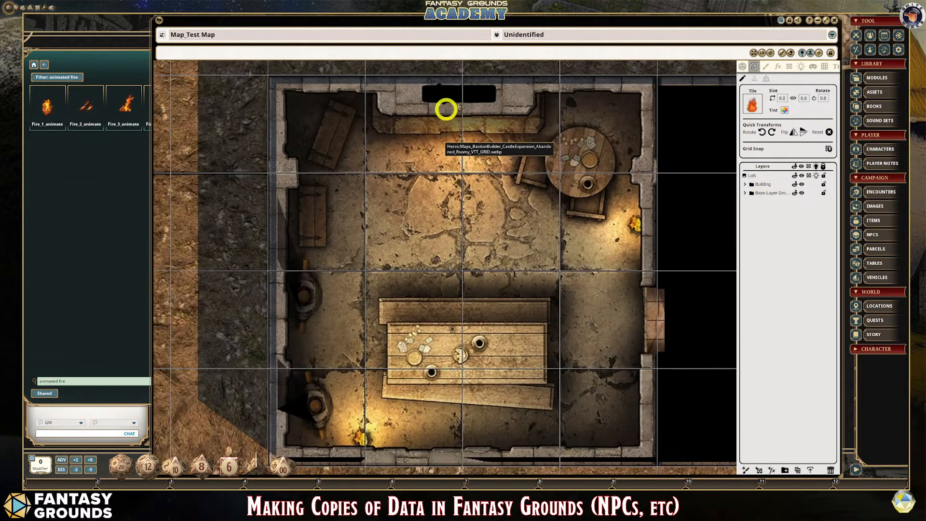
{"action": "left_click", "coordinate": [475, 132]}
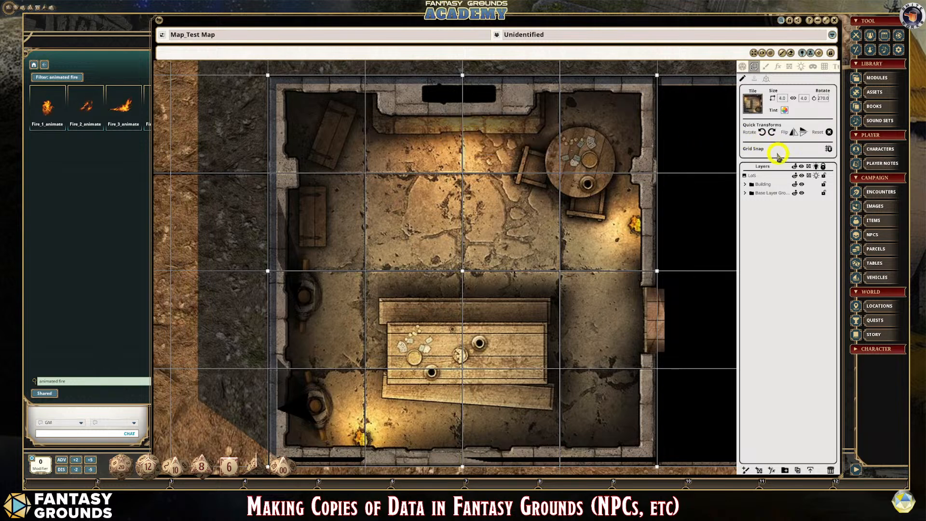
{"action": "left_click", "coordinate": [767, 177]}
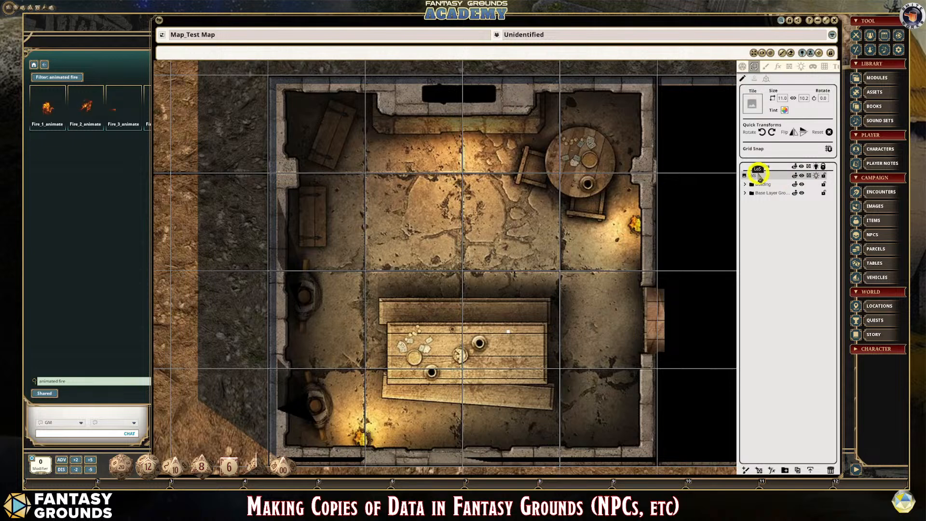
{"action": "left_click", "coordinate": [745, 185]}
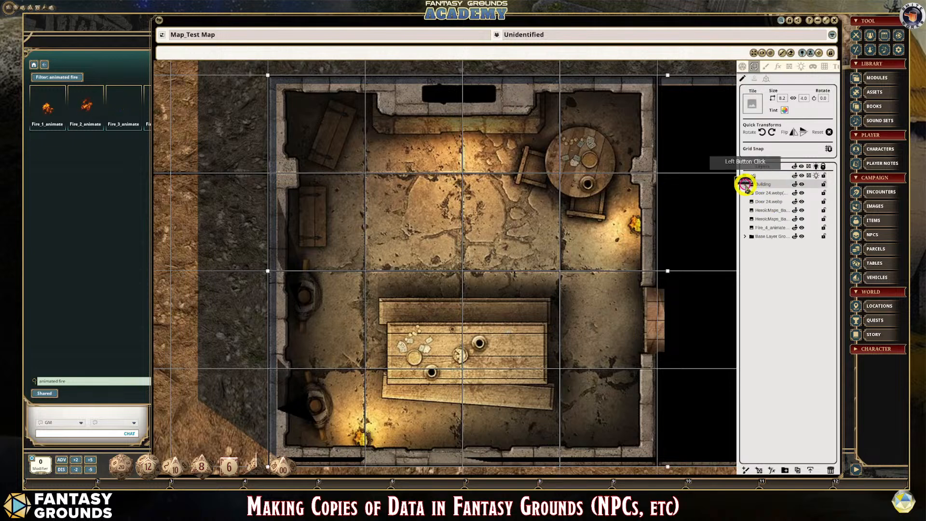
{"action": "left_click_drag", "start_coordinate": [770, 228], "coordinate": [766, 191]}
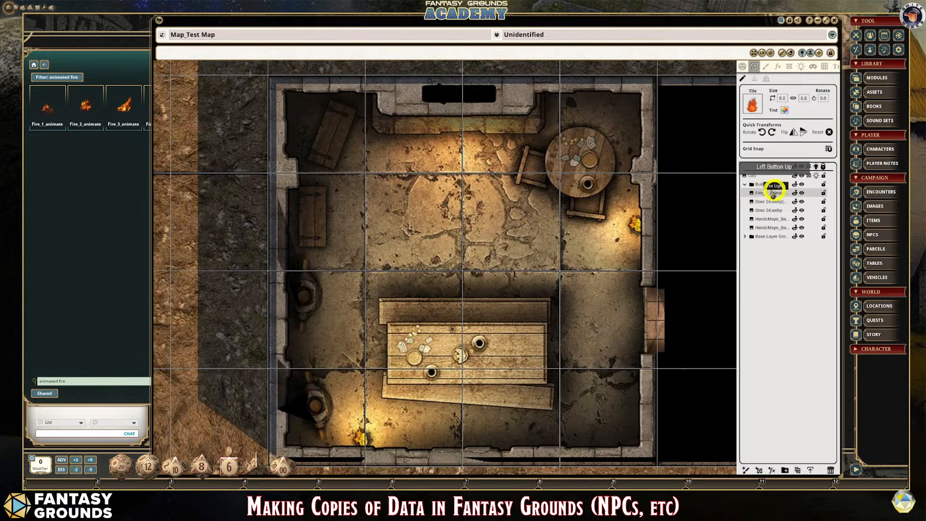
{"action": "scroll", "coordinate": [661, 249], "scroll_direction": "down", "scroll_amount": 1}
{"action": "left_click", "coordinate": [656, 254]}
{"action": "scroll", "coordinate": [656, 254], "scroll_direction": "down", "scroll_amount": 2}
{"action": "scroll", "coordinate": [652, 253], "scroll_direction": "up", "scroll_amount": 1}
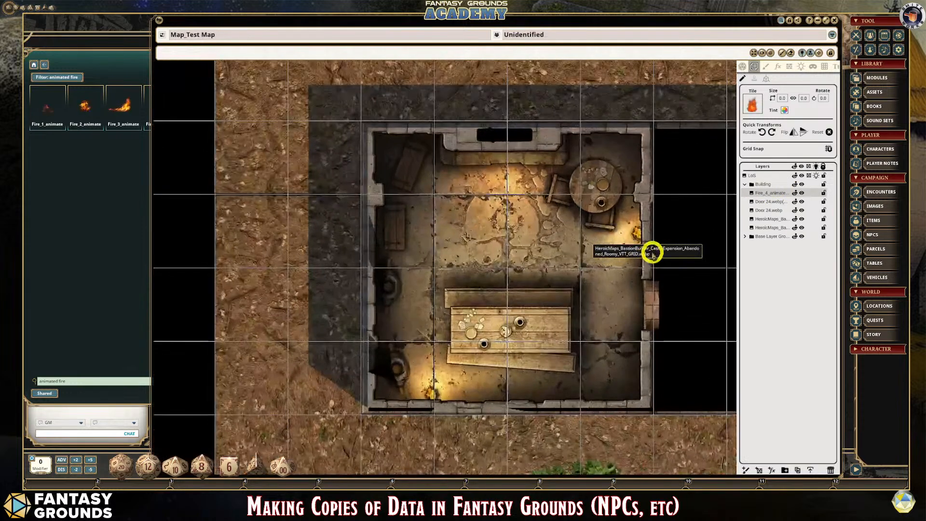
{"action": "scroll", "coordinate": [652, 251], "scroll_direction": "up", "scroll_amount": 2}
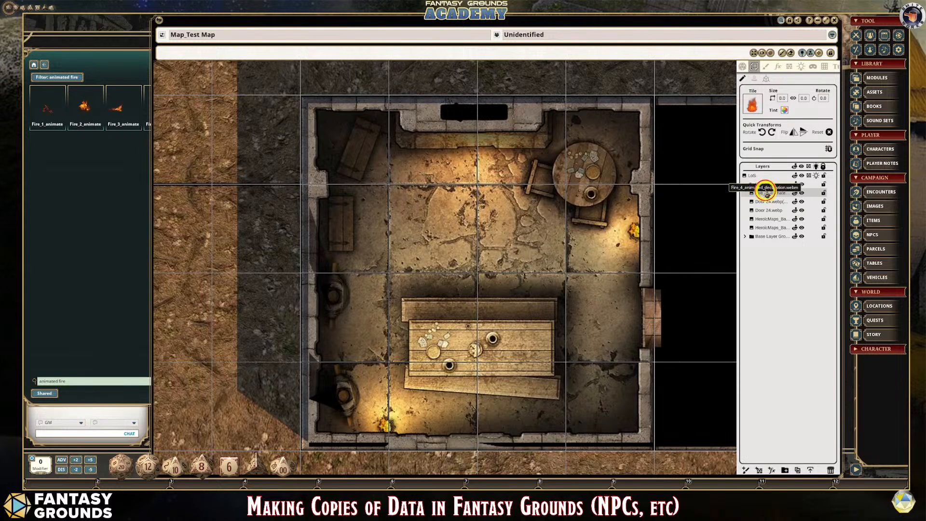
- Move the Fire_4 animated layer above the LoS layer and try stamping its tile near the fireplace
{"action": "left_click_drag", "start_coordinate": [767, 192], "coordinate": [765, 175]}
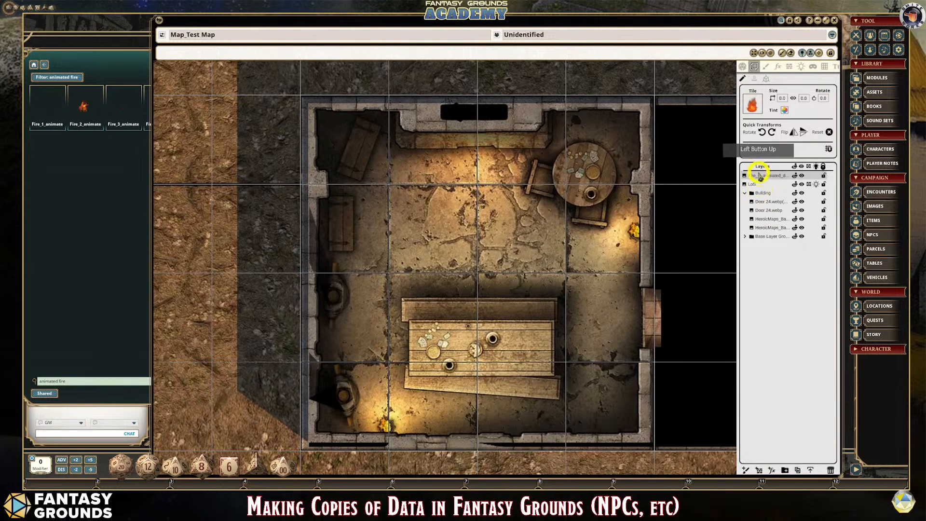
{"action": "left_click", "coordinate": [759, 176]}
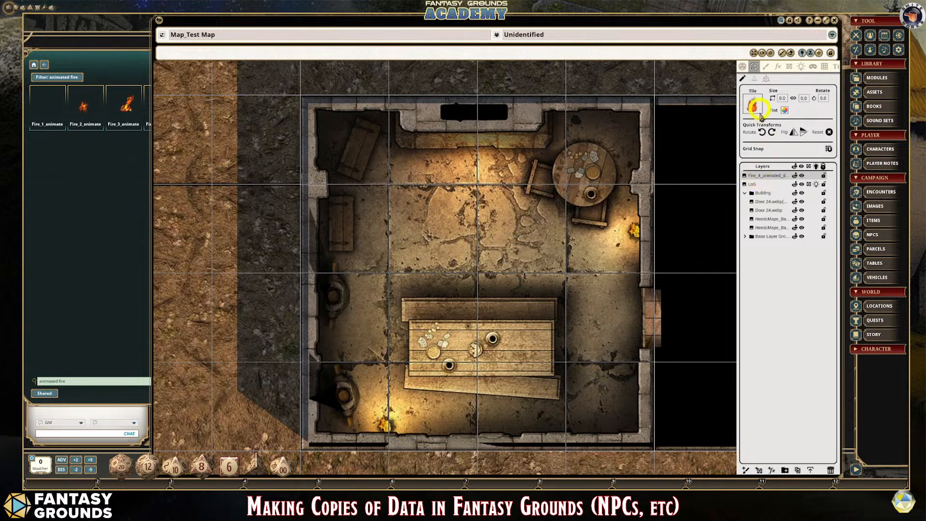
{"action": "left_click", "coordinate": [517, 151]}
{"action": "left_click", "coordinate": [756, 82]}
{"action": "left_click", "coordinate": [755, 107]}
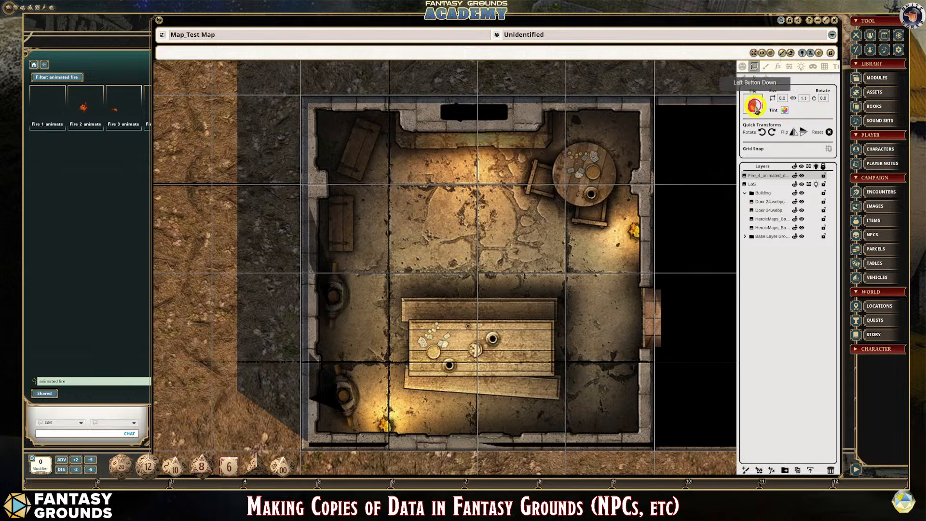
{"action": "left_click_drag", "start_coordinate": [756, 107], "coordinate": [532, 161]}
{"action": "left_click", "coordinate": [115, 66]}
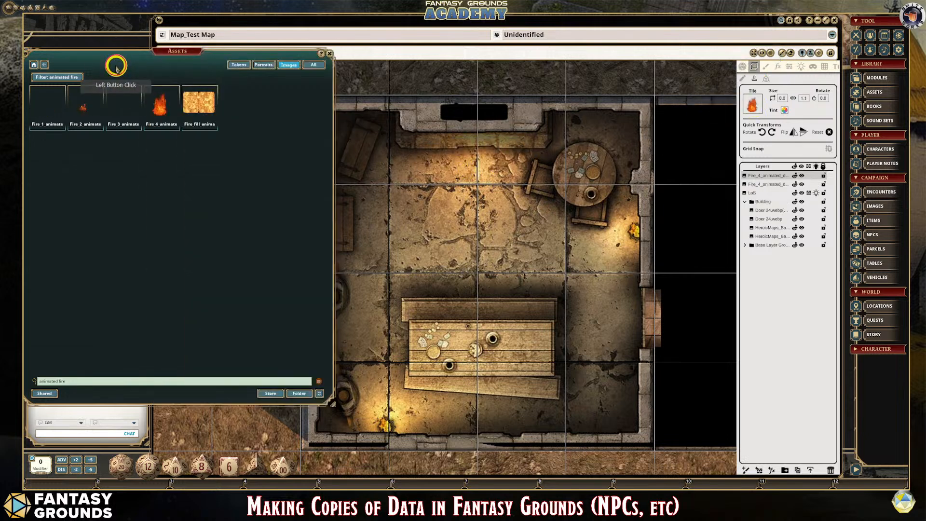
- Load the Fire_4 animated decoration as the stamp tile, size it 1.0 by 1.1 and stamp it over the fireplace opening
{"action": "left_click_drag", "start_coordinate": [155, 106], "coordinate": [755, 103]}
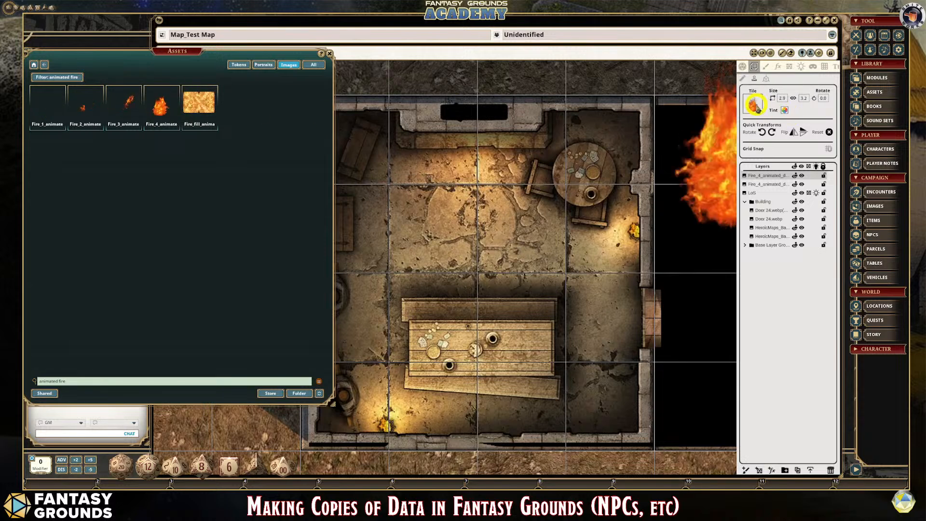
{"action": "left_click", "coordinate": [800, 101]}
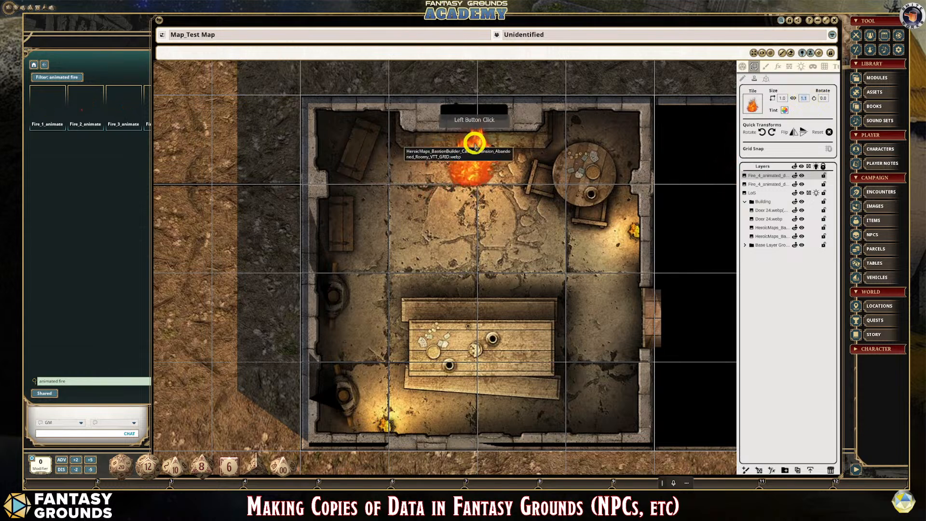
{"action": "left_click", "coordinate": [475, 122]}
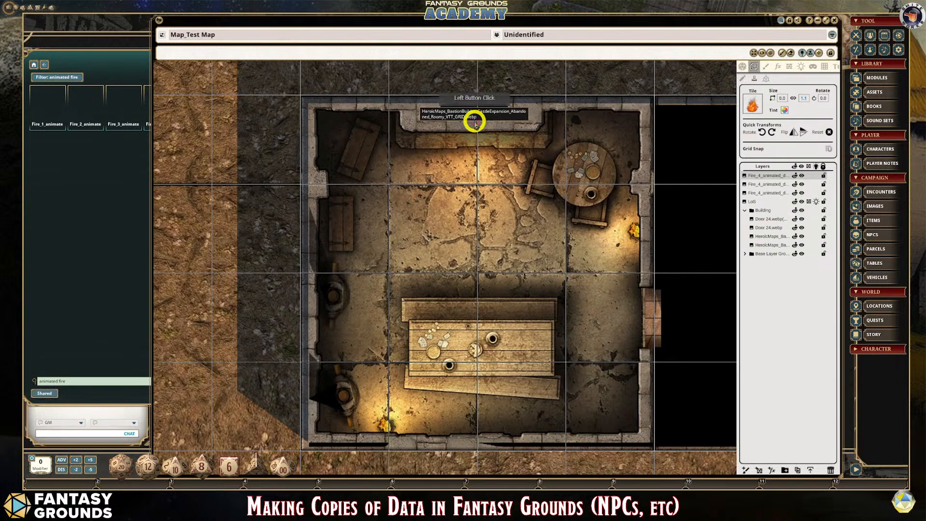
- Delete the two extra Fire_4 animated layers, keeping a single one above the LoS layer
{"action": "left_click", "coordinate": [767, 185]}
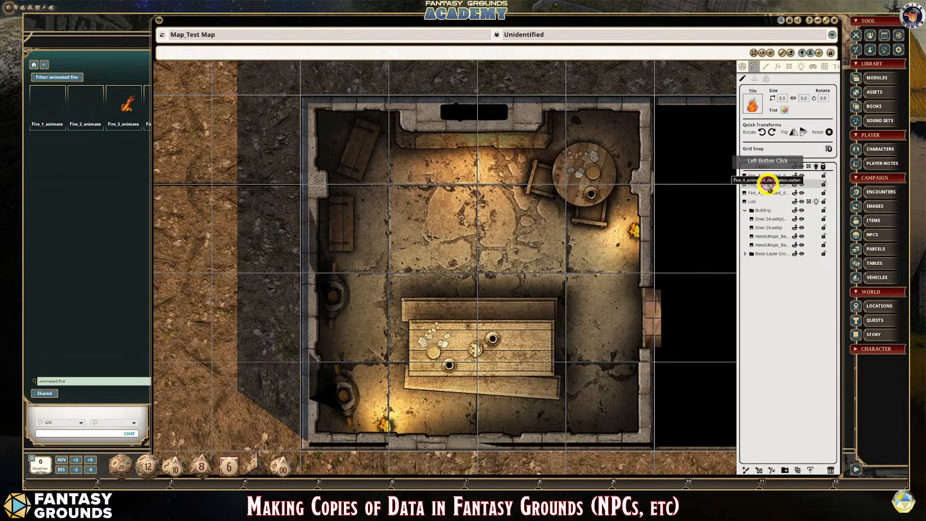
{"action": "left_click", "coordinate": [824, 185]}
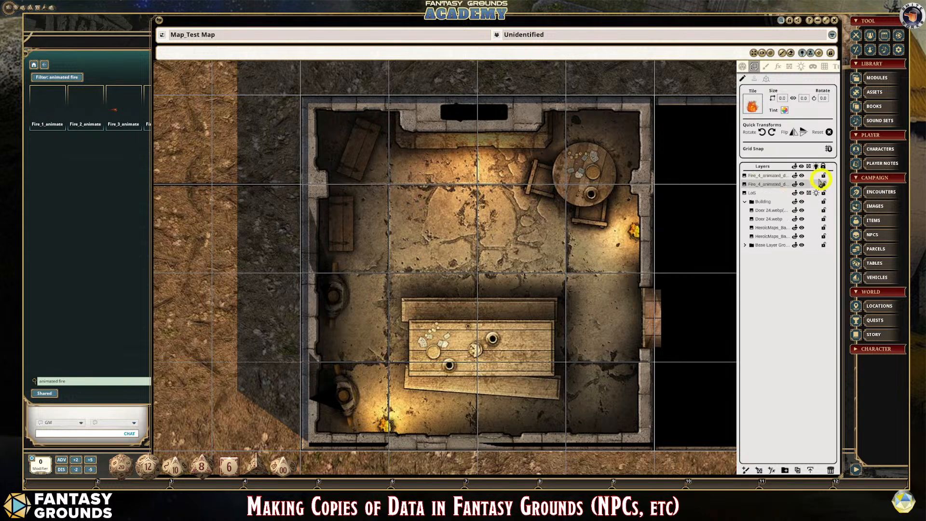
{"action": "left_click", "coordinate": [776, 186]}
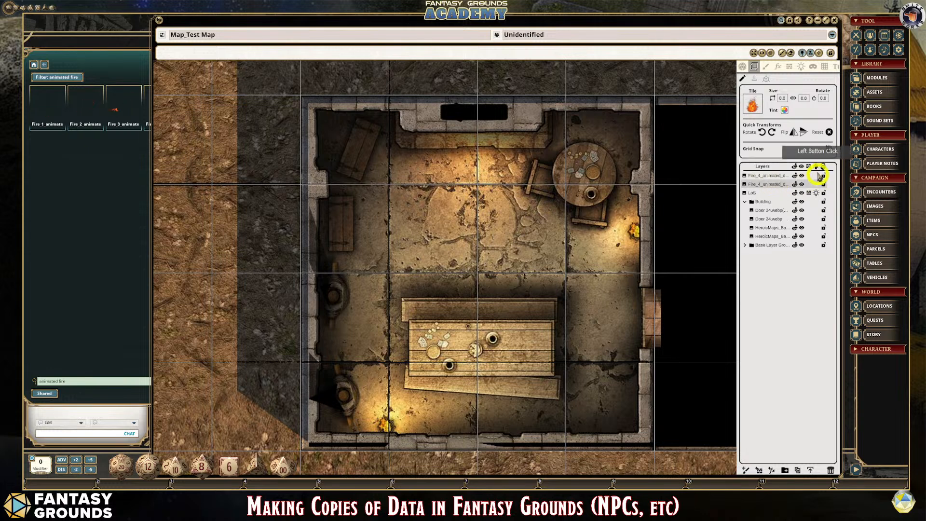
{"action": "key", "text": "Delete"}
{"action": "left_click", "coordinate": [772, 175]}
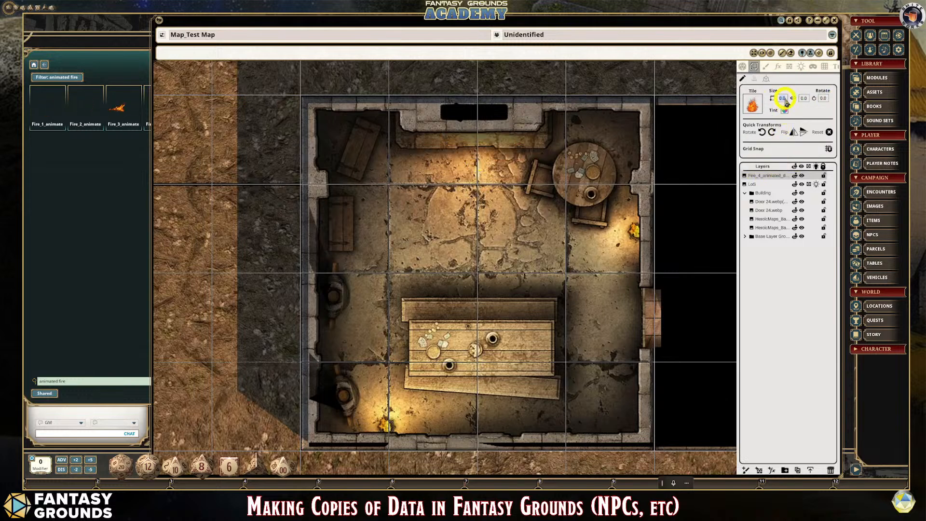
- Try setting the Fire_4 stamp's size to 1.0 by 1.0 and placing it over the fireplace
{"action": "left_click", "coordinate": [756, 81]}
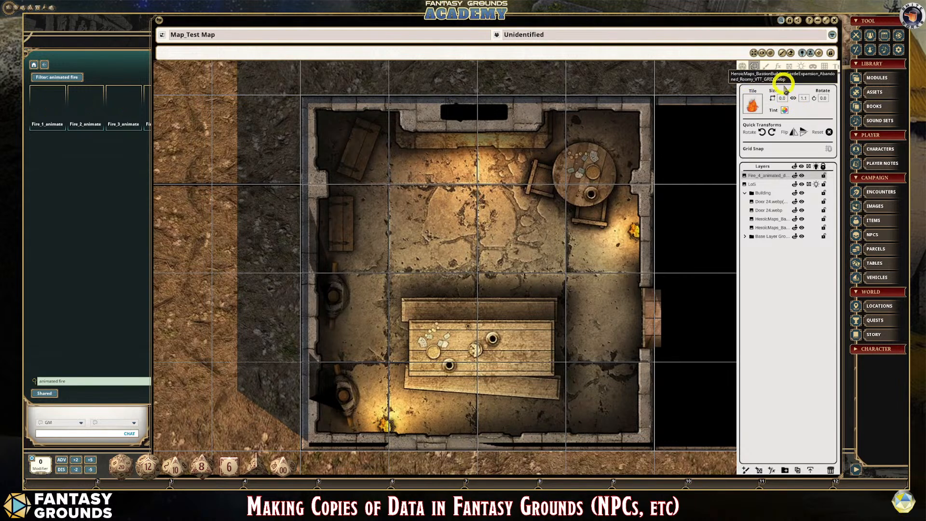
{"action": "left_click", "coordinate": [806, 98]}
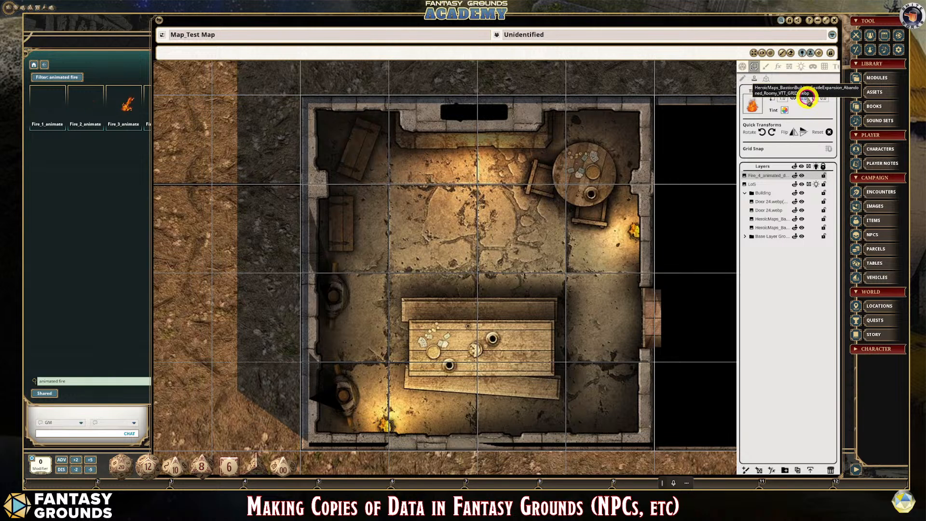
{"action": "left_click", "coordinate": [801, 77]}
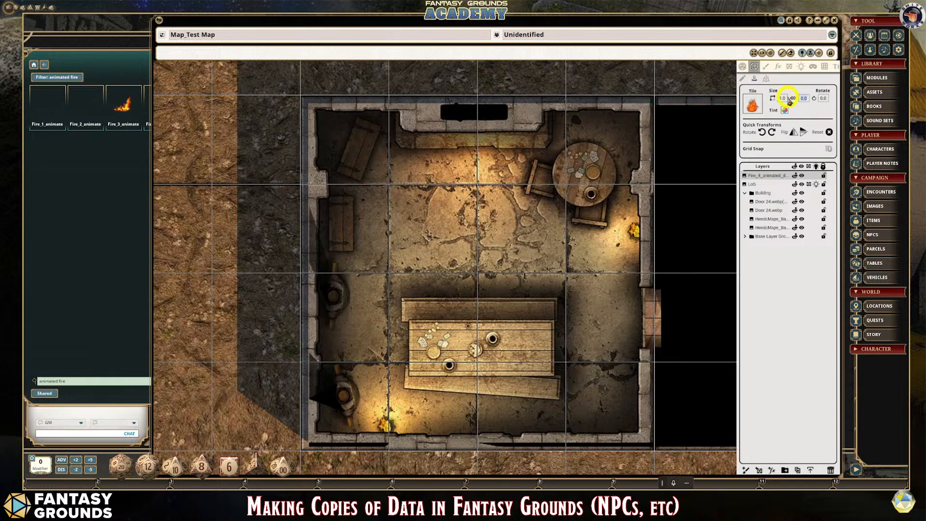
{"action": "type", "text": "1"}
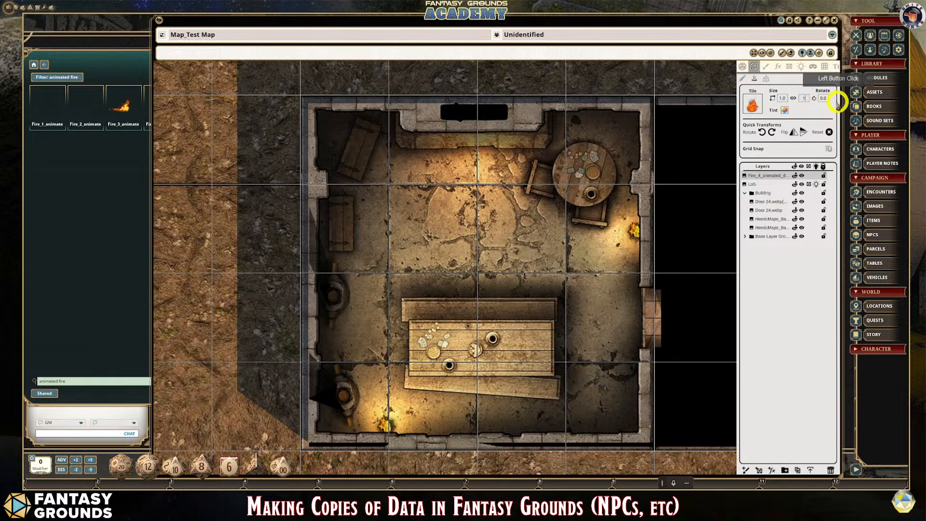
{"action": "left_click", "coordinate": [822, 99]}
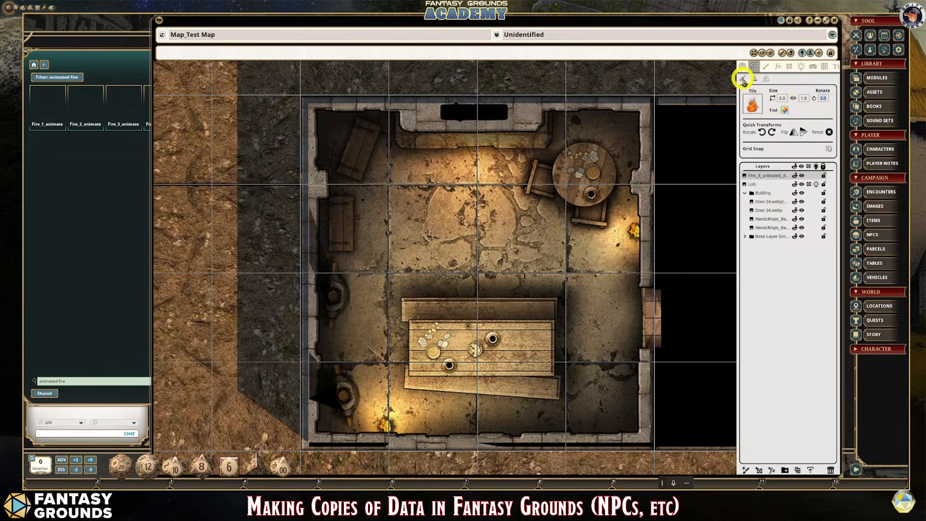
{"action": "left_click", "coordinate": [743, 79]}
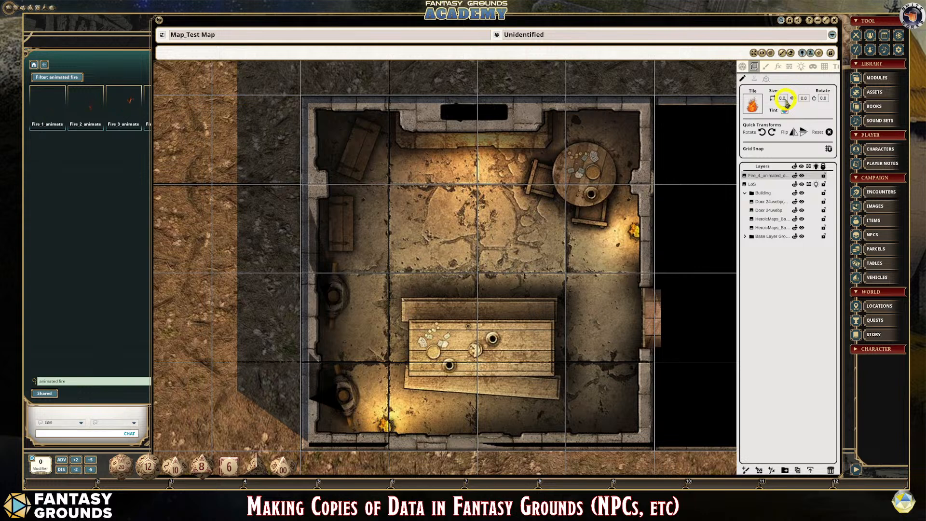
{"action": "left_click", "coordinate": [805, 98]}
{"action": "left_click", "coordinate": [805, 98]}
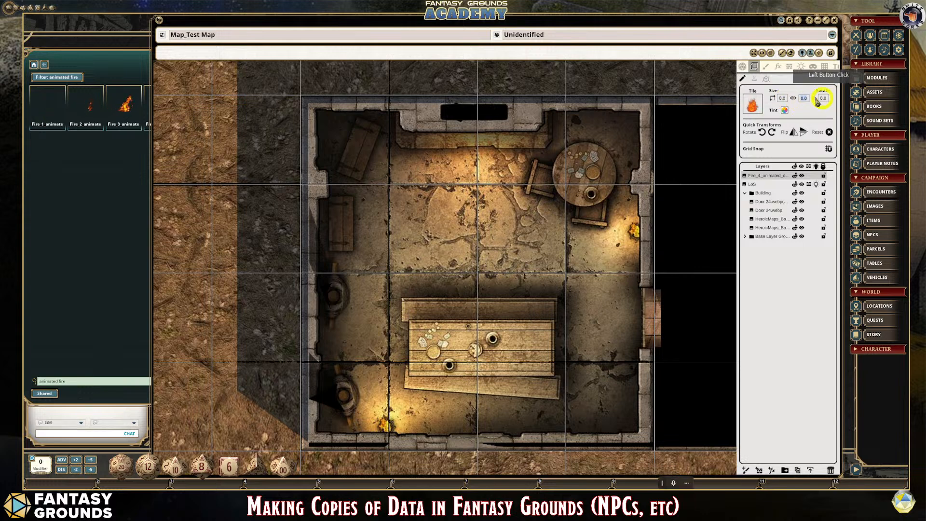
{"action": "left_click", "coordinate": [755, 79]}
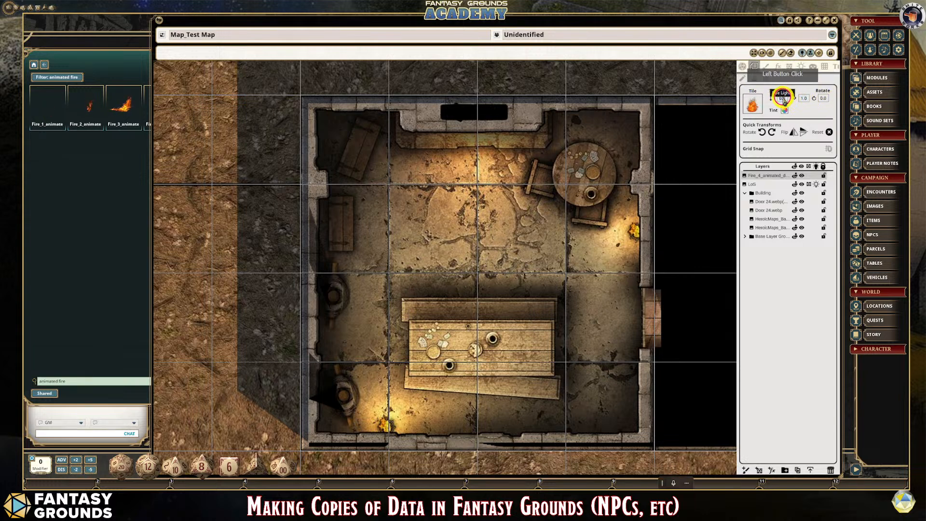
{"action": "left_click", "coordinate": [492, 125]}
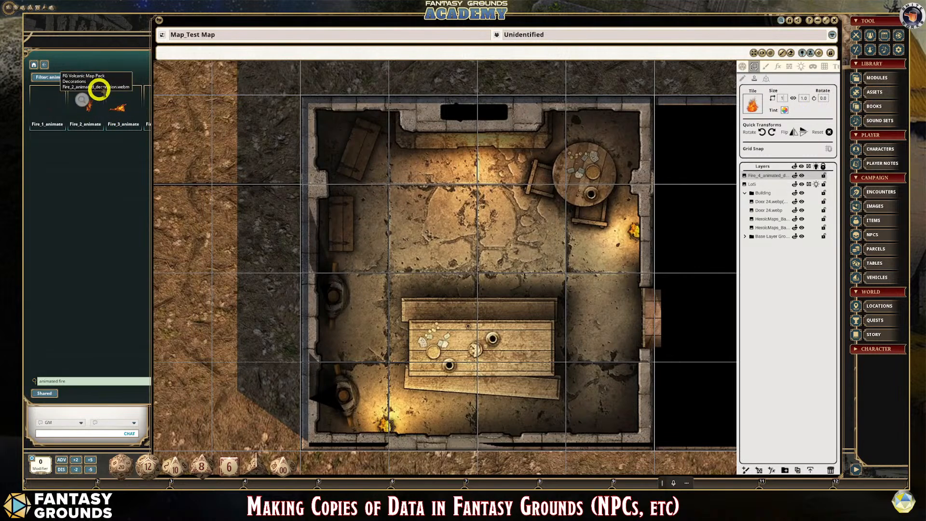
- Load the Fire_2 animated decoration as the stamp tile, size it 1.0 by 1.0 and stamp it just in front of the fireplace
{"action": "left_click_drag", "start_coordinate": [148, 104], "coordinate": [753, 102]}
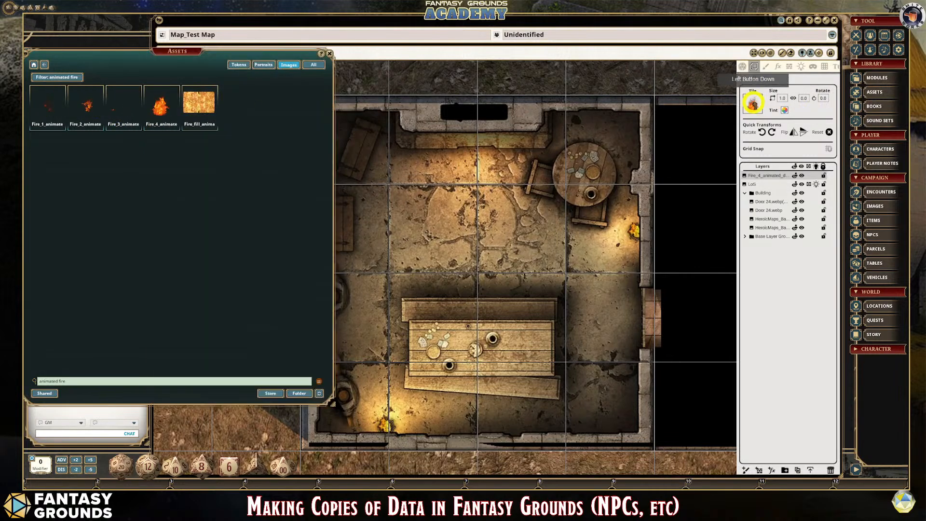
{"action": "left_click", "coordinate": [783, 99]}
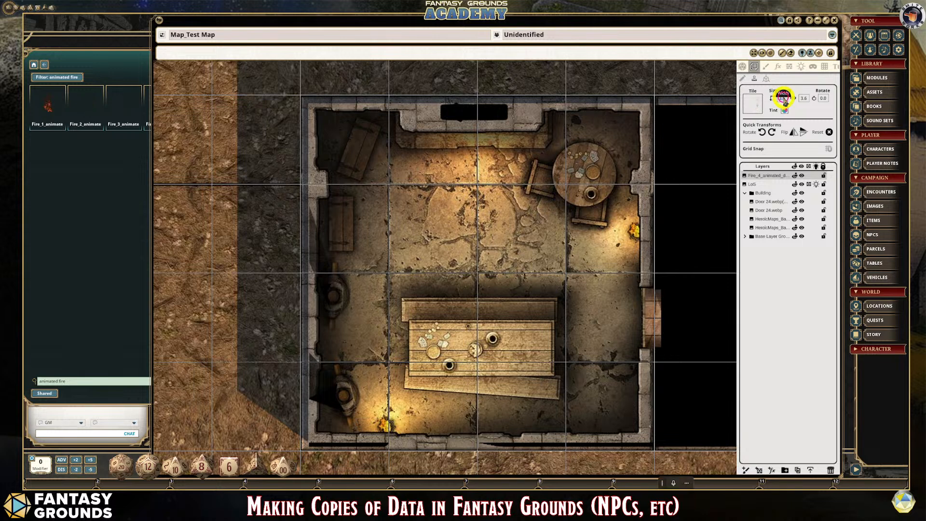
{"action": "left_click", "coordinate": [804, 98]}
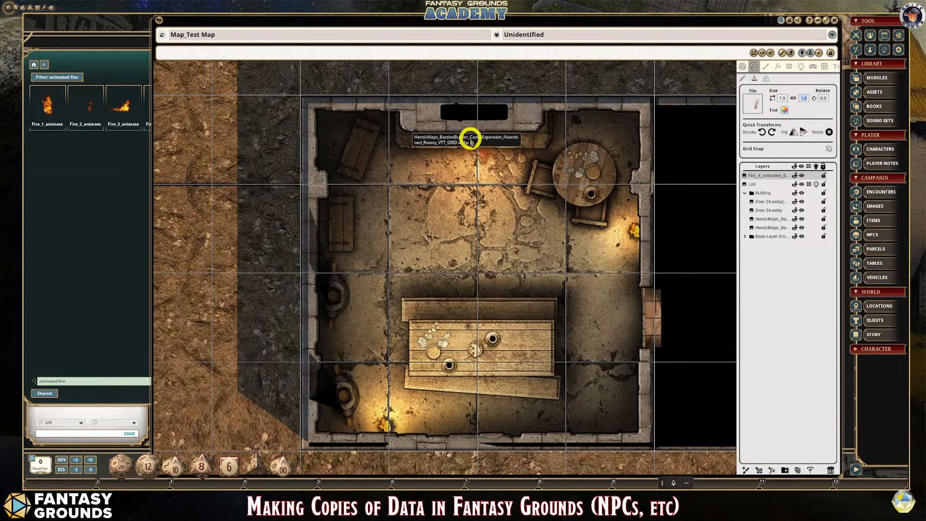
{"action": "left_click_drag", "start_coordinate": [472, 141], "coordinate": [472, 140]}
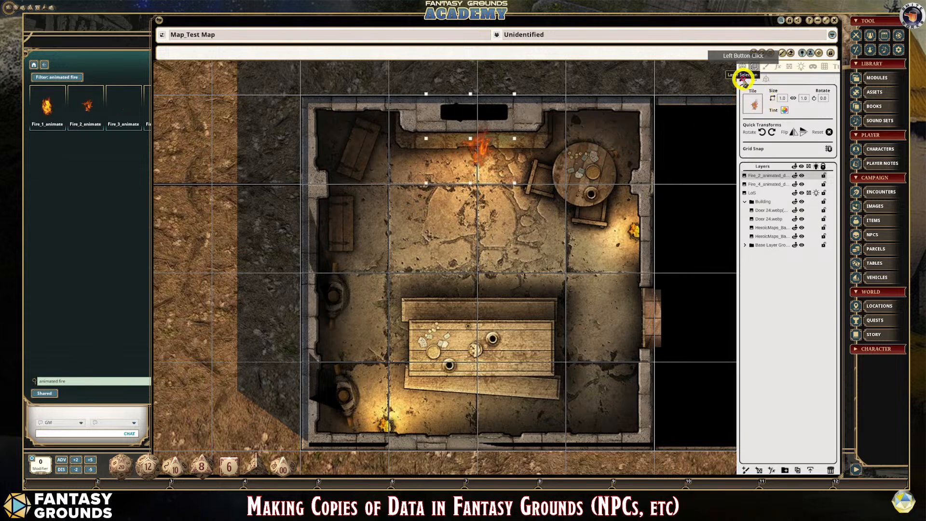
- Select the stamped Fire_2 tile and move it up into the fireplace opening
{"action": "left_click", "coordinate": [480, 151]}
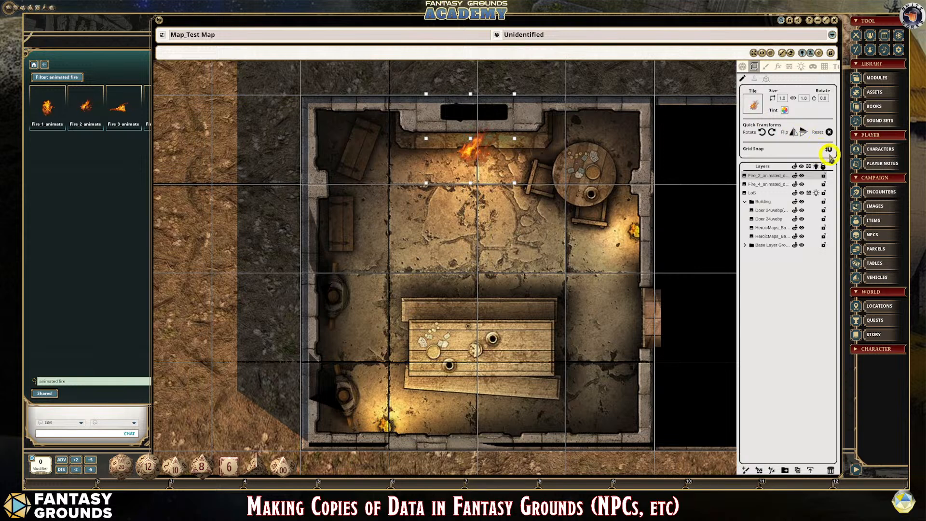
{"action": "left_click", "coordinate": [461, 160]}
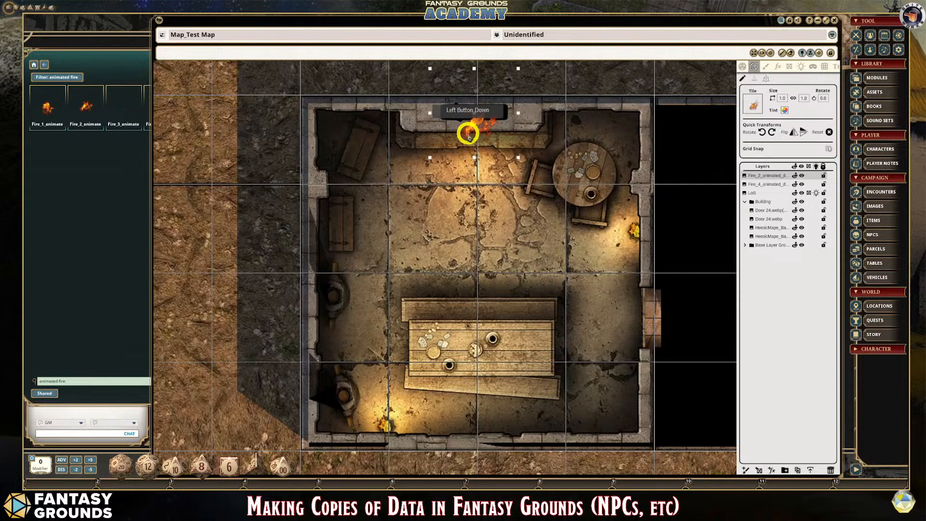
{"action": "left_click", "coordinate": [468, 135]}
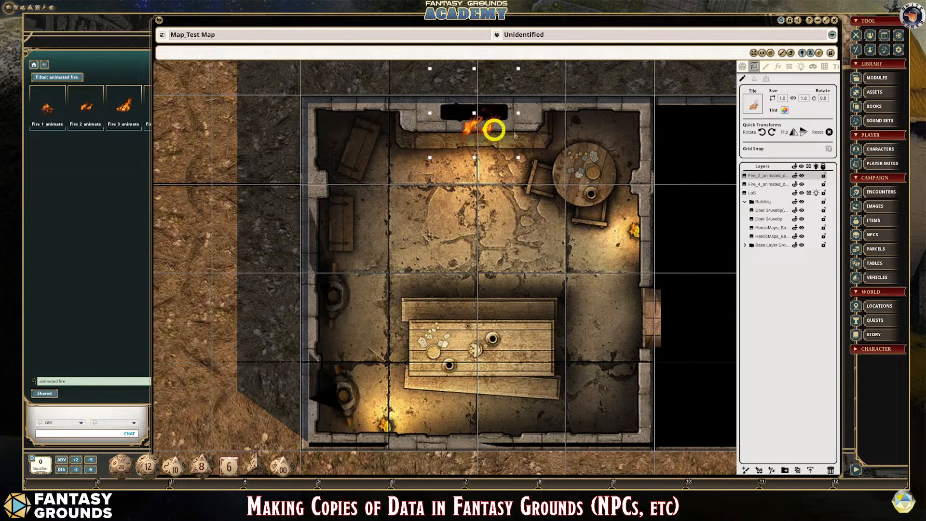
- Make the Fire_2 tile partly transparent by setting its tint to white with an alpha of 185
{"action": "left_click", "coordinate": [785, 111]}
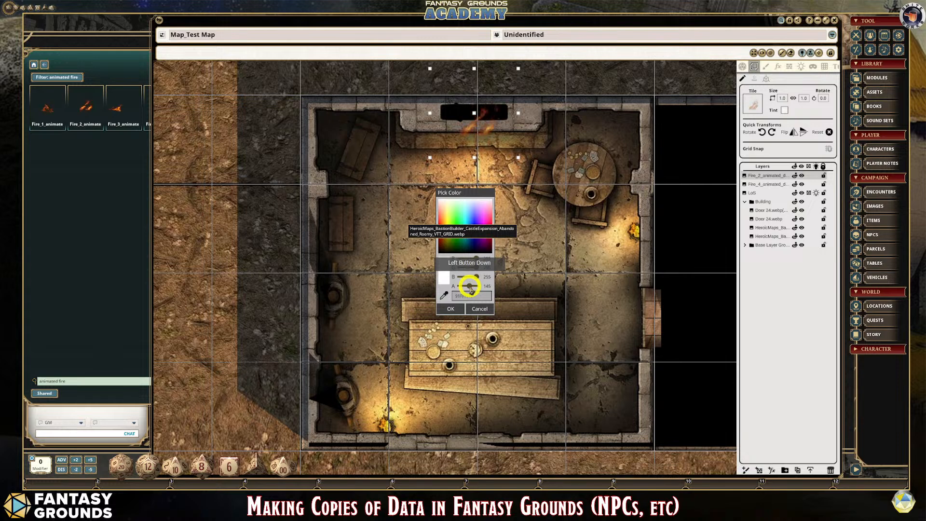
{"action": "left_click_drag", "start_coordinate": [471, 288], "coordinate": [467, 124]}
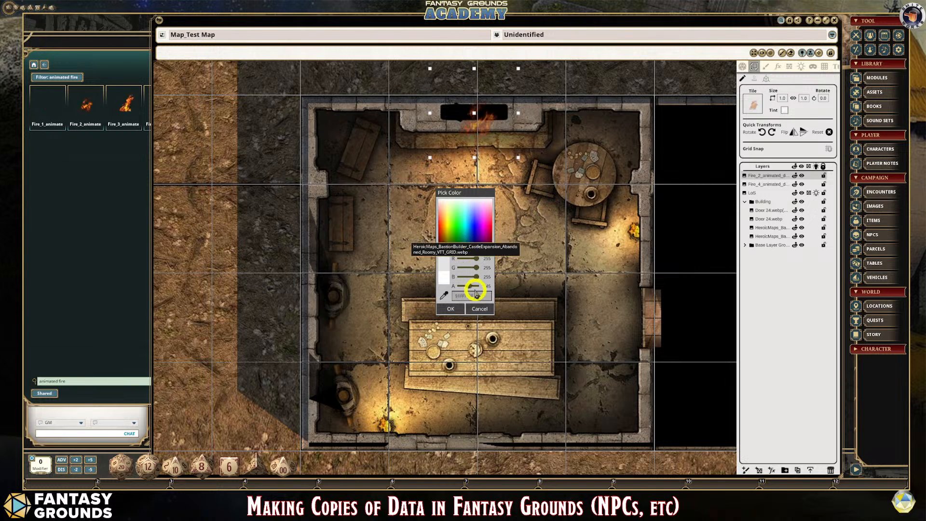
{"action": "left_click_drag", "start_coordinate": [471, 288], "coordinate": [472, 291]}
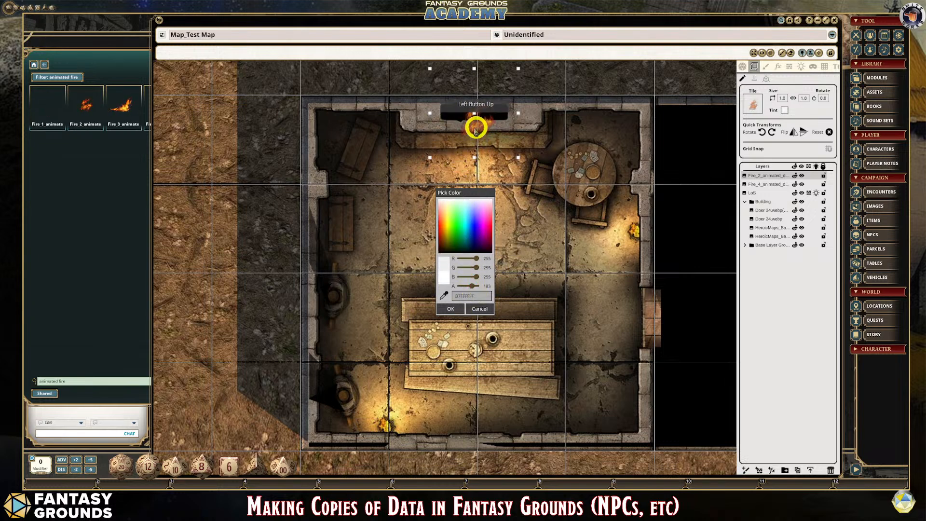
{"action": "left_click", "coordinate": [451, 308]}
{"action": "left_click", "coordinate": [474, 128]}
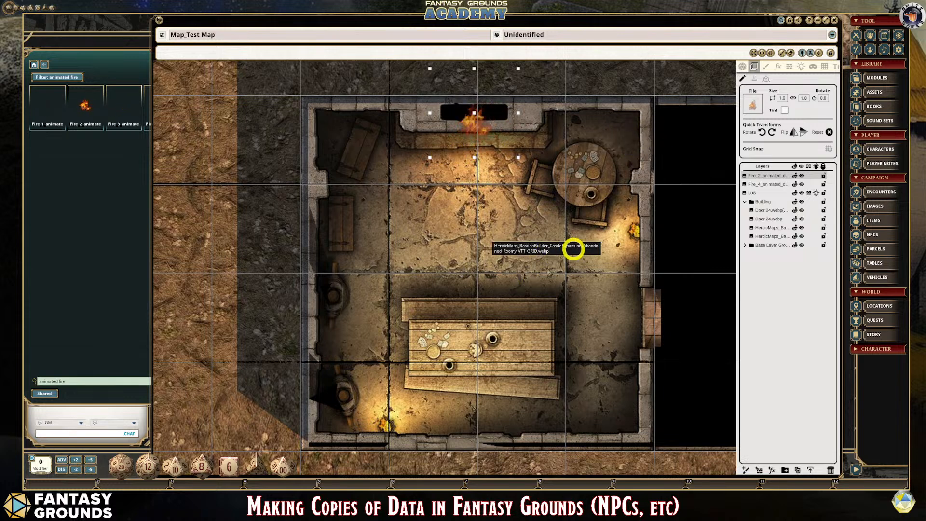
- Delete the remaining Fire_4 layer and move the Fire_2 animated layer to the top of the Building group
{"action": "left_click", "coordinate": [773, 185]}
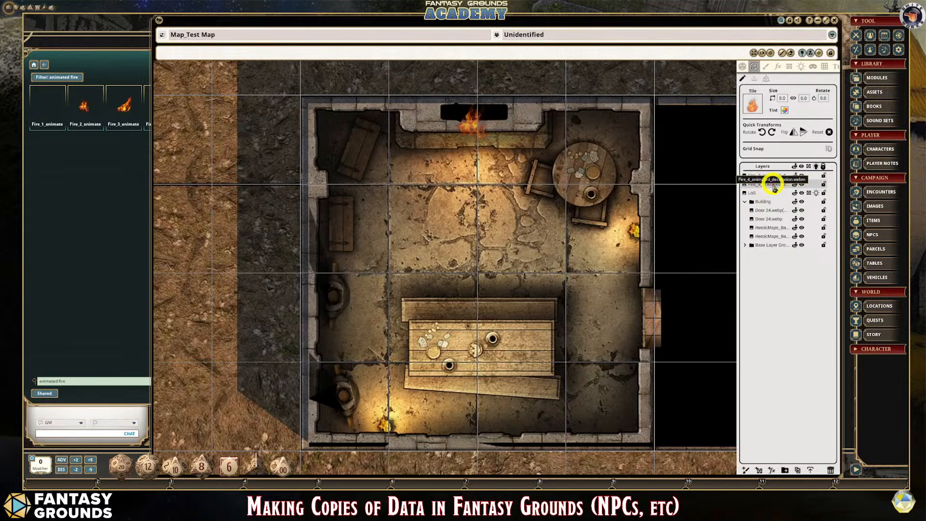
{"action": "key", "text": "Delete"}
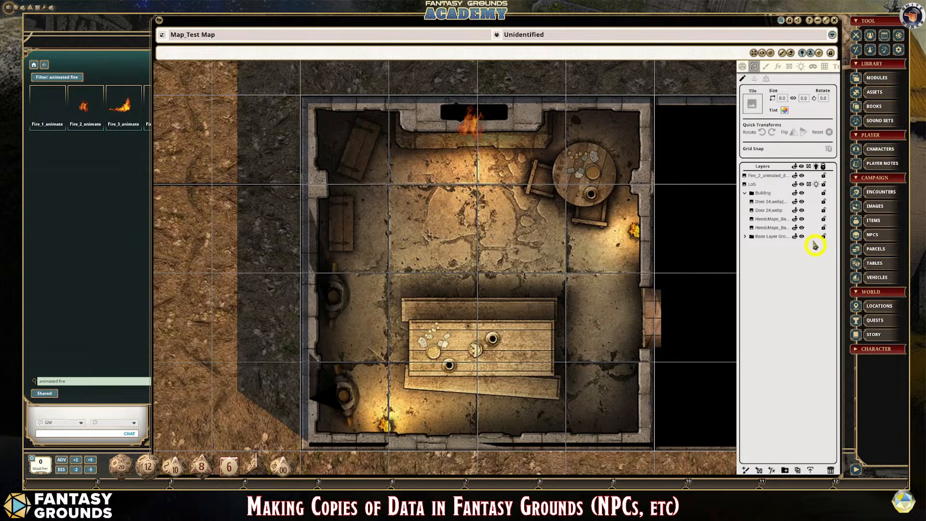
{"action": "left_click_drag", "start_coordinate": [771, 178], "coordinate": [773, 193]}
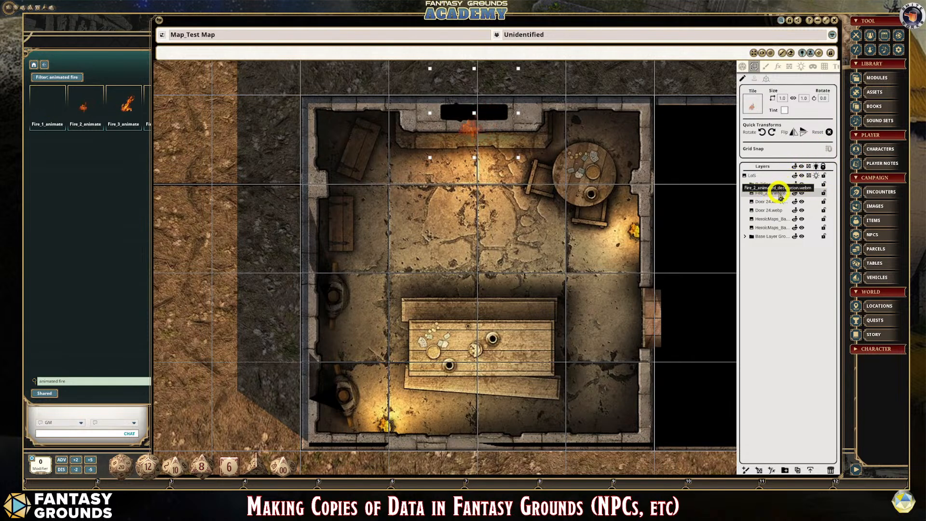
- Place a light with the Torch preset in front of the fireplace opening, on the Fire_2 animated layer
{"action": "left_click", "coordinate": [801, 68]}
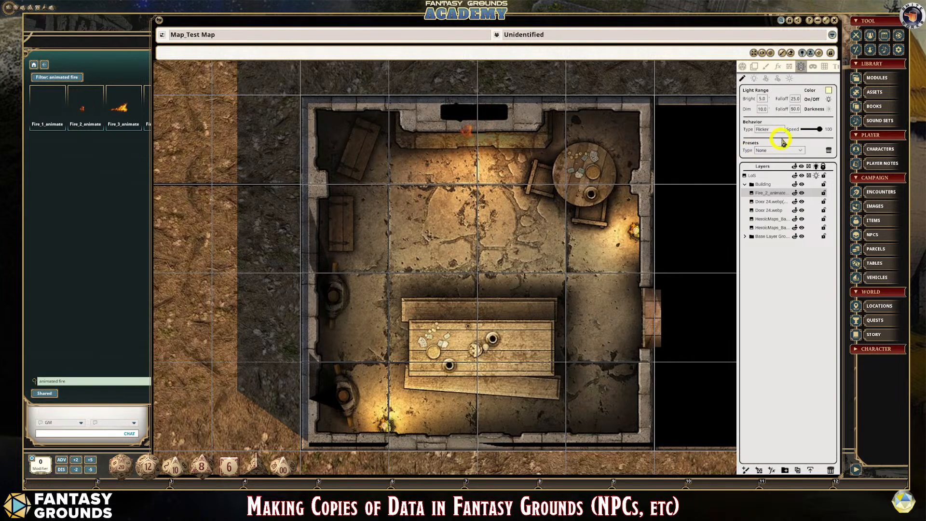
{"action": "left_click", "coordinate": [803, 153]}
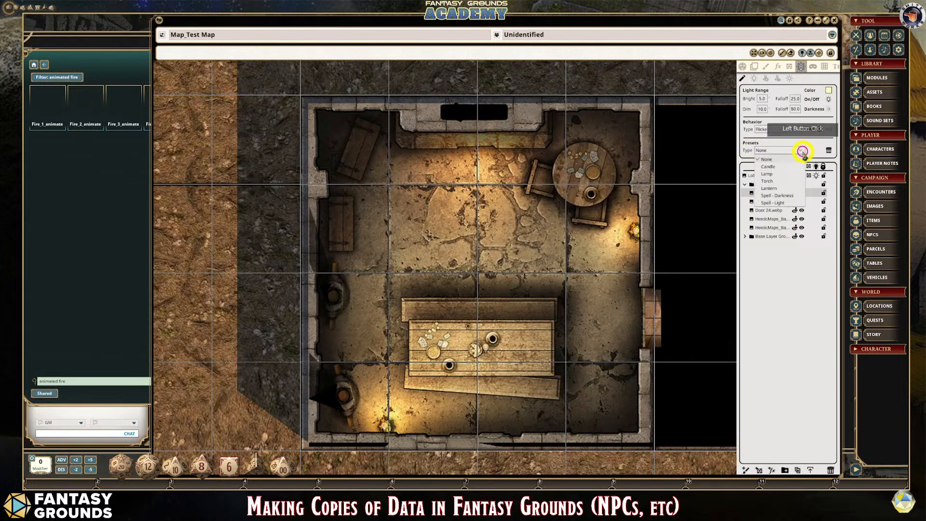
{"action": "left_click", "coordinate": [772, 180]}
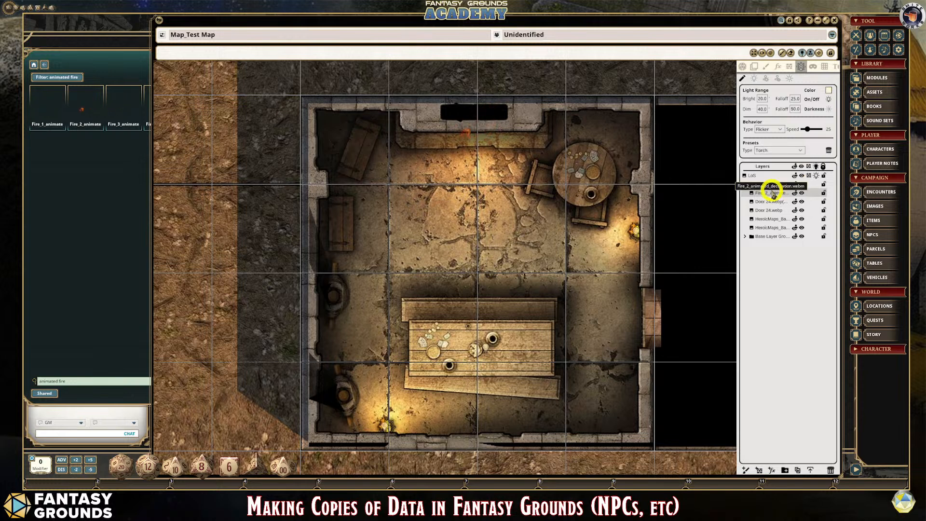
{"action": "left_click", "coordinate": [755, 79]}
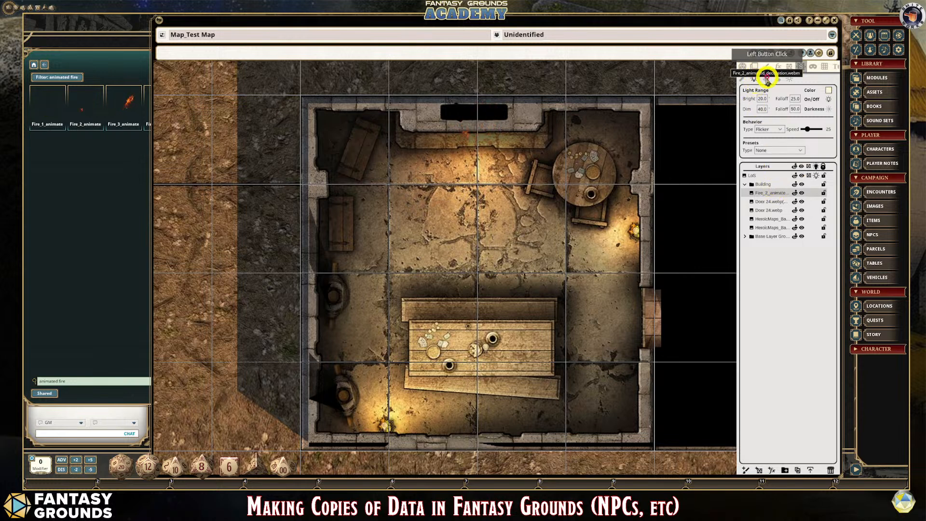
{"action": "left_click", "coordinate": [802, 150]}
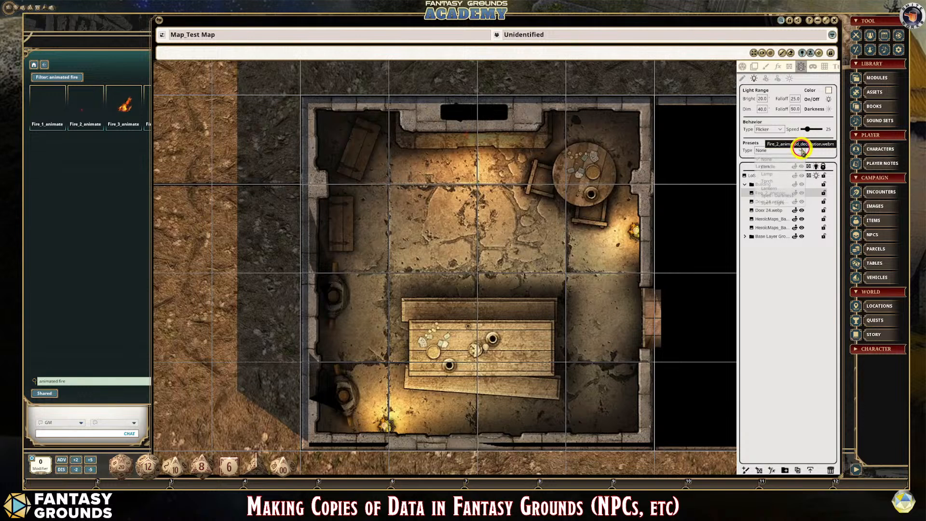
{"action": "left_click", "coordinate": [773, 181]}
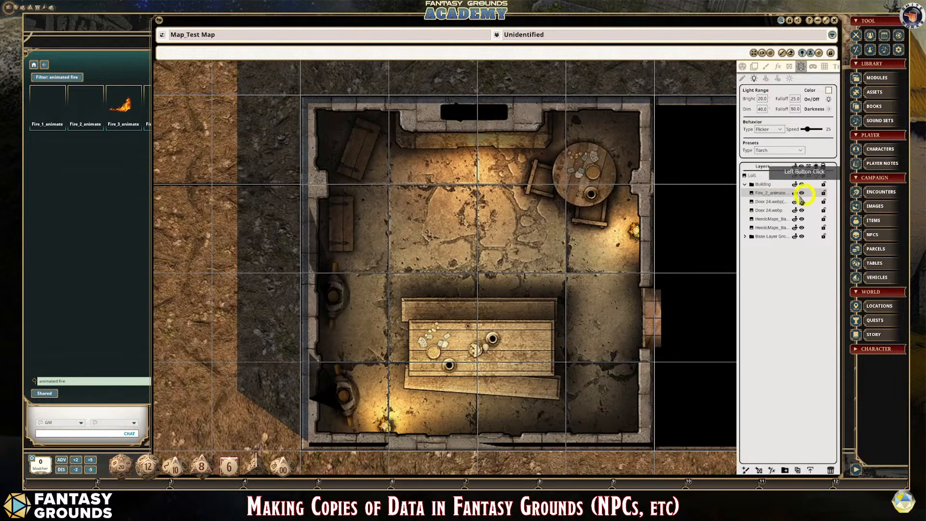
{"action": "left_click", "coordinate": [478, 132]}
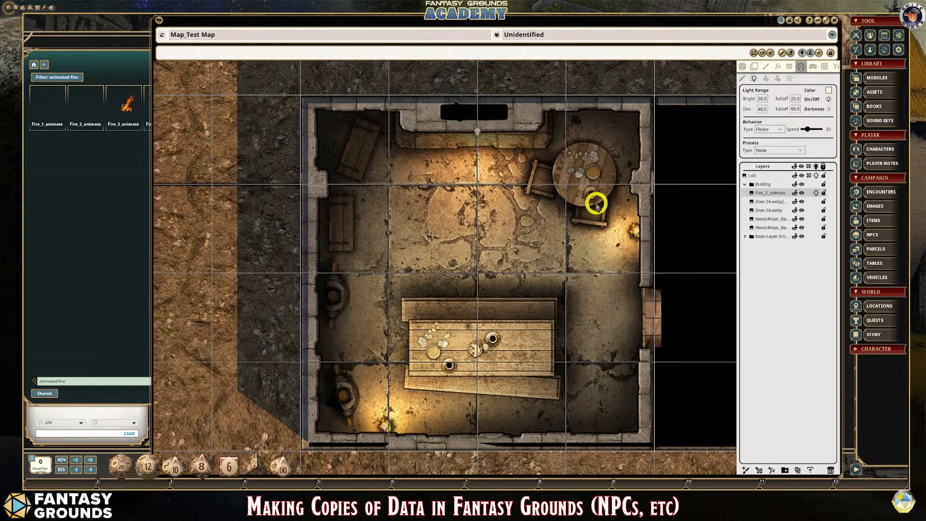
{"action": "left_click", "coordinate": [743, 67]}
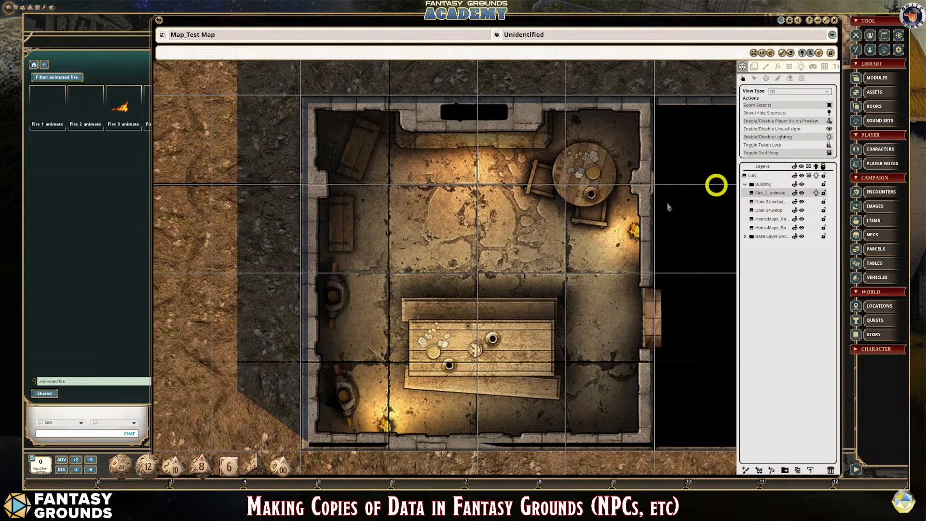
{"action": "scroll", "coordinate": [675, 217], "scroll_direction": "down", "scroll_amount": 5}
{"action": "scroll", "coordinate": [647, 270], "scroll_direction": "up", "scroll_amount": 3}
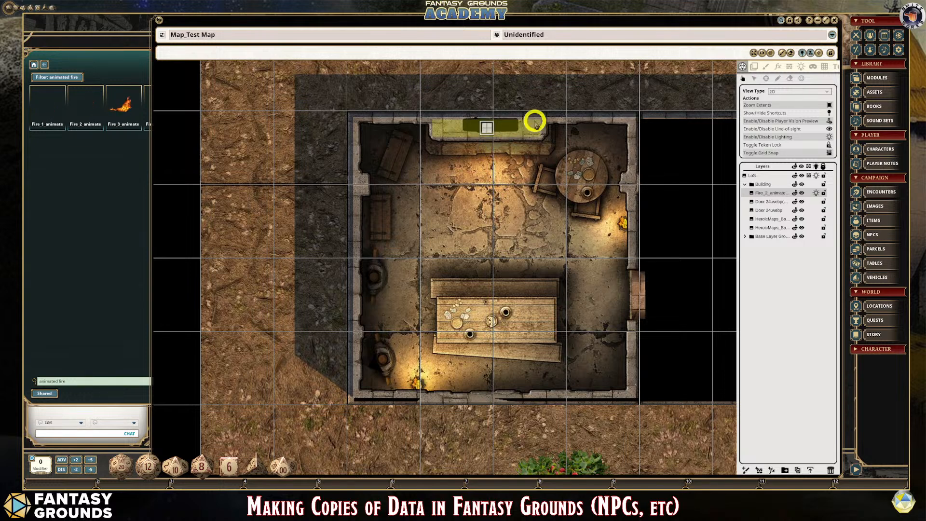
- Search the image assets for "animated smoke" and reposition the Assets window beside the building
{"action": "left_click", "coordinate": [146, 74]}
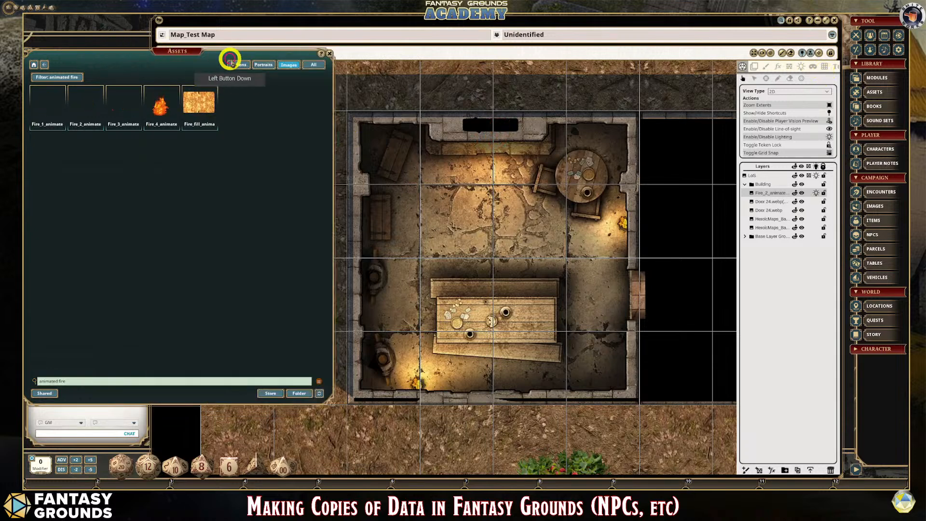
{"action": "left_click_drag", "start_coordinate": [231, 56], "coordinate": [357, 84]}
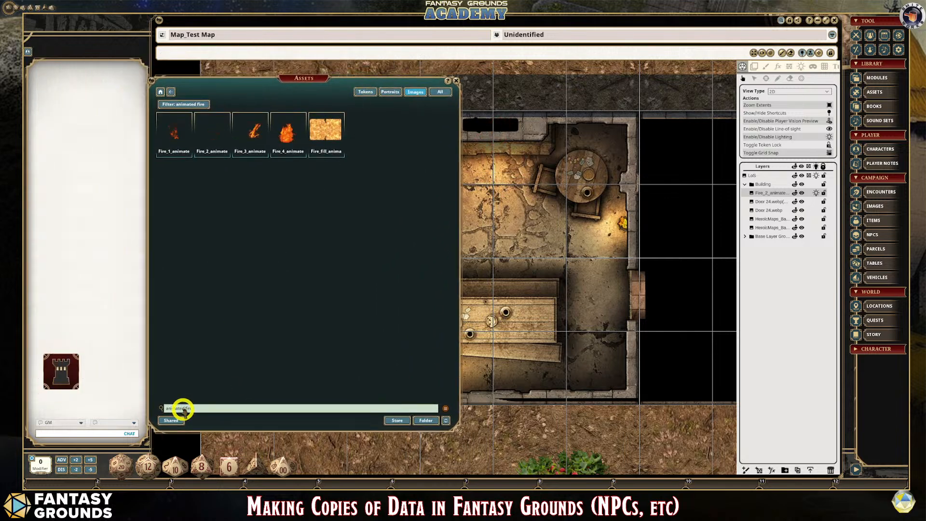
{"action": "left_click", "coordinate": [208, 410]}
{"action": "key", "text": "BackSpace"}
{"action": "key", "text": "BackSpace"}
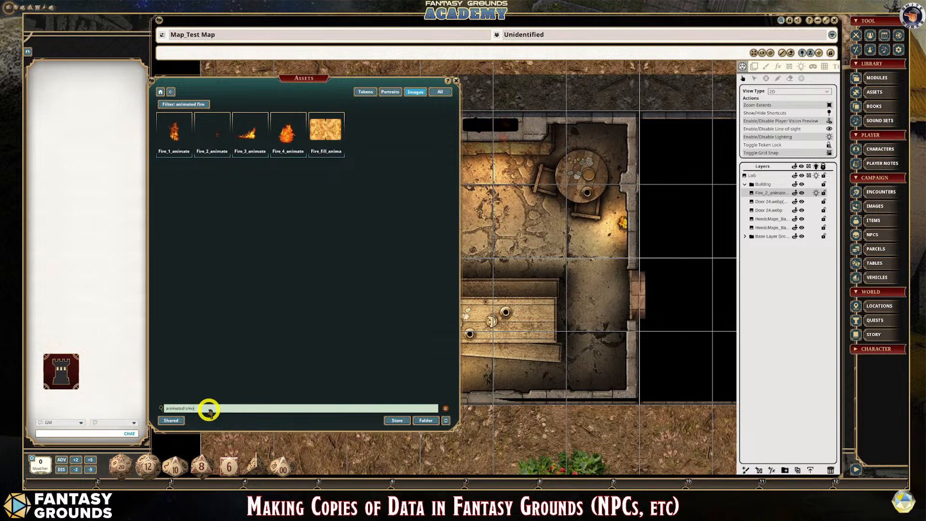
{"action": "type", "text": "smoke"}
{"action": "key", "text": "Return"}
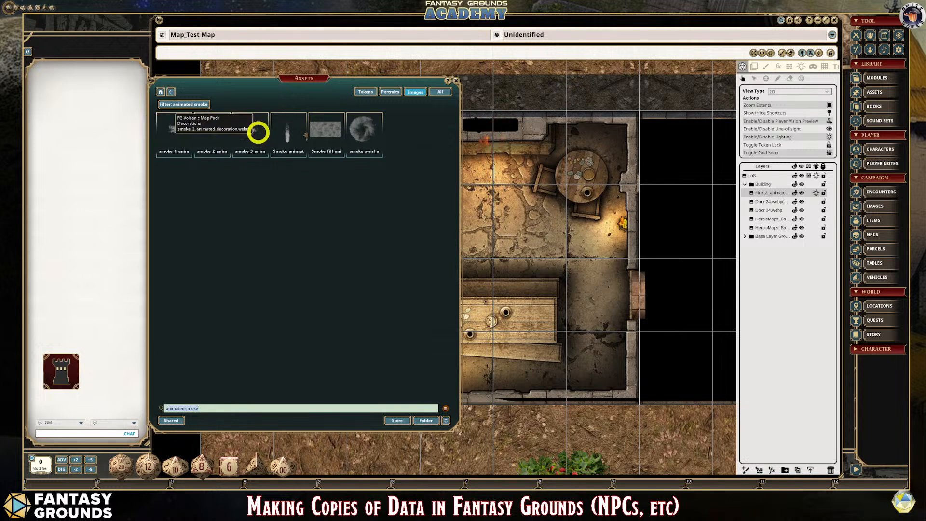
{"action": "left_click_drag", "start_coordinate": [361, 97], "coordinate": [272, 86]}
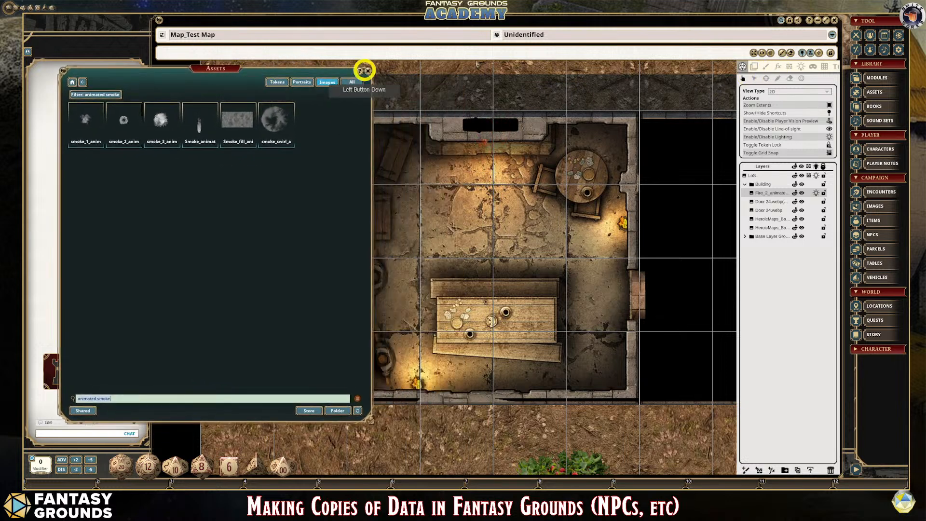
- Load the smoke_1 animated decoration as the tile for stamping on the map
{"action": "left_click", "coordinate": [753, 66]}
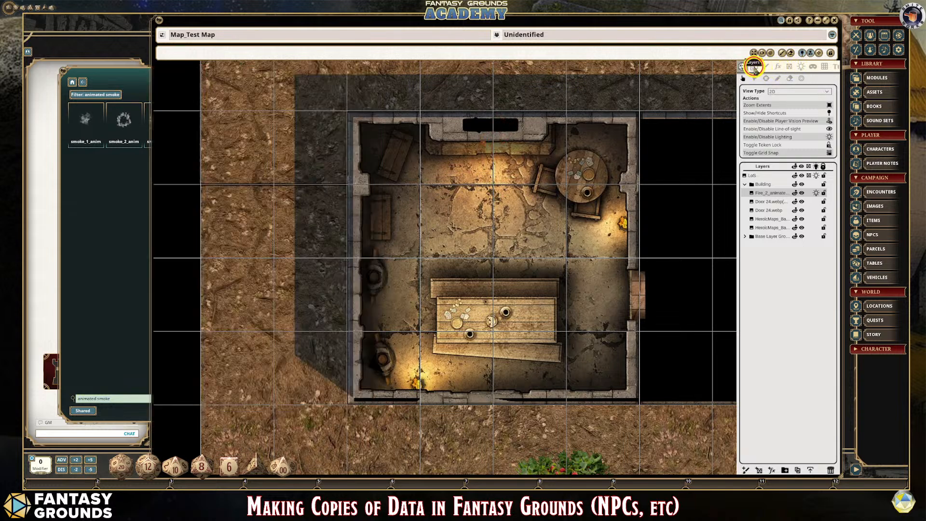
{"action": "left_click", "coordinate": [168, 71]}
{"action": "left_click", "coordinate": [114, 73]}
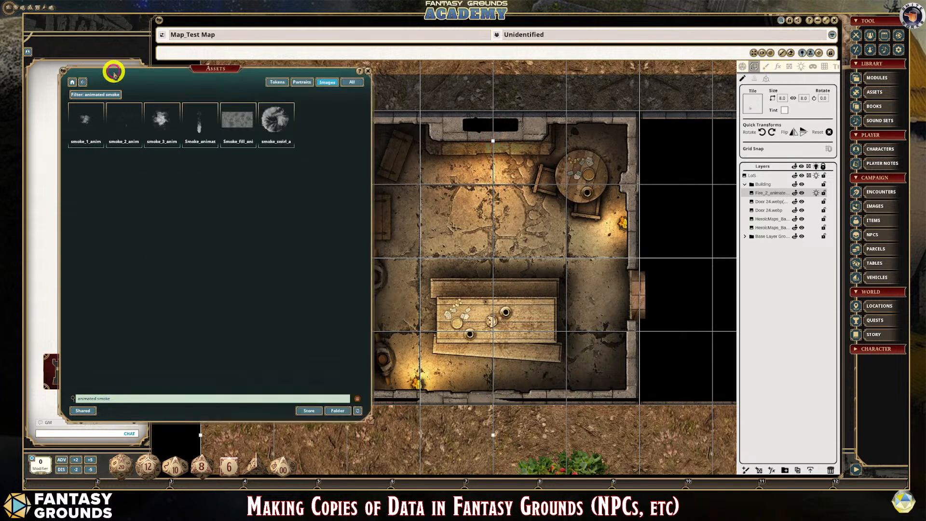
{"action": "left_click", "coordinate": [557, 98]}
{"action": "left_click", "coordinate": [761, 87]}
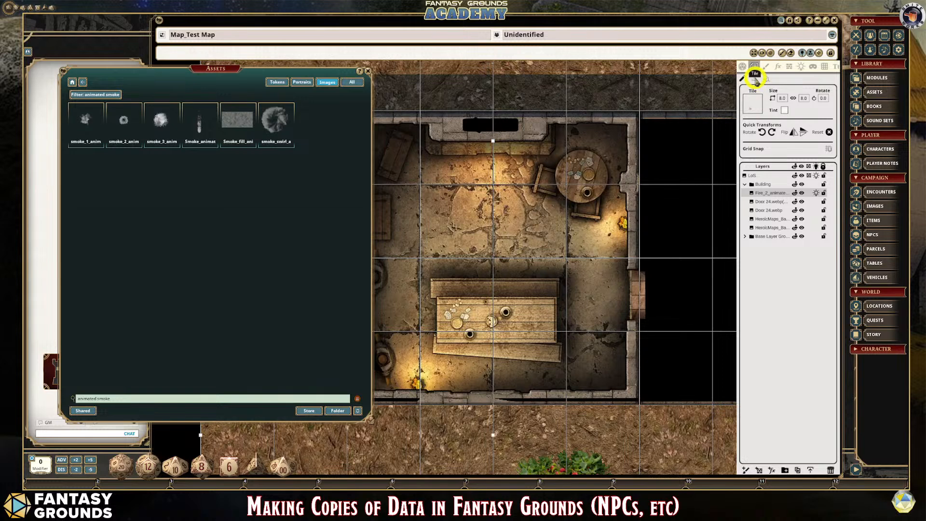
{"action": "left_click", "coordinate": [756, 80]}
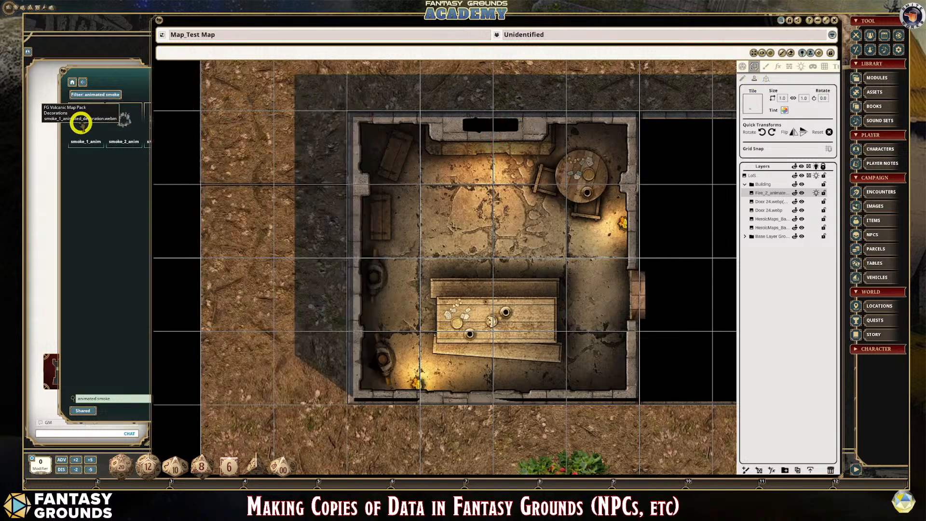
{"action": "left_click_drag", "start_coordinate": [81, 124], "coordinate": [756, 104]}
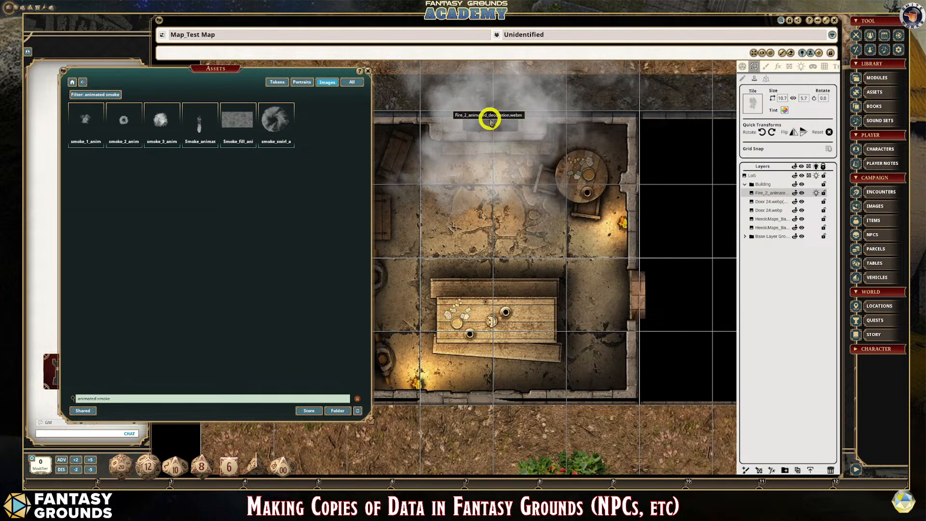
- Size the smoke tile 6.0 by 3.2 and stamp it over the fireplace
{"action": "scroll", "coordinate": [490, 124], "scroll_direction": "down", "scroll_amount": 2}
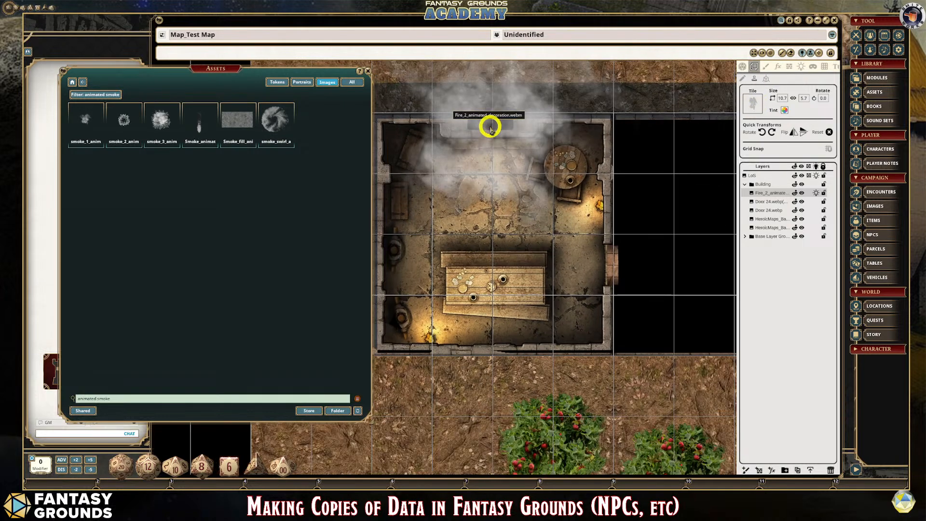
{"action": "left_click", "coordinate": [786, 100]}
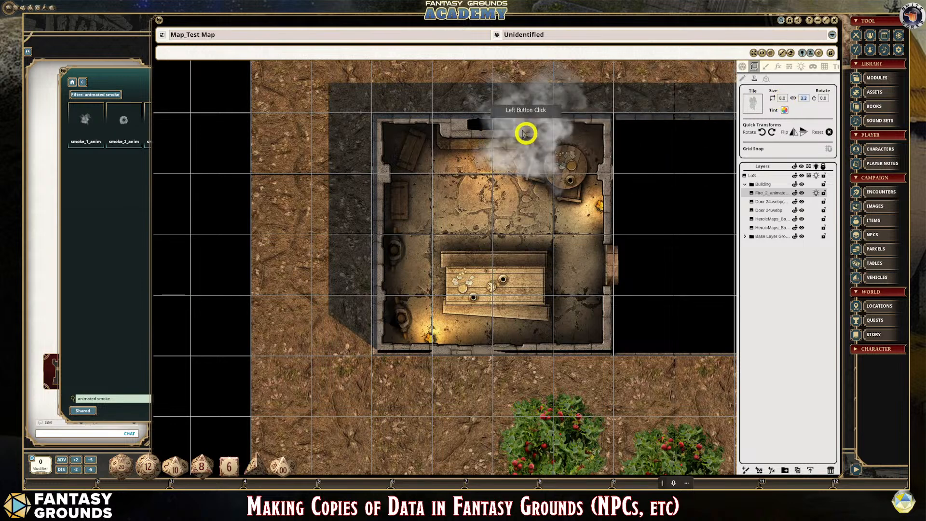
{"action": "left_click", "coordinate": [485, 127]}
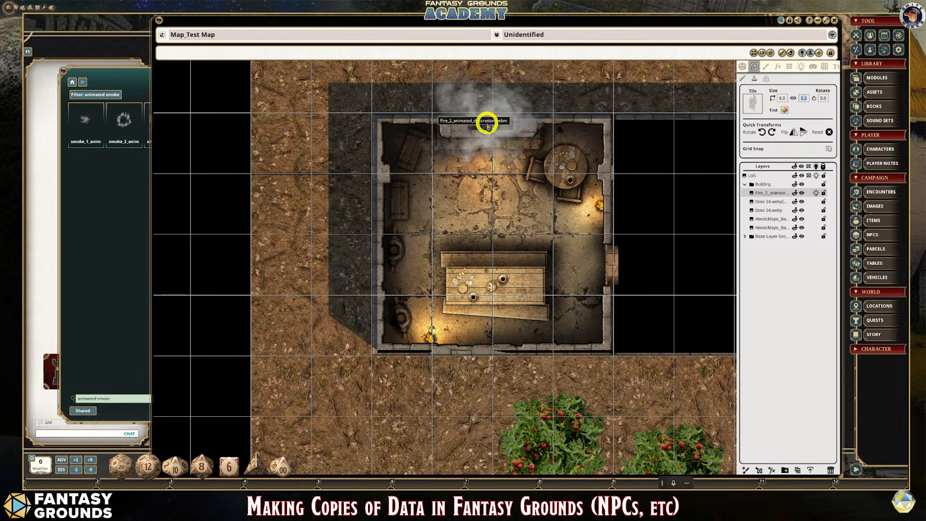
{"action": "left_click", "coordinate": [487, 123]}
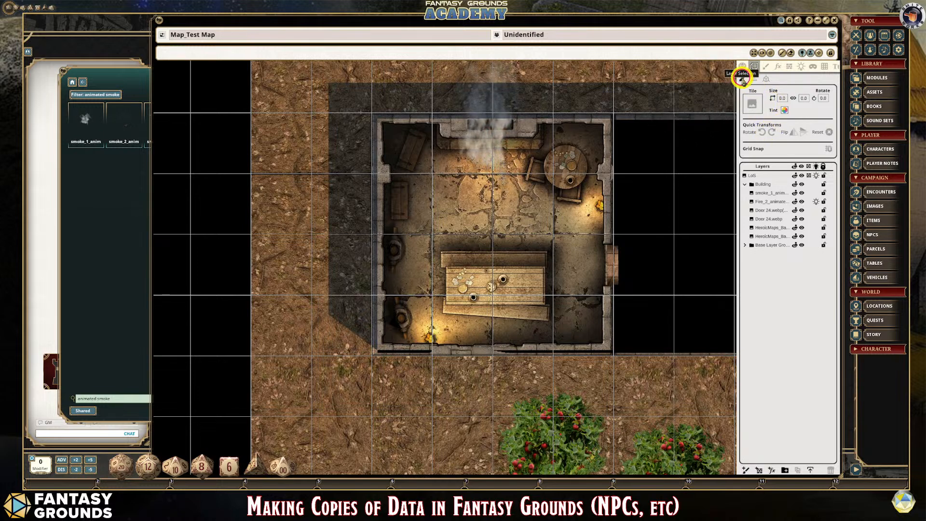
- Select the stamped smoke_1 tile and make it partly transparent with a white tint of reduced alpha
{"action": "left_click", "coordinate": [790, 73]}
{"action": "left_click", "coordinate": [497, 129]}
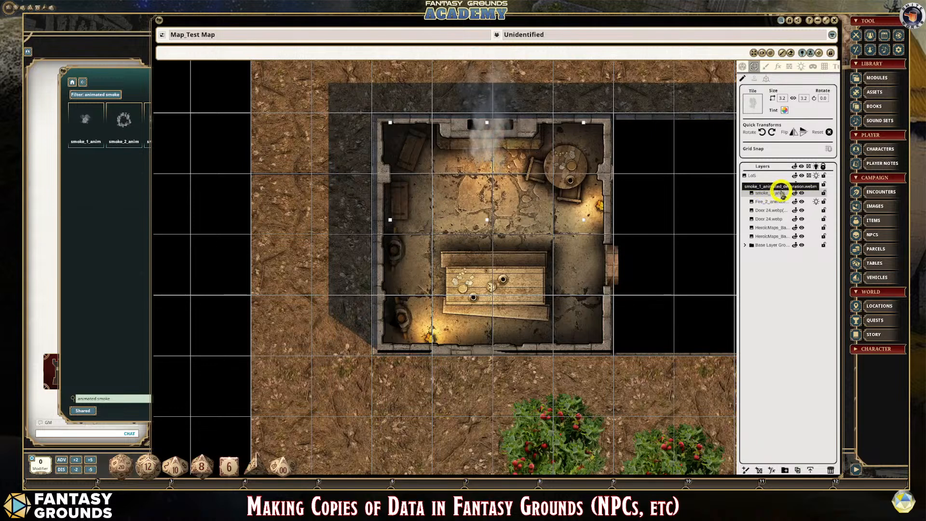
{"action": "left_click", "coordinate": [785, 111]}
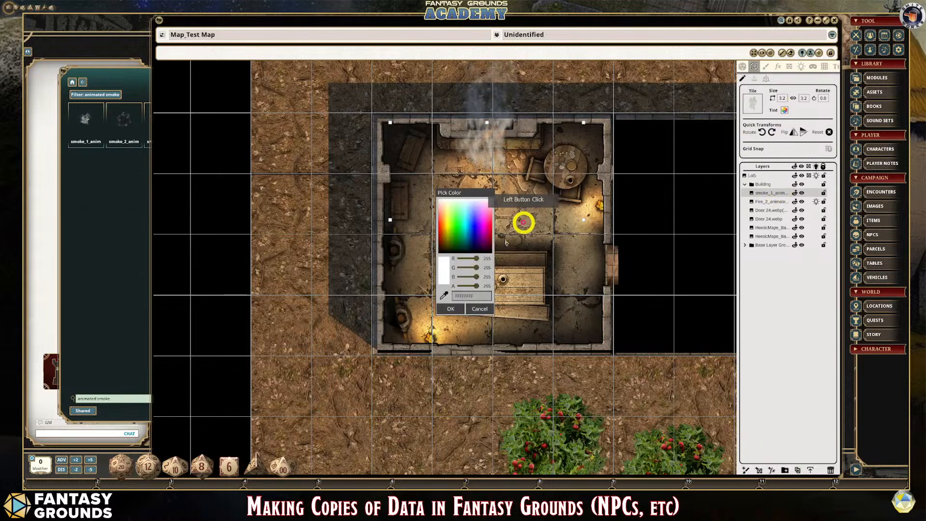
{"action": "left_click", "coordinate": [475, 287]}
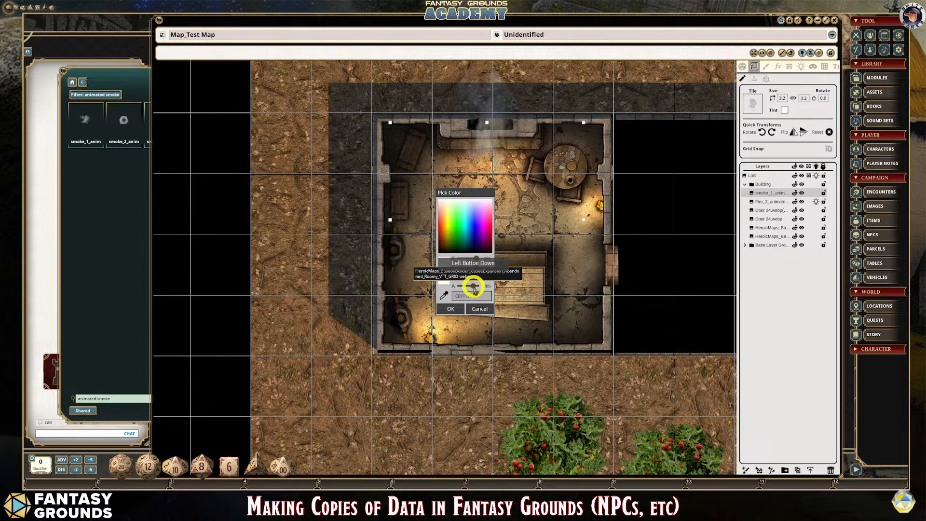
{"action": "left_click", "coordinate": [451, 309]}
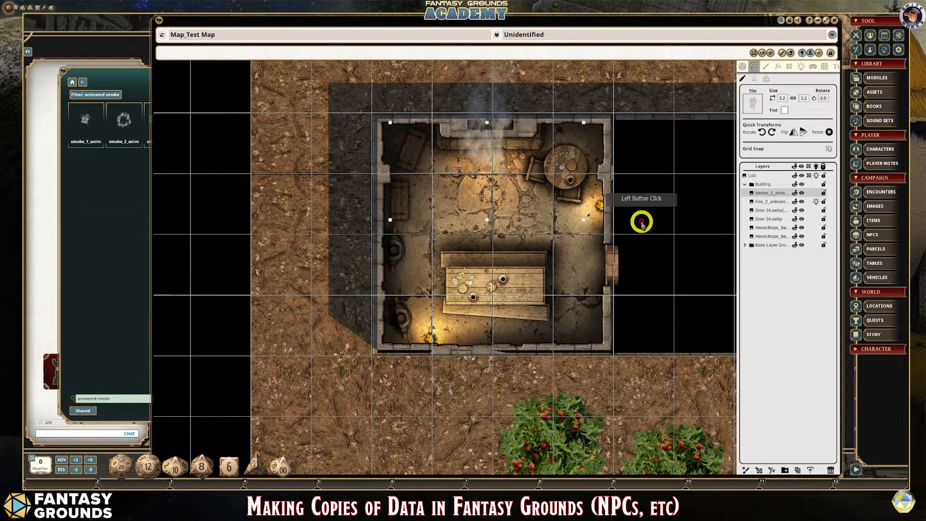
- Move the smoke_1 layer out of the Building group to just above it in the layer list
{"action": "left_click_drag", "start_coordinate": [768, 193], "coordinate": [769, 184]}
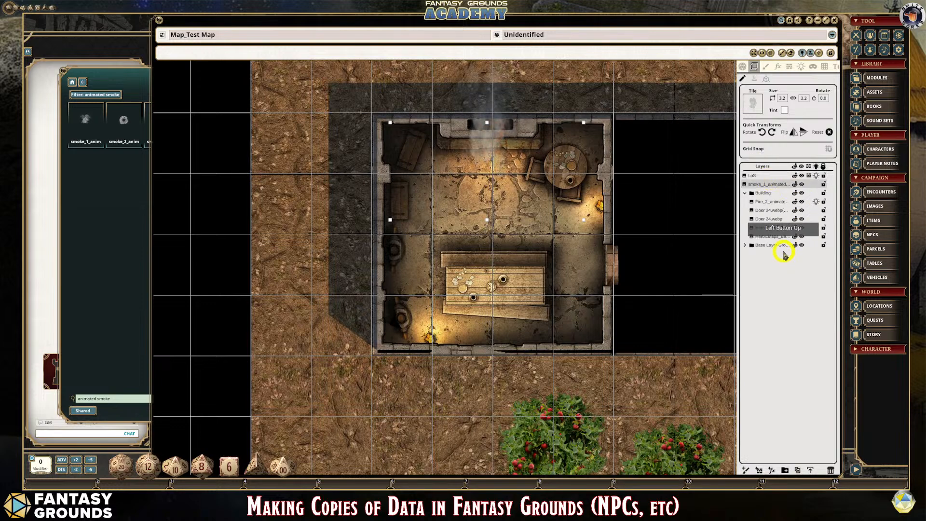
{"action": "scroll", "coordinate": [627, 232], "scroll_direction": "down", "scroll_amount": 2}
{"action": "scroll", "coordinate": [554, 205], "scroll_direction": "up", "scroll_amount": 1}
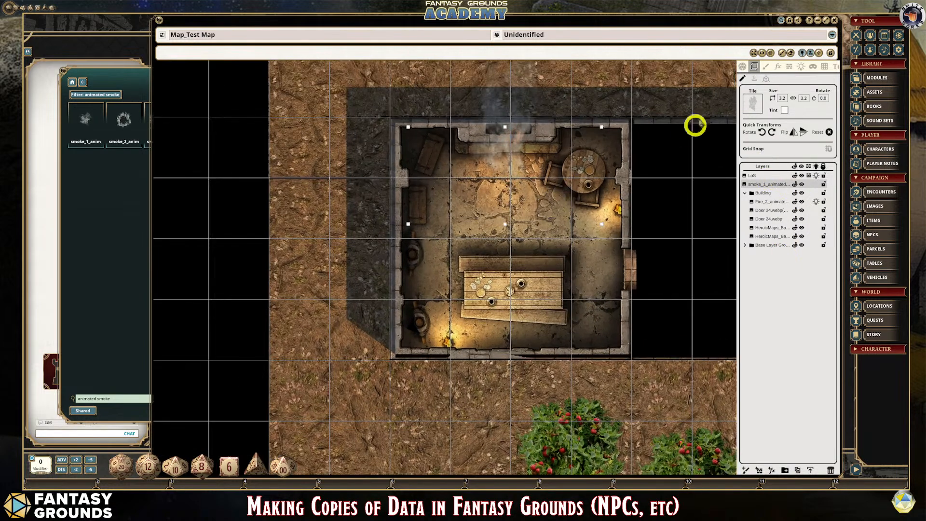
{"action": "left_click", "coordinate": [742, 69]}
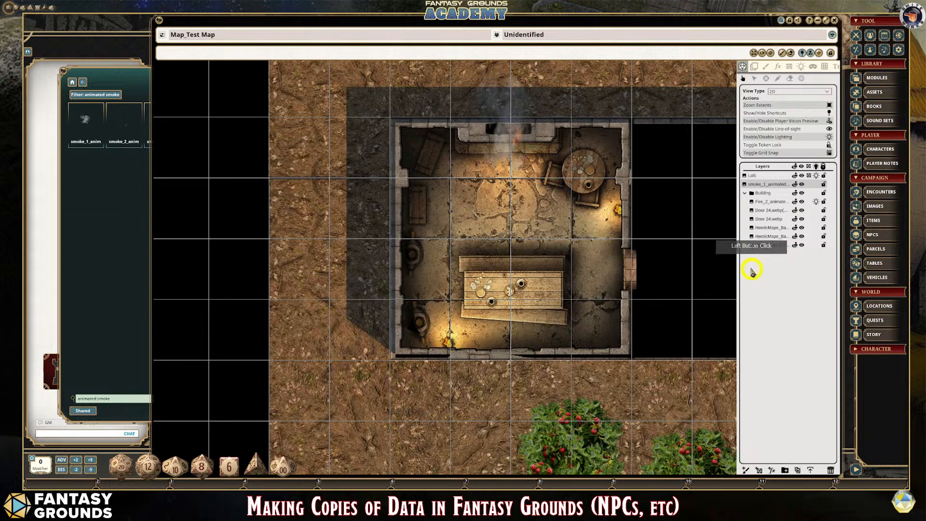
- Examine the fireplace smoke and firelight on the map at several zoom levels
{"action": "scroll", "coordinate": [737, 277], "scroll_direction": "down", "scroll_amount": 1}
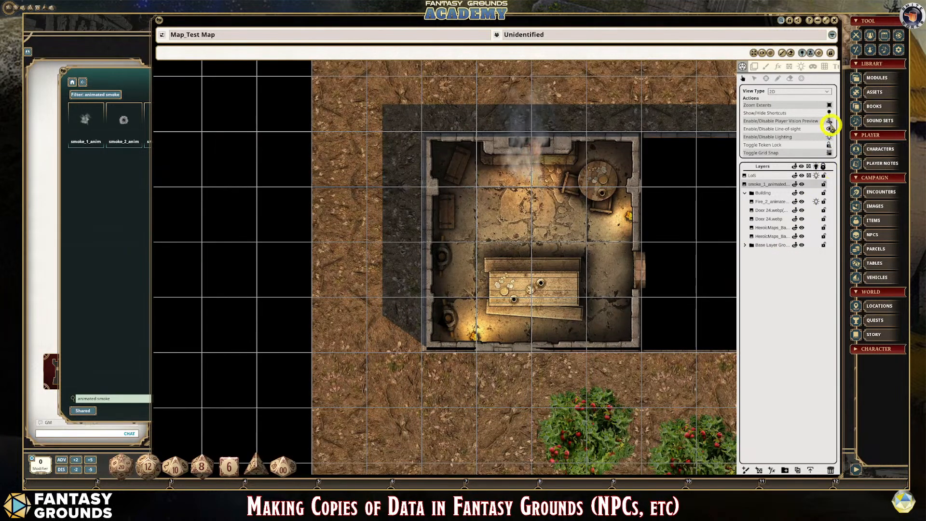
{"action": "left_click", "coordinate": [830, 127]}
{"action": "left_click", "coordinate": [831, 127]}
{"action": "scroll", "coordinate": [687, 295], "scroll_direction": "down", "scroll_amount": 1}
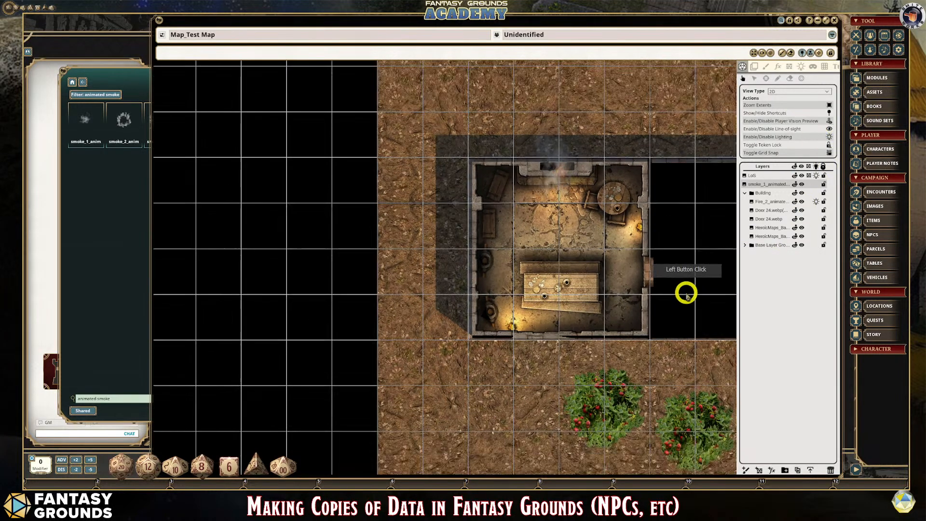
{"action": "scroll", "coordinate": [682, 320], "scroll_direction": "up", "scroll_amount": 1}
{"action": "scroll", "coordinate": [682, 327], "scroll_direction": "down", "scroll_amount": 1}
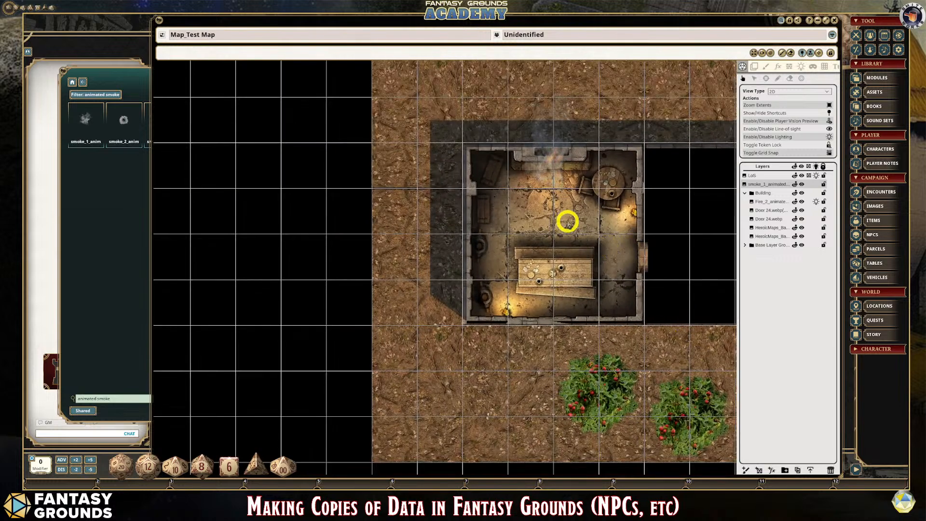
{"action": "scroll", "coordinate": [568, 220], "scroll_direction": "down", "scroll_amount": 1}
{"action": "scroll", "coordinate": [569, 218], "scroll_direction": "up", "scroll_amount": 1}
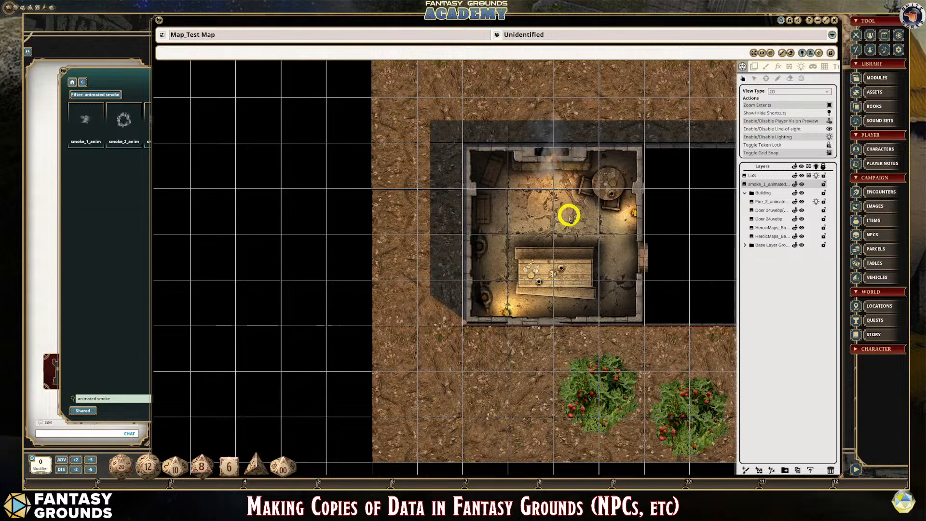
{"action": "scroll", "coordinate": [569, 216], "scroll_direction": "down", "scroll_amount": 1}
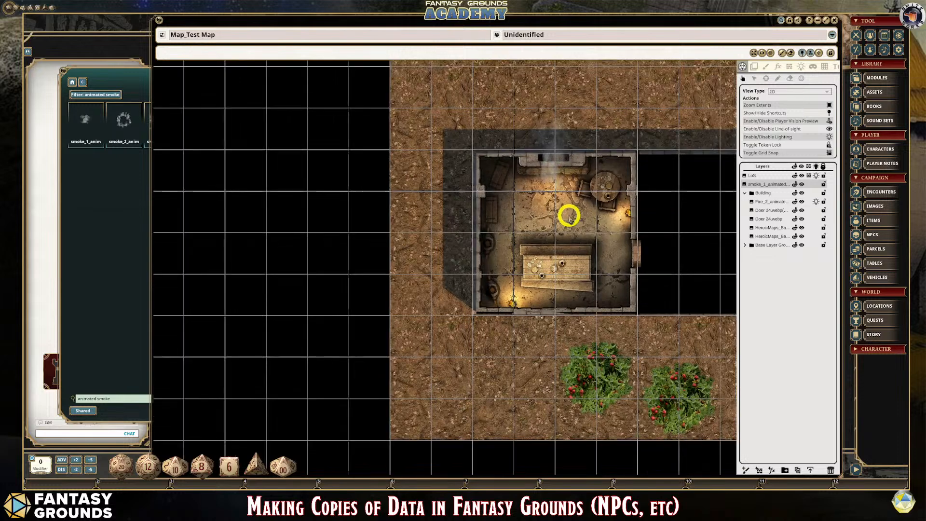
{"action": "left_click", "coordinate": [134, 75]}
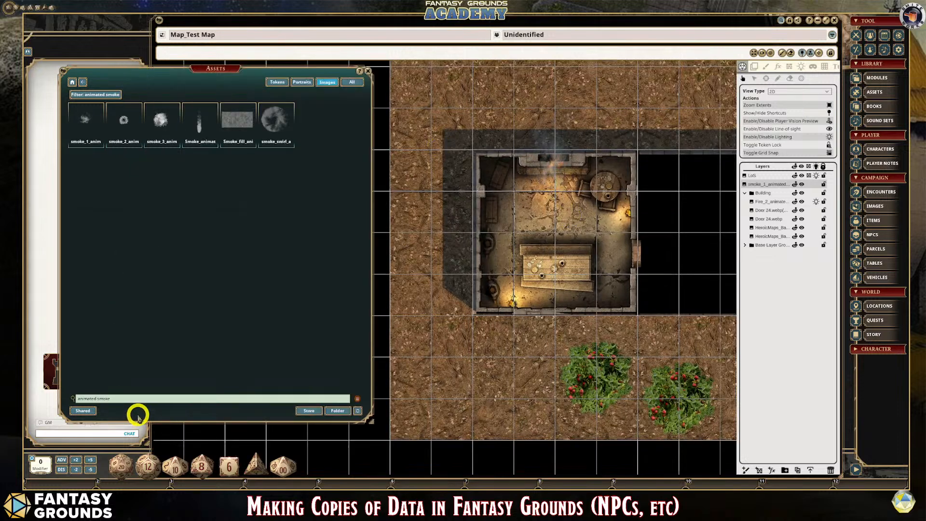
{"action": "left_click_drag", "start_coordinate": [289, 71], "coordinate": [487, 142]}
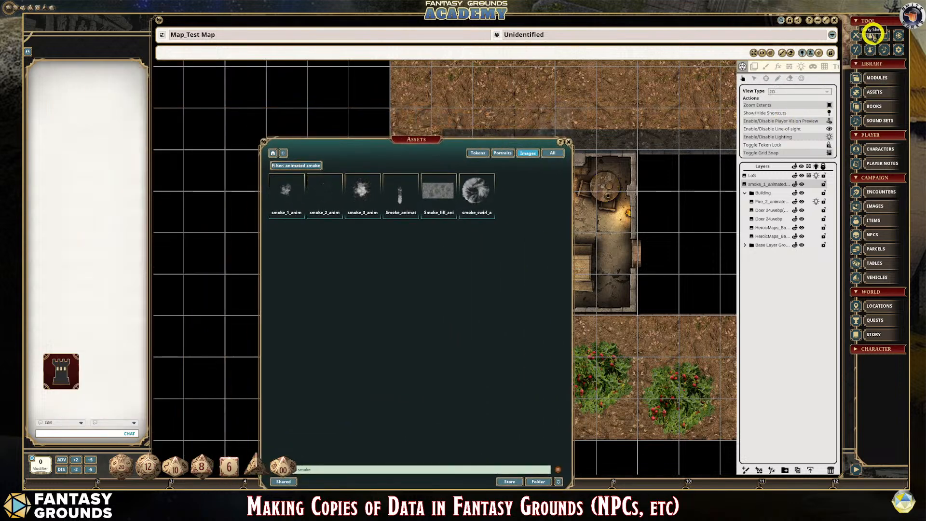
{"action": "left_click", "coordinate": [870, 34]}
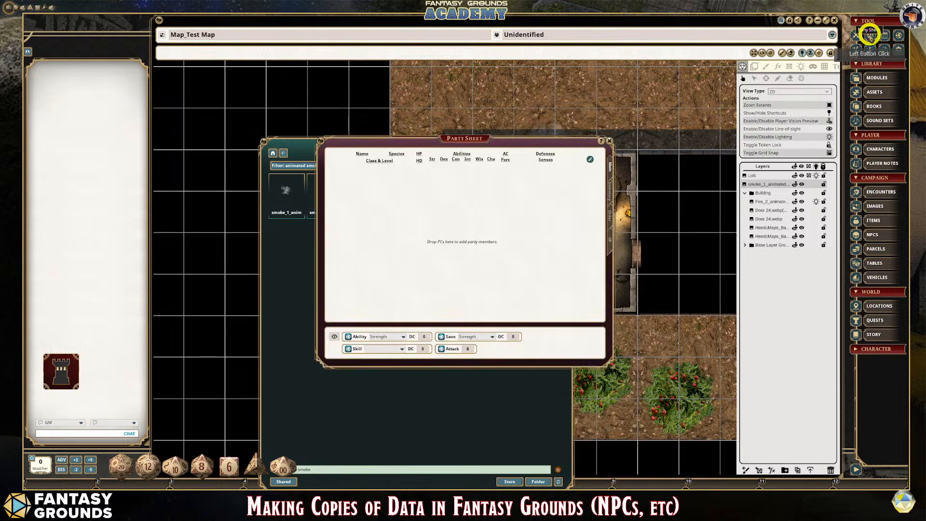
{"action": "left_click", "coordinate": [608, 140]}
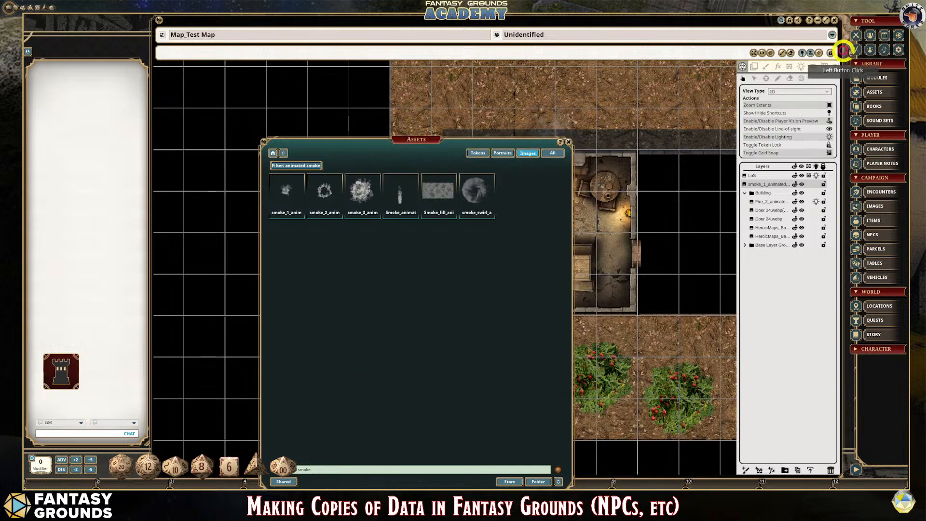
- Open the combat tracker, add the Badger from the NPC list to it, and close the NPC and asset windows
{"action": "left_click", "coordinate": [857, 36]}
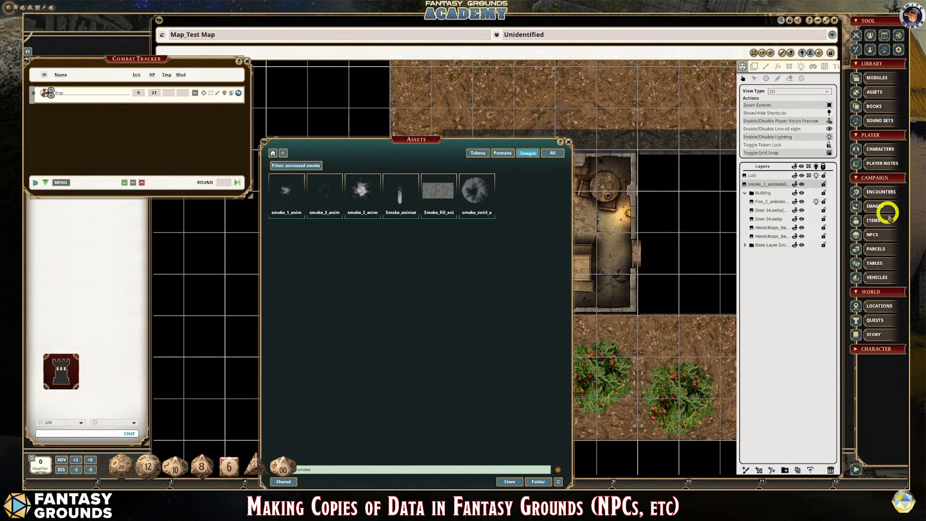
{"action": "left_click", "coordinate": [882, 236]}
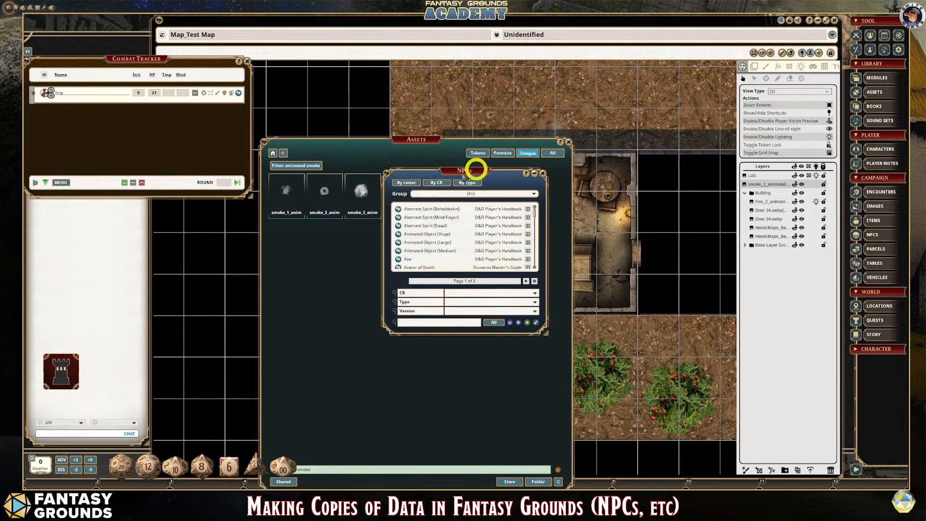
{"action": "left_click_drag", "start_coordinate": [429, 179], "coordinate": [575, 195]}
{"action": "scroll", "coordinate": [597, 251], "scroll_direction": "down", "scroll_amount": 5}
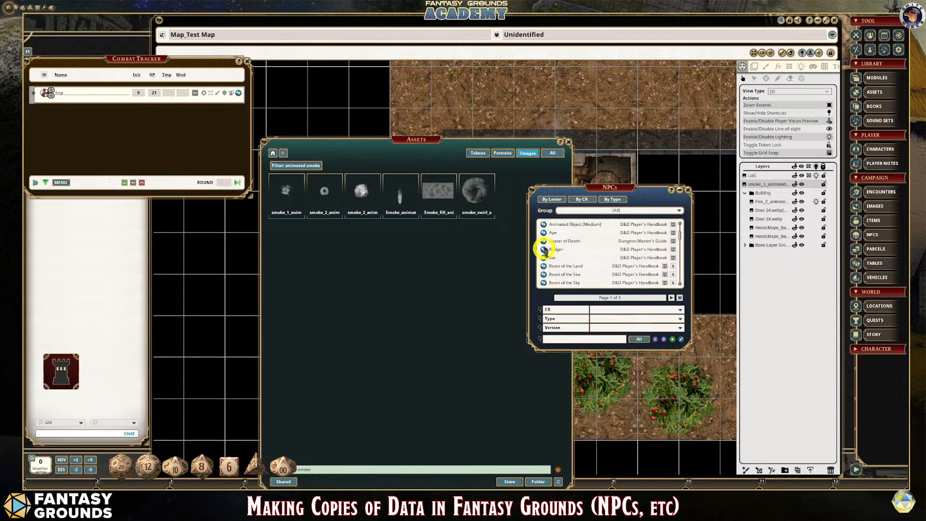
{"action": "left_click_drag", "start_coordinate": [544, 249], "coordinate": [135, 128]}
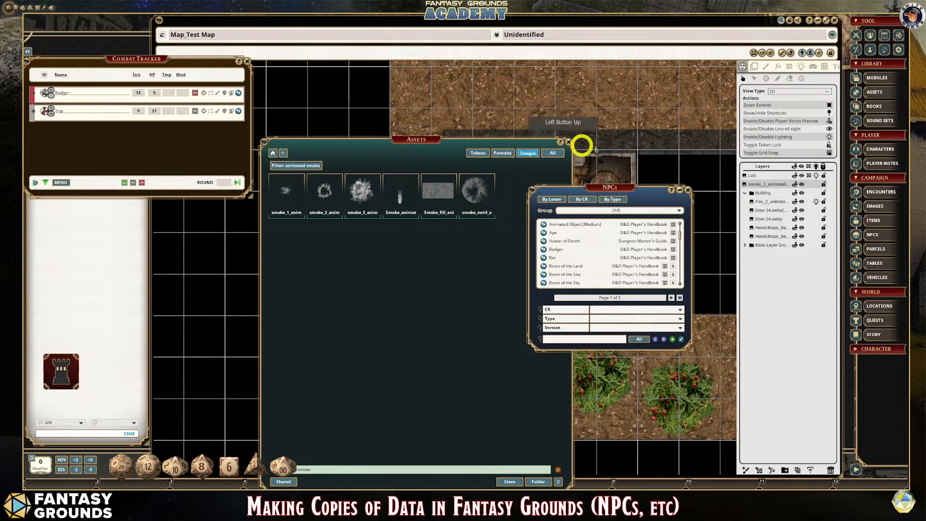
{"action": "left_click", "coordinate": [688, 190]}
{"action": "left_click", "coordinate": [568, 142]}
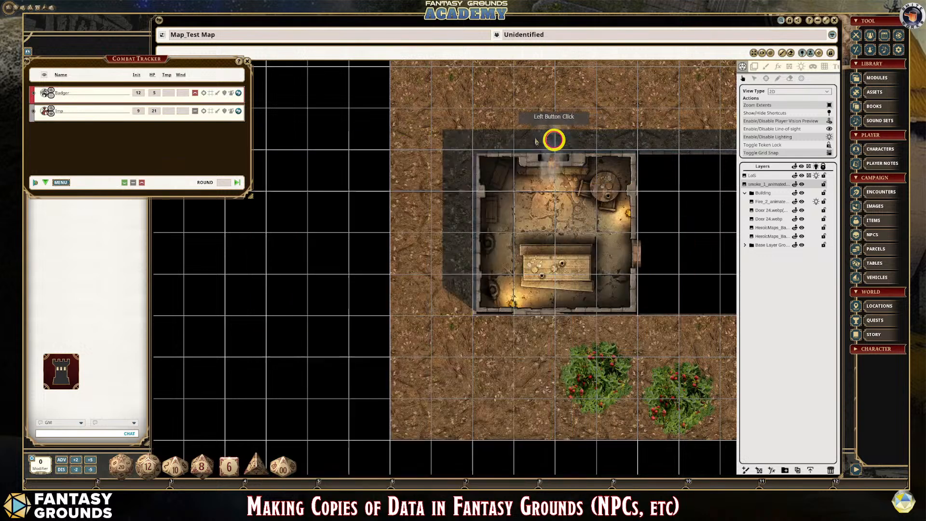
- Place the Badger token from the combat tracker on the map between the fireplace and the long table
{"action": "left_click", "coordinate": [55, 93]}
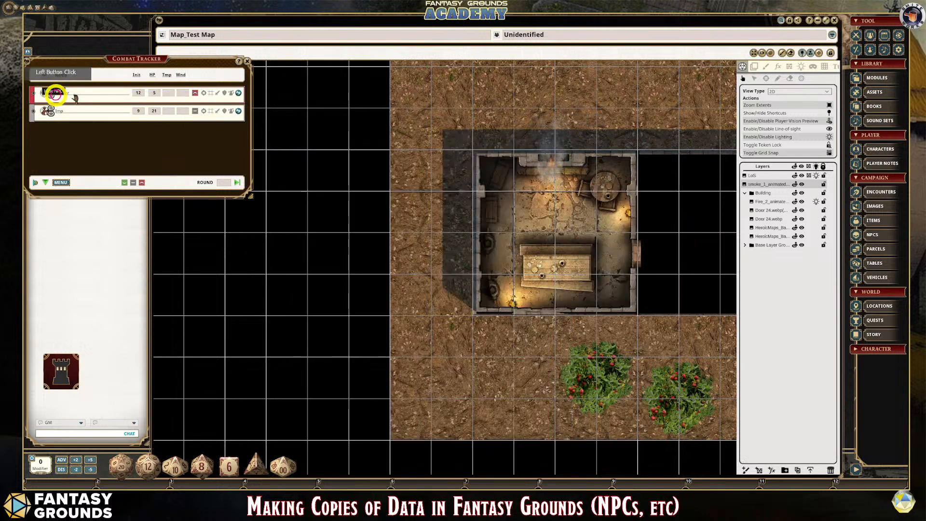
{"action": "left_click_drag", "start_coordinate": [46, 93], "coordinate": [534, 208]}
{"action": "left_click", "coordinate": [534, 210]}
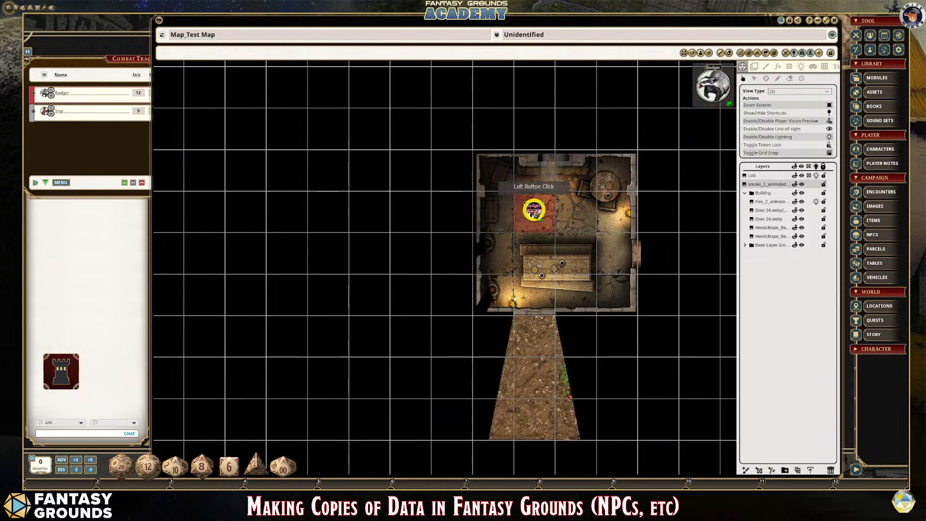
{"action": "scroll", "coordinate": [555, 210], "scroll_direction": "up", "scroll_amount": 3}
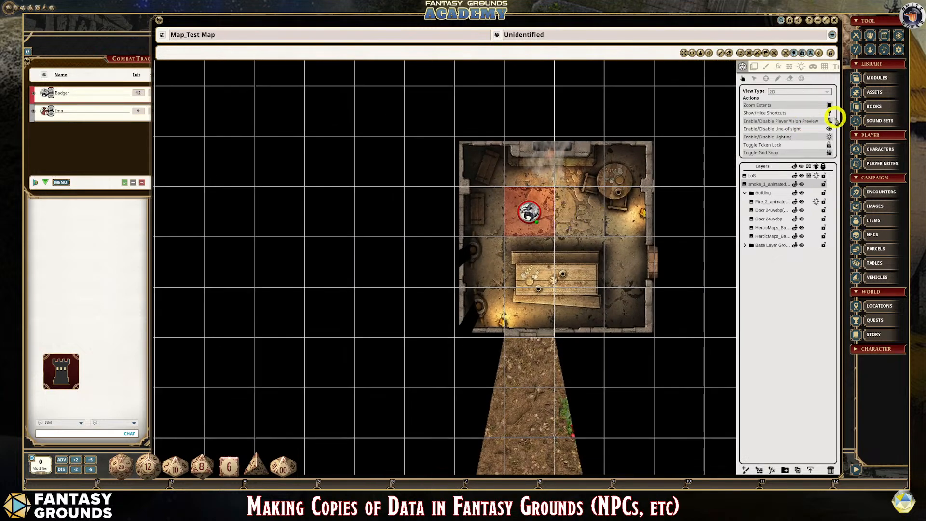
{"action": "scroll", "coordinate": [521, 182], "scroll_direction": "up", "scroll_amount": 2}
- Move the Badger token to the square beside the east door and through it into the grey stone room
{"action": "left_click_drag", "start_coordinate": [517, 208], "coordinate": [669, 288]}
{"action": "scroll", "coordinate": [676, 289], "scroll_direction": "down", "scroll_amount": 3}
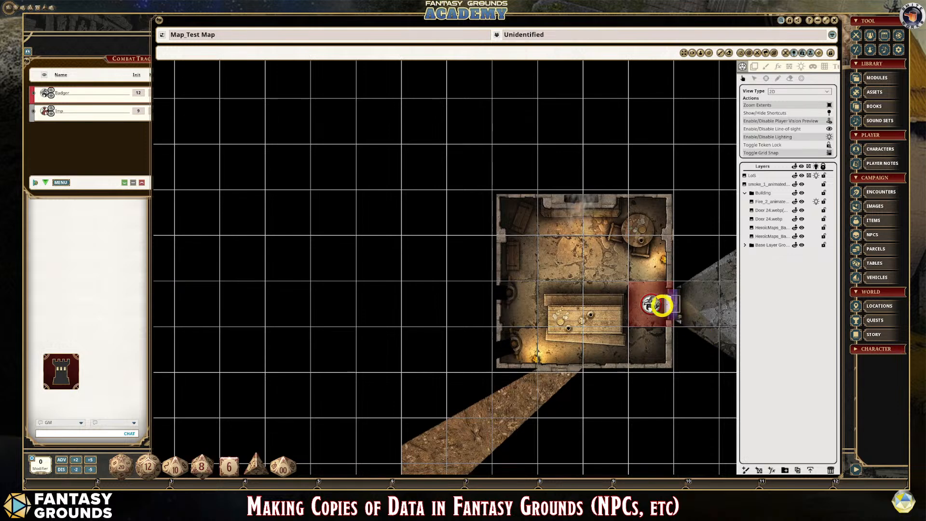
{"action": "scroll", "coordinate": [596, 216], "scroll_direction": "up", "scroll_amount": 1}
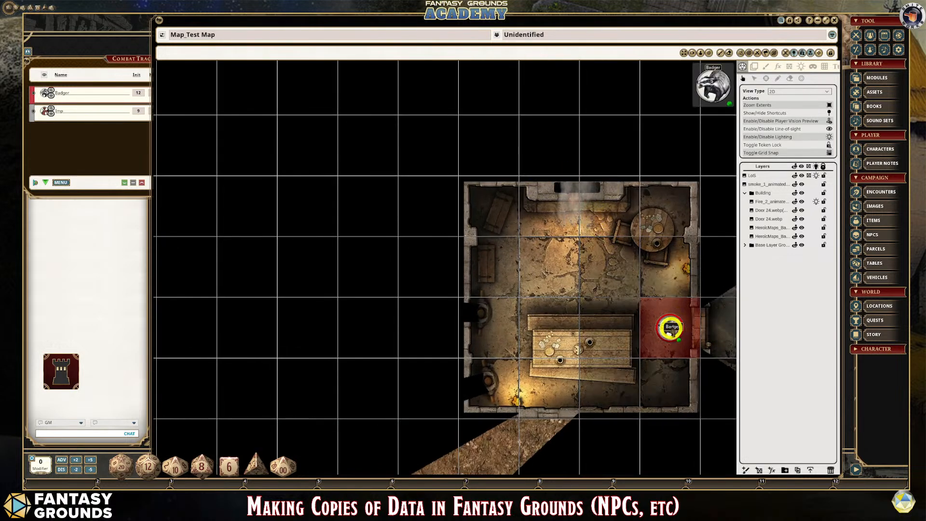
{"action": "left_click_drag", "start_coordinate": [668, 324], "coordinate": [718, 332]}
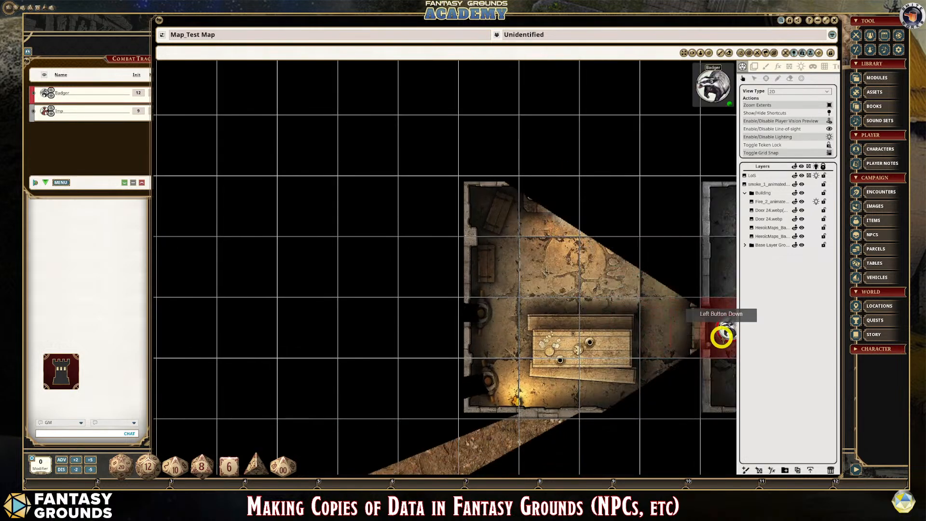
{"action": "left_click", "coordinate": [683, 52]}
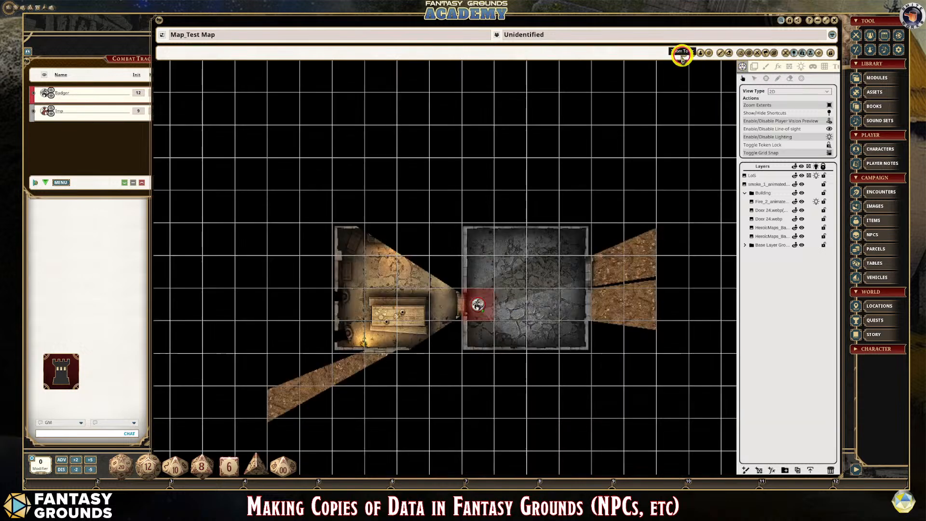
- Move the Badger token across the grey stone room and back toward its northwest part to check its line of sight
{"action": "scroll", "coordinate": [482, 325], "scroll_direction": "up", "scroll_amount": 2}
{"action": "left_click_drag", "start_coordinate": [466, 289], "coordinate": [585, 243]}
{"action": "scroll", "coordinate": [662, 320], "scroll_direction": "up", "scroll_amount": 1}
{"action": "scroll", "coordinate": [663, 320], "scroll_direction": "up", "scroll_amount": 1}
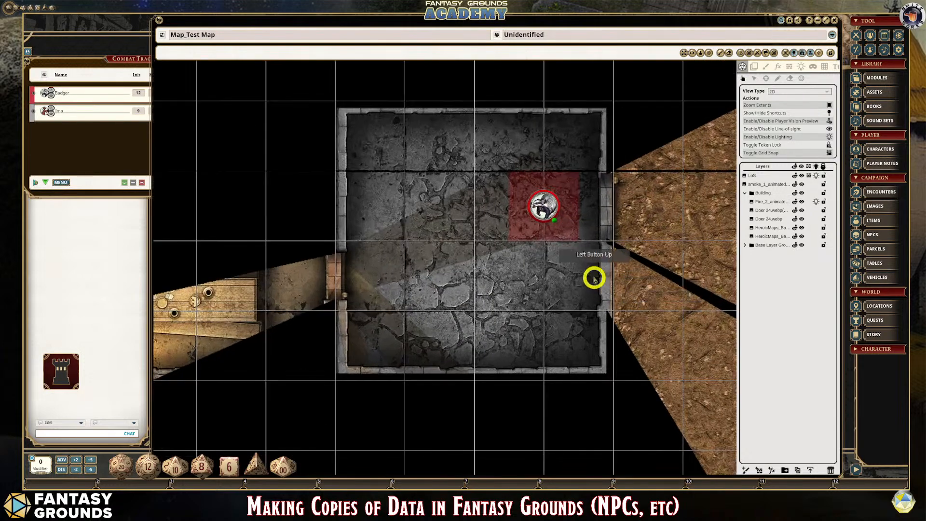
{"action": "left_click_drag", "start_coordinate": [543, 208], "coordinate": [448, 205]}
{"action": "scroll", "coordinate": [455, 307], "scroll_direction": "down", "scroll_amount": 1}
{"action": "scroll", "coordinate": [455, 307], "scroll_direction": "down", "scroll_amount": 2}
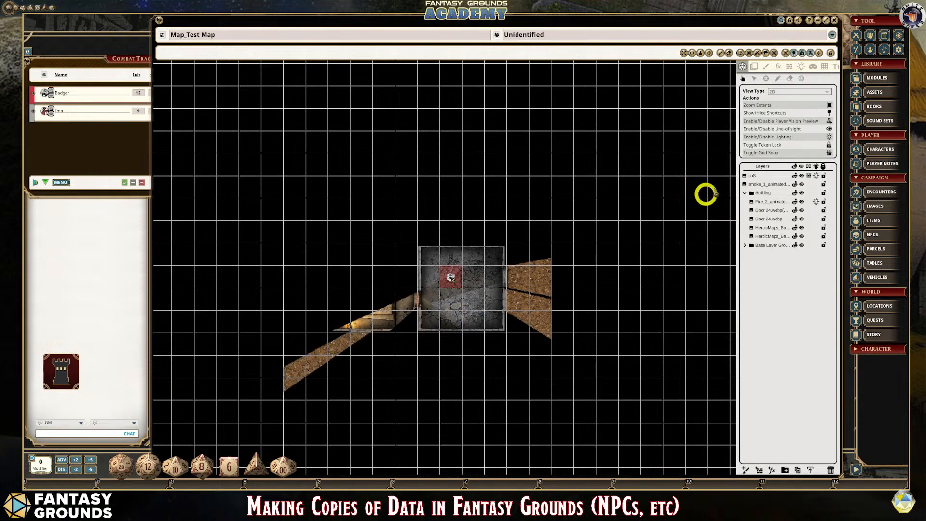
{"action": "scroll", "coordinate": [424, 332], "scroll_direction": "up", "scroll_amount": 3}
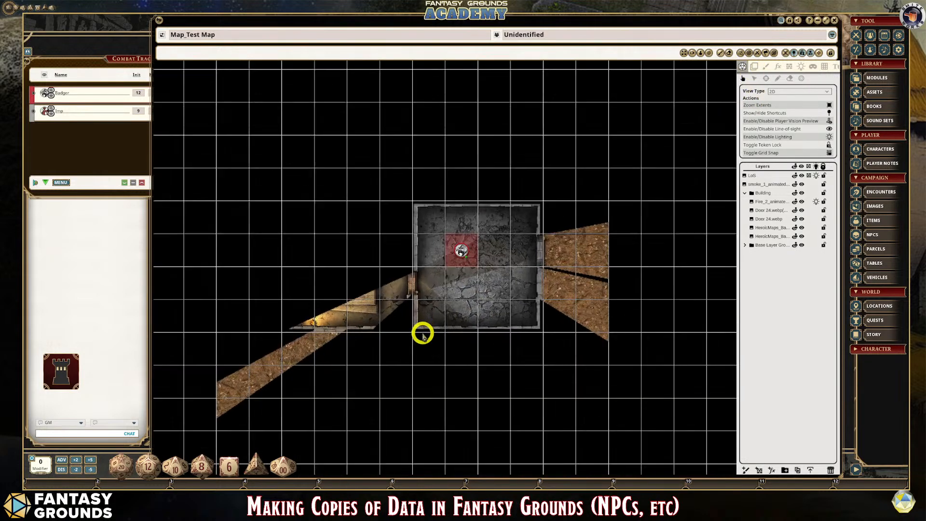
- Collapse the Building layer group and select the LoS layer
{"action": "left_click", "coordinate": [765, 79]}
{"action": "left_click", "coordinate": [745, 193]}
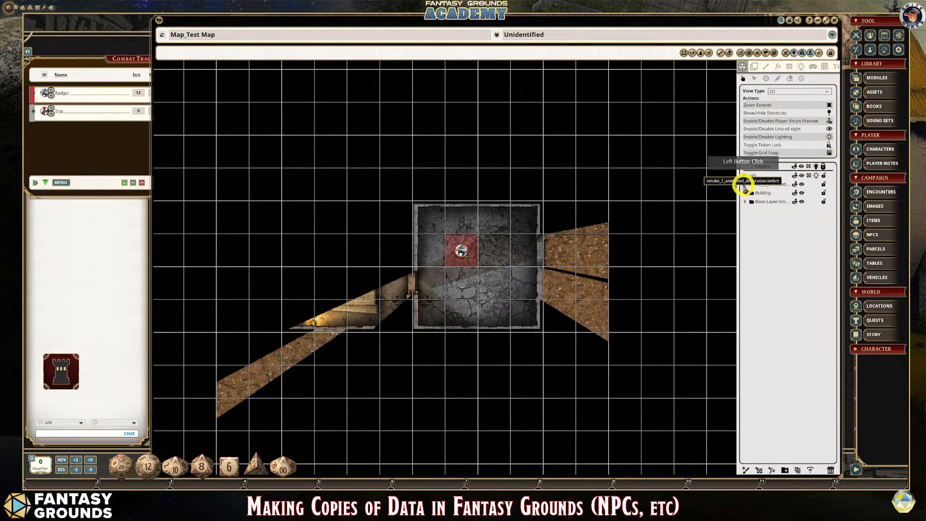
{"action": "left_click", "coordinate": [754, 179]}
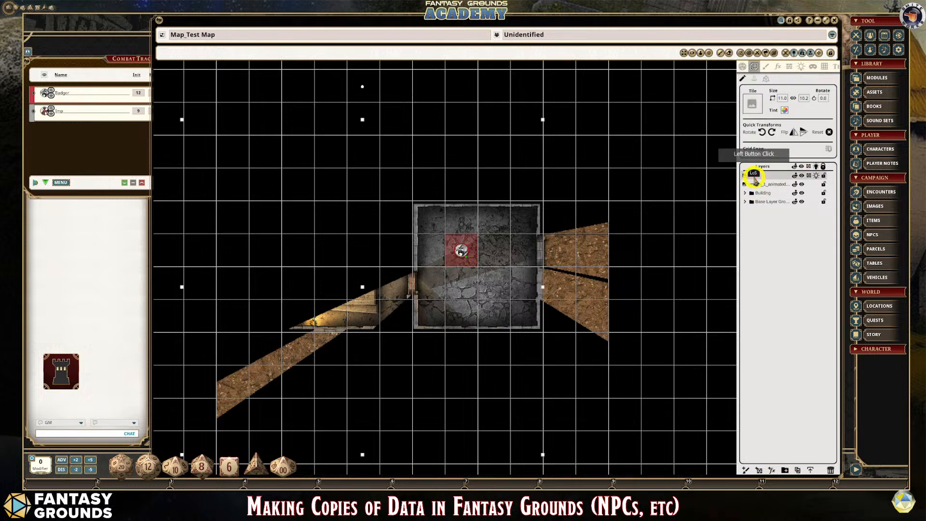
{"action": "scroll", "coordinate": [461, 279], "scroll_direction": "down", "scroll_amount": 1}
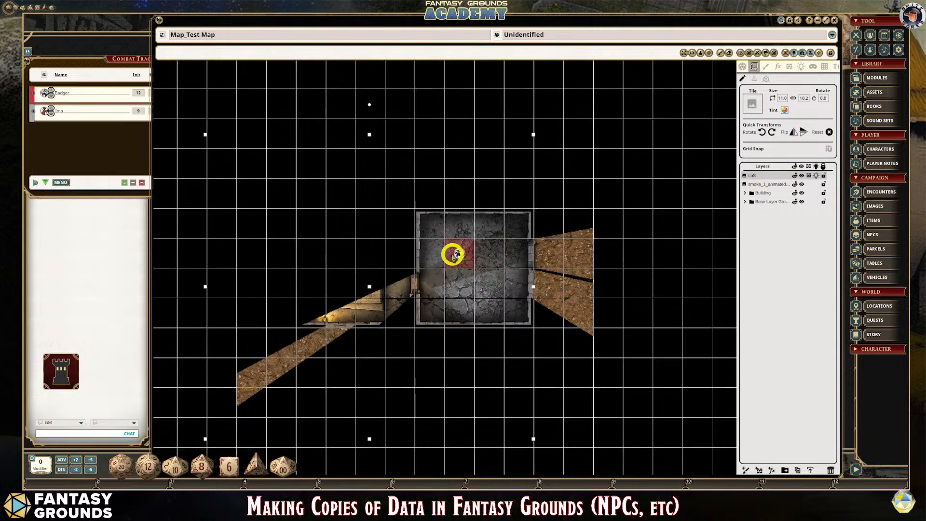
{"action": "scroll", "coordinate": [460, 264], "scroll_direction": "up", "scroll_amount": 2}
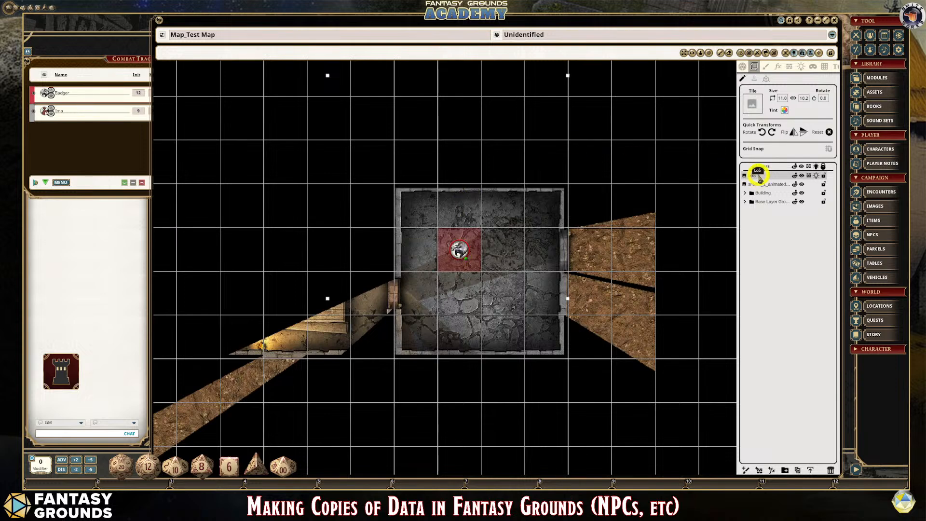
{"action": "scroll", "coordinate": [372, 263], "scroll_direction": "up", "scroll_amount": 1}
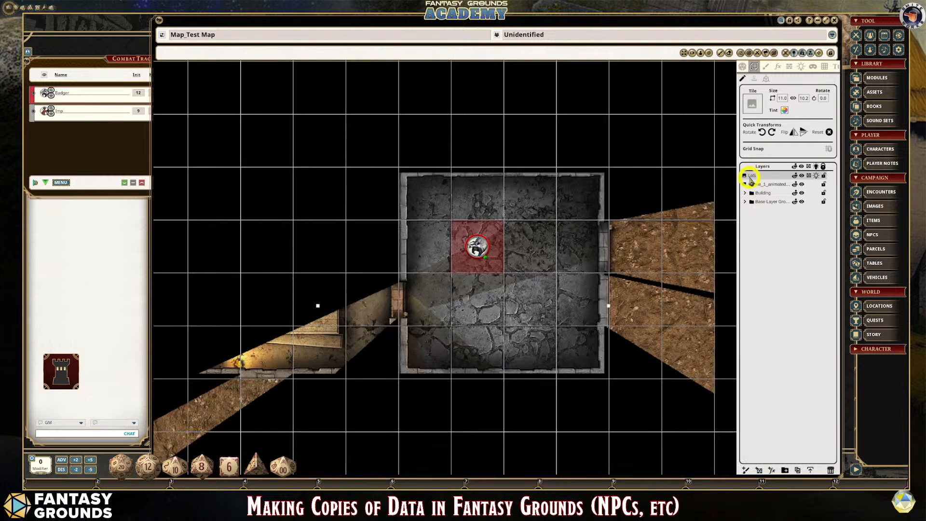
{"action": "left_click_drag", "start_coordinate": [749, 179], "coordinate": [744, 193]}
{"action": "scroll", "coordinate": [635, 244], "scroll_direction": "down", "scroll_amount": 3}
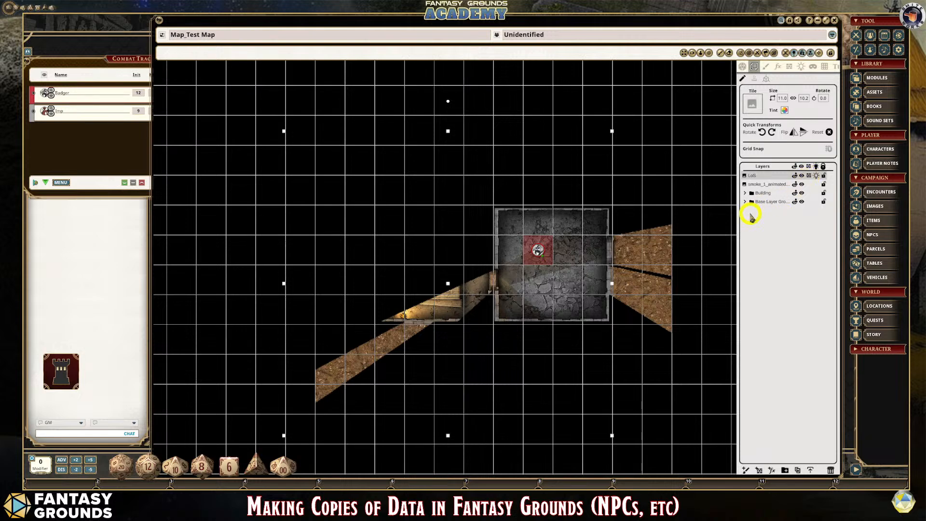
- Select the dirt ground tile north of the stone room and examine the Badger's visible area around it
{"action": "left_click", "coordinate": [600, 187]}
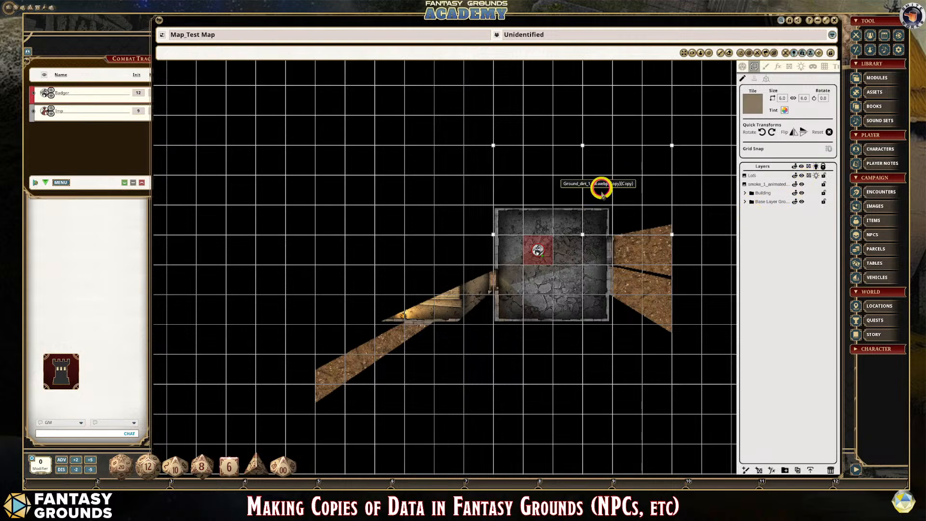
{"action": "scroll", "coordinate": [571, 306], "scroll_direction": "up", "scroll_amount": 2}
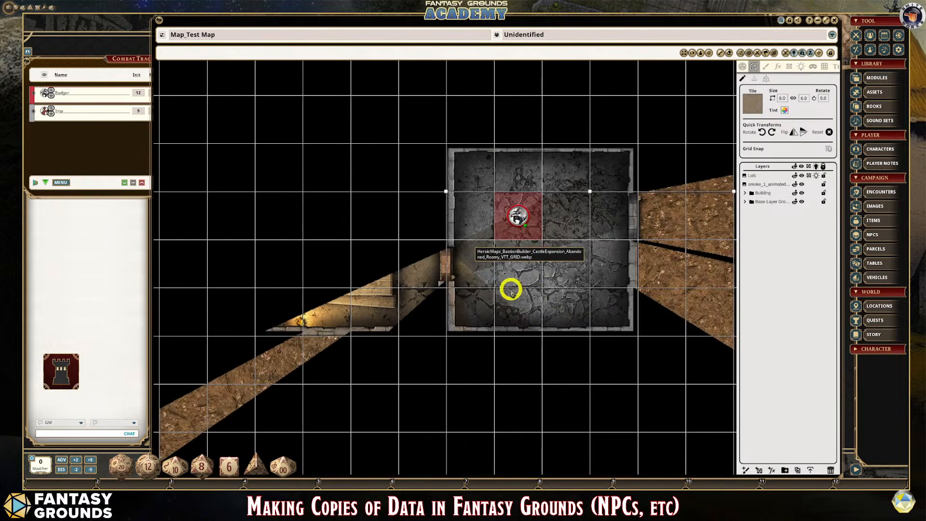
{"action": "scroll", "coordinate": [540, 238], "scroll_direction": "down", "scroll_amount": 1}
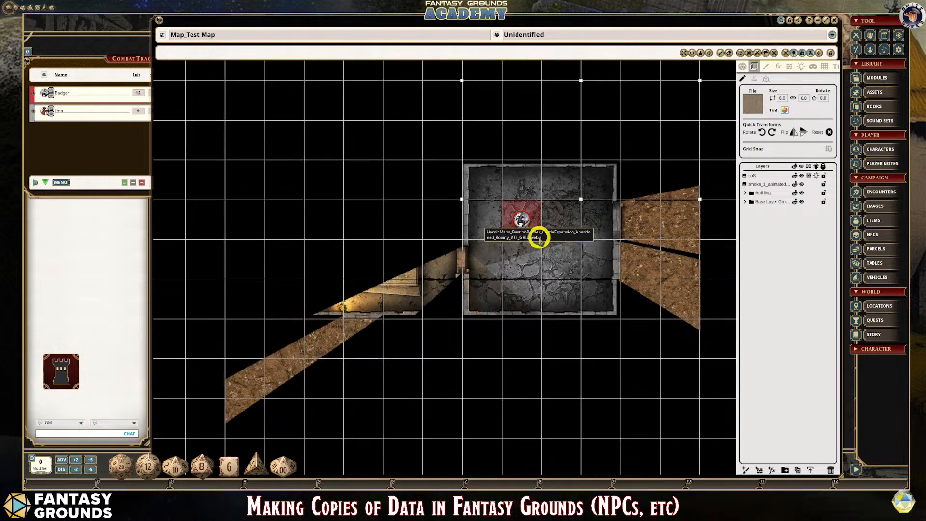
{"action": "scroll", "coordinate": [522, 218], "scroll_direction": "down", "scroll_amount": 1}
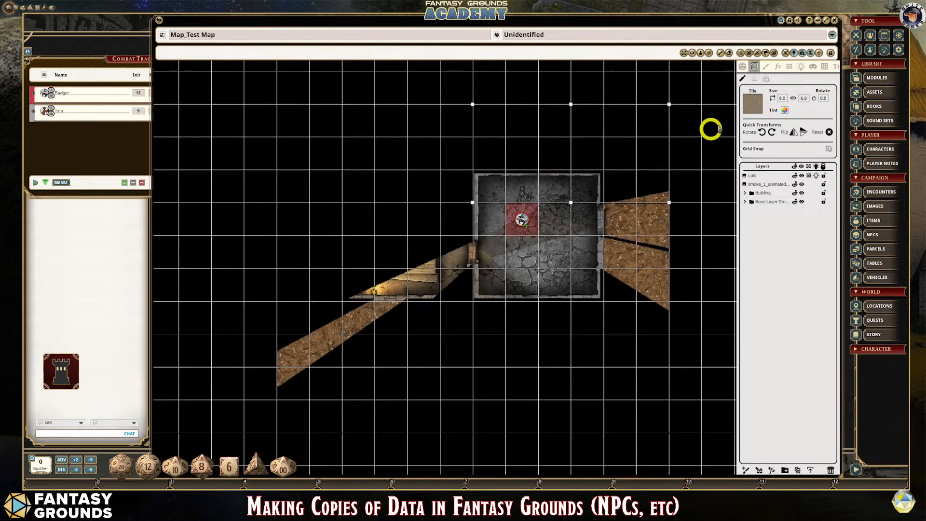
- Move the Badger token out of the stone room onto the dirt just beyond its east wall
{"action": "left_click", "coordinate": [742, 66]}
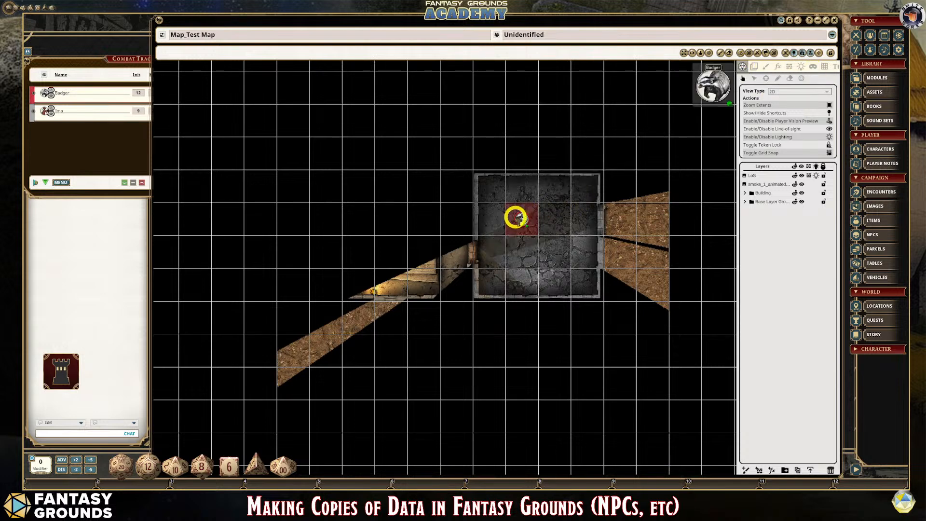
{"action": "left_click_drag", "start_coordinate": [515, 215], "coordinate": [619, 257]}
{"action": "scroll", "coordinate": [622, 273], "scroll_direction": "up", "scroll_amount": 2}
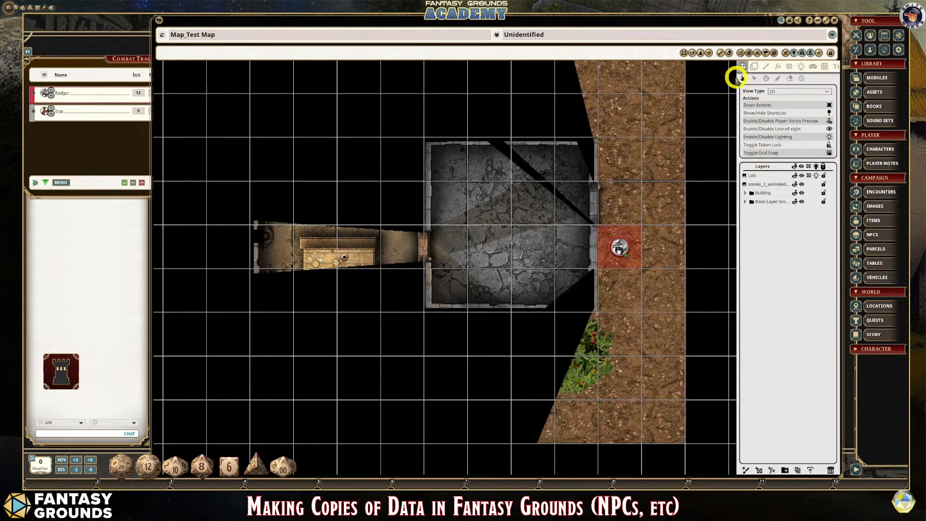
{"action": "left_click", "coordinate": [754, 68]}
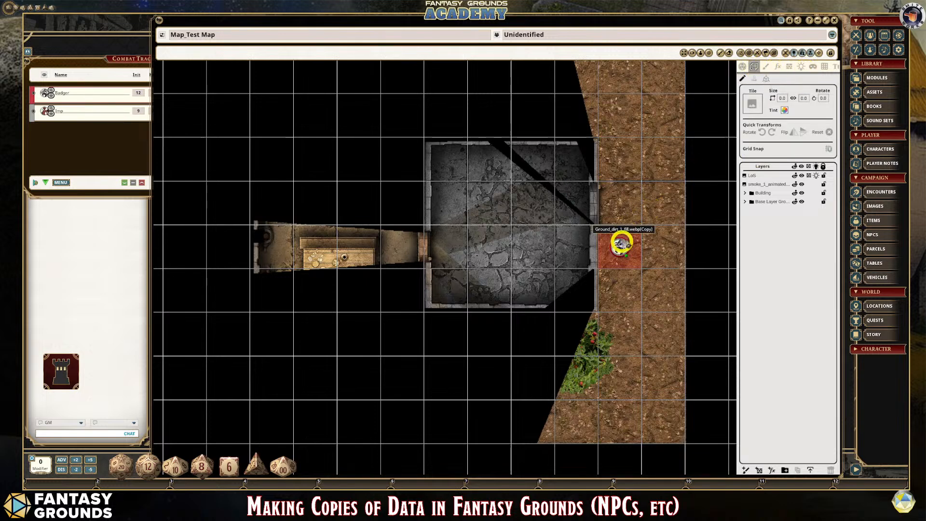
{"action": "left_click", "coordinate": [742, 66]}
{"action": "scroll", "coordinate": [688, 152], "scroll_direction": "down", "scroll_amount": 3}
{"action": "scroll", "coordinate": [688, 159], "scroll_direction": "down", "scroll_amount": 2}
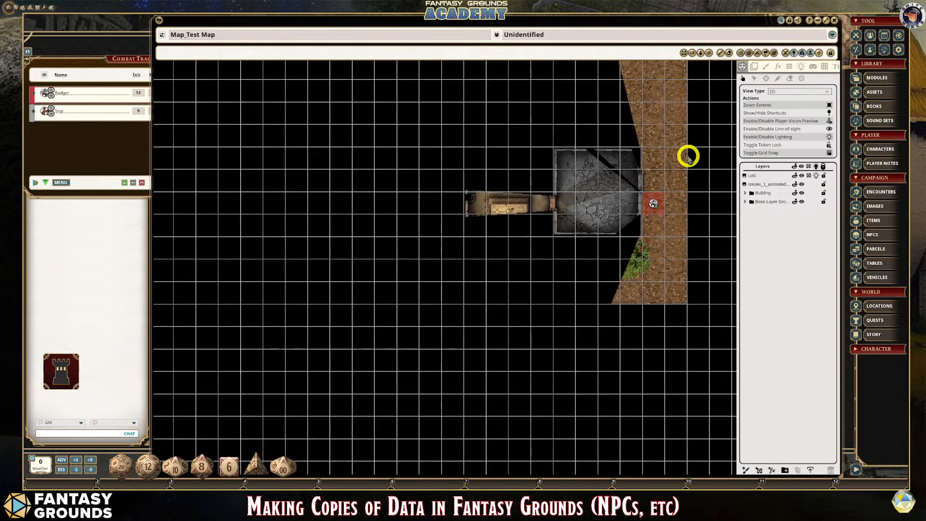
- Open the asset library at its home level without a search filter and limit it to tokens
{"action": "scroll", "coordinate": [662, 198], "scroll_direction": "up", "scroll_amount": 4}
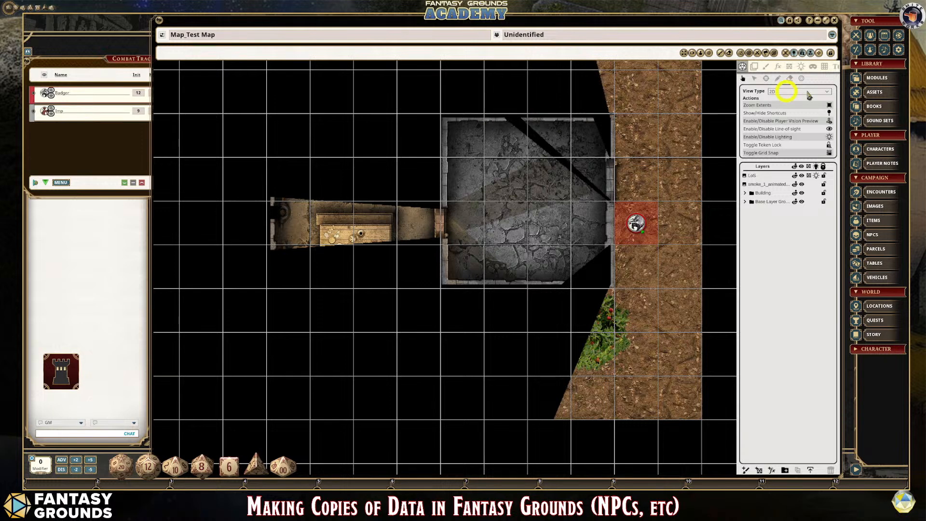
{"action": "left_click", "coordinate": [865, 92]}
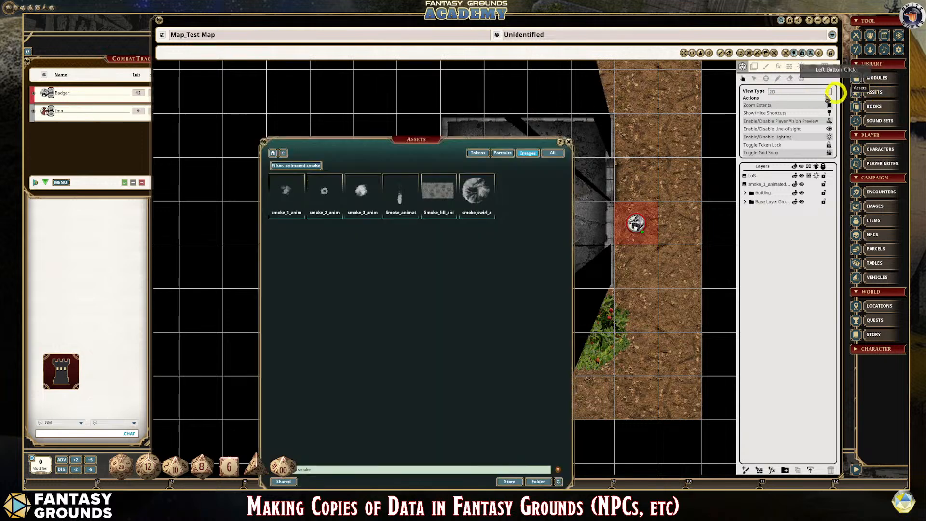
{"action": "left_click_drag", "start_coordinate": [373, 150], "coordinate": [311, 140]}
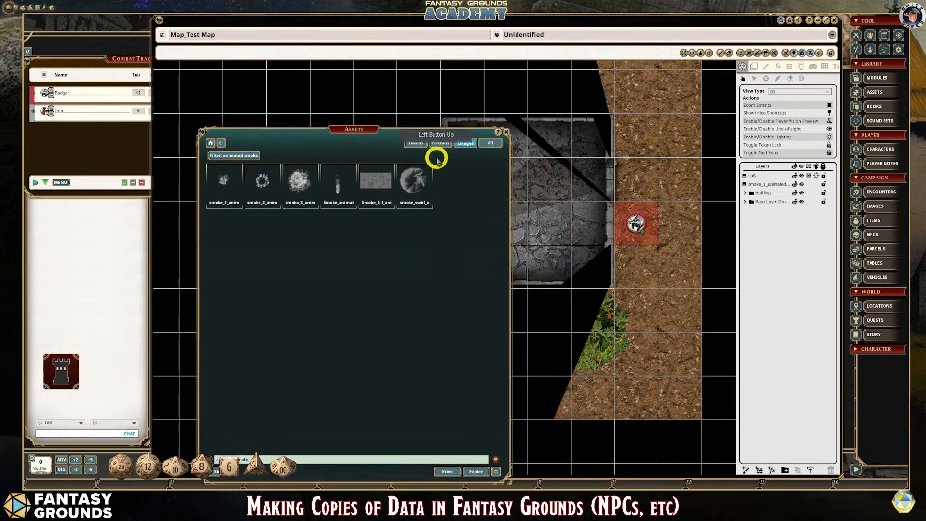
{"action": "left_click", "coordinate": [459, 143]}
{"action": "left_click", "coordinate": [211, 143]}
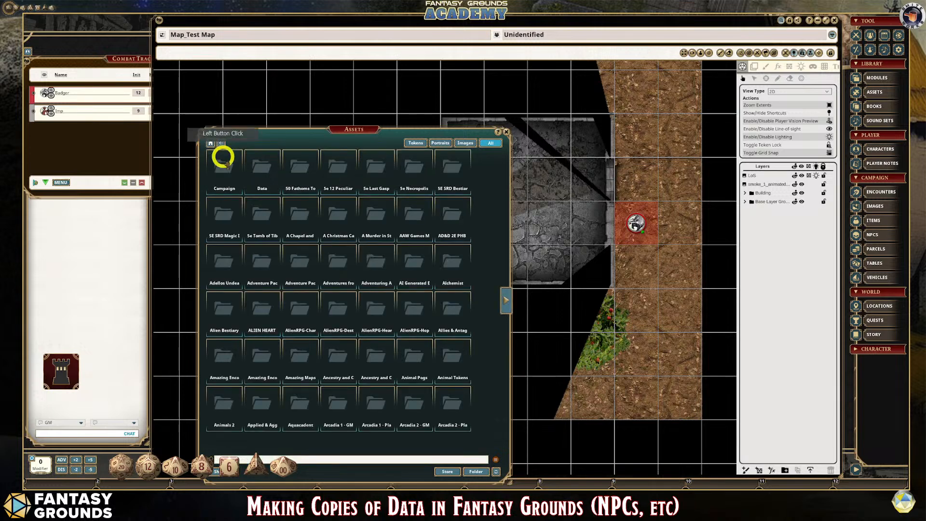
{"action": "left_click", "coordinate": [253, 422]}
{"action": "left_click_drag", "start_coordinate": [353, 129], "coordinate": [342, 79]}
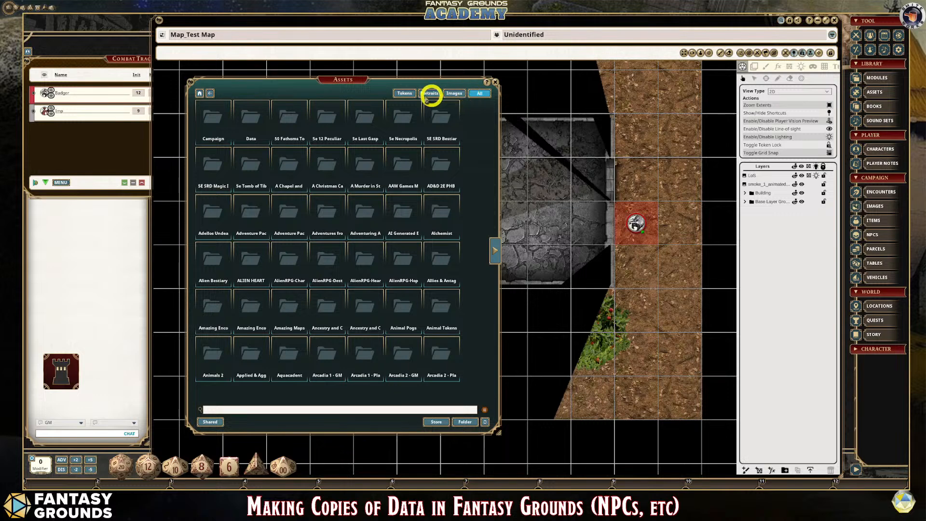
{"action": "left_click", "coordinate": [404, 94]}
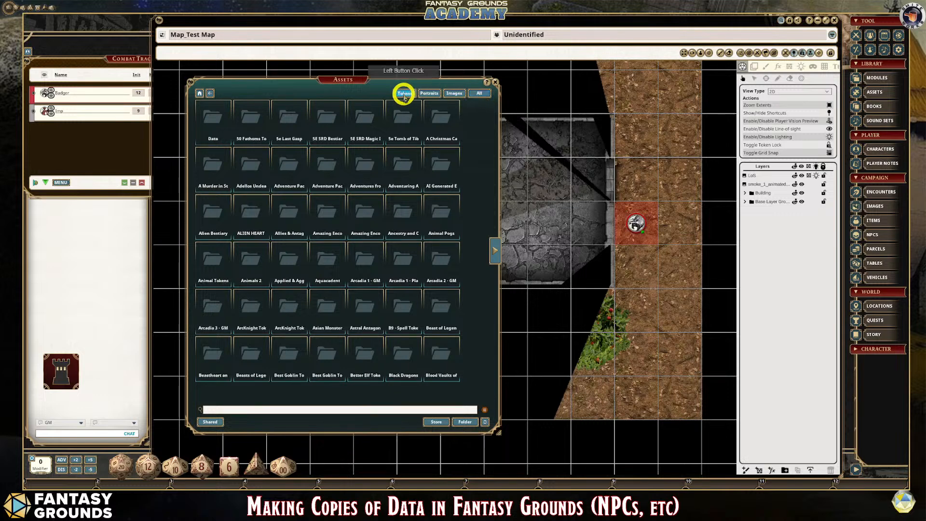
- Search the token assets for Lantern, Lamp and finally Torch
{"action": "left_click", "coordinate": [242, 409]}
{"action": "type", "text": "Tr"}
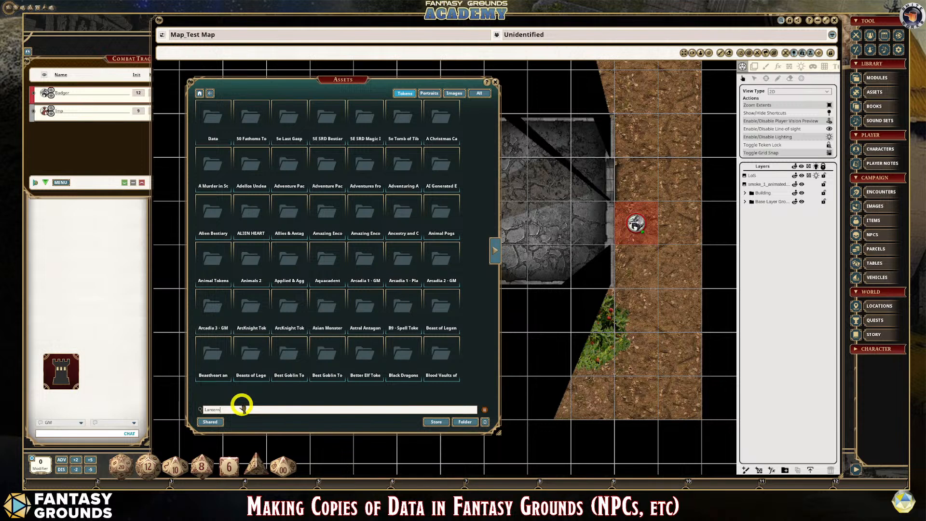
{"action": "key", "text": "Return"}
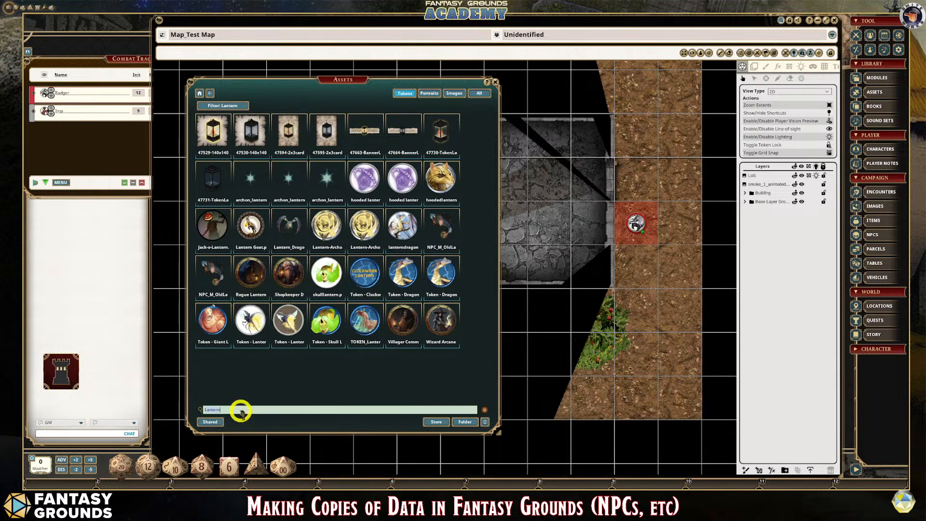
{"action": "type", "text": "Lamp"}
{"action": "key", "text": "Return"}
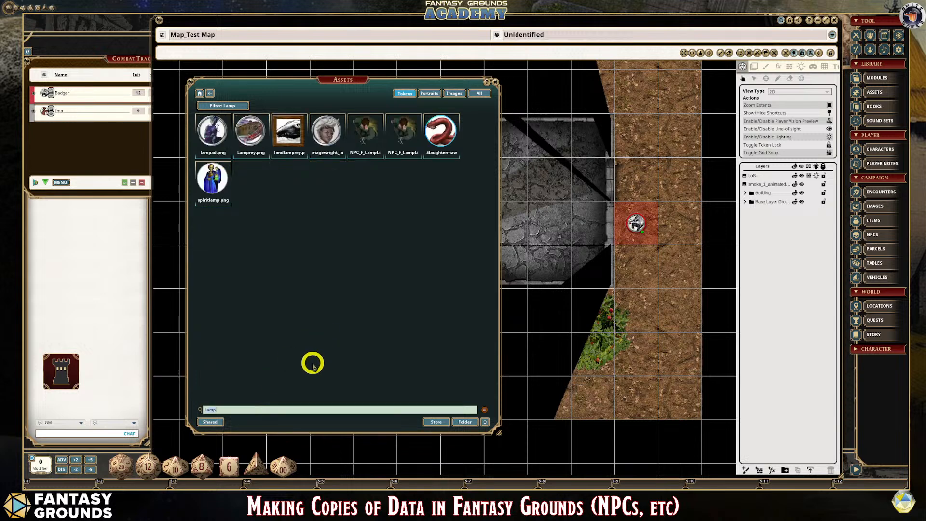
{"action": "type", "text": "Torch"}
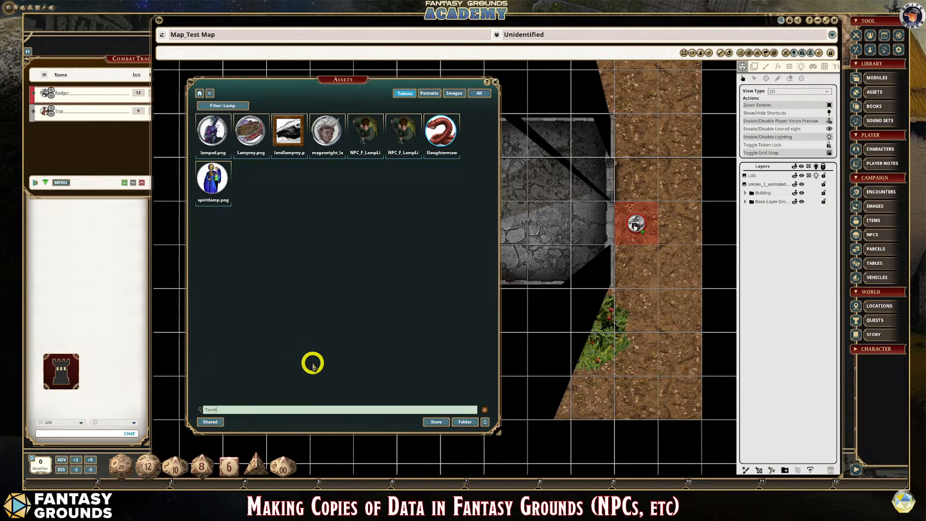
{"action": "key", "text": "Return"}
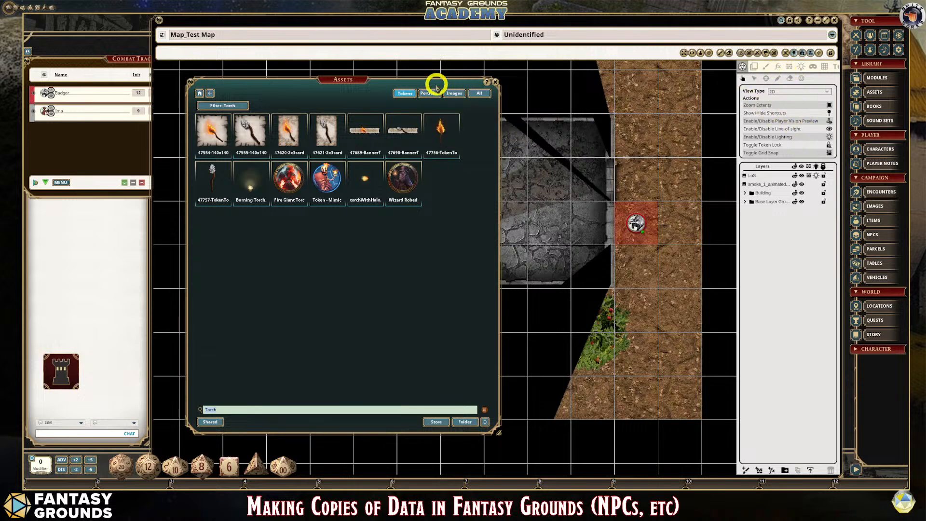
- Store the lit torch token 47756-TokenTorchLit.png in a hotkey slot and close the asset library
{"action": "left_click_drag", "start_coordinate": [437, 83], "coordinate": [356, 39]}
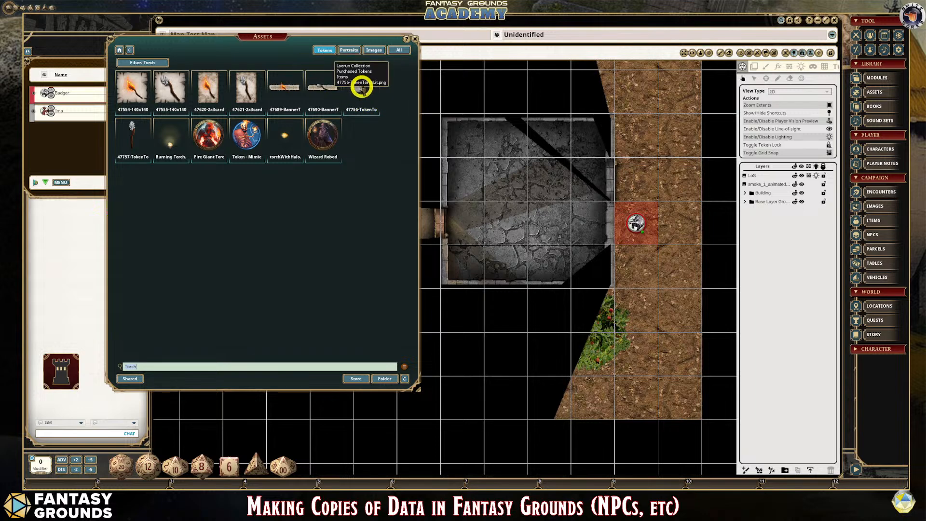
{"action": "left_click_drag", "start_coordinate": [362, 87], "coordinate": [431, 482]}
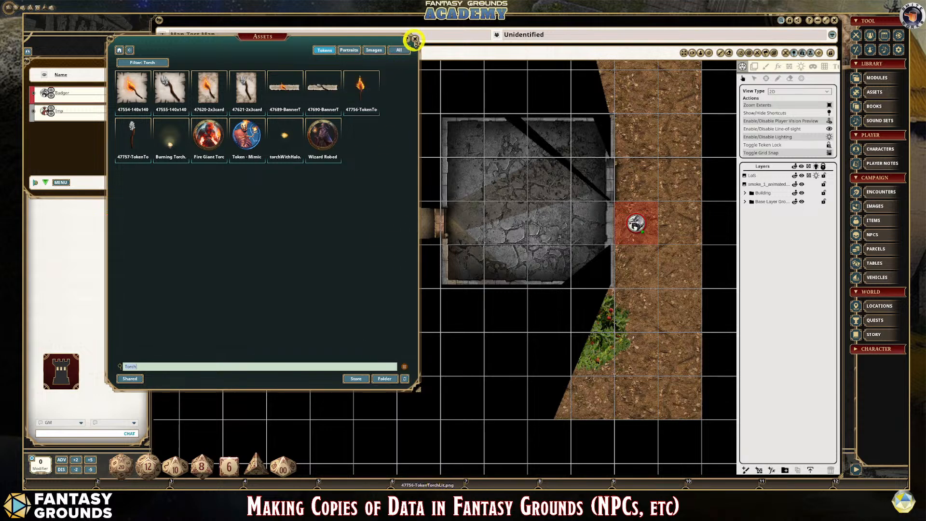
{"action": "left_click", "coordinate": [414, 38]}
- Move the Badger token one square east and two squares north on the dirt outside the stone room
{"action": "scroll", "coordinate": [570, 256], "scroll_direction": "down", "scroll_amount": 1}
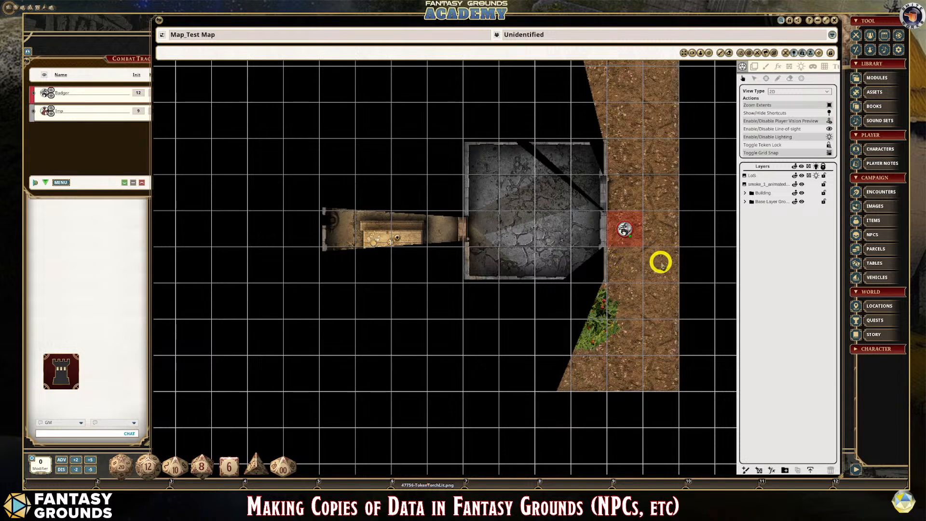
{"action": "scroll", "coordinate": [661, 262], "scroll_direction": "up", "scroll_amount": 1}
{"action": "scroll", "coordinate": [651, 224], "scroll_direction": "up", "scroll_amount": 2}
{"action": "scroll", "coordinate": [607, 175], "scroll_direction": "down", "scroll_amount": 3}
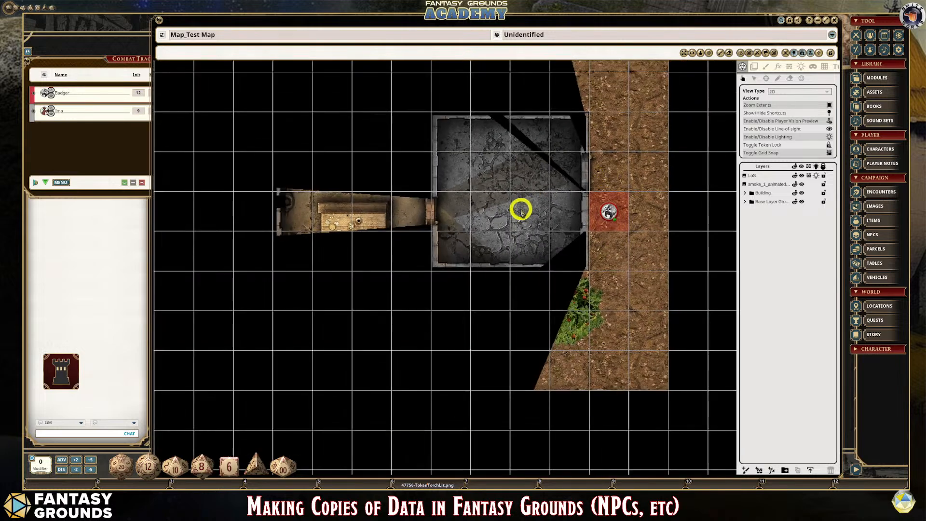
{"action": "scroll", "coordinate": [521, 208], "scroll_direction": "up", "scroll_amount": 2}
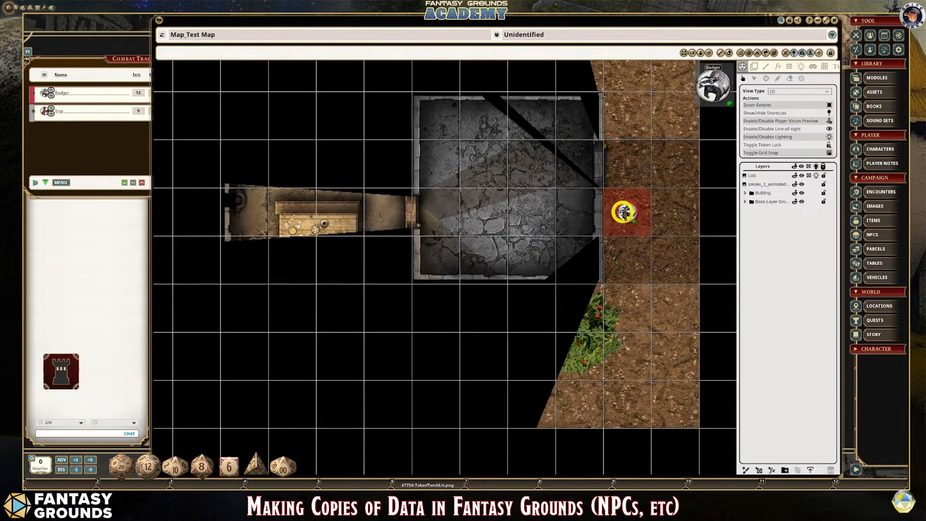
{"action": "mouse_move", "coordinate": [626, 211]}
{"action": "left_mouse_down"}
{"action": "mouse_move", "coordinate": [666, 118]}
{"action": "mouse_move", "coordinate": [676, 116]}
{"action": "left_mouse_up"}
{"action": "scroll", "coordinate": [507, 211], "scroll_direction": "up", "scroll_amount": 2}
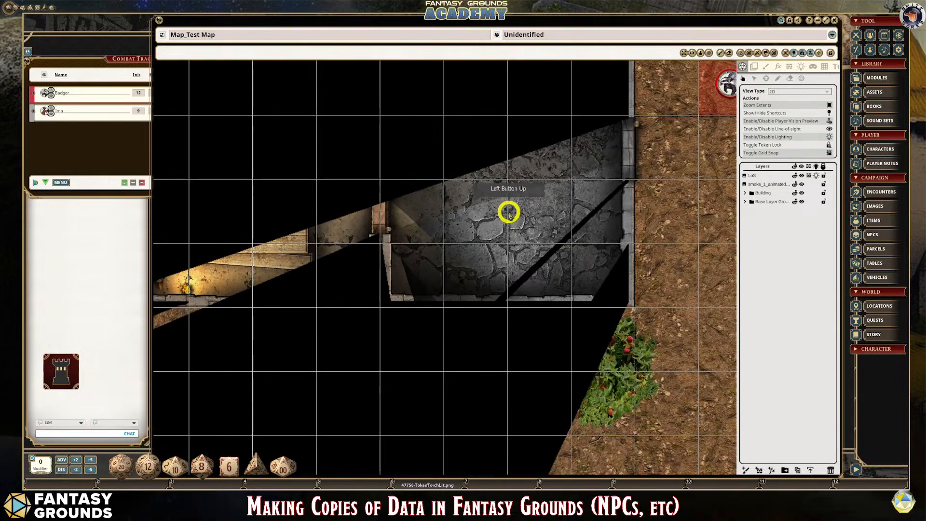
{"action": "scroll", "coordinate": [506, 216], "scroll_direction": "down", "scroll_amount": 3}
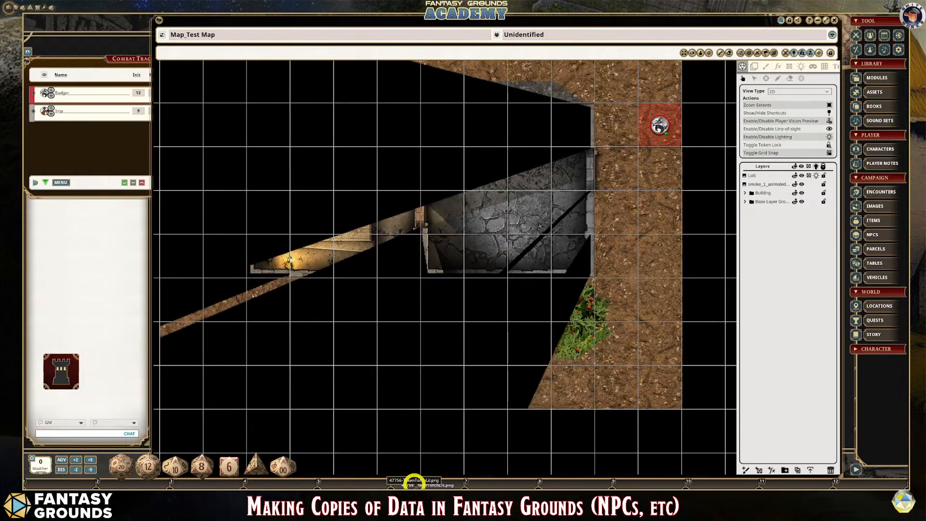
- Place the lit torch token from its hotkey slot in the stone room and select it for token lighting
{"action": "left_click_drag", "start_coordinate": [416, 483], "coordinate": [531, 212]}
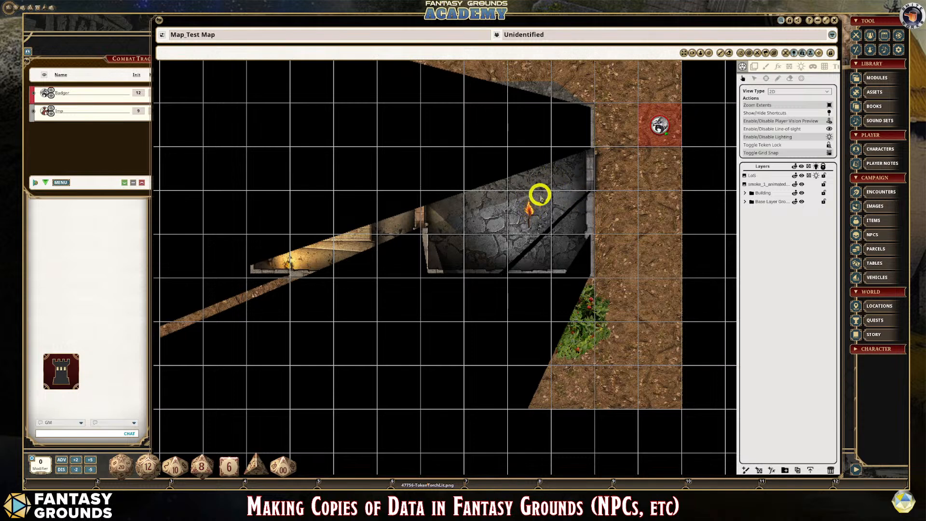
{"action": "left_click", "coordinate": [802, 67]}
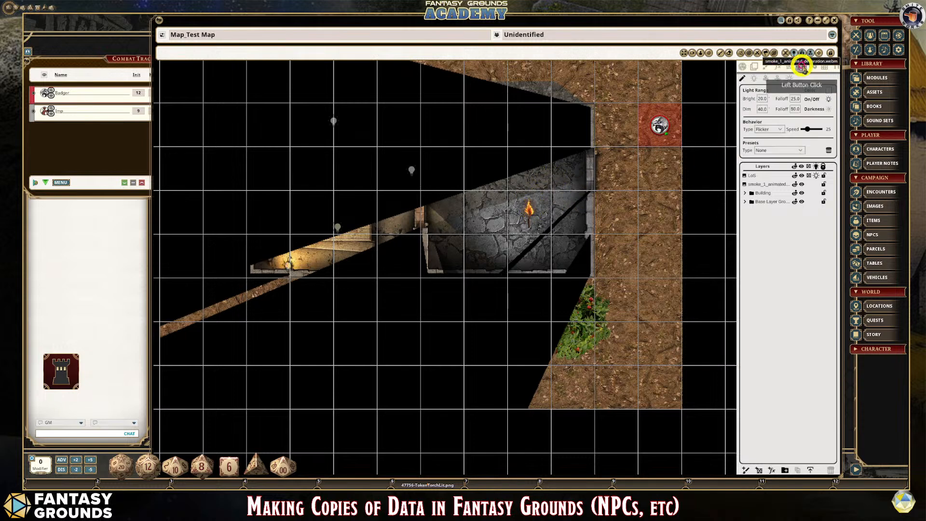
{"action": "left_click", "coordinate": [767, 79]}
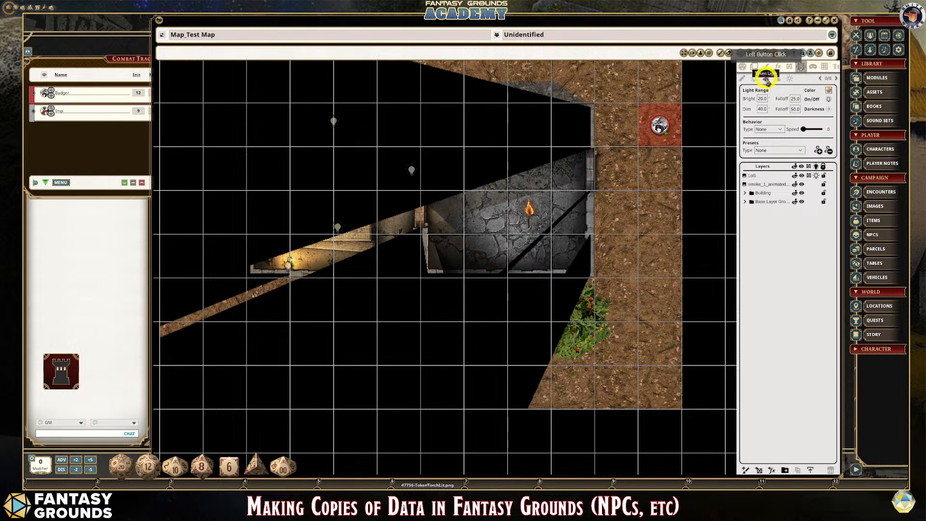
{"action": "left_click", "coordinate": [802, 152]}
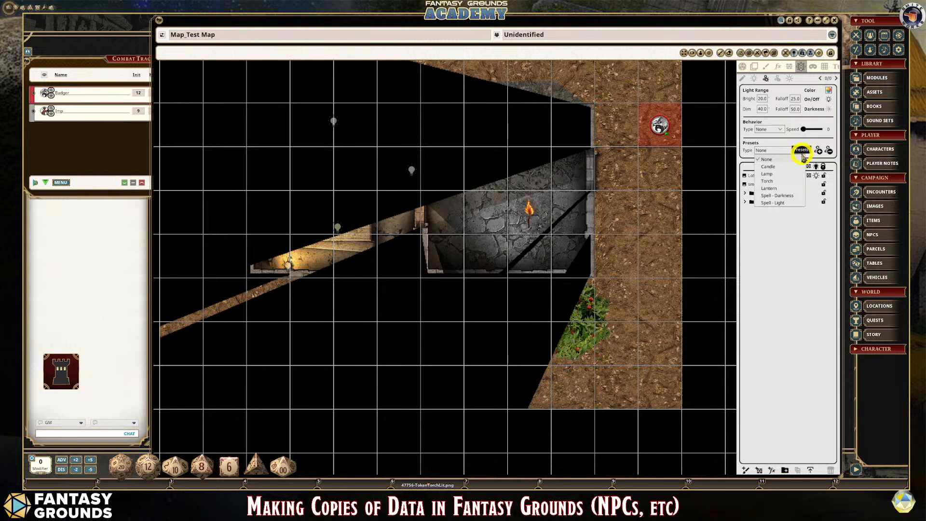
{"action": "left_click", "coordinate": [779, 181]}
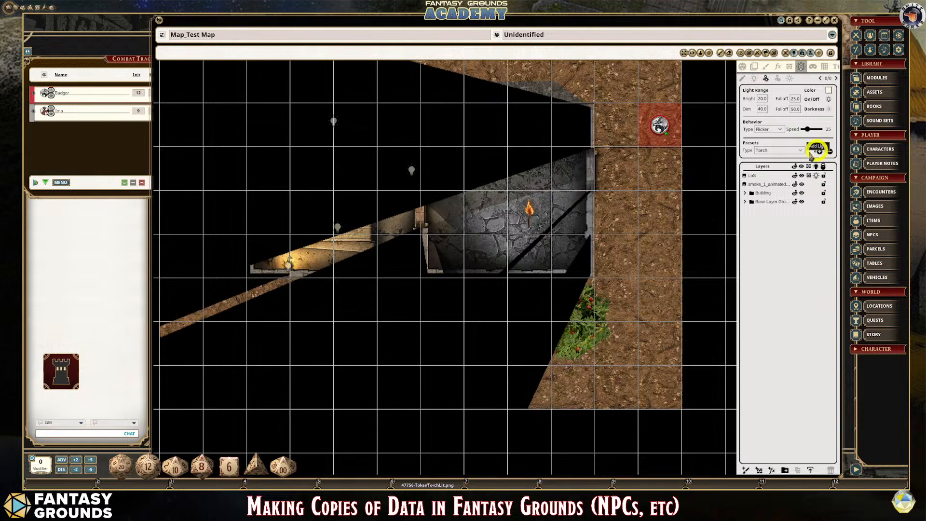
{"action": "mouse_move", "coordinate": [533, 210]}
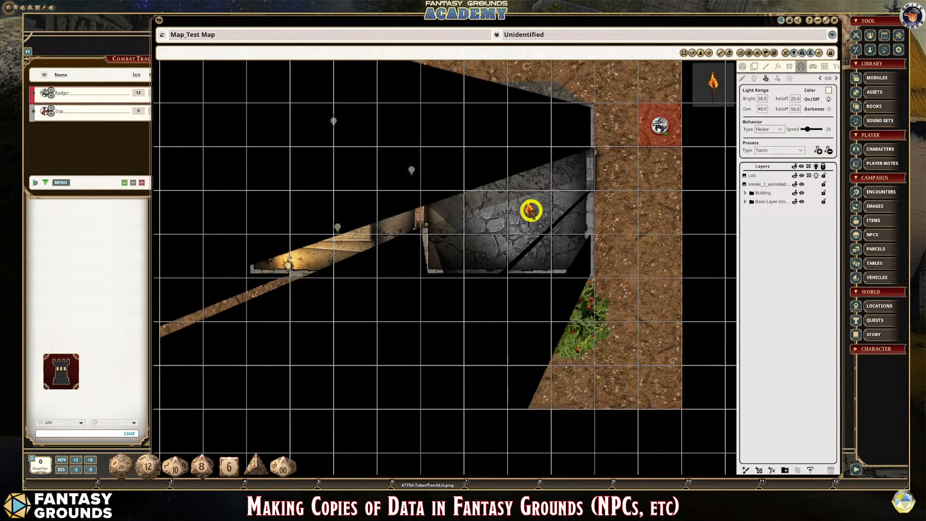
{"action": "left_click", "coordinate": [533, 210]}
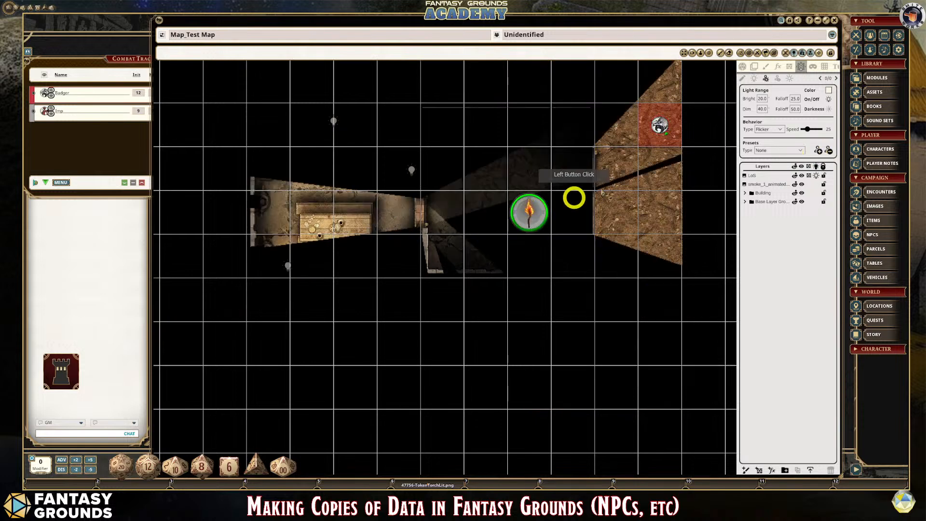
- Add a light with the Torch preset to the selected torch token
{"action": "left_click", "coordinate": [802, 153]}
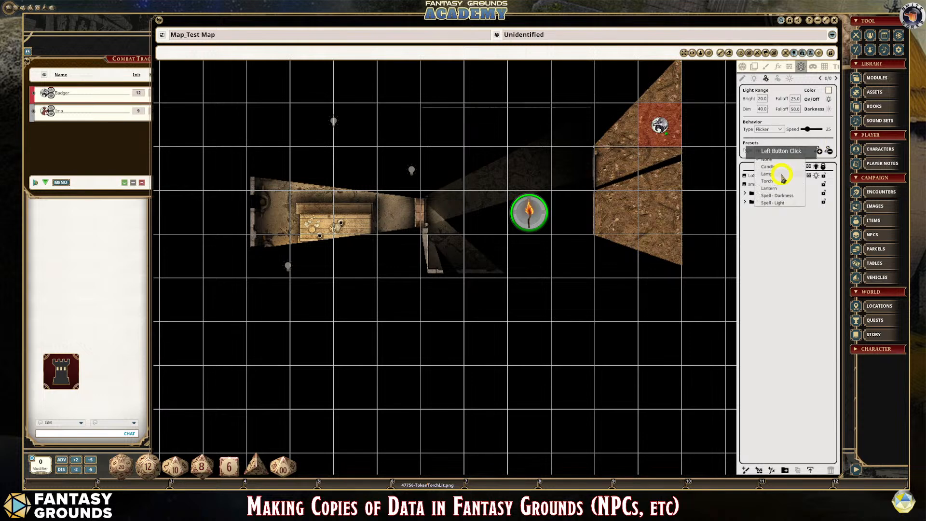
{"action": "left_click", "coordinate": [776, 180]}
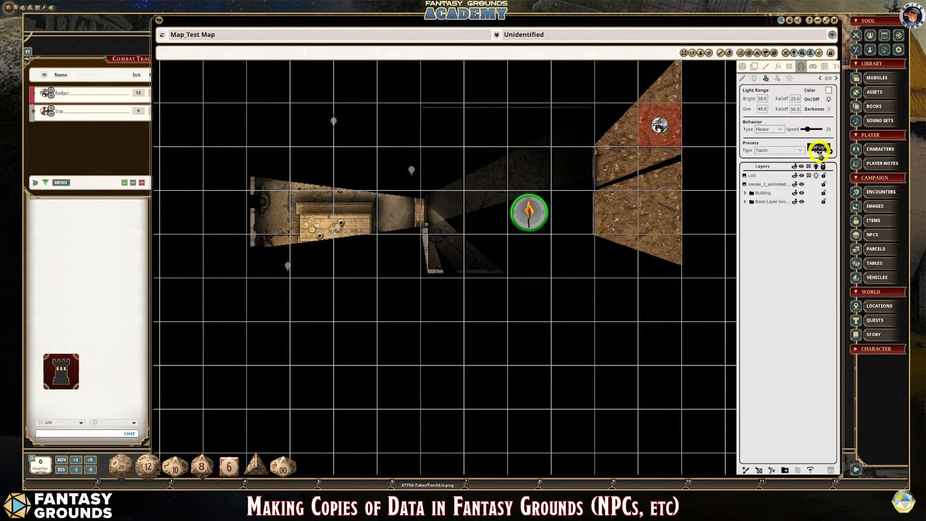
{"action": "left_click", "coordinate": [820, 151]}
{"action": "scroll", "coordinate": [637, 216], "scroll_direction": "down", "scroll_amount": 1}
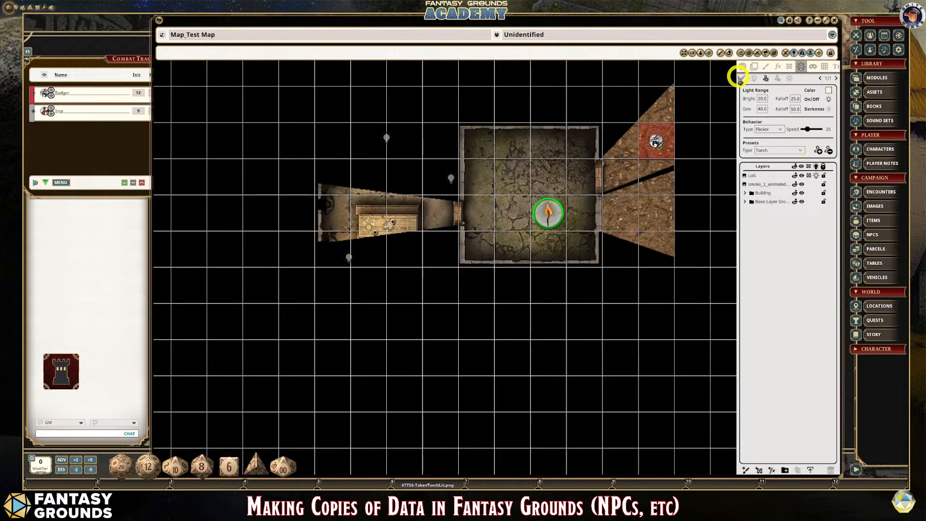
- Move the torch token around the stone room and out onto the dirt, two squares south of the Badger token, to test its light
{"action": "left_click", "coordinate": [742, 66]}
{"action": "left_click", "coordinate": [550, 213]}
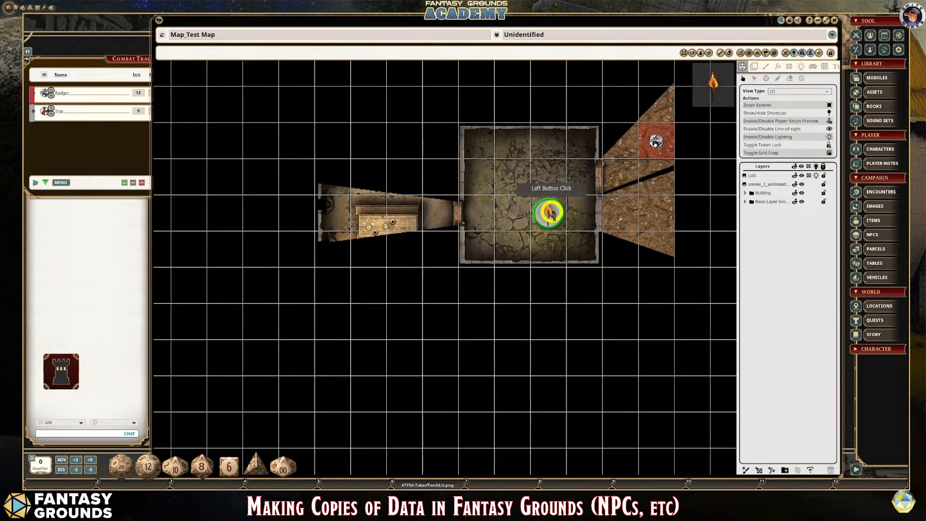
{"action": "left_click_drag", "start_coordinate": [550, 213], "coordinate": [551, 184]}
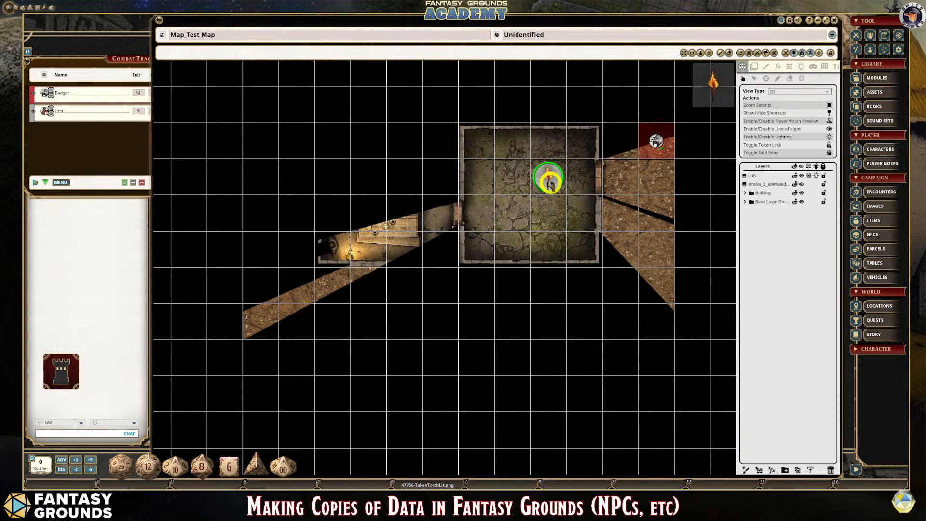
{"action": "left_click_drag", "start_coordinate": [550, 185], "coordinate": [512, 141]}
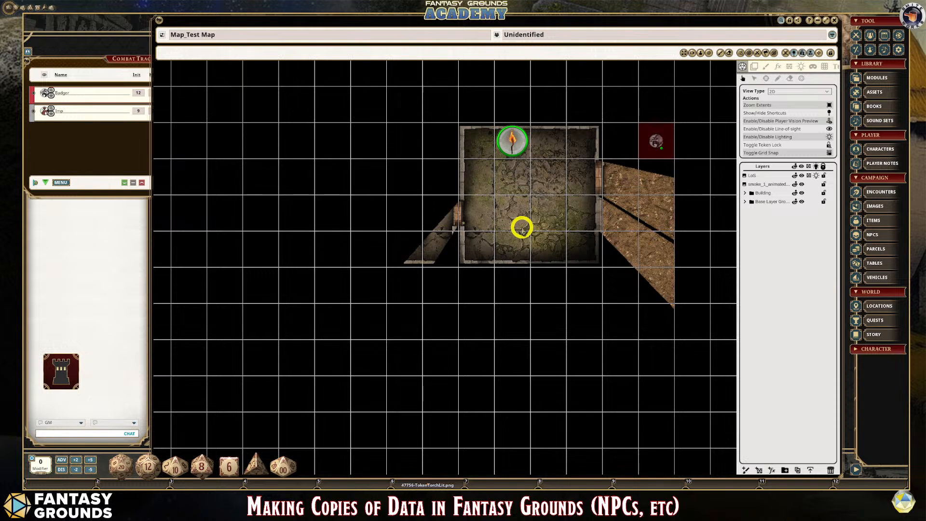
{"action": "left_click_drag", "start_coordinate": [522, 139], "coordinate": [515, 213]}
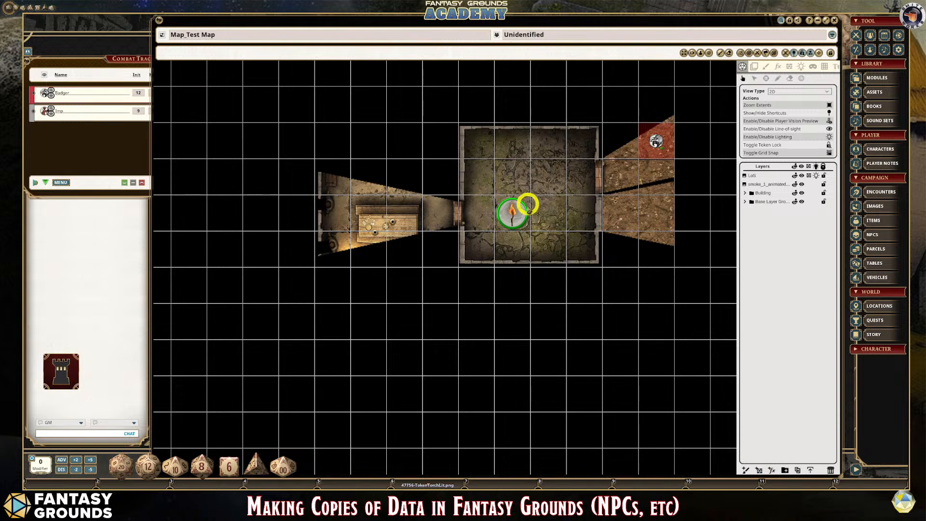
{"action": "mouse_move", "coordinate": [514, 210]}
{"action": "left_mouse_down"}
{"action": "mouse_move", "coordinate": [511, 171]}
{"action": "mouse_move", "coordinate": [513, 212]}
{"action": "left_mouse_up"}
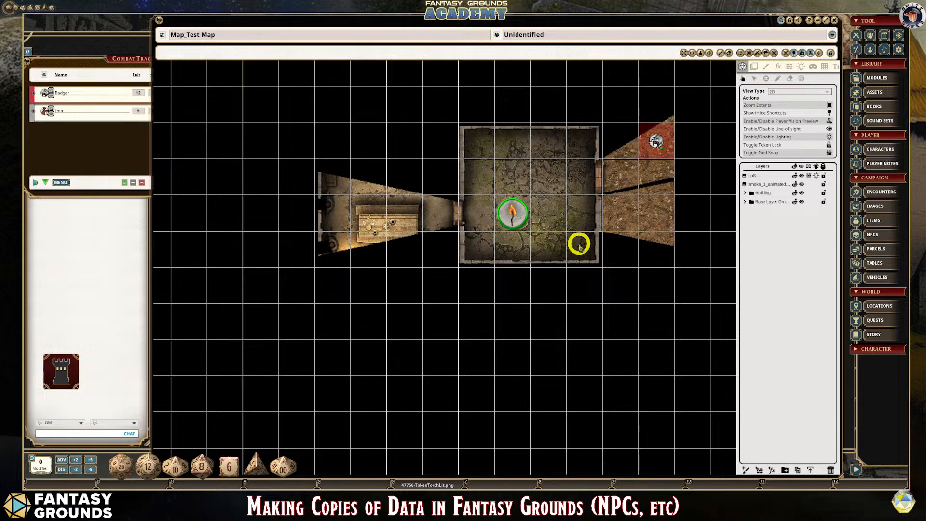
{"action": "left_click_drag", "start_coordinate": [512, 212], "coordinate": [656, 214]}
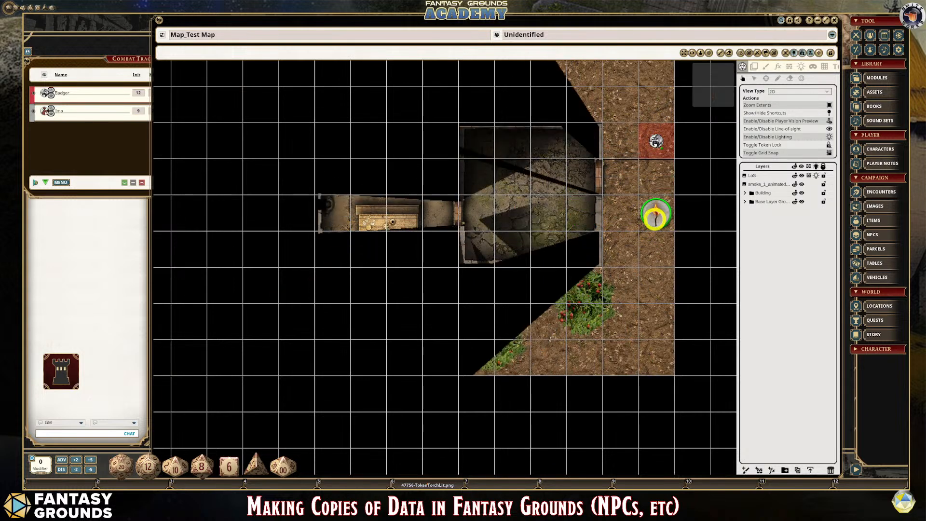
- Try to select the torch token on the dirt while in the layer tile-editing mode
{"action": "left_click", "coordinate": [789, 67]}
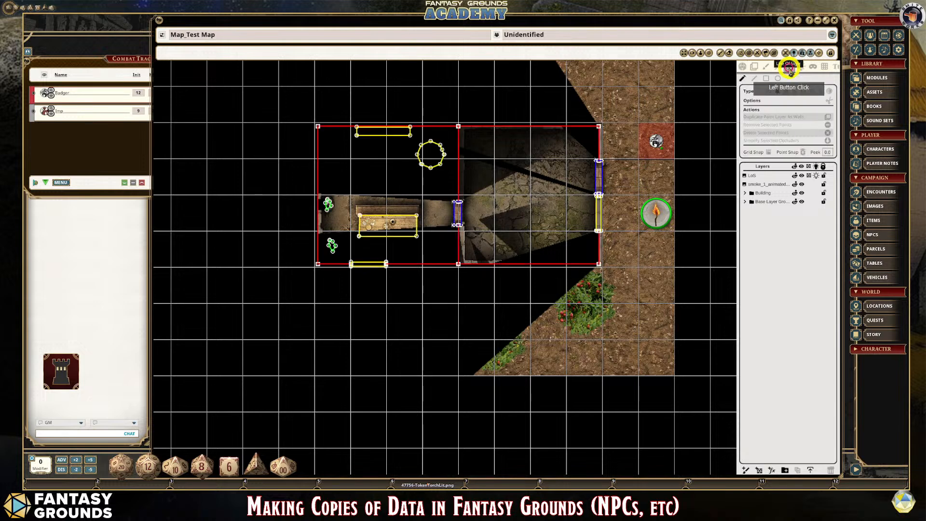
{"action": "left_click", "coordinate": [753, 67]}
{"action": "left_click", "coordinate": [678, 218]}
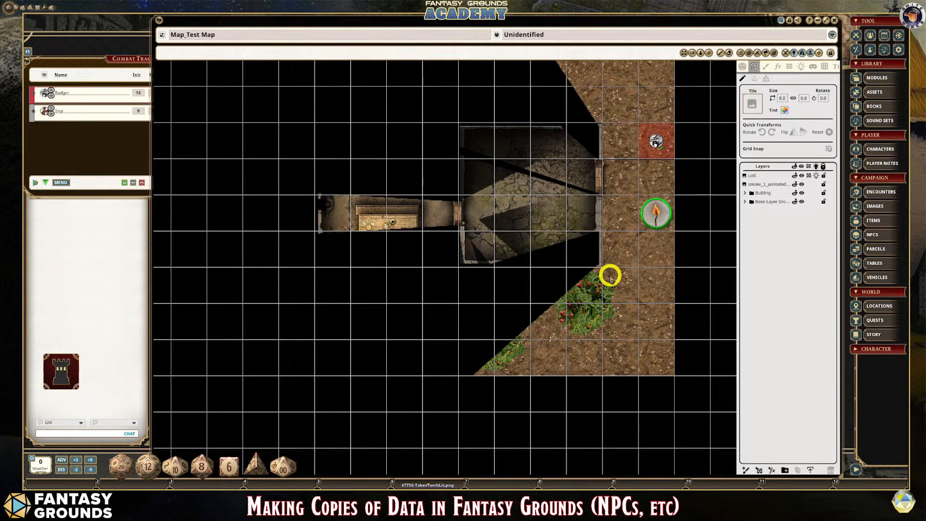
{"action": "scroll", "coordinate": [639, 275], "scroll_direction": "up", "scroll_amount": 3}
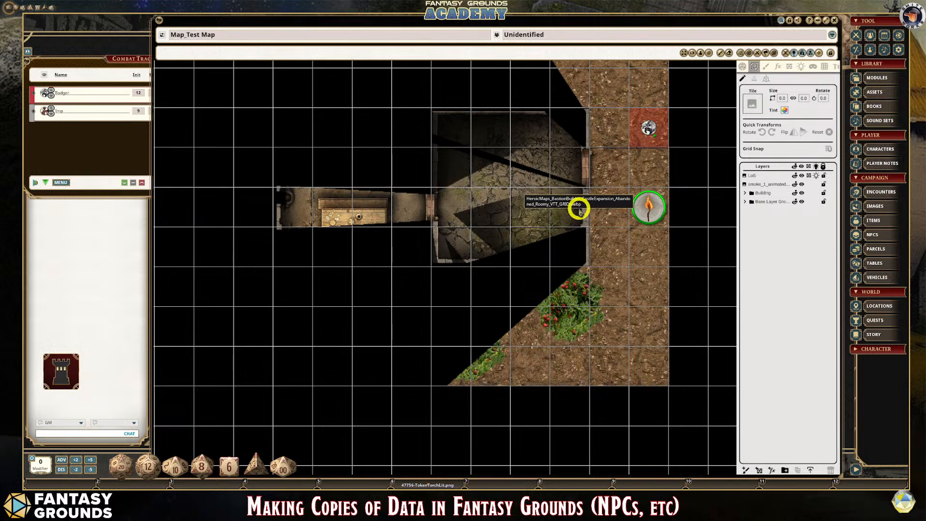
{"action": "left_click_drag", "start_coordinate": [650, 208], "coordinate": [748, 115]}
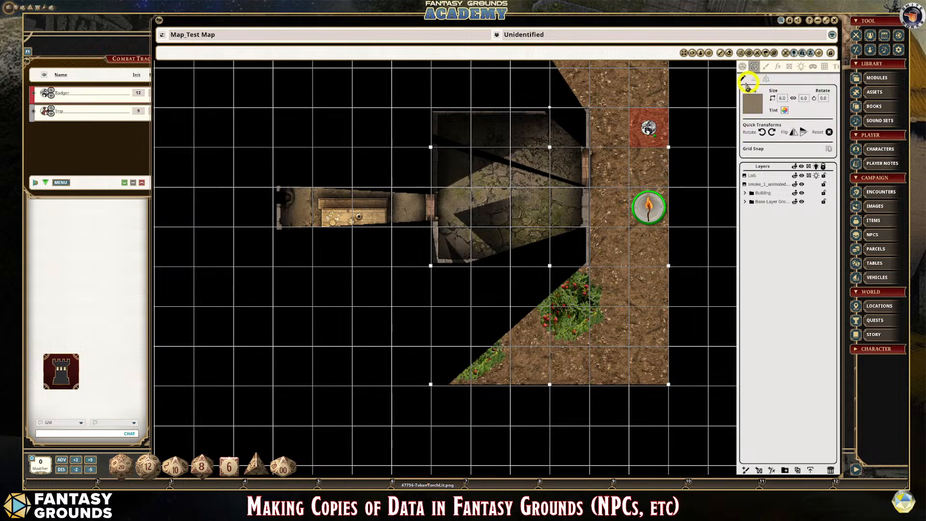
{"action": "left_click", "coordinate": [653, 203]}
- Return to play mode and move the torch token onto the dirt south of the window in the west room's south wall
{"action": "left_click", "coordinate": [743, 67]}
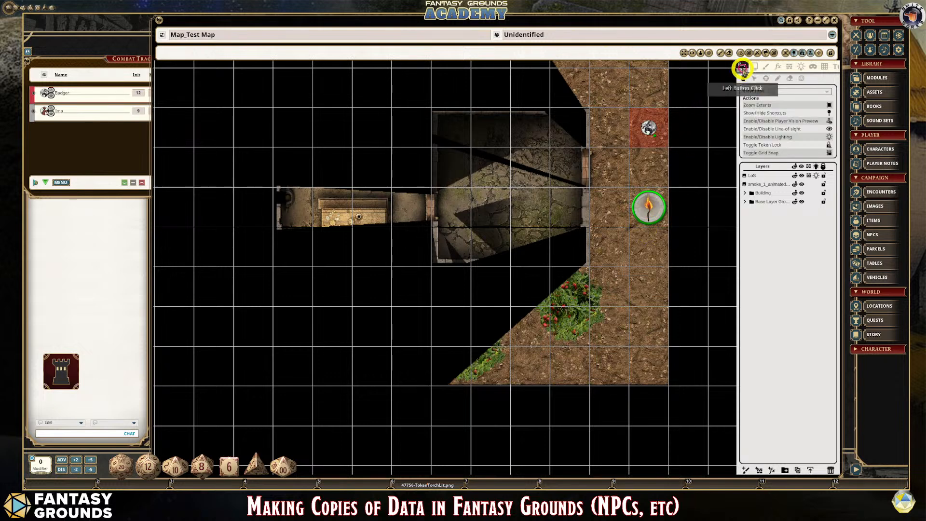
{"action": "left_click", "coordinate": [646, 207]}
{"action": "left_click_drag", "start_coordinate": [647, 207], "coordinate": [344, 309]}
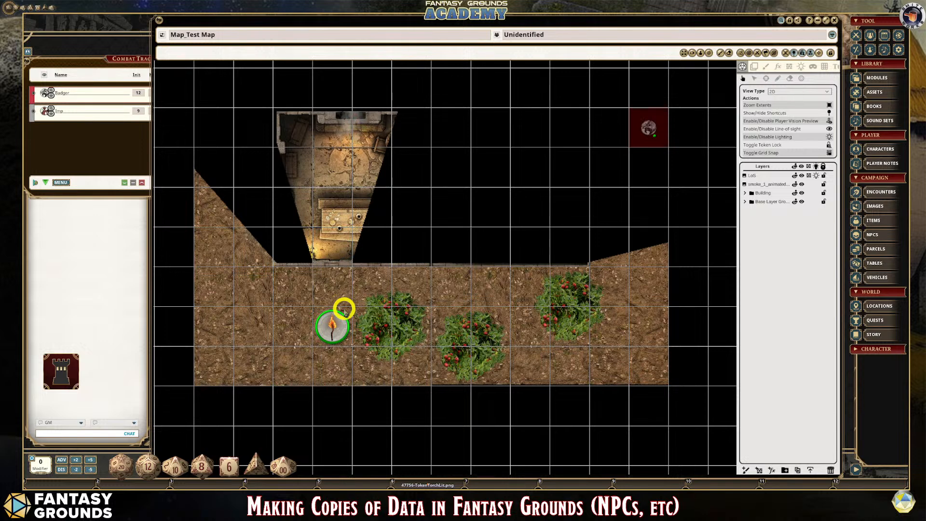
- Open the Assets window over the map and view the image asset folders, returning to the token asset folders
{"action": "left_click", "coordinate": [872, 94]}
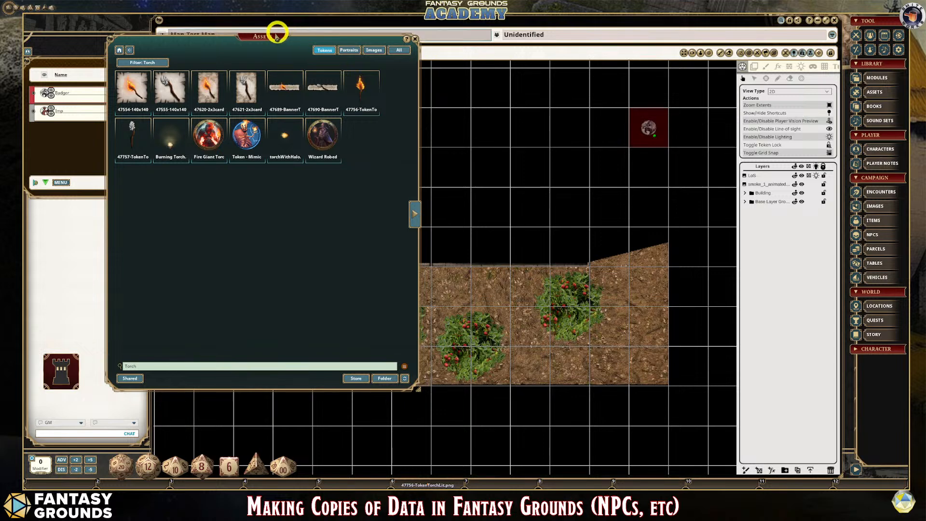
{"action": "left_click_drag", "start_coordinate": [268, 35], "coordinate": [327, 57]}
{"action": "left_click", "coordinate": [381, 71]}
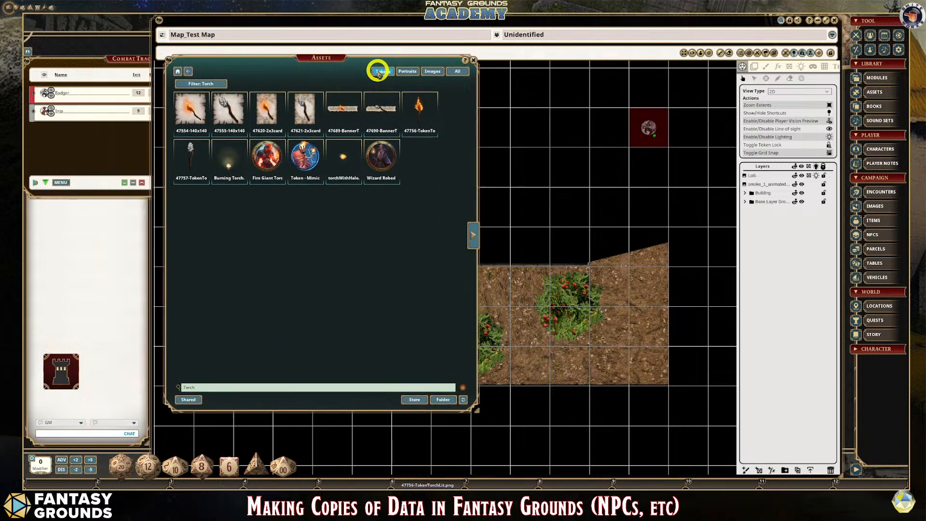
{"action": "left_click", "coordinate": [432, 72]}
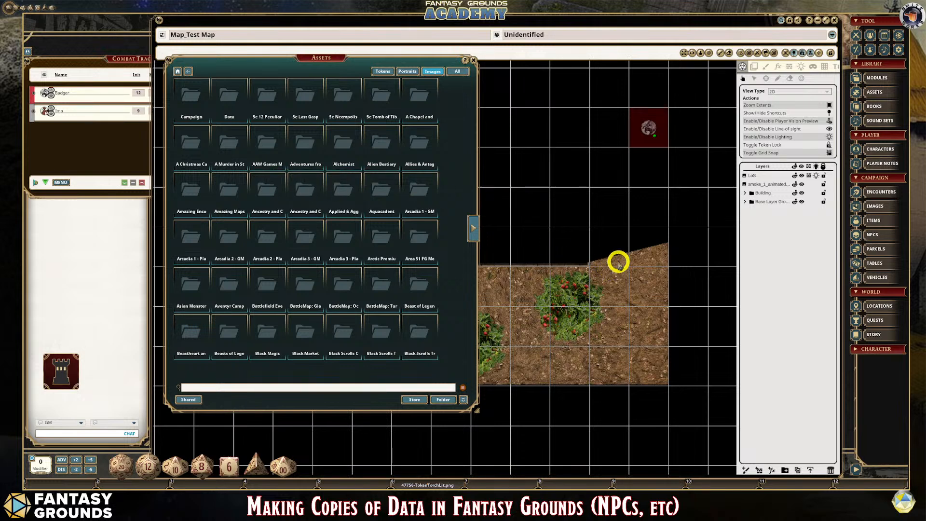
{"action": "left_click", "coordinate": [383, 72]}
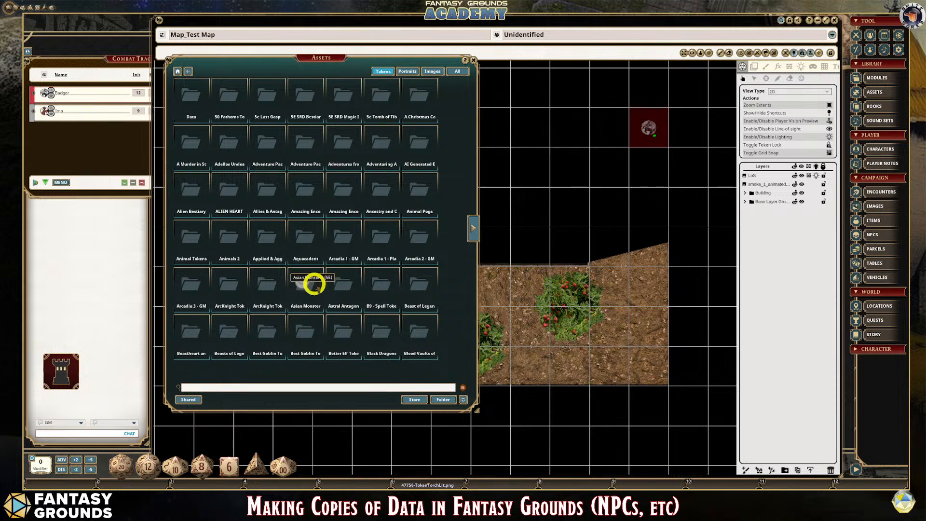
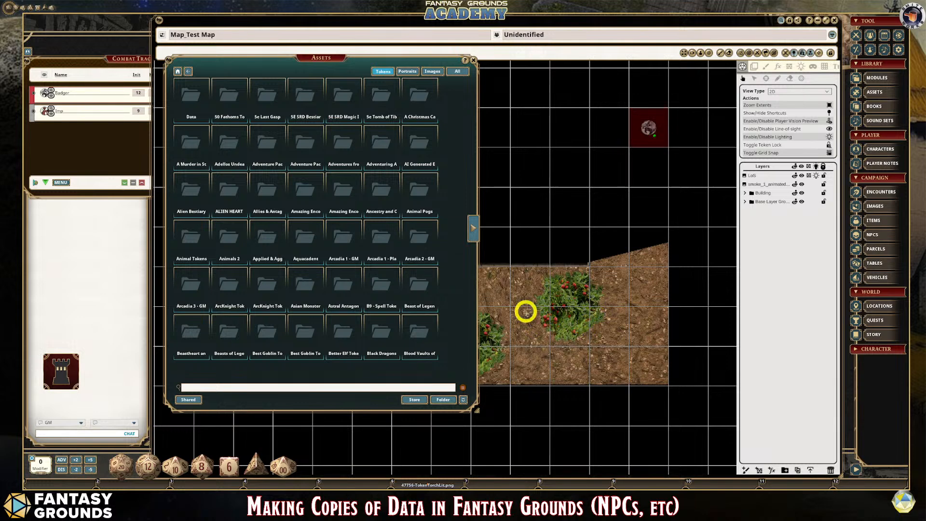
- Close the Assets window and examine the torch token's view through the building's front window
{"action": "left_click", "coordinate": [475, 61]}
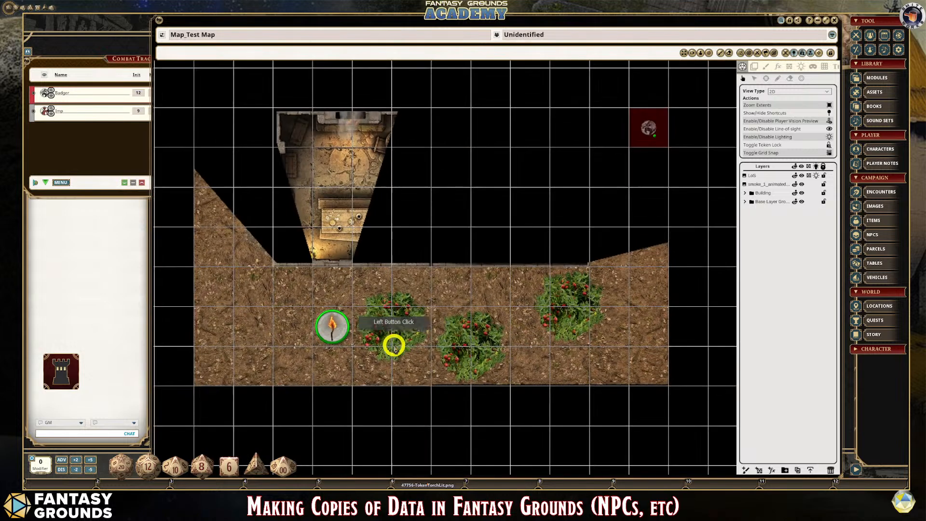
{"action": "scroll", "coordinate": [376, 338], "scroll_direction": "down", "scroll_amount": 2}
{"action": "scroll", "coordinate": [340, 329], "scroll_direction": "up", "scroll_amount": 2}
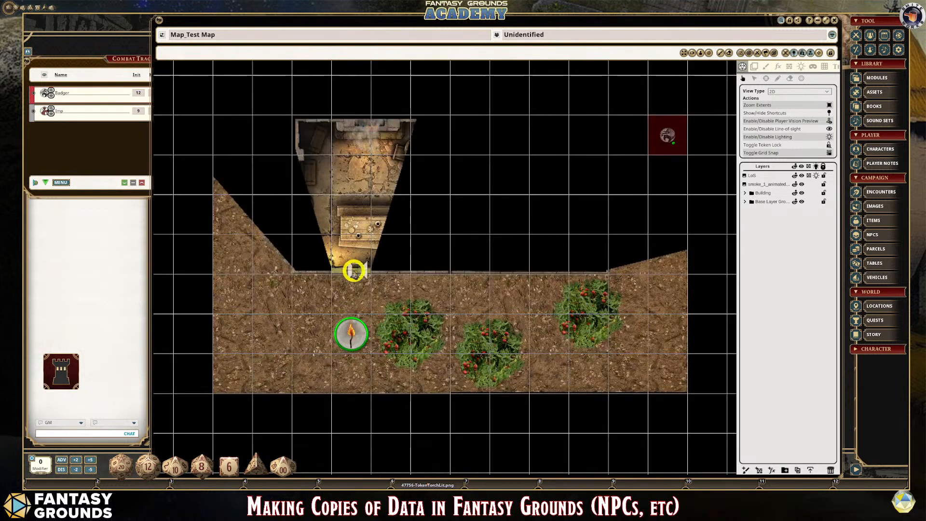
{"action": "left_click", "coordinate": [356, 271]}
{"action": "scroll", "coordinate": [451, 314], "scroll_direction": "up", "scroll_amount": 1}
{"action": "scroll", "coordinate": [451, 315], "scroll_direction": "down", "scroll_amount": 2}
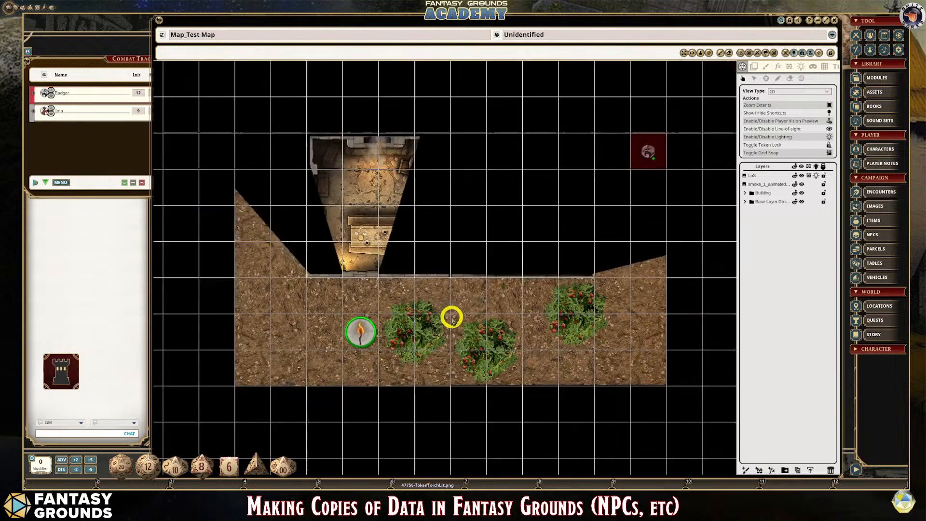
{"action": "scroll", "coordinate": [359, 308], "scroll_direction": "up", "scroll_amount": 3}
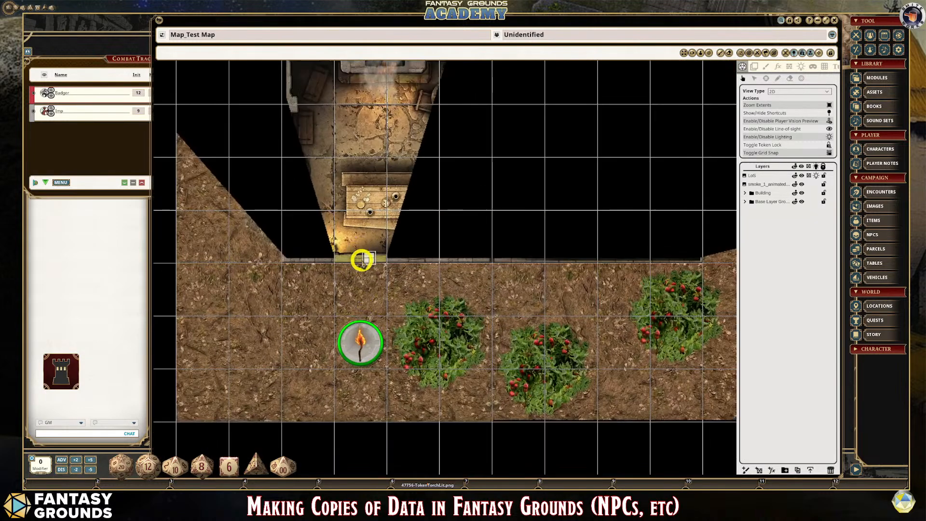
{"action": "scroll", "coordinate": [367, 311], "scroll_direction": "down", "scroll_amount": 3}
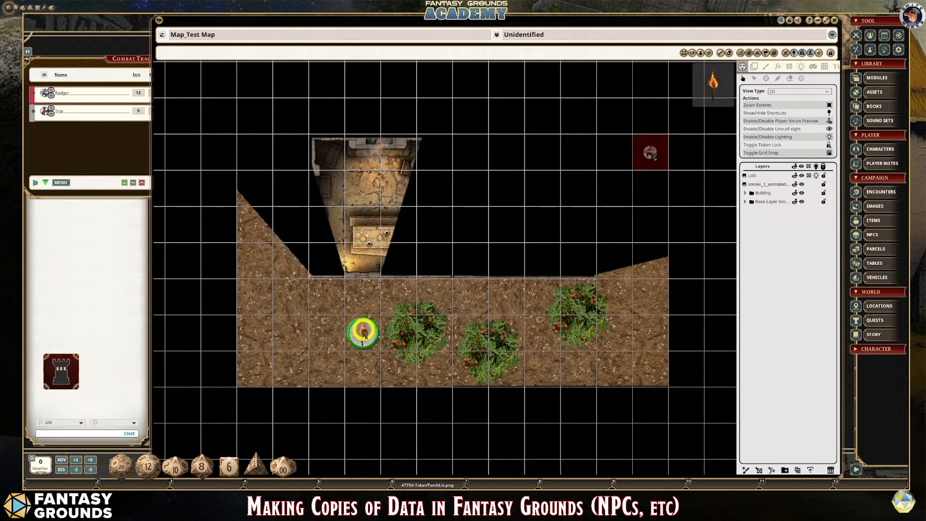
- Move the torch token slightly closer to the building's front window and examine its widened view of the room
{"action": "mouse_move", "coordinate": [363, 331]}
{"action": "left_mouse_down"}
{"action": "mouse_move", "coordinate": [362, 294]}
{"action": "mouse_move", "coordinate": [360, 346]}
{"action": "mouse_move", "coordinate": [359, 273]}
{"action": "mouse_move", "coordinate": [260, 265]}
{"action": "mouse_move", "coordinate": [257, 192]}
{"action": "mouse_move", "coordinate": [253, 236]}
{"action": "mouse_move", "coordinate": [331, 305]}
{"action": "mouse_move", "coordinate": [355, 302]}
{"action": "mouse_move", "coordinate": [367, 319]}
{"action": "left_mouse_up"}
{"action": "scroll", "coordinate": [366, 319], "scroll_direction": "up", "scroll_amount": 2}
{"action": "scroll", "coordinate": [367, 318], "scroll_direction": "up", "scroll_amount": 1}
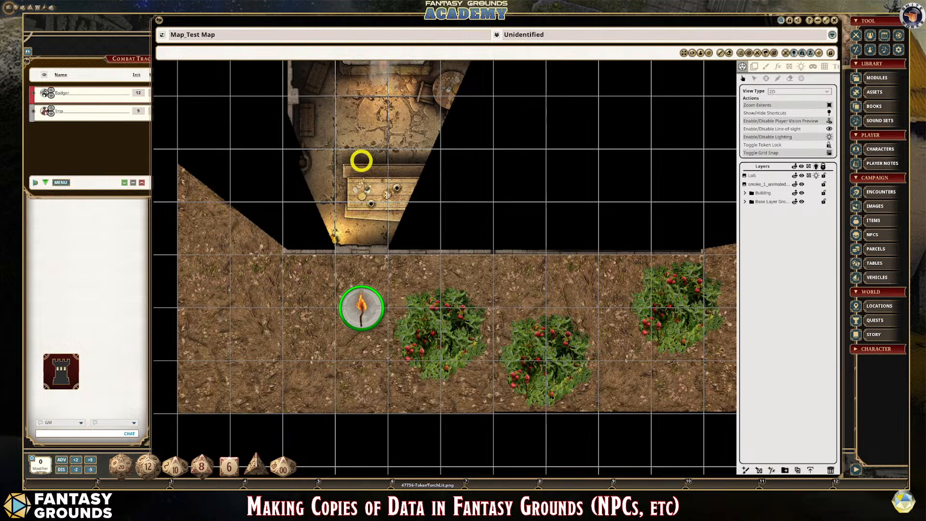
{"action": "scroll", "coordinate": [379, 260], "scroll_direction": "down", "scroll_amount": 1}
{"action": "scroll", "coordinate": [379, 261], "scroll_direction": "down", "scroll_amount": 1}
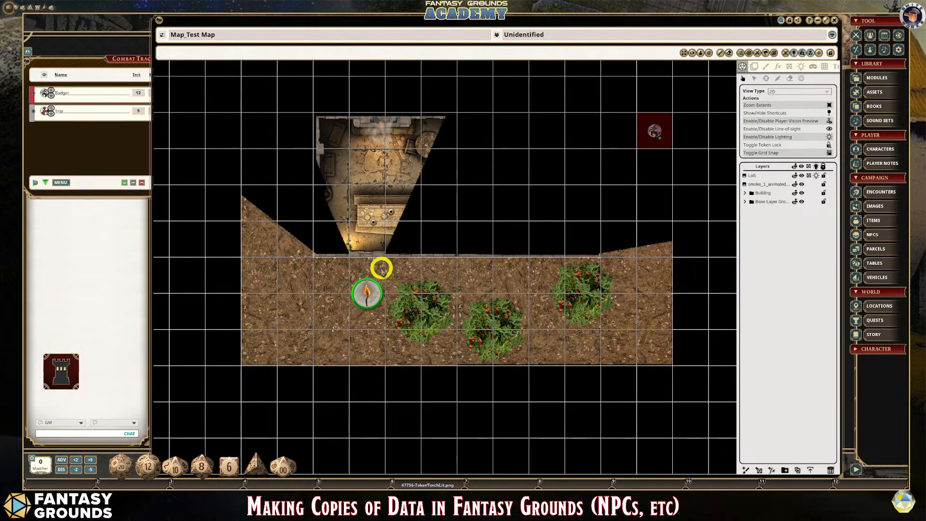
{"action": "scroll", "coordinate": [463, 227], "scroll_direction": "down", "scroll_amount": 1}
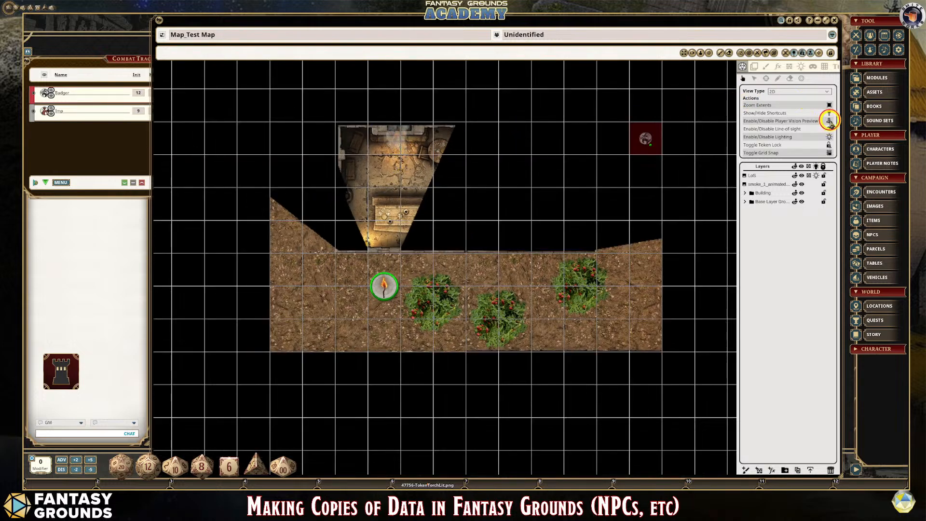
- Disable the player vision preview and examine the whole building and the three bushes
{"action": "left_click", "coordinate": [830, 121]}
{"action": "scroll", "coordinate": [473, 213], "scroll_direction": "down", "scroll_amount": 1}
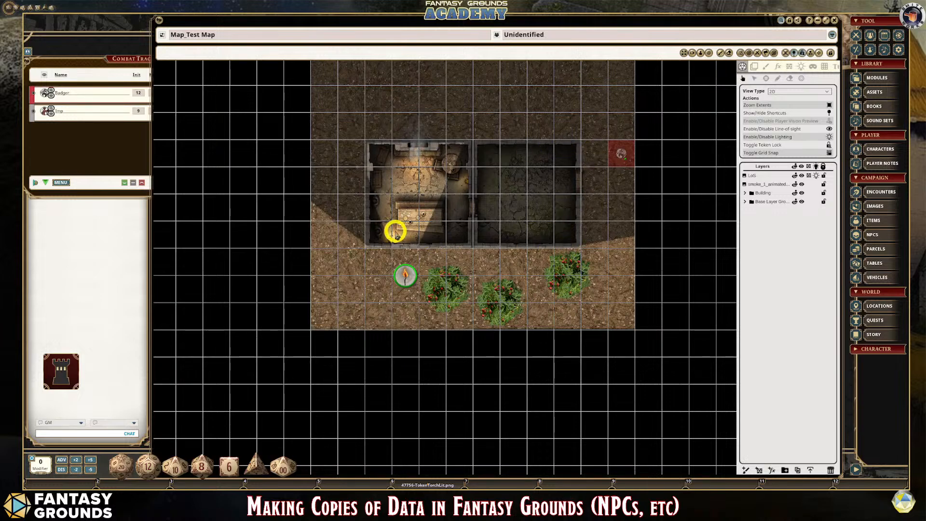
{"action": "scroll", "coordinate": [471, 248], "scroll_direction": "up", "scroll_amount": 2}
{"action": "scroll", "coordinate": [473, 244], "scroll_direction": "down", "scroll_amount": 1}
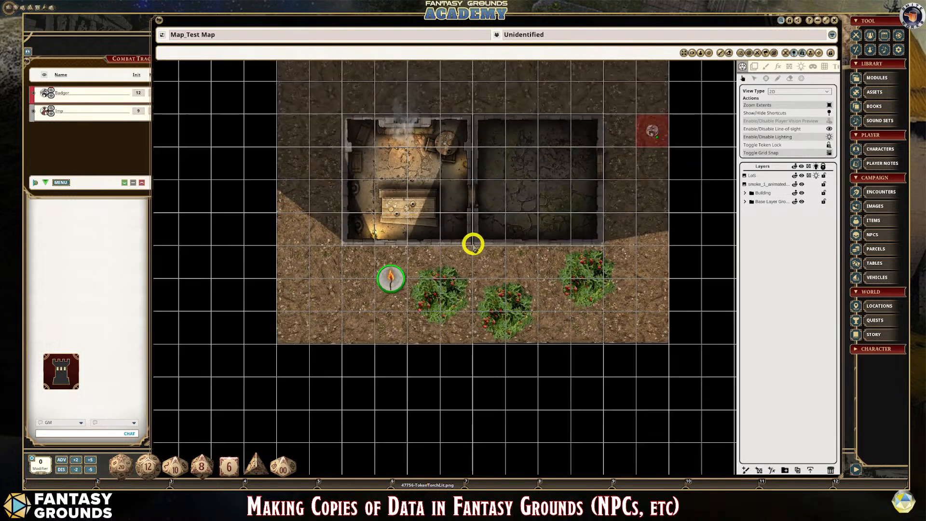
{"action": "scroll", "coordinate": [474, 245], "scroll_direction": "down", "scroll_amount": 1}
{"action": "scroll", "coordinate": [525, 277], "scroll_direction": "up", "scroll_amount": 1}
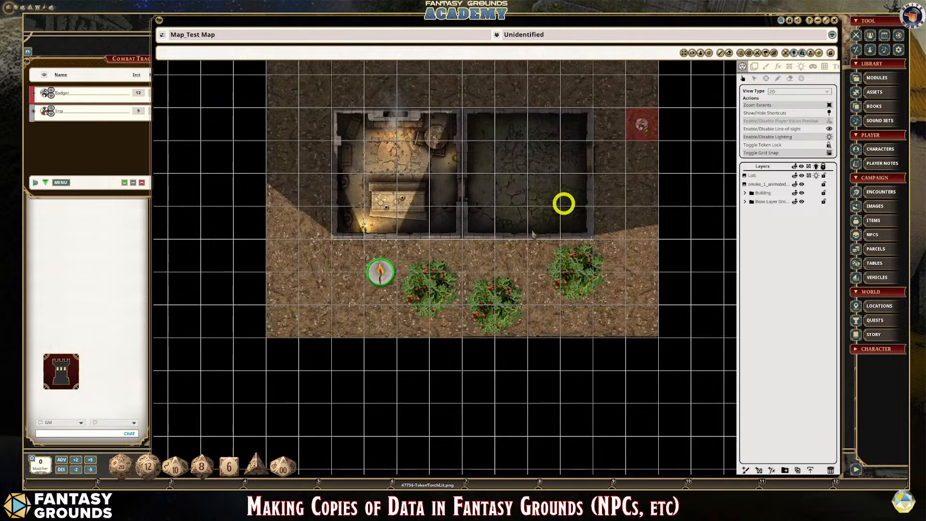
{"action": "scroll", "coordinate": [456, 311], "scroll_direction": "up", "scroll_amount": 1}
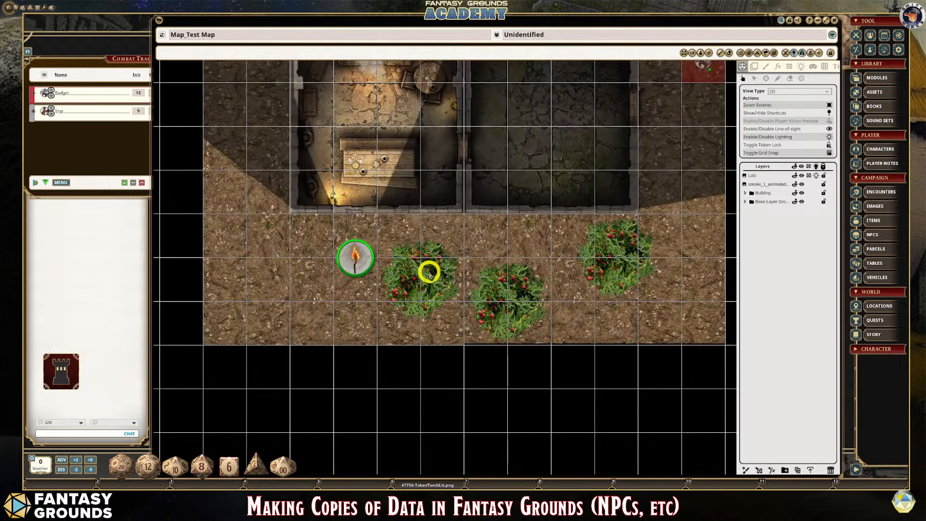
{"action": "scroll", "coordinate": [429, 273], "scroll_direction": "down", "scroll_amount": 3}
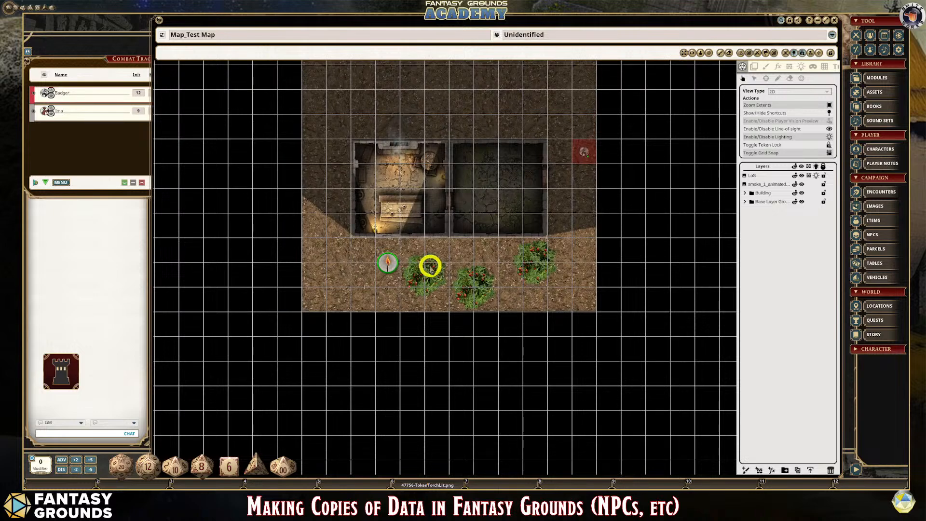
{"action": "scroll", "coordinate": [495, 280], "scroll_direction": "up", "scroll_amount": 2}
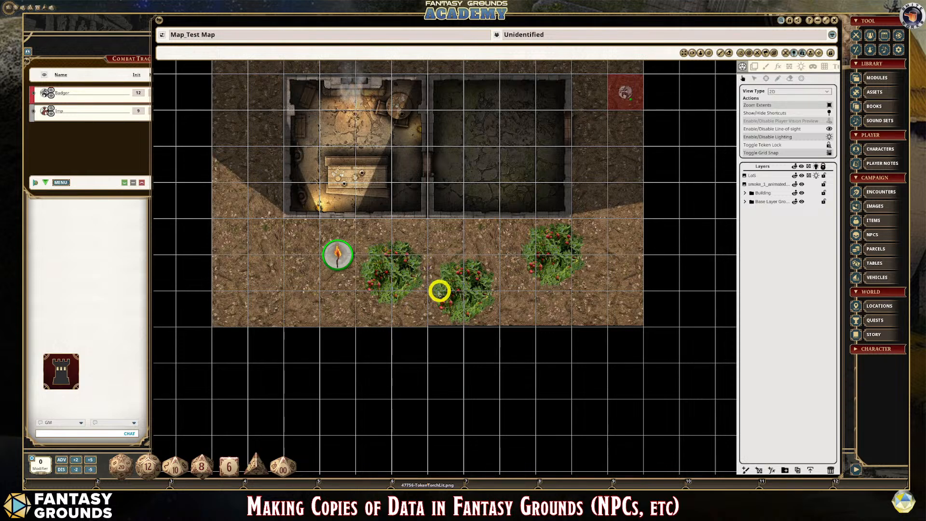
- Draw a small circular terrain occluder in the centre of the bush beside the torch token on the LoS layer
{"action": "left_click", "coordinate": [789, 66]}
{"action": "scroll", "coordinate": [422, 285], "scroll_direction": "up", "scroll_amount": 2}
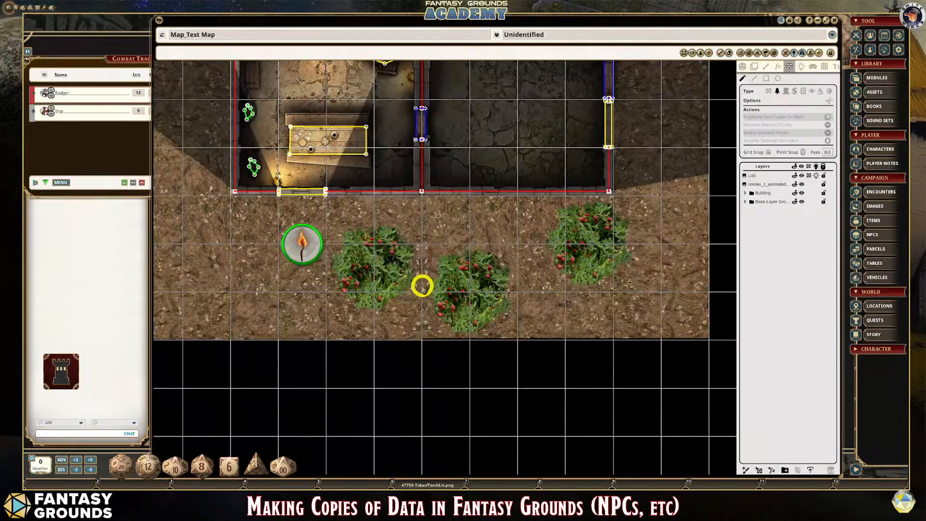
{"action": "left_click", "coordinate": [779, 77]}
{"action": "left_click_drag", "start_coordinate": [376, 257], "coordinate": [385, 265]}
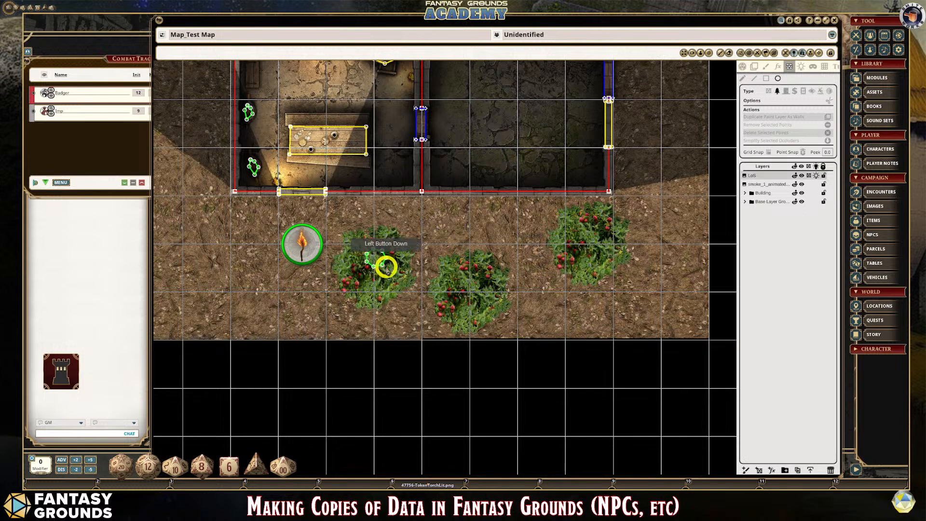
{"action": "scroll", "coordinate": [416, 308], "scroll_direction": "up", "scroll_amount": 1}
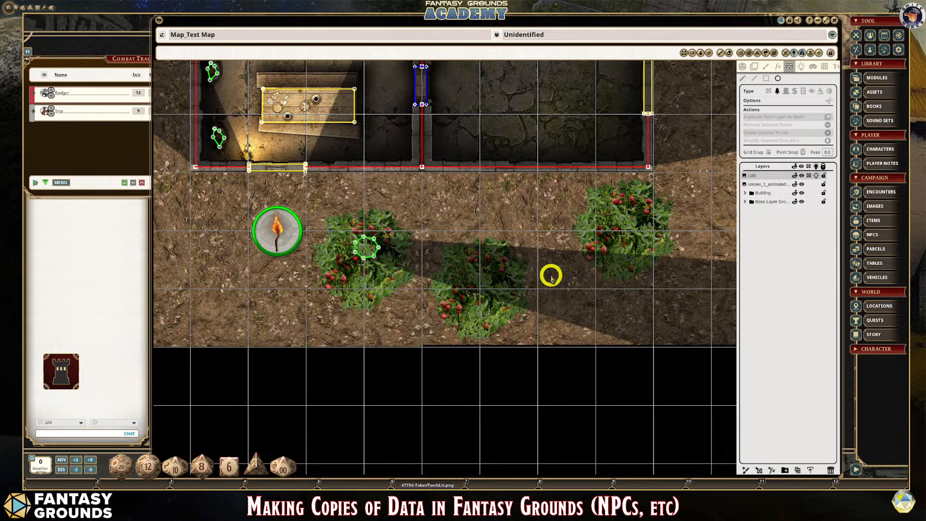
{"action": "mouse_move", "coordinate": [365, 249]}
{"action": "left_mouse_down"}
{"action": "mouse_move", "coordinate": [357, 255]}
{"action": "mouse_move", "coordinate": [366, 252]}
{"action": "left_mouse_up"}
{"action": "left_click", "coordinate": [455, 262]}
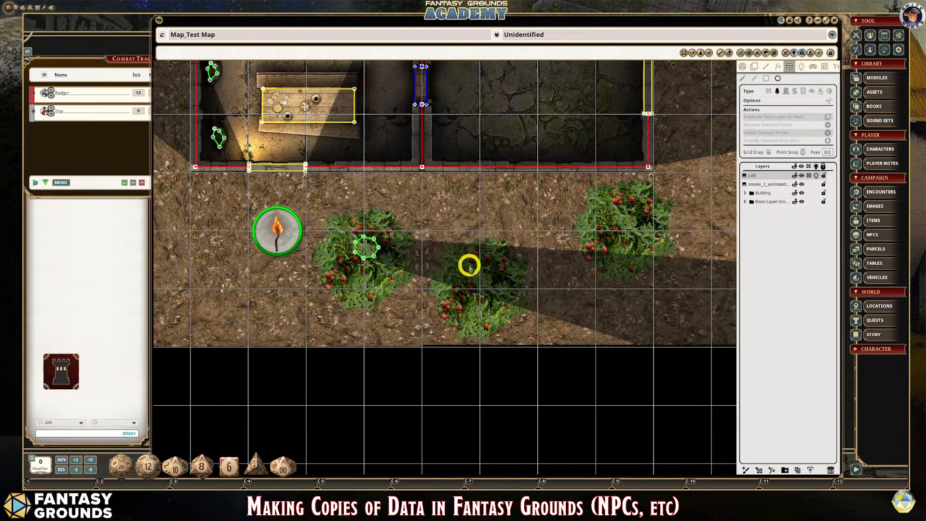
{"action": "scroll", "coordinate": [378, 250], "scroll_direction": "up", "scroll_amount": 2}
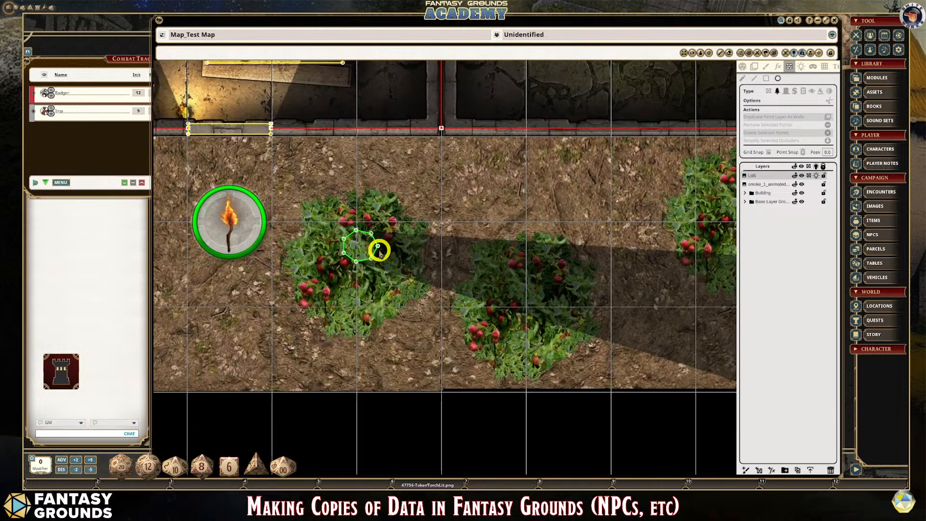
{"action": "scroll", "coordinate": [380, 251], "scroll_direction": "down", "scroll_amount": 1}
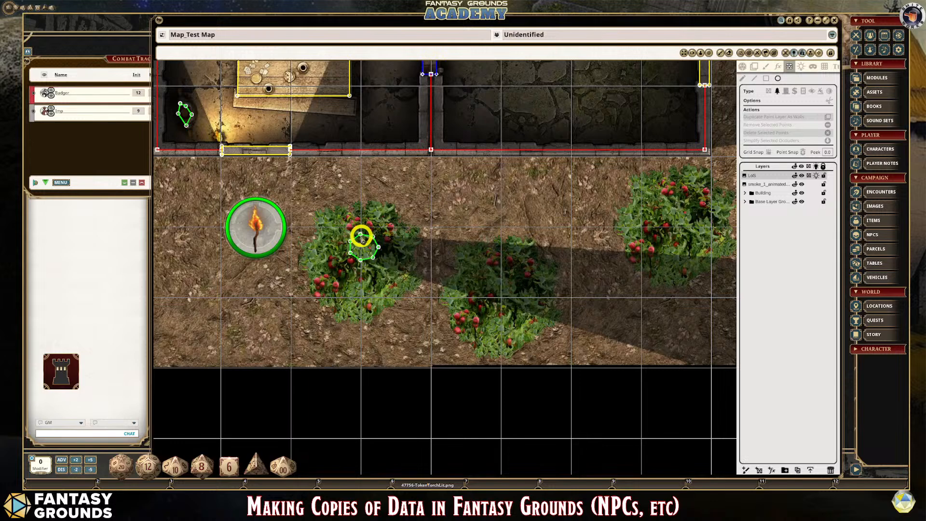
{"action": "left_click_drag", "start_coordinate": [360, 236], "coordinate": [353, 219]}
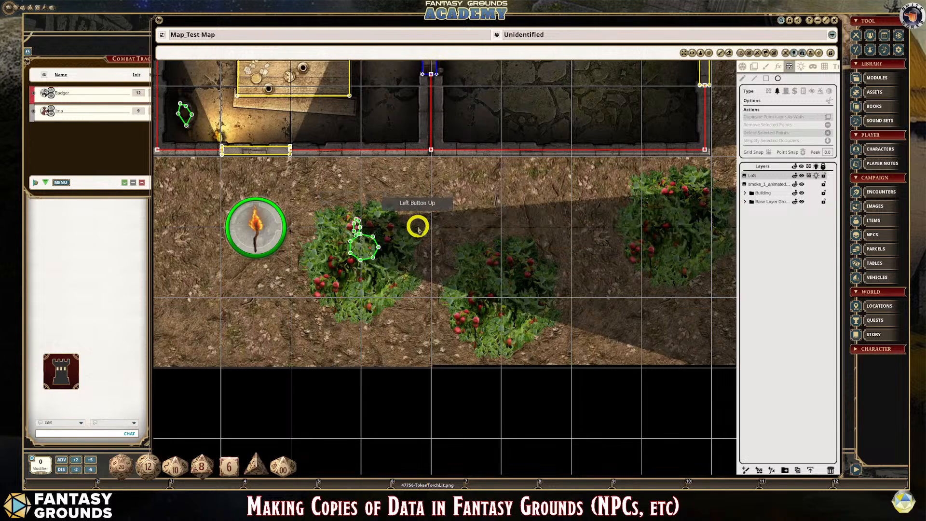
{"action": "key", "text": "ctrl+z"}
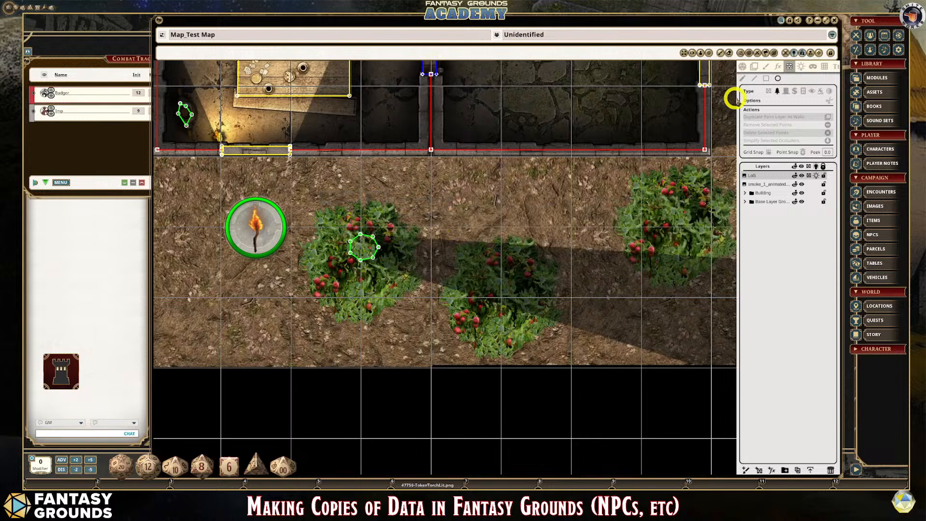
- Reshape the circular terrain occluder by pulling its points outward to the outline of the bush
{"action": "scroll", "coordinate": [290, 289], "scroll_direction": "up", "scroll_amount": 1}
{"action": "left_click", "coordinate": [372, 243]}
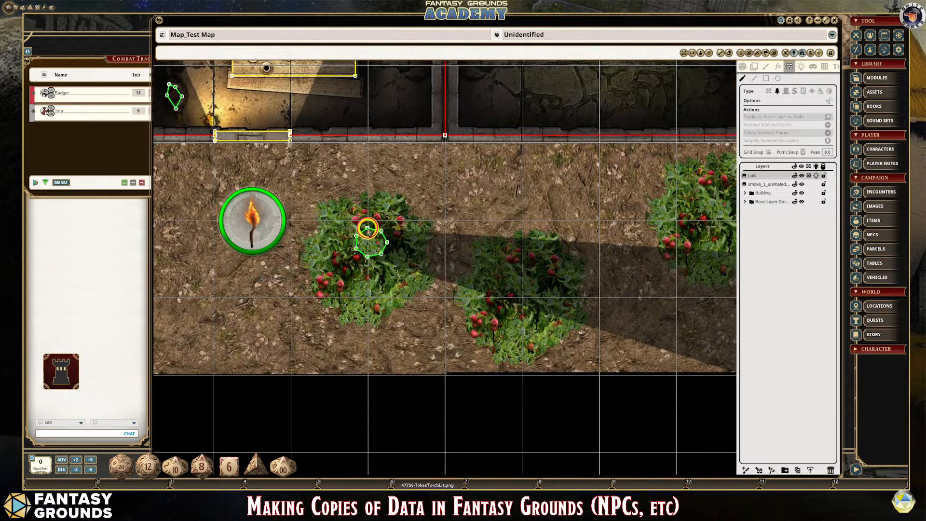
{"action": "left_click_drag", "start_coordinate": [368, 228], "coordinate": [321, 276]}
{"action": "left_click_drag", "start_coordinate": [367, 256], "coordinate": [372, 305]}
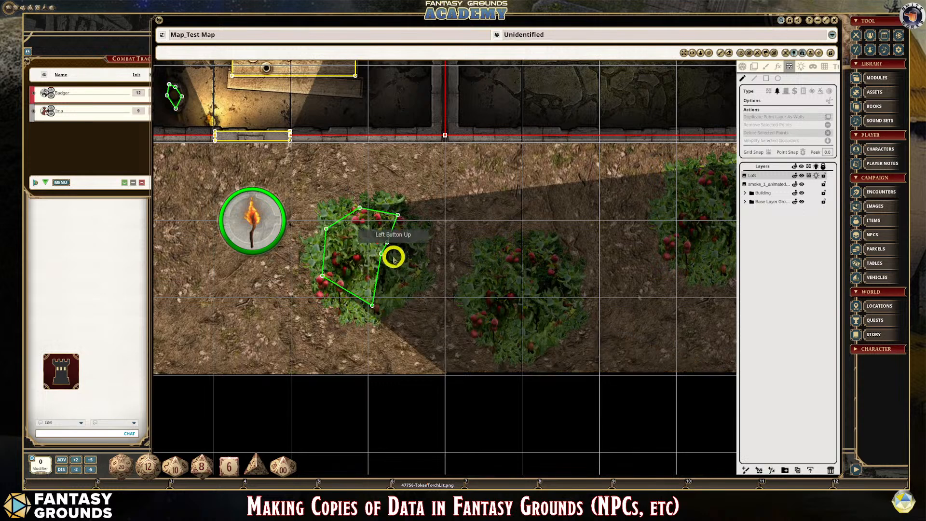
{"action": "left_click", "coordinate": [382, 253]}
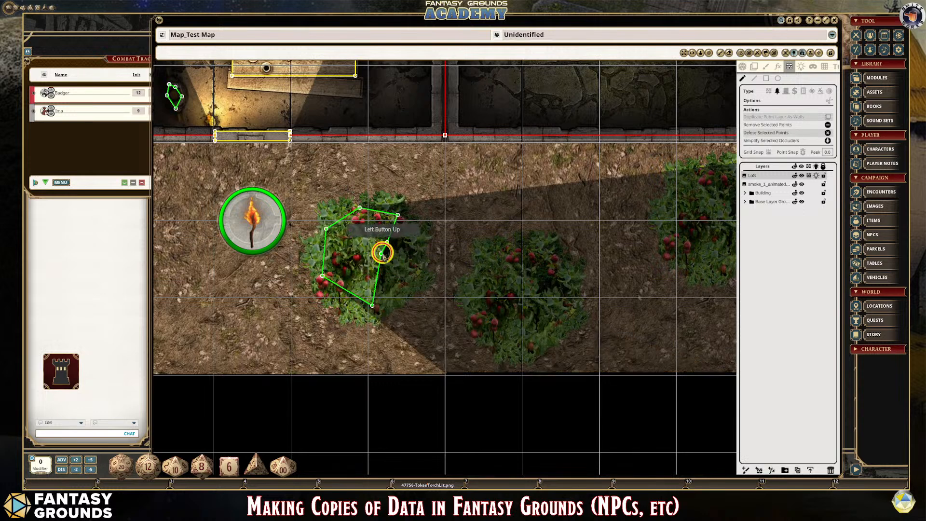
{"action": "left_click_drag", "start_coordinate": [382, 254], "coordinate": [420, 282]}
{"action": "left_click_drag", "start_coordinate": [392, 248], "coordinate": [407, 229]}
{"action": "scroll", "coordinate": [409, 280], "scroll_direction": "up", "scroll_amount": 2}
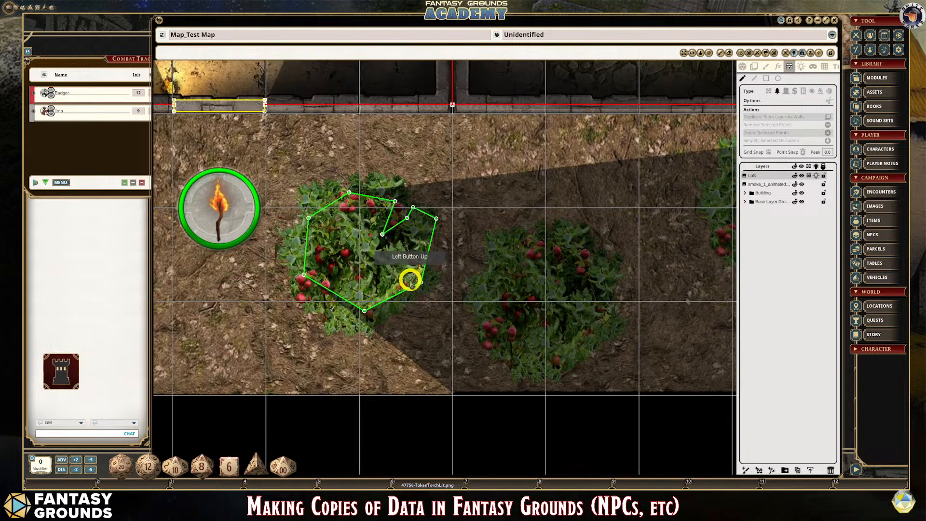
{"action": "scroll", "coordinate": [410, 279], "scroll_direction": "down", "scroll_amount": 3}
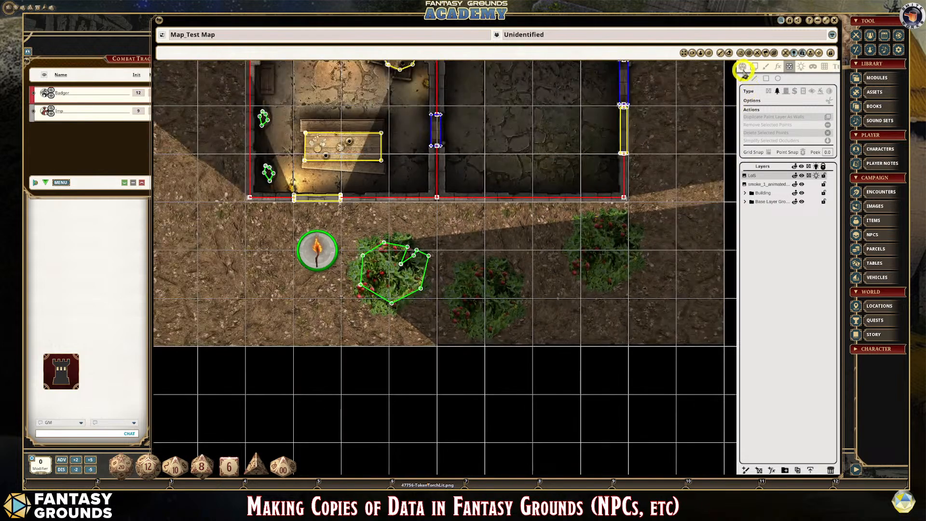
- Enable the player vision preview, examine what the bush hides from the torch token, and toggle the bush's terrain occluder off
{"action": "left_click", "coordinate": [742, 67]}
{"action": "left_click", "coordinate": [828, 120]}
{"action": "left_click", "coordinate": [652, 254]}
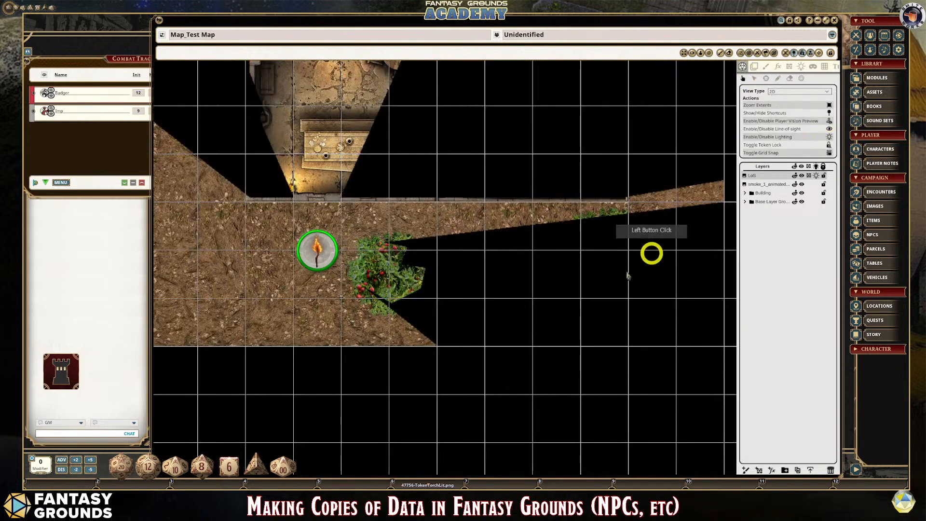
{"action": "scroll", "coordinate": [589, 325], "scroll_direction": "down", "scroll_amount": 2}
{"action": "scroll", "coordinate": [506, 323], "scroll_direction": "up", "scroll_amount": 4}
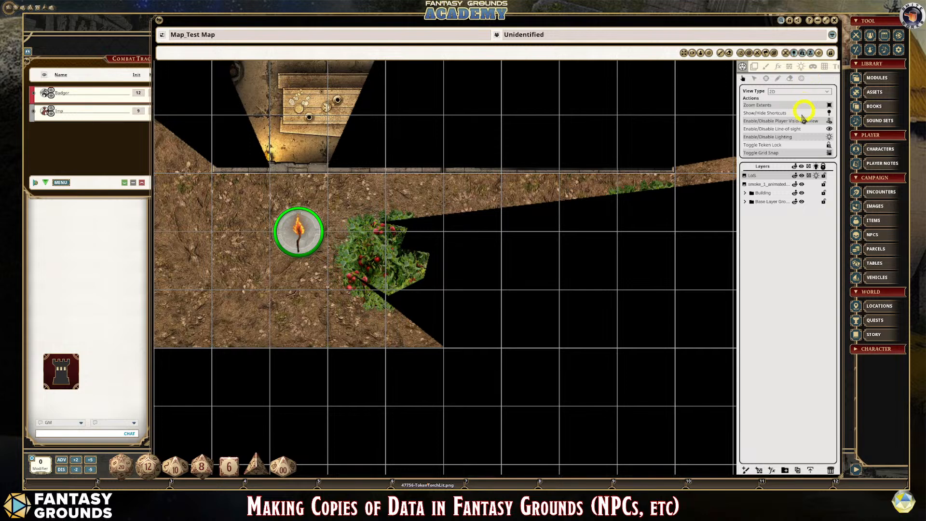
{"action": "left_click", "coordinate": [390, 249]}
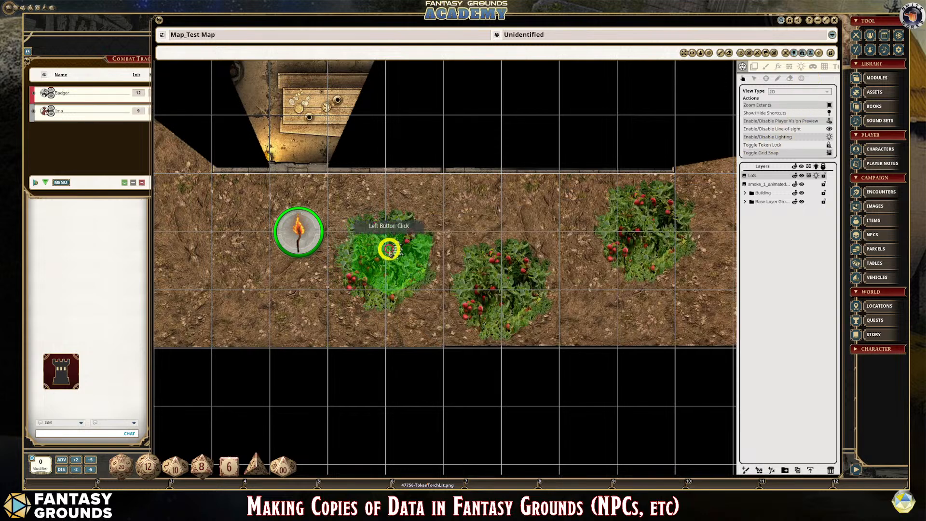
- Select all points of the bush's terrain occluder and delete it from the LoS layer
{"action": "left_click", "coordinate": [790, 66]}
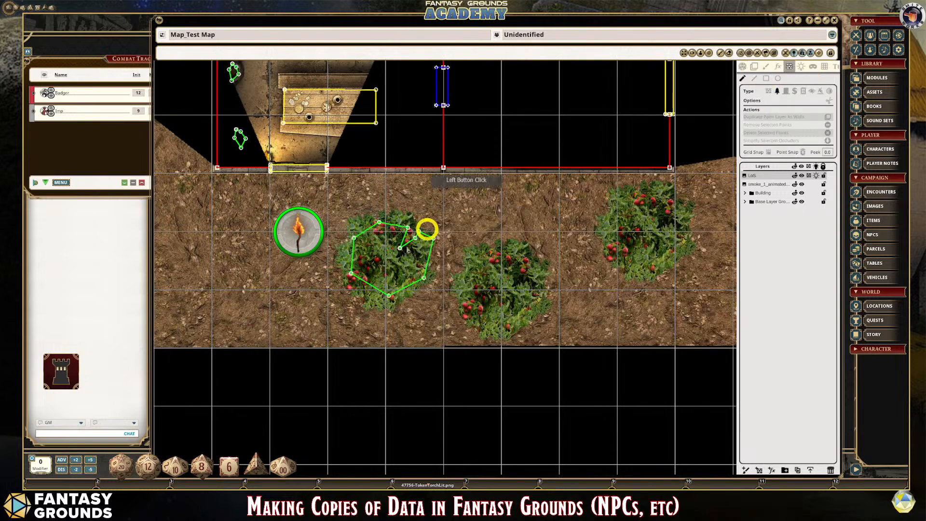
{"action": "scroll", "coordinate": [375, 237], "scroll_direction": "up", "scroll_amount": 1}
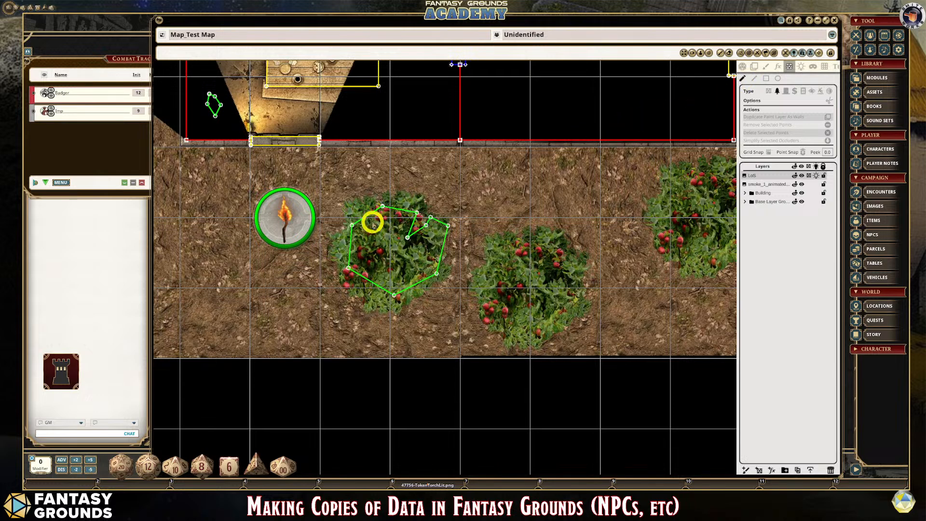
{"action": "double_click", "coordinate": [420, 212]}
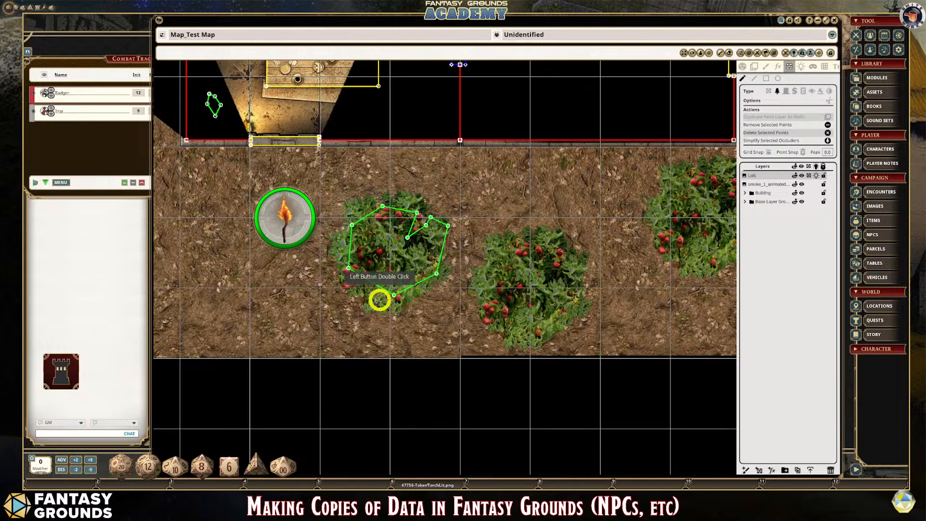
{"action": "key", "text": "Delete"}
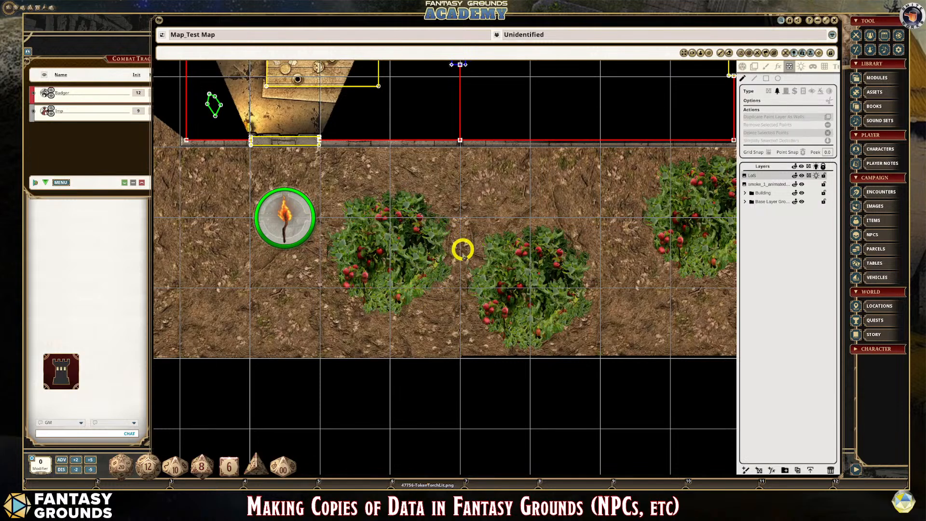
{"action": "scroll", "coordinate": [405, 256], "scroll_direction": "down", "scroll_amount": 1}
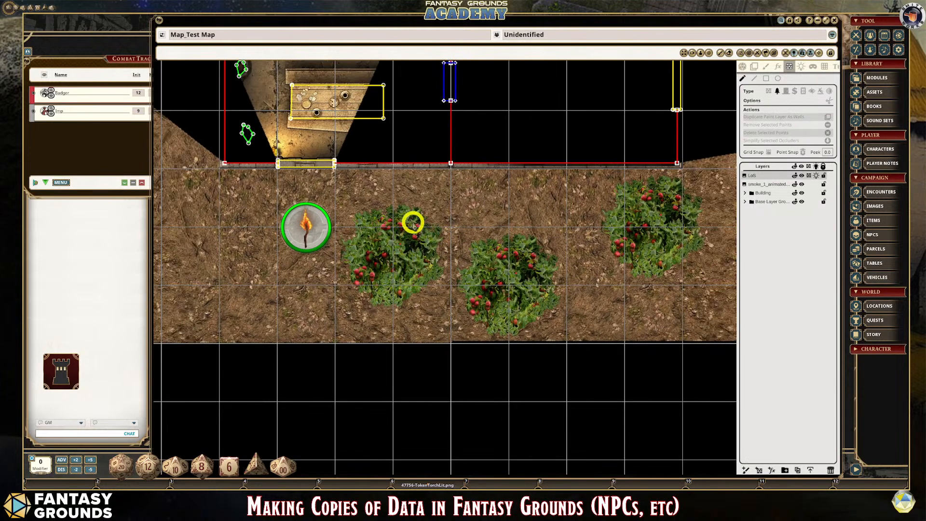
- Draw a closed polygonal terrain occluder point by point inside the bush beside the torch token on the LoS layer
{"action": "scroll", "coordinate": [511, 262], "scroll_direction": "down", "scroll_amount": 3}
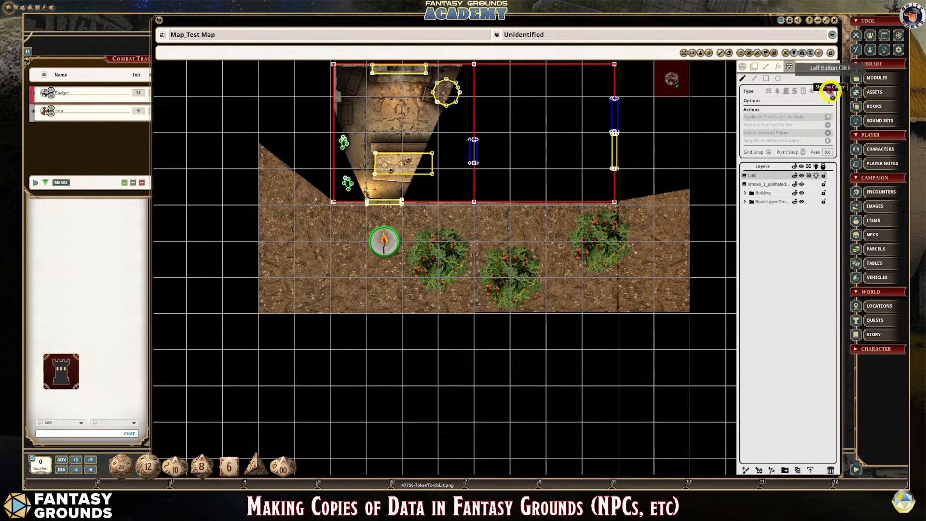
{"action": "scroll", "coordinate": [468, 295], "scroll_direction": "up", "scroll_amount": 3}
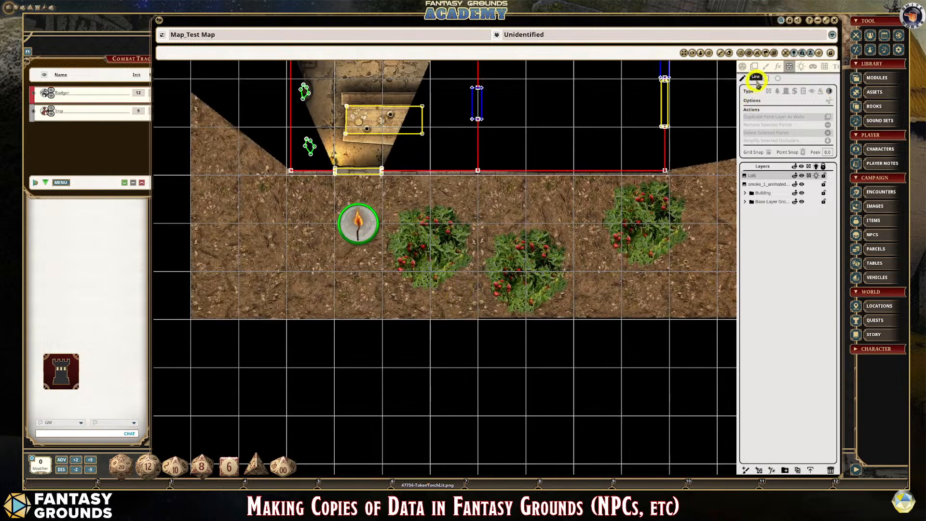
{"action": "scroll", "coordinate": [463, 283], "scroll_direction": "up", "scroll_amount": 2}
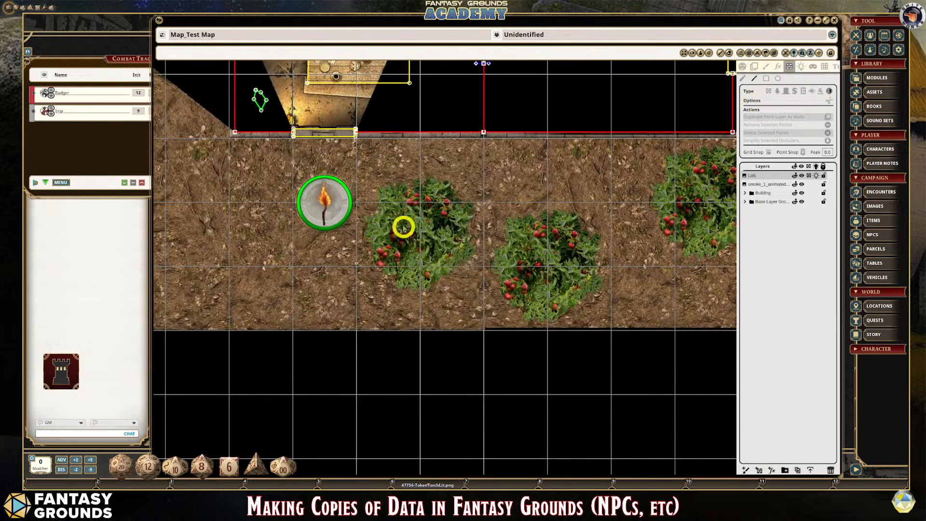
{"action": "left_click", "coordinate": [390, 216]}
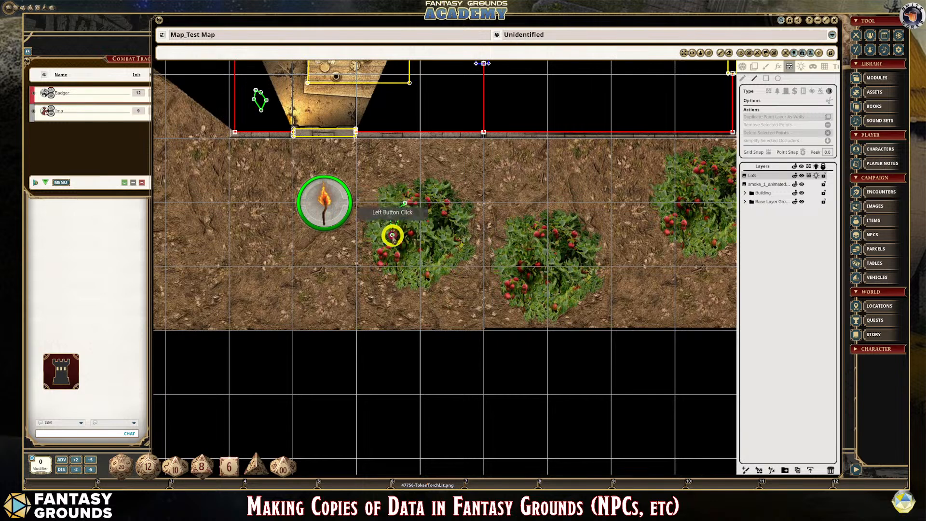
{"action": "left_click", "coordinate": [400, 253]}
{"action": "left_click", "coordinate": [419, 264]}
{"action": "left_click", "coordinate": [443, 256]}
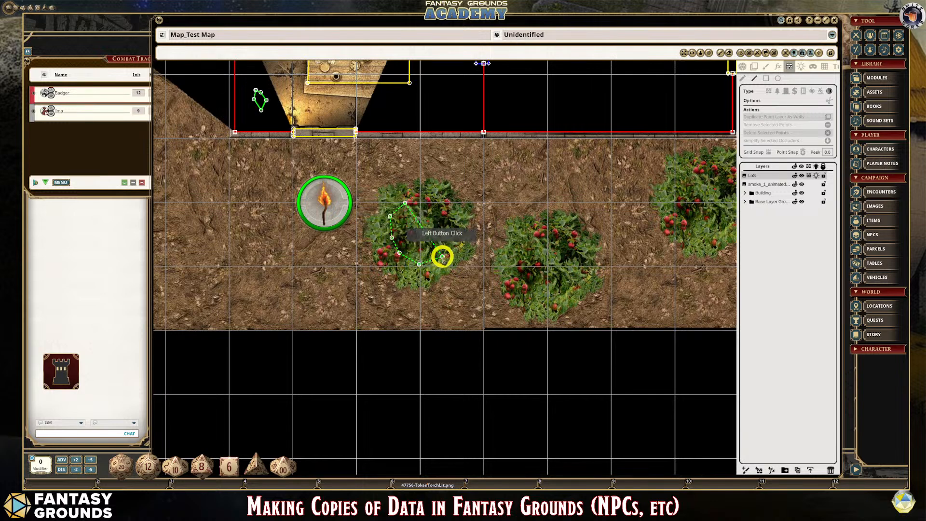
{"action": "left_click", "coordinate": [456, 234]}
{"action": "left_click", "coordinate": [463, 228]}
{"action": "left_click", "coordinate": [453, 211]}
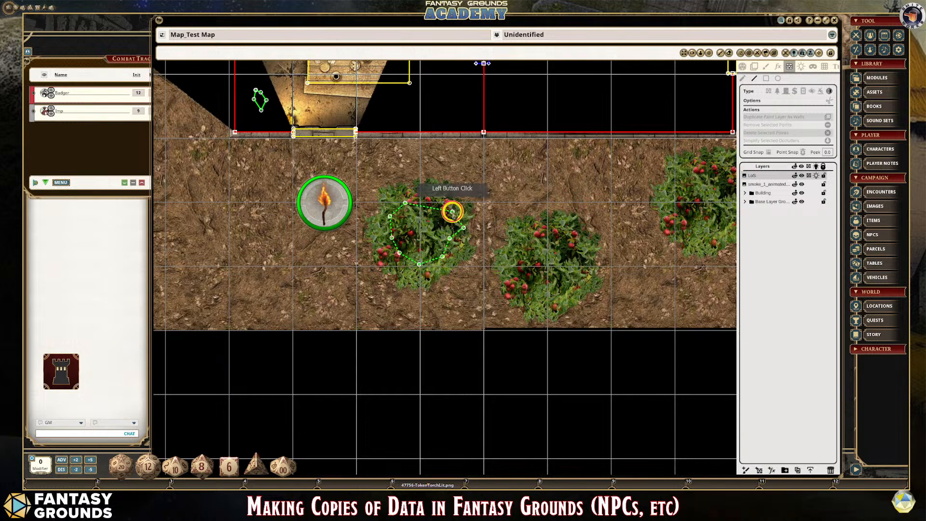
{"action": "left_click", "coordinate": [438, 203]}
{"action": "left_click", "coordinate": [427, 201]}
{"action": "left_click", "coordinate": [419, 195]}
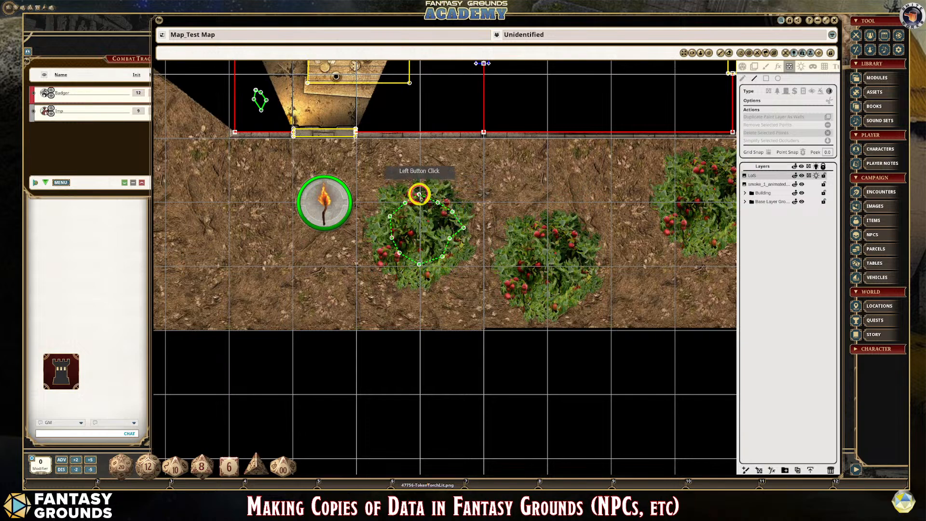
{"action": "double_click", "coordinate": [419, 195]}
- Move the torch token away from the bush to the open ground below the building's corner and examine what the bush hides
{"action": "scroll", "coordinate": [569, 310], "scroll_direction": "down", "scroll_amount": 2}
{"action": "scroll", "coordinate": [534, 308], "scroll_direction": "up", "scroll_amount": 1}
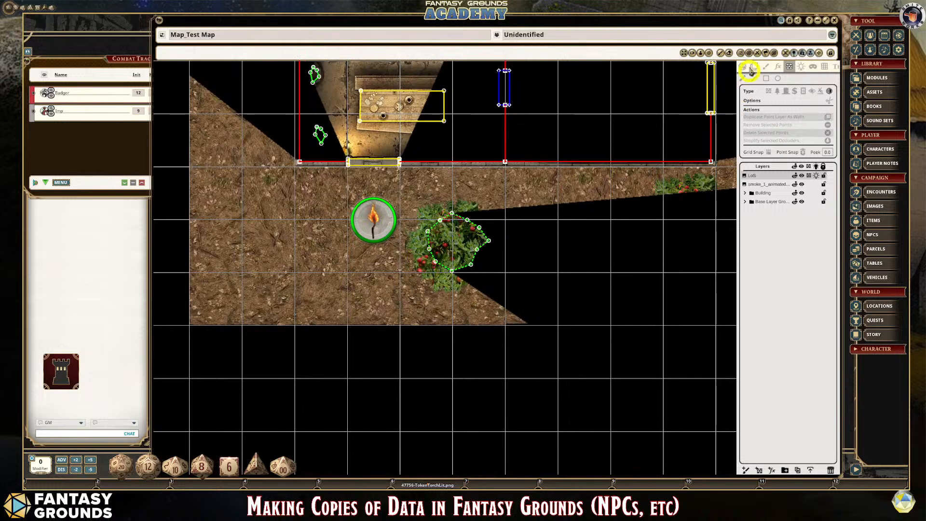
{"action": "left_click", "coordinate": [743, 66]}
{"action": "left_click_drag", "start_coordinate": [371, 218], "coordinate": [262, 189]}
{"action": "scroll", "coordinate": [695, 371], "scroll_direction": "up", "scroll_amount": 2}
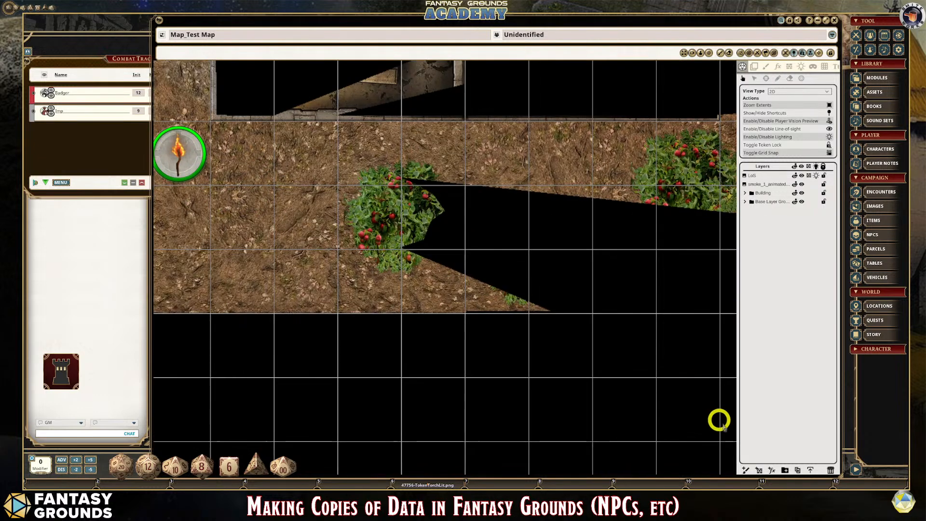
{"action": "scroll", "coordinate": [609, 289], "scroll_direction": "down", "scroll_amount": 1}
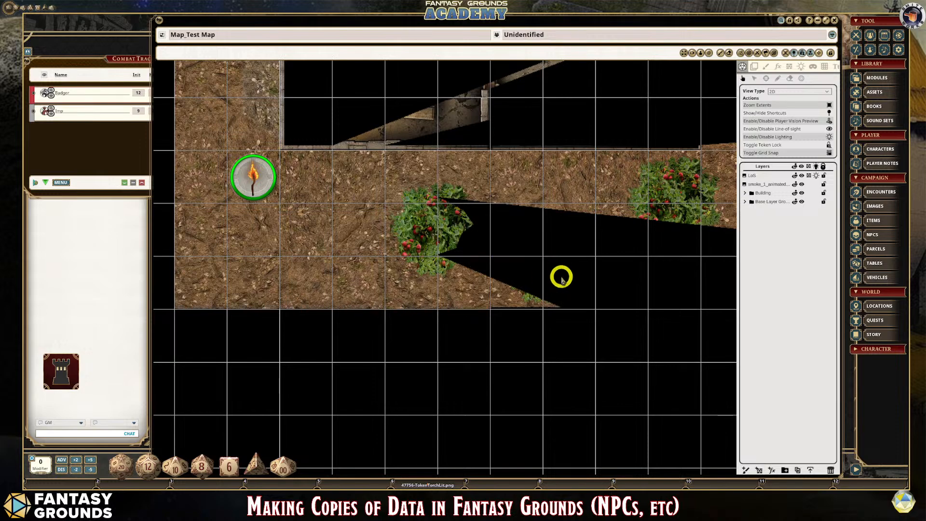
{"action": "scroll", "coordinate": [558, 254], "scroll_direction": "down", "scroll_amount": 1}
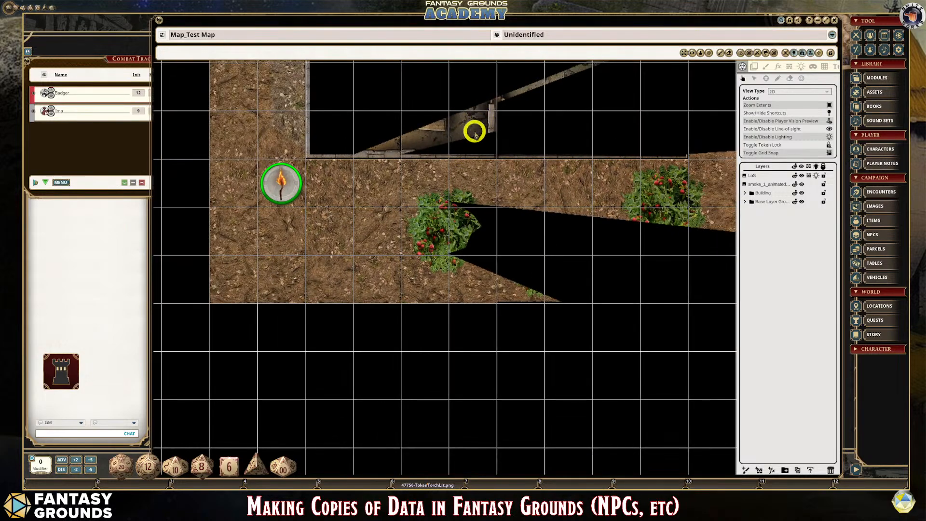
- Move the torch token diagonally up to the path beside the building's lower-left corner and examine its line of sight past the bush
{"action": "mouse_move", "coordinate": [281, 182]}
{"action": "left_mouse_down"}
{"action": "mouse_move", "coordinate": [384, 247]}
{"action": "mouse_move", "coordinate": [445, 302]}
{"action": "mouse_move", "coordinate": [378, 265]}
{"action": "mouse_move", "coordinate": [325, 202]}
{"action": "mouse_move", "coordinate": [269, 184]}
{"action": "mouse_move", "coordinate": [280, 185]}
{"action": "left_mouse_up"}
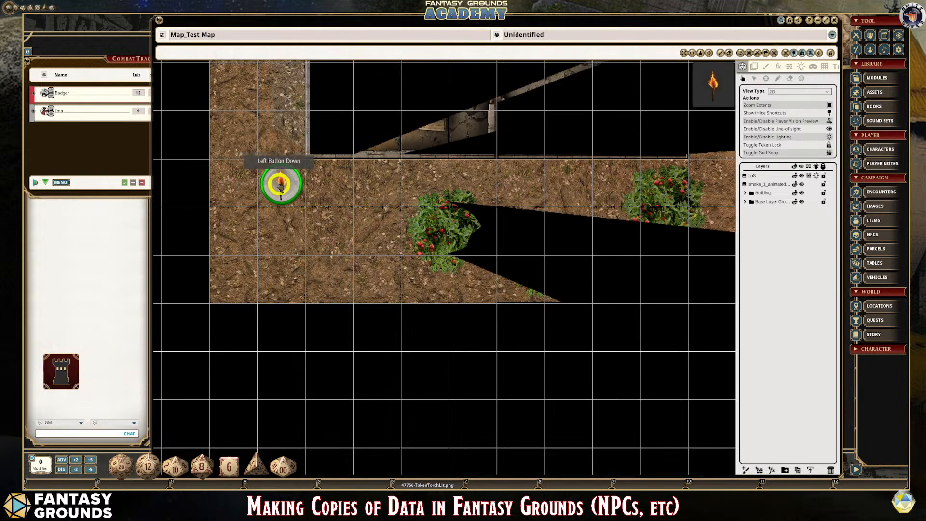
{"action": "scroll", "coordinate": [472, 247], "scroll_direction": "down", "scroll_amount": 3}
{"action": "scroll", "coordinate": [472, 247], "scroll_direction": "up", "scroll_amount": 6}
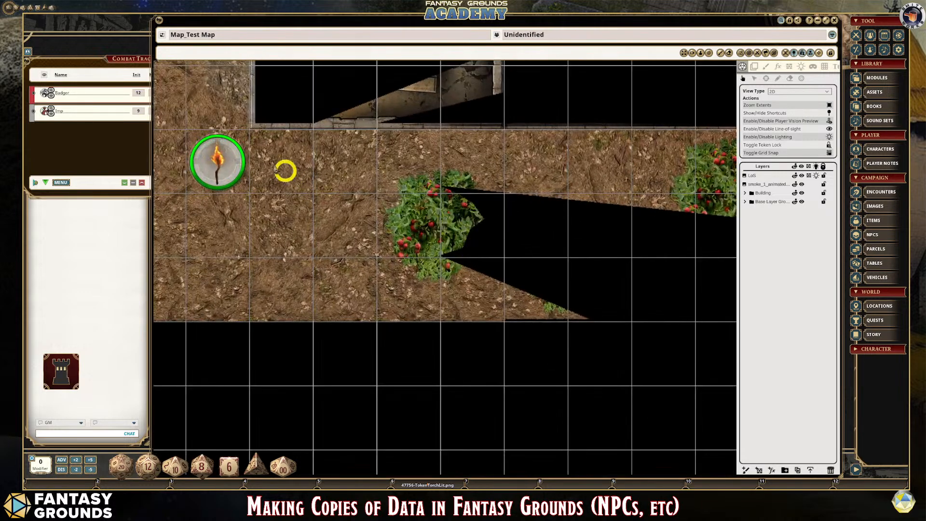
{"action": "left_click_drag", "start_coordinate": [213, 159], "coordinate": [200, 122]}
{"action": "scroll", "coordinate": [379, 211], "scroll_direction": "down", "scroll_amount": 3}
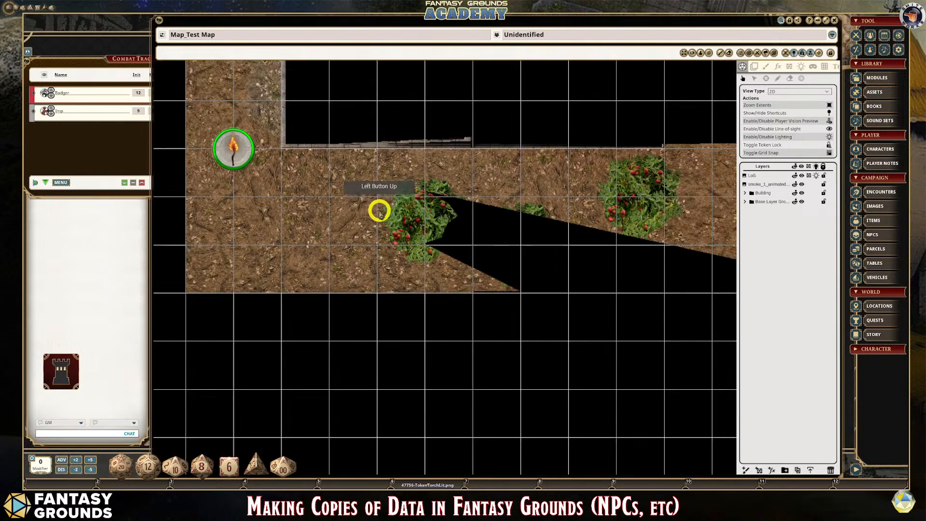
{"action": "scroll", "coordinate": [379, 210], "scroll_direction": "down", "scroll_amount": 2}
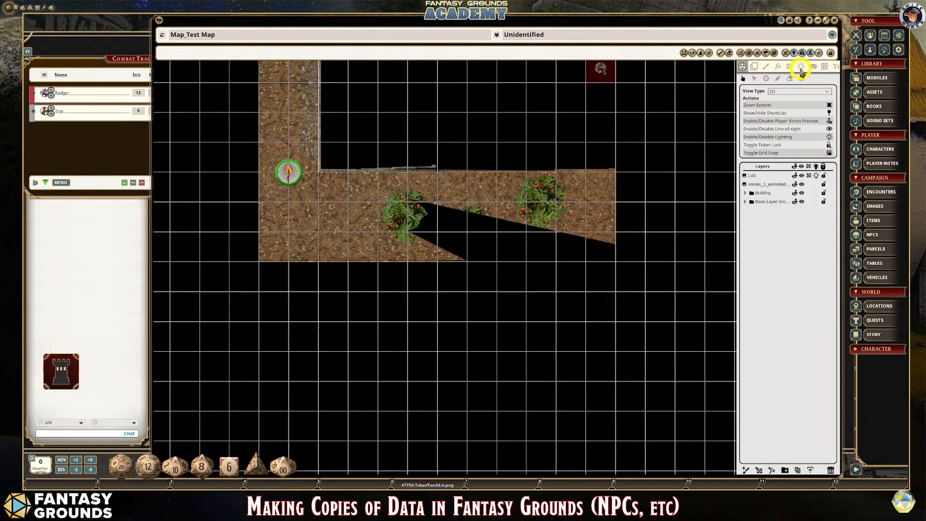
- Examine the map's lighting tools and the ambient light and shadow settings of the LoS layer
{"action": "left_click", "coordinate": [803, 69]}
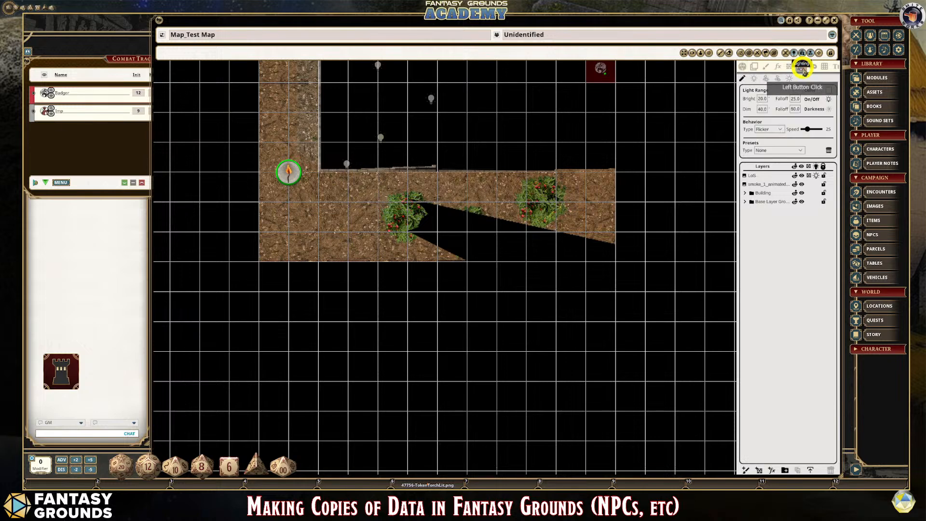
{"action": "scroll", "coordinate": [688, 223], "scroll_direction": "down", "scroll_amount": 2}
{"action": "scroll", "coordinate": [505, 227], "scroll_direction": "up", "scroll_amount": 1}
{"action": "scroll", "coordinate": [505, 227], "scroll_direction": "up", "scroll_amount": 1}
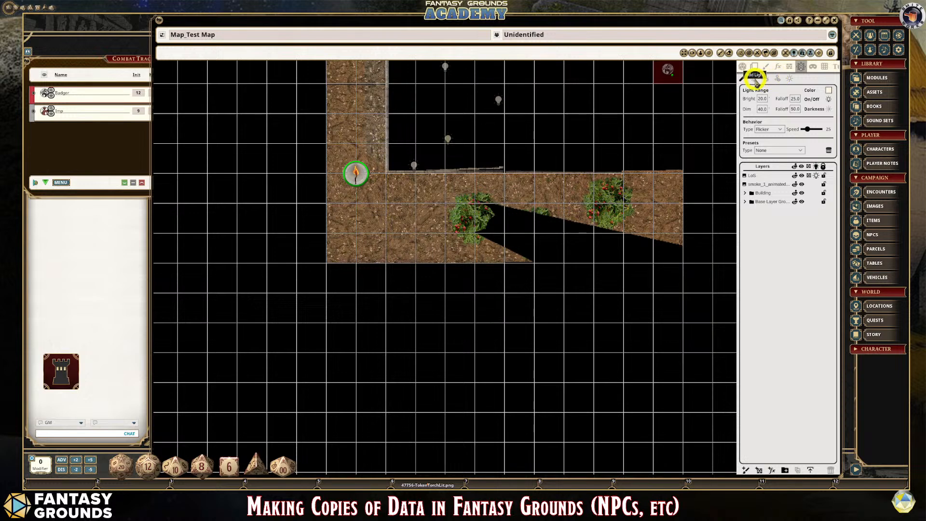
{"action": "left_click", "coordinate": [755, 80]}
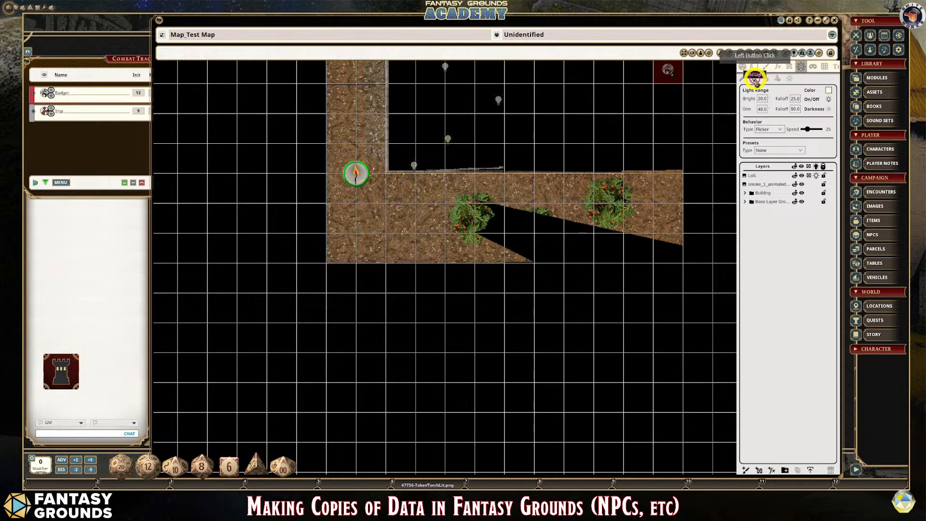
{"action": "left_click", "coordinate": [752, 176]}
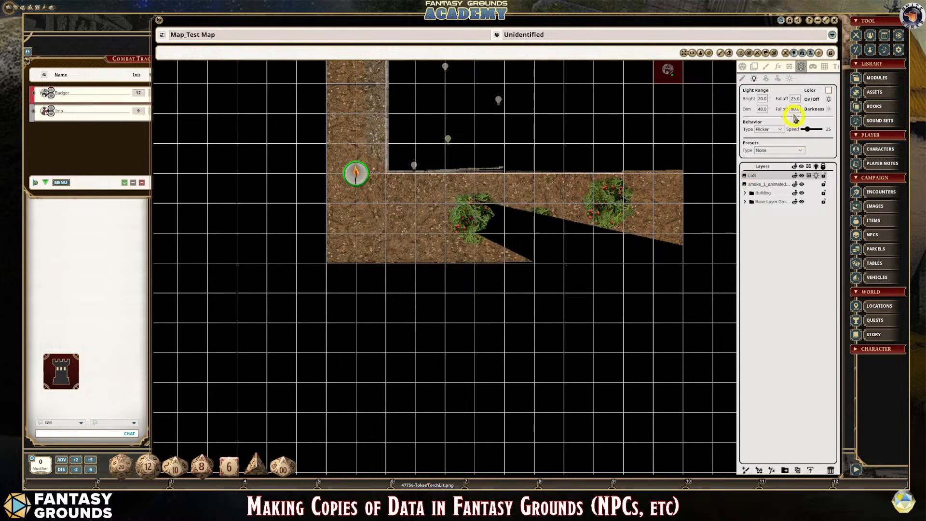
{"action": "left_click", "coordinate": [789, 79]}
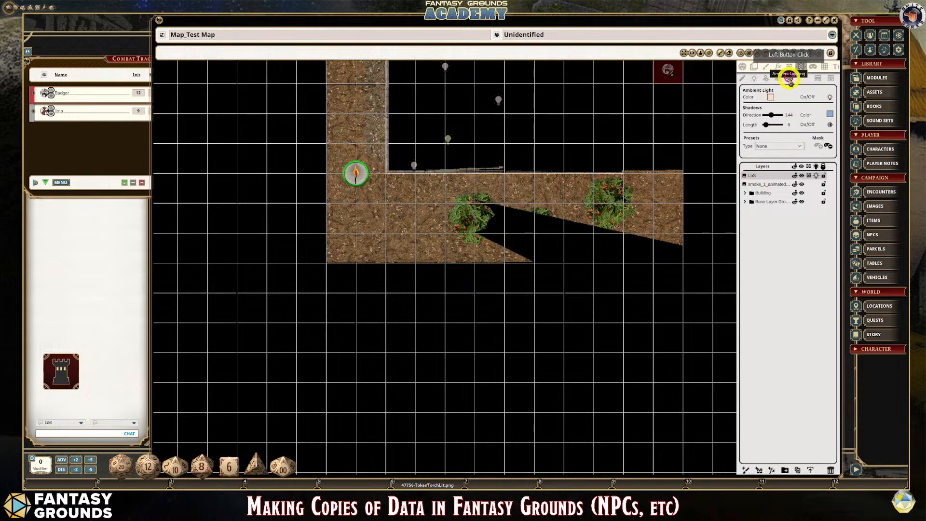
- Move the torch token three squares up the path alongside the building and bring up the ambient light settings again
{"action": "left_click", "coordinate": [743, 66]}
{"action": "left_click_drag", "start_coordinate": [356, 172], "coordinate": [356, 83]}
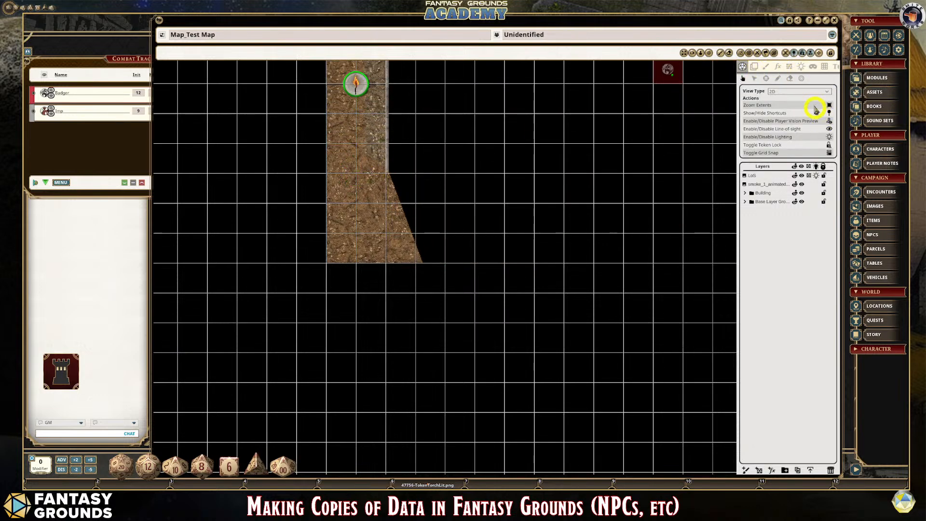
{"action": "left_click", "coordinate": [803, 66]}
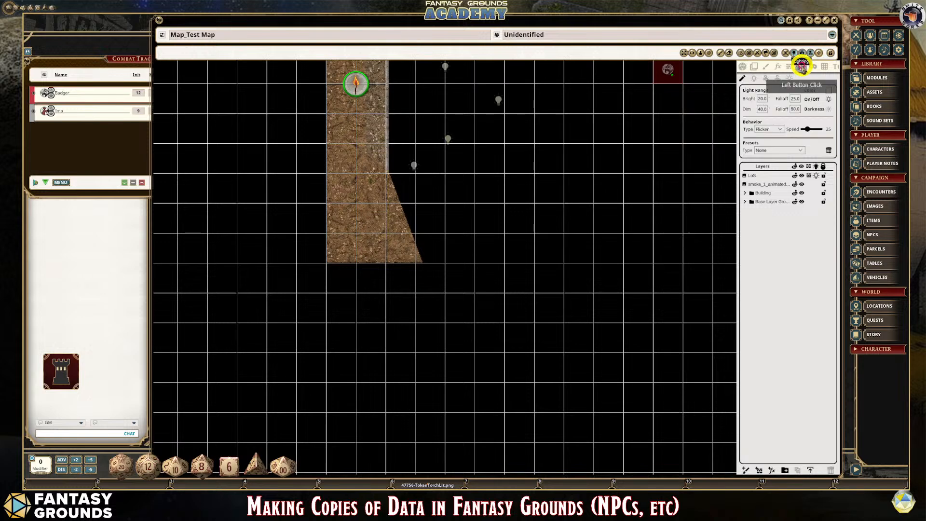
{"action": "left_click", "coordinate": [639, 225]}
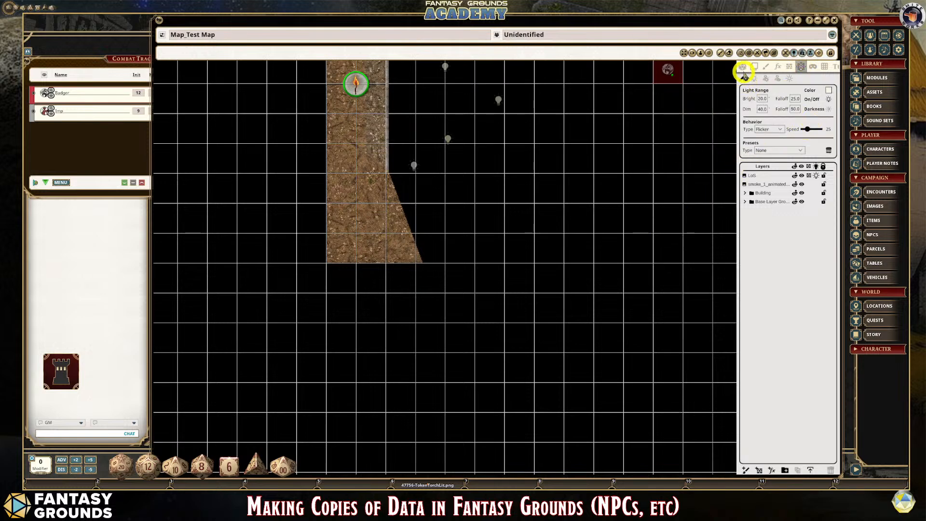
{"action": "left_click", "coordinate": [791, 78]}
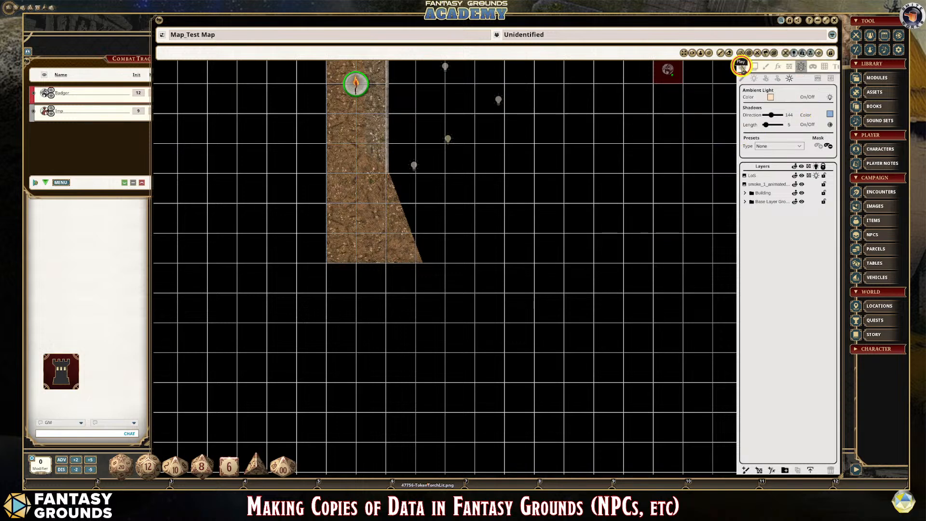
- Move the Badger token to the ground just below the bushes and examine its line of sight past the bush with the occluder
{"action": "left_click", "coordinate": [742, 67]}
{"action": "scroll", "coordinate": [622, 170], "scroll_direction": "down", "scroll_amount": 2}
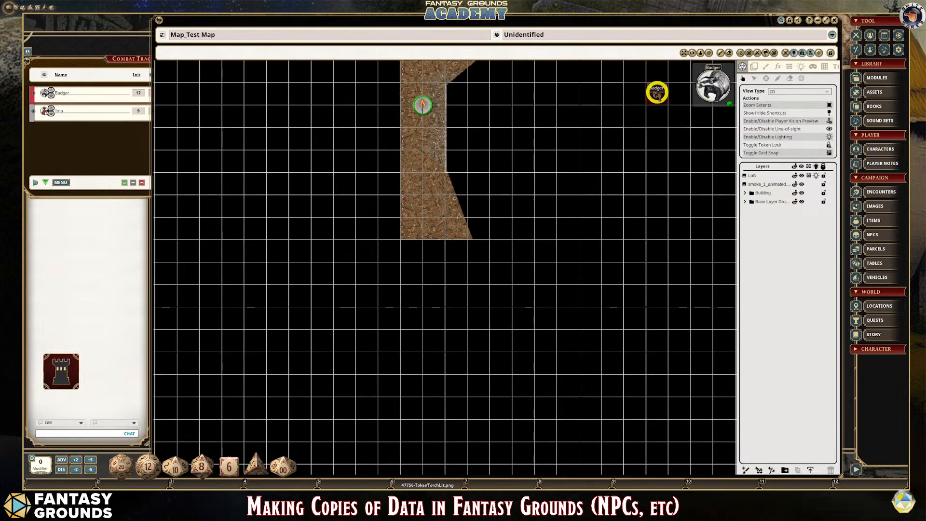
{"action": "left_click_drag", "start_coordinate": [657, 93], "coordinate": [589, 229]}
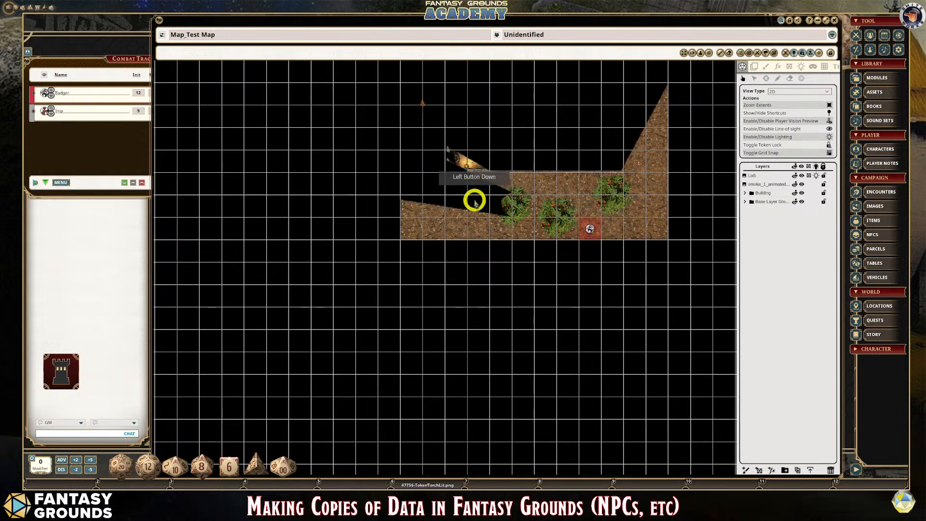
{"action": "scroll", "coordinate": [475, 202], "scroll_direction": "up", "scroll_amount": 2}
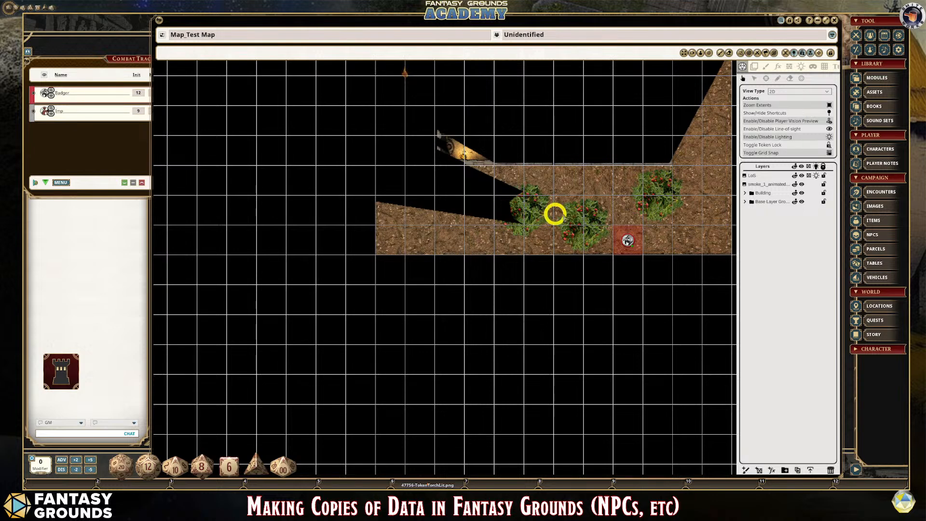
{"action": "mouse_move", "coordinate": [631, 235]}
{"action": "left_click_drag", "start_coordinate": [628, 236], "coordinate": [507, 201]}
{"action": "scroll", "coordinate": [519, 204], "scroll_direction": "up", "scroll_amount": 1}
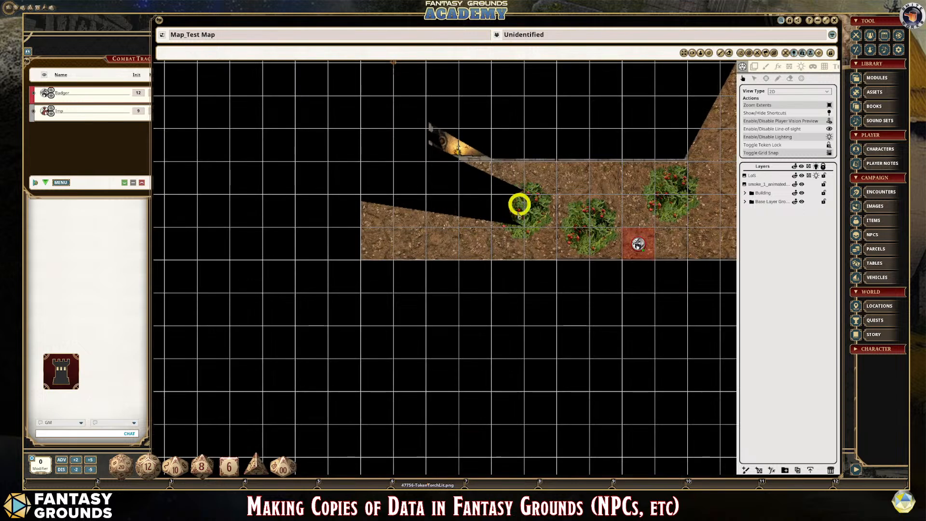
- Set the ambient light's shadow direction to 0 and shadow length to 56, and examine the shadows around the bushes
{"action": "left_click", "coordinate": [790, 68]}
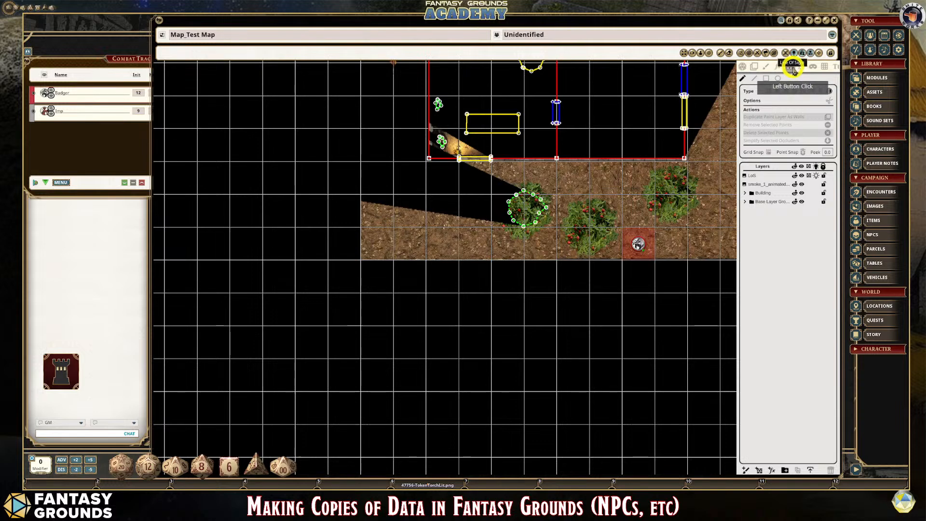
{"action": "left_click", "coordinate": [801, 68]}
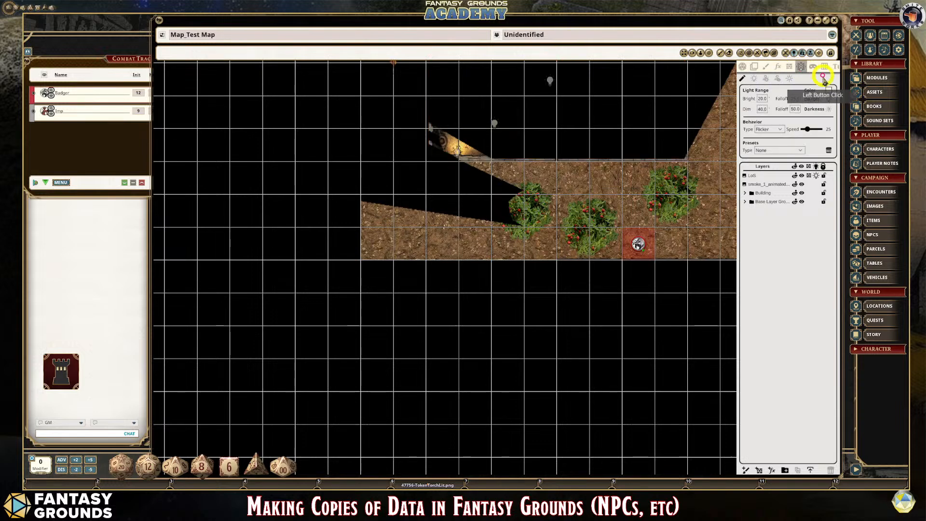
{"action": "left_click", "coordinate": [790, 79]}
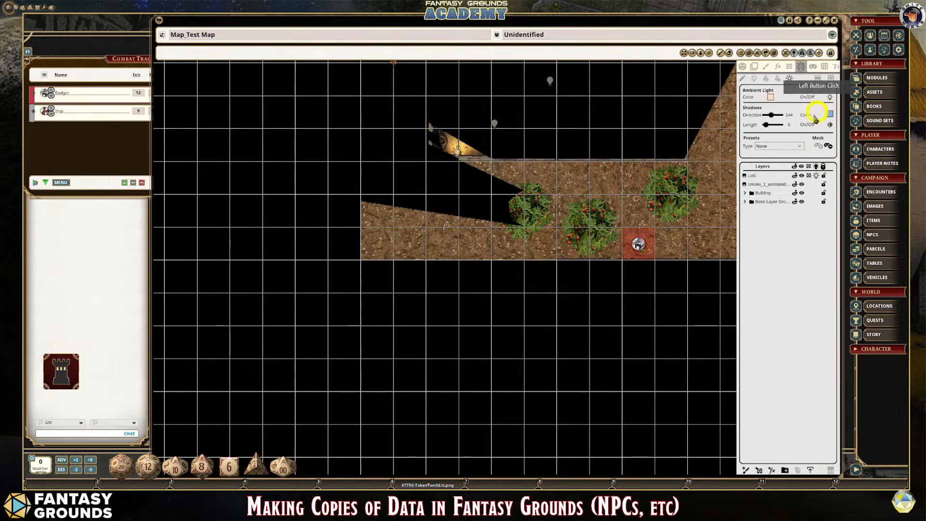
{"action": "mouse_move", "coordinate": [768, 125]}
{"action": "left_mouse_down"}
{"action": "mouse_move", "coordinate": [774, 116]}
{"action": "mouse_move", "coordinate": [765, 118]}
{"action": "left_mouse_up"}
{"action": "scroll", "coordinate": [562, 201], "scroll_direction": "up", "scroll_amount": 1}
{"action": "scroll", "coordinate": [637, 193], "scroll_direction": "down", "scroll_amount": 2}
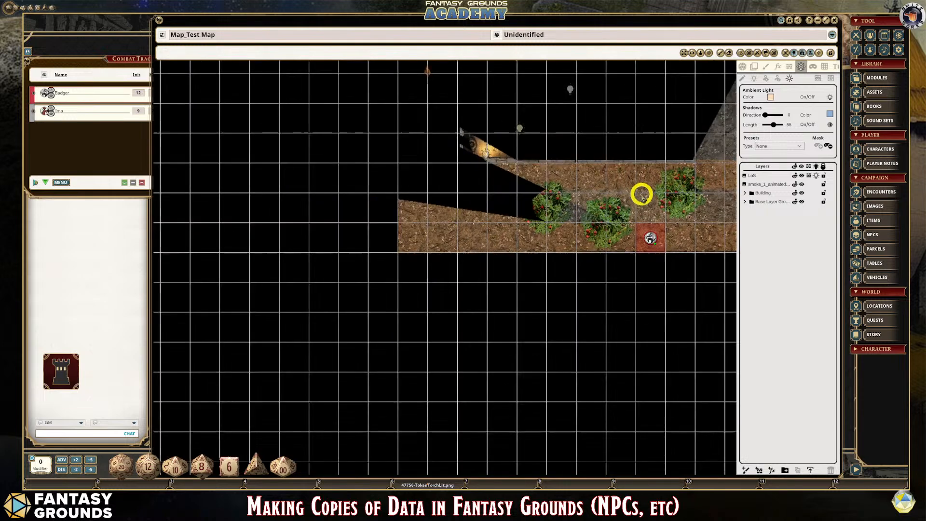
{"action": "scroll", "coordinate": [641, 194], "scroll_direction": "down", "scroll_amount": 1}
{"action": "scroll", "coordinate": [591, 210], "scroll_direction": "up", "scroll_amount": 2}
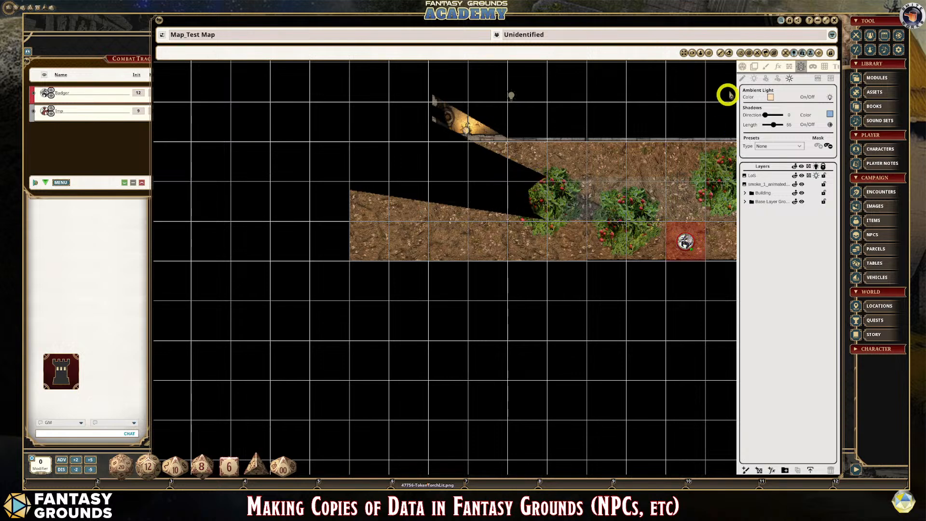
- Show the line-of-sight occluders and adjust a point on the right edge of the bush's terrain occluder
{"action": "left_click", "coordinate": [790, 71]}
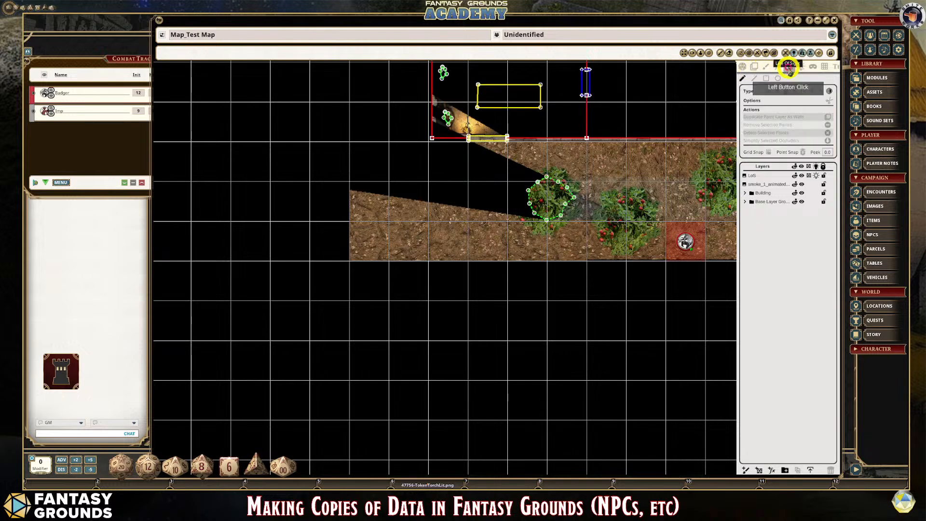
{"action": "scroll", "coordinate": [537, 207], "scroll_direction": "up", "scroll_amount": 2}
{"action": "mouse_move", "coordinate": [587, 192]}
{"action": "left_mouse_down"}
{"action": "mouse_move", "coordinate": [581, 187]}
{"action": "mouse_move", "coordinate": [577, 204]}
{"action": "left_mouse_up"}
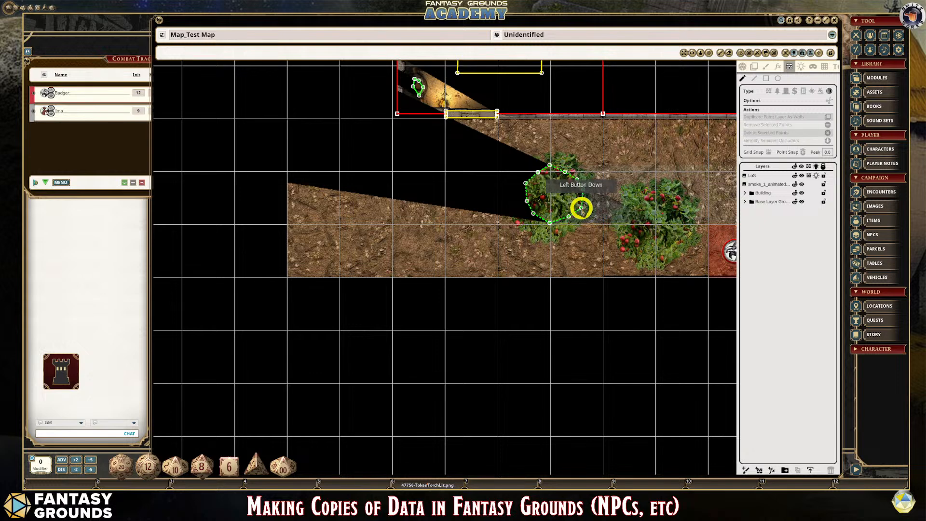
{"action": "scroll", "coordinate": [548, 221], "scroll_direction": "down", "scroll_amount": 1}
{"action": "scroll", "coordinate": [597, 230], "scroll_direction": "up", "scroll_amount": 1}
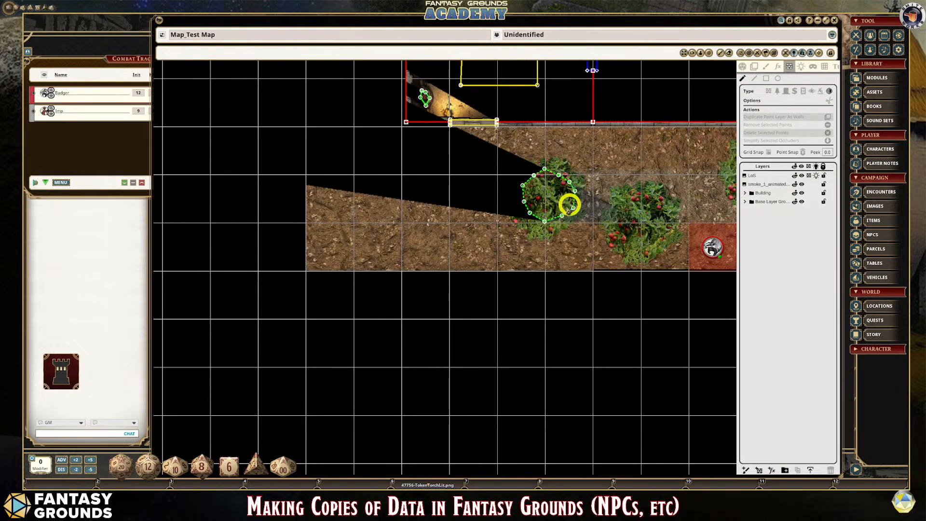
- Leave occluder editing and move the Badger token up to the path alongside the building, next to the torch token
{"action": "scroll", "coordinate": [571, 208], "scroll_direction": "down", "scroll_amount": 2}
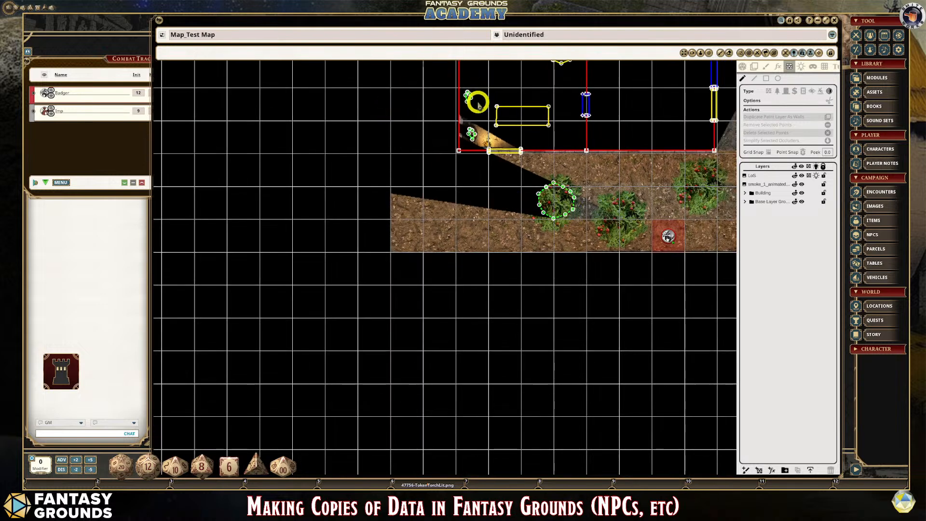
{"action": "scroll", "coordinate": [489, 178], "scroll_direction": "down", "scroll_amount": 1}
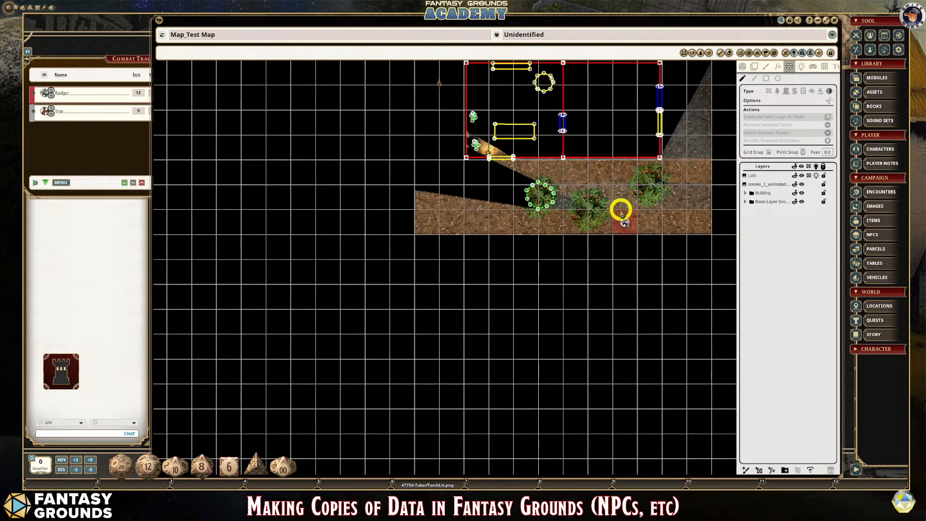
{"action": "left_click", "coordinate": [619, 223]}
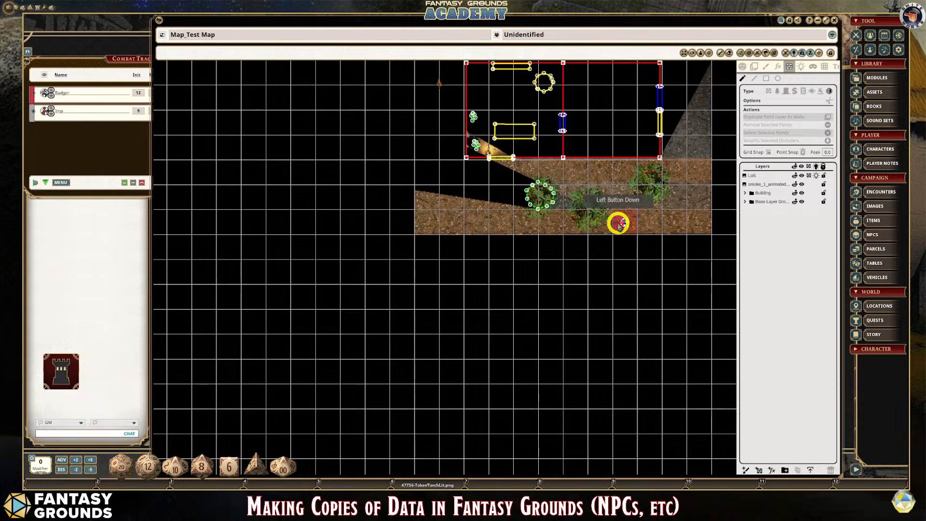
{"action": "left_click", "coordinate": [742, 66]}
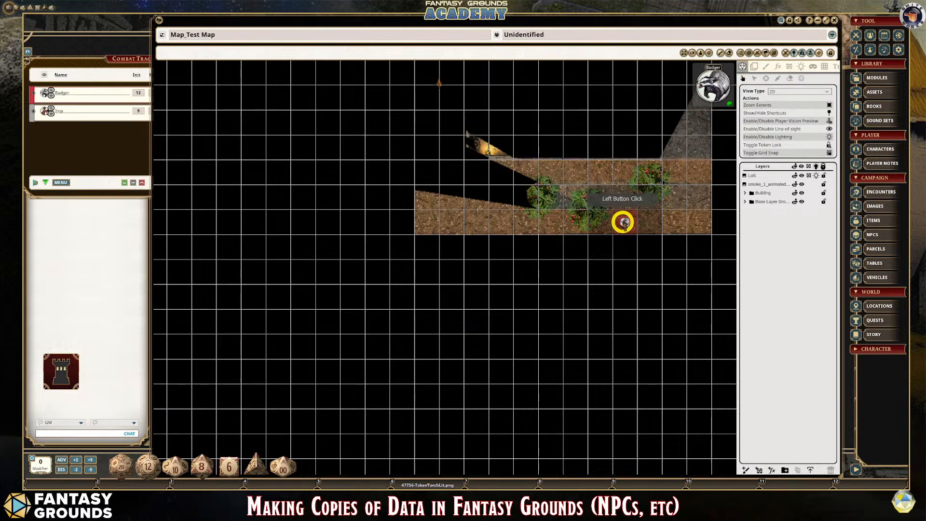
{"action": "left_click_drag", "start_coordinate": [622, 222], "coordinate": [453, 98]}
{"action": "scroll", "coordinate": [492, 192], "scroll_direction": "down", "scroll_amount": 5}
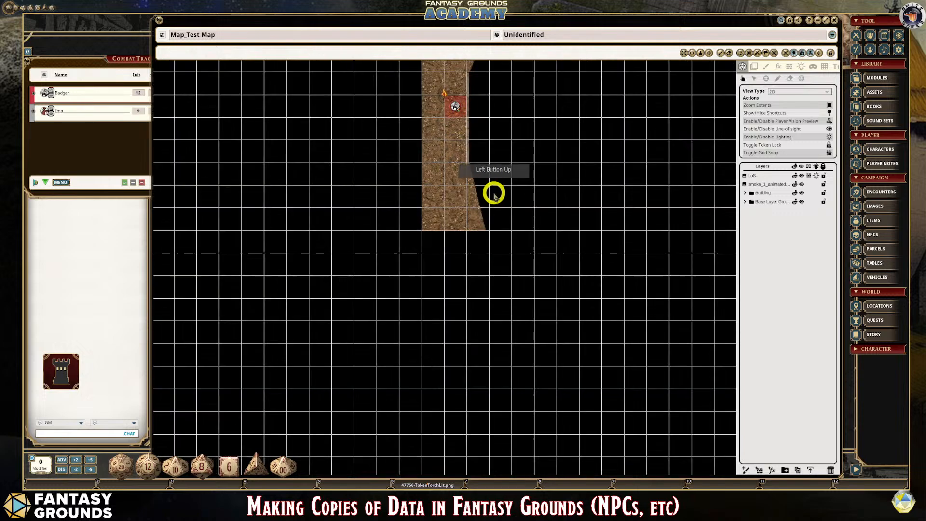
- Delete the Badger and Imp entries from the combat tracker and turn off the player vision preview
{"action": "left_click", "coordinate": [115, 69]}
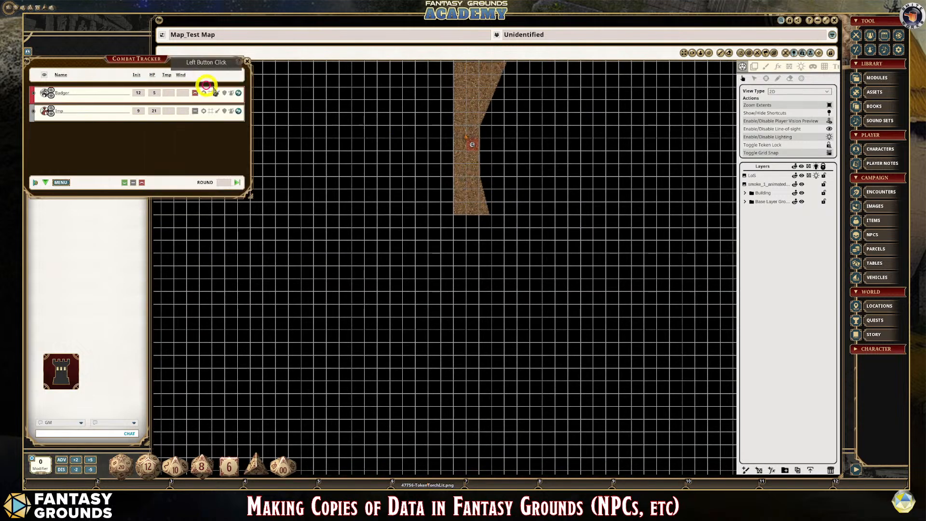
{"action": "right_click", "coordinate": [223, 110]}
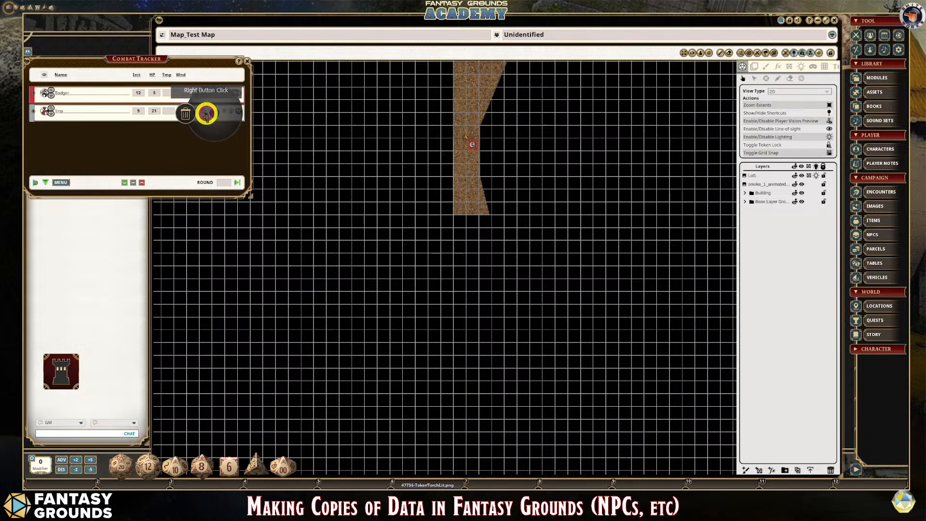
{"action": "left_click", "coordinate": [188, 111]}
{"action": "right_click", "coordinate": [239, 93]}
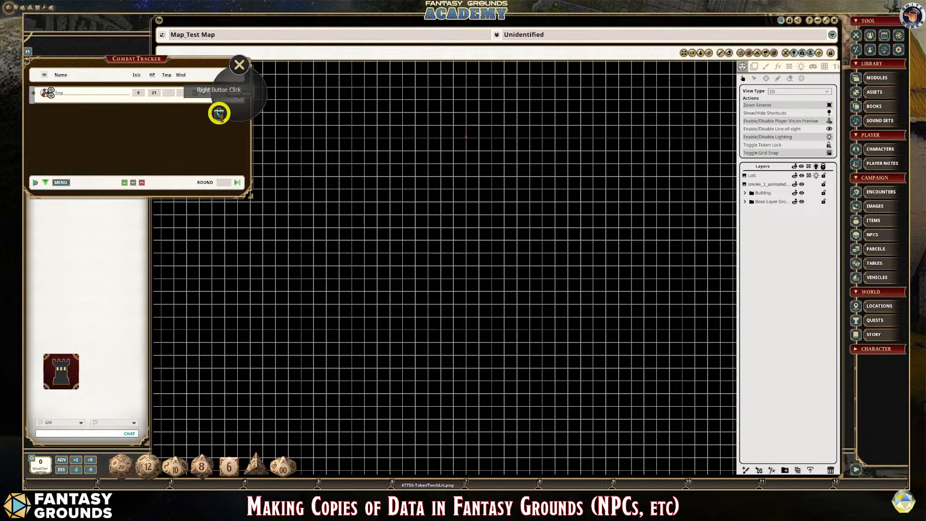
{"action": "left_click", "coordinate": [217, 113]}
{"action": "left_click", "coordinate": [188, 112]}
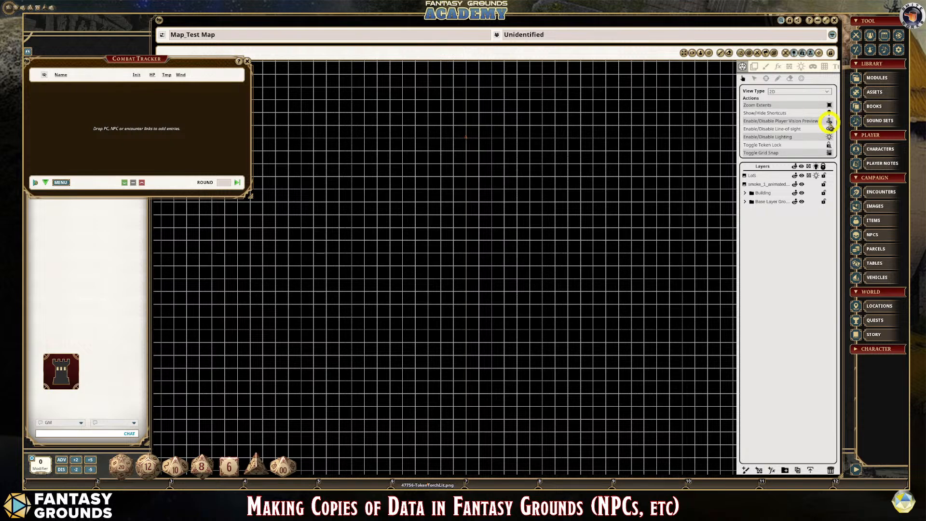
{"action": "left_click", "coordinate": [829, 122]}
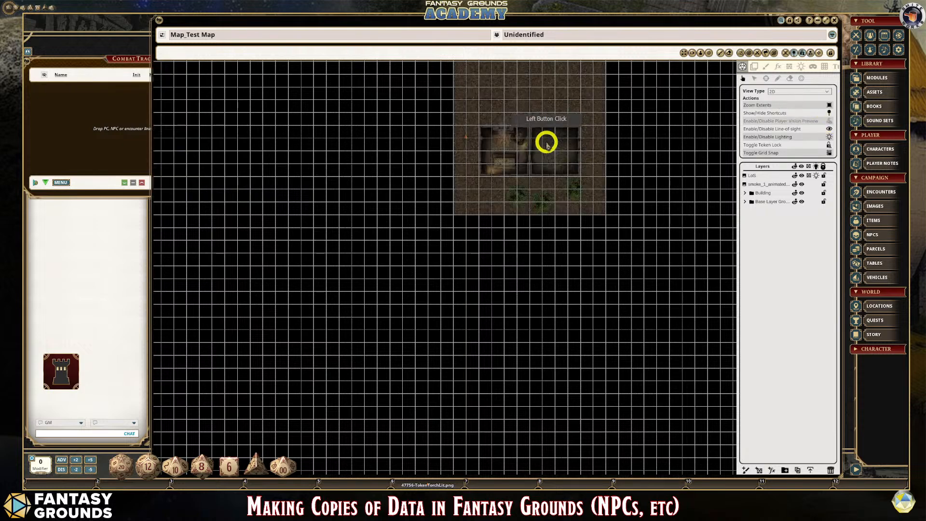
- Bring up the ambient light settings and apply the Sunlight preset
{"action": "scroll", "coordinate": [547, 145], "scroll_direction": "up", "scroll_amount": 5}
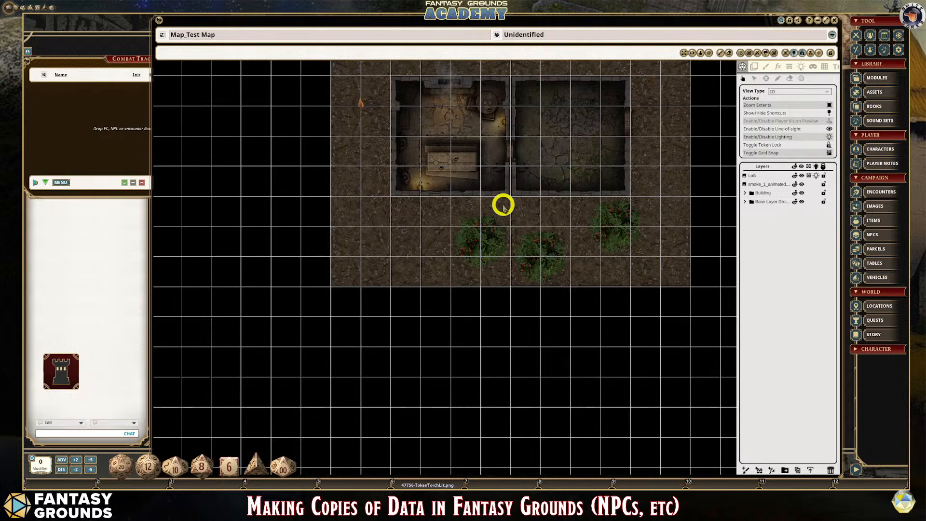
{"action": "left_click", "coordinate": [801, 67]}
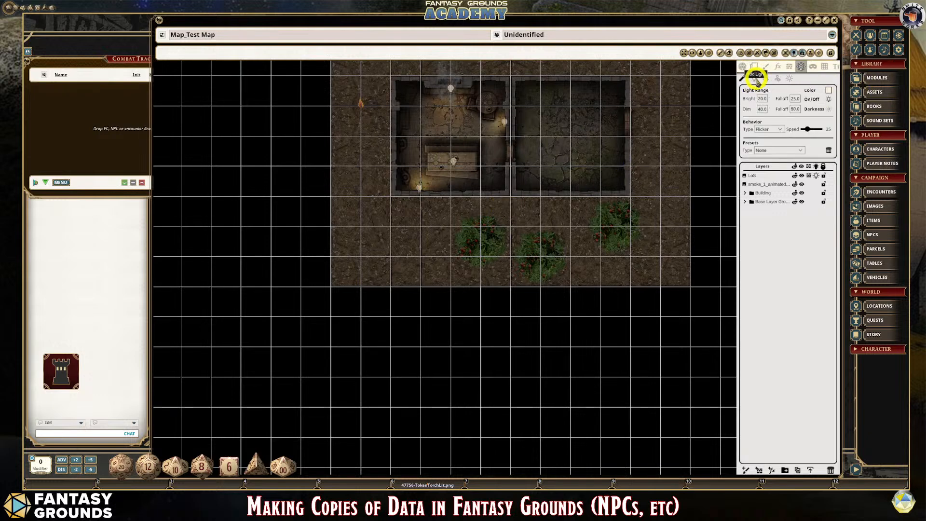
{"action": "left_click", "coordinate": [790, 79]}
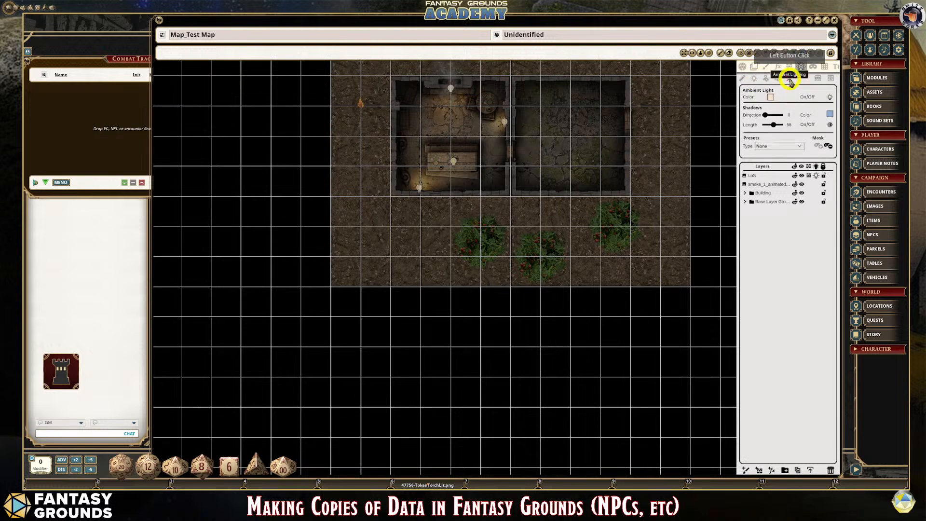
{"action": "left_click", "coordinate": [771, 97]}
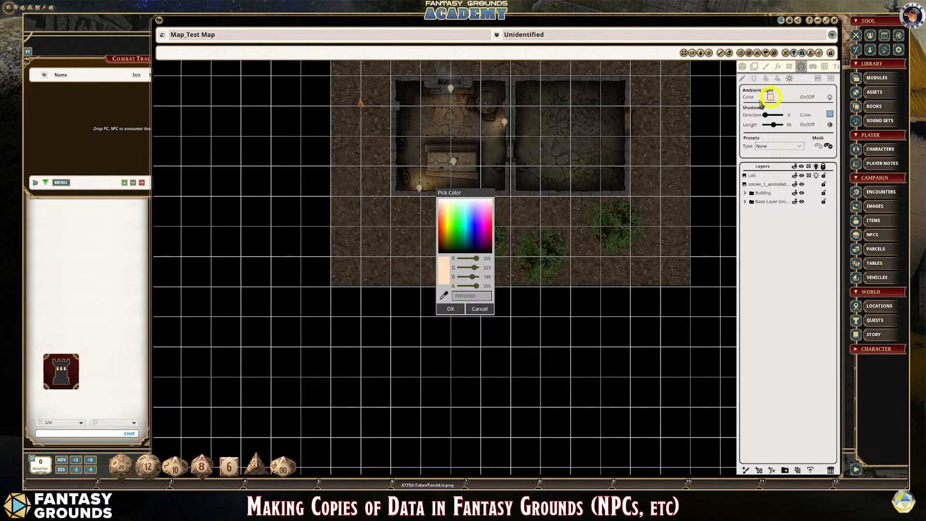
{"action": "left_click", "coordinate": [504, 292]}
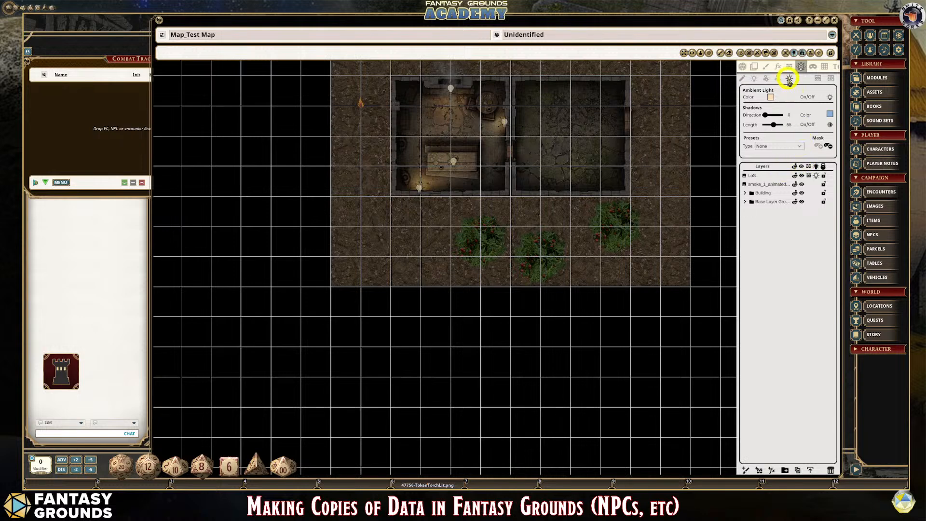
{"action": "left_click", "coordinate": [801, 146]}
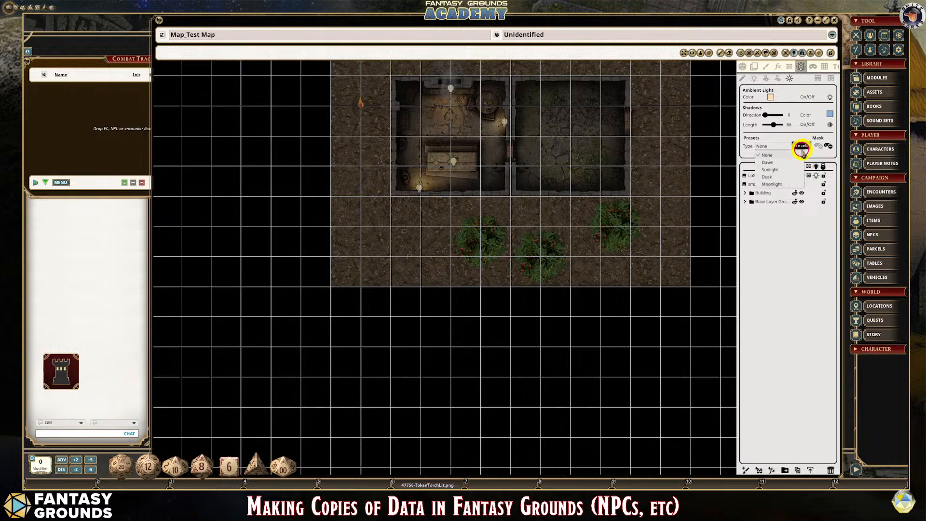
{"action": "left_click", "coordinate": [779, 171]}
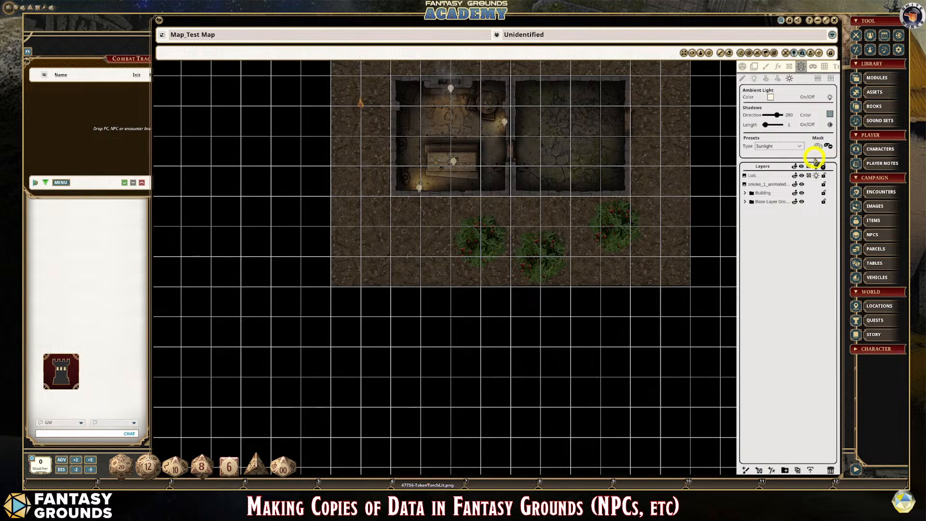
- Switch the player vision preview on and off again to check the map without tracked tokens
{"action": "left_click", "coordinate": [743, 68]}
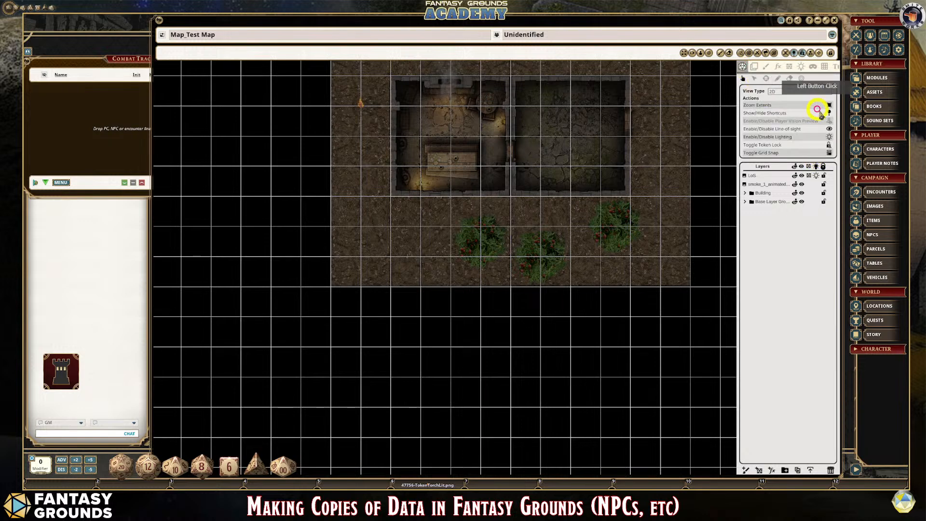
{"action": "left_click", "coordinate": [830, 123]}
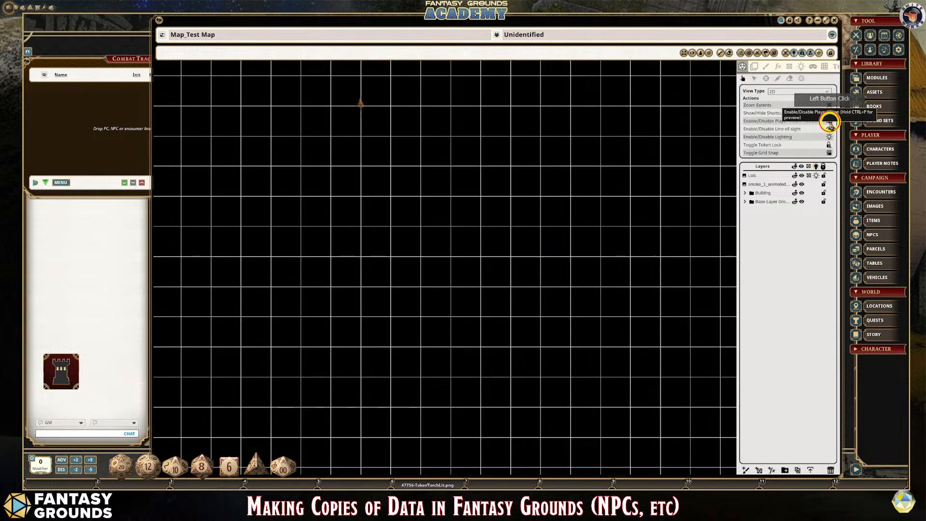
{"action": "left_click", "coordinate": [830, 123]}
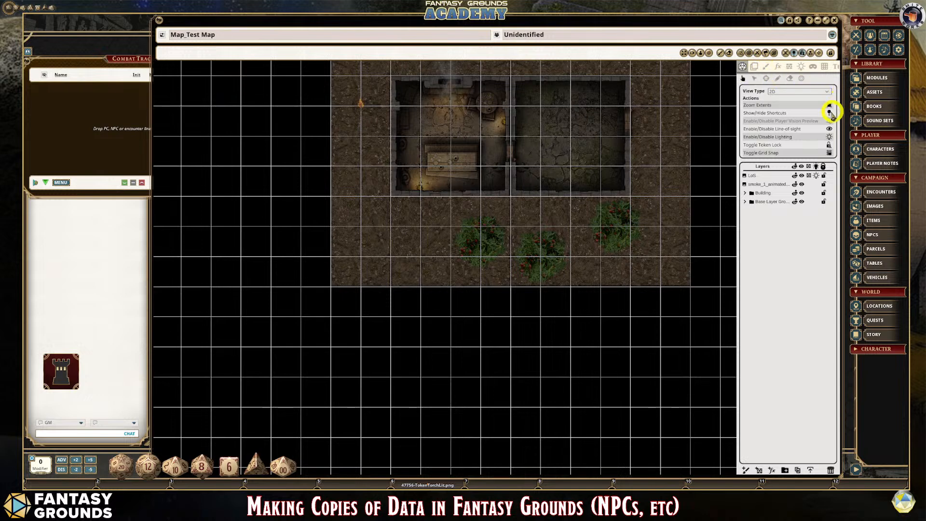
- Return to the ambient light settings, select the LoS layer and increase the shadow length
{"action": "left_click", "coordinate": [788, 68]}
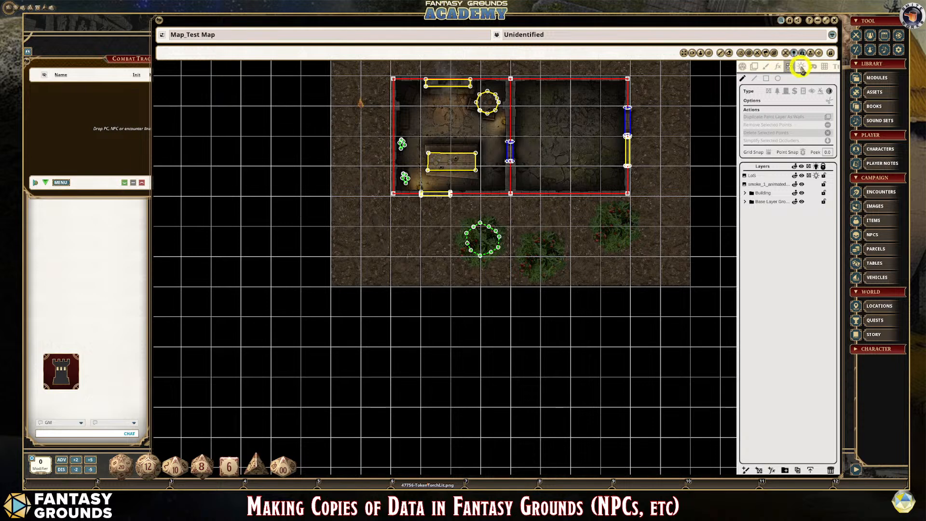
{"action": "left_click", "coordinate": [802, 68]}
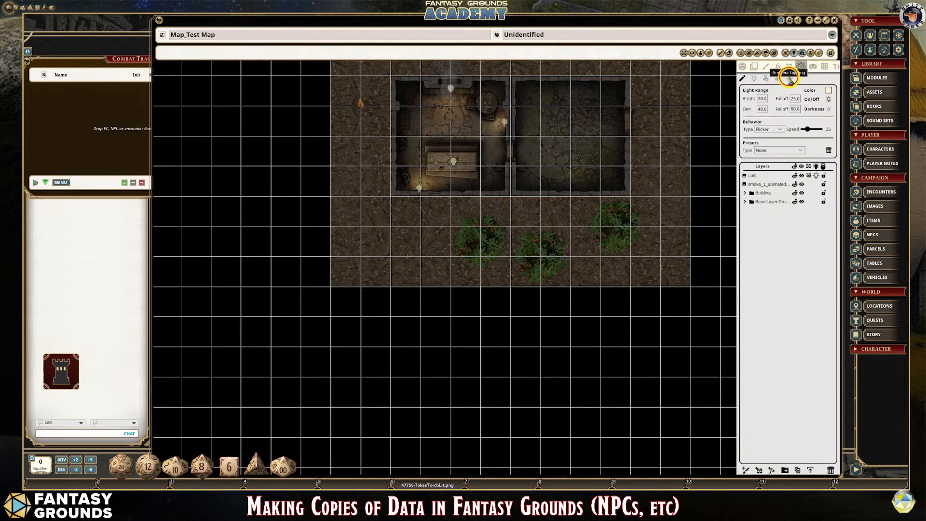
{"action": "left_click", "coordinate": [789, 79]}
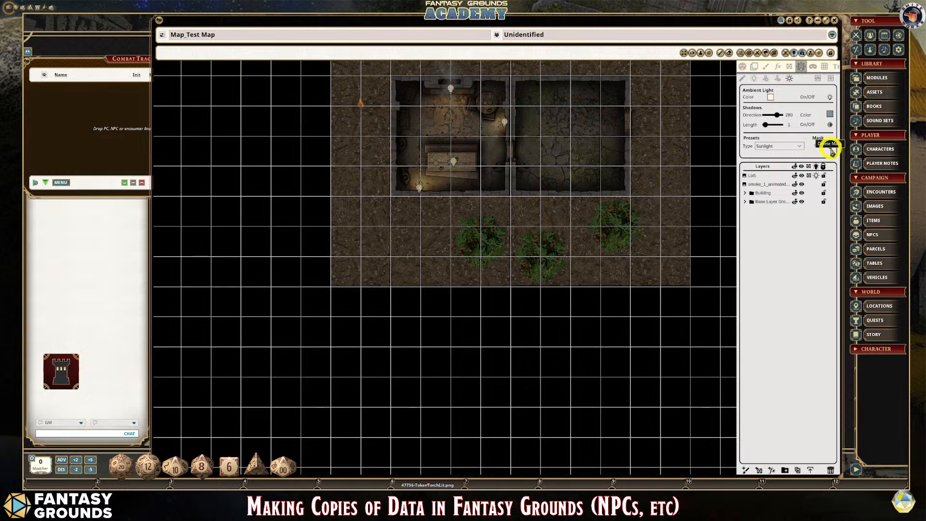
{"action": "left_click", "coordinate": [758, 177]}
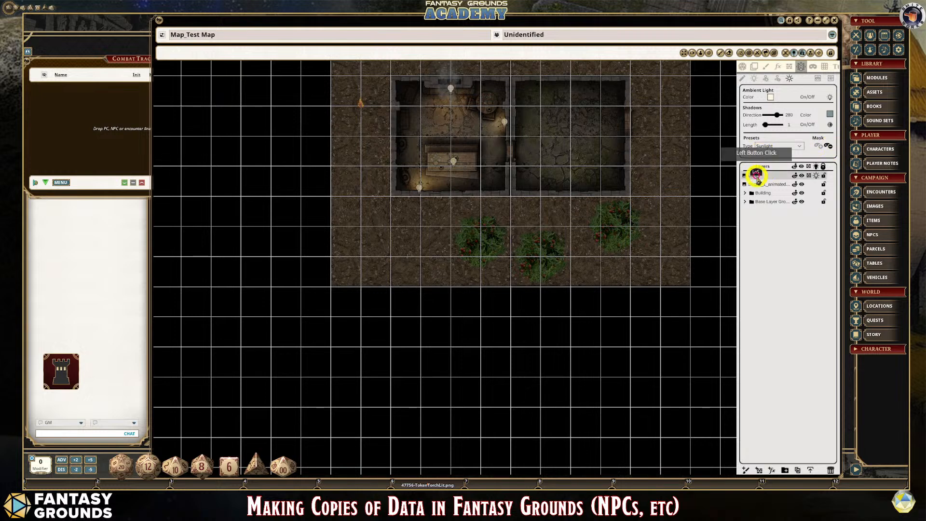
{"action": "mouse_move", "coordinate": [765, 125]}
{"action": "left_mouse_down"}
{"action": "mouse_move", "coordinate": [780, 128]}
{"action": "mouse_move", "coordinate": [772, 124]}
{"action": "left_mouse_up"}
{"action": "scroll", "coordinate": [658, 161], "scroll_direction": "down", "scroll_amount": 3}
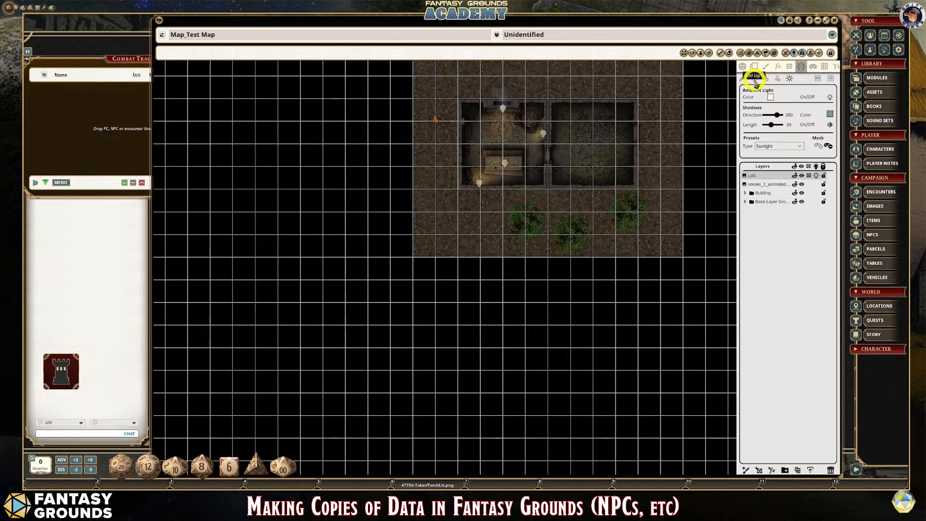
- Review the ambient light settings against the building and bushes and check the map's player vision preview
{"action": "left_click", "coordinate": [755, 79]}
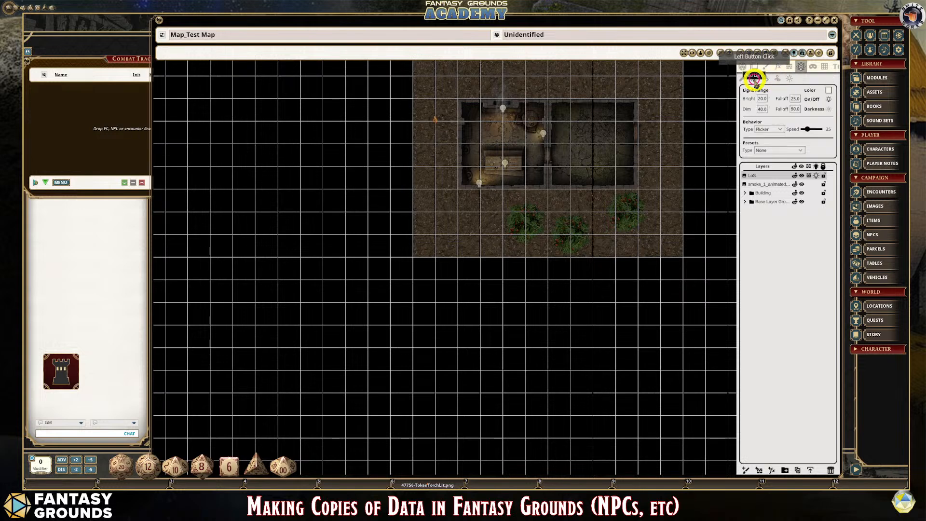
{"action": "left_click", "coordinate": [790, 79]}
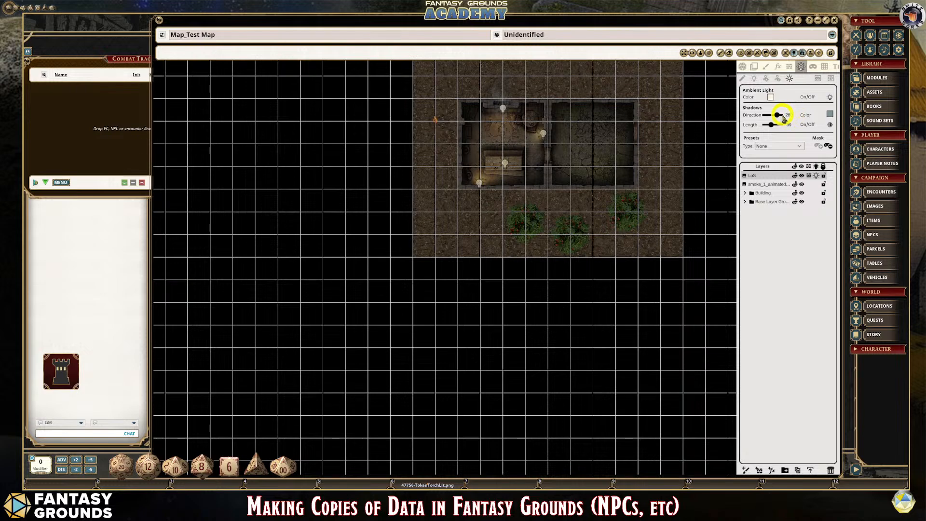
{"action": "scroll", "coordinate": [638, 174], "scroll_direction": "down", "scroll_amount": 2}
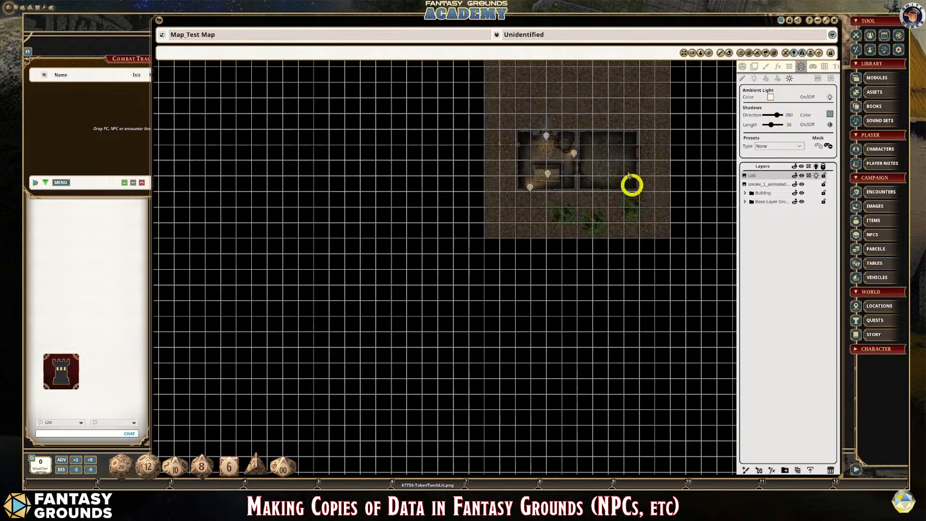
{"action": "left_click", "coordinate": [598, 113]}
{"action": "scroll", "coordinate": [680, 147], "scroll_direction": "up", "scroll_amount": 1}
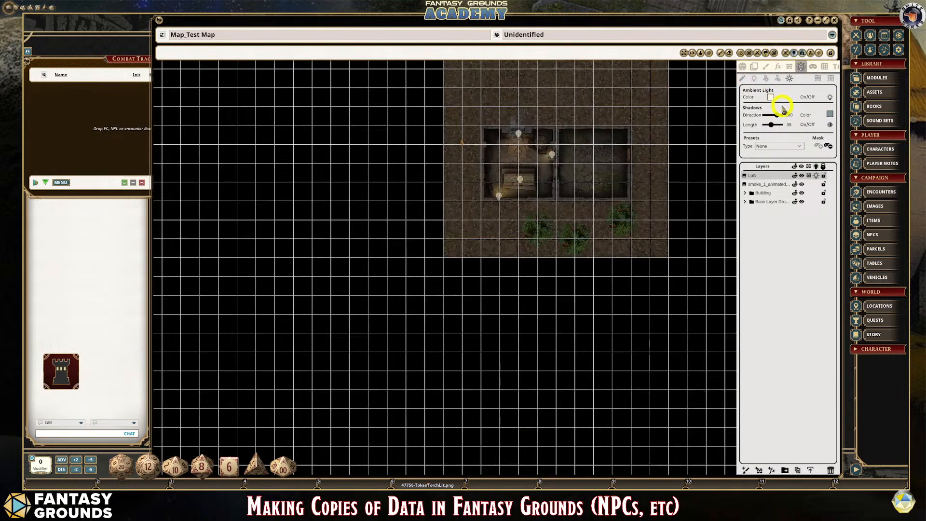
{"action": "scroll", "coordinate": [473, 171], "scroll_direction": "up", "scroll_amount": 1}
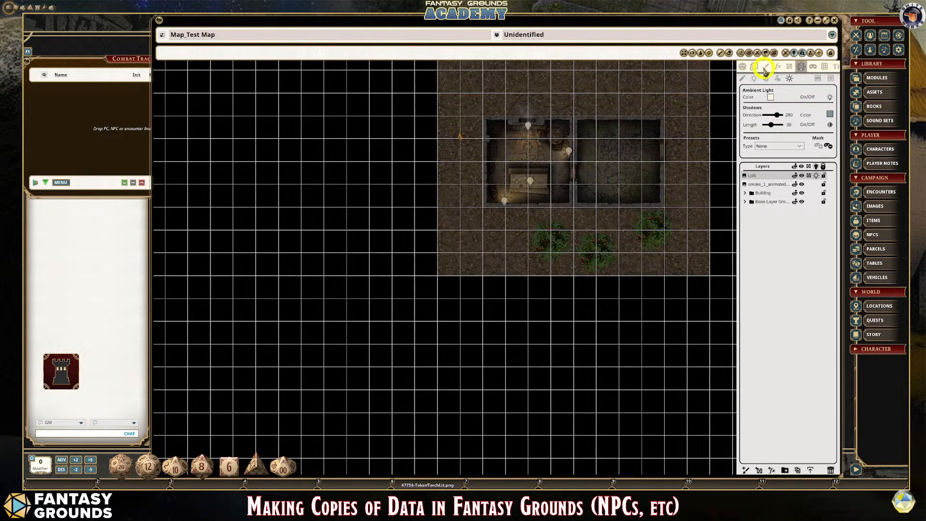
{"action": "left_click", "coordinate": [744, 69]}
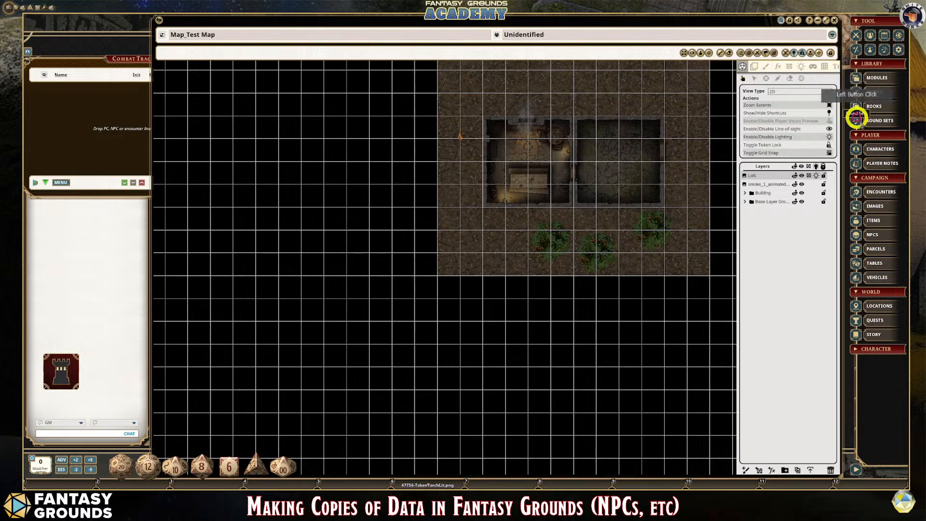
{"action": "left_click", "coordinate": [829, 122]}
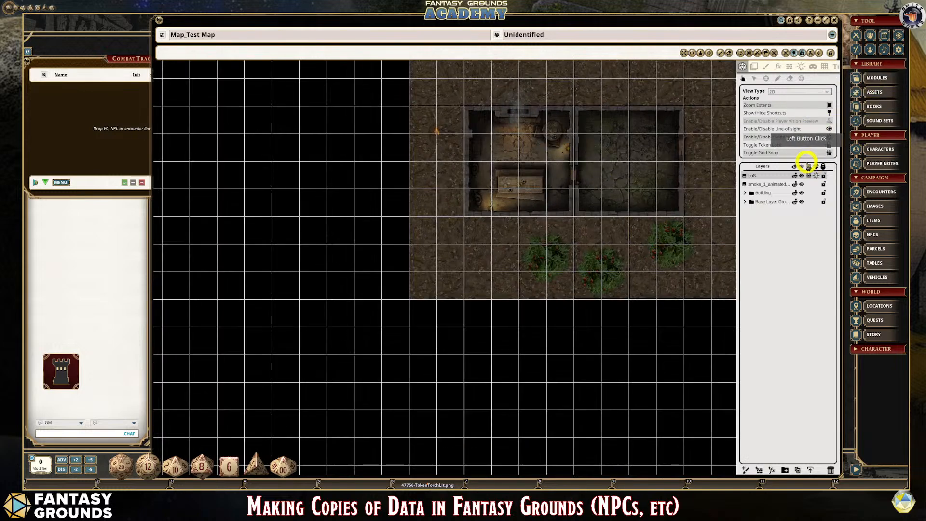
- Review the light placement tools, the lights inside the building and the ambient light settings
{"action": "left_click", "coordinate": [802, 69]}
{"action": "scroll", "coordinate": [492, 211], "scroll_direction": "up", "scroll_amount": 1}
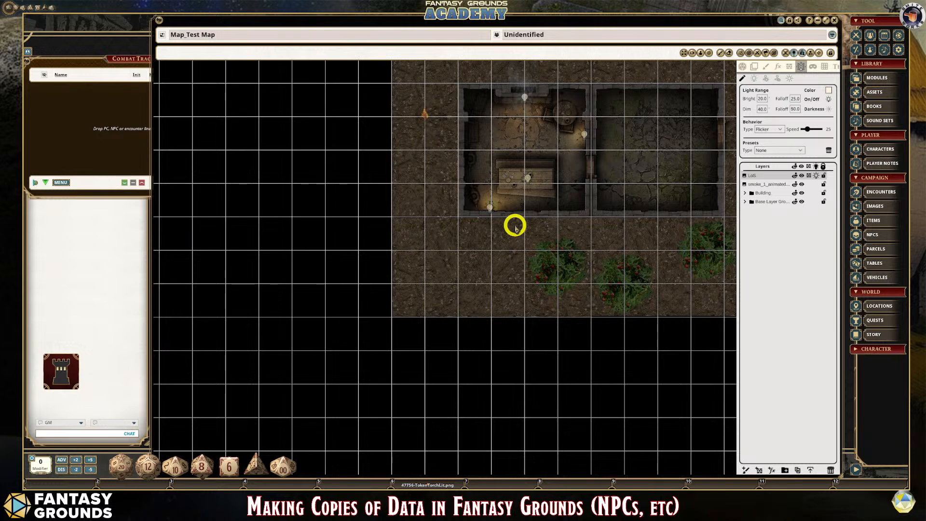
{"action": "scroll", "coordinate": [683, 269], "scroll_direction": "down", "scroll_amount": 2}
{"action": "scroll", "coordinate": [683, 268], "scroll_direction": "up", "scroll_amount": 2}
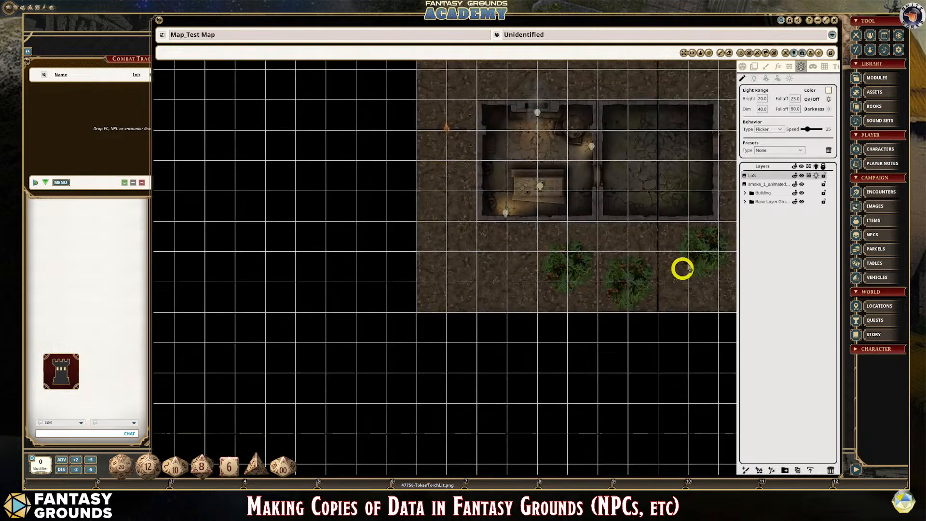
{"action": "left_click", "coordinate": [752, 74]}
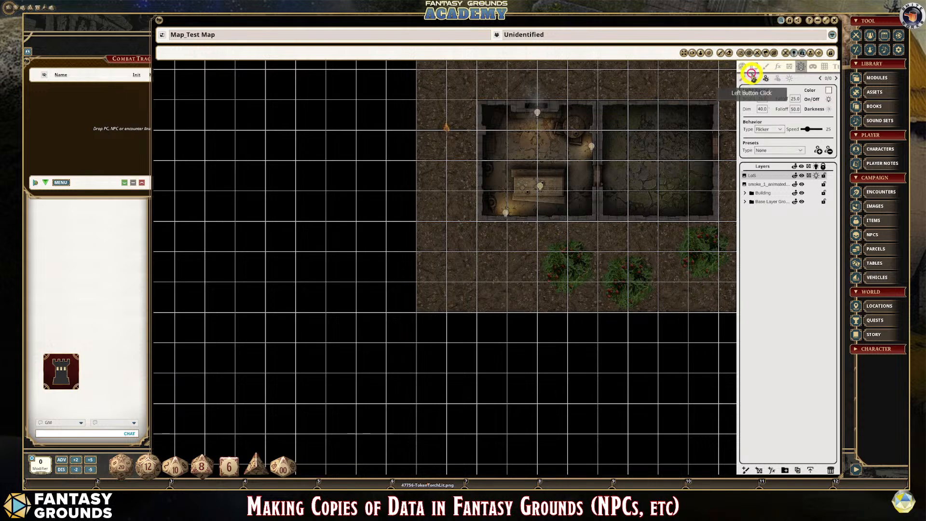
{"action": "left_click", "coordinate": [754, 78]}
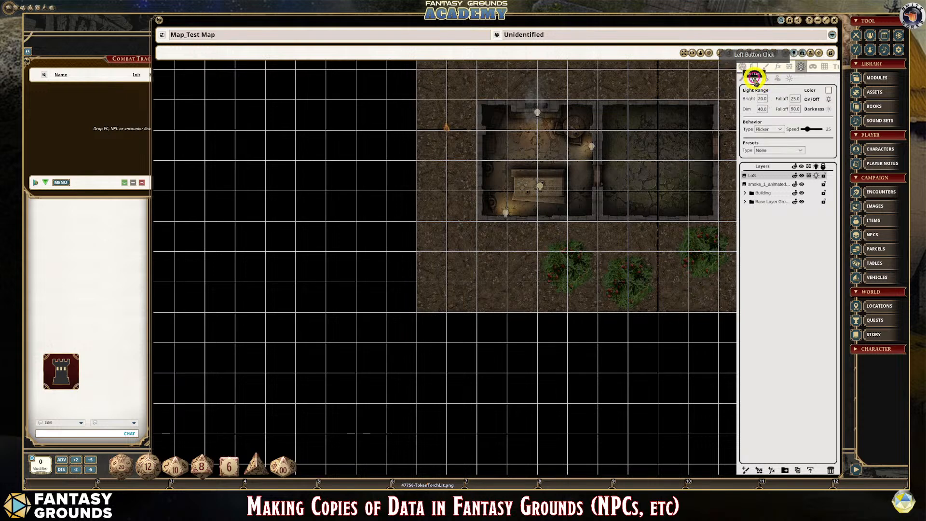
{"action": "left_click", "coordinate": [794, 78]}
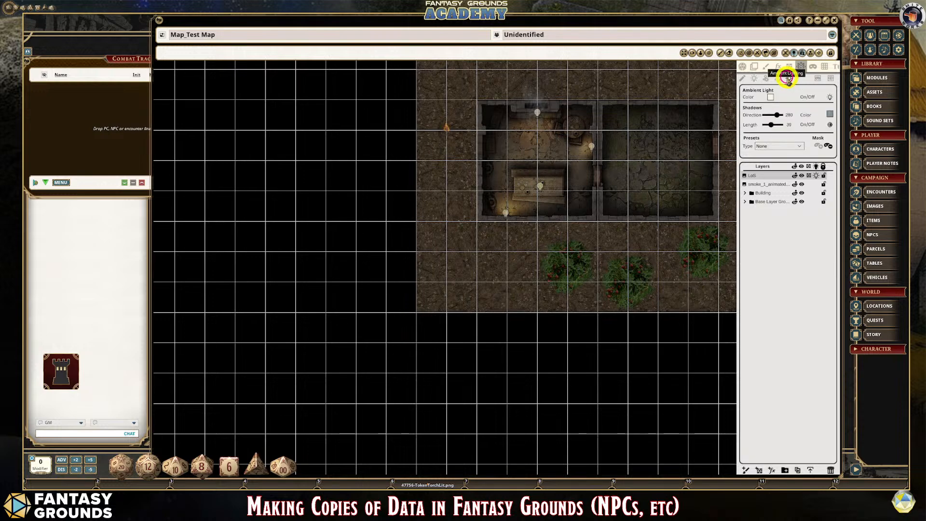
{"action": "scroll", "coordinate": [662, 241], "scroll_direction": "down", "scroll_amount": 5}
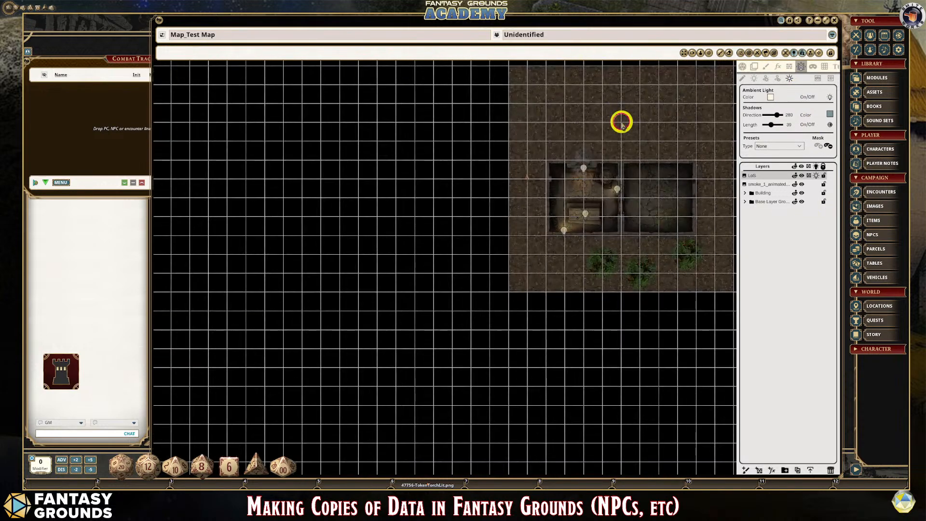
{"action": "scroll", "coordinate": [424, 184], "scroll_direction": "down", "scroll_amount": 2}
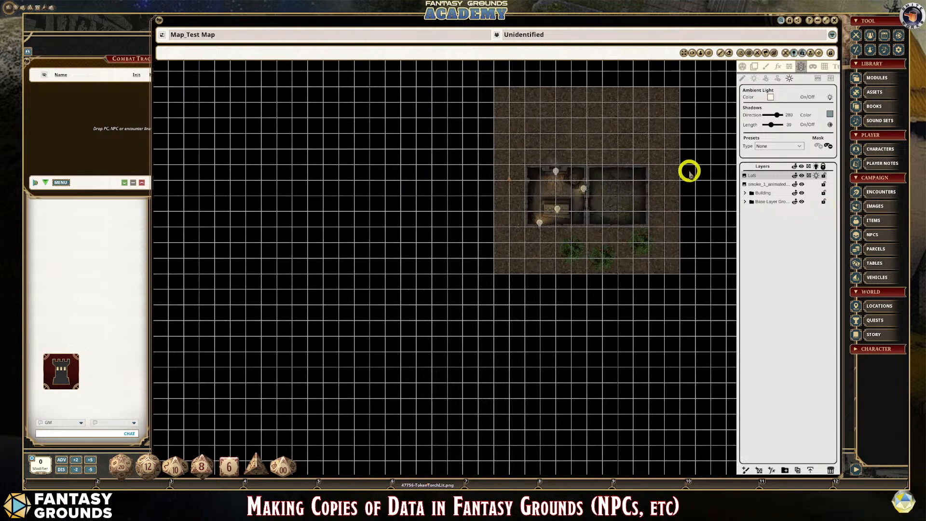
{"action": "scroll", "coordinate": [689, 172], "scroll_direction": "up", "scroll_amount": 2}
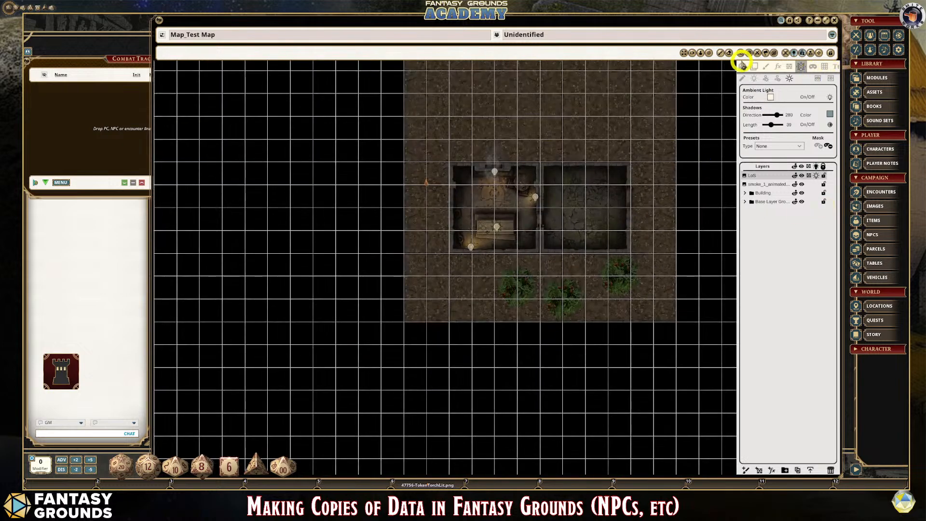
- Switch on the player vision preview for the map
{"action": "left_click", "coordinate": [744, 68]}
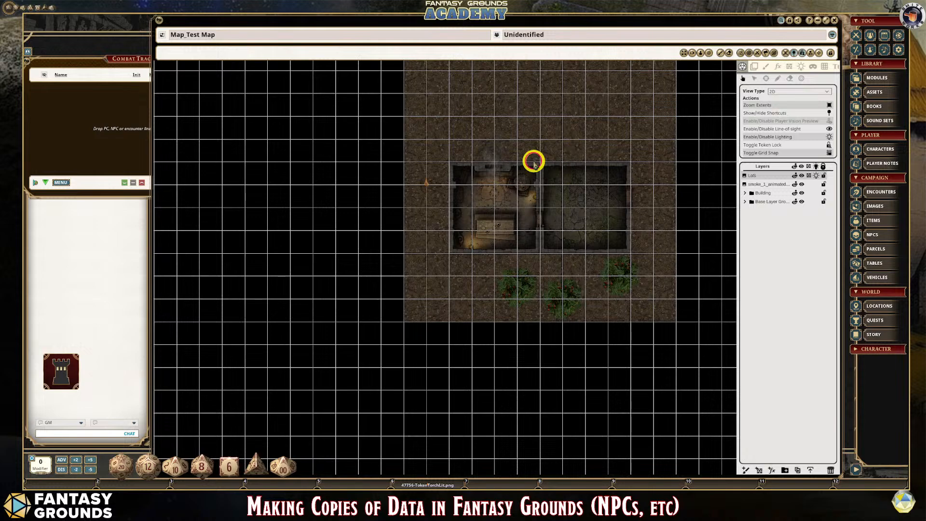
{"action": "left_click", "coordinate": [572, 140]}
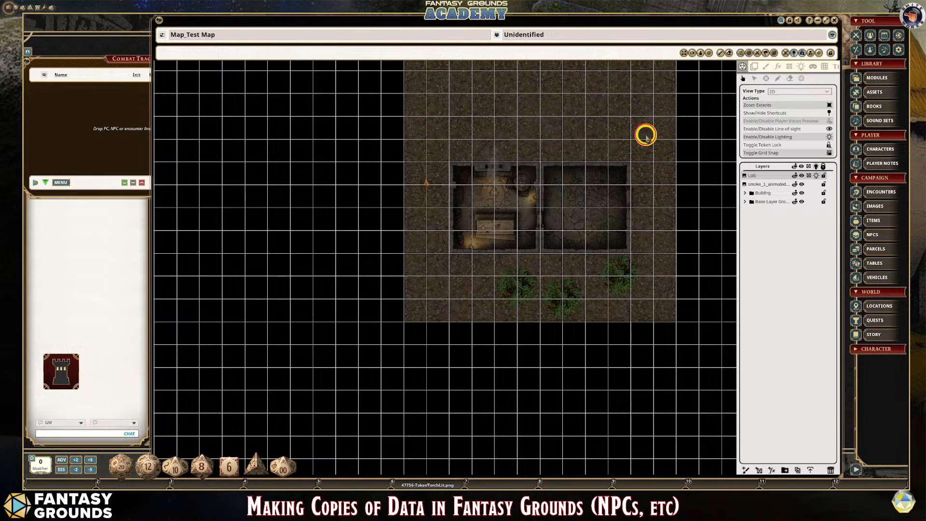
{"action": "left_click", "coordinate": [904, 89]}
{"action": "left_click", "coordinate": [830, 122]}
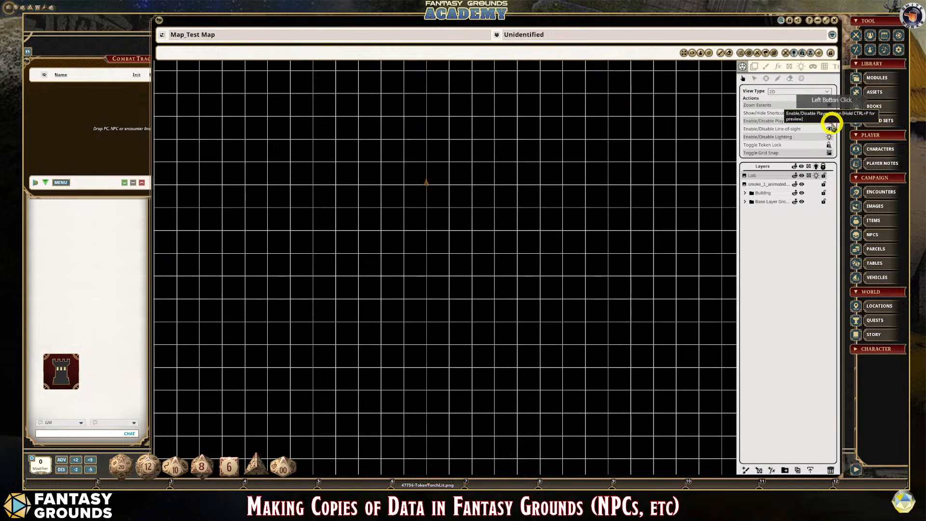
- Bring up the ambient light settings and accept the current ambient light colour
{"action": "left_click", "coordinate": [762, 184]}
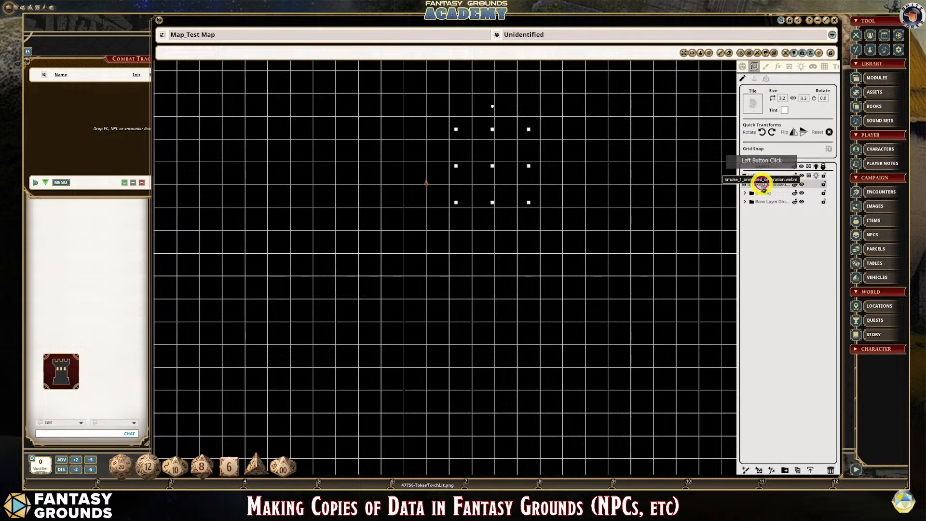
{"action": "left_click", "coordinate": [404, 145]}
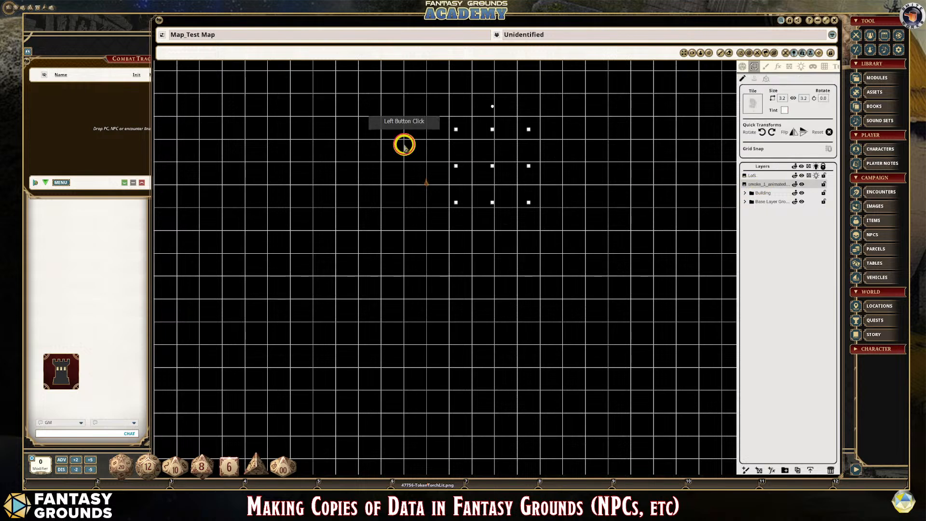
{"action": "left_click", "coordinate": [802, 66]}
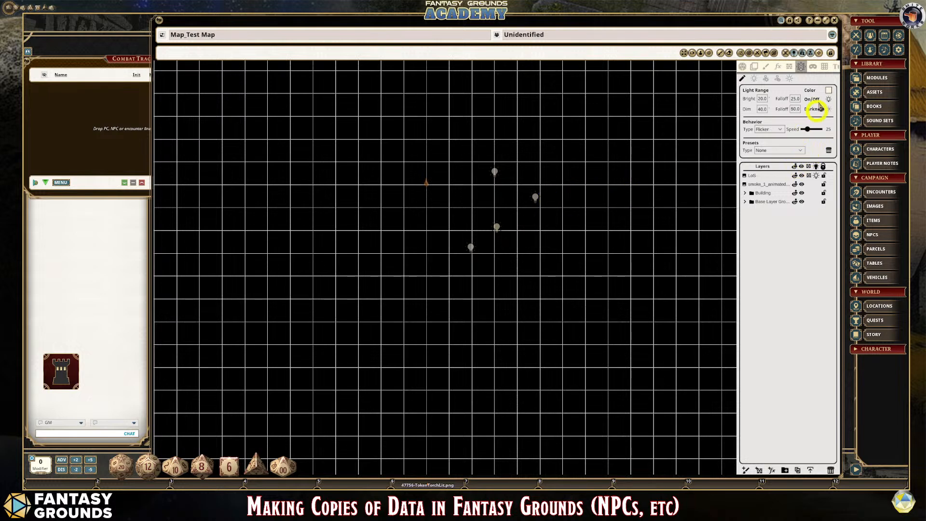
{"action": "left_click", "coordinate": [790, 79]}
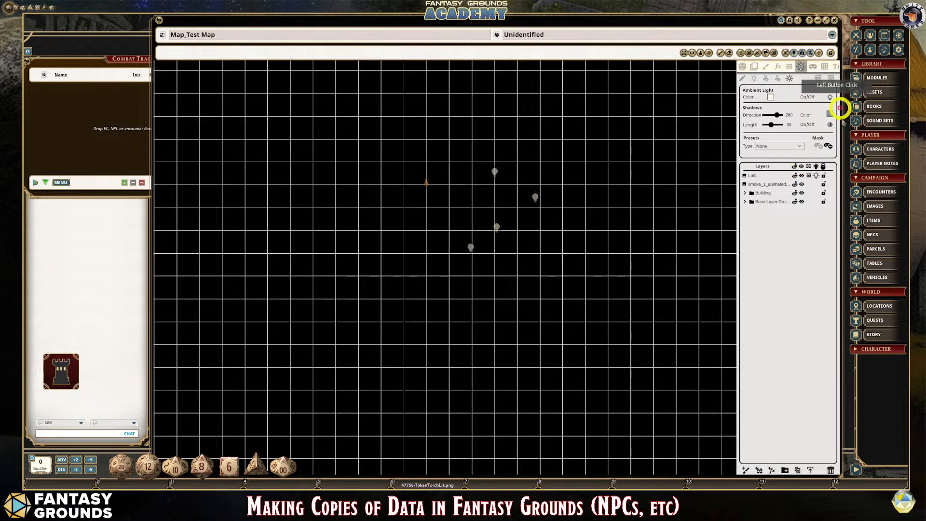
{"action": "left_click", "coordinate": [772, 97]}
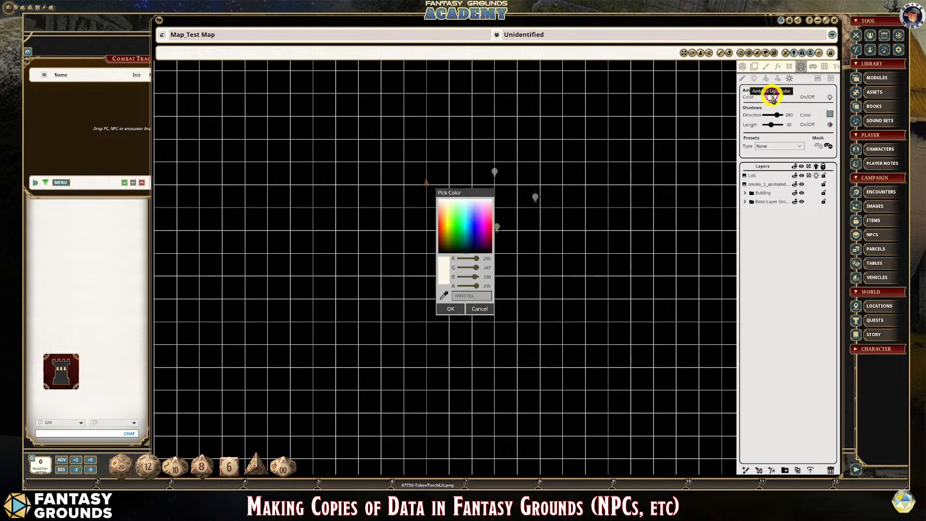
{"action": "left_click", "coordinate": [450, 309]}
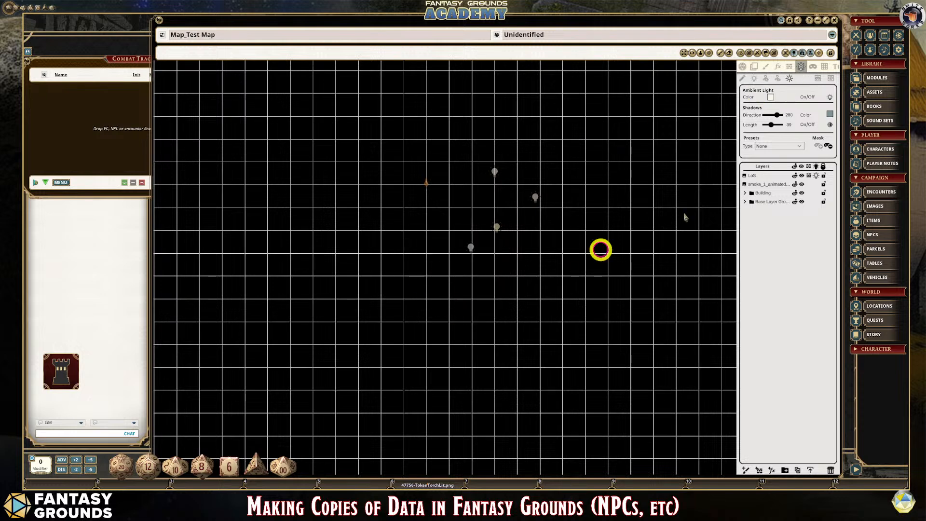
- Select the LoS layer and apply the Sunlight ambient light preset to it
{"action": "left_click", "coordinate": [754, 176]}
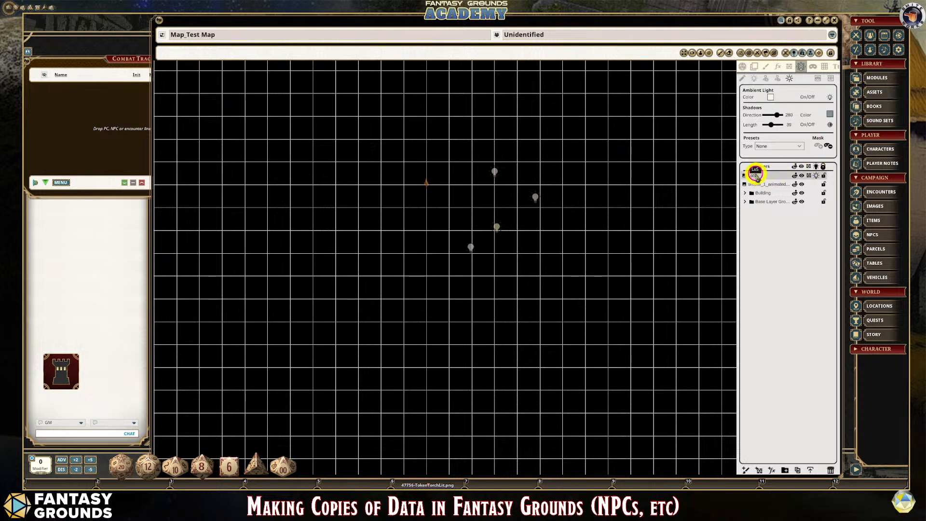
{"action": "left_click", "coordinate": [802, 146]}
{"action": "left_click", "coordinate": [777, 173]}
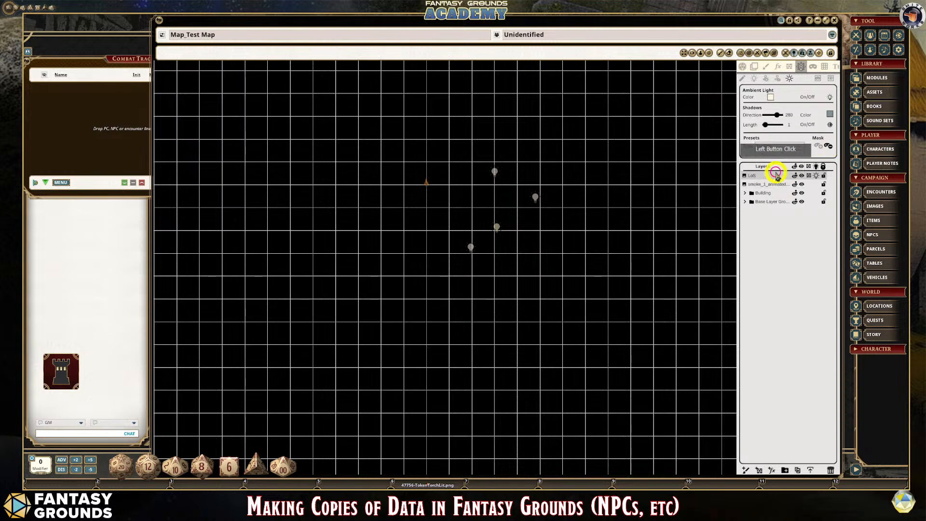
- Switch line-of-sight off, on and off again to compare the sunlit map with and without it
{"action": "left_click", "coordinate": [748, 65]}
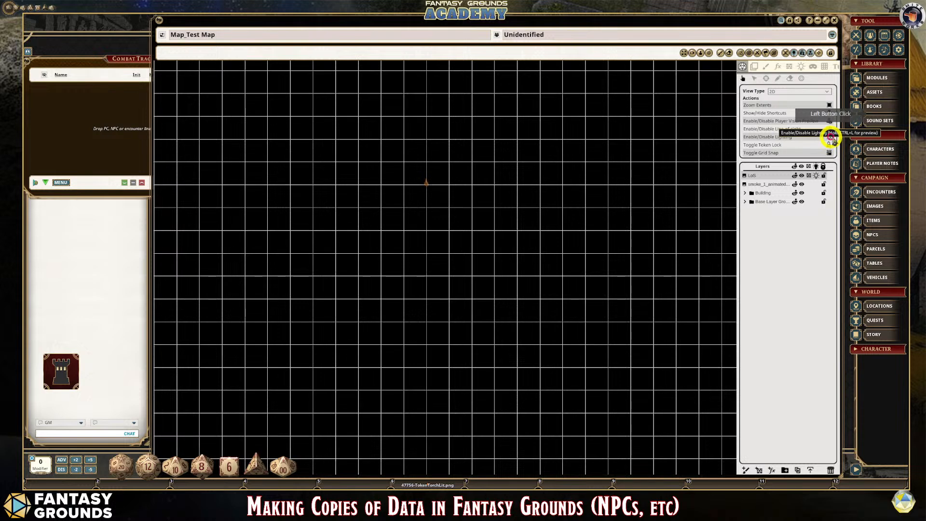
{"action": "left_click", "coordinate": [830, 128]}
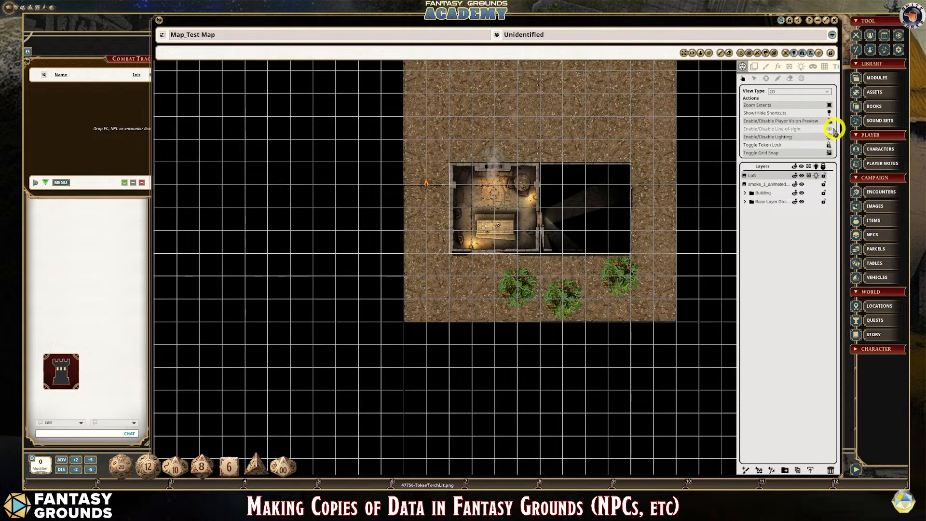
{"action": "left_click", "coordinate": [831, 128]}
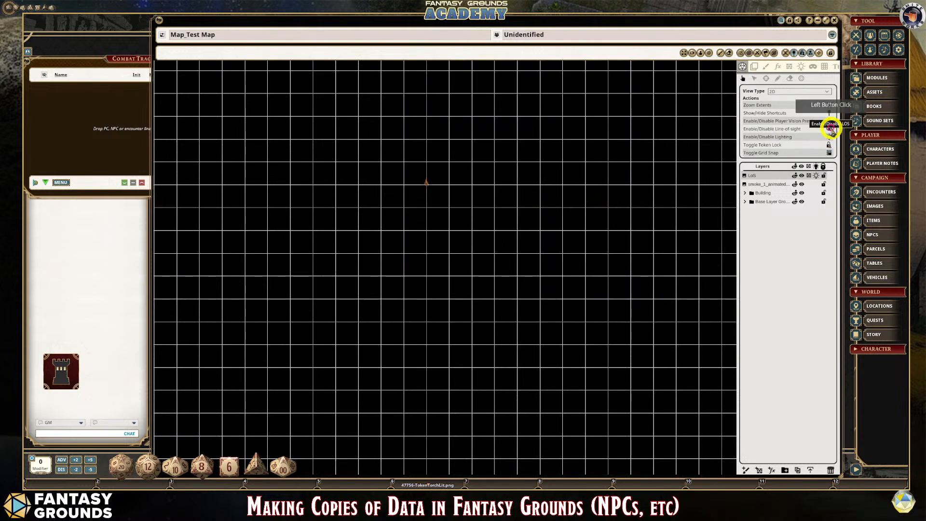
{"action": "left_click", "coordinate": [831, 129]}
{"action": "scroll", "coordinate": [486, 203], "scroll_direction": "down", "scroll_amount": 4}
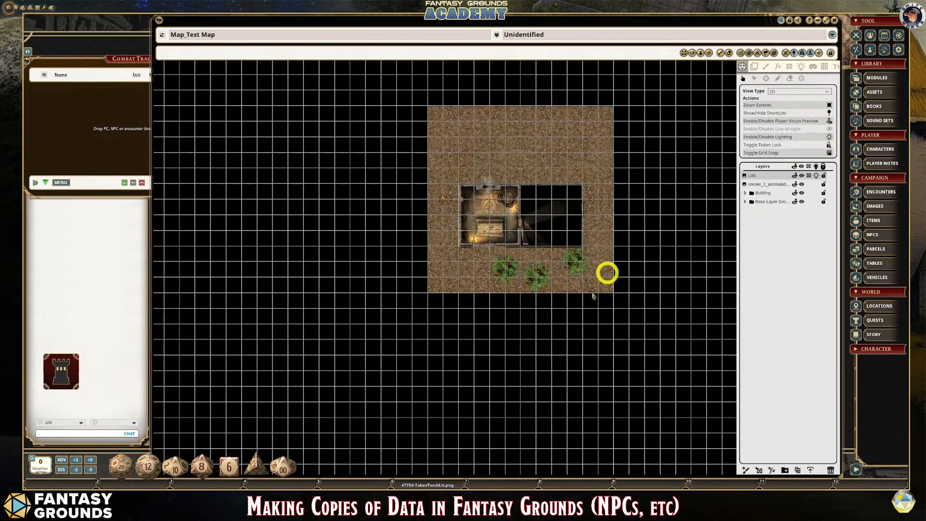
{"action": "scroll", "coordinate": [555, 241], "scroll_direction": "up", "scroll_amount": 2}
{"action": "scroll", "coordinate": [485, 165], "scroll_direction": "down", "scroll_amount": 1}
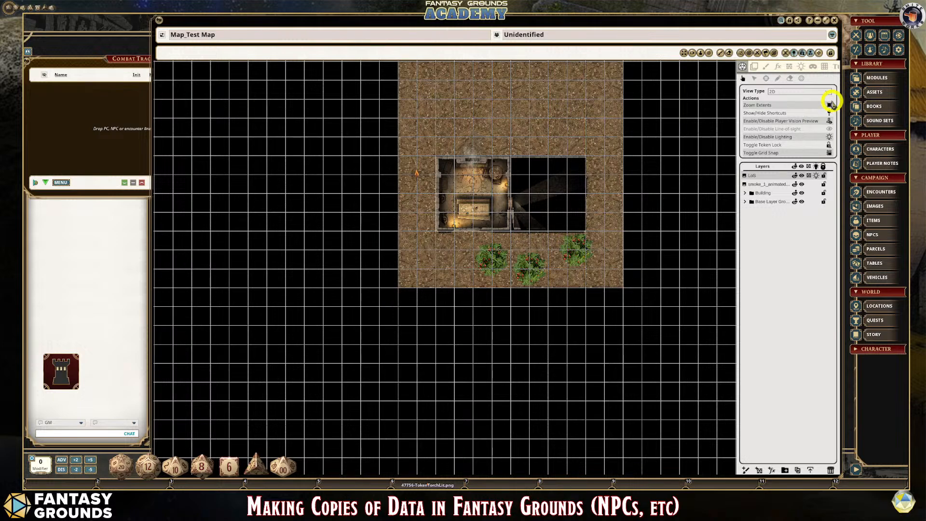
- Move the LoS layer below the Base Layer group and check the ambient light settings against the building and bushes
{"action": "left_click_drag", "start_coordinate": [756, 177], "coordinate": [762, 201]}
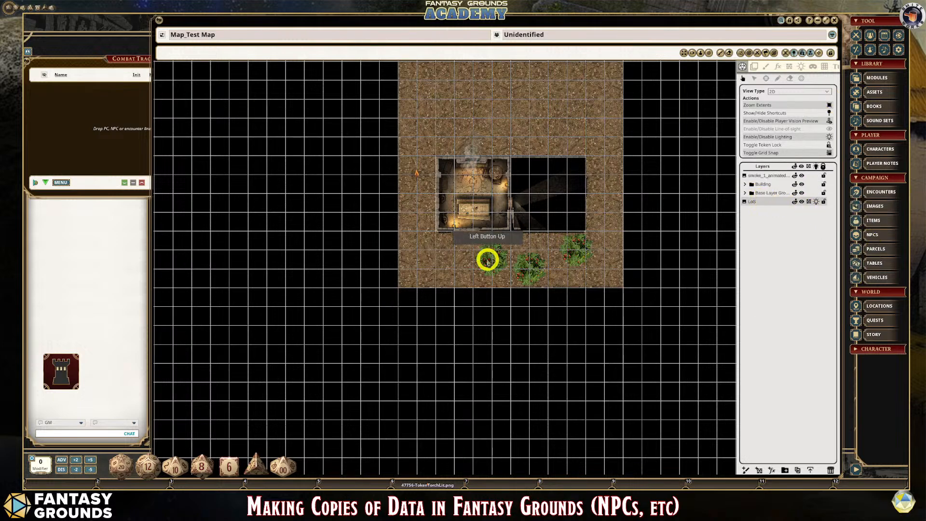
{"action": "scroll", "coordinate": [485, 232], "scroll_direction": "up", "scroll_amount": 2}
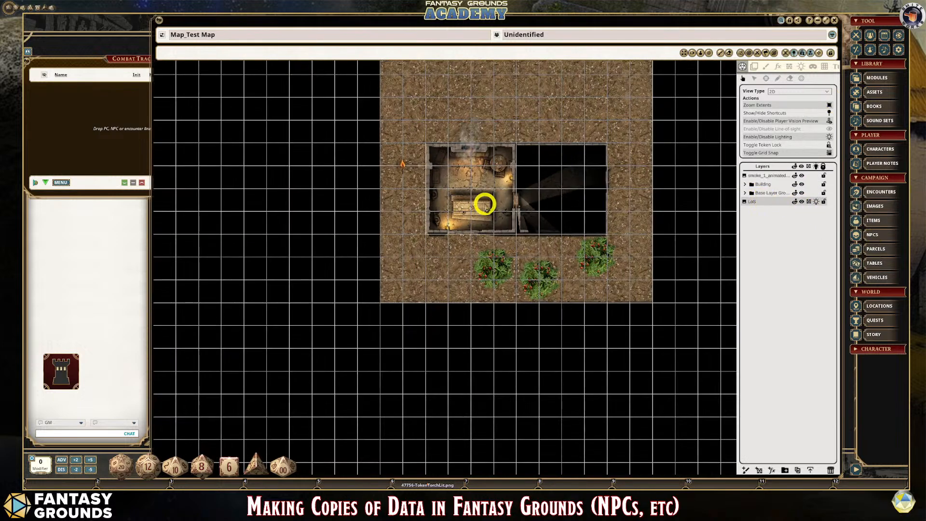
{"action": "left_click", "coordinate": [802, 67]}
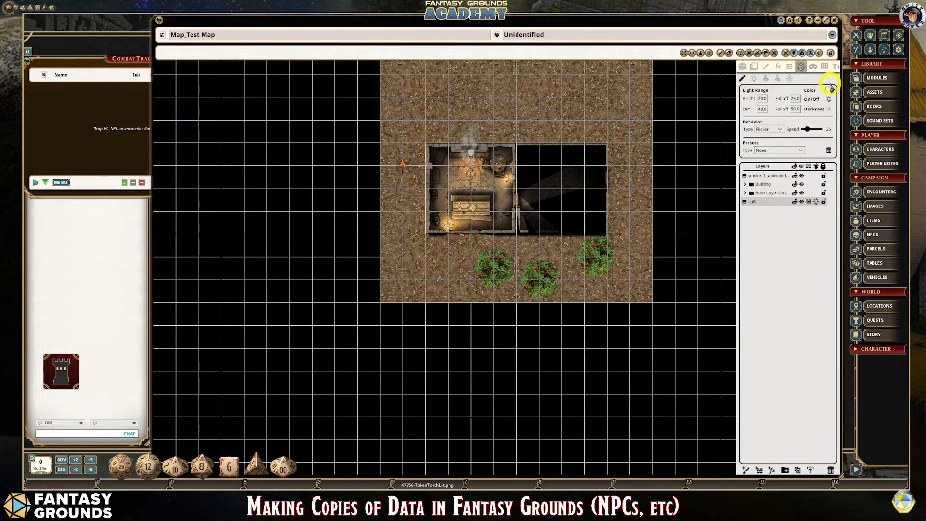
{"action": "left_click", "coordinate": [789, 80]}
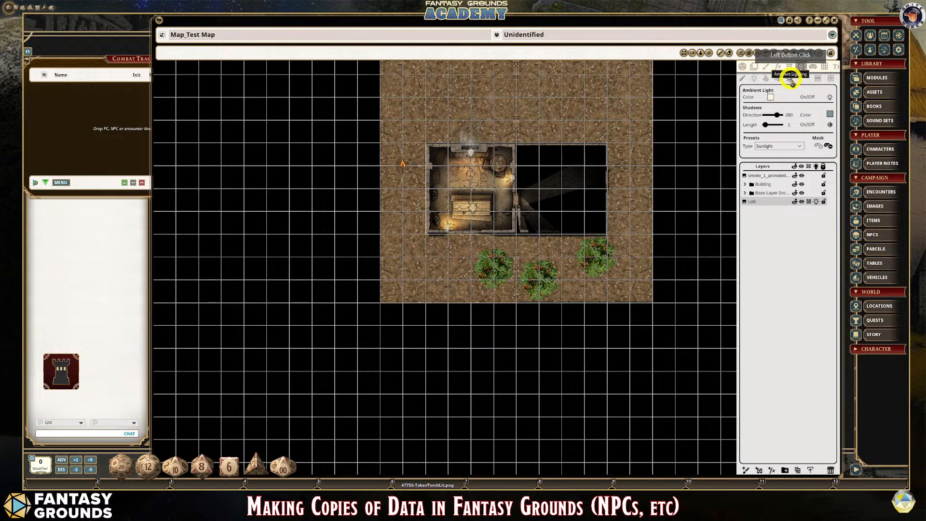
{"action": "scroll", "coordinate": [581, 261], "scroll_direction": "down", "scroll_amount": 2}
{"action": "scroll", "coordinate": [586, 215], "scroll_direction": "up", "scroll_amount": 2}
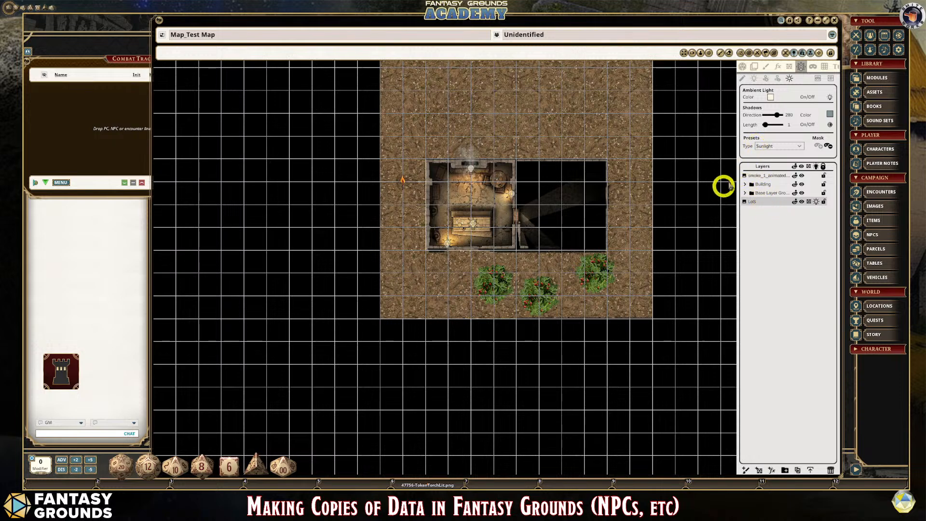
{"action": "scroll", "coordinate": [490, 234], "scroll_direction": "up", "scroll_amount": 1}
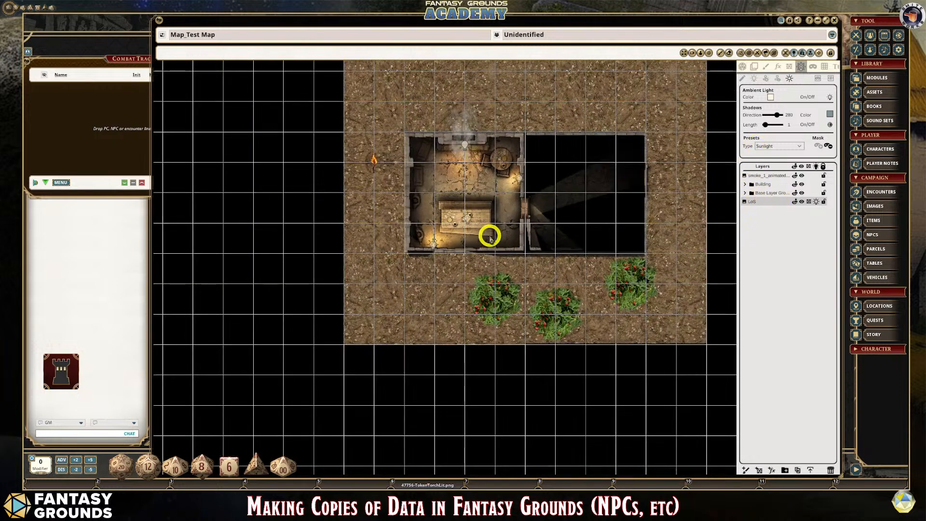
- Re-enable line-of-sight and select the Sunlight preset again in the LoS layer's ambient light settings
{"action": "left_click", "coordinate": [743, 65]}
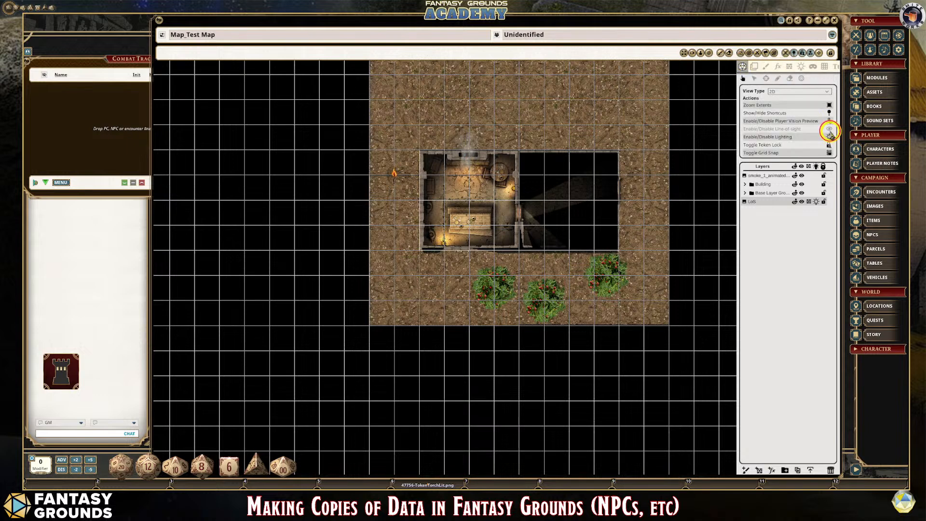
{"action": "left_click", "coordinate": [830, 136]}
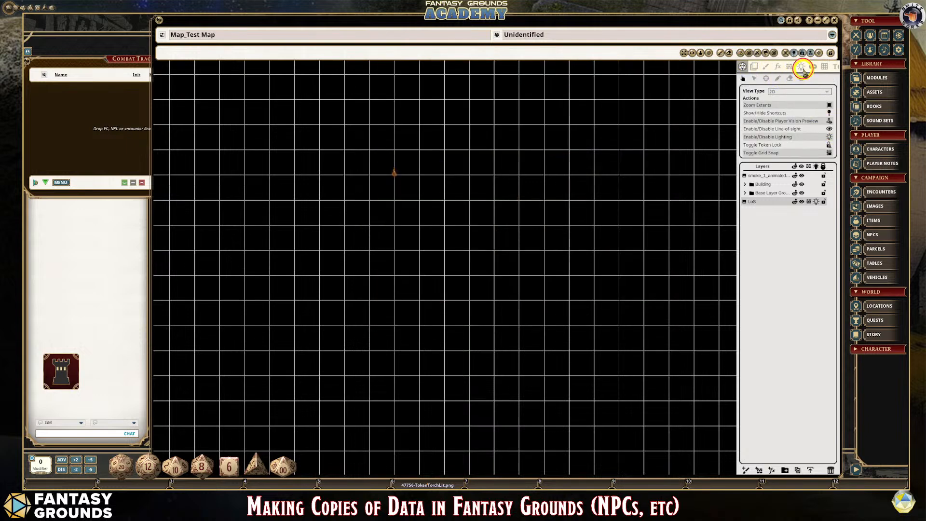
{"action": "left_click", "coordinate": [802, 67]}
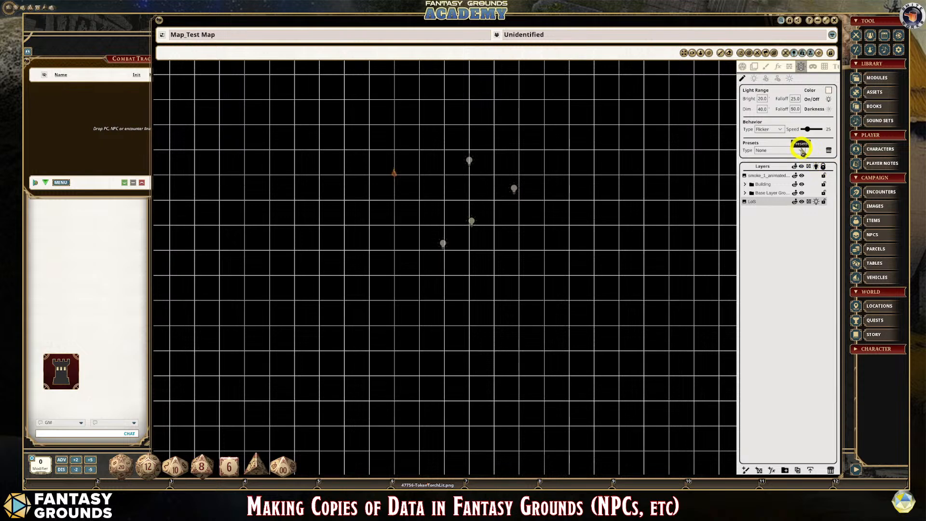
{"action": "left_click", "coordinate": [790, 78]}
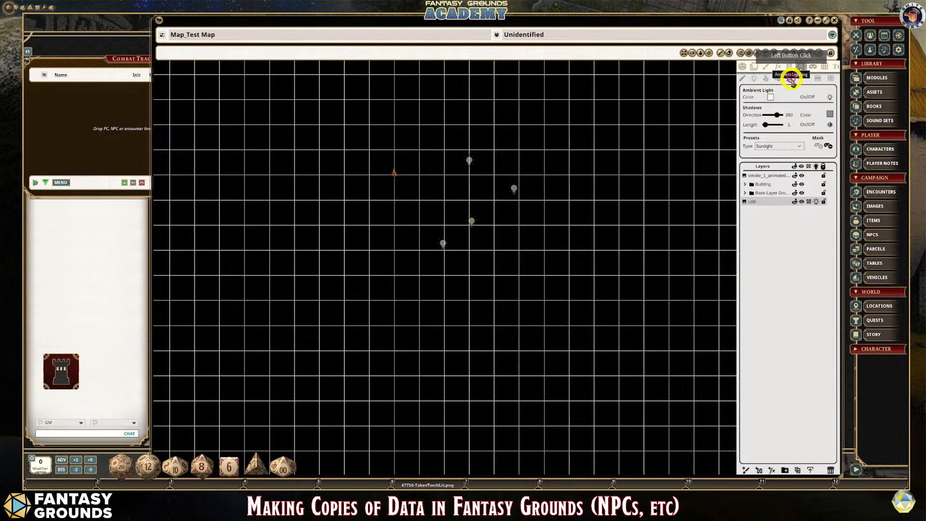
{"action": "left_click", "coordinate": [796, 145]}
{"action": "left_click", "coordinate": [774, 169]}
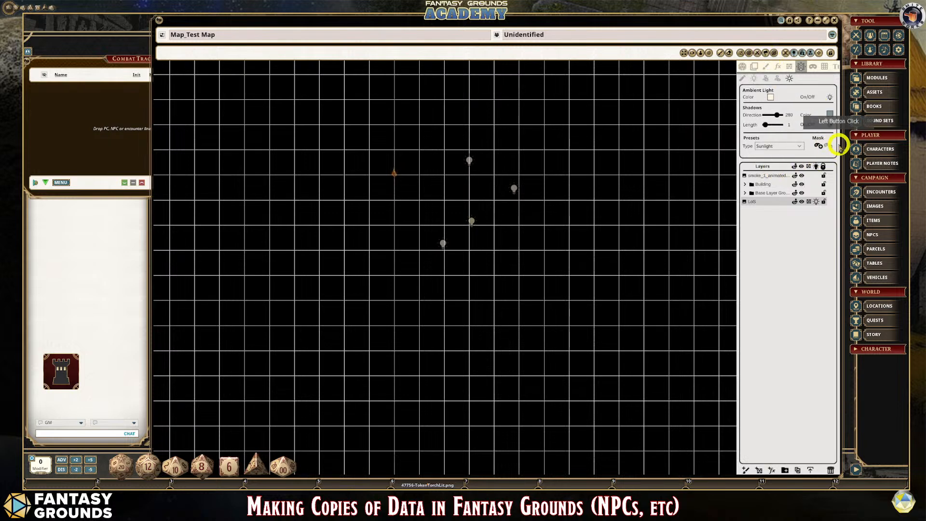
{"action": "left_click", "coordinate": [766, 68]}
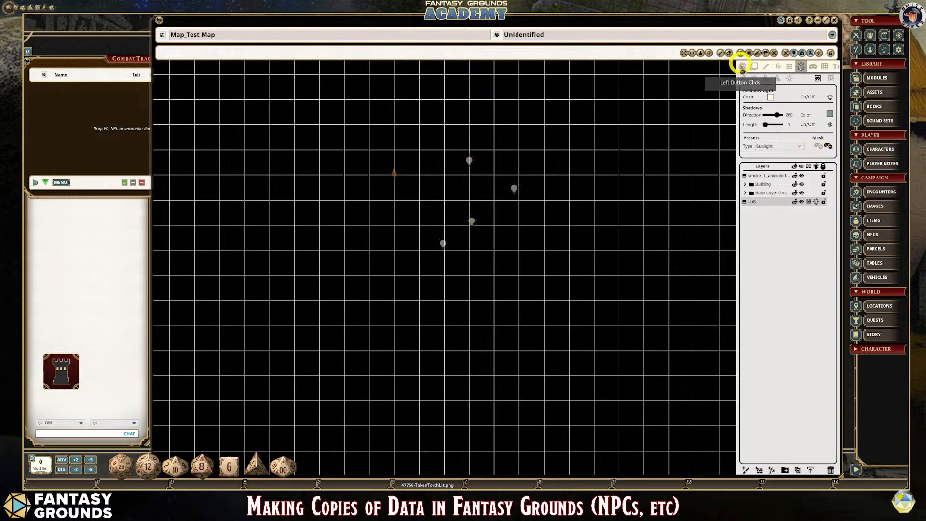
- Disable line-of-sight and lighting on the Test Map, and show its light source markers around the building
{"action": "left_click", "coordinate": [743, 67]}
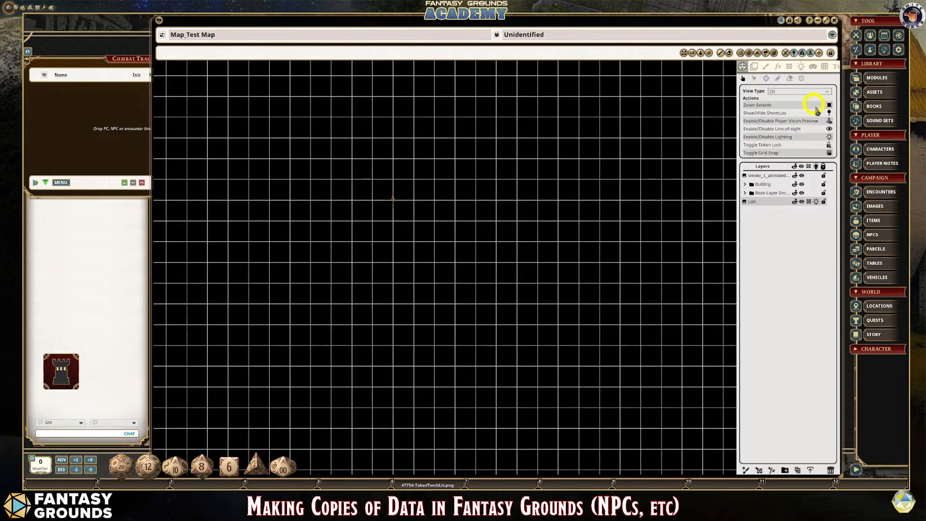
{"action": "left_click", "coordinate": [830, 129]}
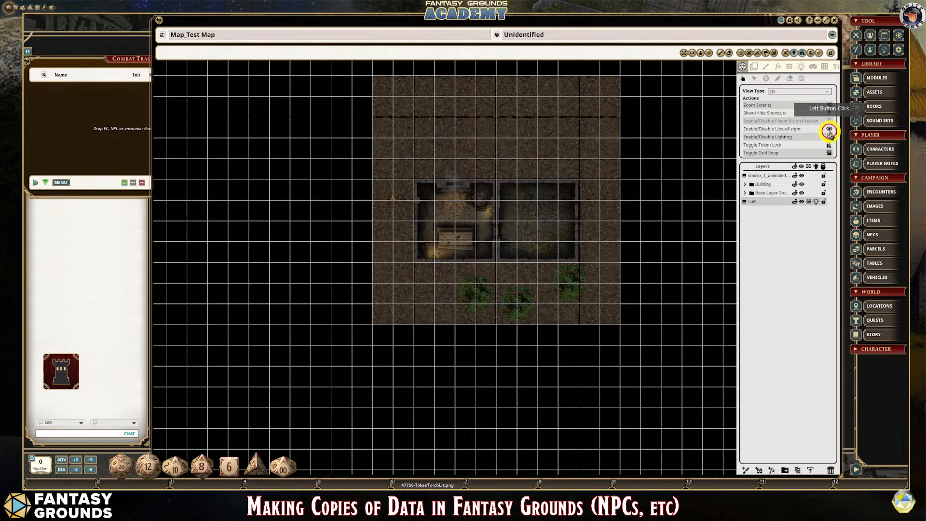
{"action": "left_click", "coordinate": [830, 137]}
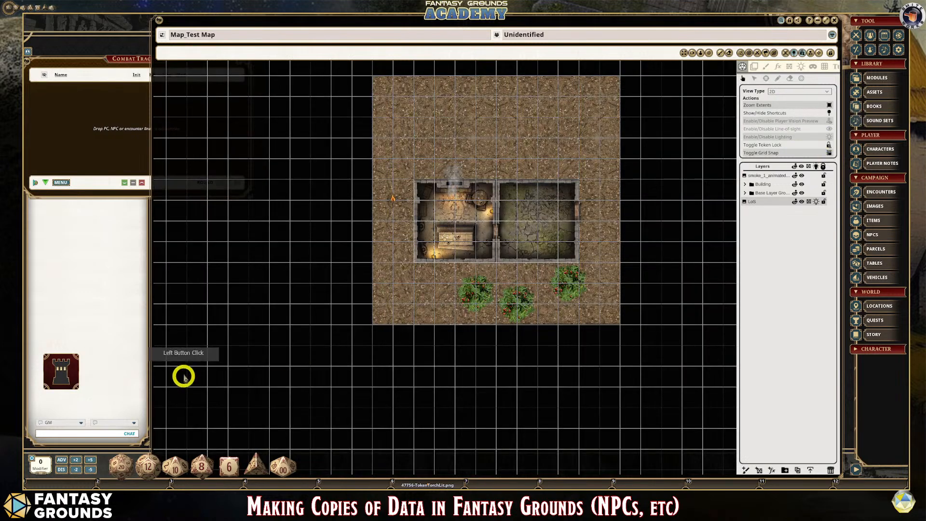
{"action": "scroll", "coordinate": [182, 375], "scroll_direction": "up", "scroll_amount": 2}
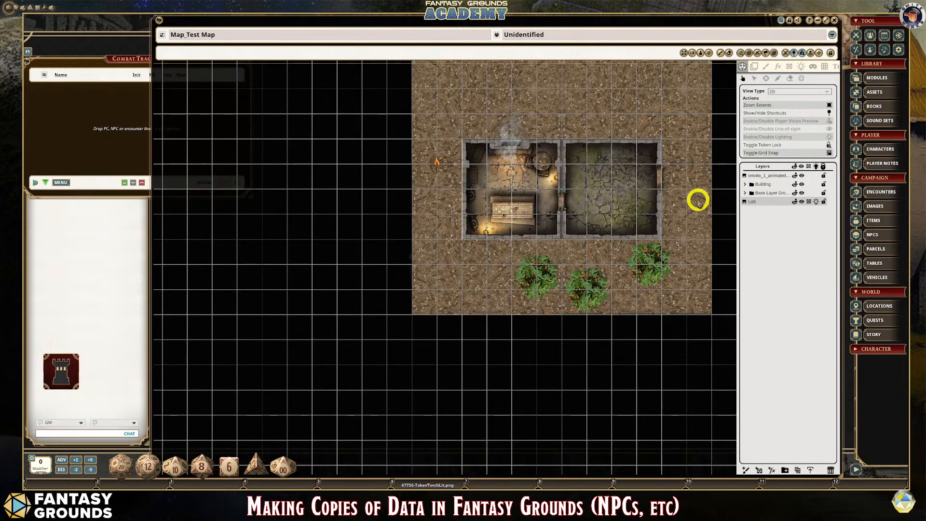
{"action": "scroll", "coordinate": [482, 171], "scroll_direction": "up", "scroll_amount": 5}
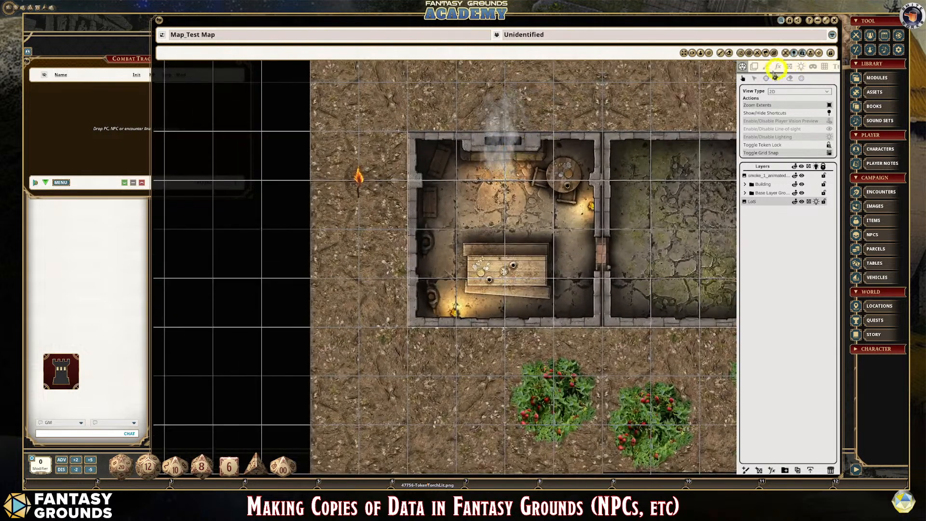
{"action": "left_click", "coordinate": [801, 66]}
{"action": "scroll", "coordinate": [184, 197], "scroll_direction": "down", "scroll_amount": 3}
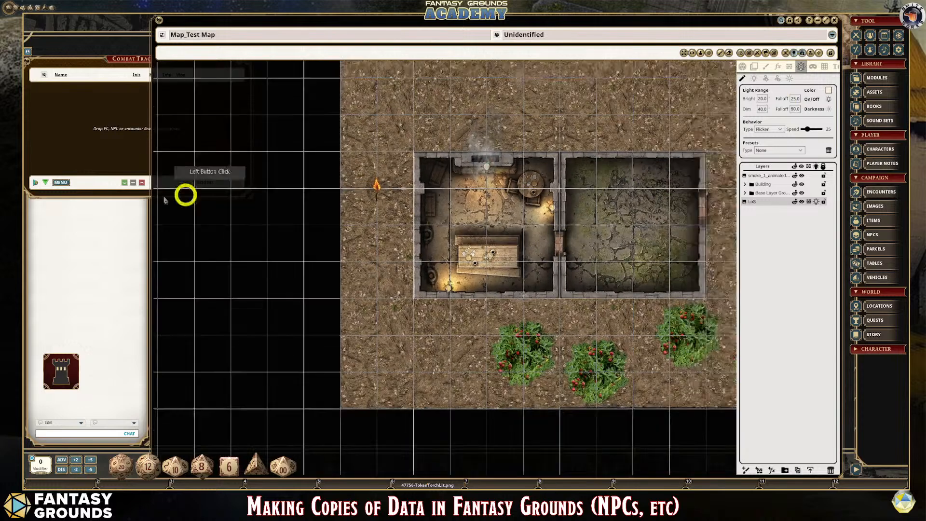
- Add the Ape NPC to the combat tracker and place its token on the ground just east of the building
{"action": "left_click", "coordinate": [124, 56]}
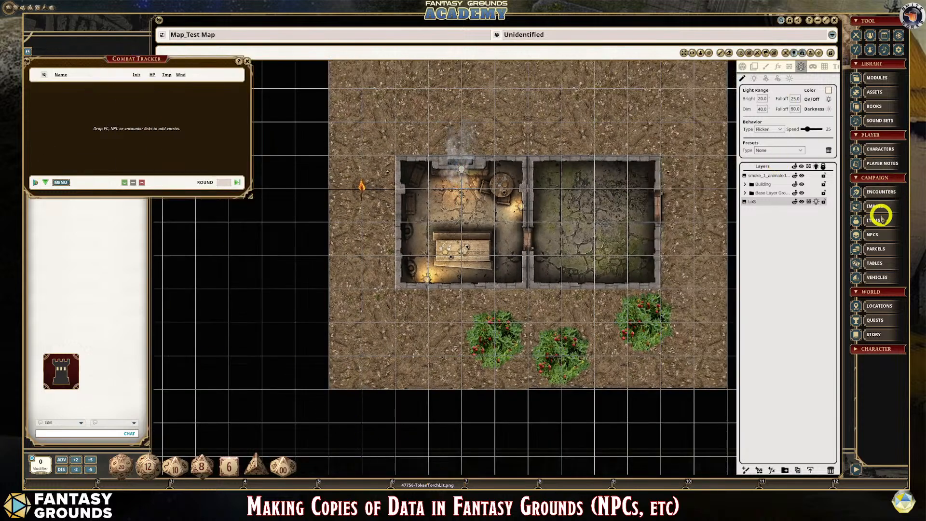
{"action": "left_click", "coordinate": [882, 236]}
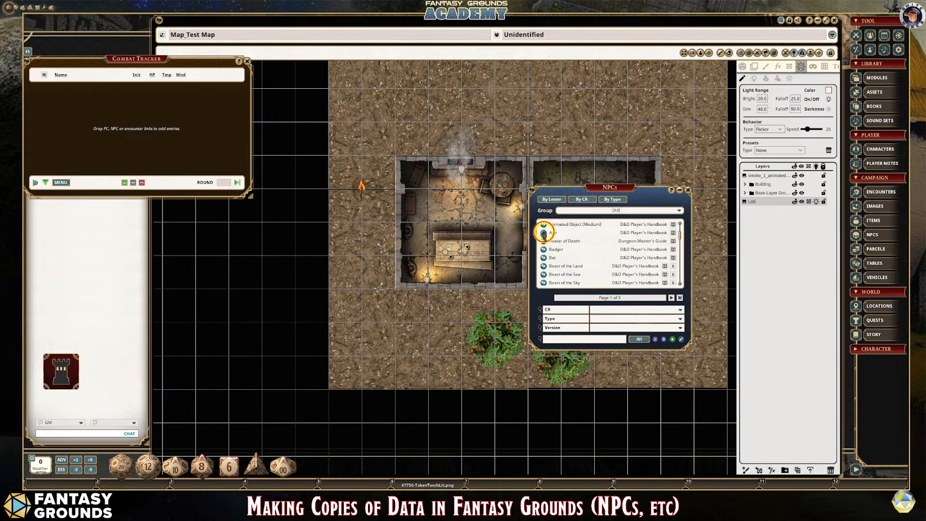
{"action": "left_click_drag", "start_coordinate": [544, 234], "coordinate": [122, 108]}
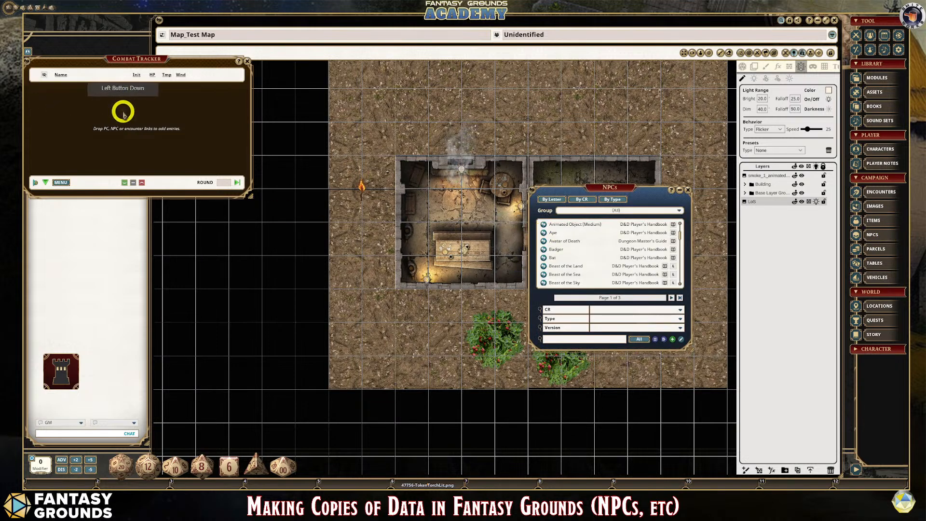
{"action": "left_click", "coordinate": [688, 190]}
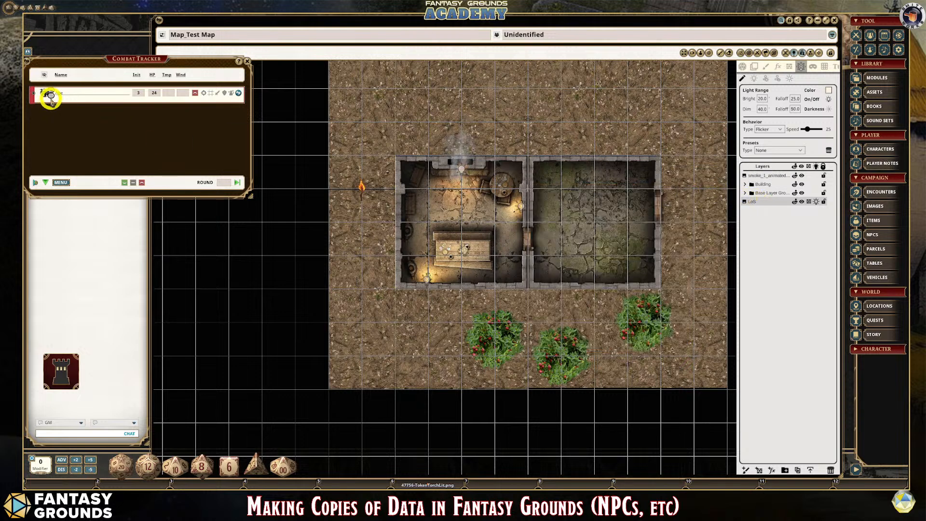
{"action": "left_click_drag", "start_coordinate": [50, 95], "coordinate": [711, 170]}
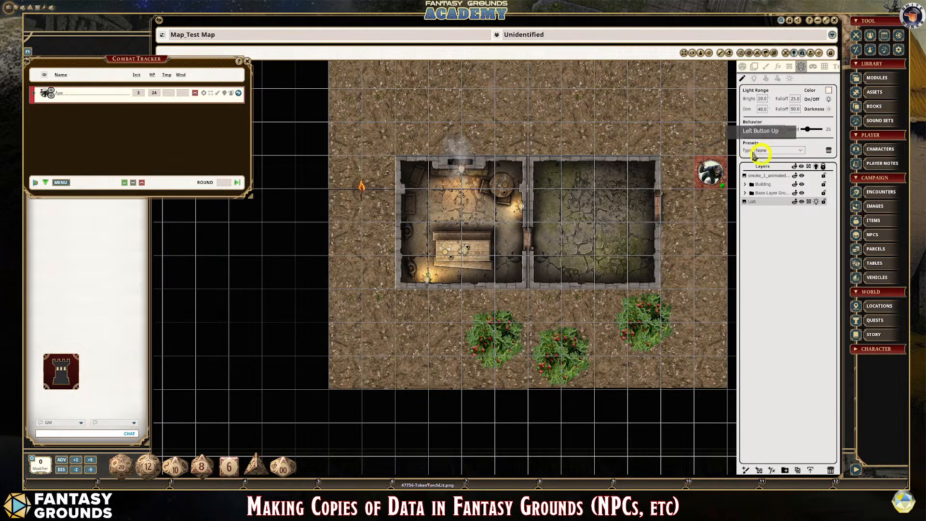
- Re-enable lighting and line-of-sight, and reselect the Sunlight ambient light preset
{"action": "left_click", "coordinate": [743, 66]}
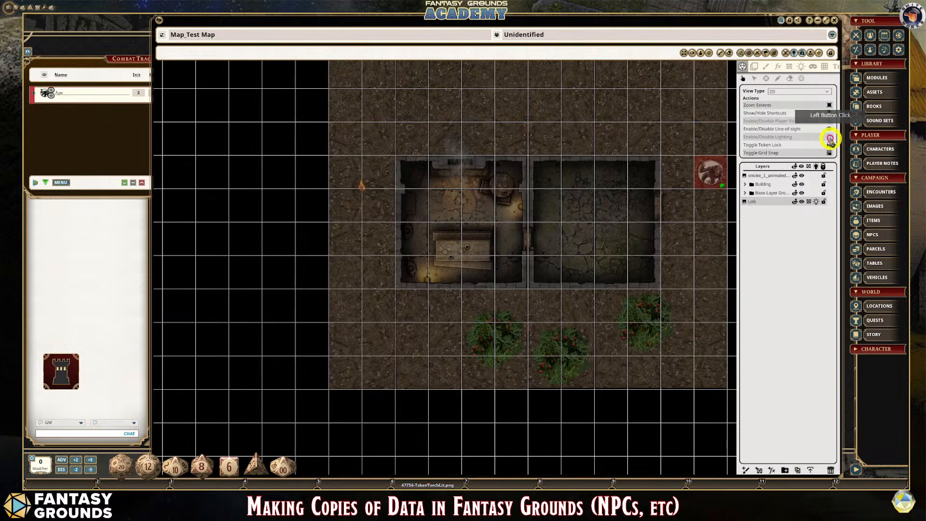
{"action": "left_click", "coordinate": [830, 129]}
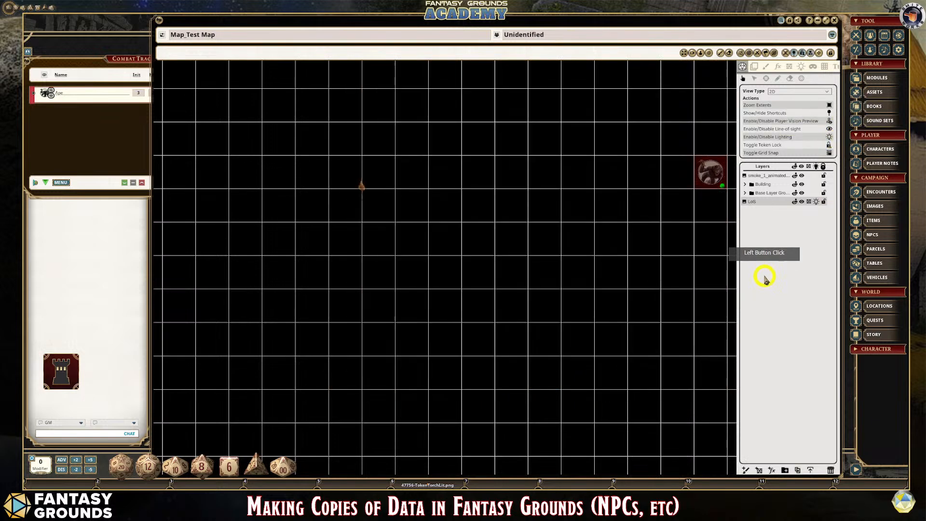
{"action": "left_click", "coordinate": [802, 66]}
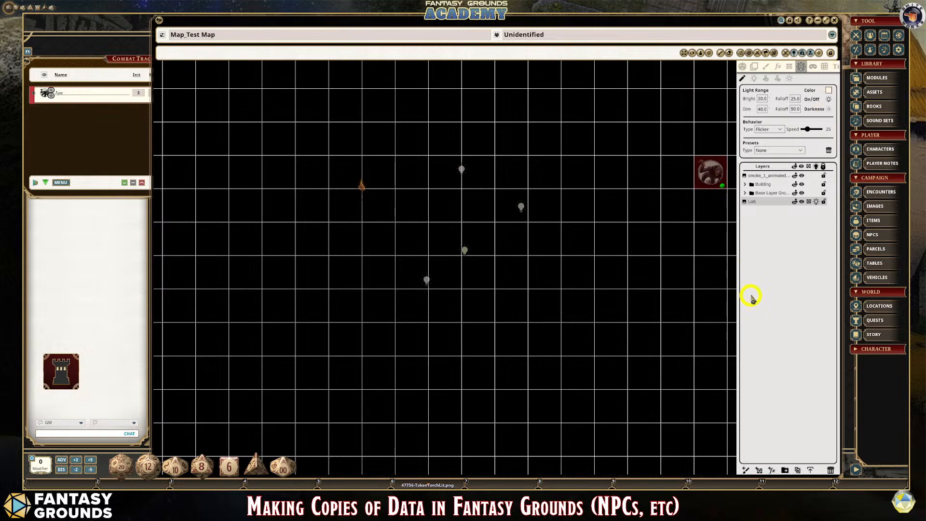
{"action": "left_click", "coordinate": [790, 79]}
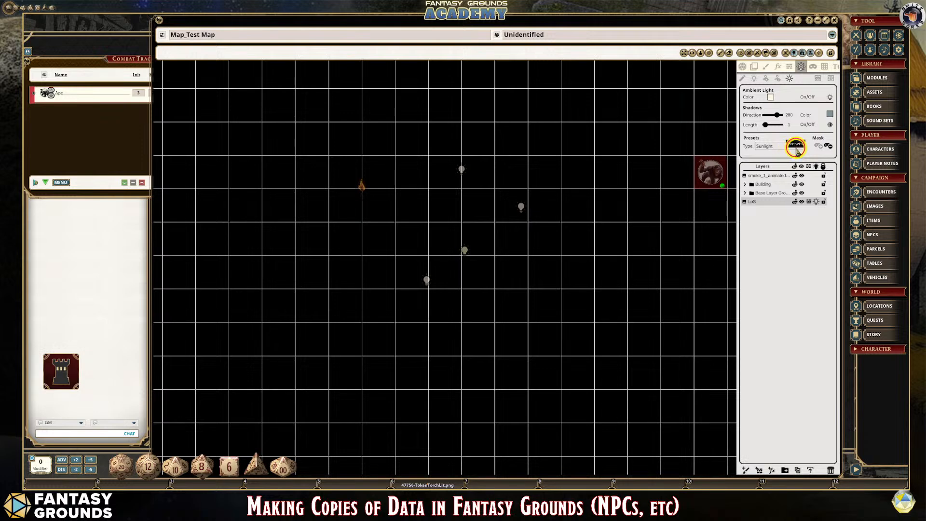
{"action": "left_click", "coordinate": [778, 146]}
{"action": "left_click", "coordinate": [771, 169]}
- Set the ambient light's shadow length to 32 and shadow direction to 233
{"action": "scroll", "coordinate": [638, 324], "scroll_direction": "down", "scroll_amount": 5}
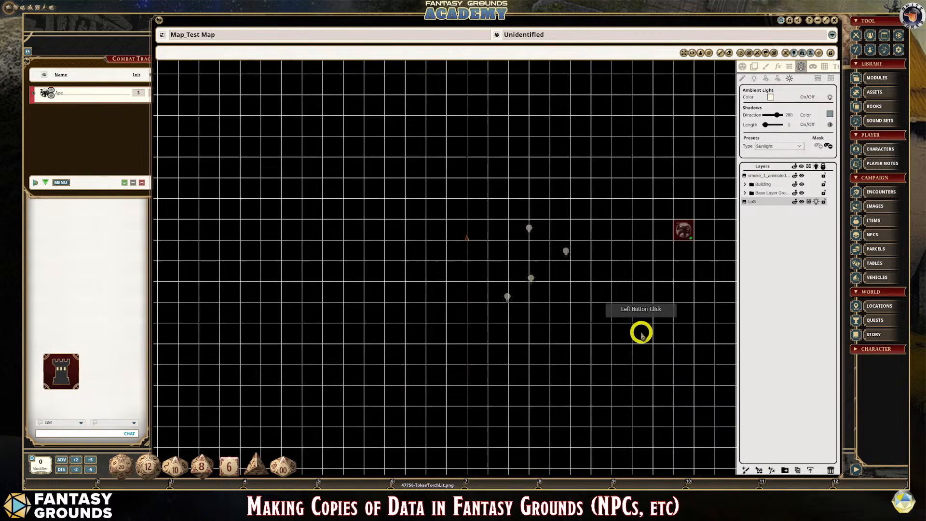
{"action": "scroll", "coordinate": [645, 320], "scroll_direction": "up", "scroll_amount": 1}
{"action": "scroll", "coordinate": [645, 318], "scroll_direction": "up", "scroll_amount": 1}
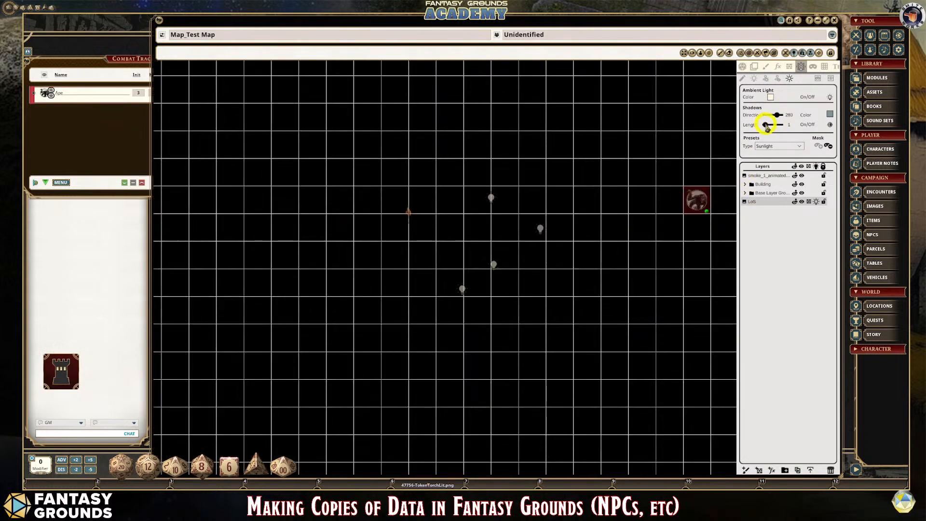
{"action": "left_click_drag", "start_coordinate": [767, 126], "coordinate": [773, 91]}
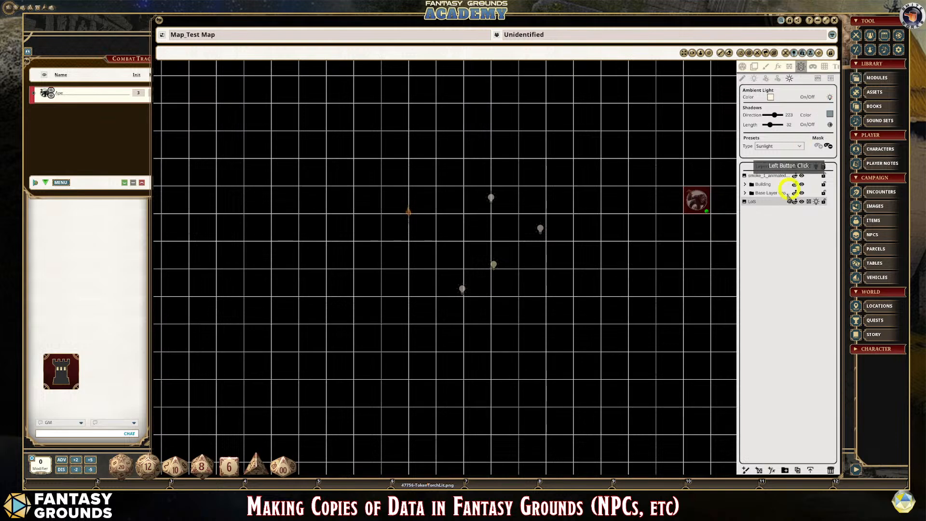
{"action": "scroll", "coordinate": [467, 313], "scroll_direction": "down", "scroll_amount": 3}
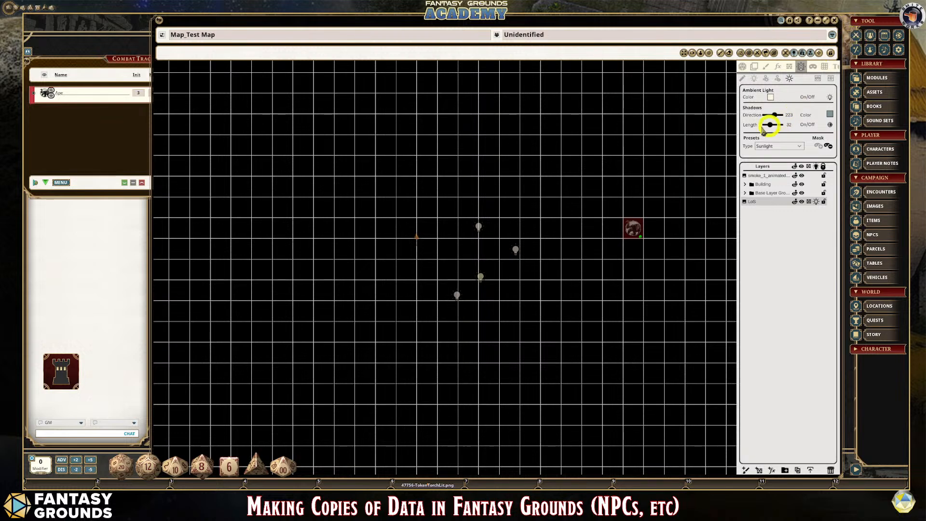
- Check the Base Layer Ground, Building, LoS and smoke layers in turn, ending with no layer selected and the view actions shown
{"action": "left_click", "coordinate": [743, 67]}
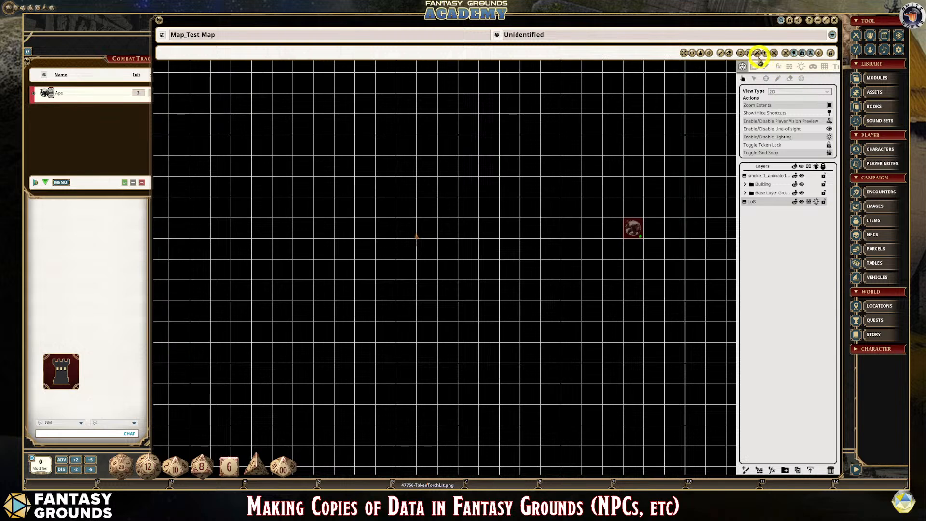
{"action": "left_click", "coordinate": [766, 193]}
{"action": "left_click", "coordinate": [766, 184]}
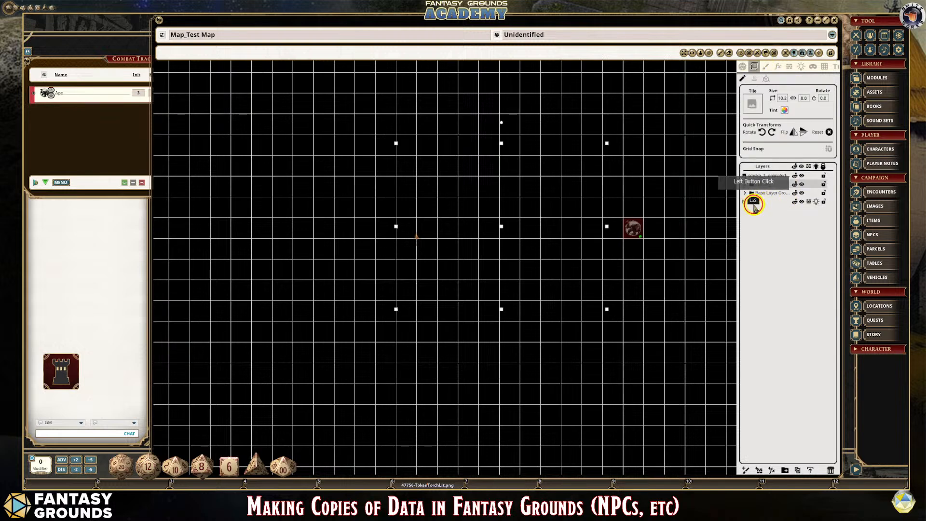
{"action": "left_click", "coordinate": [754, 203]}
{"action": "left_click", "coordinate": [752, 177]}
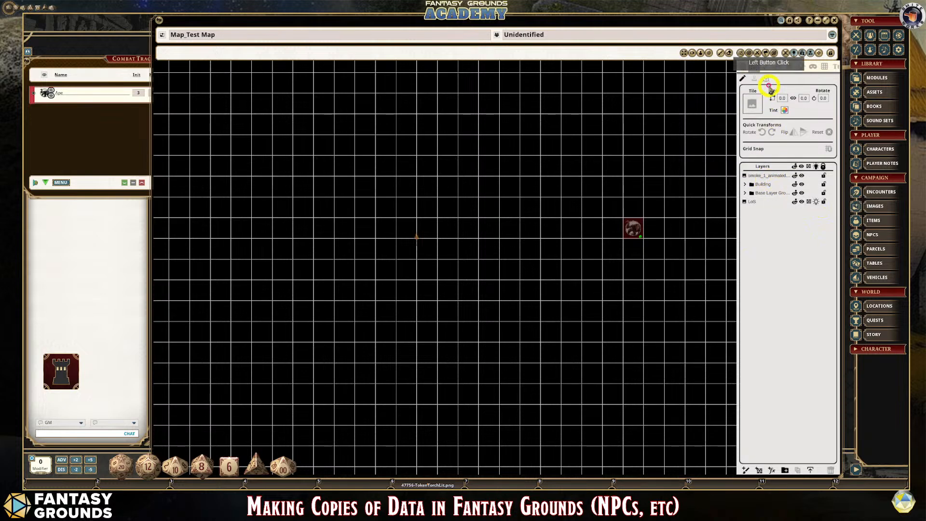
{"action": "left_click", "coordinate": [741, 72]}
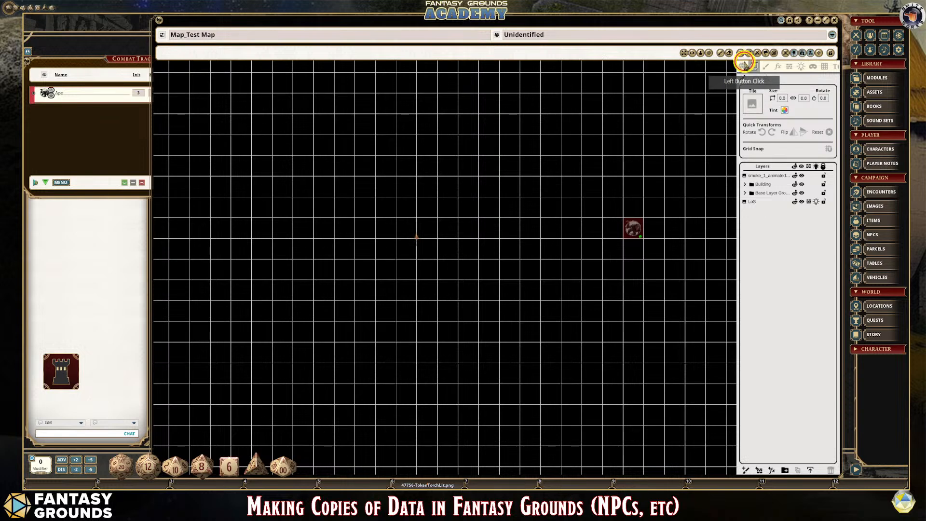
{"action": "left_click", "coordinate": [742, 67]}
{"action": "left_click", "coordinate": [687, 301]}
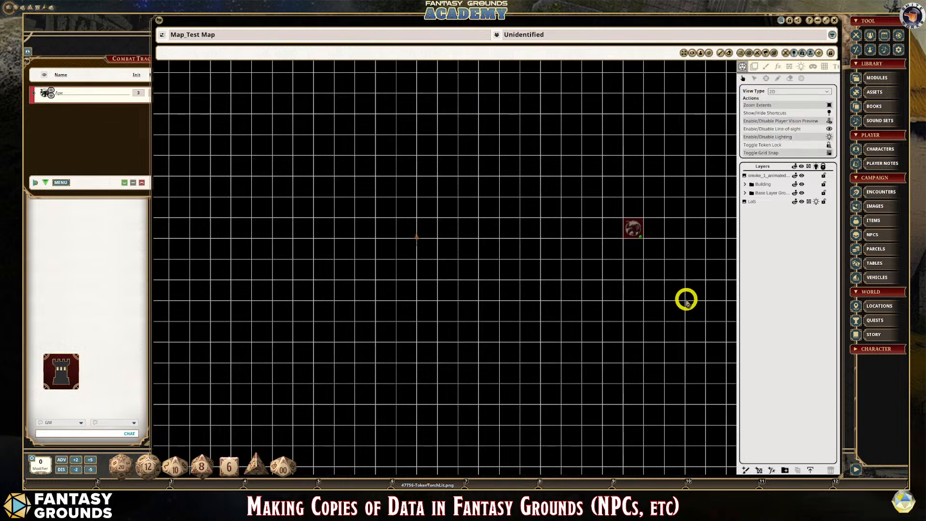
- Close the Test Map, open Map_Player's Bastion from the campaign images and enlarge its window
{"action": "left_click", "coordinate": [835, 24]}
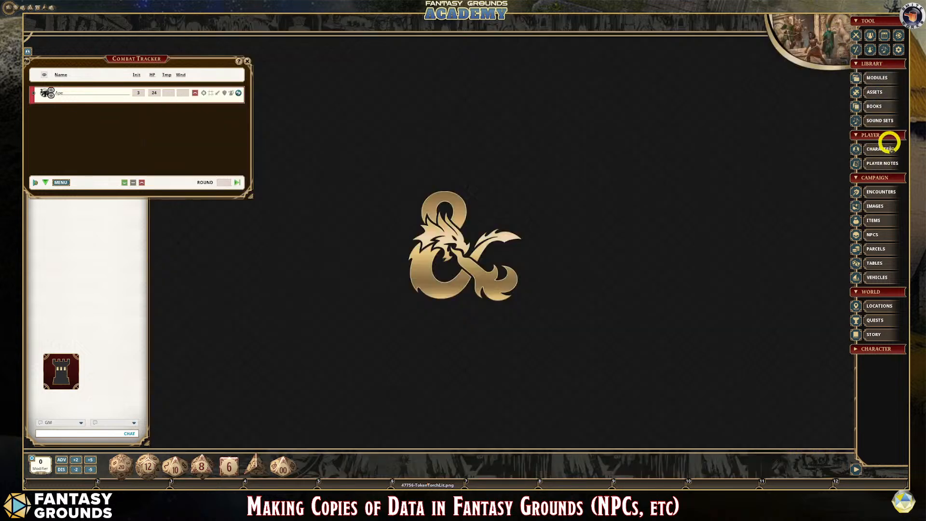
{"action": "left_click", "coordinate": [882, 211]}
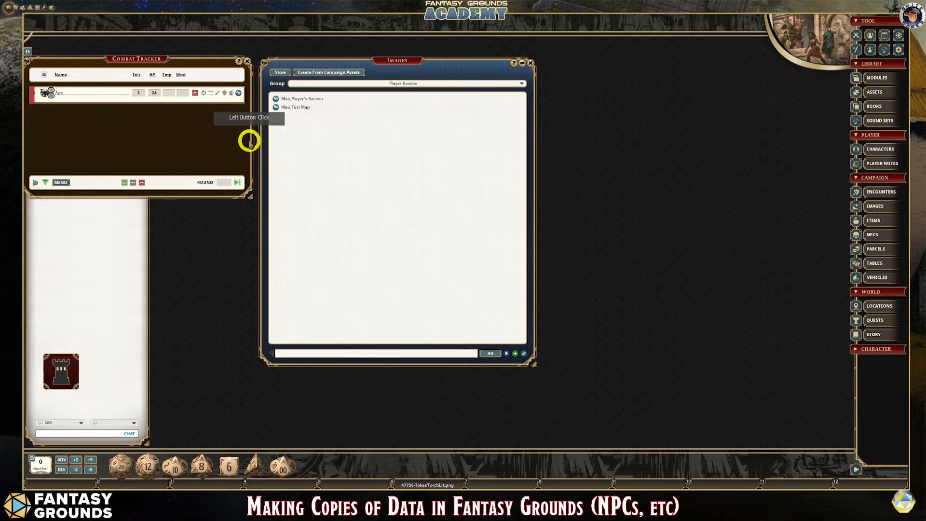
{"action": "left_click", "coordinate": [275, 99]}
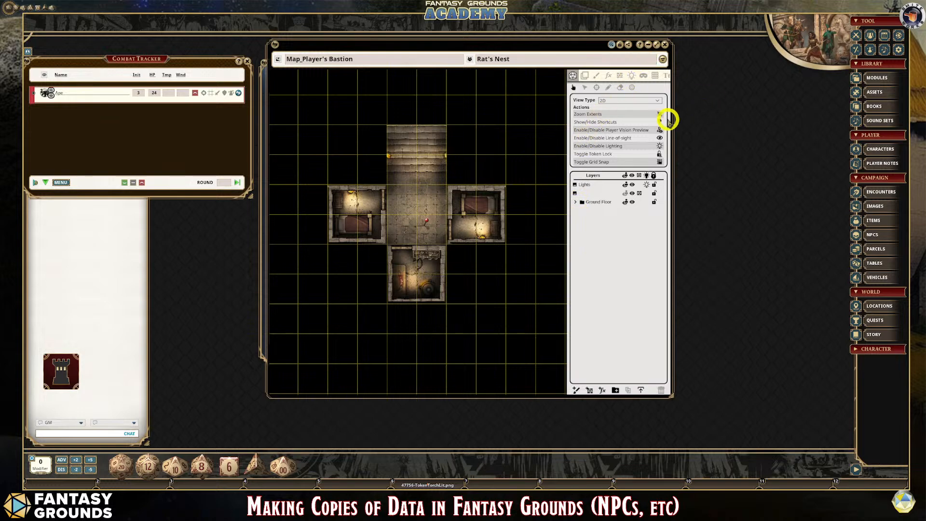
{"action": "left_click_drag", "start_coordinate": [673, 120], "coordinate": [778, 155]}
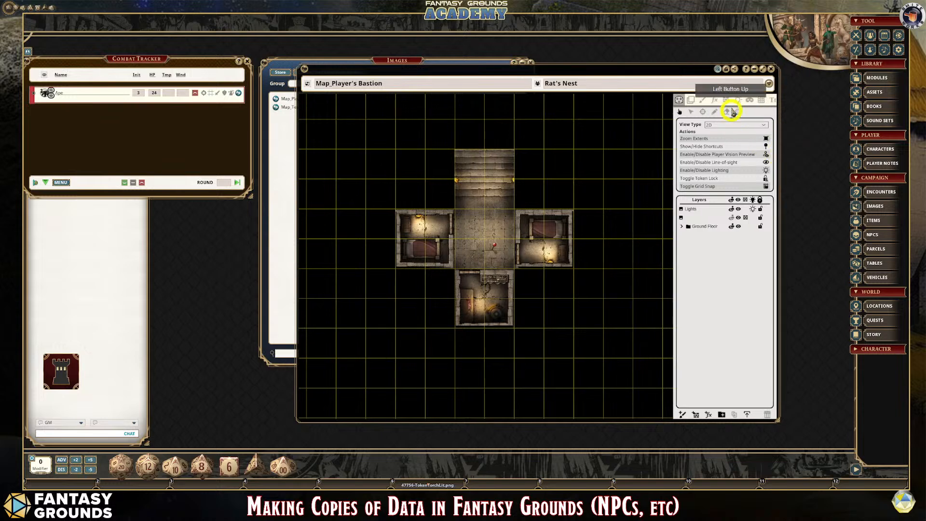
- Show the bastion map's light markers and place the Ape token at the foot of the stairs
{"action": "left_click", "coordinate": [738, 102]}
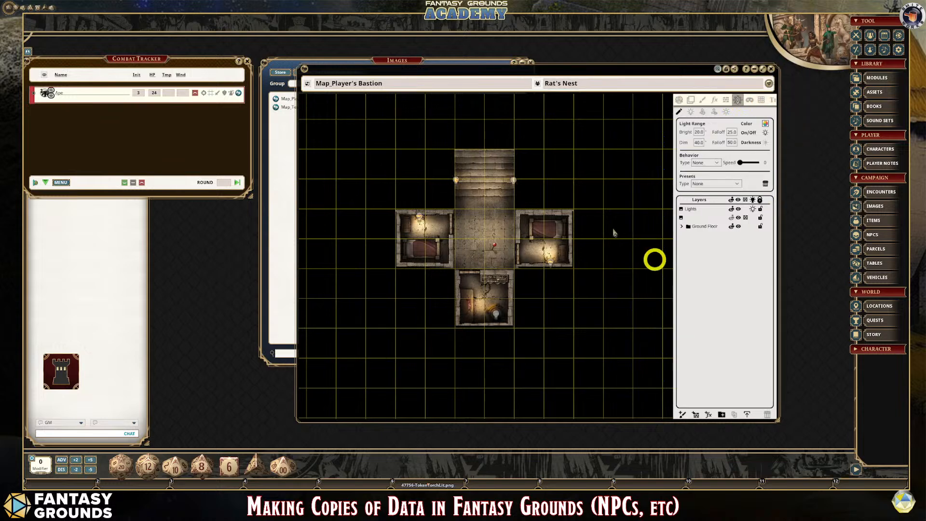
{"action": "scroll", "coordinate": [397, 250], "scroll_direction": "up", "scroll_amount": 1}
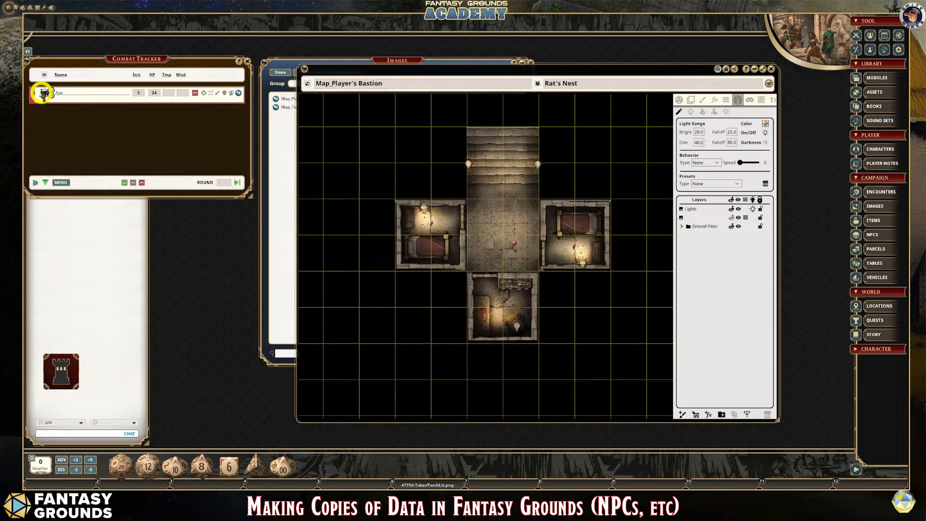
{"action": "left_click_drag", "start_coordinate": [42, 93], "coordinate": [477, 188]}
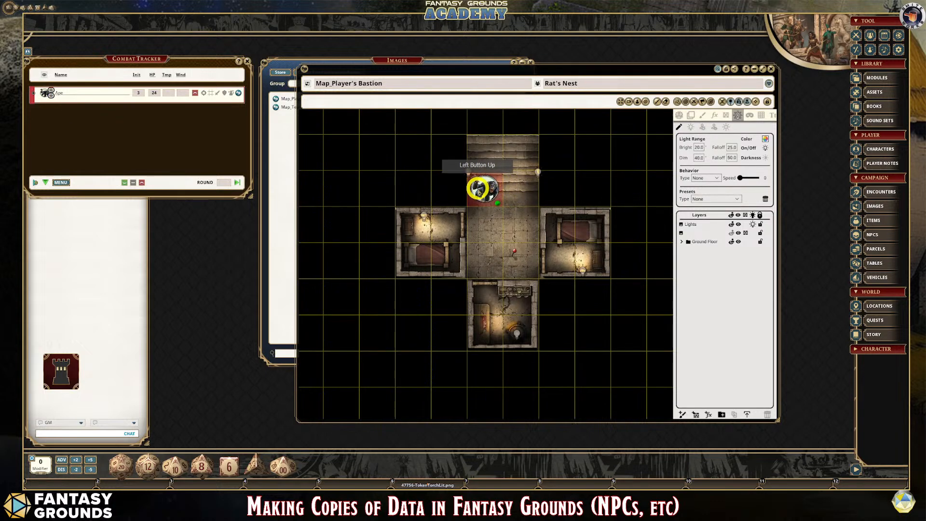
- Apply the Sunlight preset to the bastion map's ambient light
{"action": "left_click", "coordinate": [726, 127]}
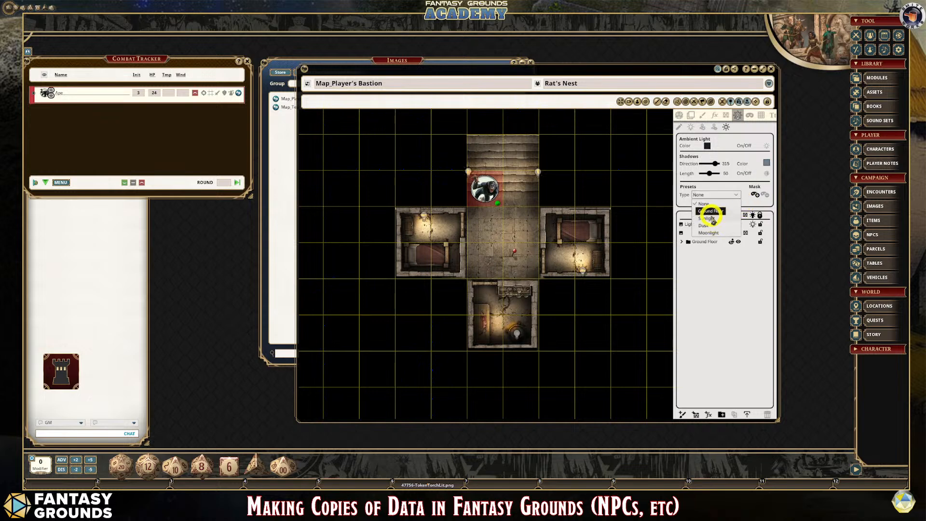
{"action": "left_click", "coordinate": [713, 218]}
{"action": "scroll", "coordinate": [629, 277], "scroll_direction": "down", "scroll_amount": 1}
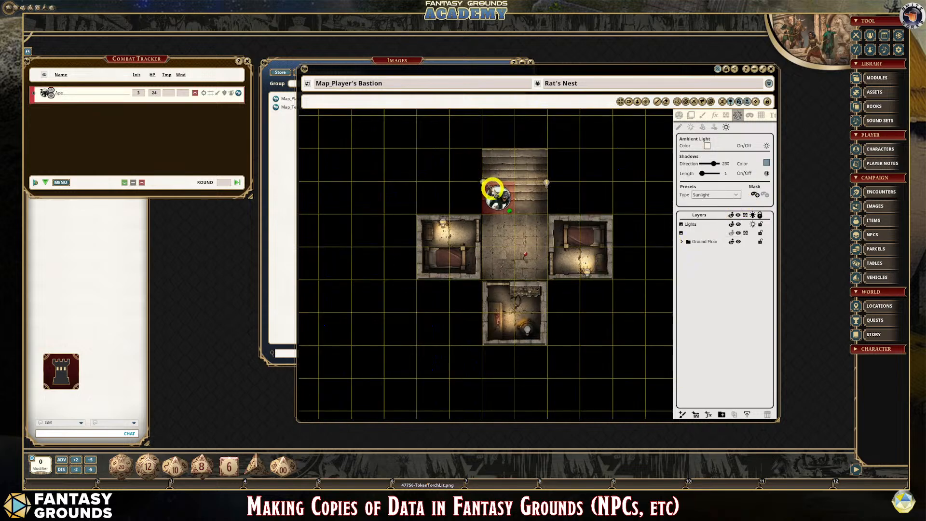
- Move the Ape token to the square just above the stairs to check its line of sight into the bastion
{"action": "left_click", "coordinate": [679, 116]}
{"action": "left_click_drag", "start_coordinate": [498, 190], "coordinate": [494, 130]}
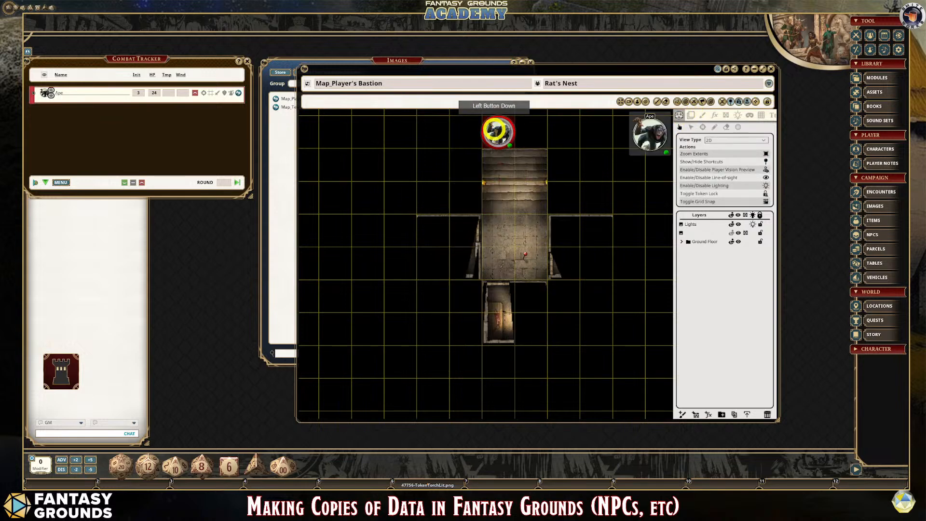
{"action": "mouse_move", "coordinate": [505, 234]}
{"action": "left_mouse_down"}
{"action": "mouse_move", "coordinate": [492, 242]}
{"action": "mouse_move", "coordinate": [503, 233]}
{"action": "left_mouse_up"}
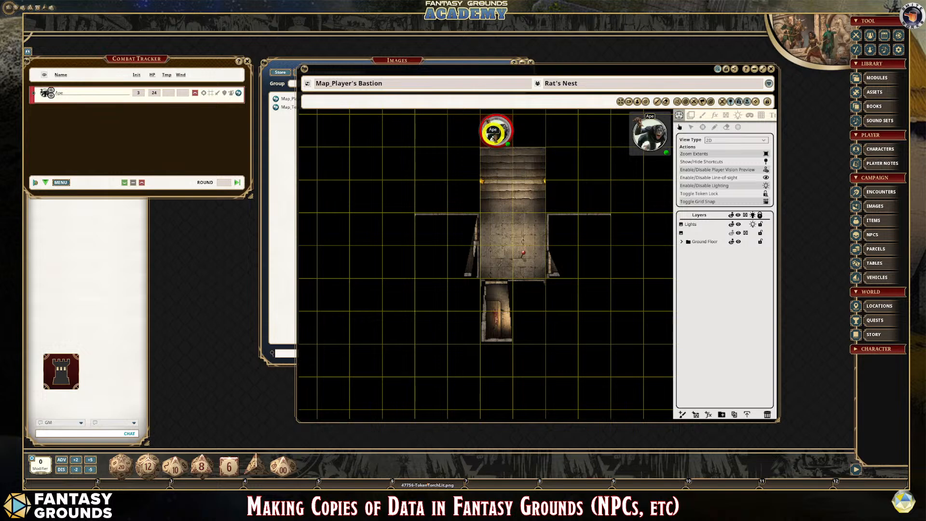
- Move the Ape token just west of the stairs and turn off the map's lighting
{"action": "left_click_drag", "start_coordinate": [493, 132], "coordinate": [447, 180]}
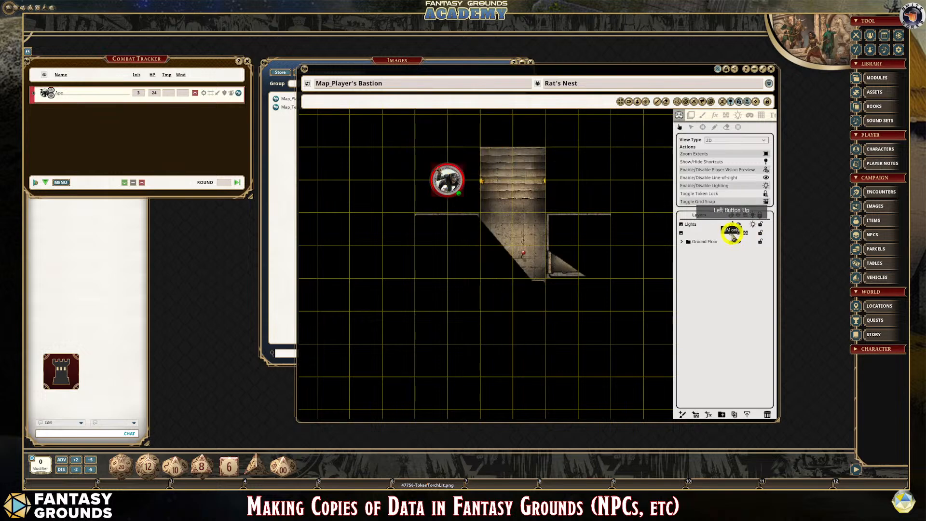
{"action": "left_click", "coordinate": [733, 234]}
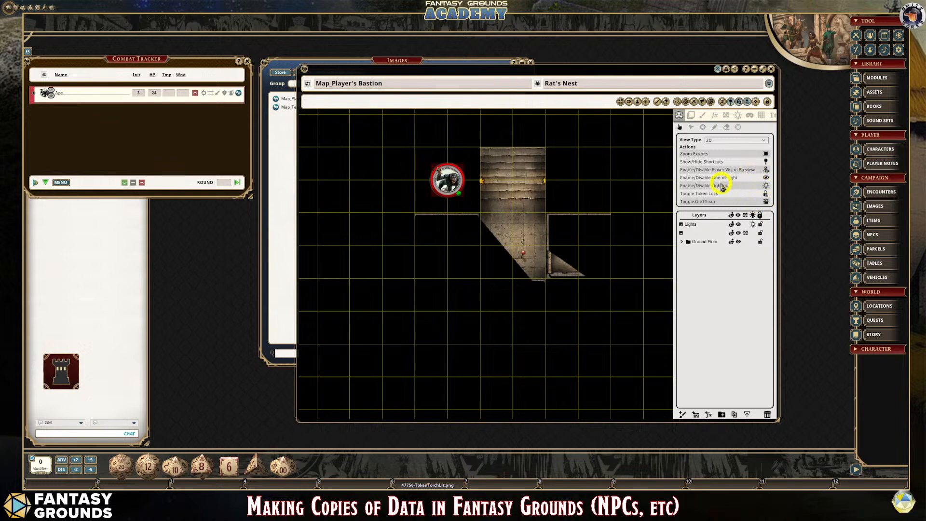
- Examine the bastion map's line-of-sight walls and doors, first without a layer selection and again with the Lights layer selected
{"action": "left_click", "coordinate": [737, 116]}
{"action": "left_click", "coordinate": [714, 115]}
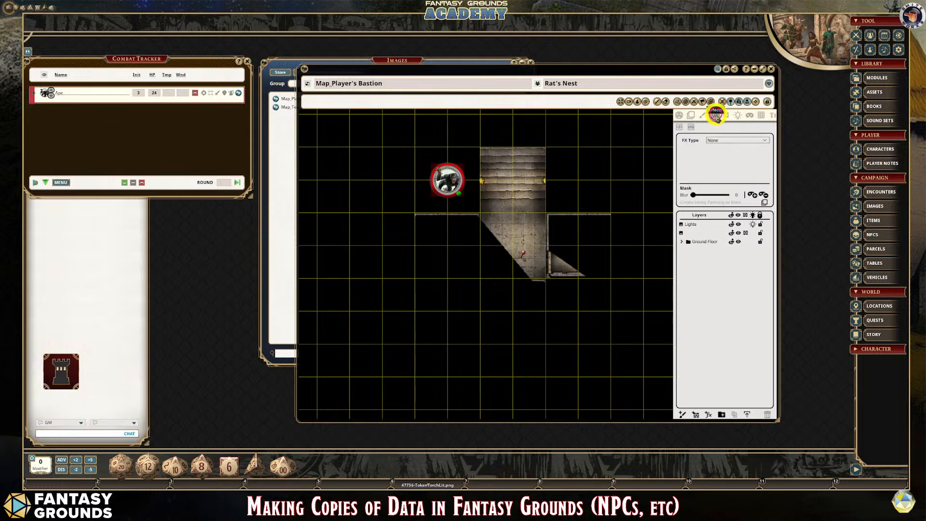
{"action": "left_click", "coordinate": [726, 116]}
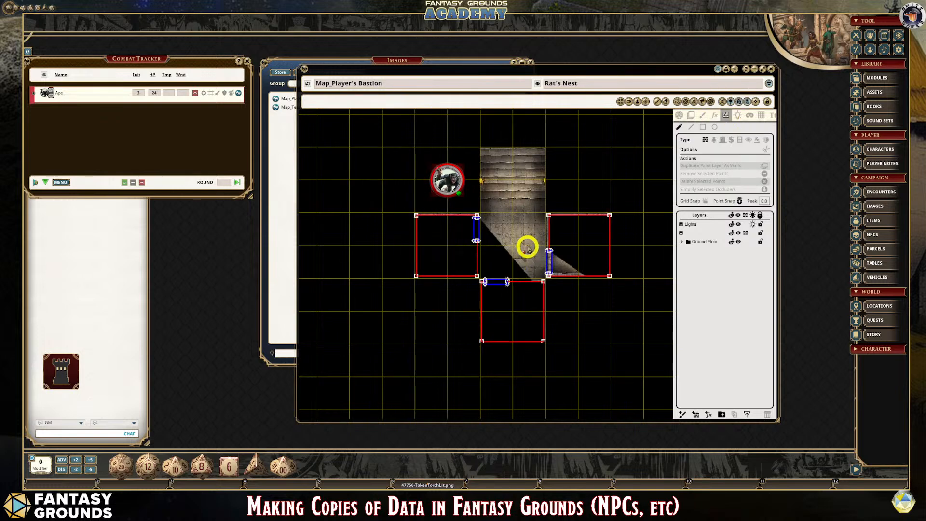
{"action": "scroll", "coordinate": [528, 246], "scroll_direction": "up", "scroll_amount": 1}
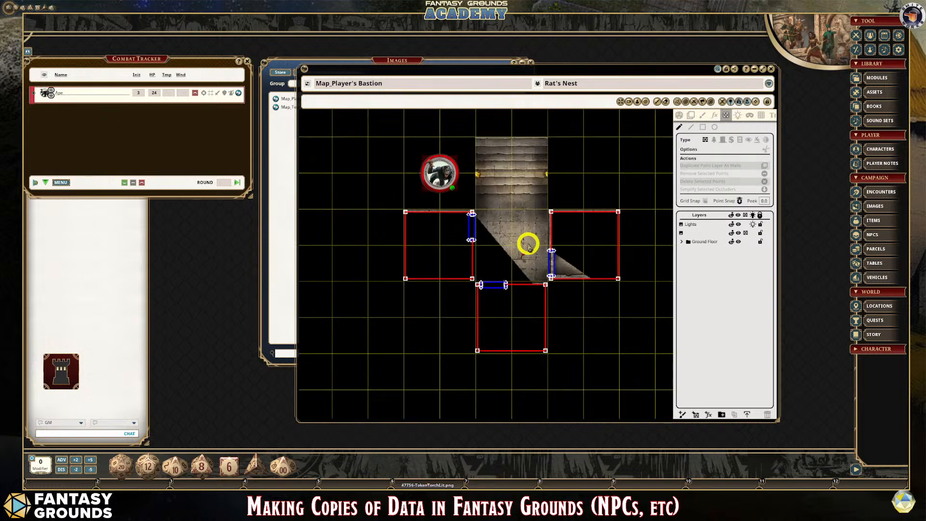
{"action": "left_click", "coordinate": [679, 116]}
{"action": "left_click", "coordinate": [691, 224]}
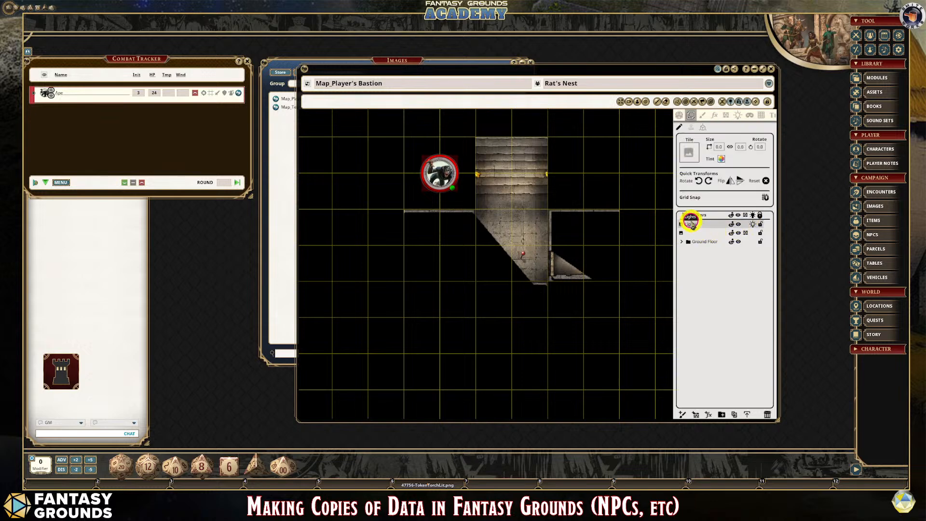
{"action": "left_click", "coordinate": [728, 116]}
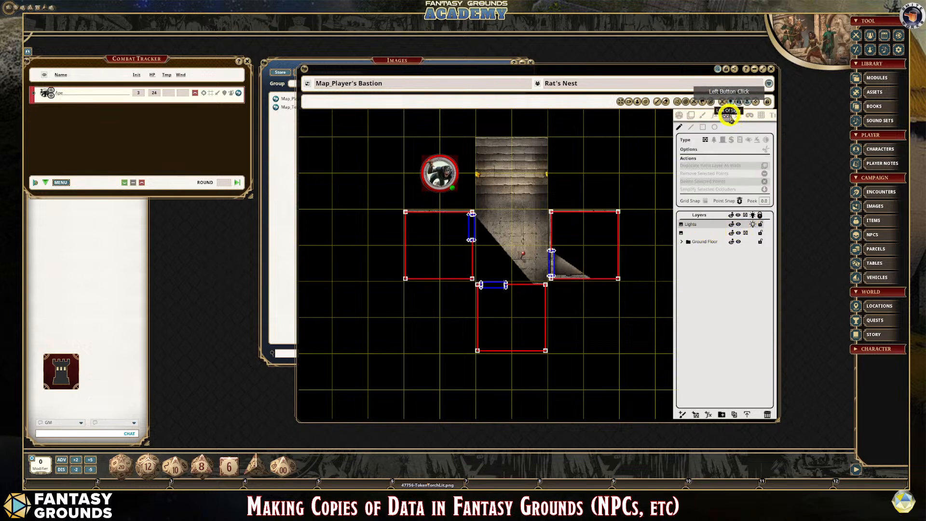
- Reset the Lights layer's ambient light preset to None and switch it to Moonlight
{"action": "left_click", "coordinate": [739, 115]}
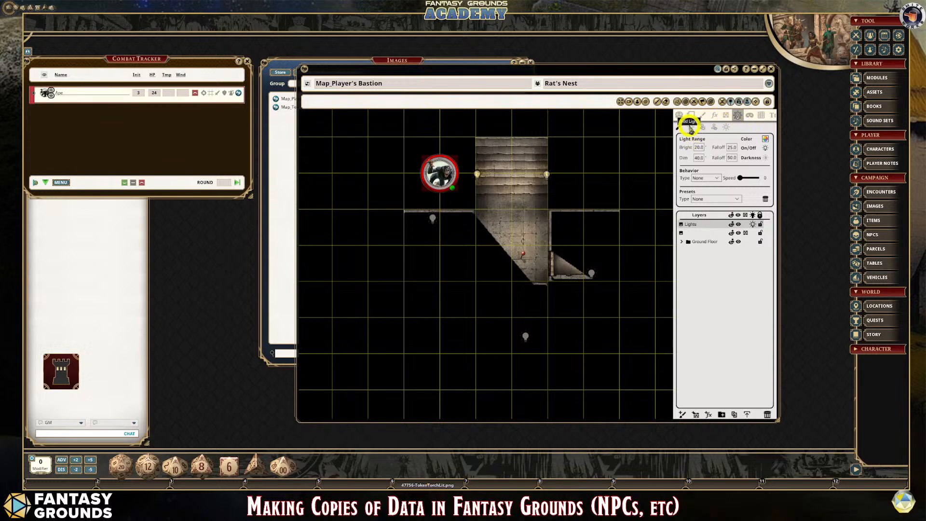
{"action": "left_click", "coordinate": [727, 128]}
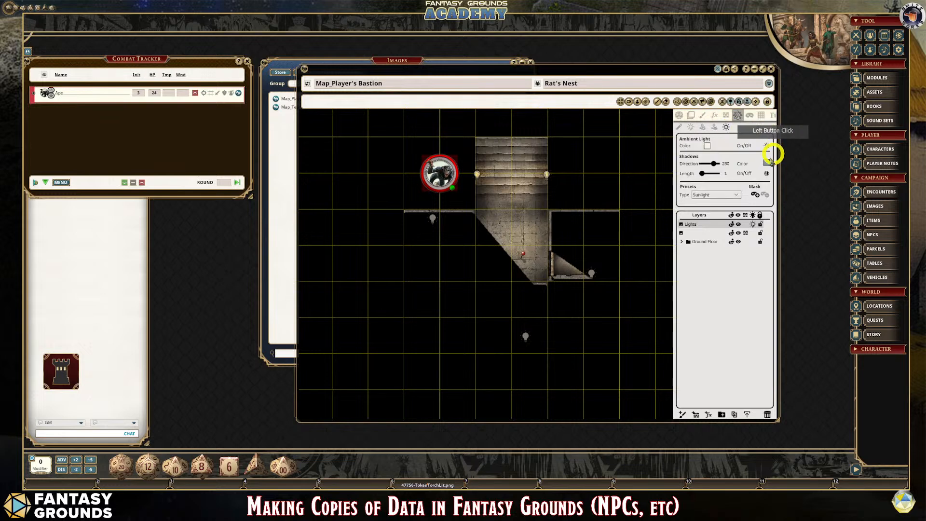
{"action": "left_click", "coordinate": [735, 195]}
{"action": "left_click", "coordinate": [705, 204]}
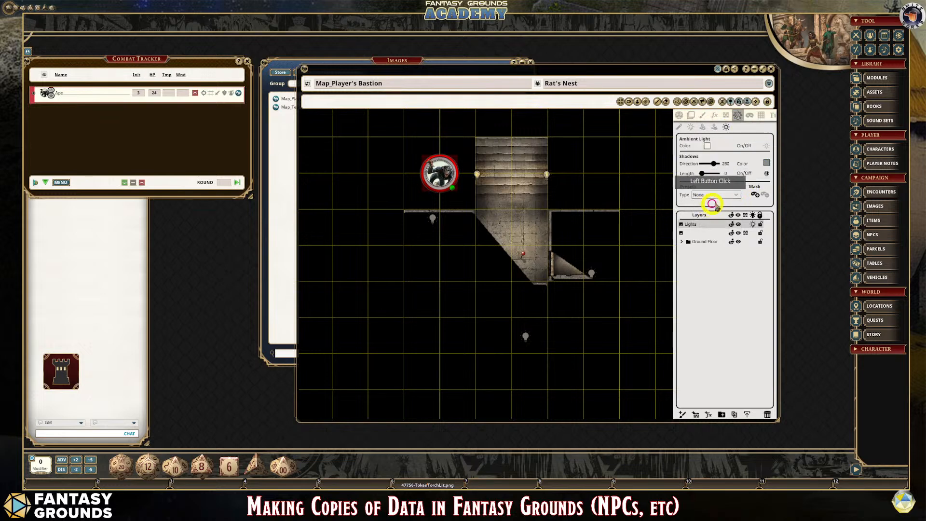
{"action": "left_click", "coordinate": [739, 195]}
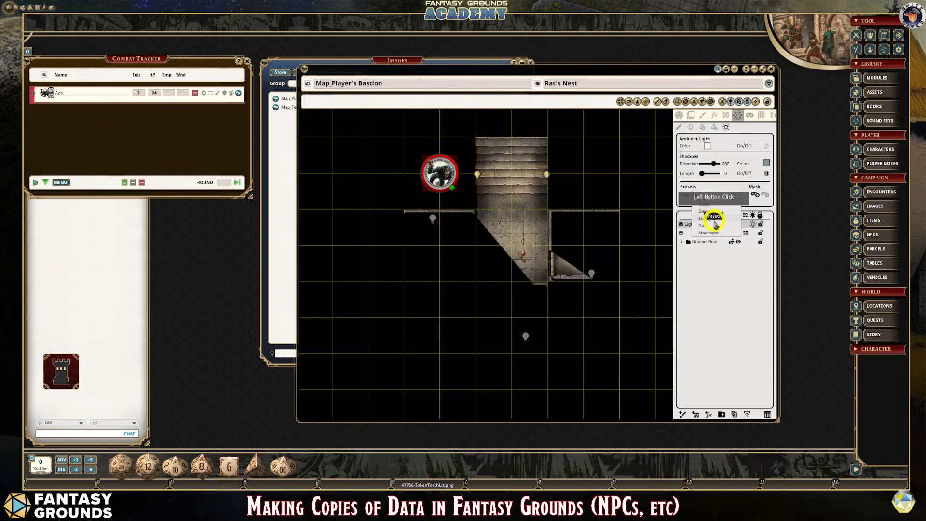
{"action": "left_click", "coordinate": [710, 233]}
- Move the Ape token half a square up and left, farther away from the stairs
{"action": "left_click", "coordinate": [439, 171]}
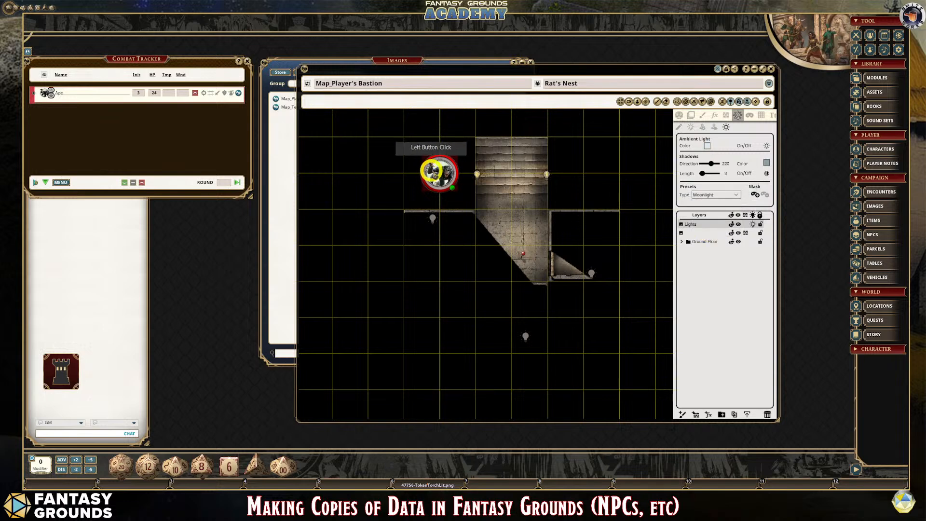
{"action": "left_click", "coordinate": [680, 115]}
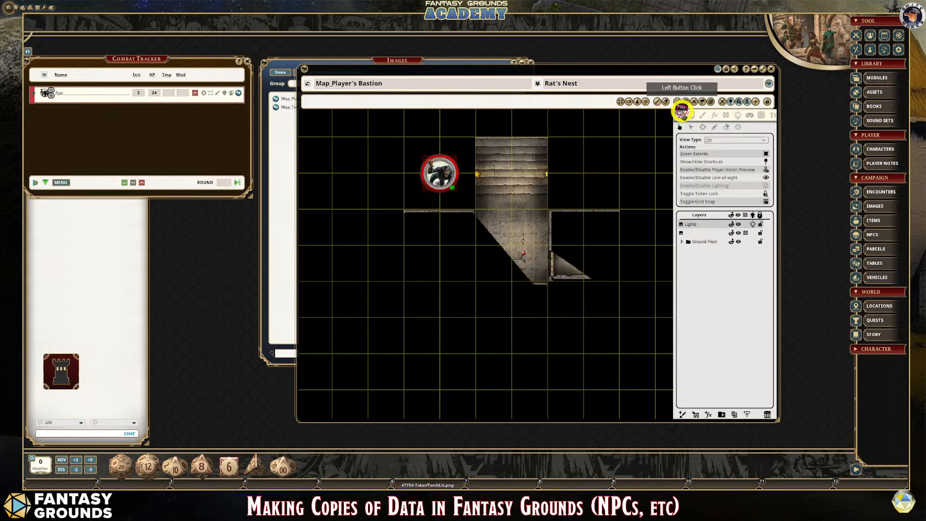
{"action": "left_click", "coordinate": [437, 179]}
{"action": "left_click_drag", "start_coordinate": [440, 175], "coordinate": [421, 158]}
{"action": "scroll", "coordinate": [459, 232], "scroll_direction": "down", "scroll_amount": 2}
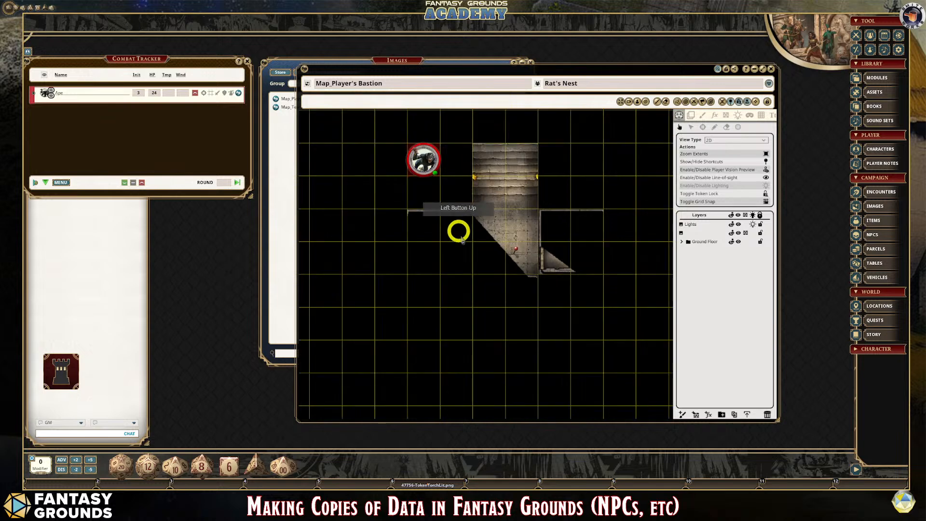
{"action": "scroll", "coordinate": [469, 223], "scroll_direction": "up", "scroll_amount": 4}
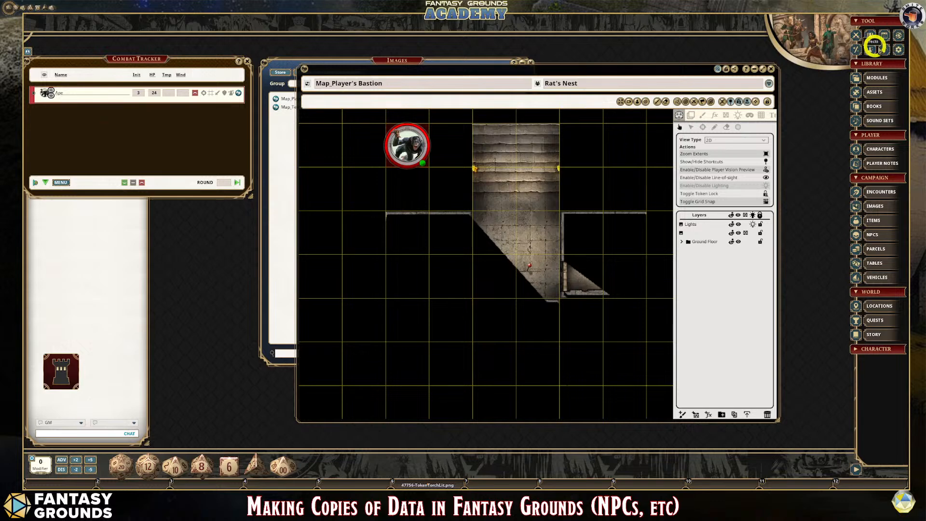
{"action": "left_click", "coordinate": [899, 52]}
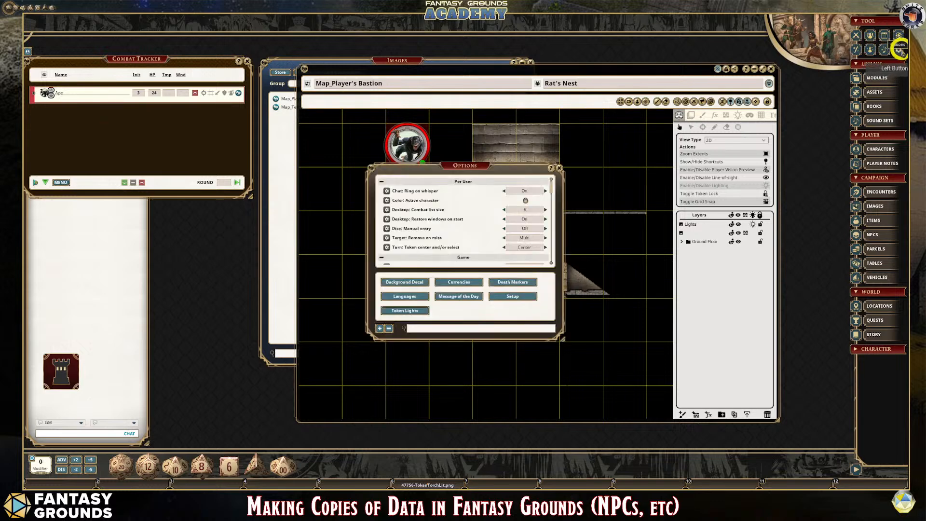
{"action": "left_click_drag", "start_coordinate": [450, 174], "coordinate": [178, 197]}
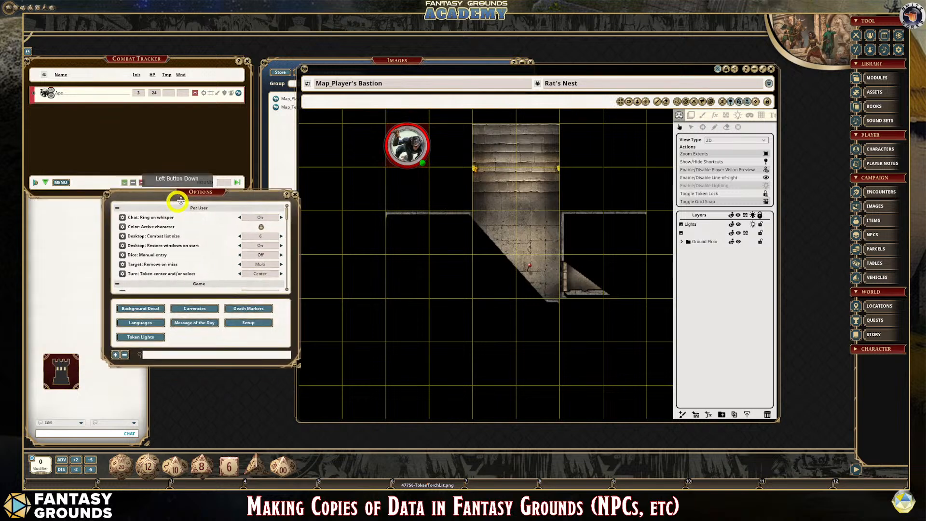
{"action": "left_click", "coordinate": [289, 191]}
{"action": "left_click", "coordinate": [866, 43]}
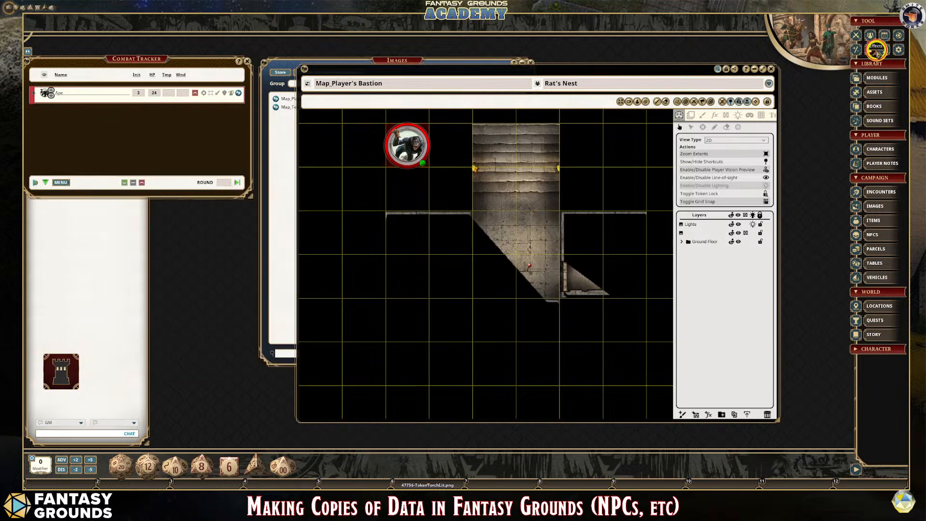
- Apply the Lamp light effect (15/45) from the Effects list to the Ape token
{"action": "left_click", "coordinate": [877, 50]}
{"action": "left_click_drag", "start_coordinate": [429, 186], "coordinate": [415, 151]}
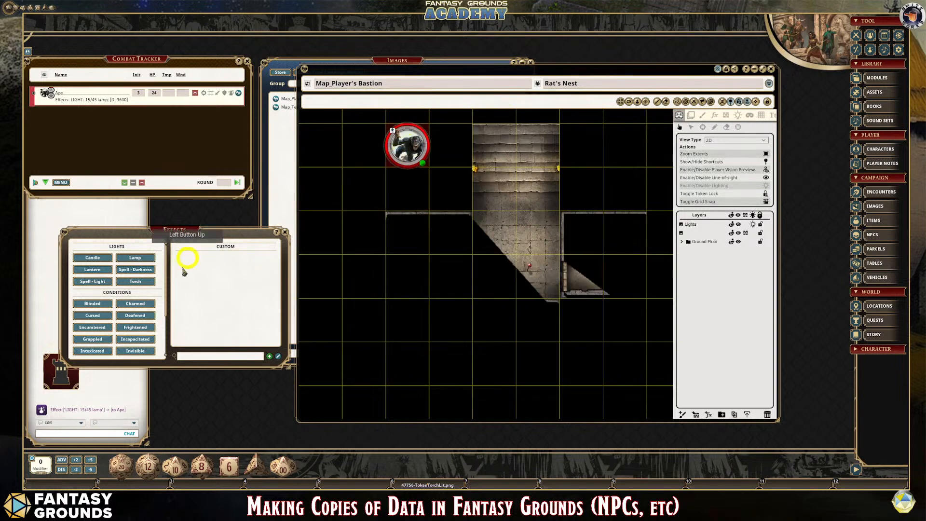
- Turn the map's lighting back on and move the Ape token into the hall below the stairs, beside the east room
{"action": "scroll", "coordinate": [490, 228], "scroll_direction": "down", "scroll_amount": 1}
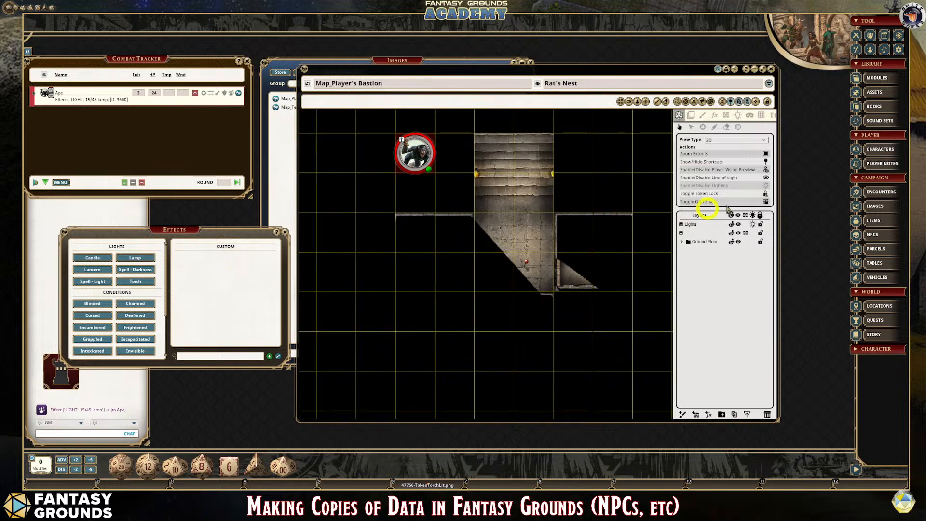
{"action": "left_click", "coordinate": [766, 187]}
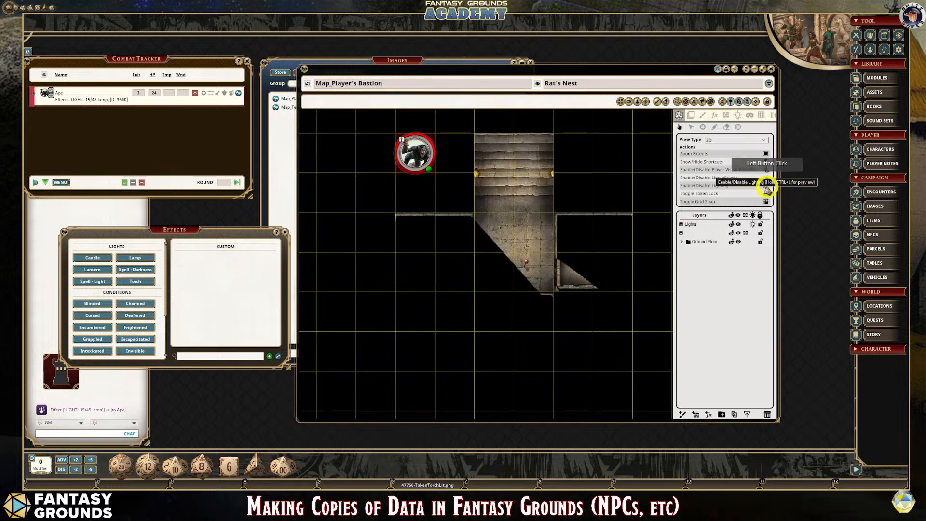
{"action": "left_click_drag", "start_coordinate": [413, 151], "coordinate": [544, 247]}
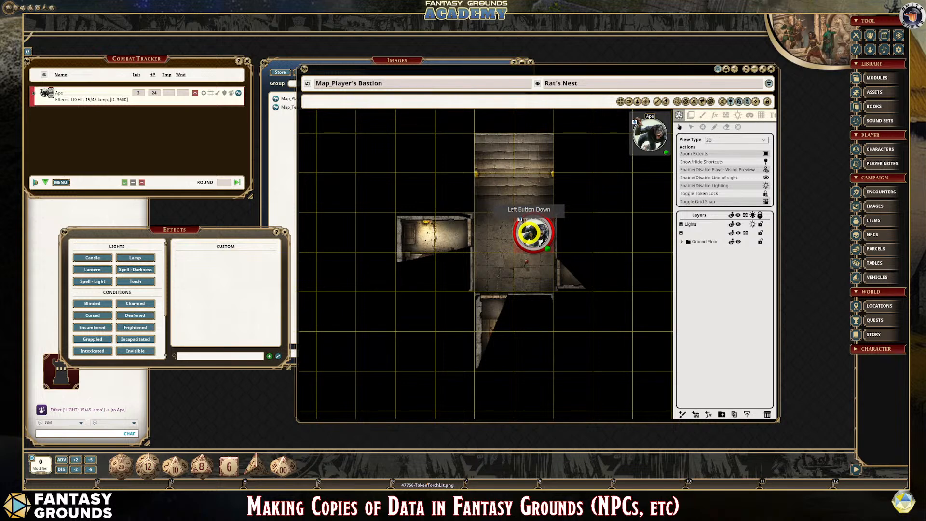
- Set the bastion map's ambient light preset to Sunlight
{"action": "left_click", "coordinate": [739, 115]}
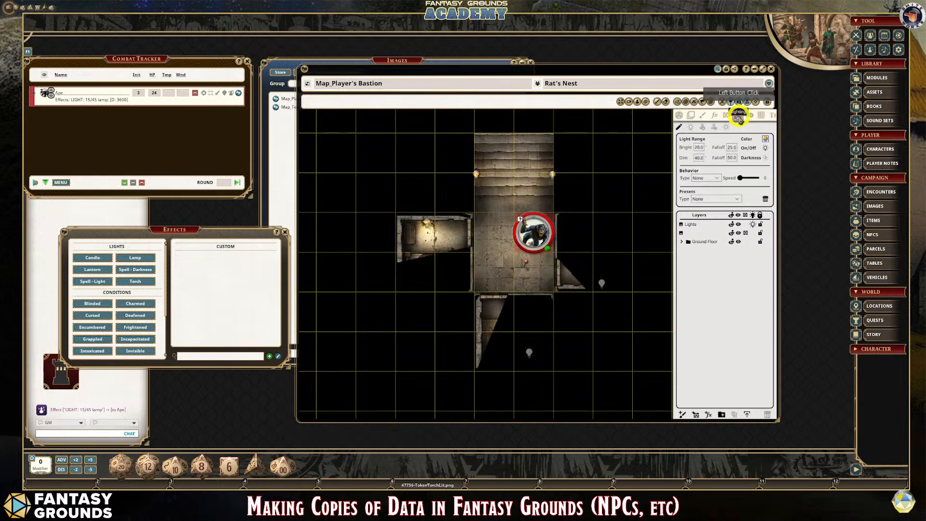
{"action": "left_click", "coordinate": [717, 128]}
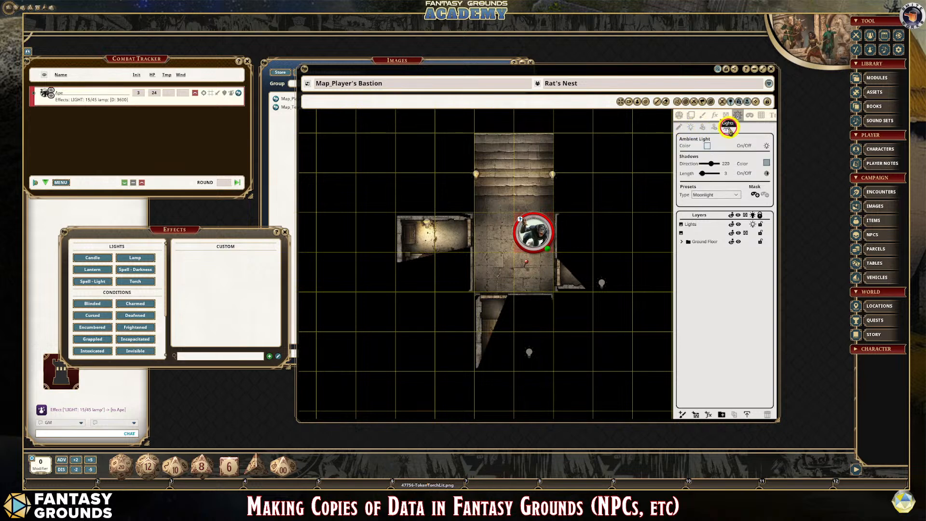
{"action": "left_click", "coordinate": [738, 194]}
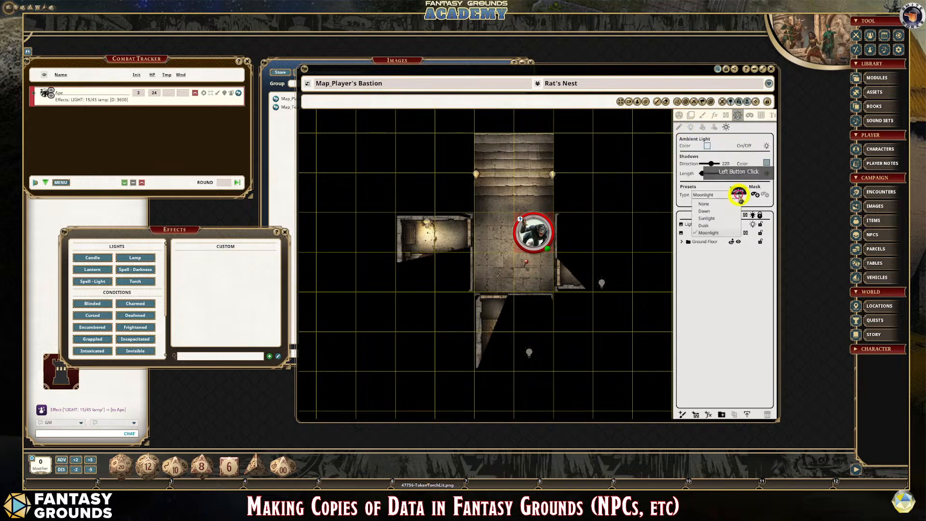
{"action": "left_click", "coordinate": [709, 218]}
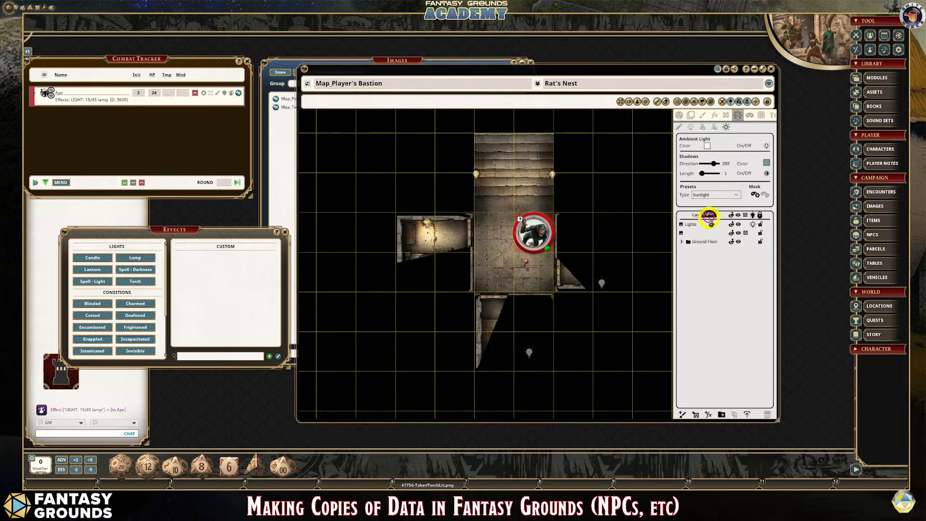
- Turn the player vision preview off and back on to compare the full map with the Ape's view
{"action": "left_click", "coordinate": [680, 114]}
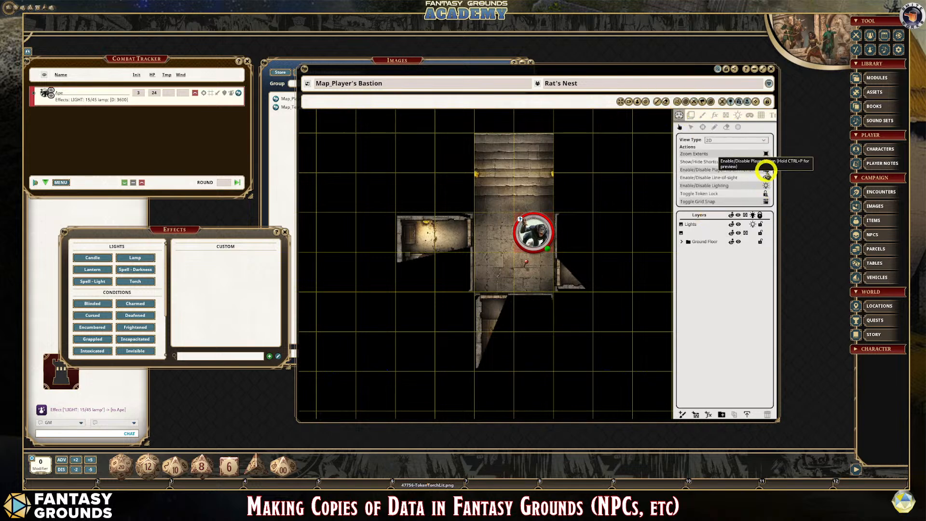
{"action": "left_click", "coordinate": [766, 170]}
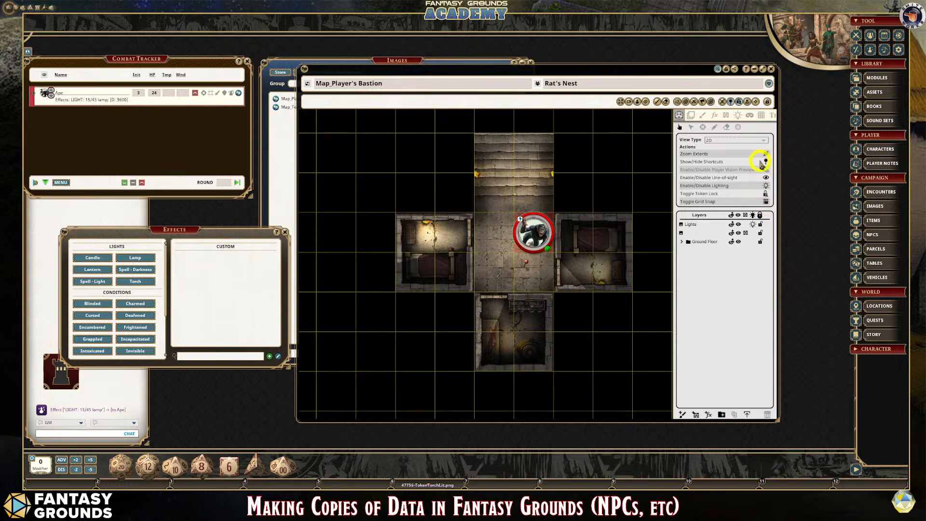
{"action": "left_click", "coordinate": [767, 170]}
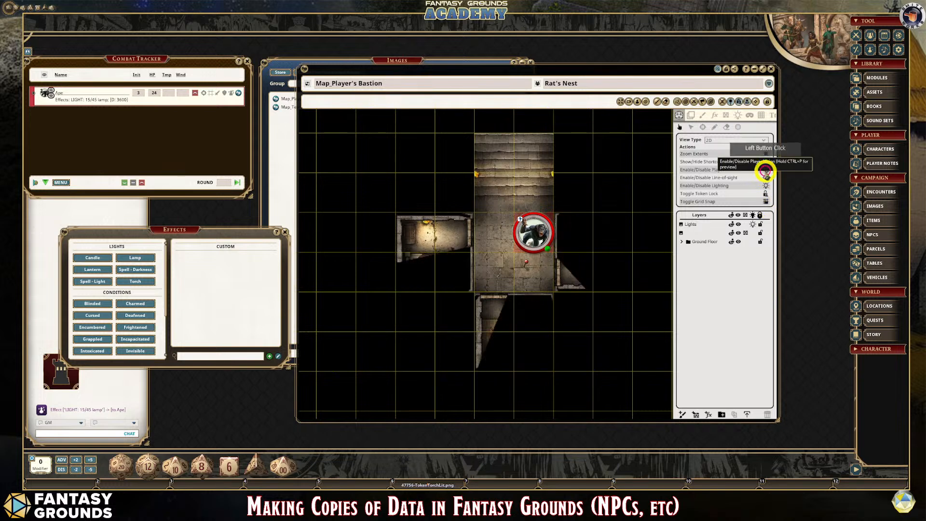
- Move the Ape token beside the top of the stairs and show the line-of-sight walls to check its view
{"action": "left_click_drag", "start_coordinate": [511, 236], "coordinate": [454, 153]}
{"action": "left_click", "coordinate": [727, 117]}
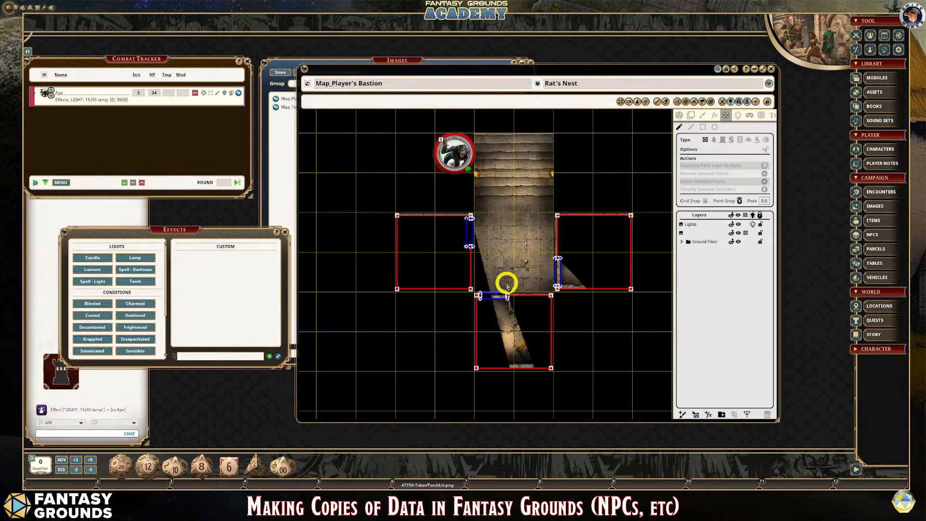
{"action": "scroll", "coordinate": [529, 220], "scroll_direction": "up", "scroll_amount": 1}
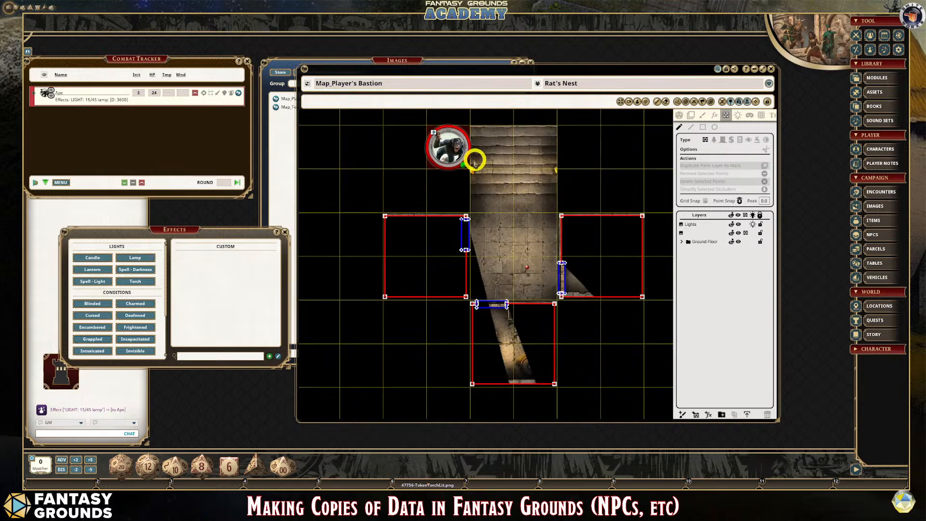
{"action": "left_click", "coordinate": [681, 115]}
{"action": "left_click", "coordinate": [727, 117]}
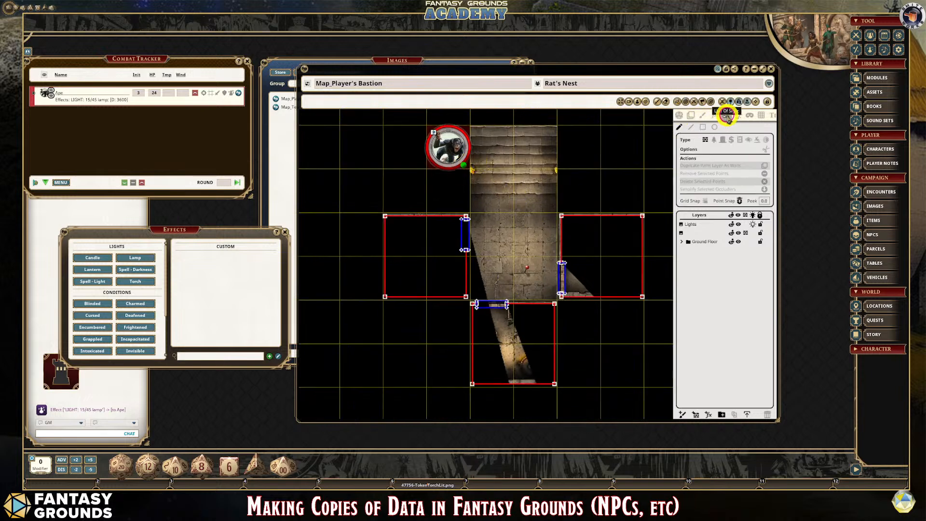
{"action": "left_click", "coordinate": [617, 145]}
{"action": "scroll", "coordinate": [544, 166], "scroll_direction": "up", "scroll_amount": 1}
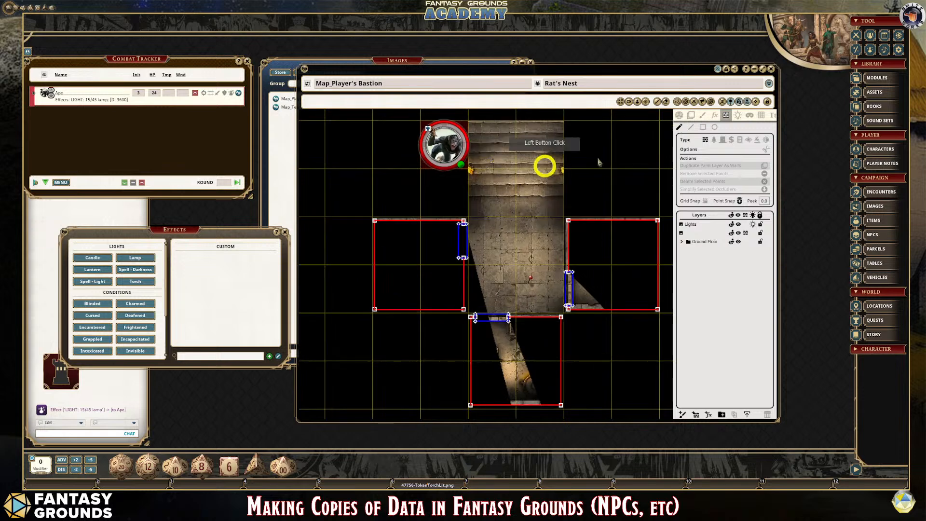
- Switch the map to light editing and inspect the torch lights on both sides of the stairs
{"action": "left_click", "coordinate": [737, 117]}
{"action": "scroll", "coordinate": [478, 186], "scroll_direction": "up", "scroll_amount": 4}
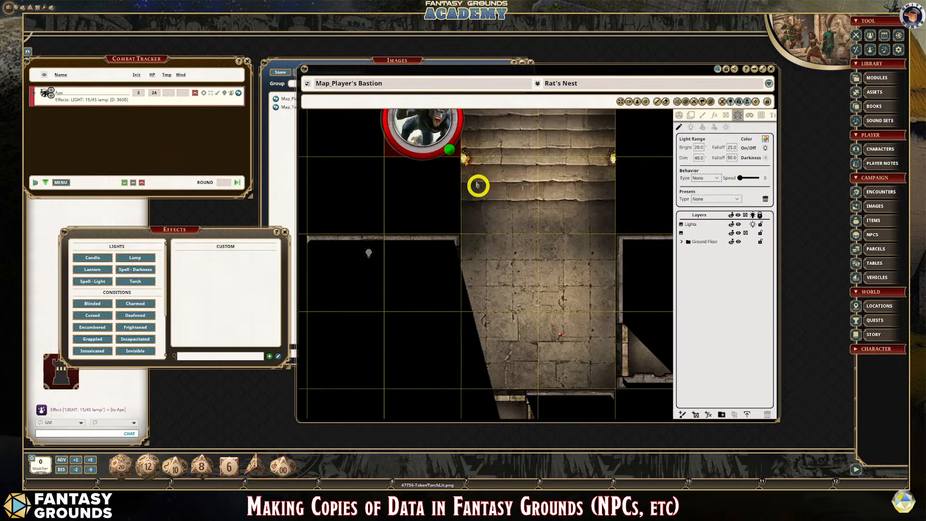
{"action": "left_click", "coordinate": [466, 159]}
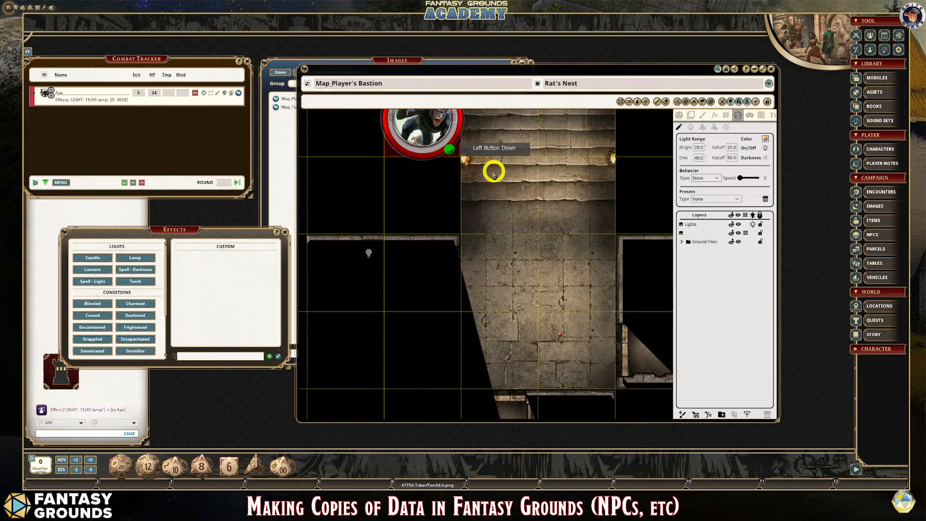
{"action": "scroll", "coordinate": [478, 218], "scroll_direction": "down", "scroll_amount": 2}
{"action": "scroll", "coordinate": [478, 218], "scroll_direction": "down", "scroll_amount": 3}
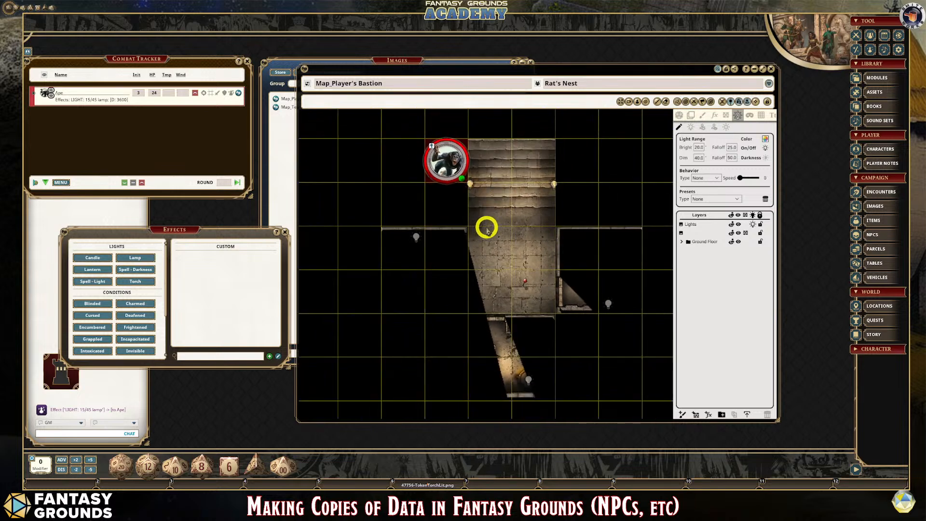
- Examine the darkness and on/off toggles in the light settings
{"action": "left_click", "coordinate": [357, 70]}
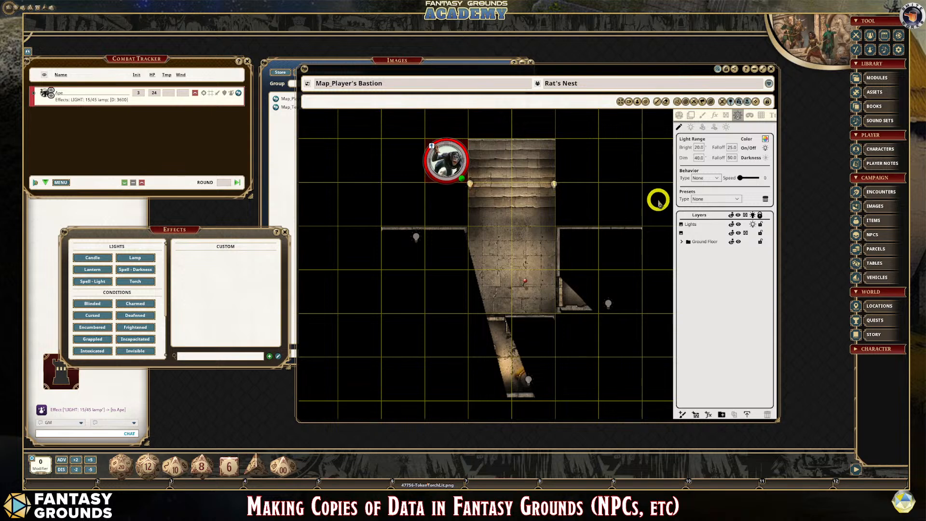
{"action": "left_click", "coordinate": [768, 159]}
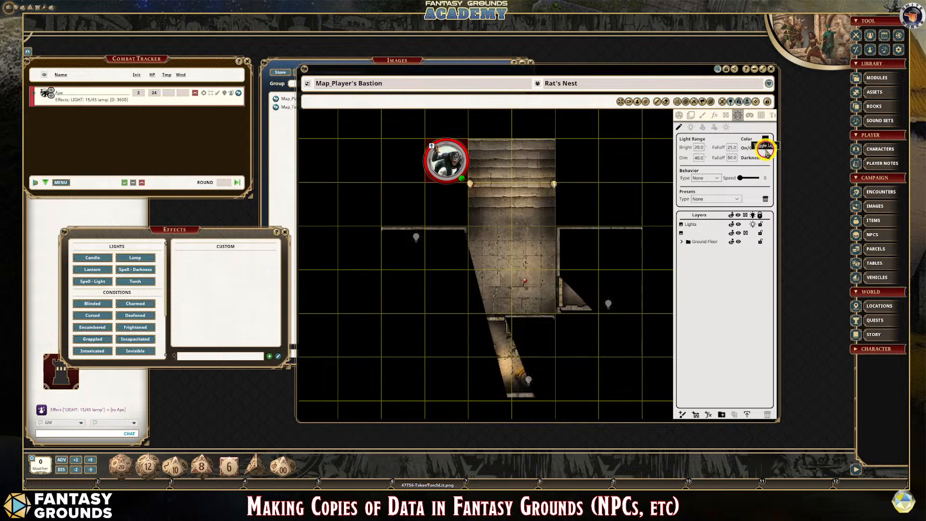
{"action": "left_click", "coordinate": [768, 159]}
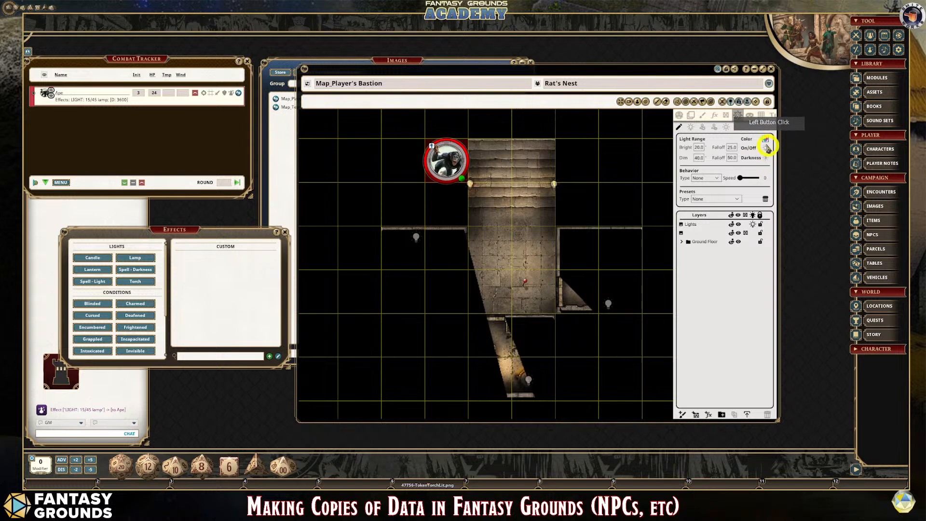
{"action": "left_click", "coordinate": [857, 158]}
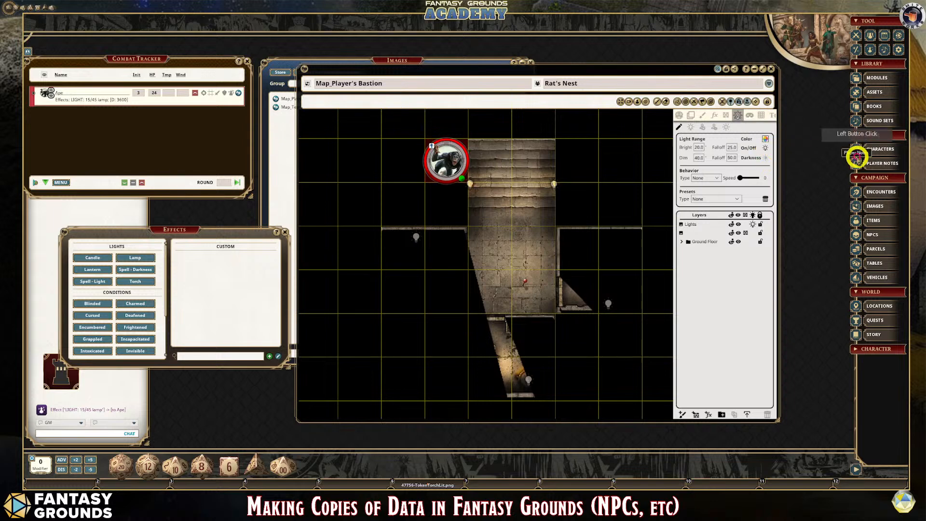
- Set the colour in the map's light settings to light green
{"action": "left_click", "coordinate": [765, 137]}
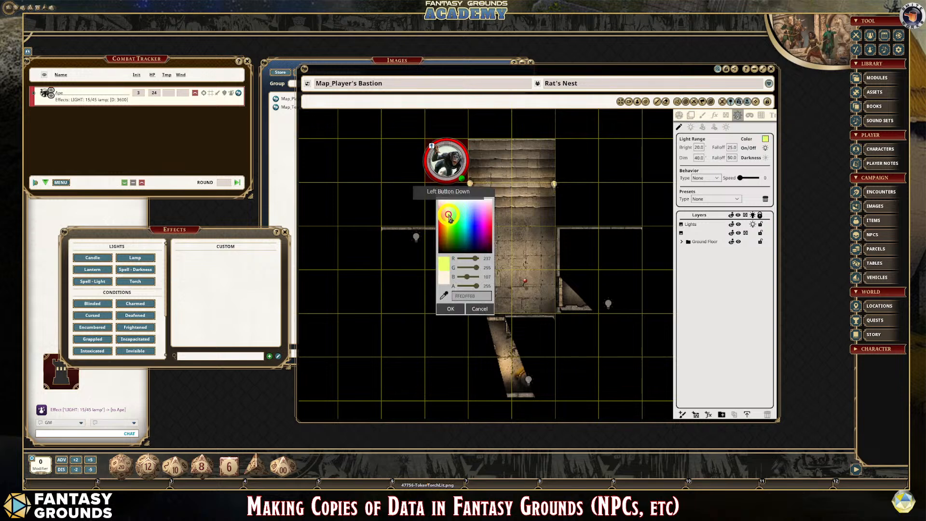
{"action": "left_click_drag", "start_coordinate": [450, 265], "coordinate": [472, 260]}
{"action": "left_click", "coordinate": [451, 309]}
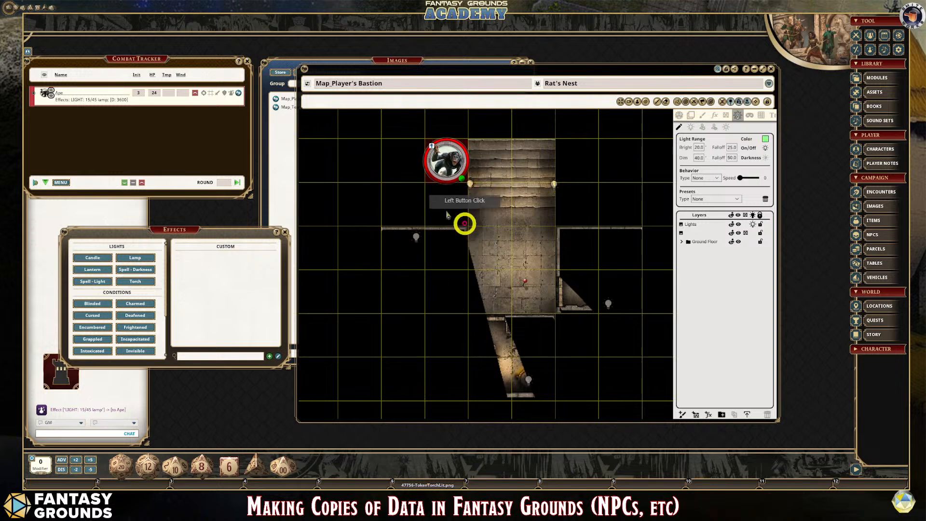
{"action": "left_click", "coordinate": [448, 187]}
{"action": "mouse_move", "coordinate": [521, 159]}
{"action": "left_mouse_down"}
{"action": "mouse_move", "coordinate": [444, 161]}
{"action": "mouse_move", "coordinate": [508, 159]}
{"action": "left_mouse_up"}
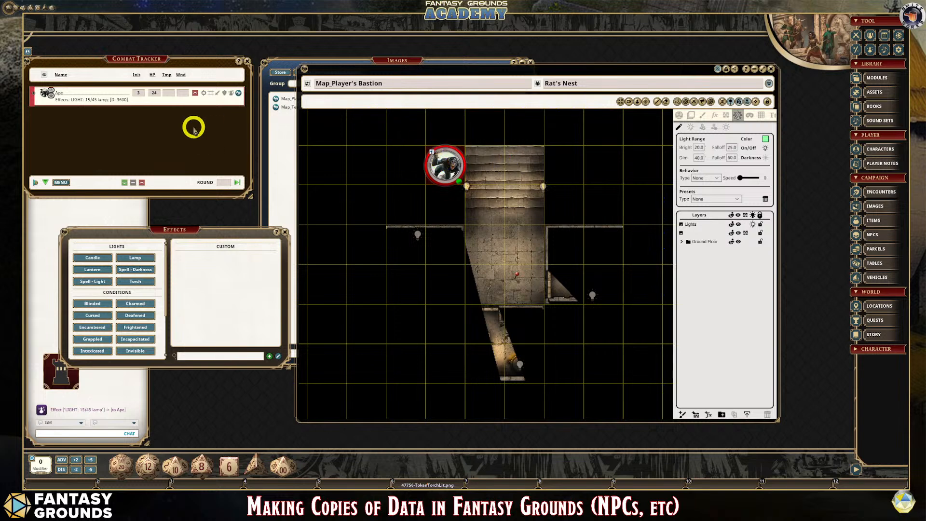